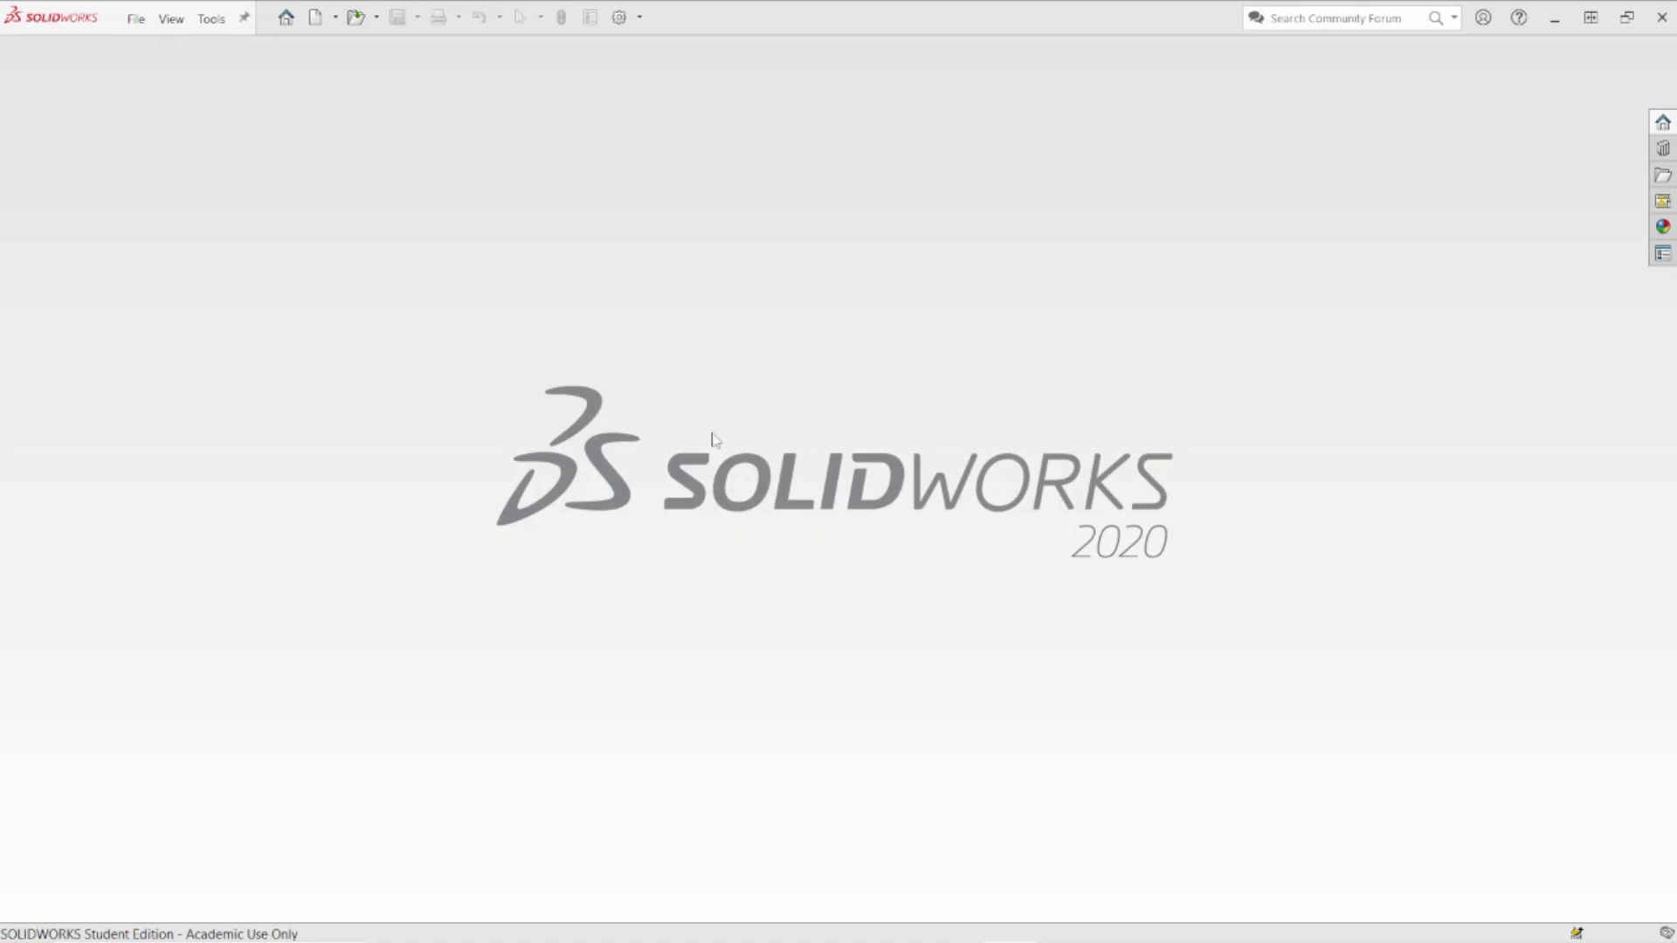
# - Create a new blank Part document
pyautogui.click(315, 20)
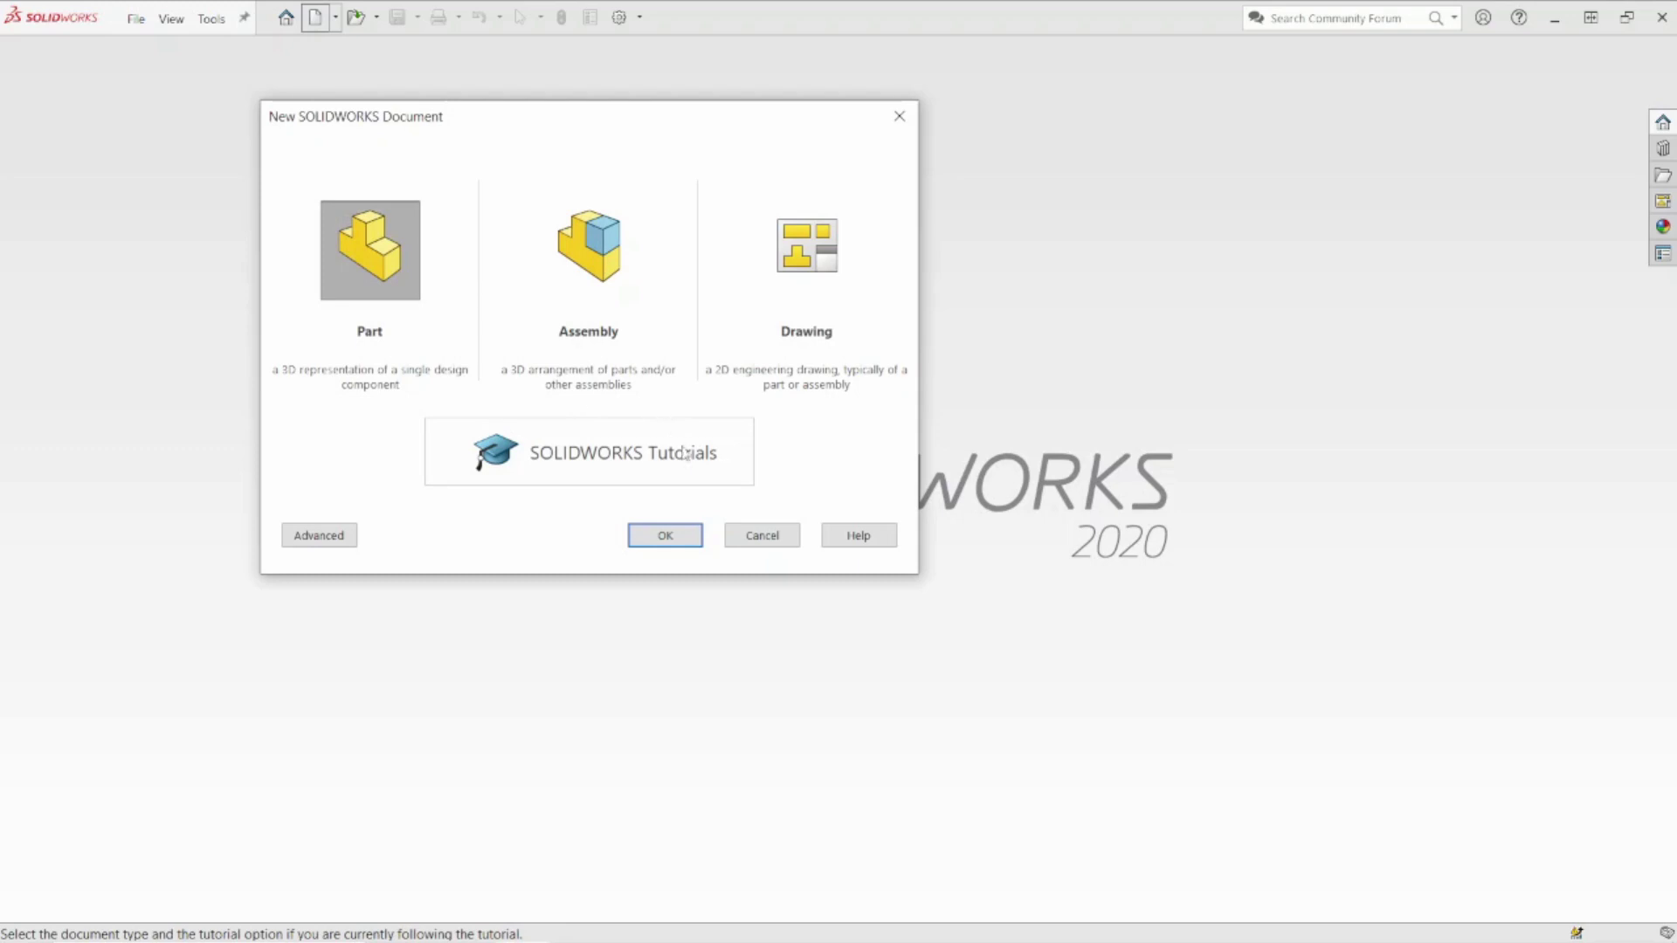
pyautogui.click(664, 535)
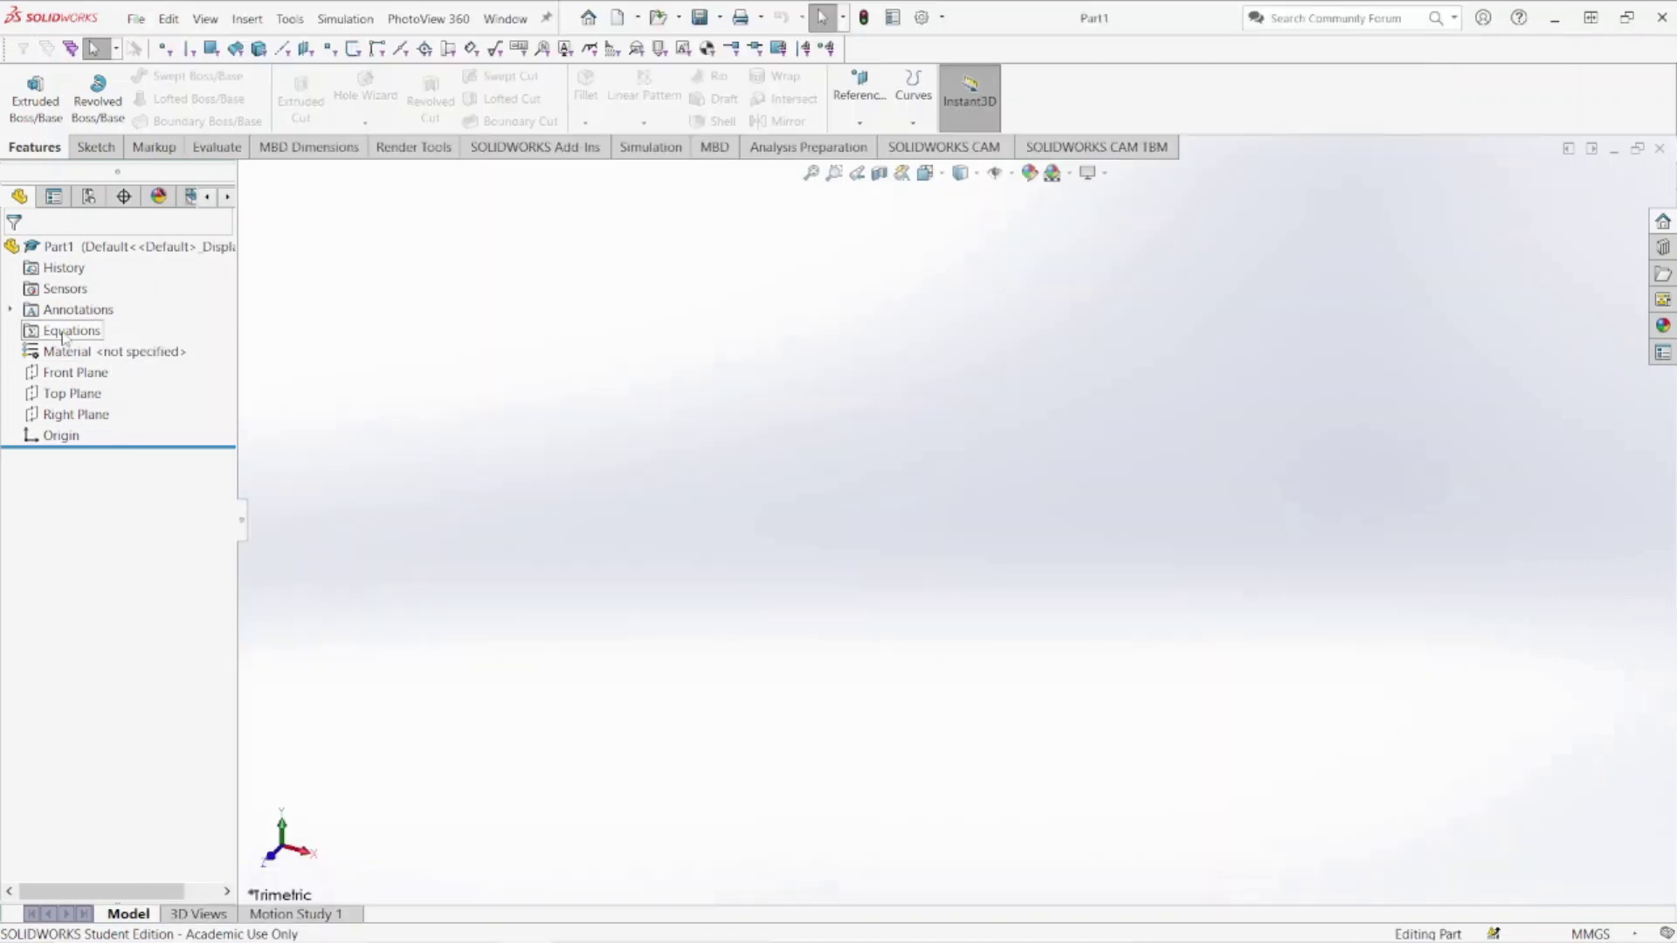
# - Open Manage Equations and add global variable A = 63
pyautogui.rightClick(63, 337)
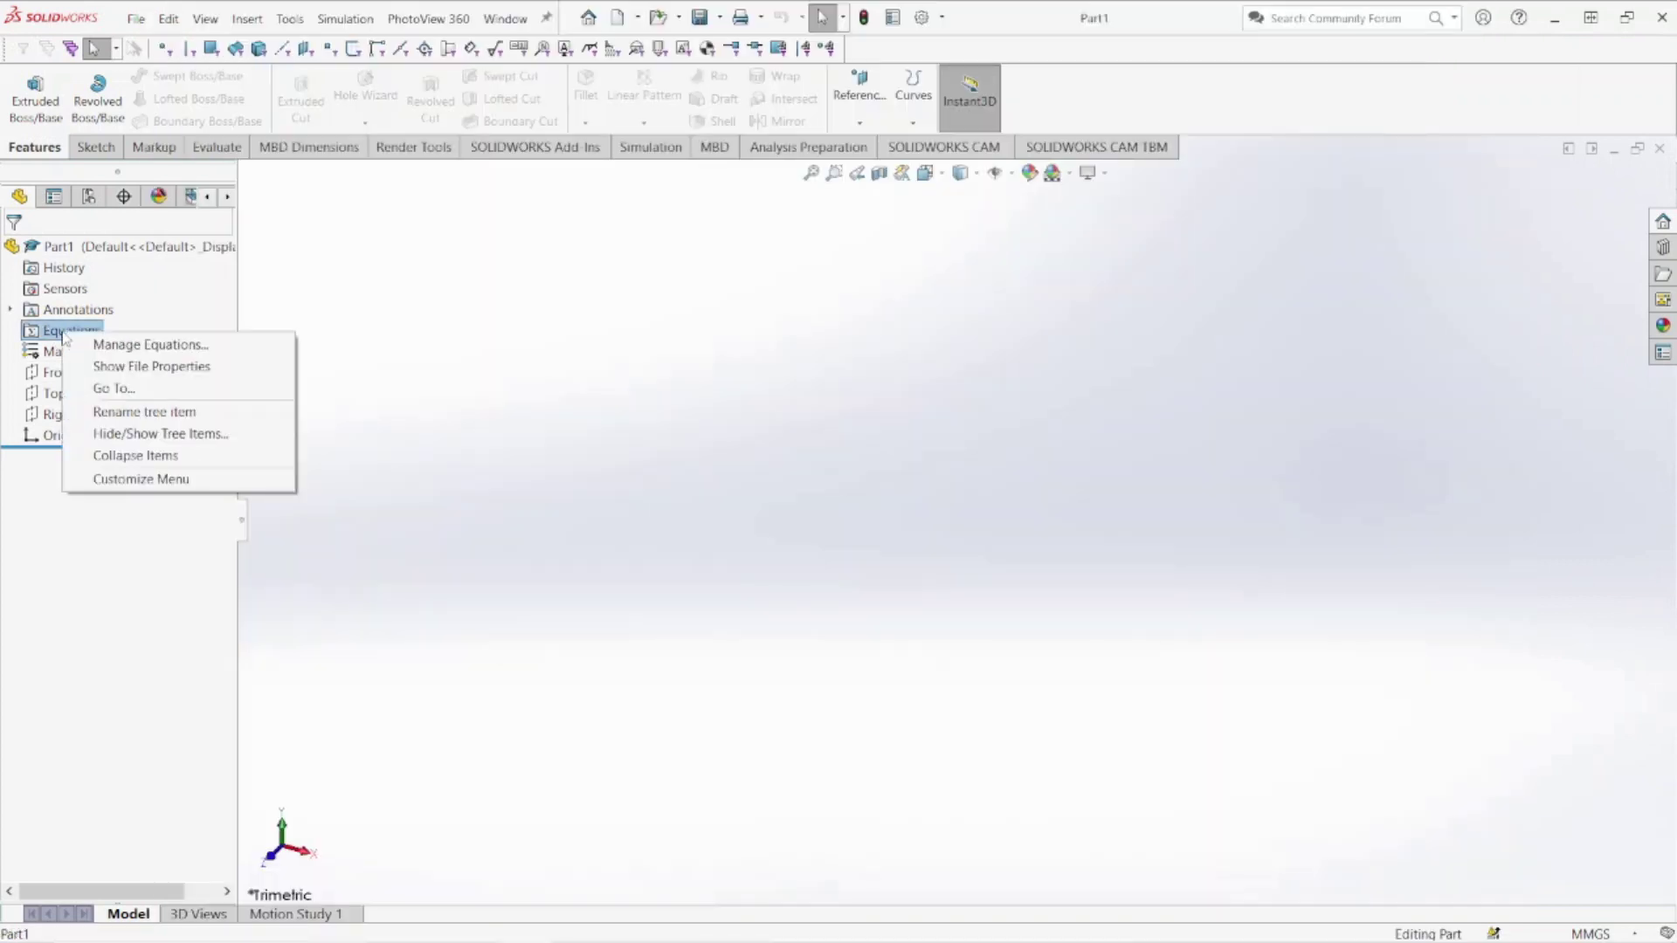
pyautogui.click(126, 350)
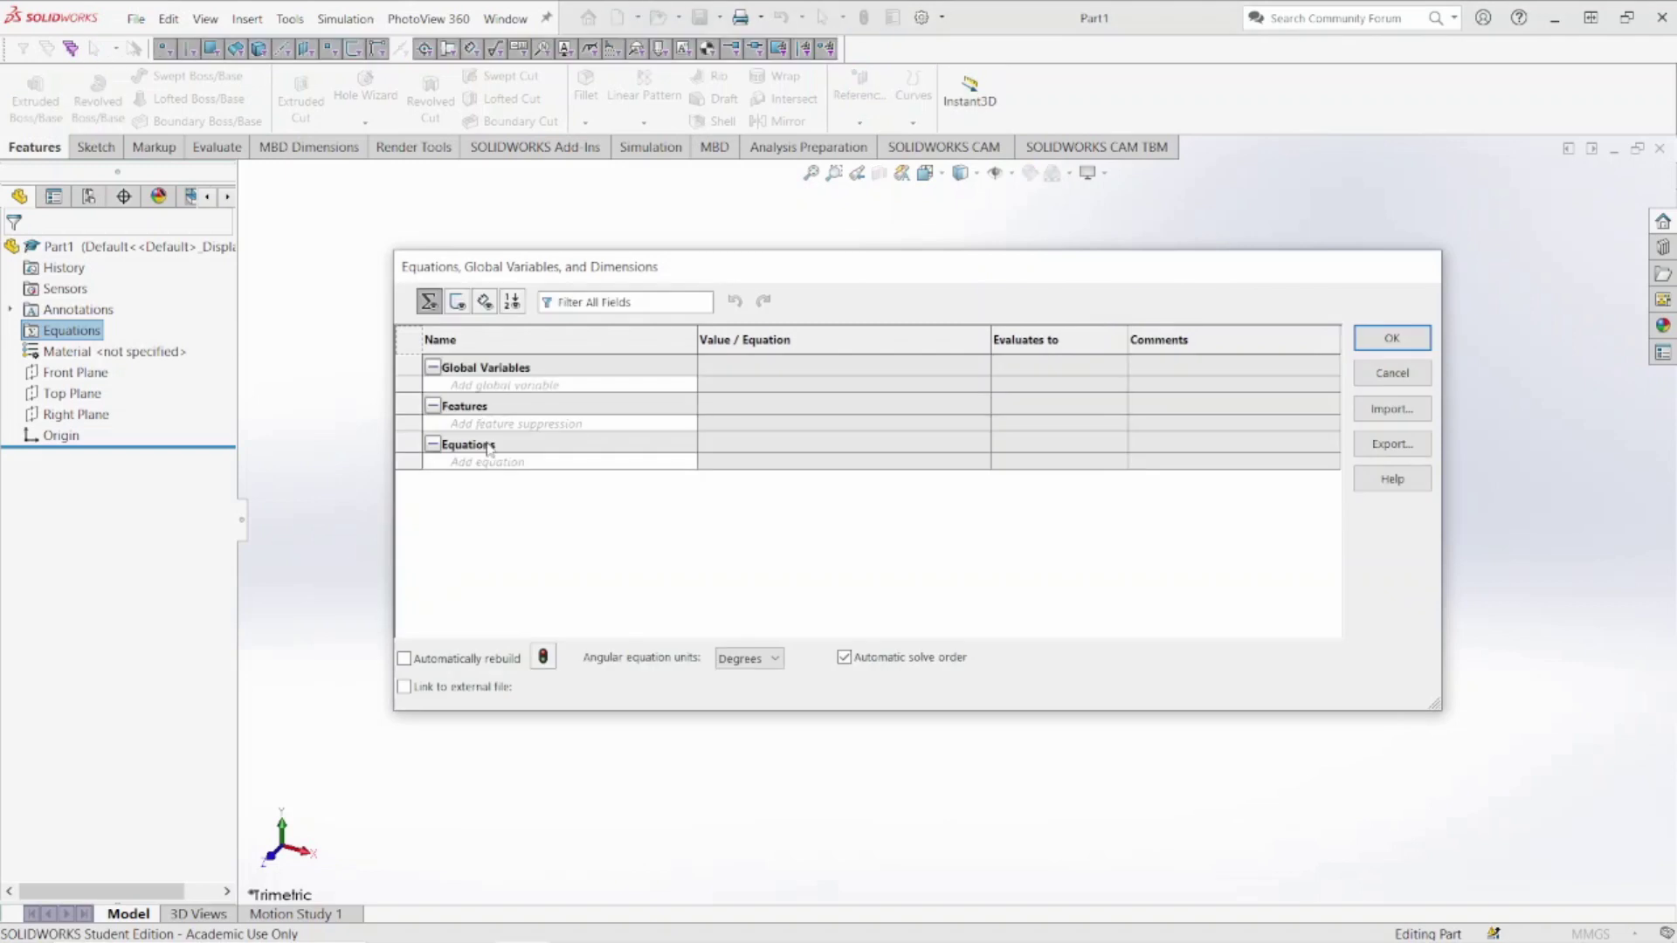
pyautogui.click(494, 383)
pyautogui.write('A')
pyautogui.press('Tab')
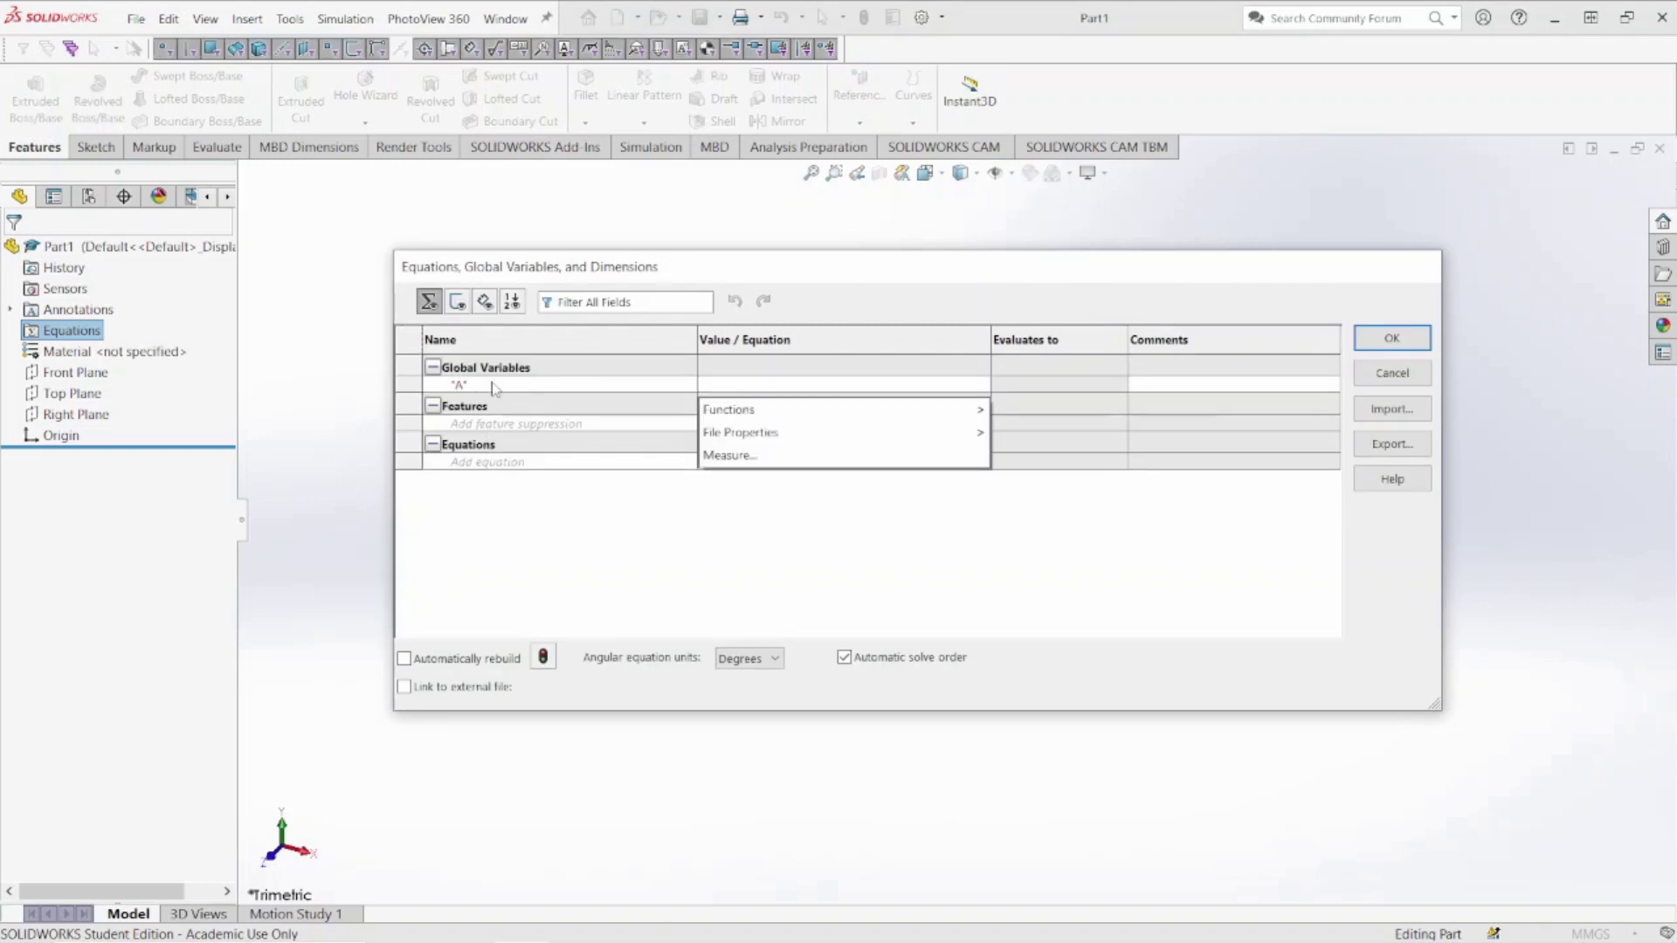
pyautogui.write('63')
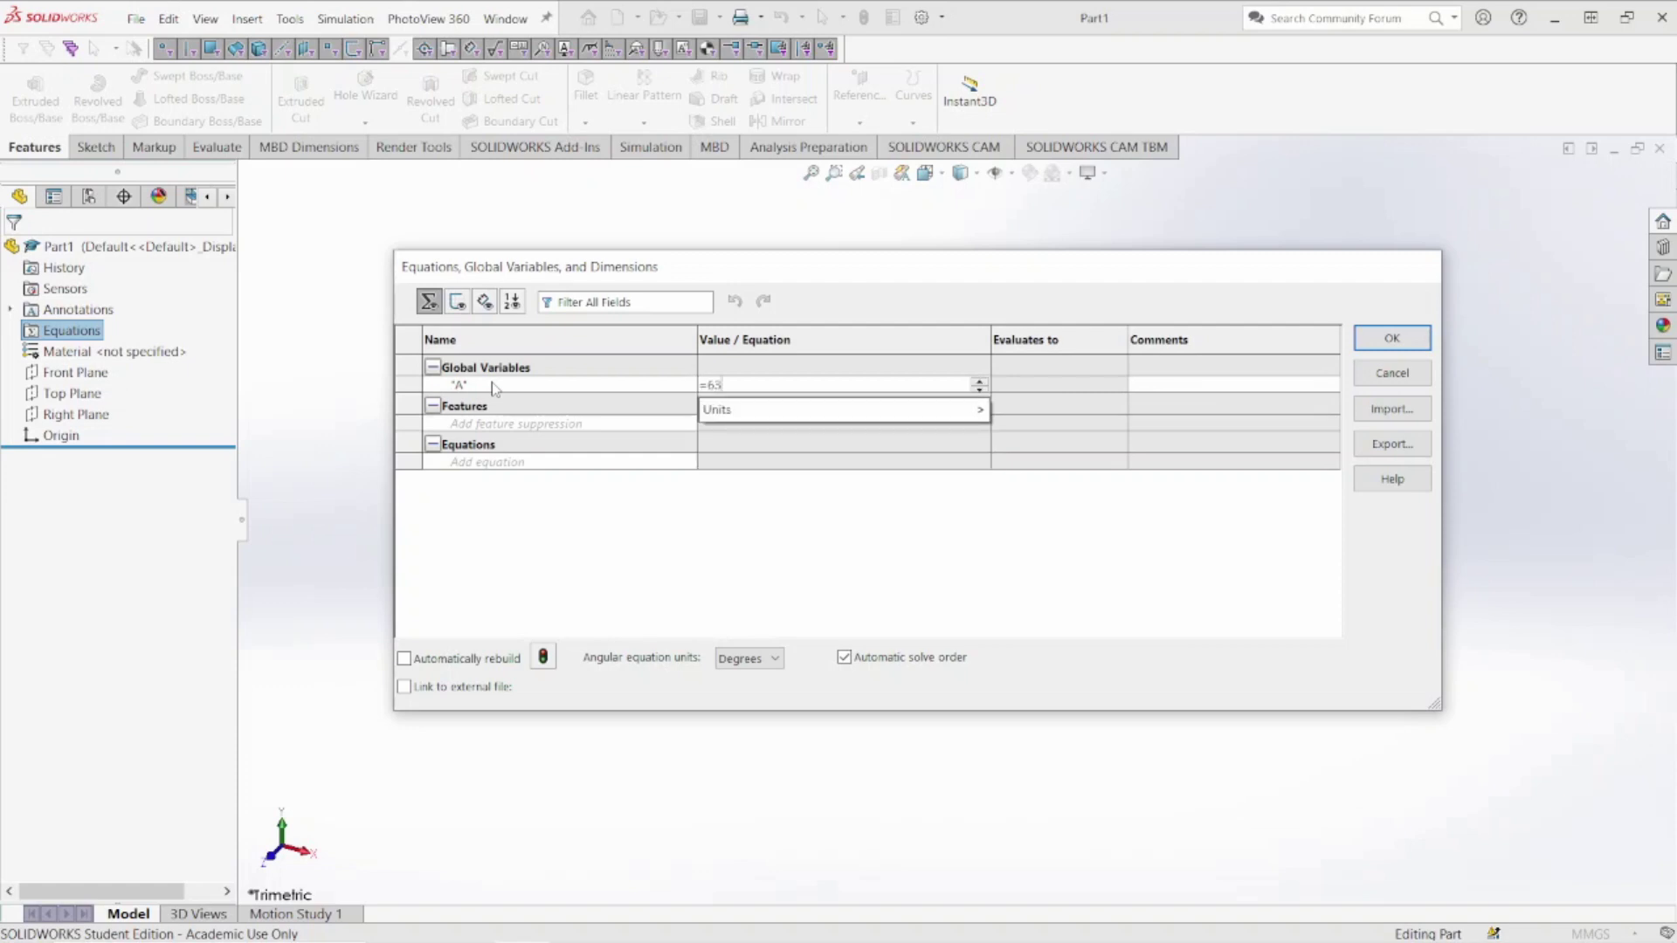
pyautogui.press('Return')
# - Add global variables B = 50 and C = 100 and apply the equations
pyautogui.write('B')
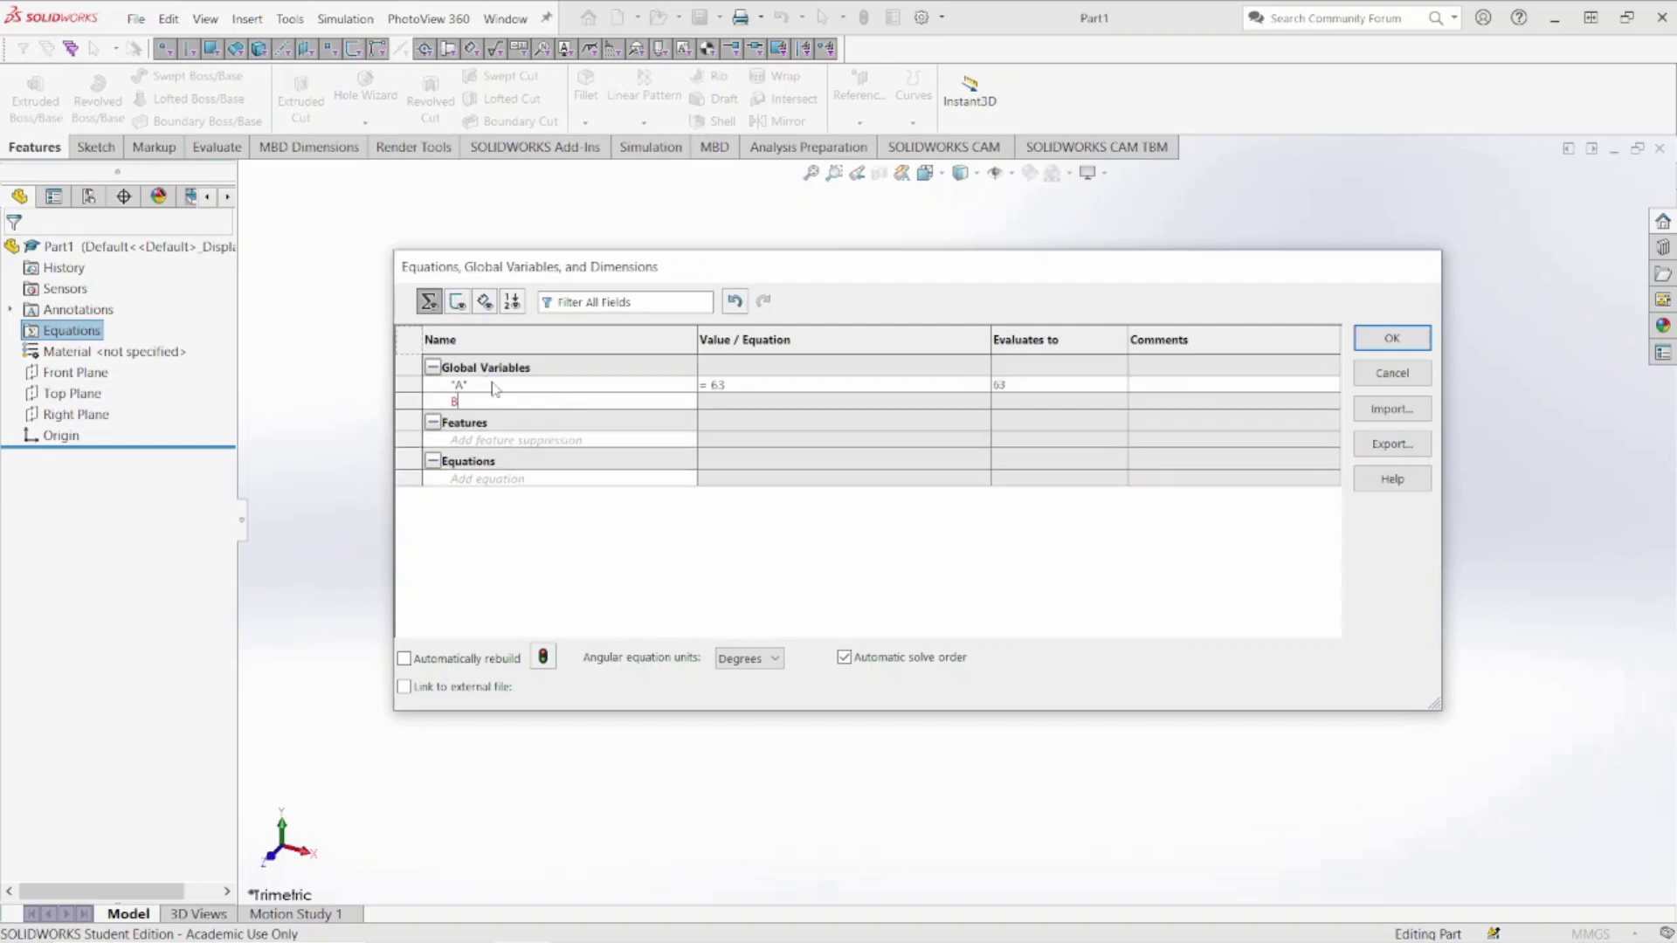
pyautogui.press('Tab')
pyautogui.write('50')
pyautogui.press('Return')
pyautogui.write('C')
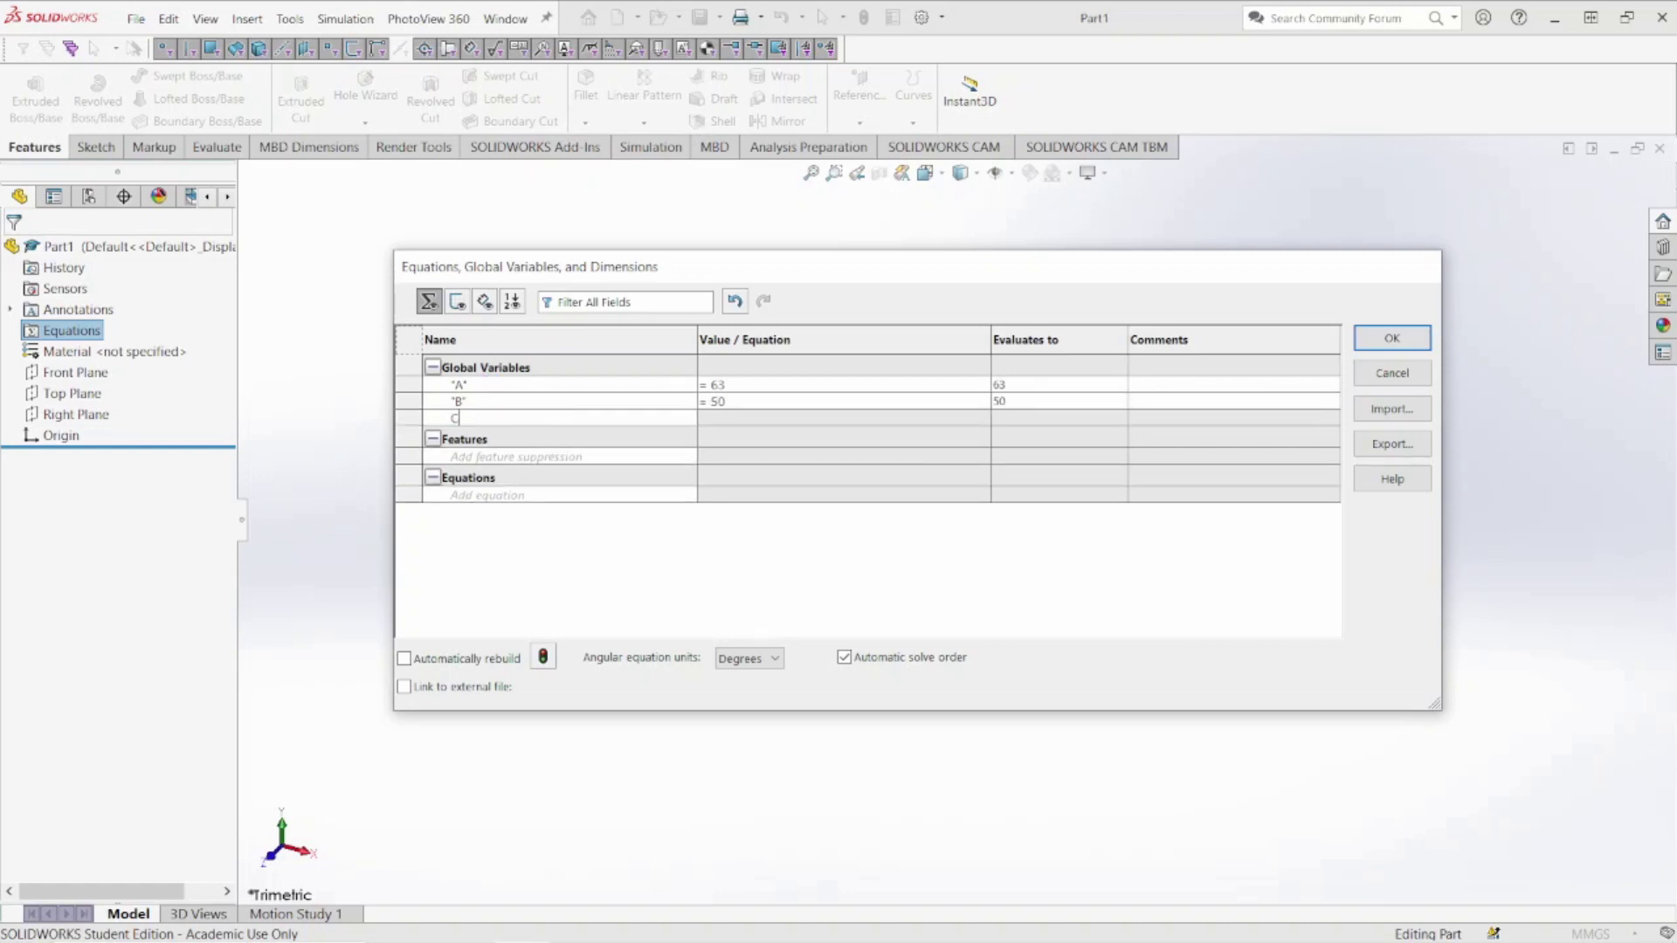
pyautogui.press('Tab')
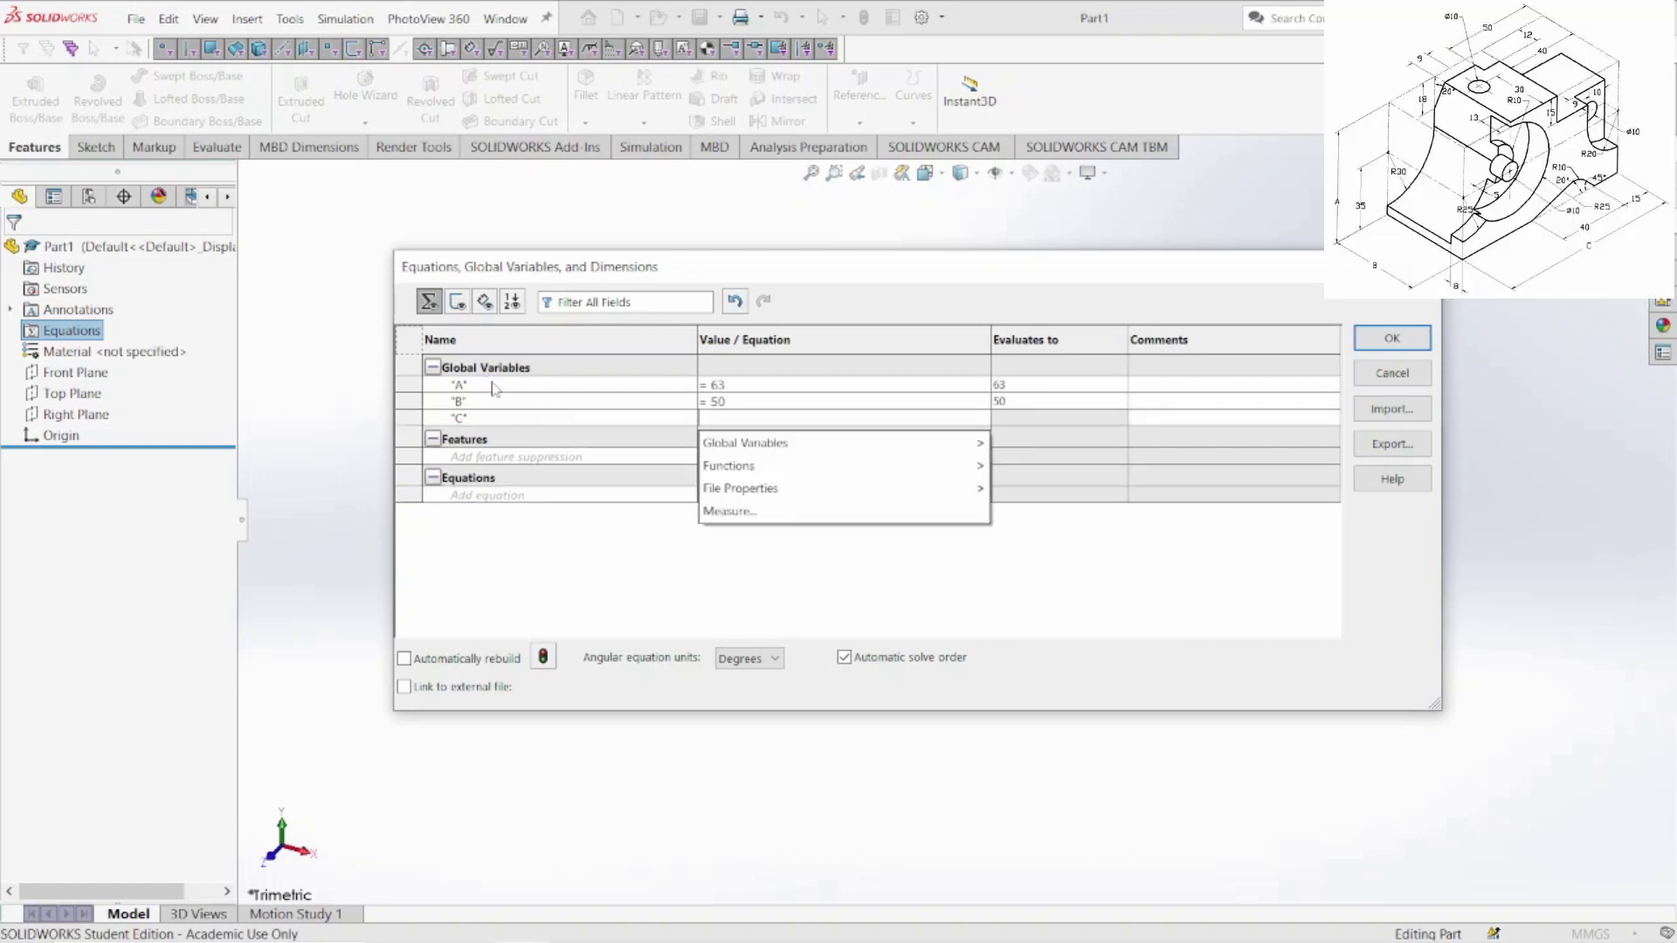
pyautogui.write('100')
pyautogui.press('Return')
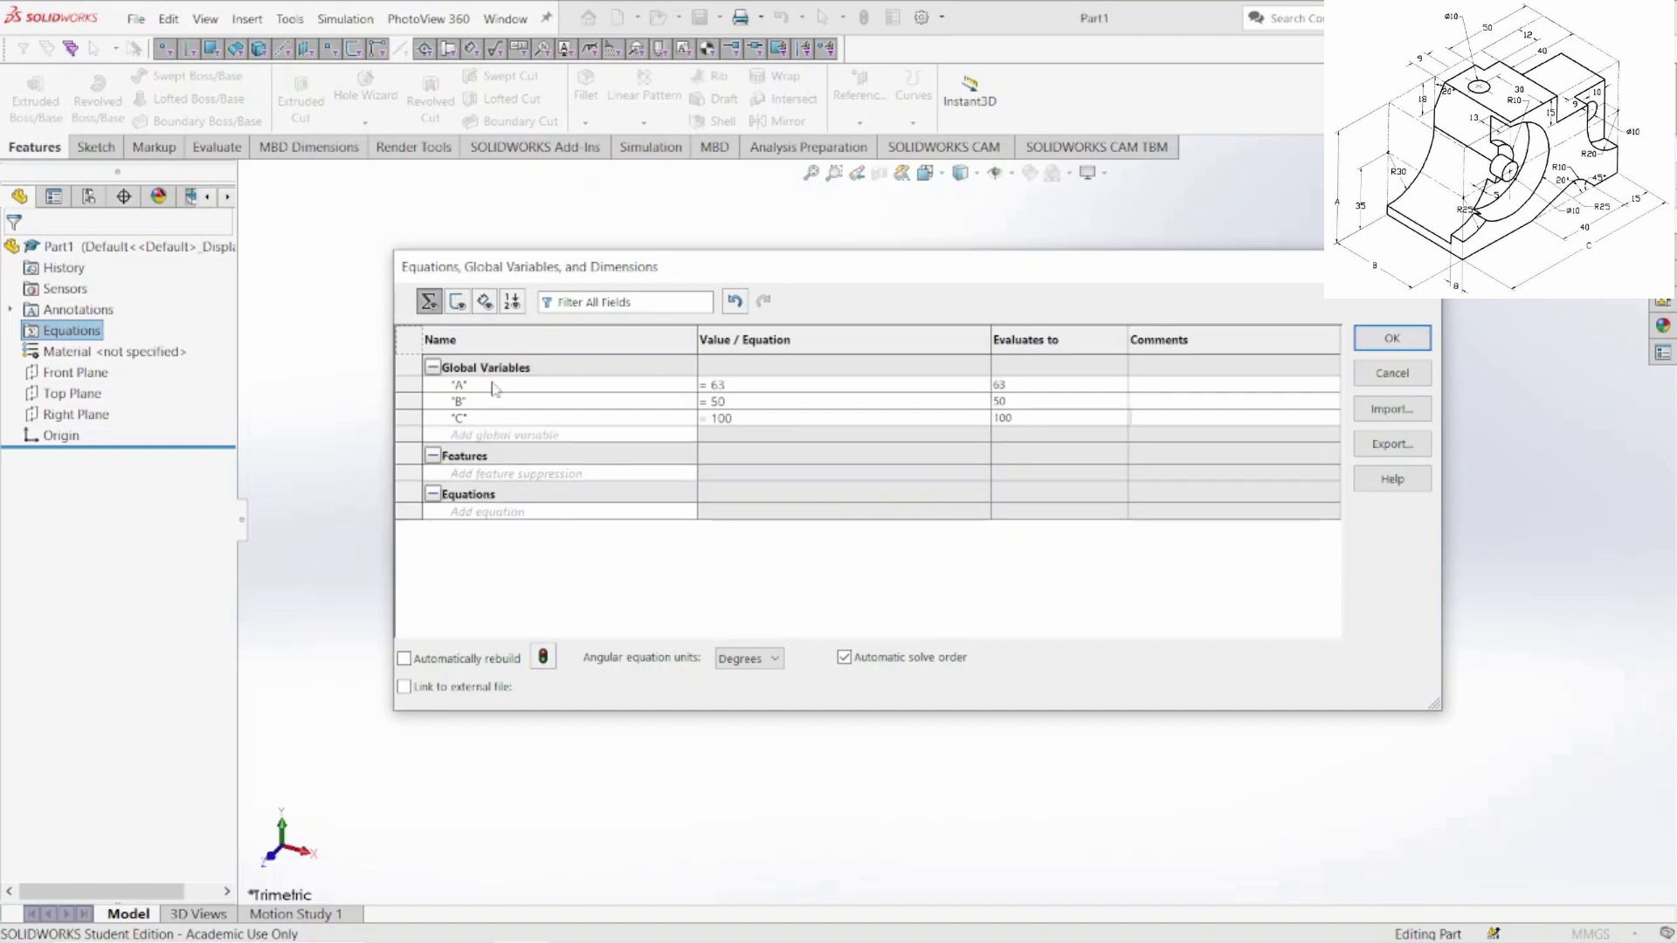
pyautogui.click(1391, 335)
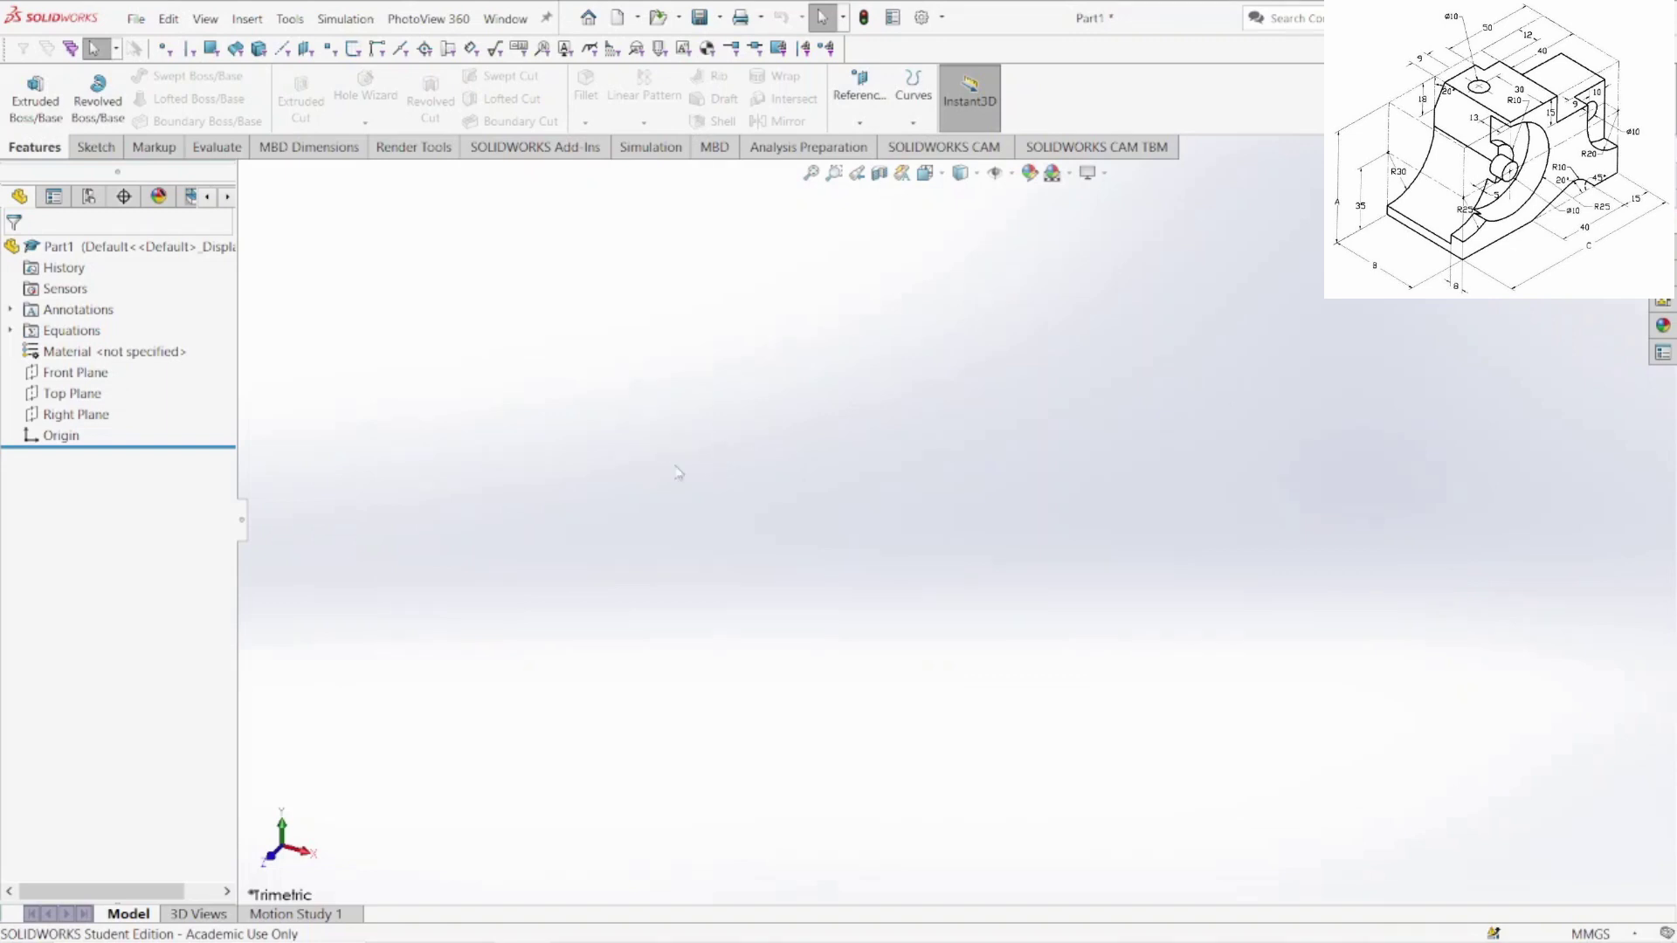
# - Start a sketch on the Top Plane and draw a corner rectangle from the origin
pyautogui.rightClick(60, 399)
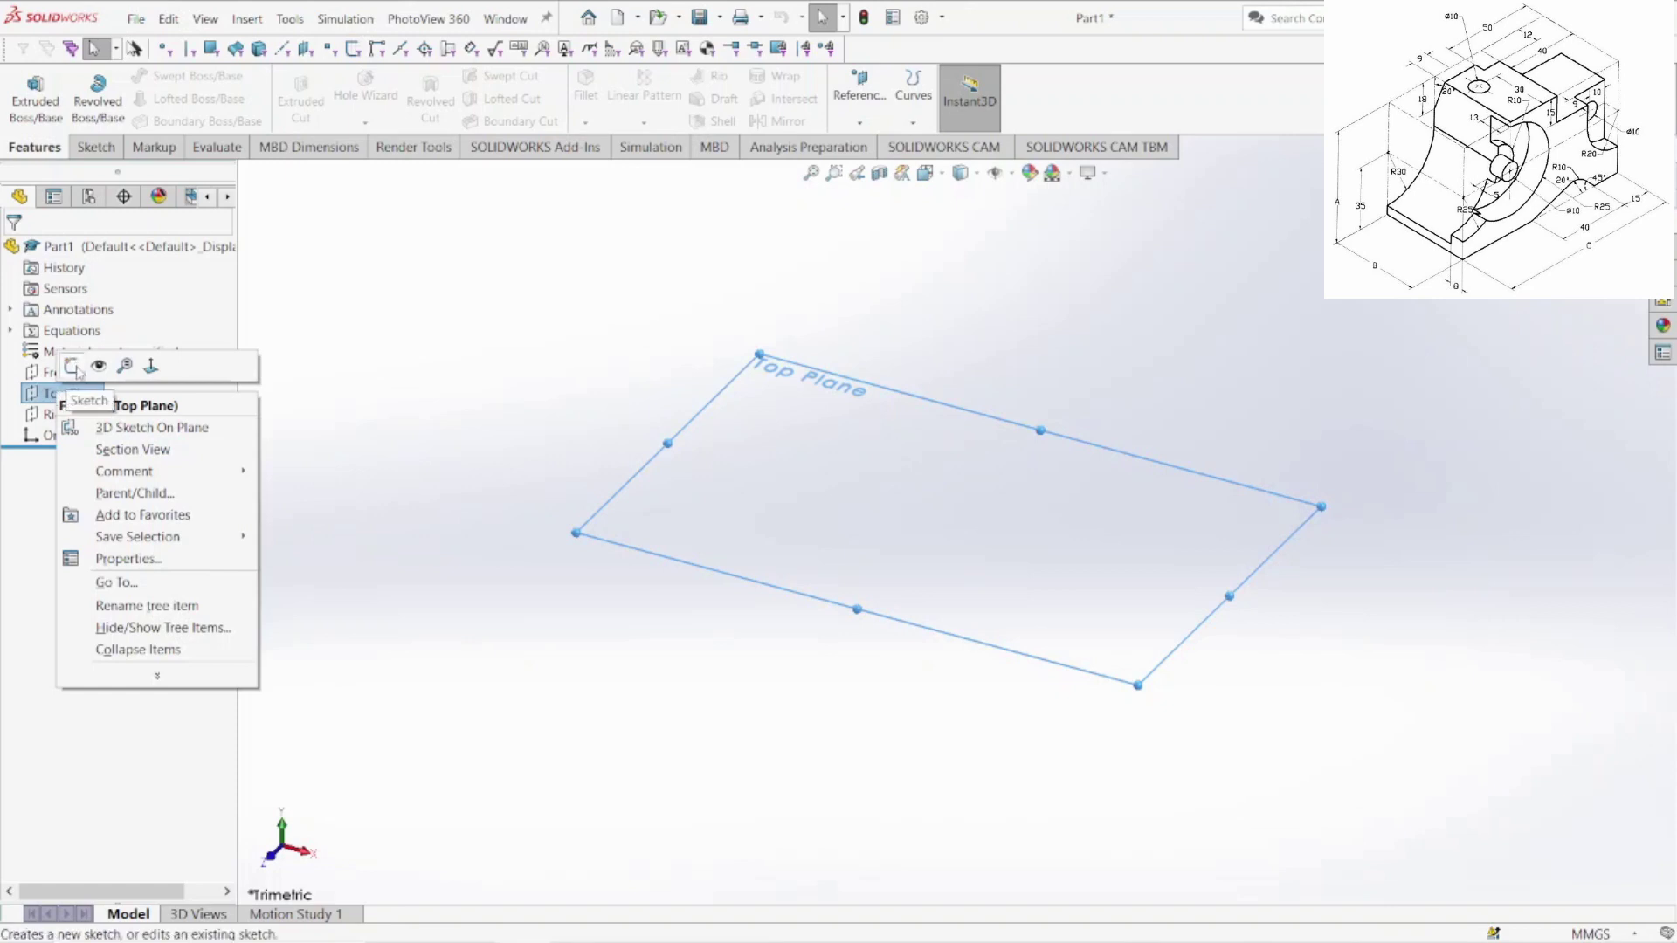
pyautogui.click(74, 367)
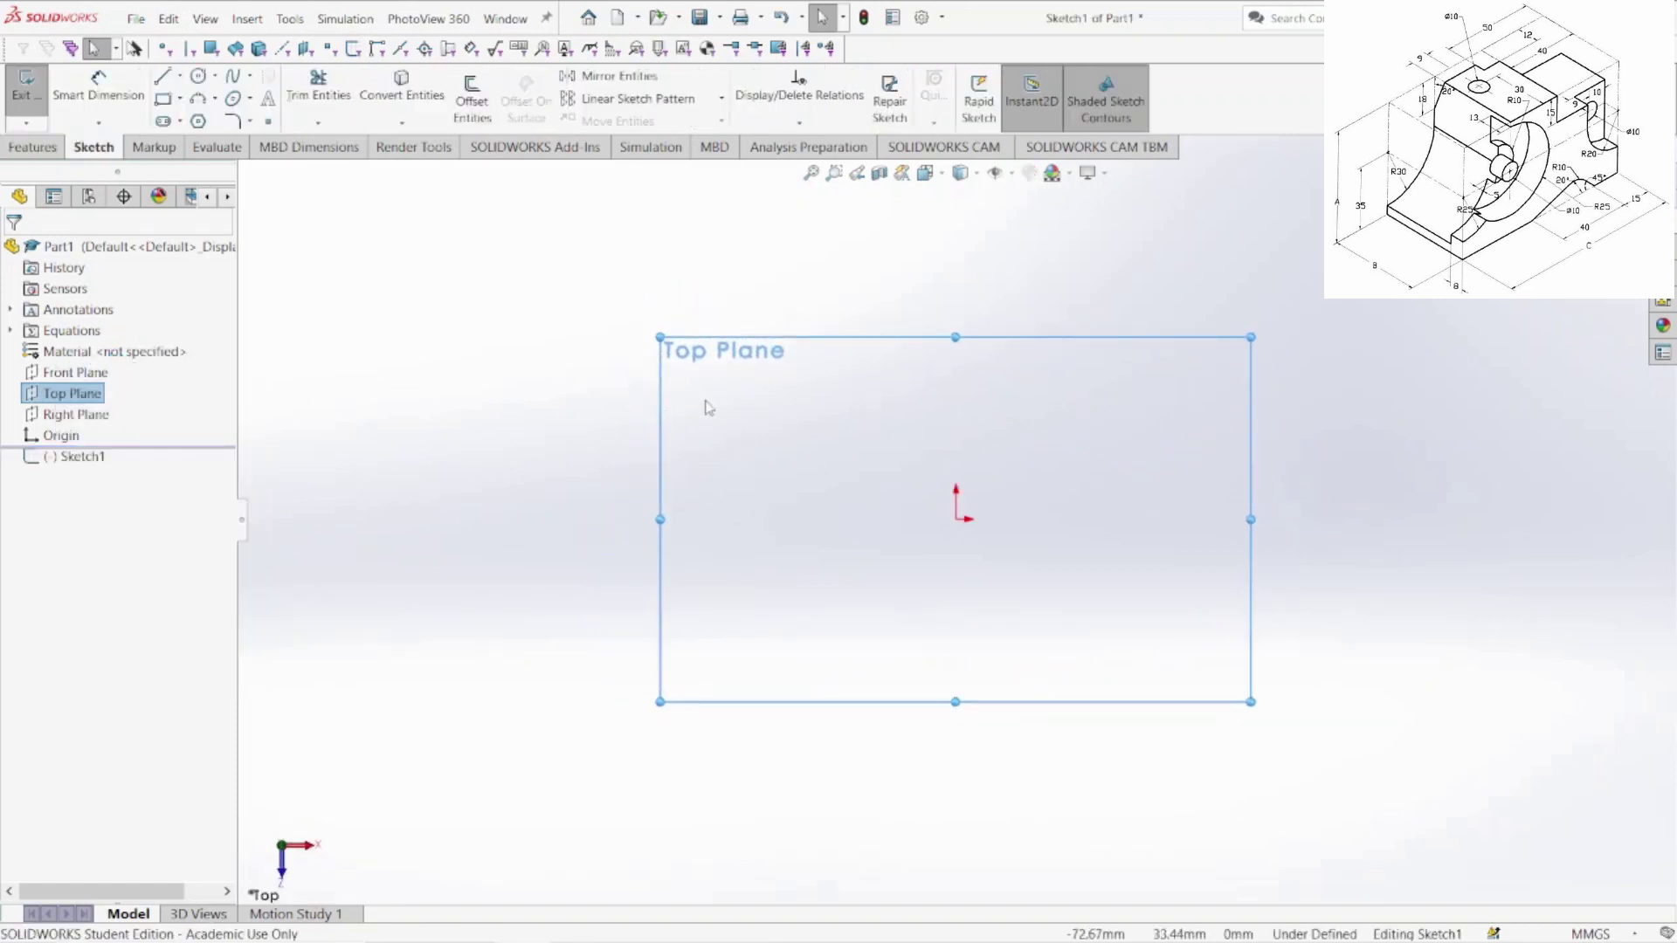
pyautogui.click(163, 98)
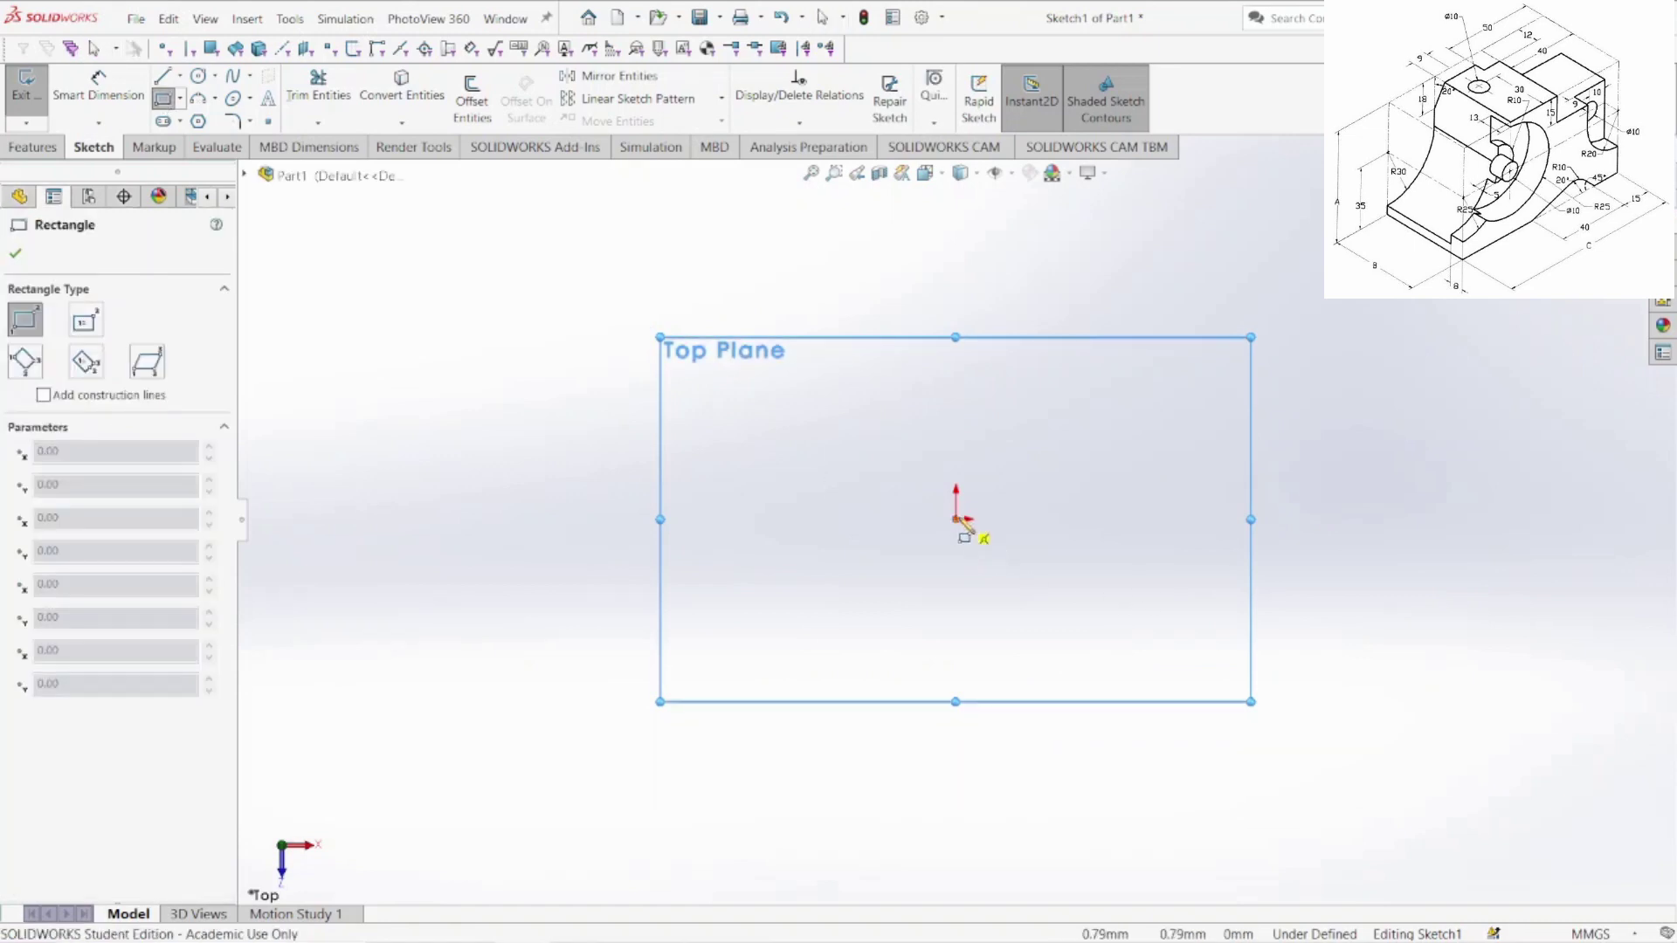
pyautogui.click(955, 519)
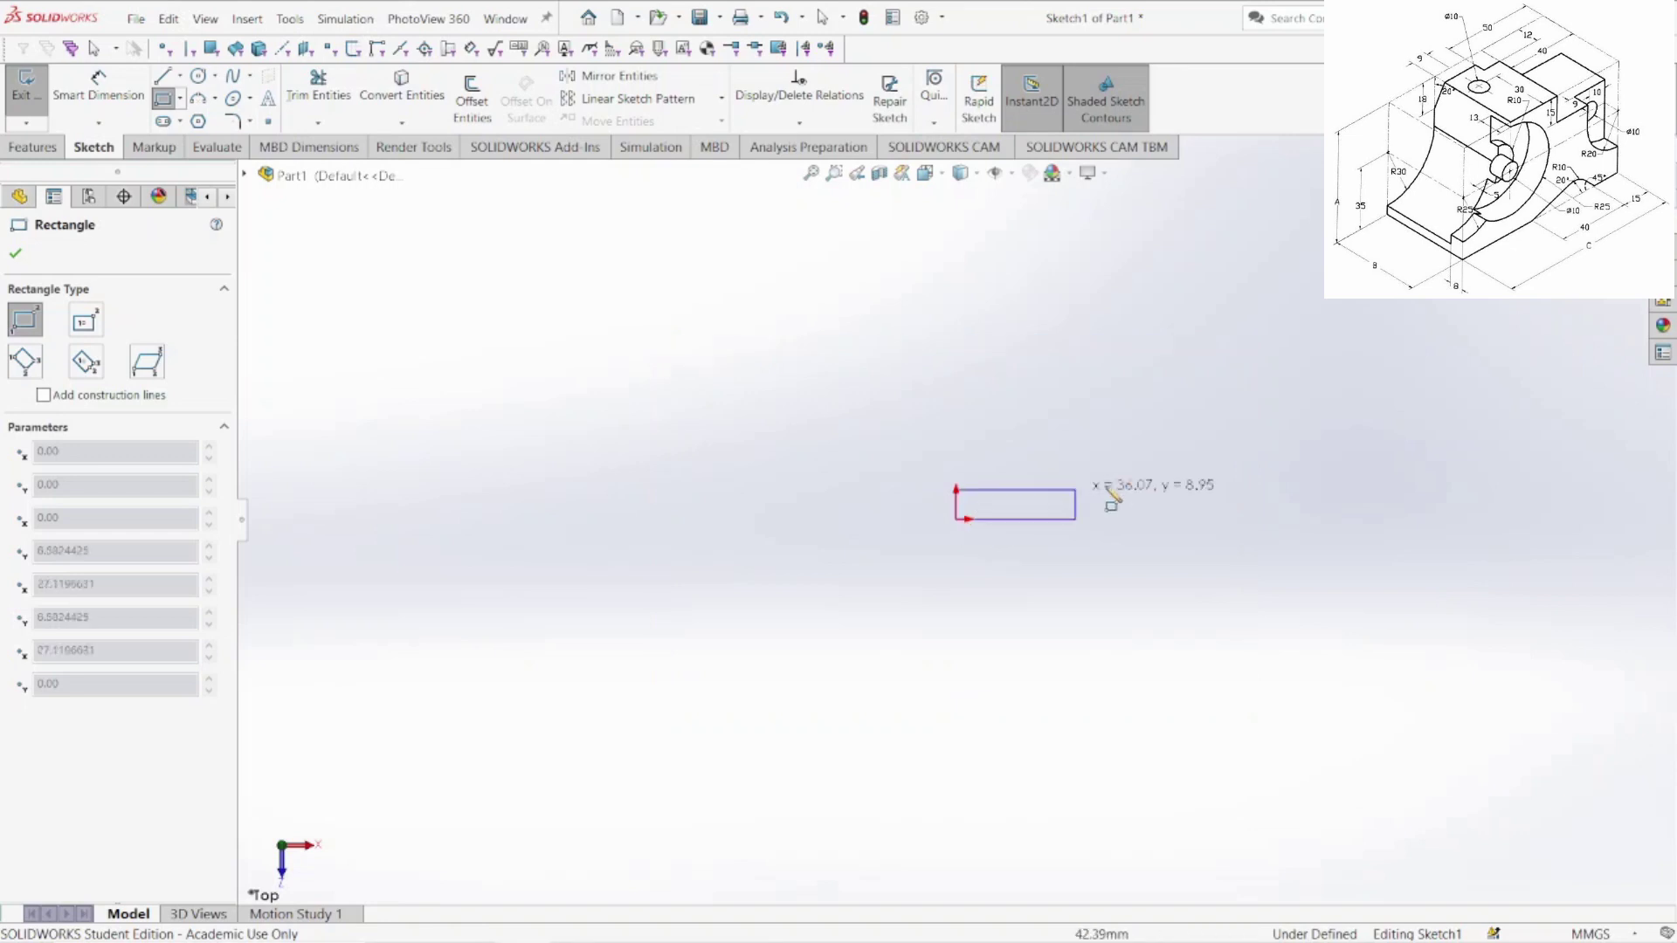
pyautogui.click(1298, 351)
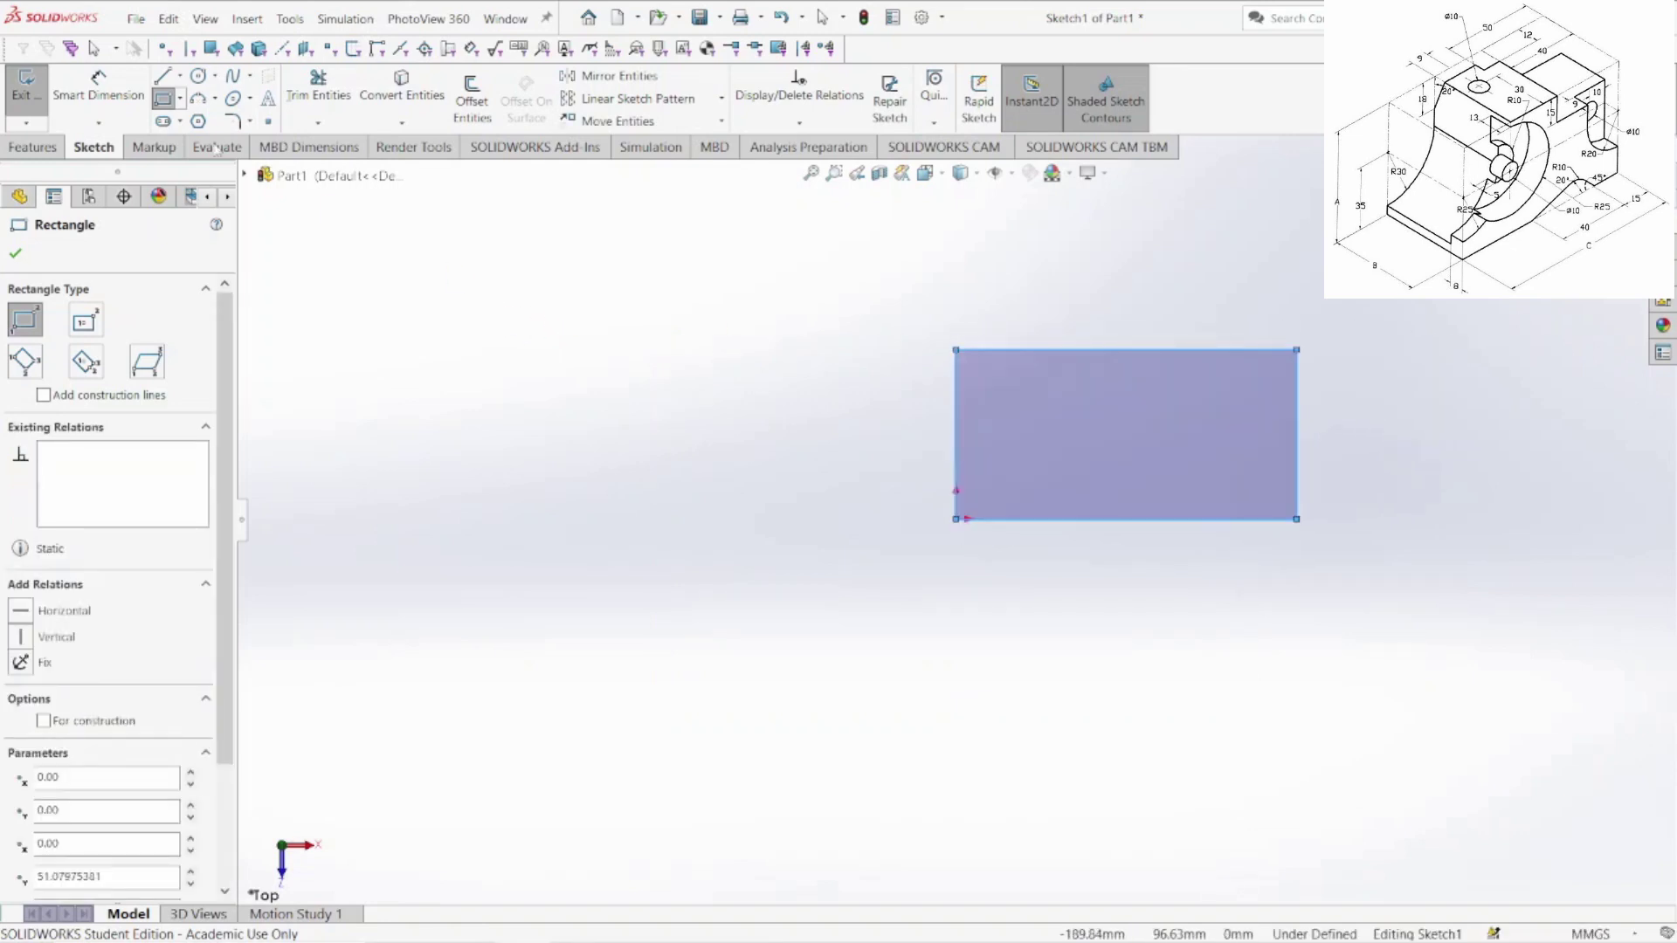
# - Dimension the rectangle's height to =B (50) and its width to =C (100)
pyautogui.click(106, 88)
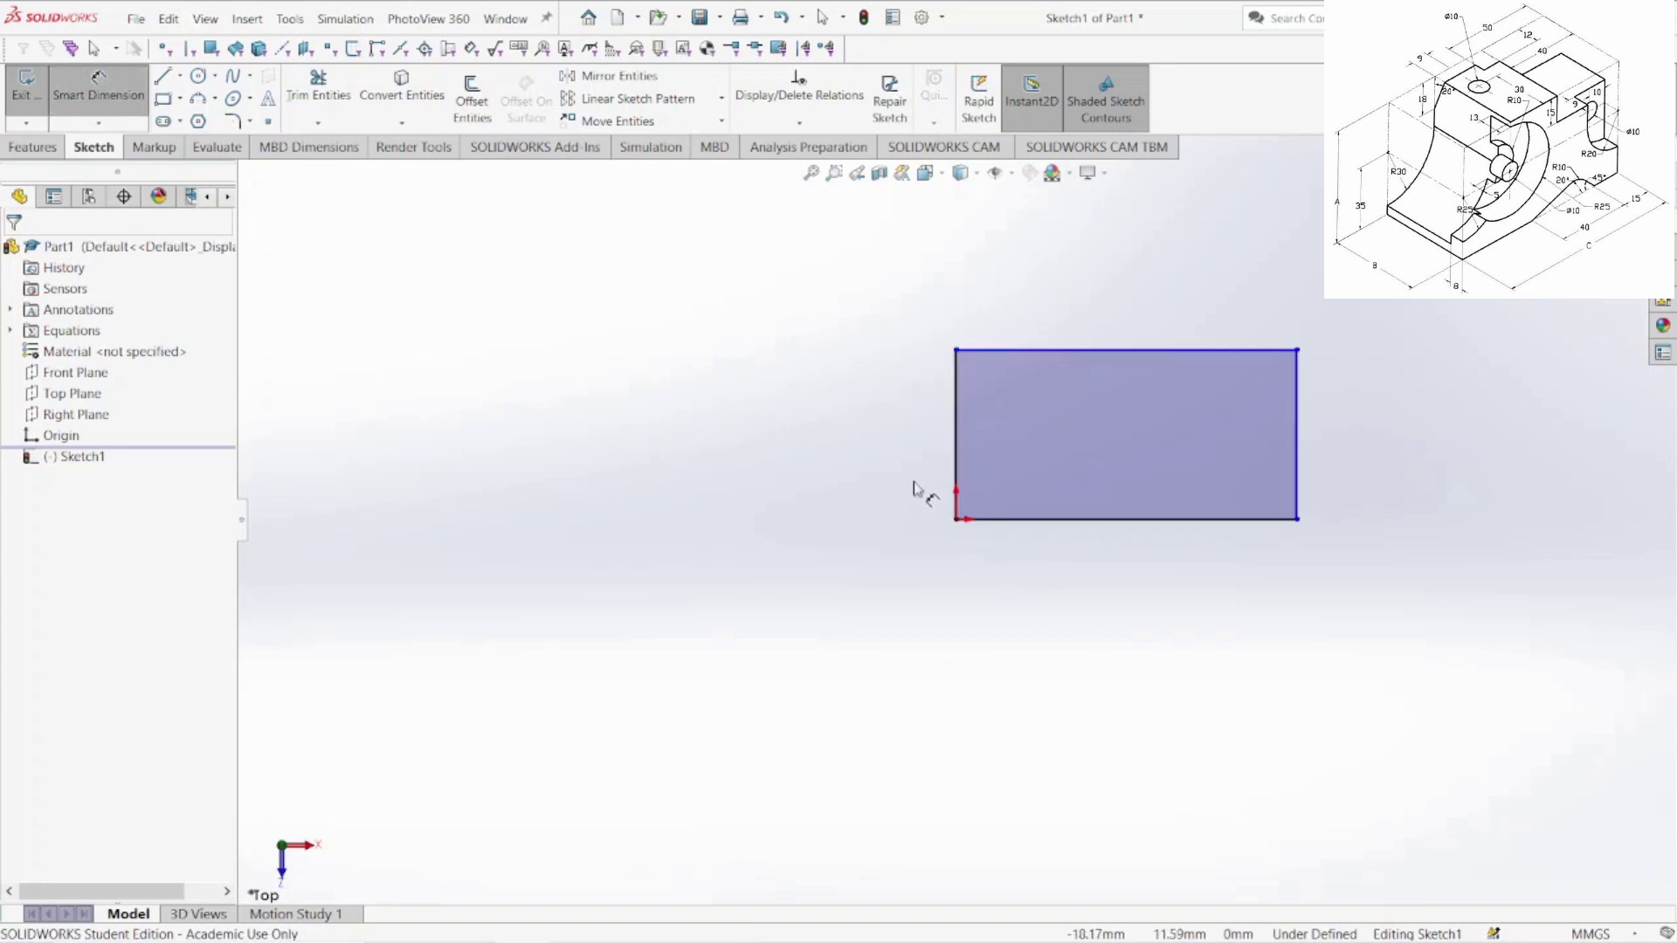
pyautogui.click(958, 459)
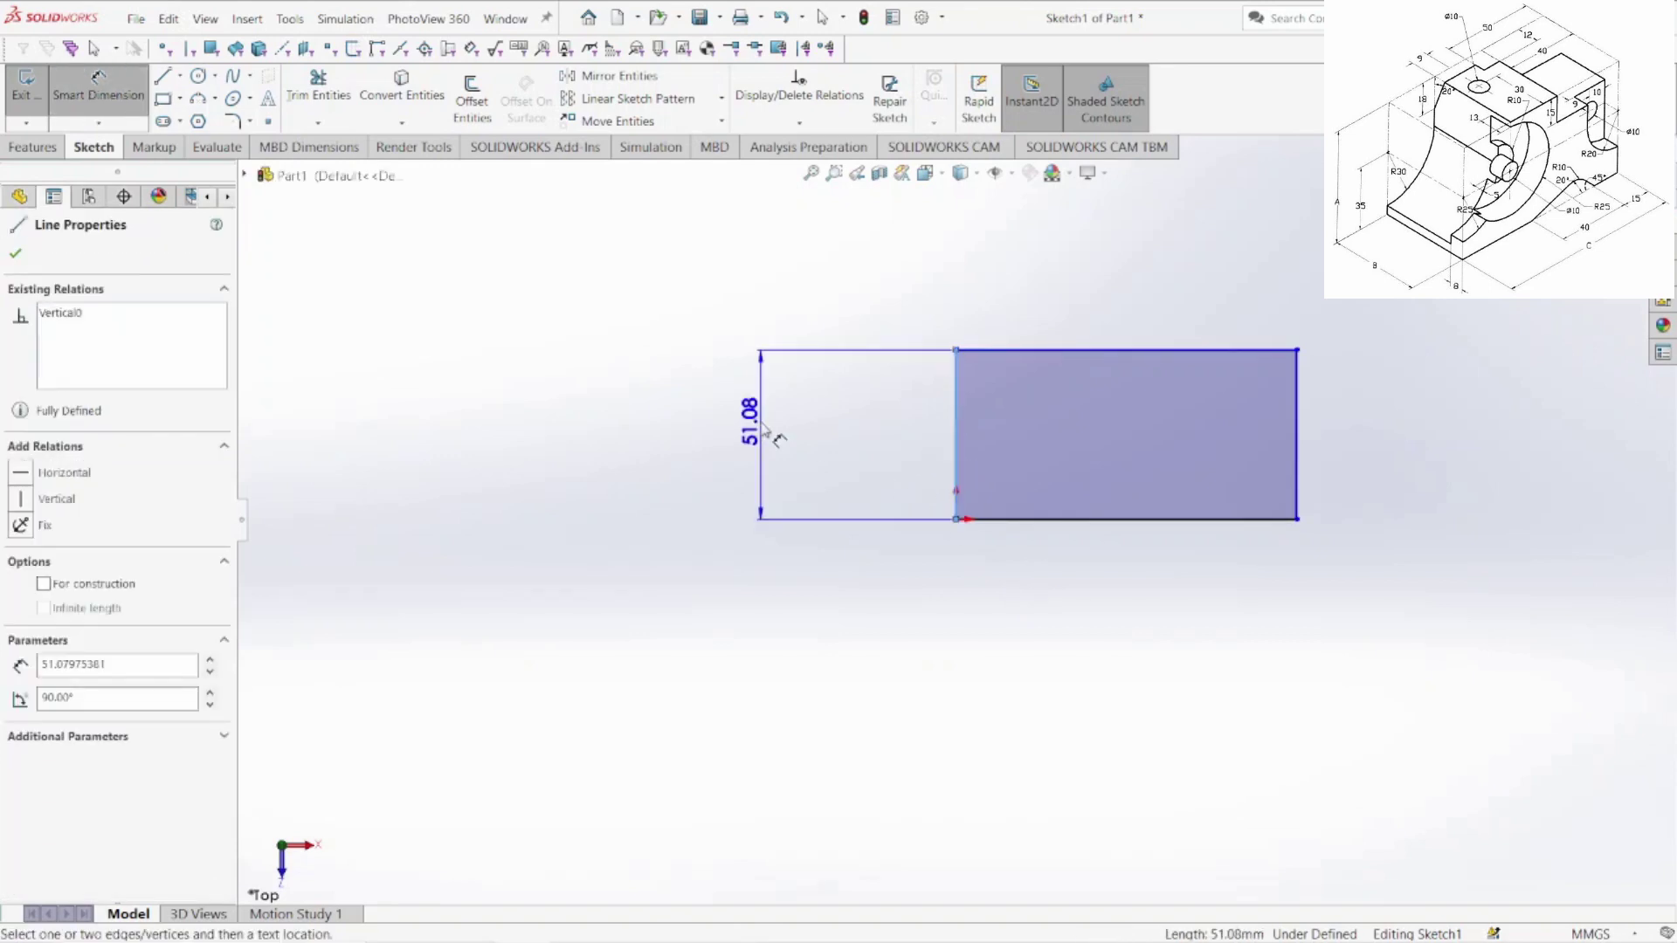
pyautogui.click(760, 428)
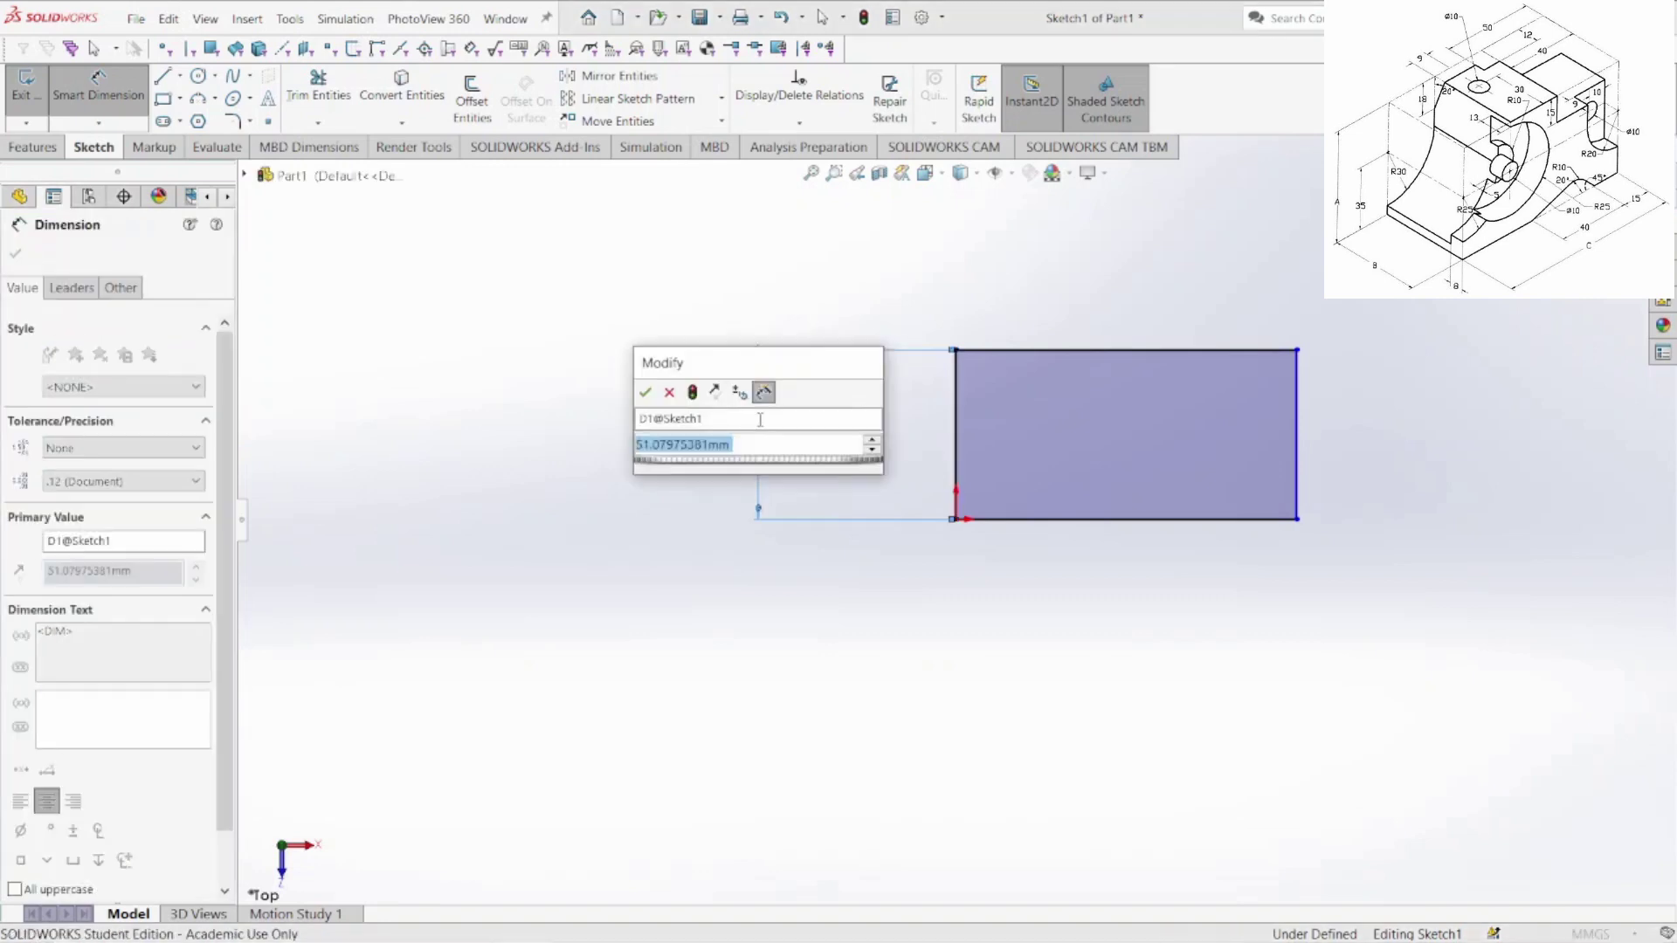
pyautogui.write('=')
pyautogui.moveTo(771, 469)
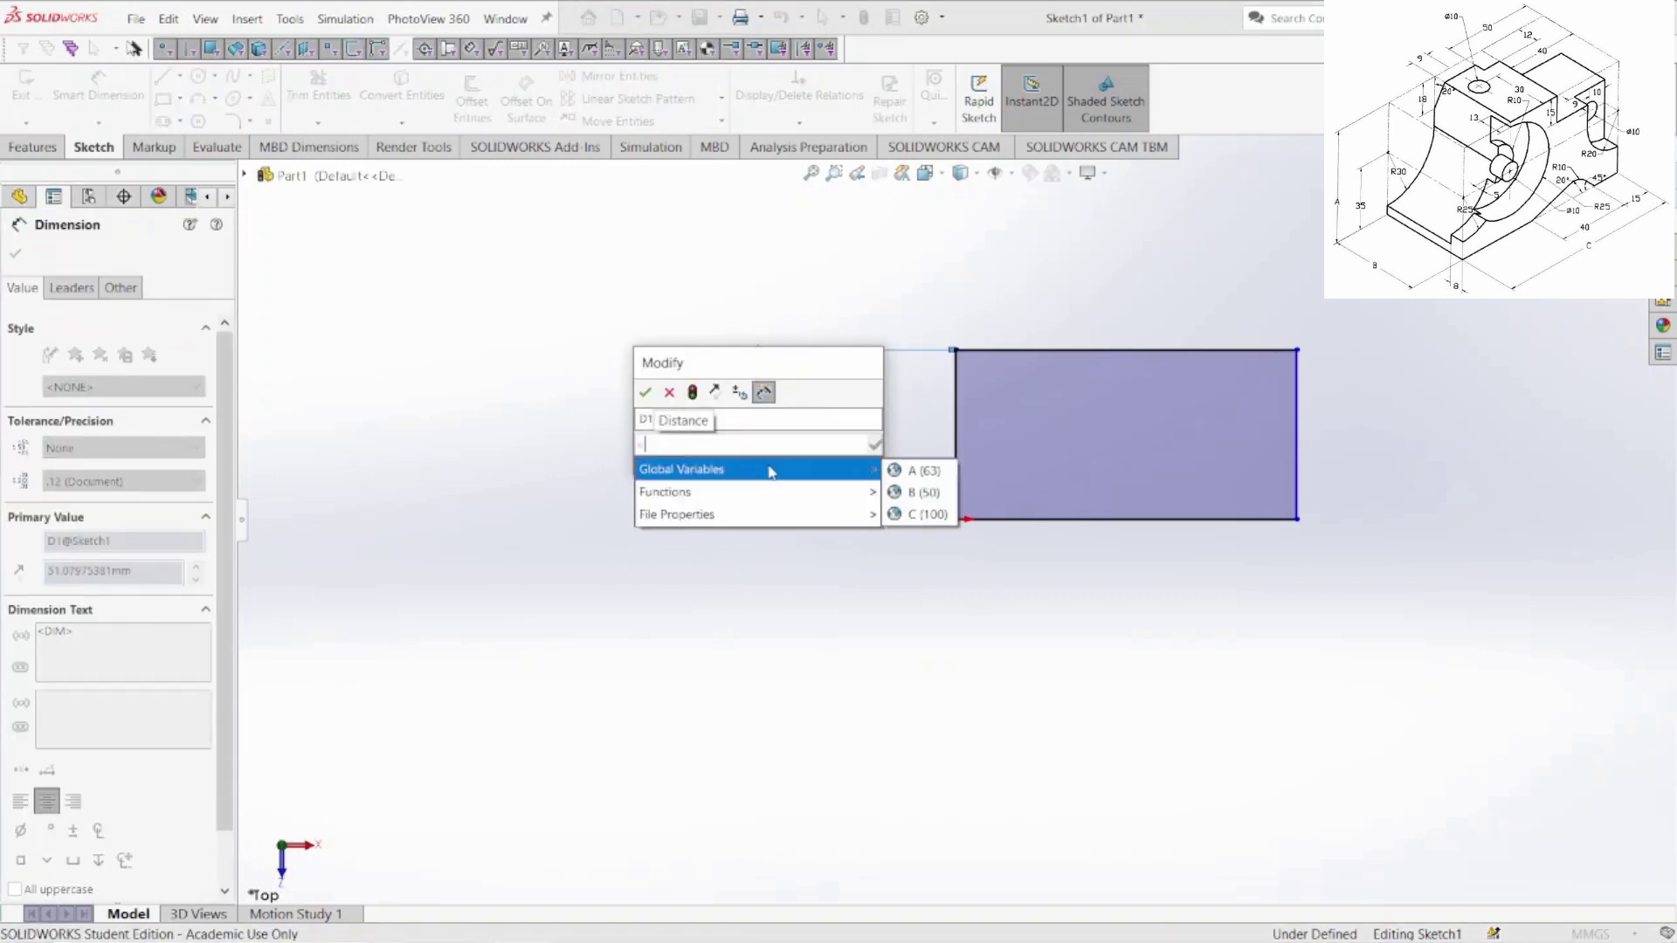
pyautogui.click(900, 492)
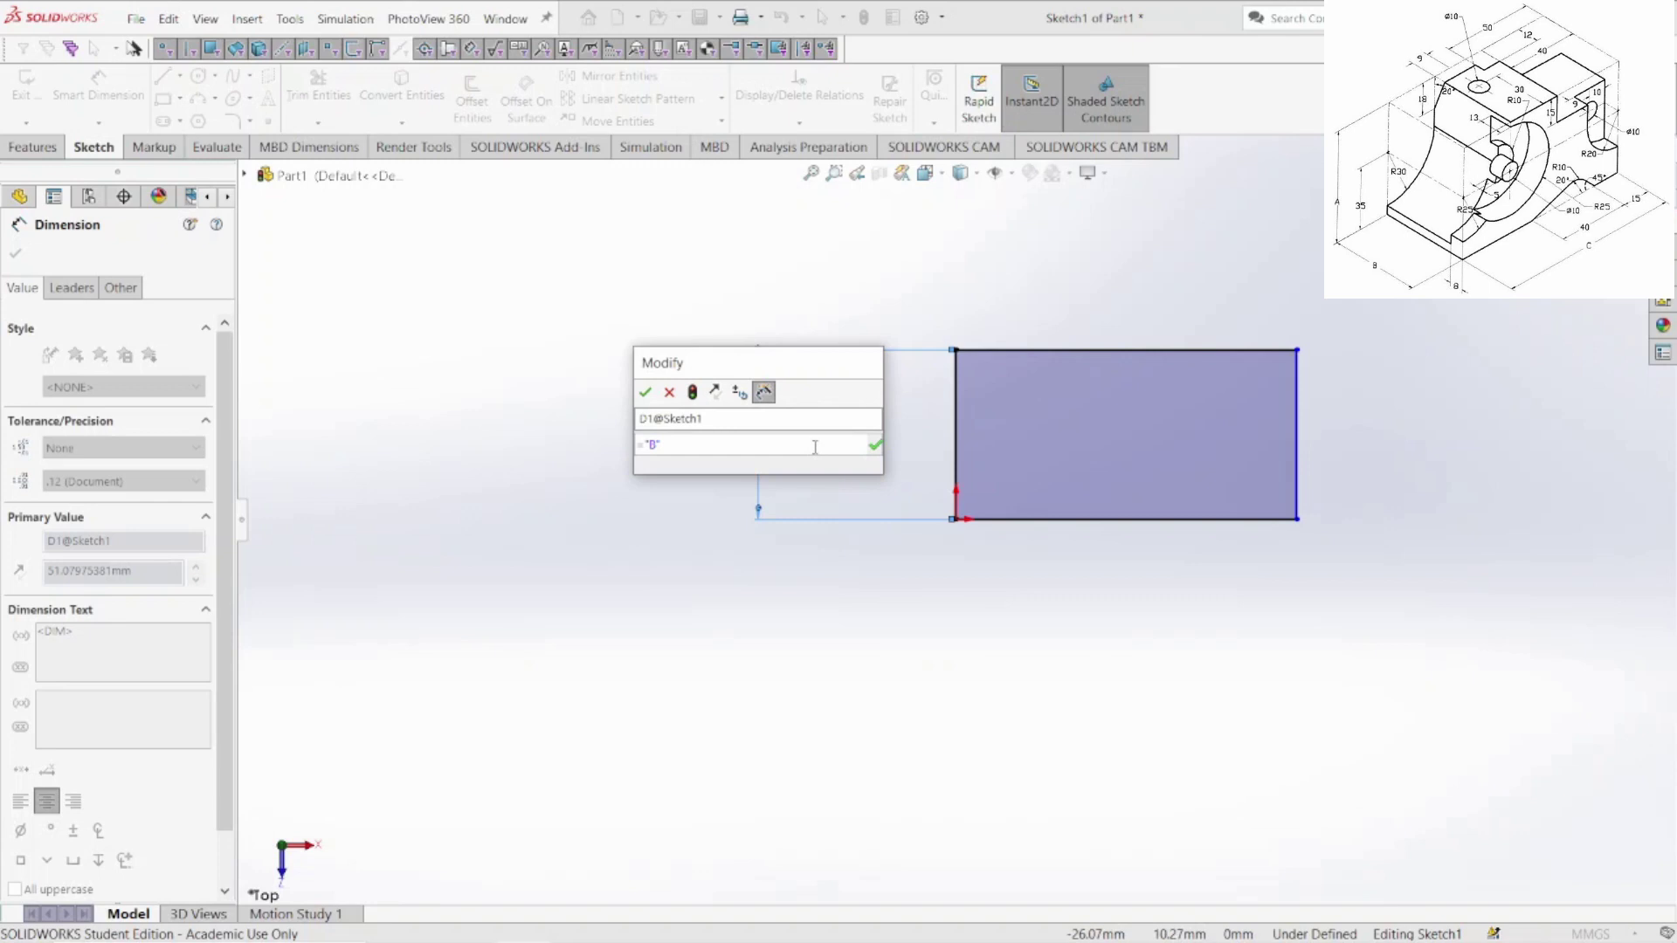
pyautogui.press('Return')
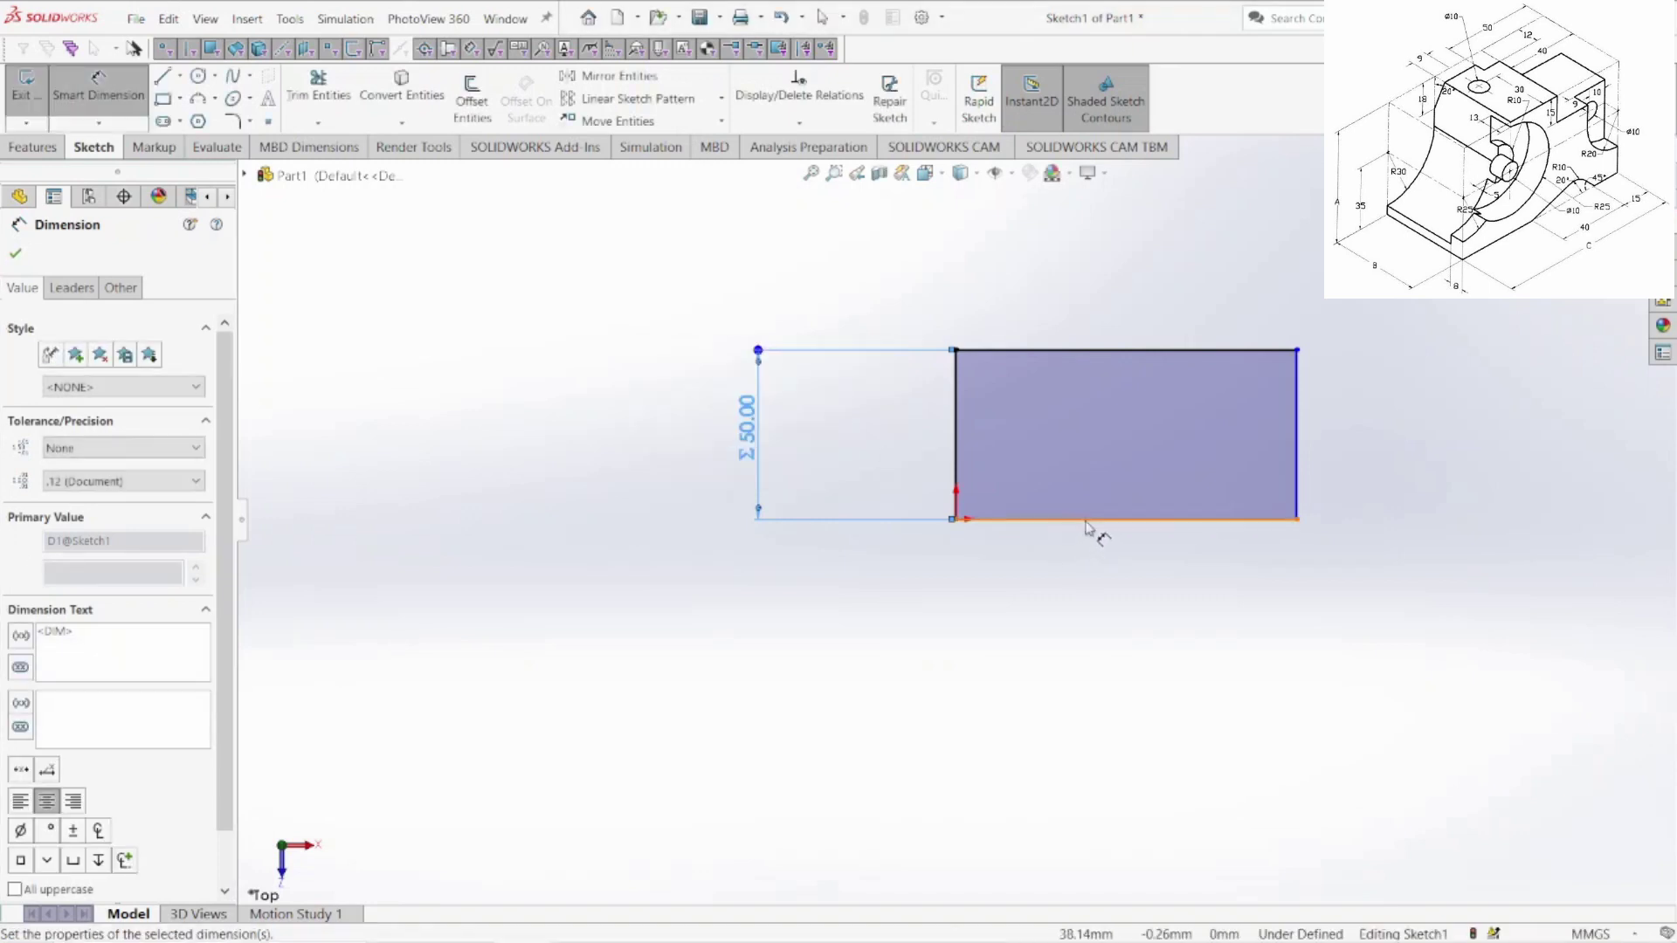
pyautogui.click(1083, 521)
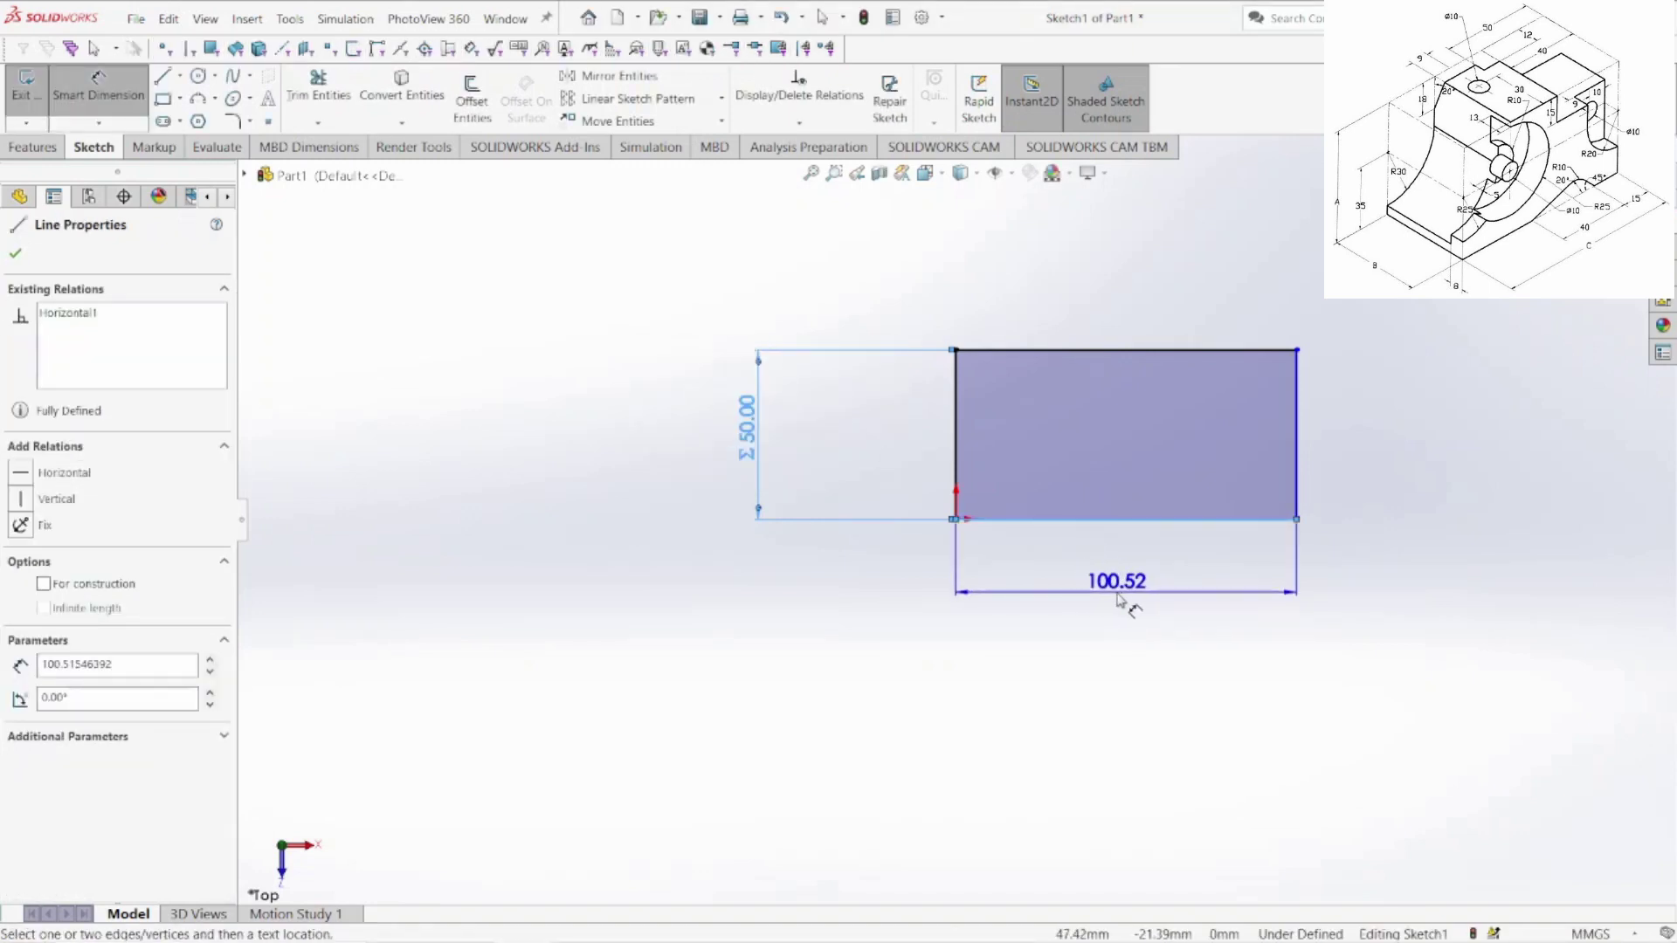
pyautogui.click(1117, 597)
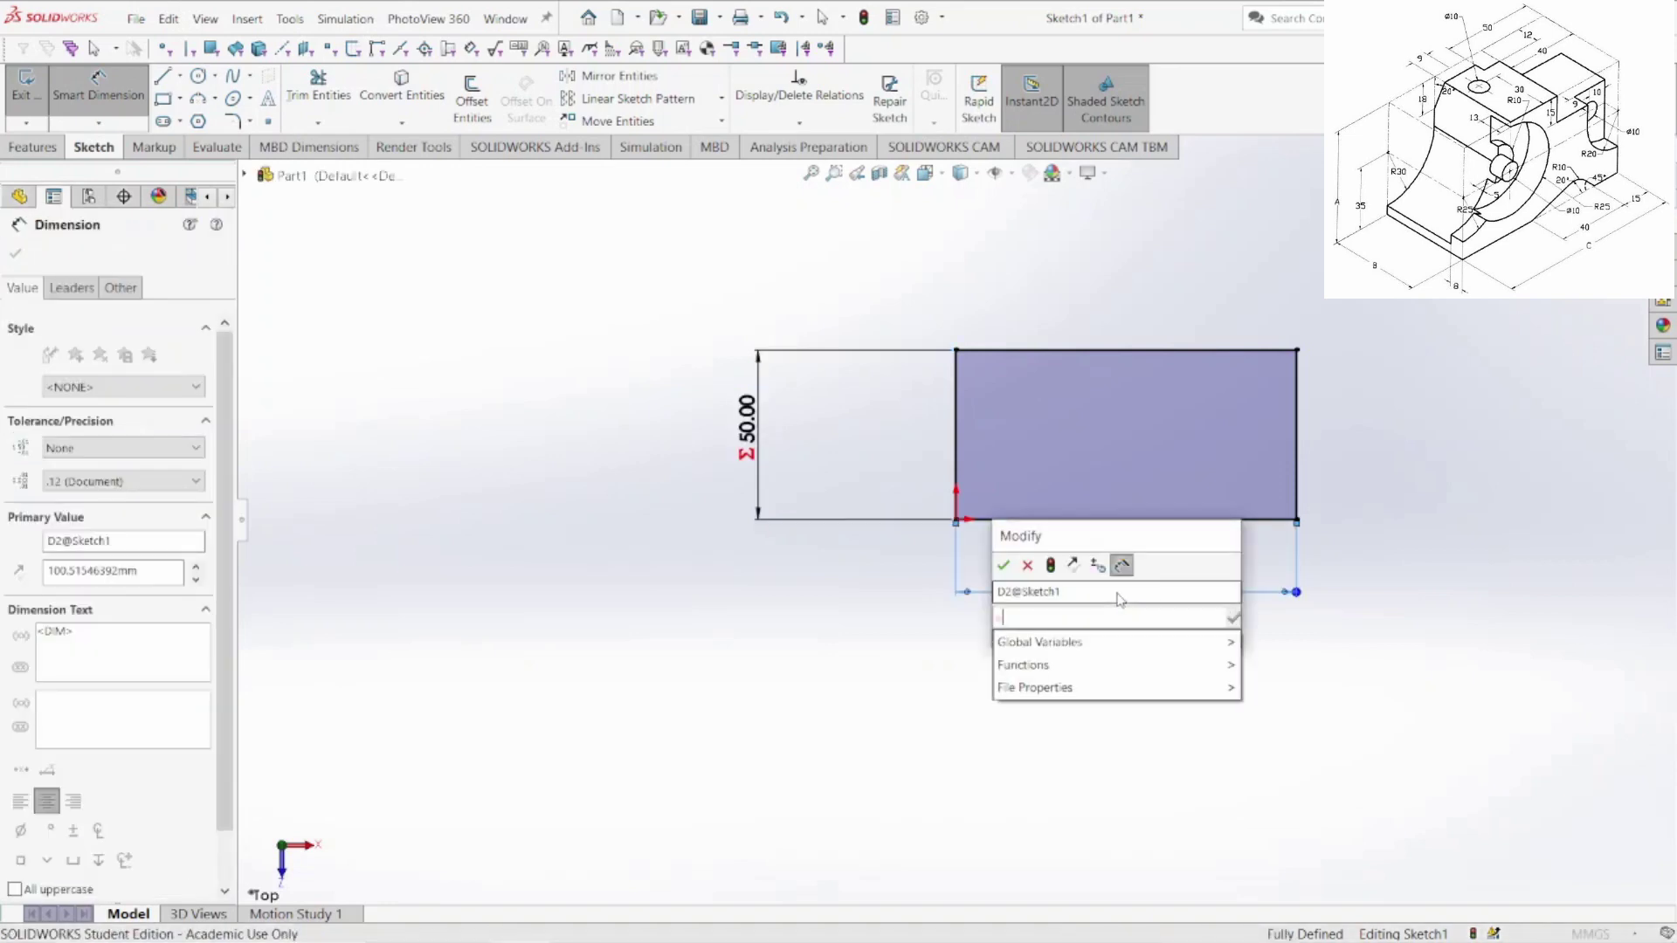
pyautogui.moveTo(1223, 642)
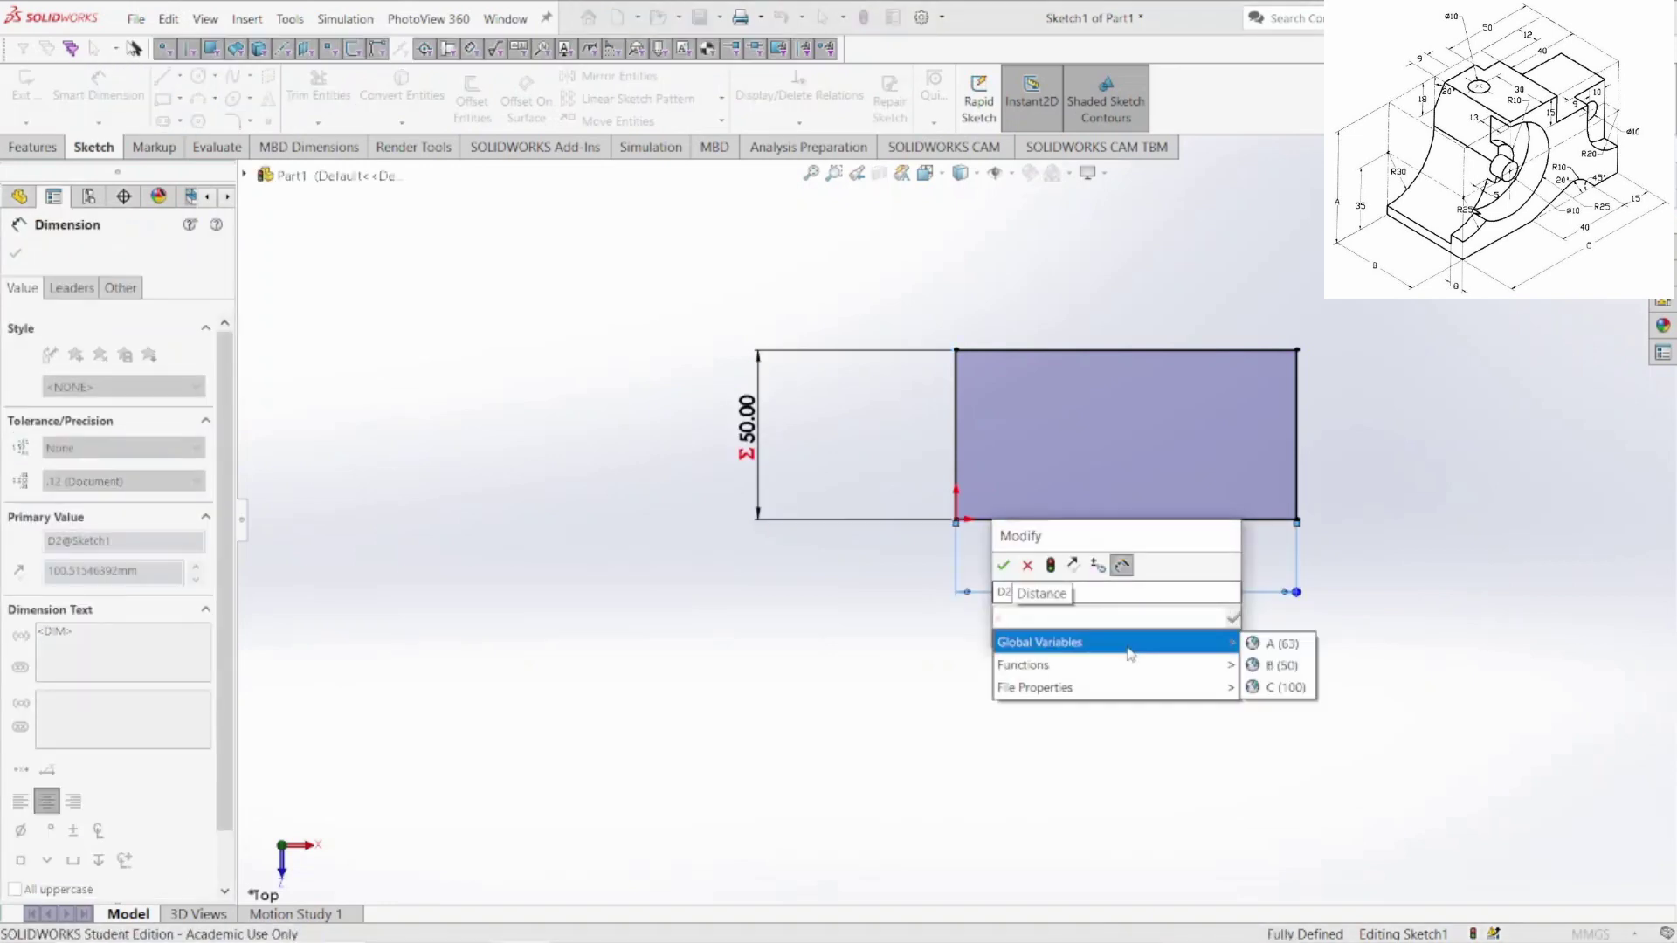
pyautogui.click(1278, 687)
pyautogui.press('Return')
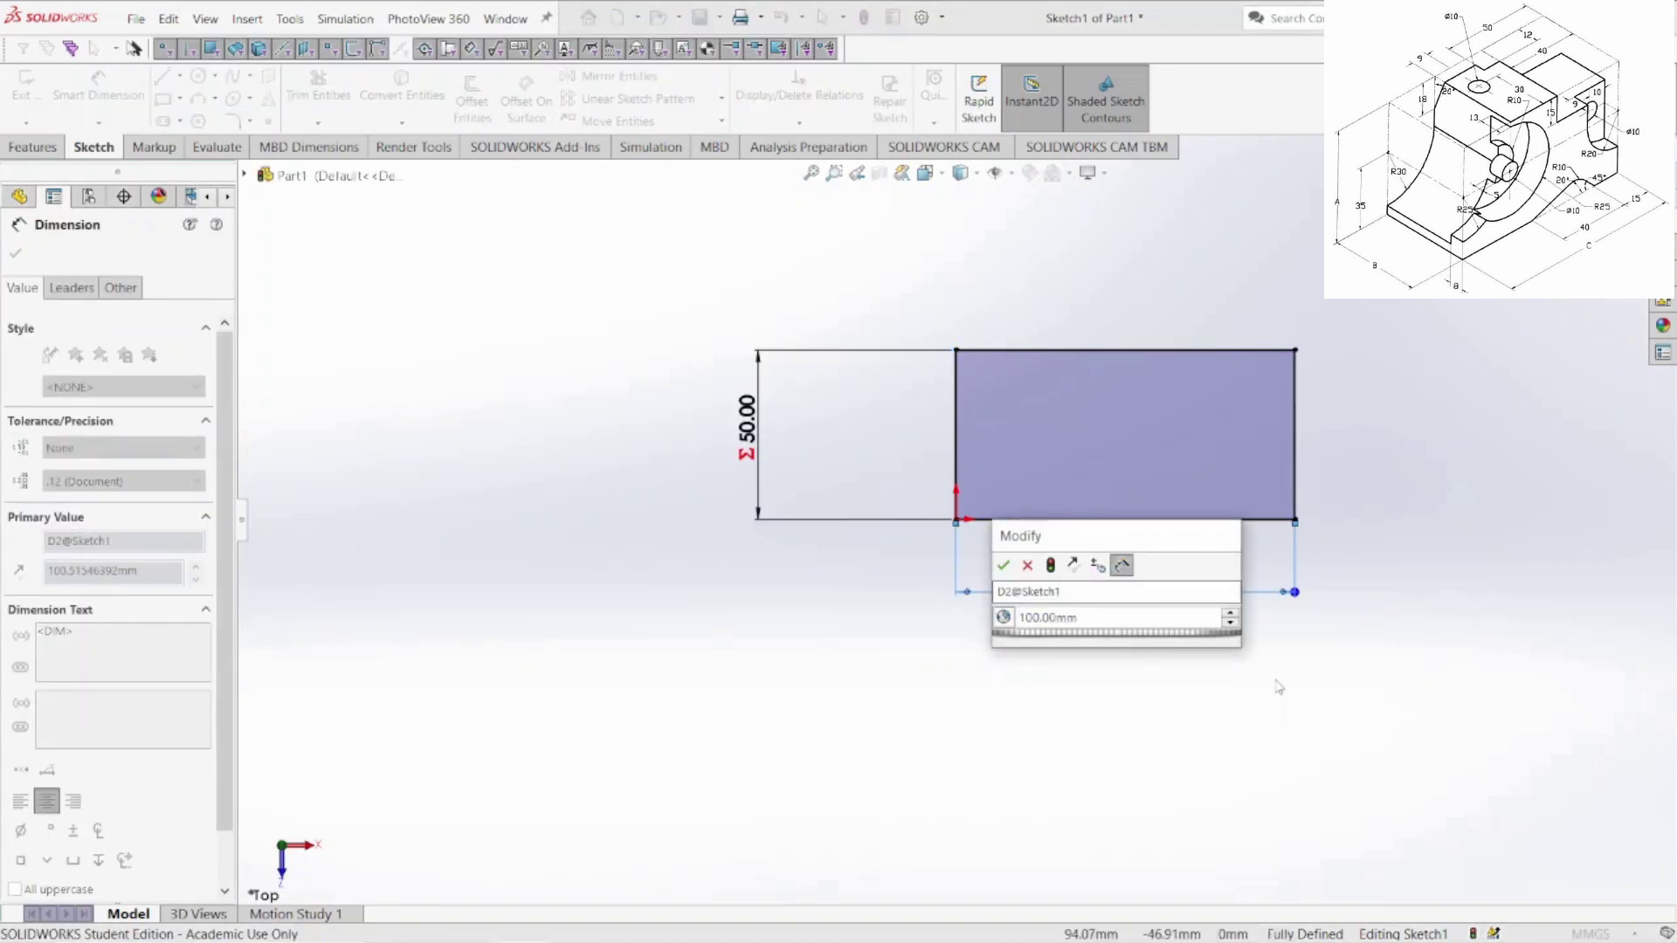
pyautogui.press('Return')
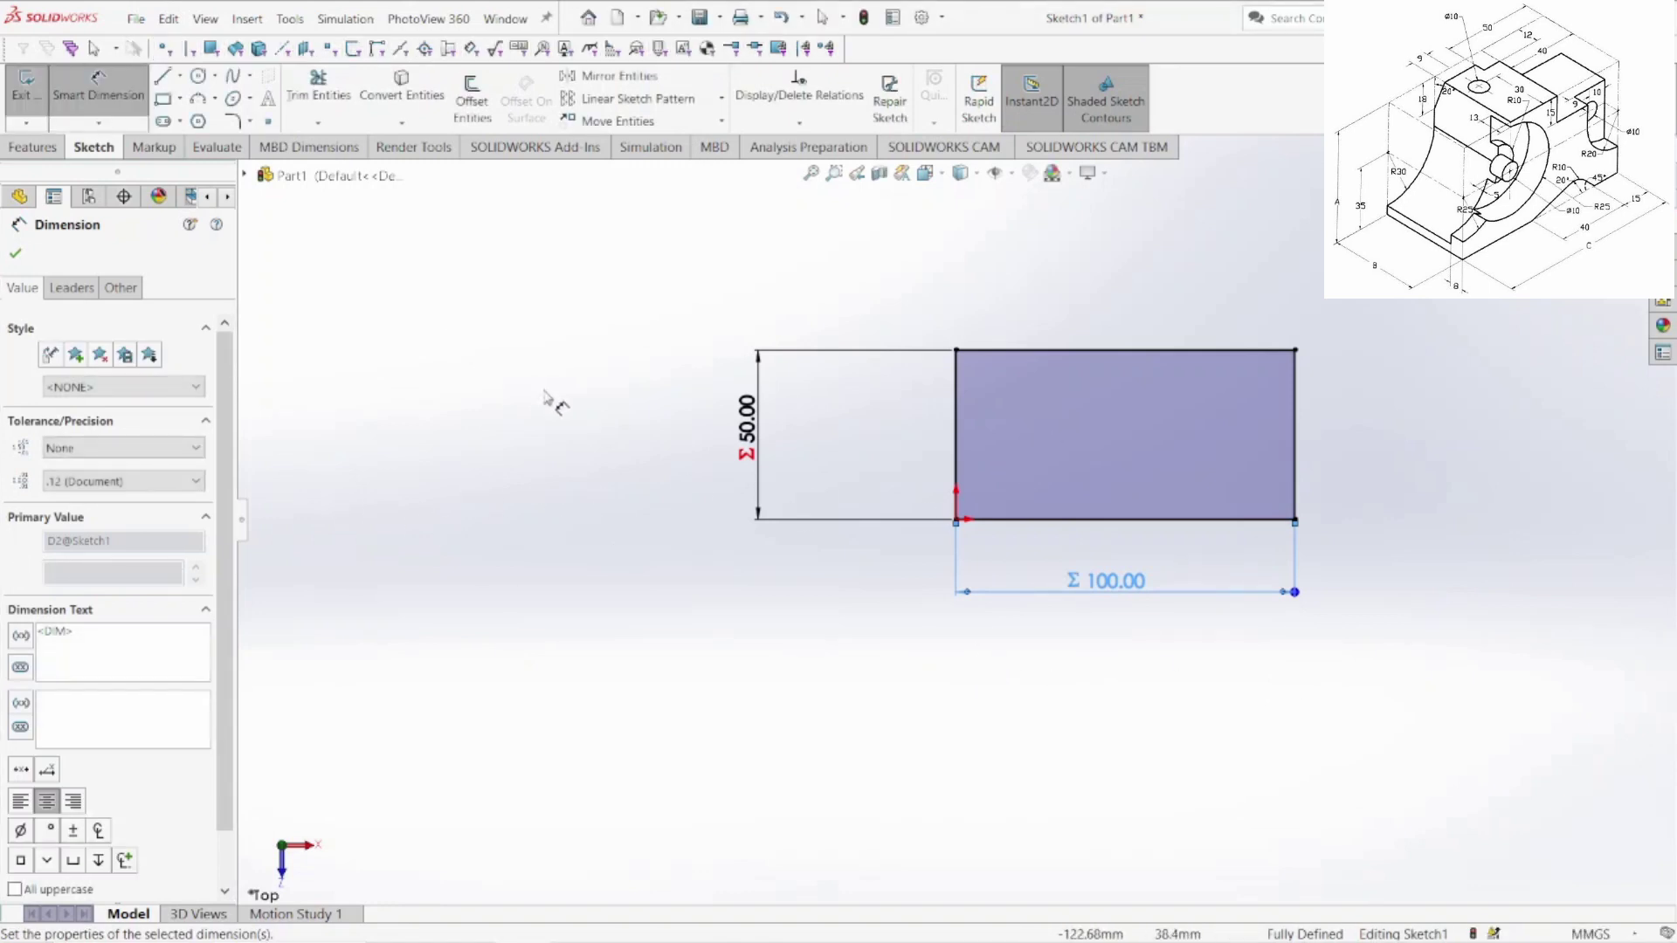
pyautogui.click(44, 150)
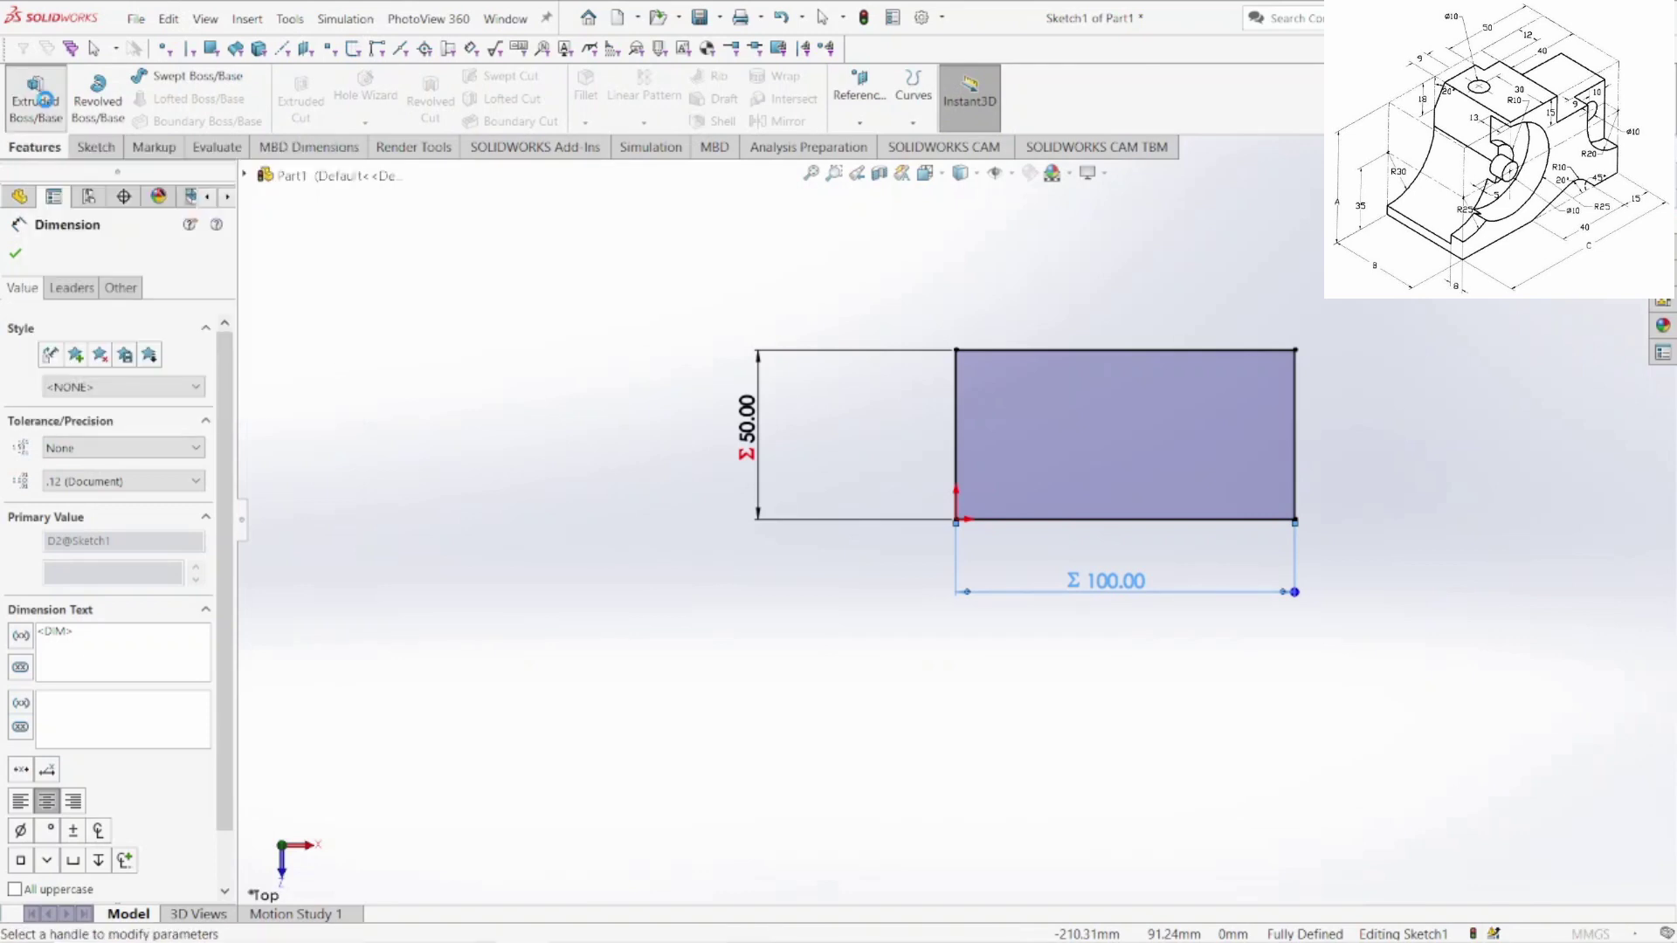
# - Extrude the rectangle to a depth of =A (63) and zoom to fit the block
pyautogui.click(45, 100)
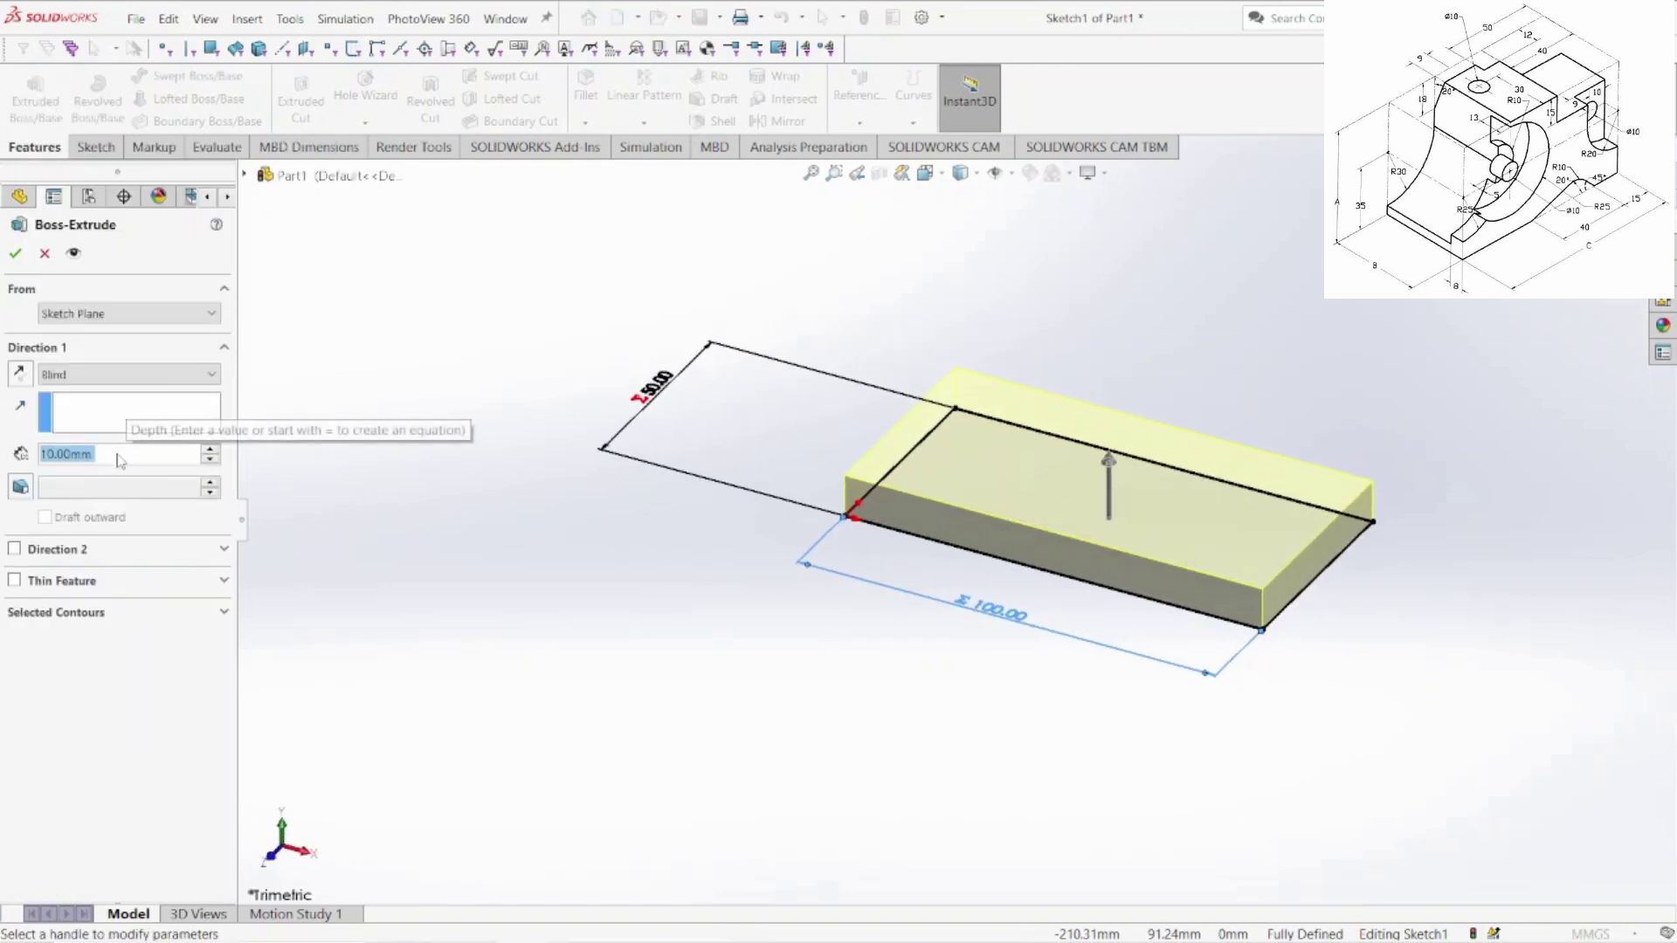
pyautogui.write('=')
pyautogui.moveTo(119, 490)
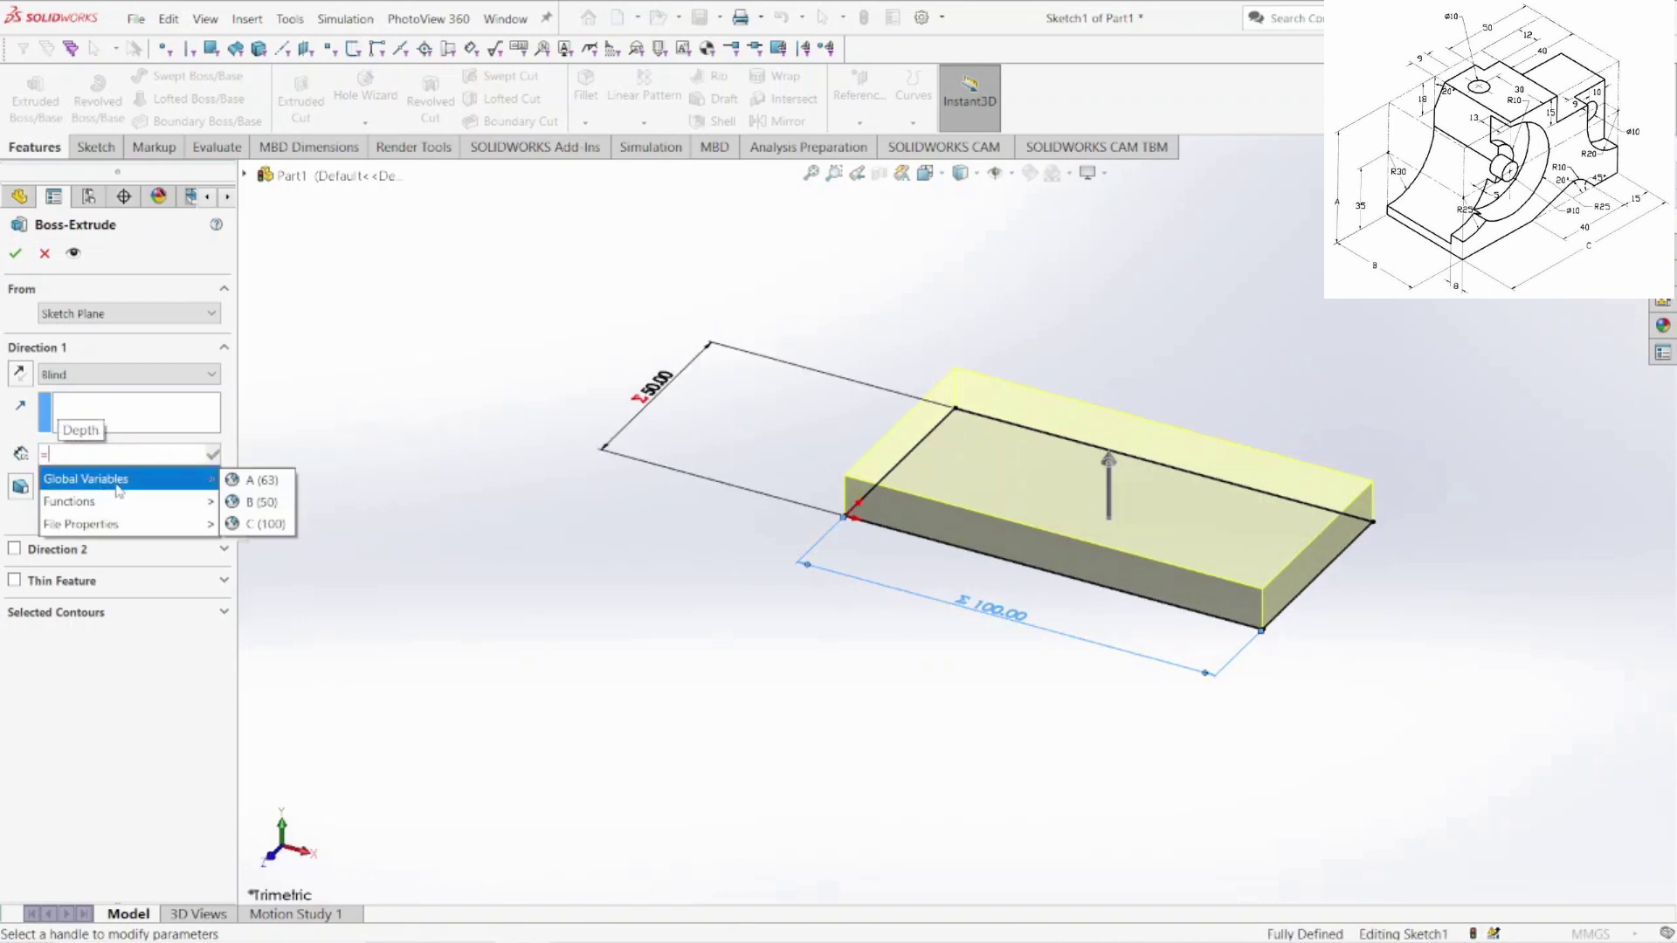
pyautogui.click(236, 481)
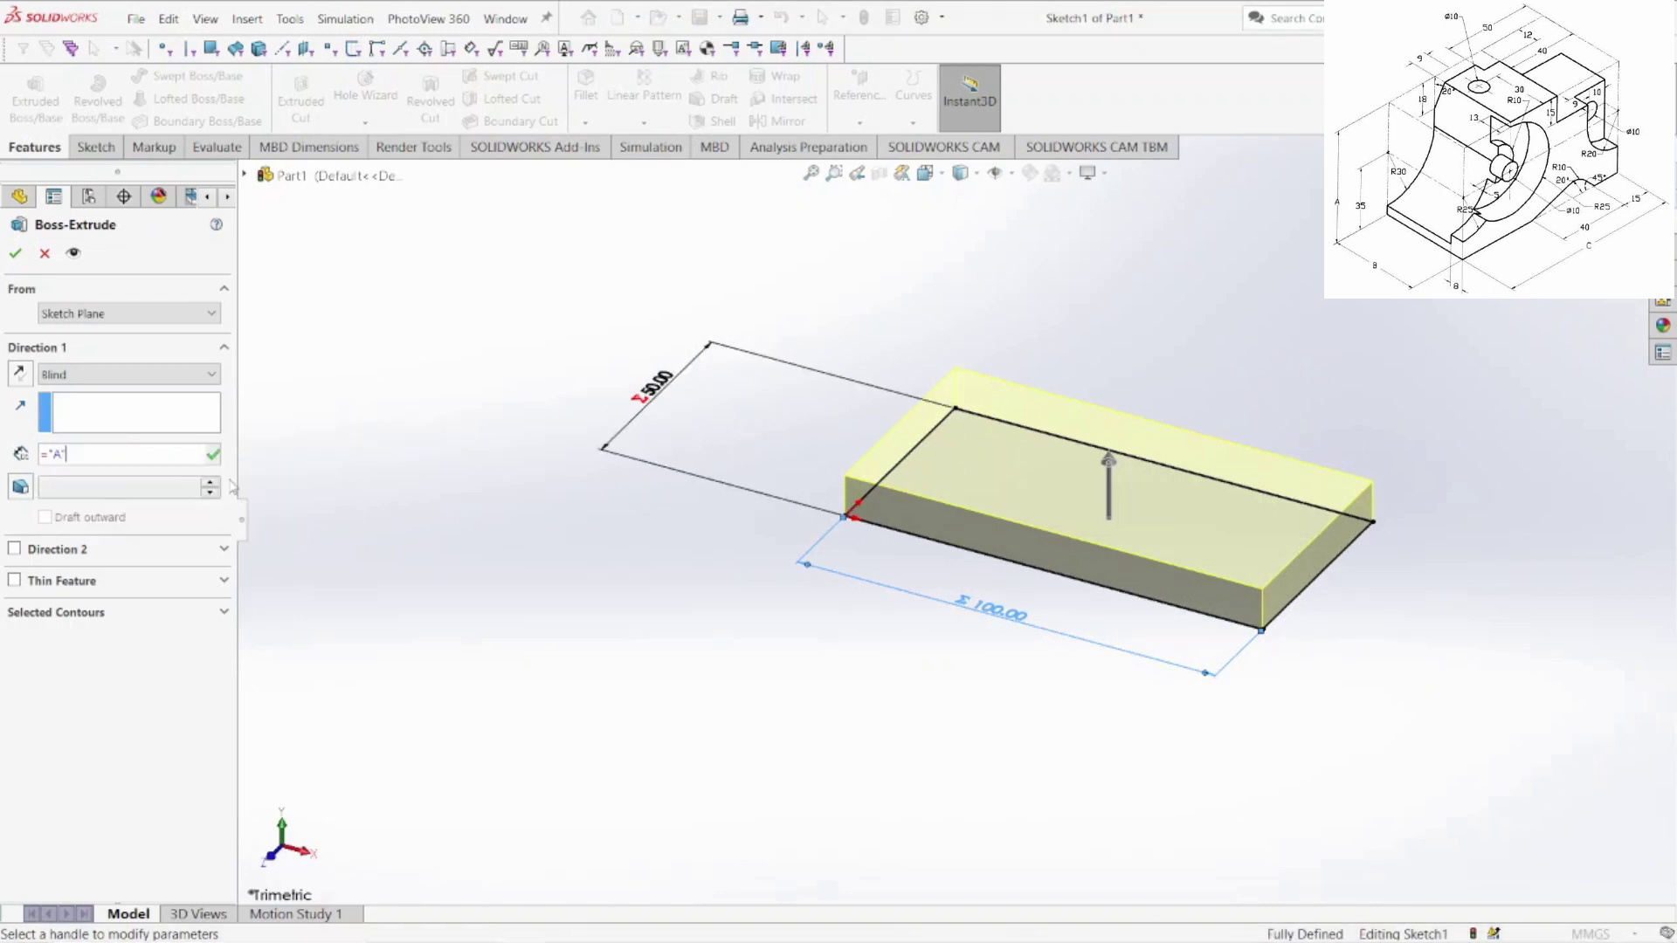
pyautogui.press('Return')
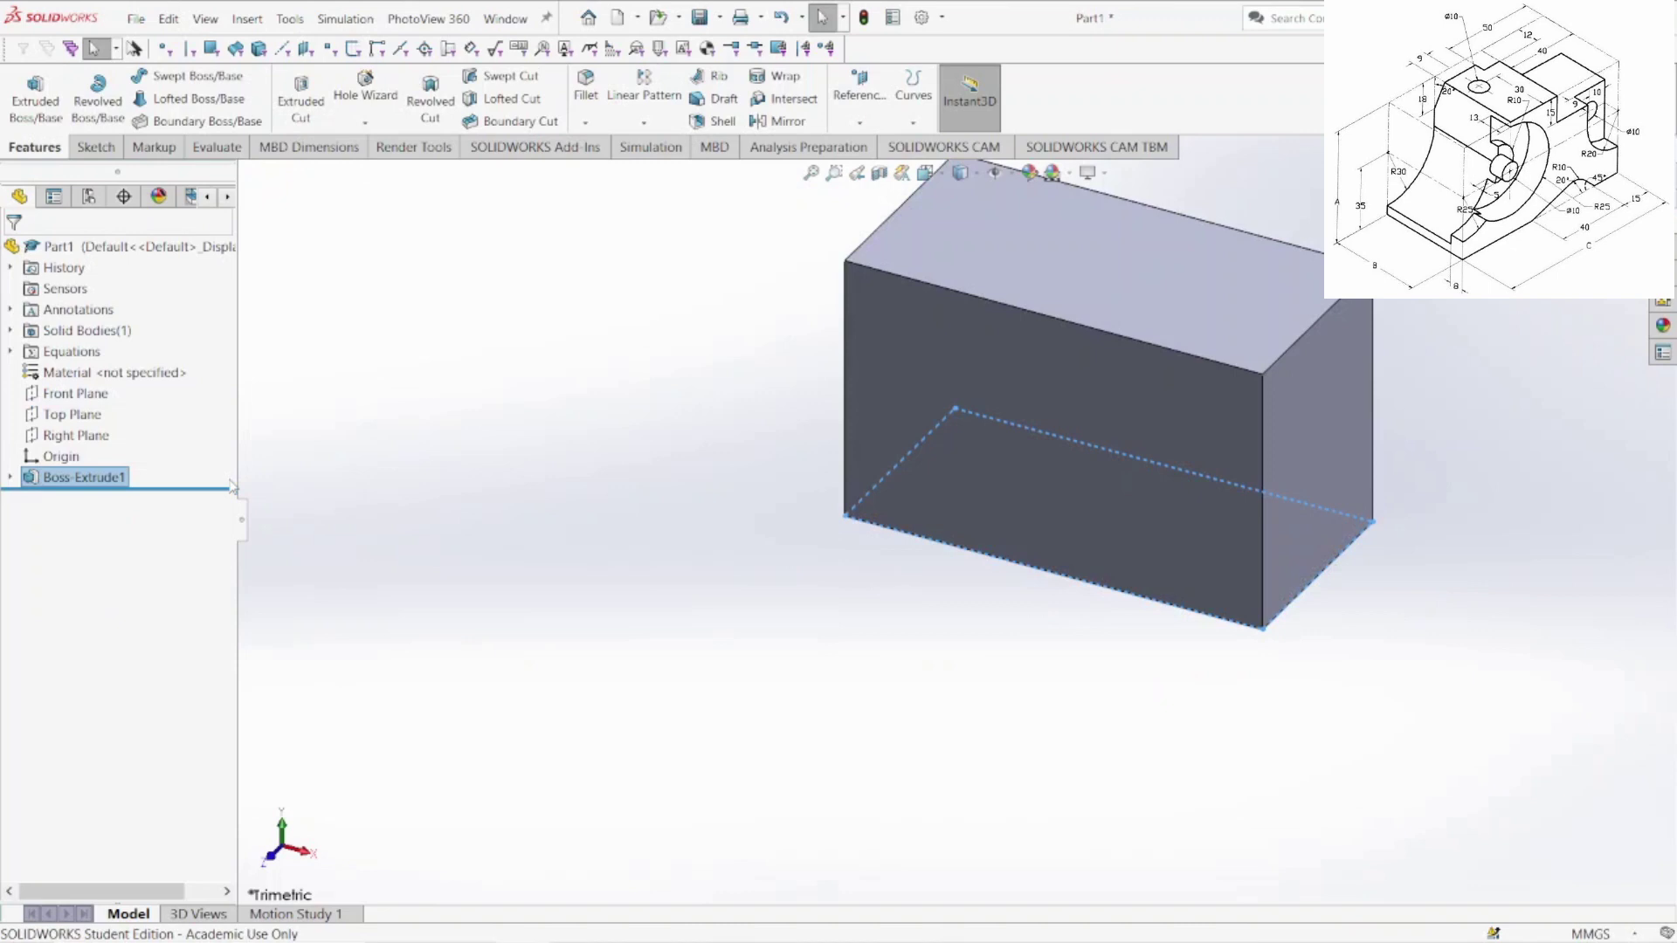
pyautogui.click(732, 324)
pyautogui.press('f')
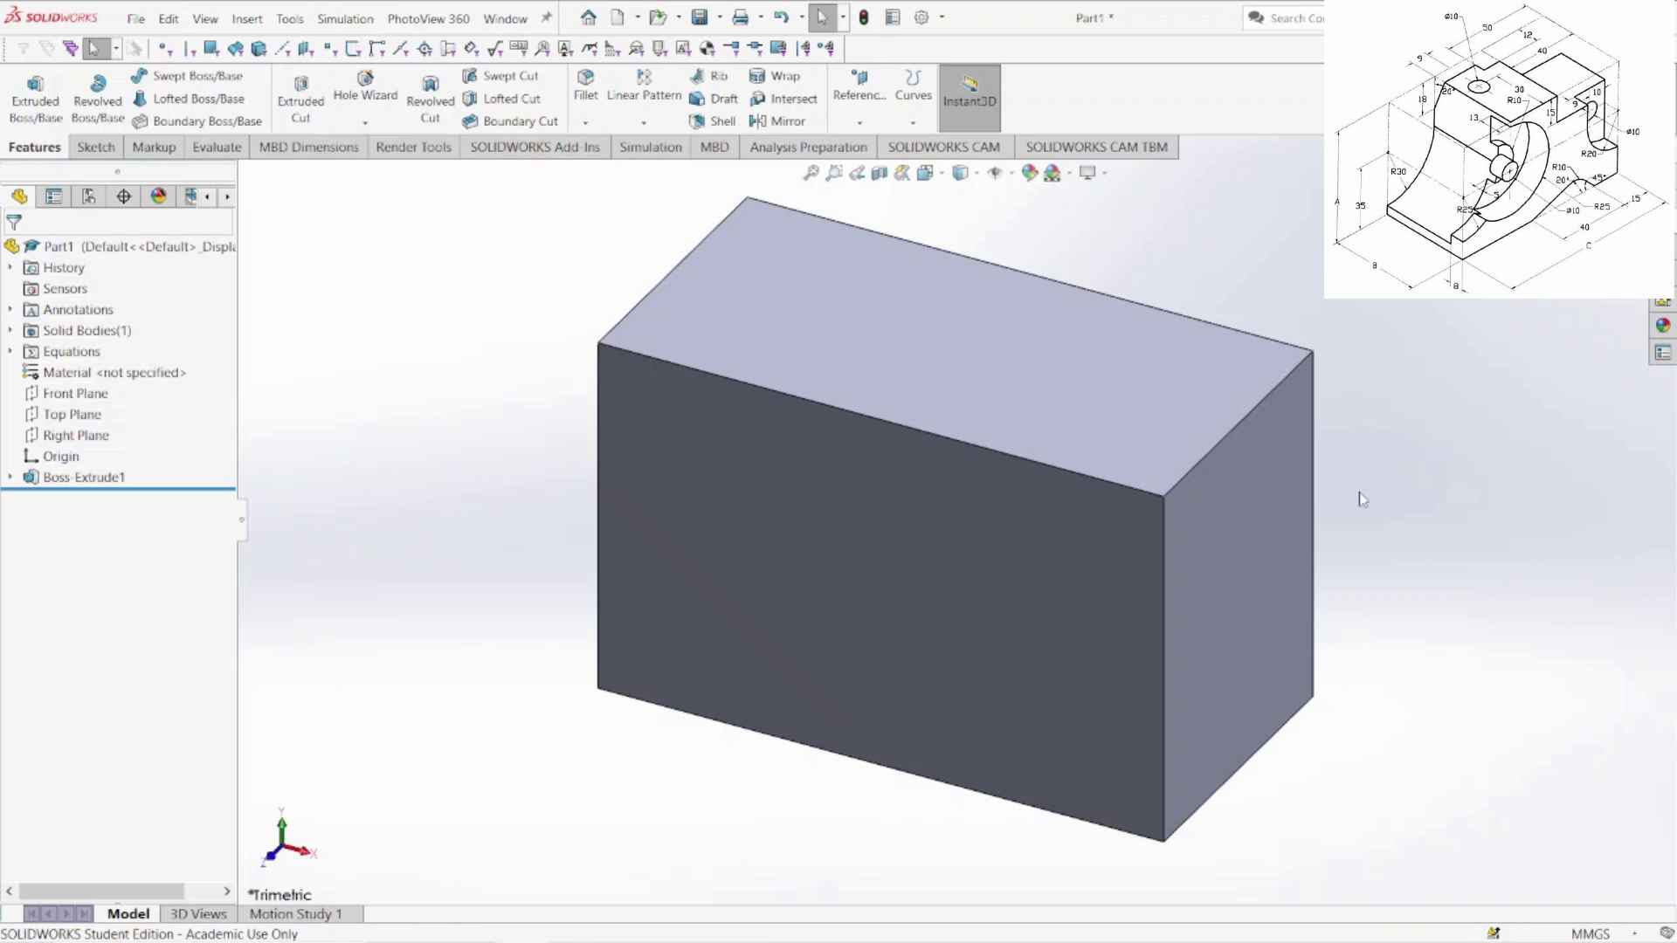
# - Sketch on the block's front face, view it Normal To, and draw a triangle on the bottom edge
pyautogui.rightClick(920, 704)
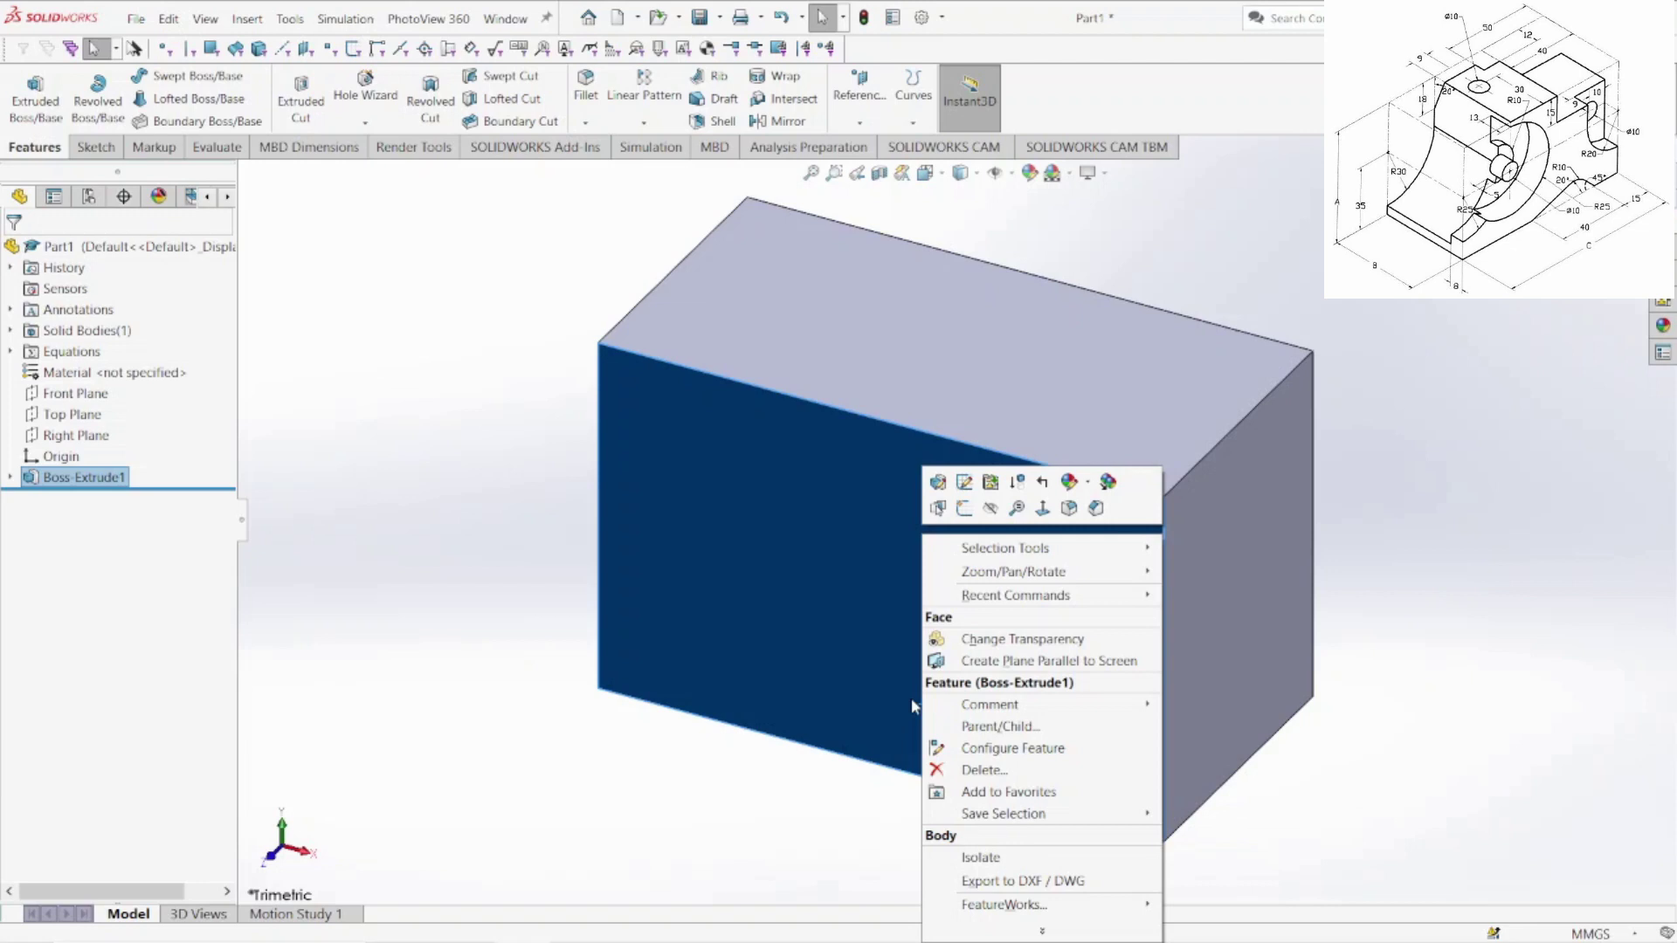
pyautogui.click(963, 510)
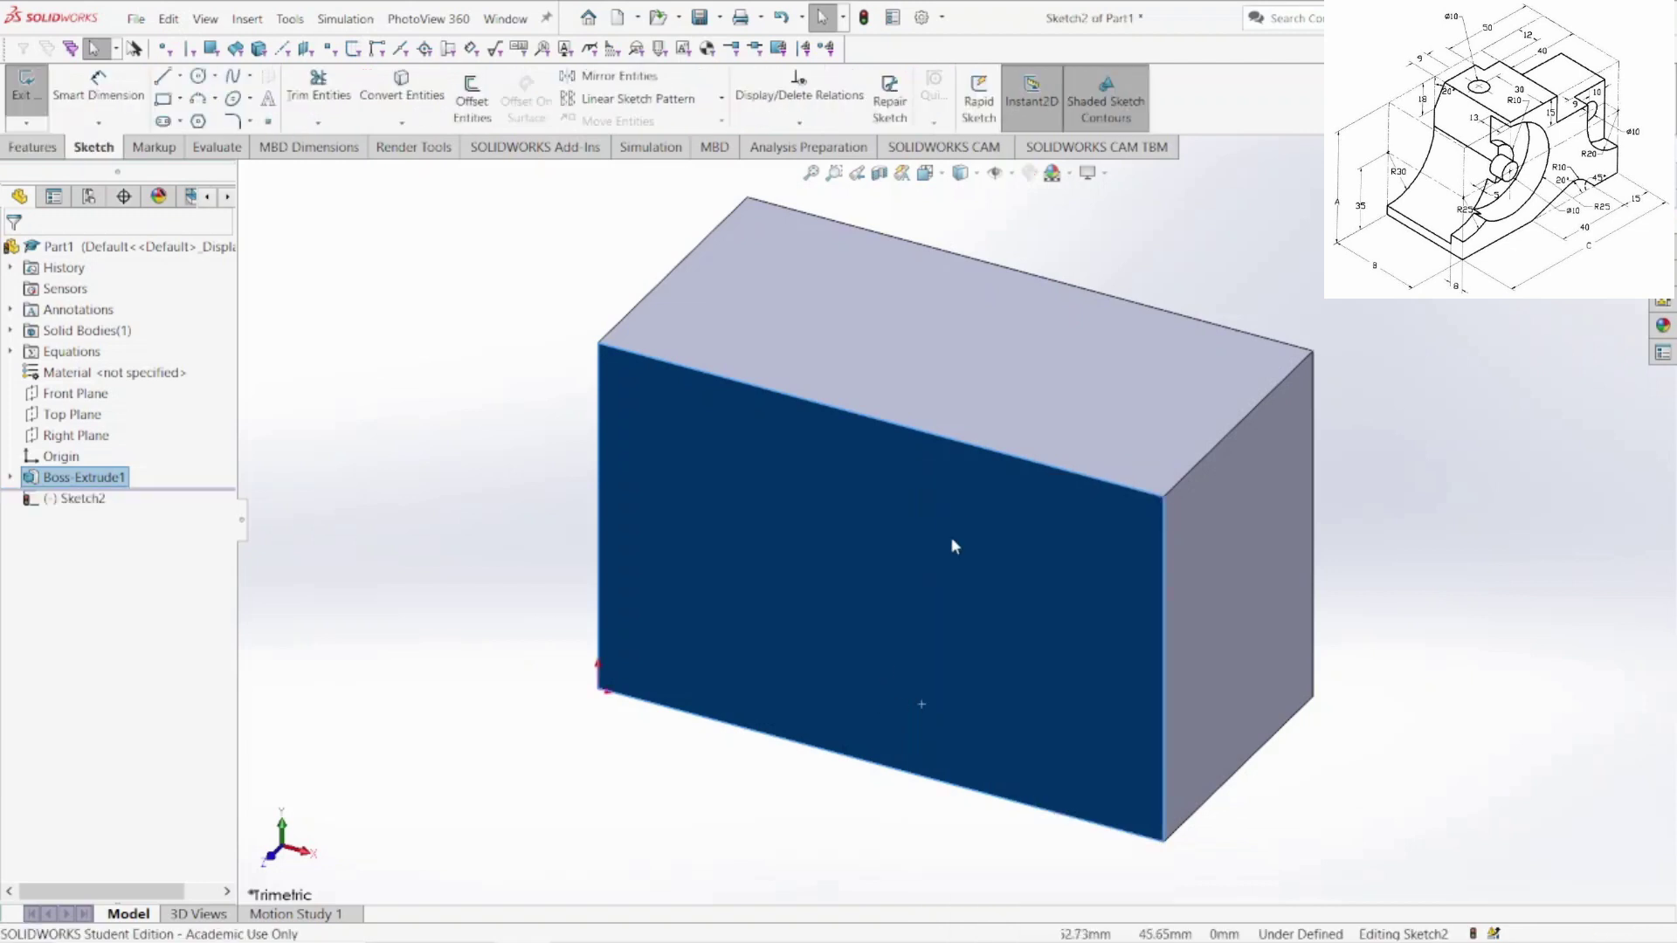
pyautogui.press('space')
pyautogui.click(927, 621)
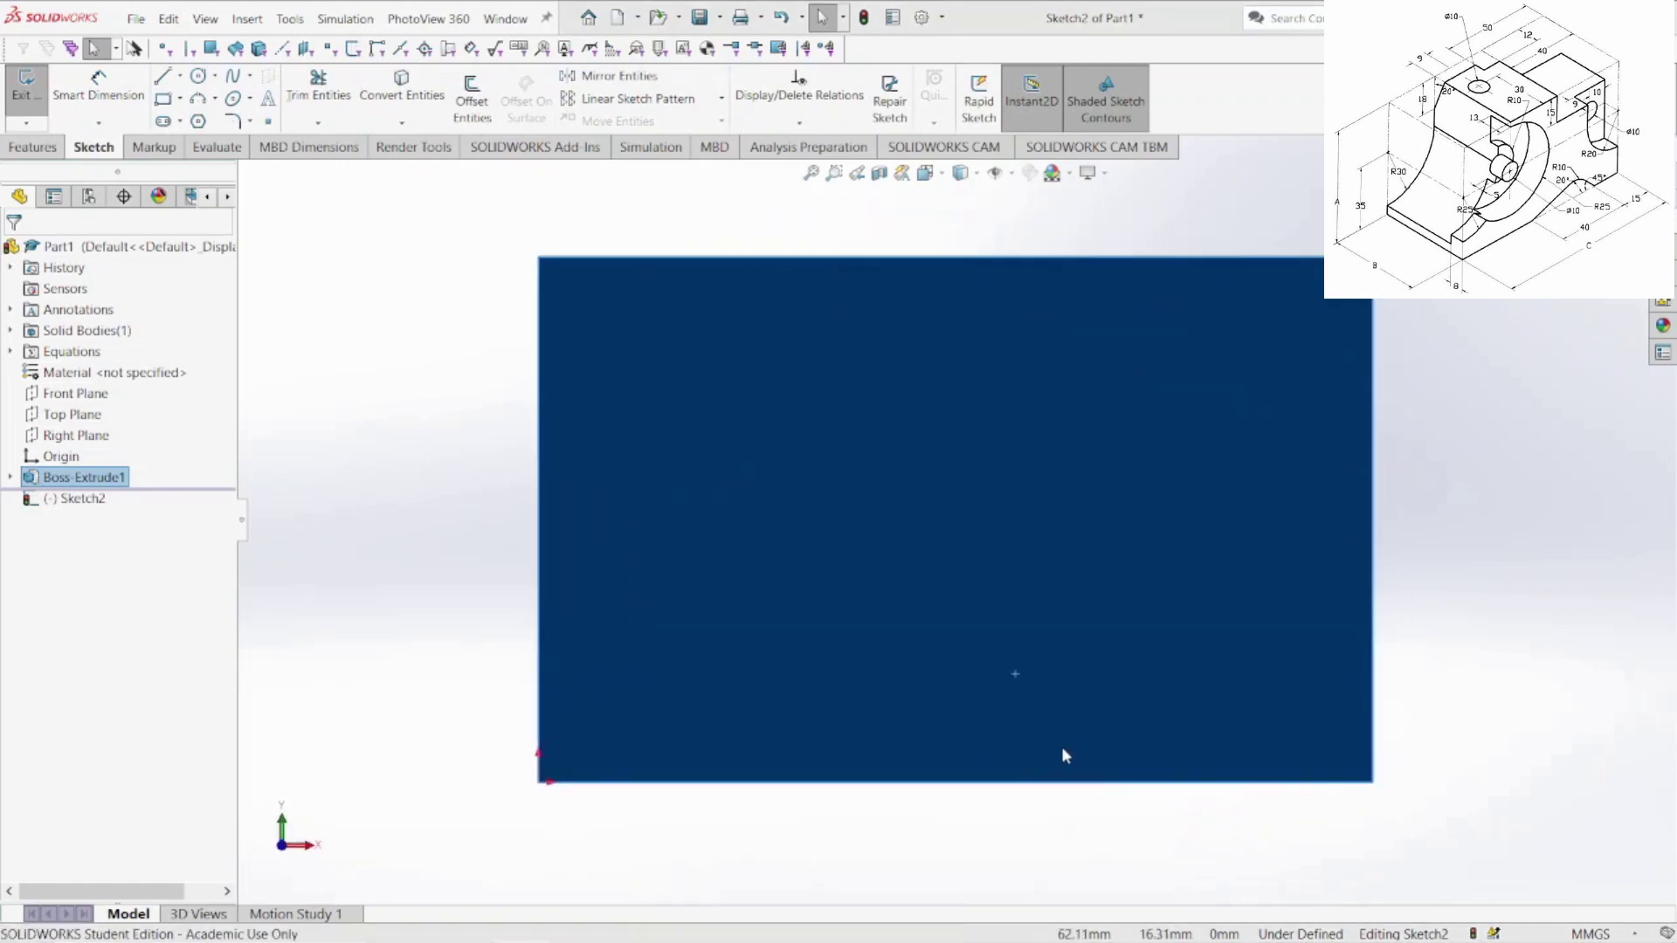
pyautogui.click(170, 82)
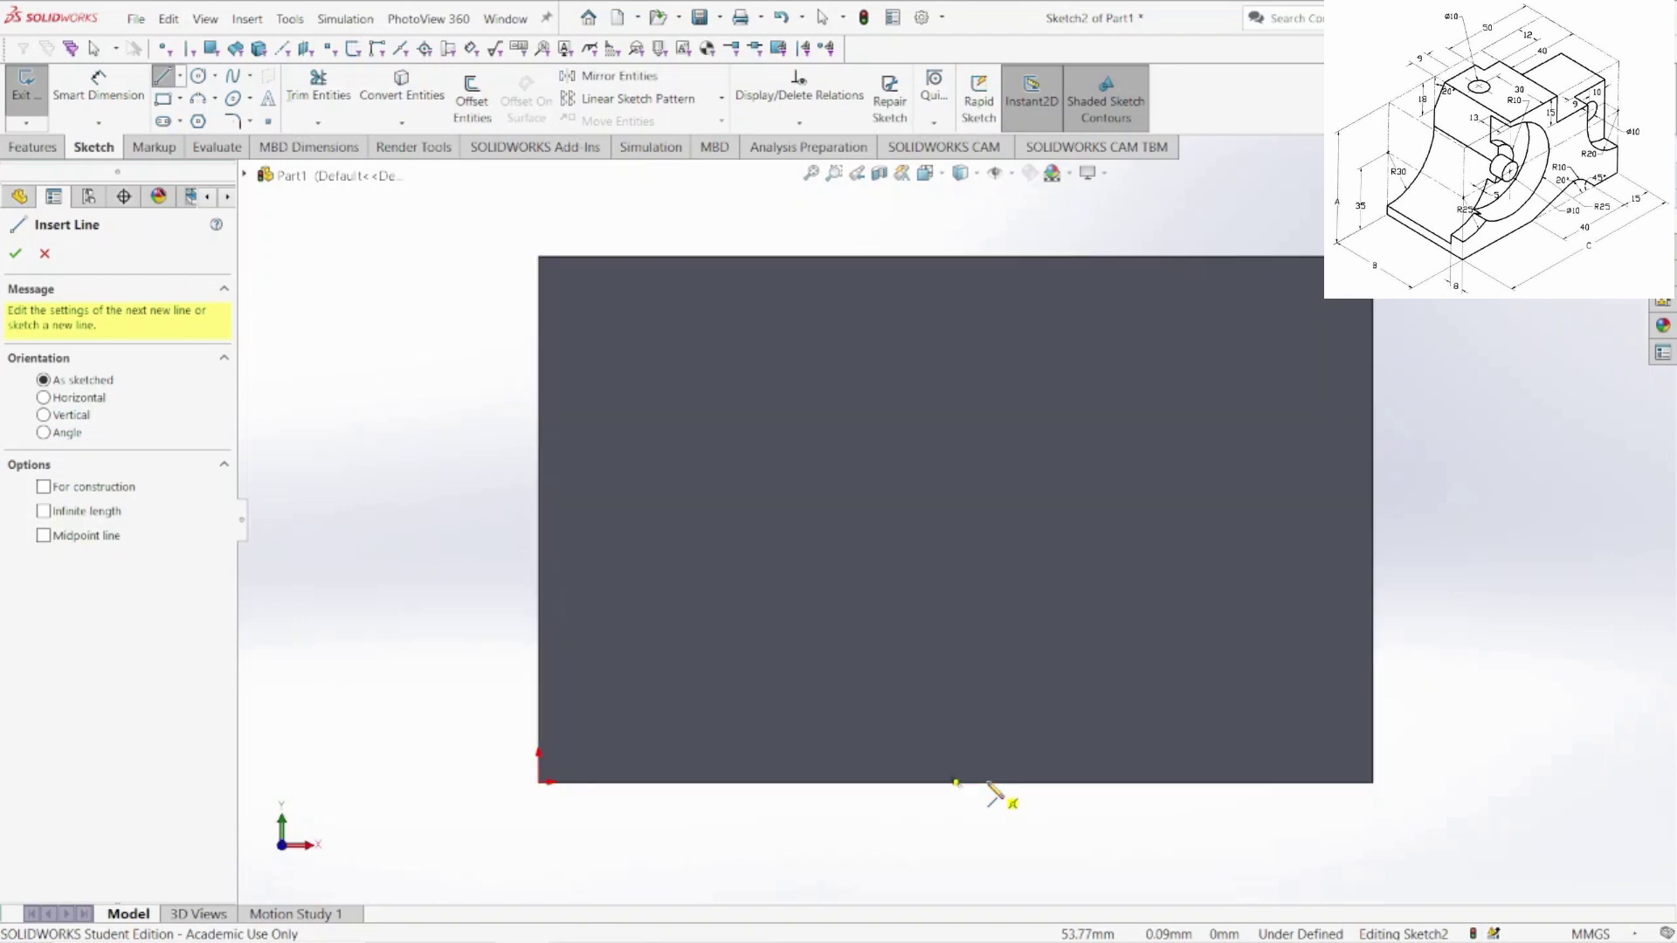
pyautogui.click(988, 781)
pyautogui.click(1185, 717)
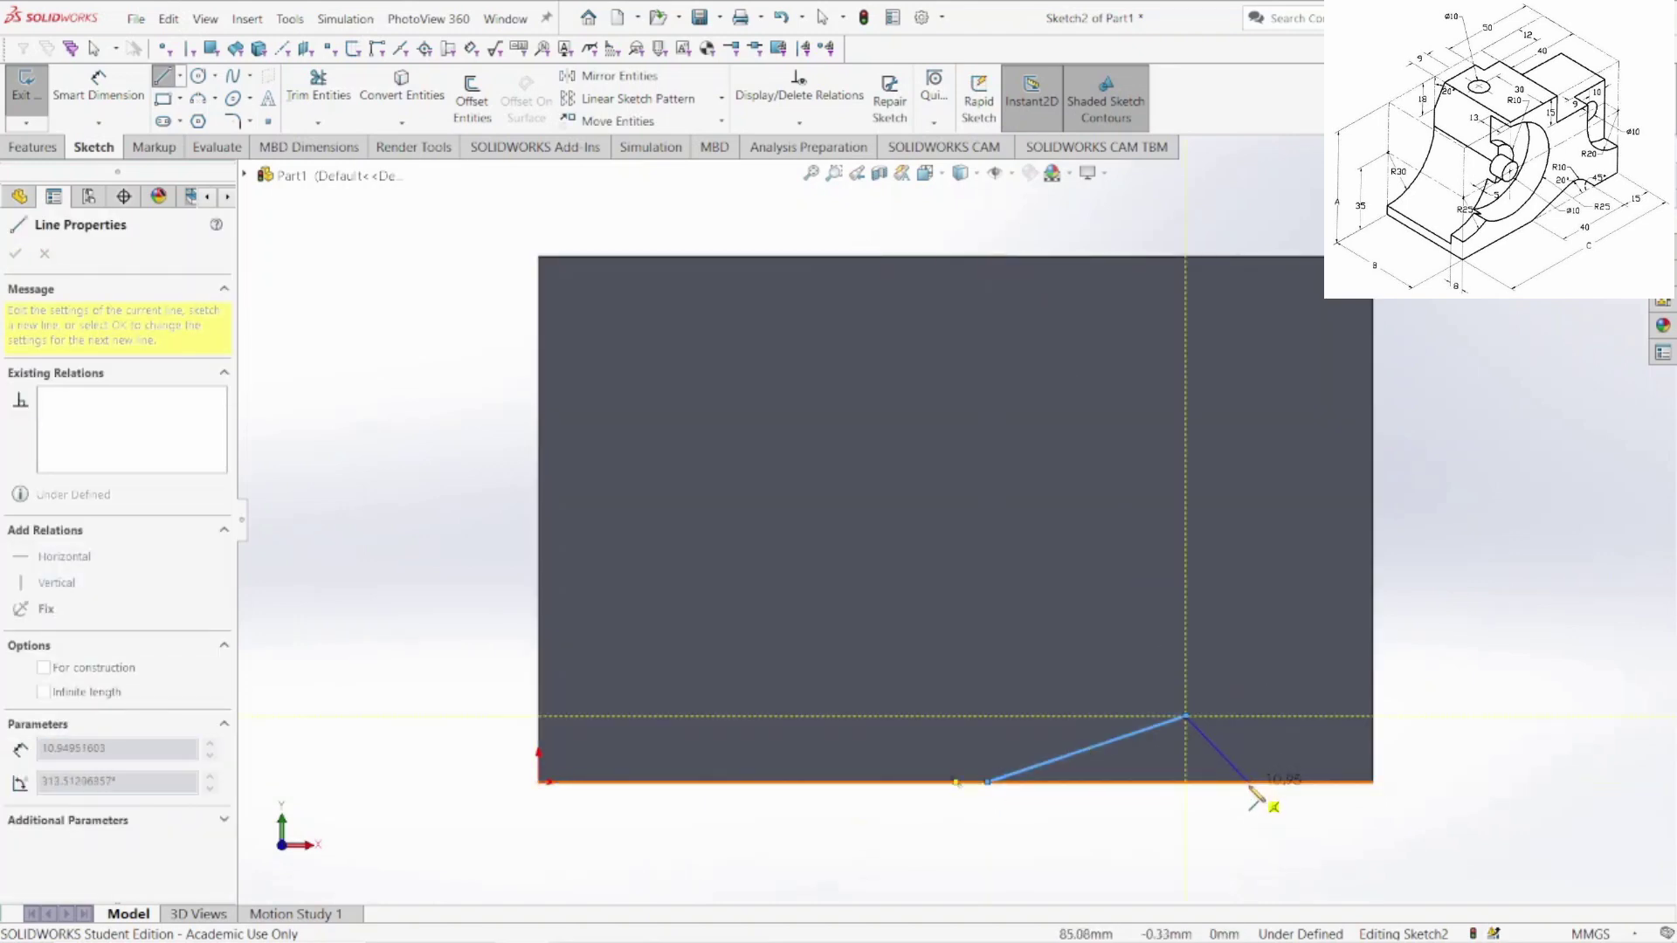
pyautogui.click(1249, 783)
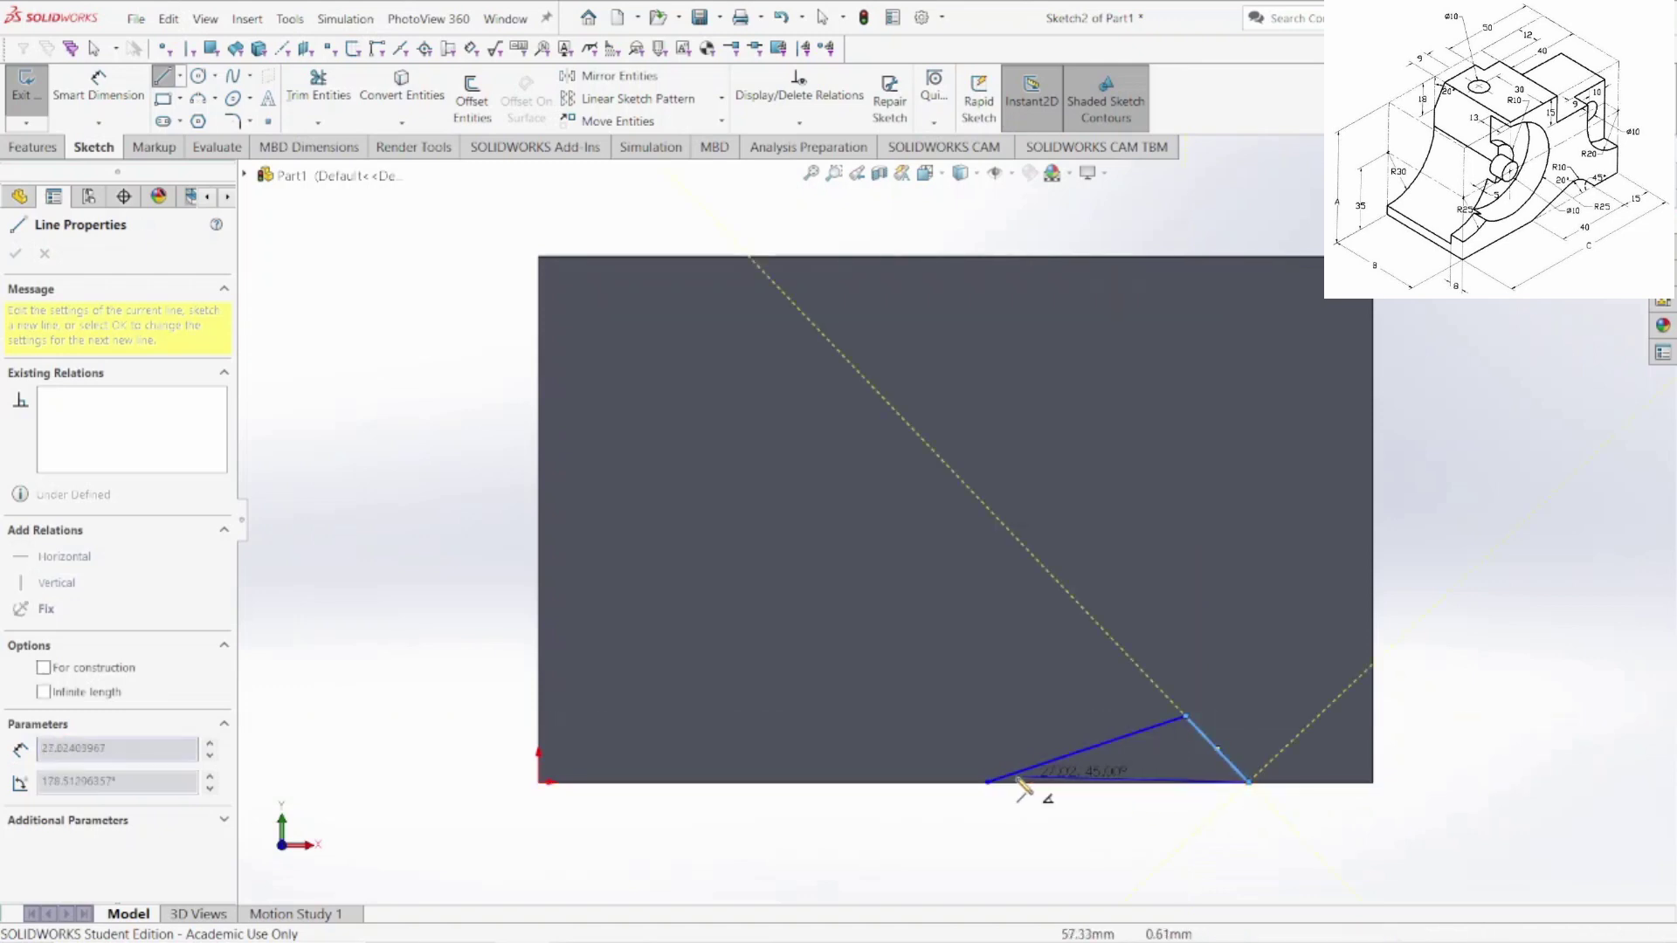
pyautogui.click(988, 782)
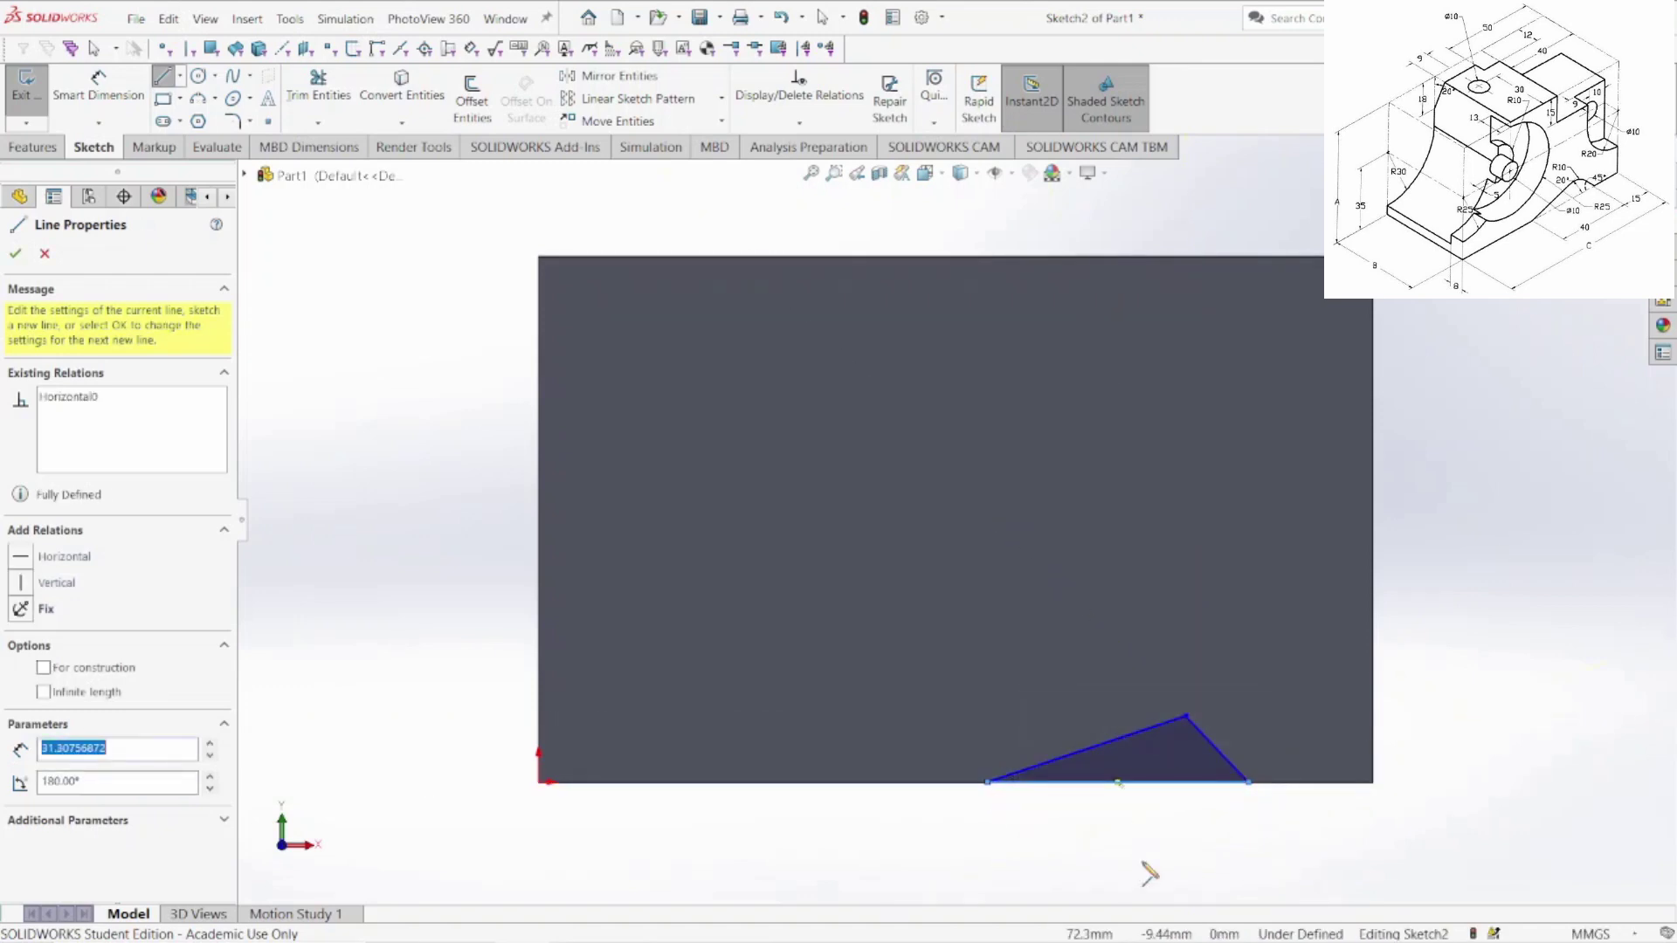
pyautogui.press('Escape')
# - Dimension the triangle 15 mm from the right edge with a 40 mm base
pyautogui.click(99, 87)
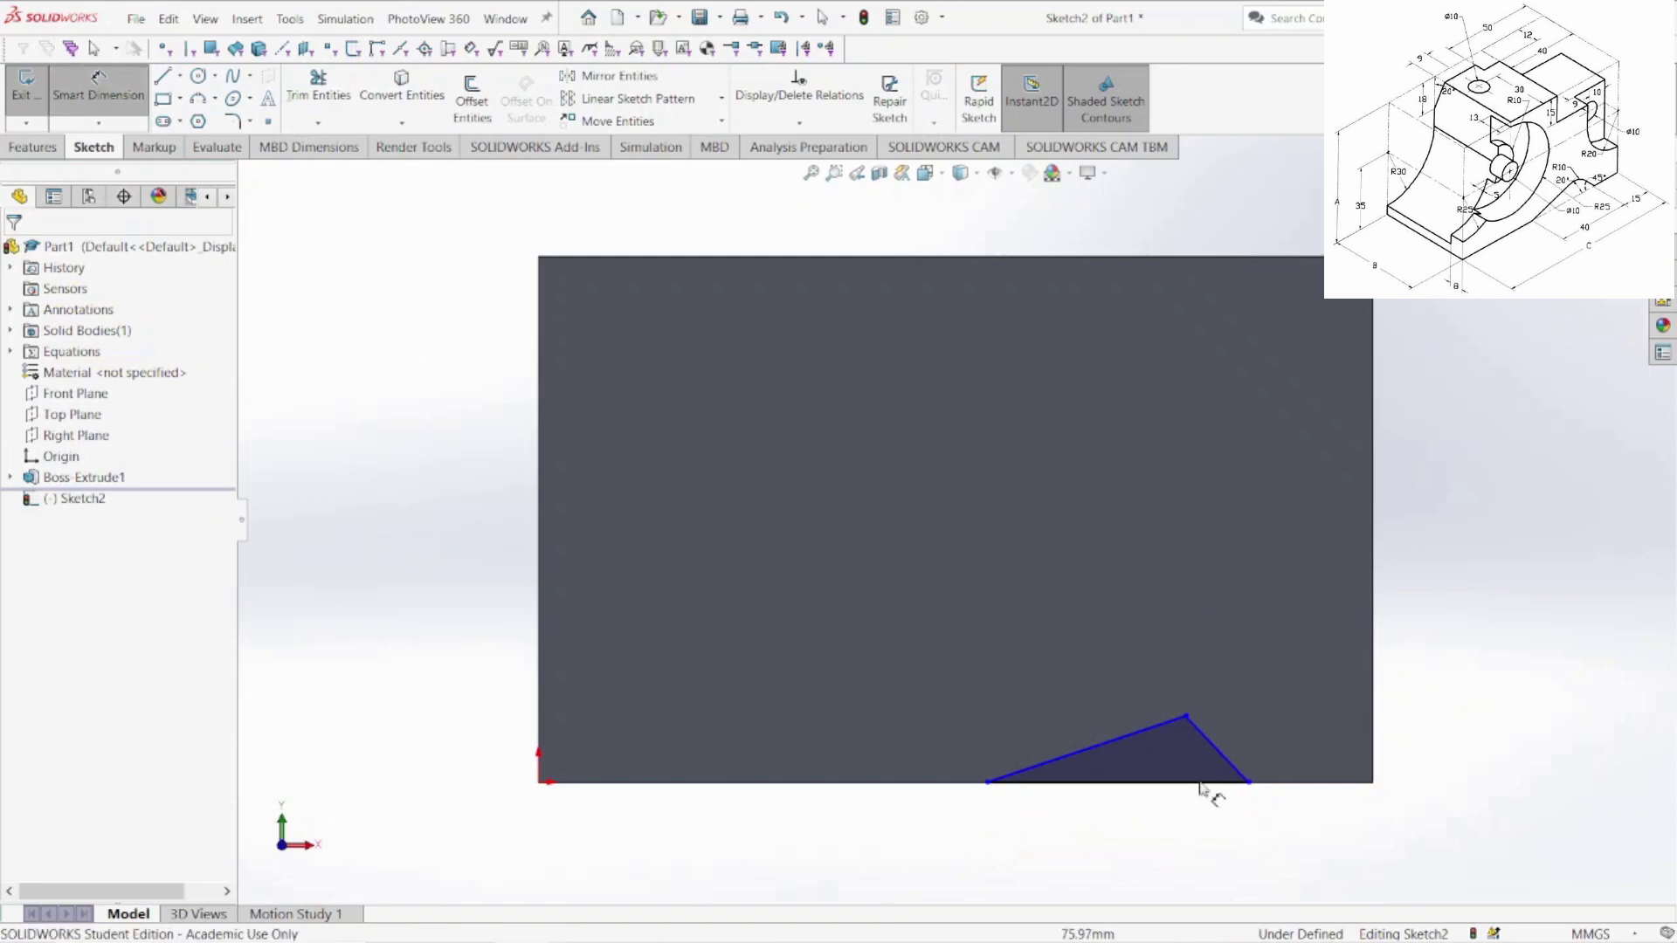
pyautogui.click(1253, 786)
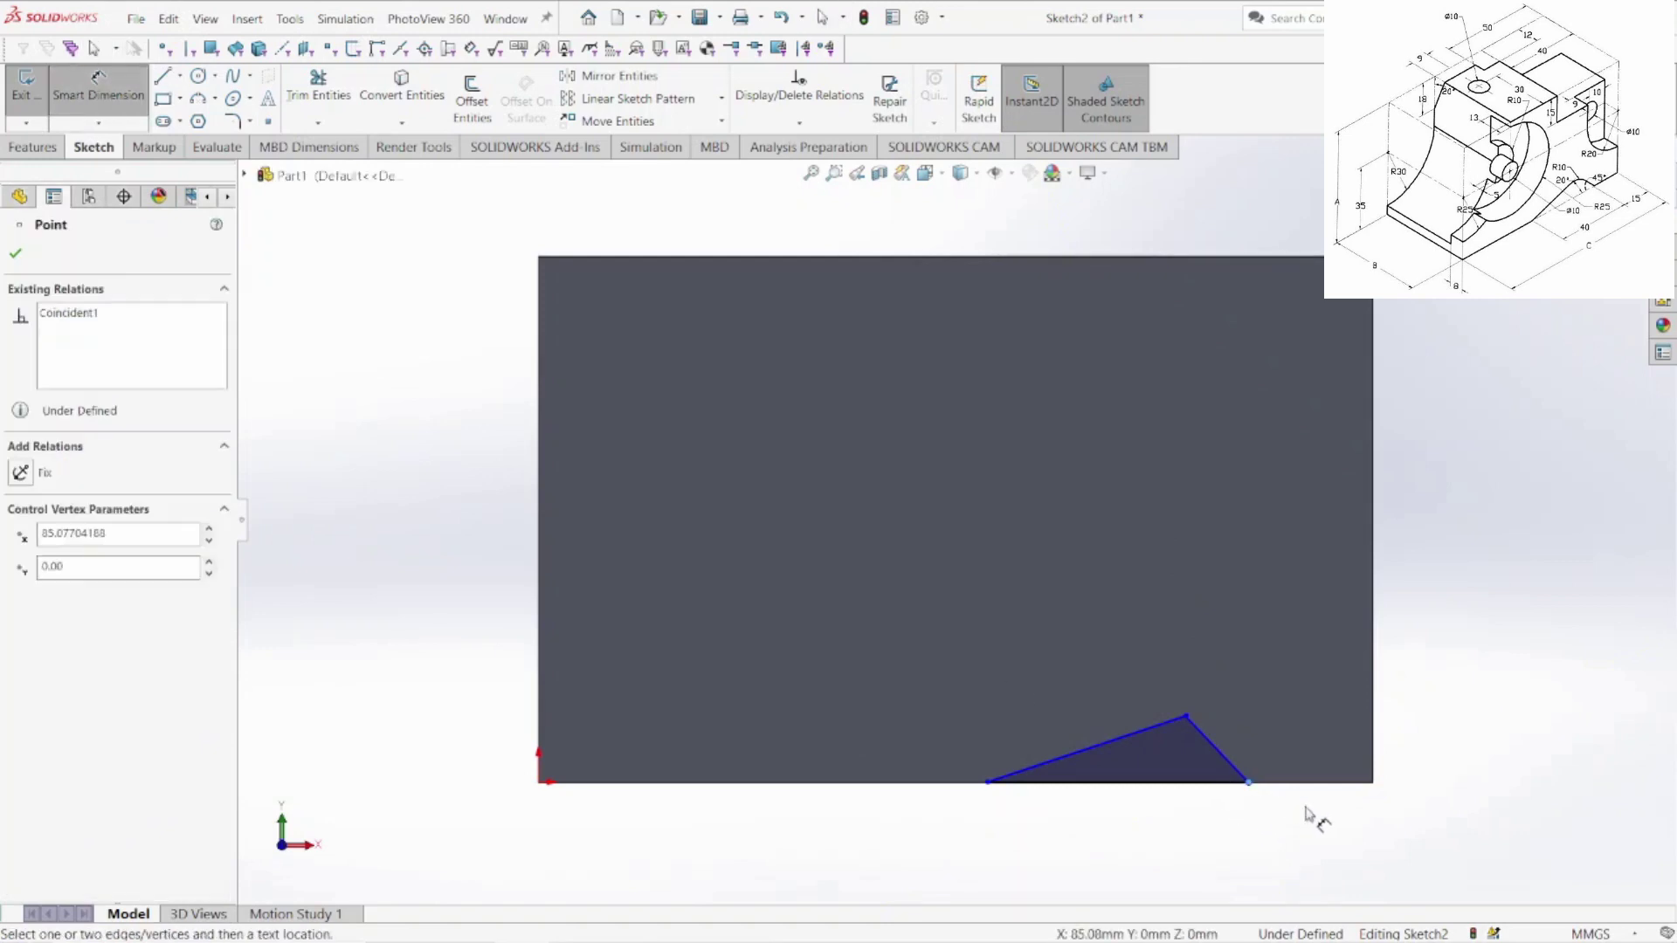
pyautogui.click(1372, 788)
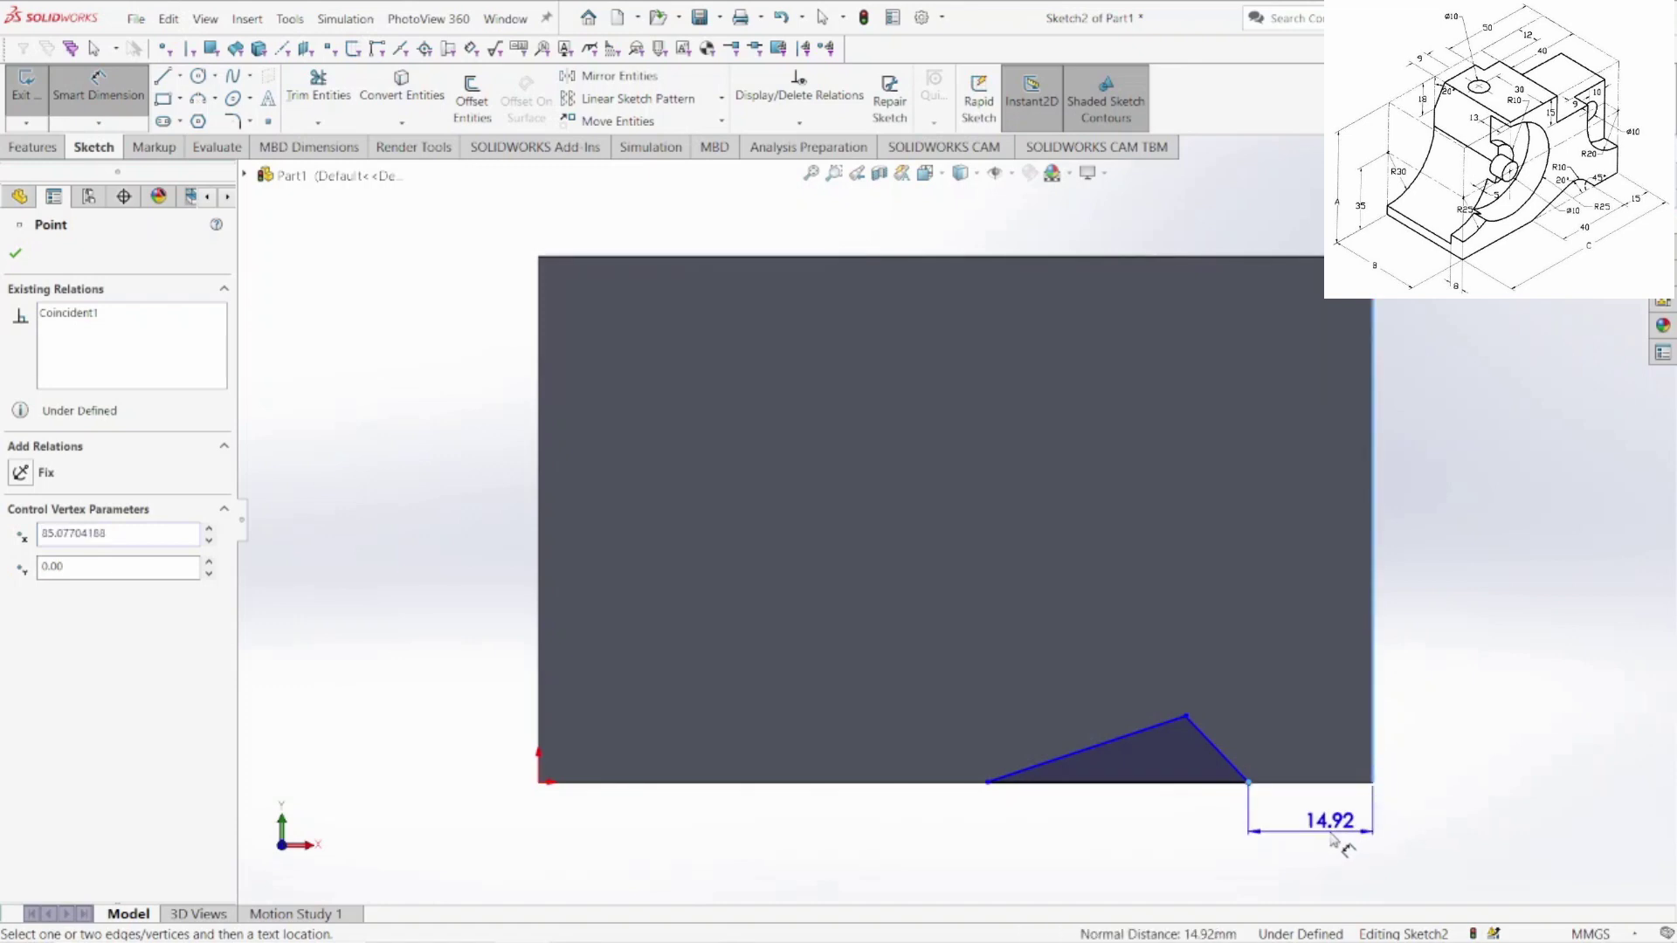
pyautogui.click(1332, 839)
pyautogui.write('15')
pyautogui.press('Return')
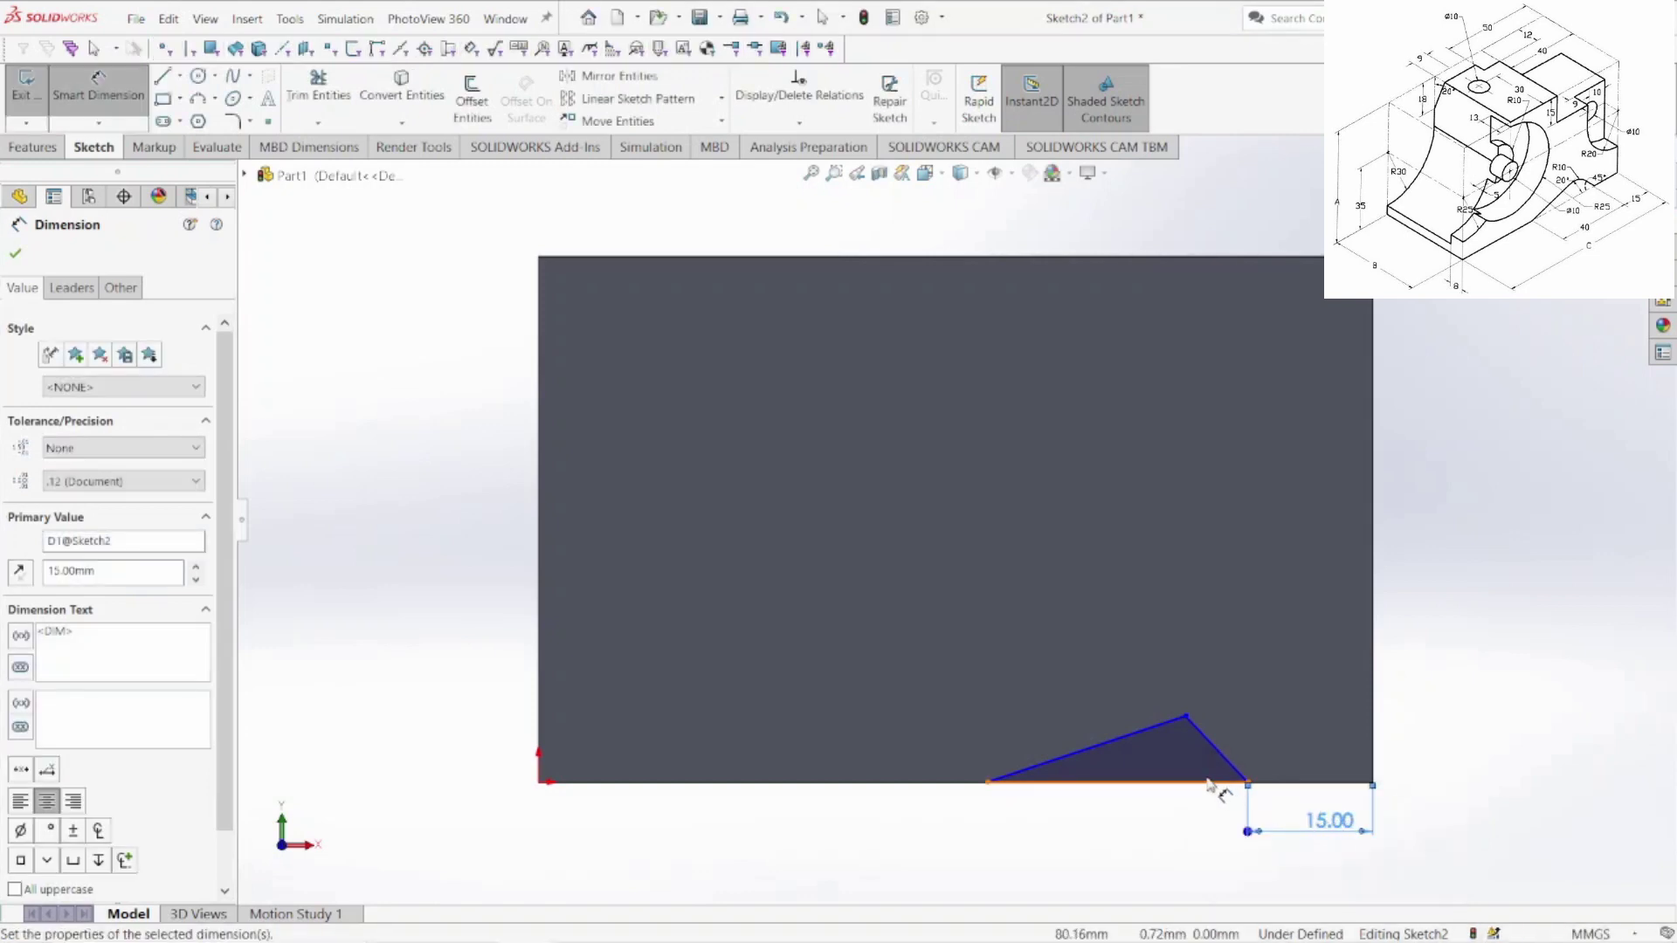
pyautogui.click(1115, 782)
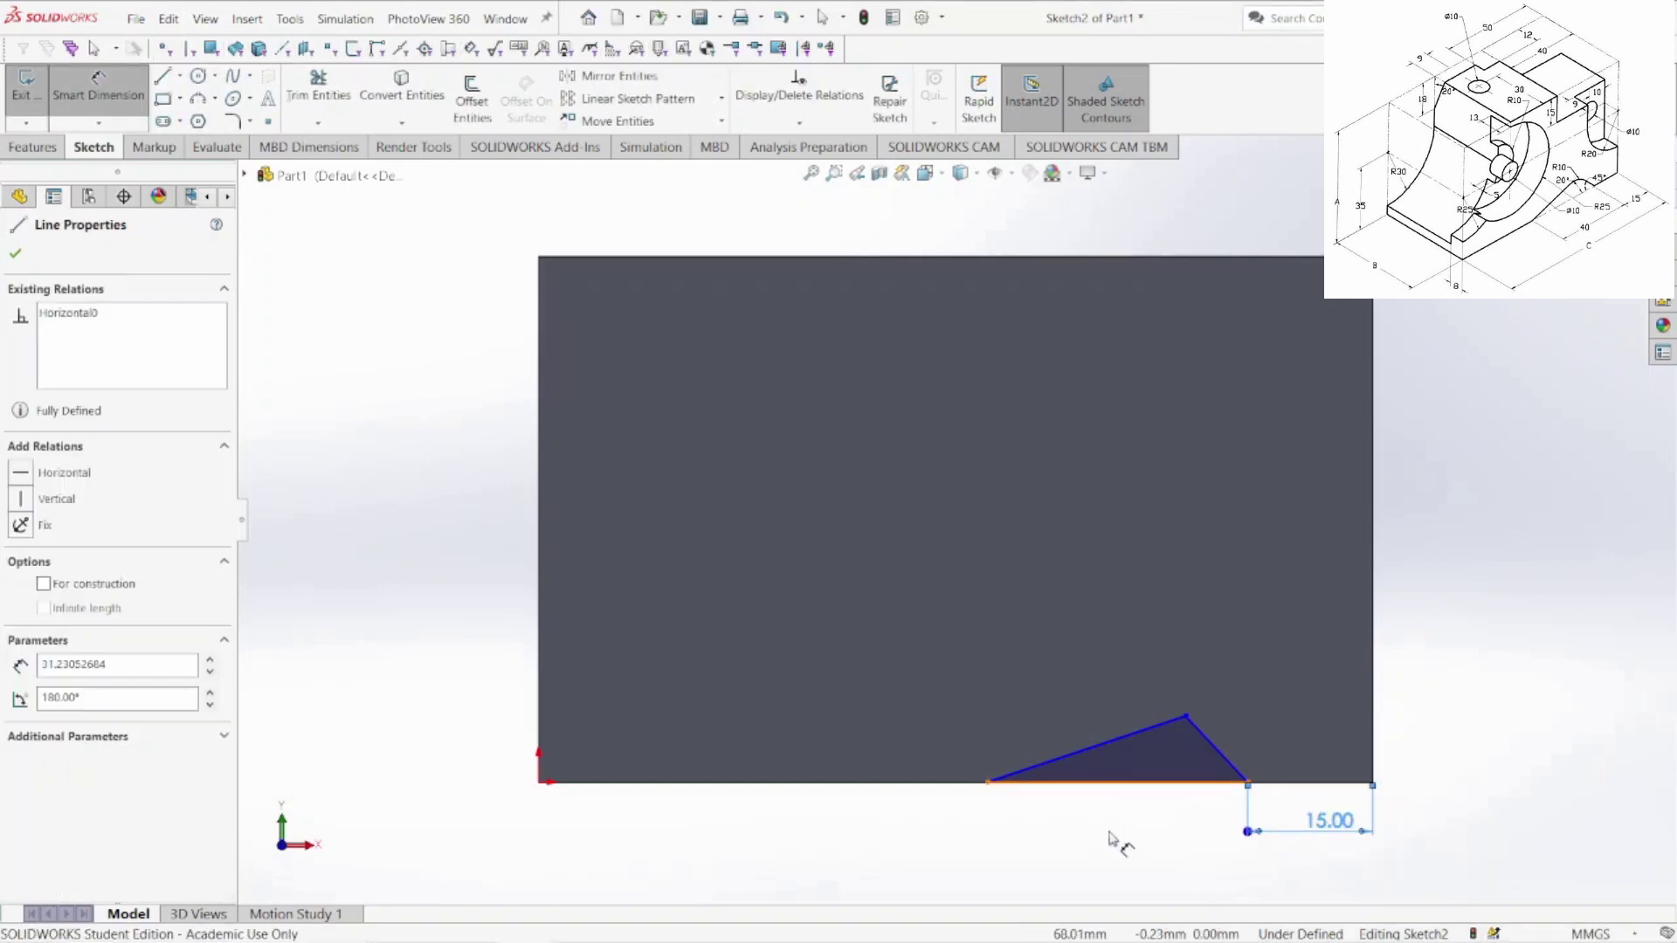
pyautogui.click(1115, 846)
pyautogui.write('40')
pyautogui.press('Return')
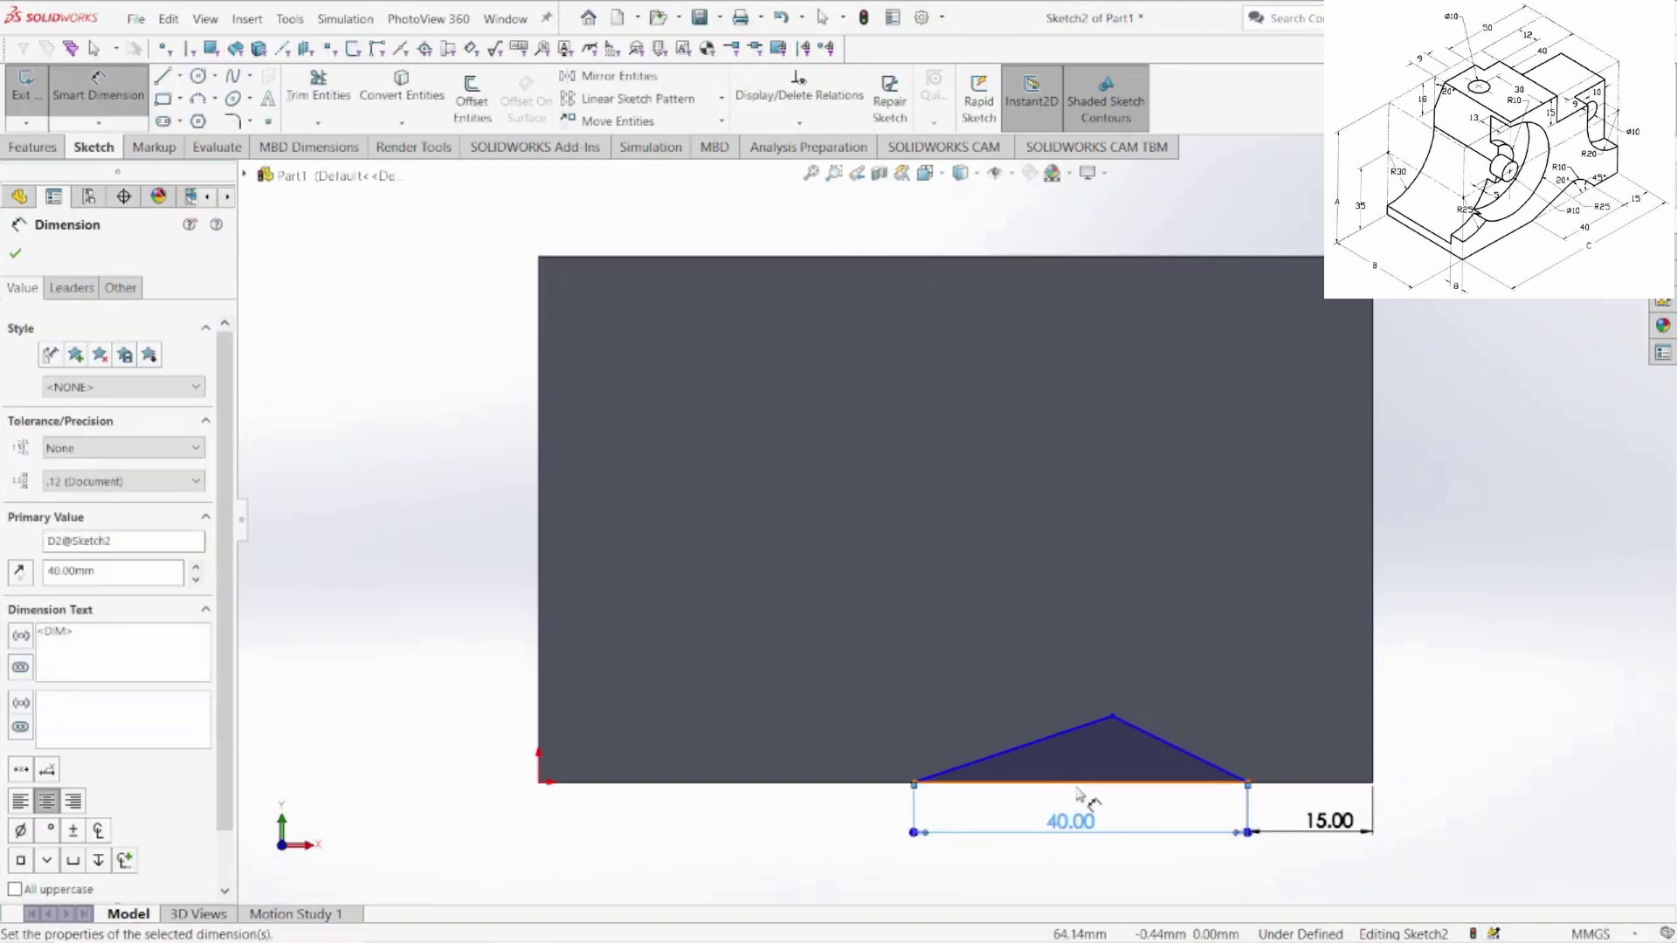
# - Set the triangle's base angles to 20° on the left and 45° on the right
pyautogui.click(992, 752)
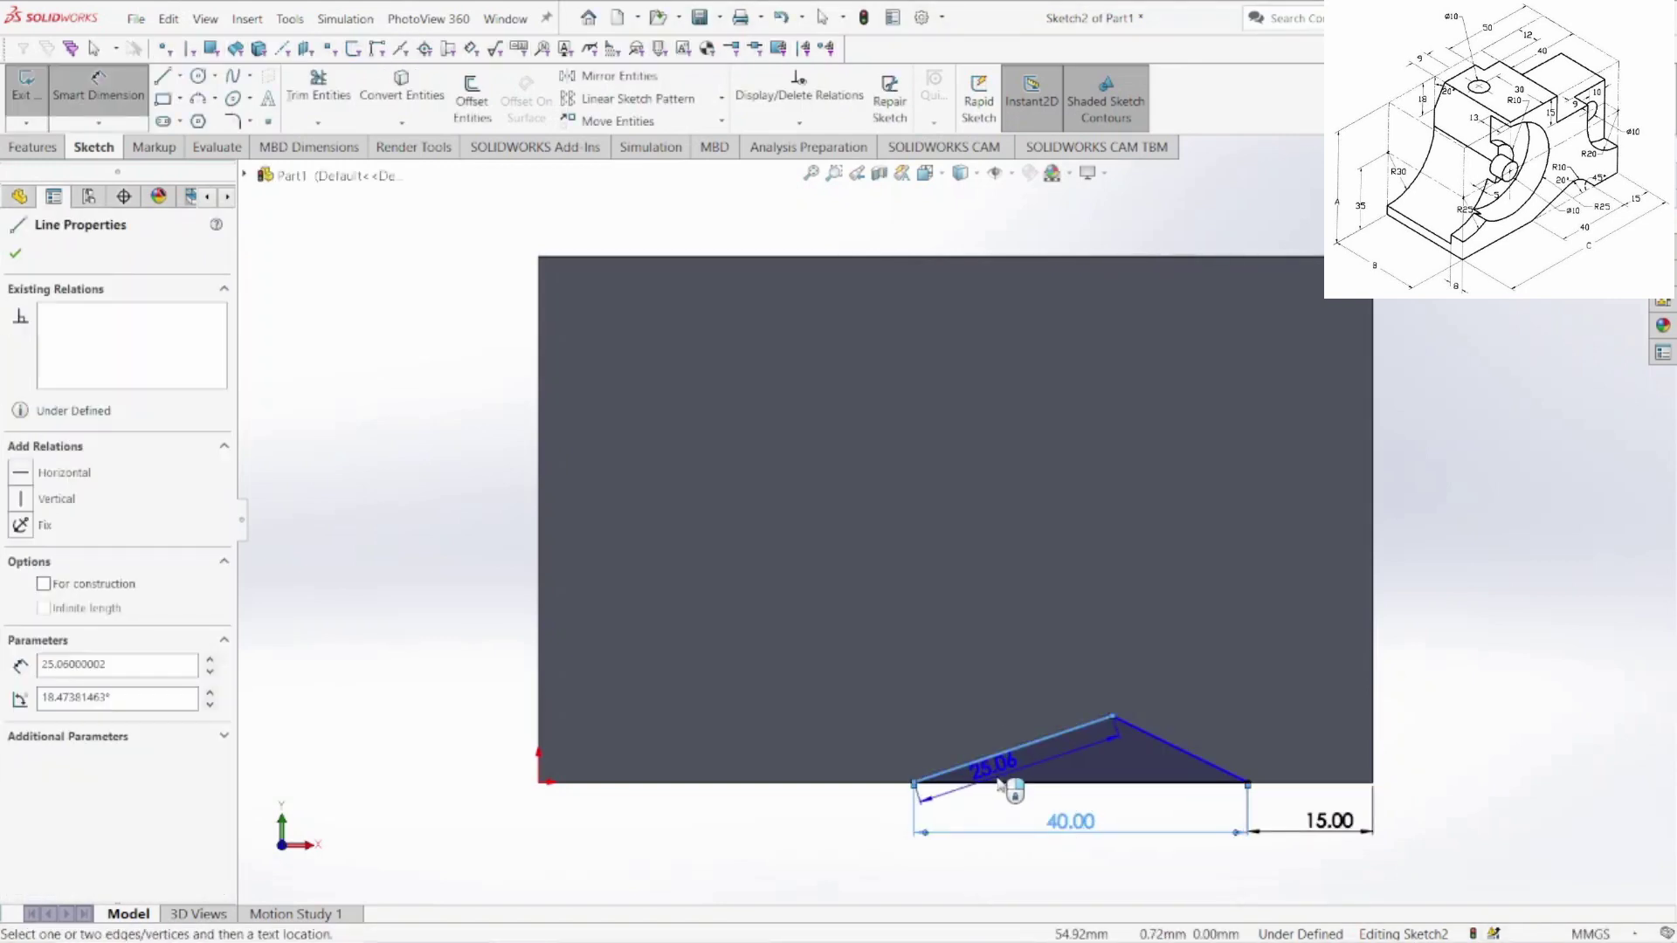
pyautogui.click(1046, 782)
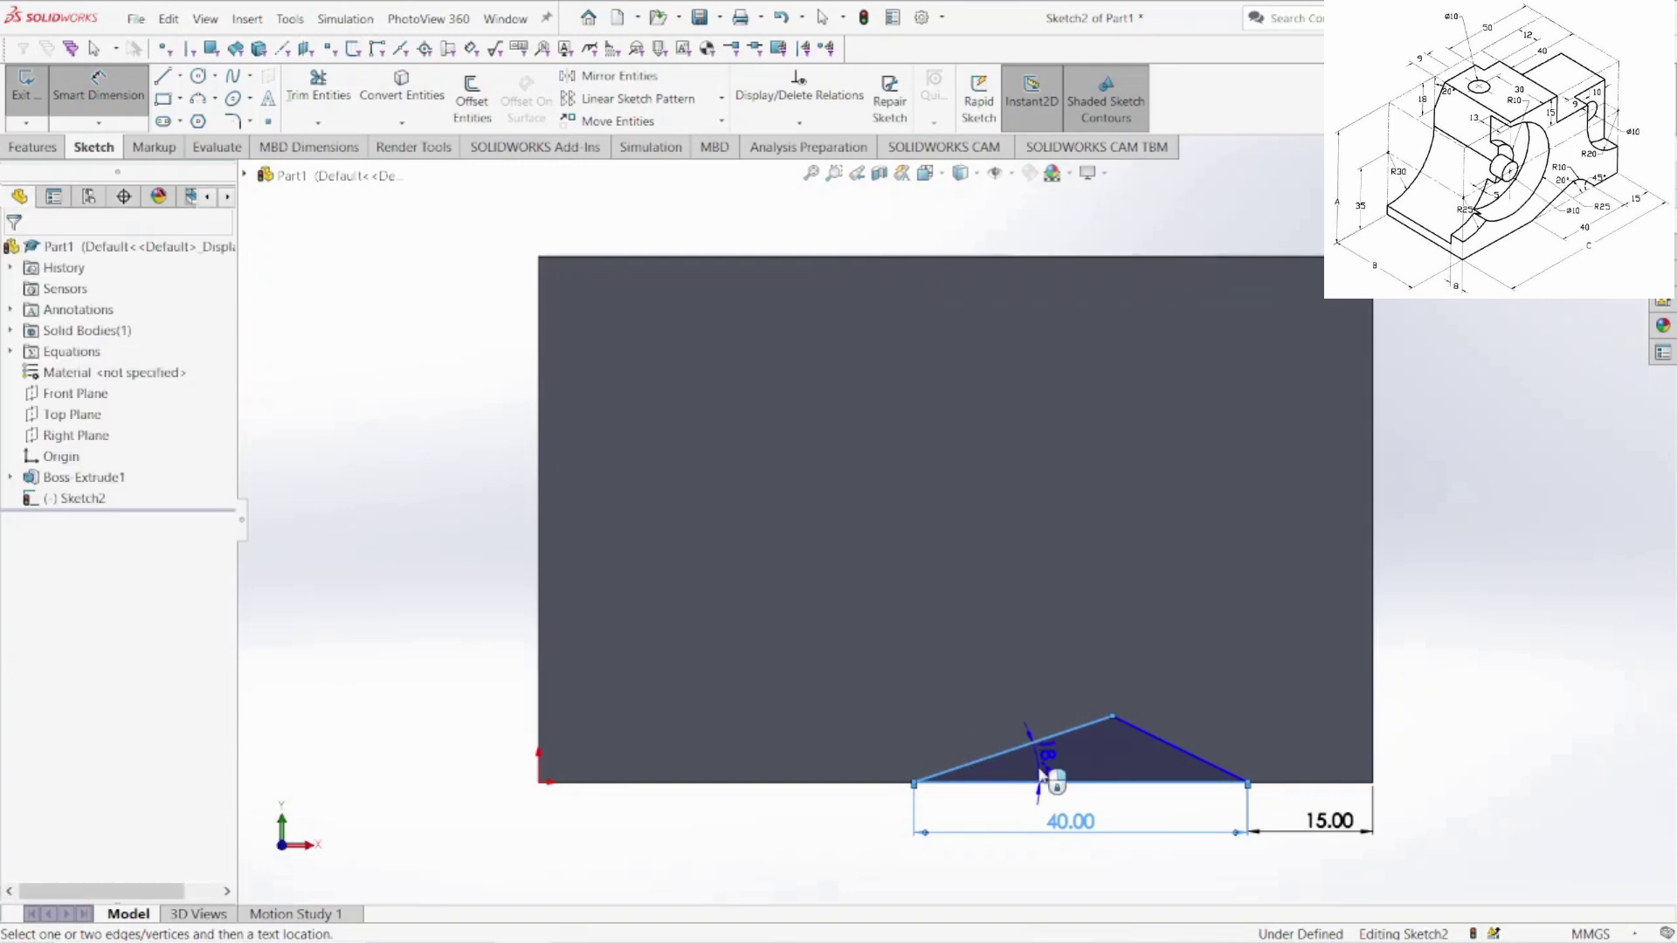
pyautogui.click(1052, 777)
pyautogui.write('20')
pyautogui.press('Return')
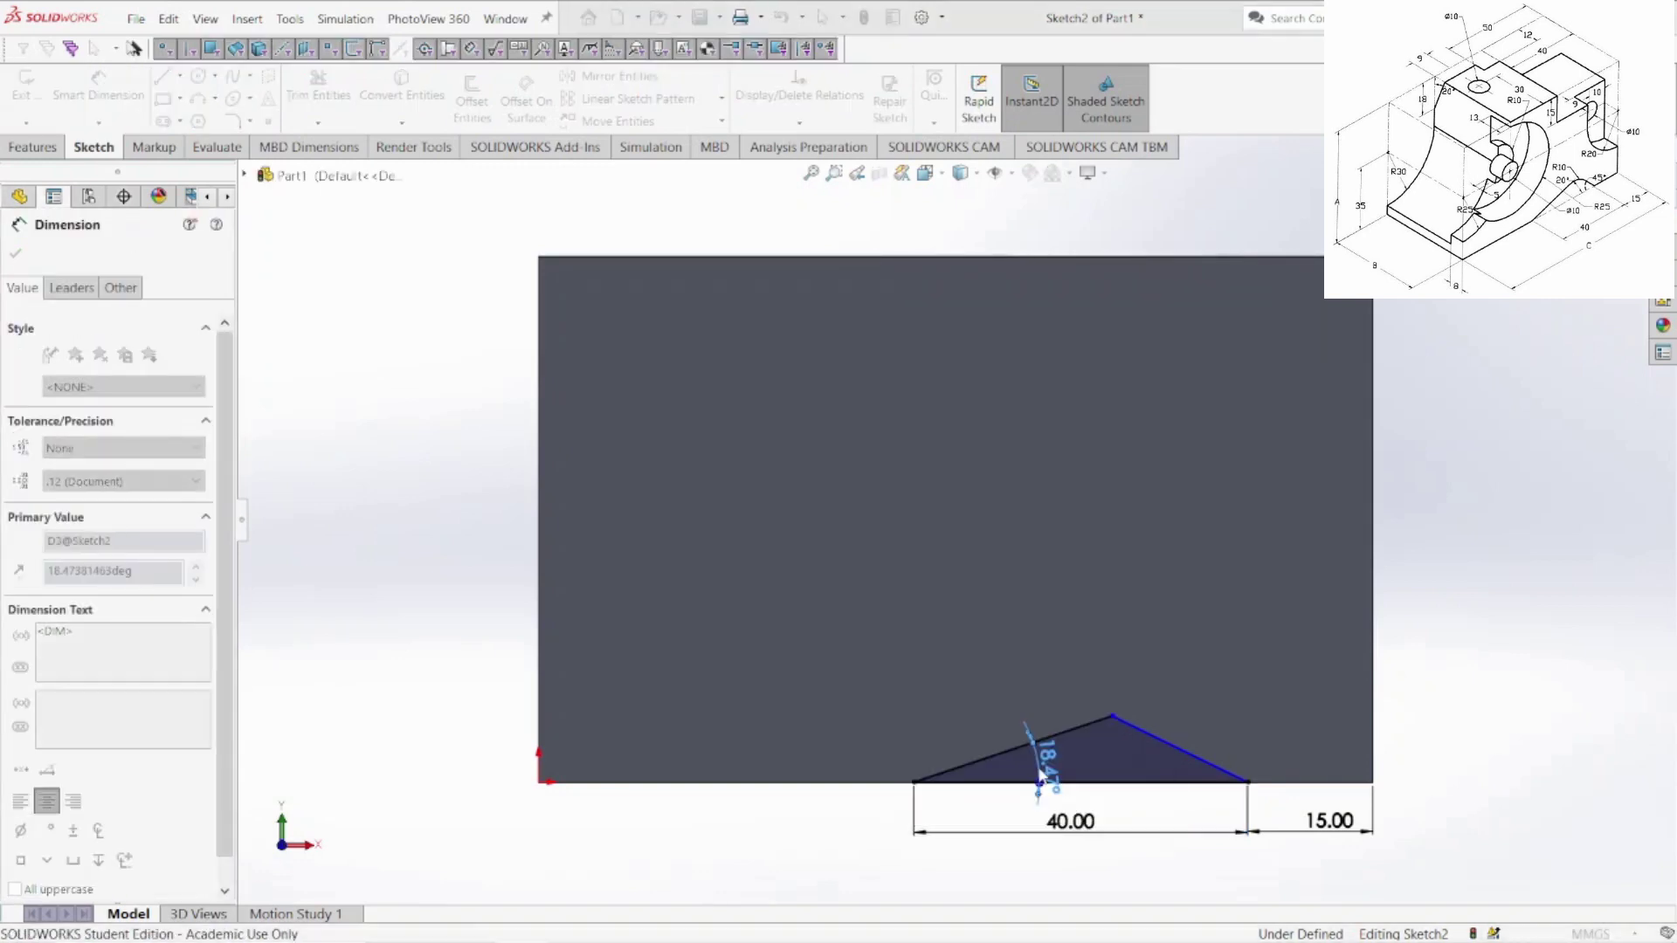
pyautogui.click(1183, 757)
pyautogui.click(1172, 784)
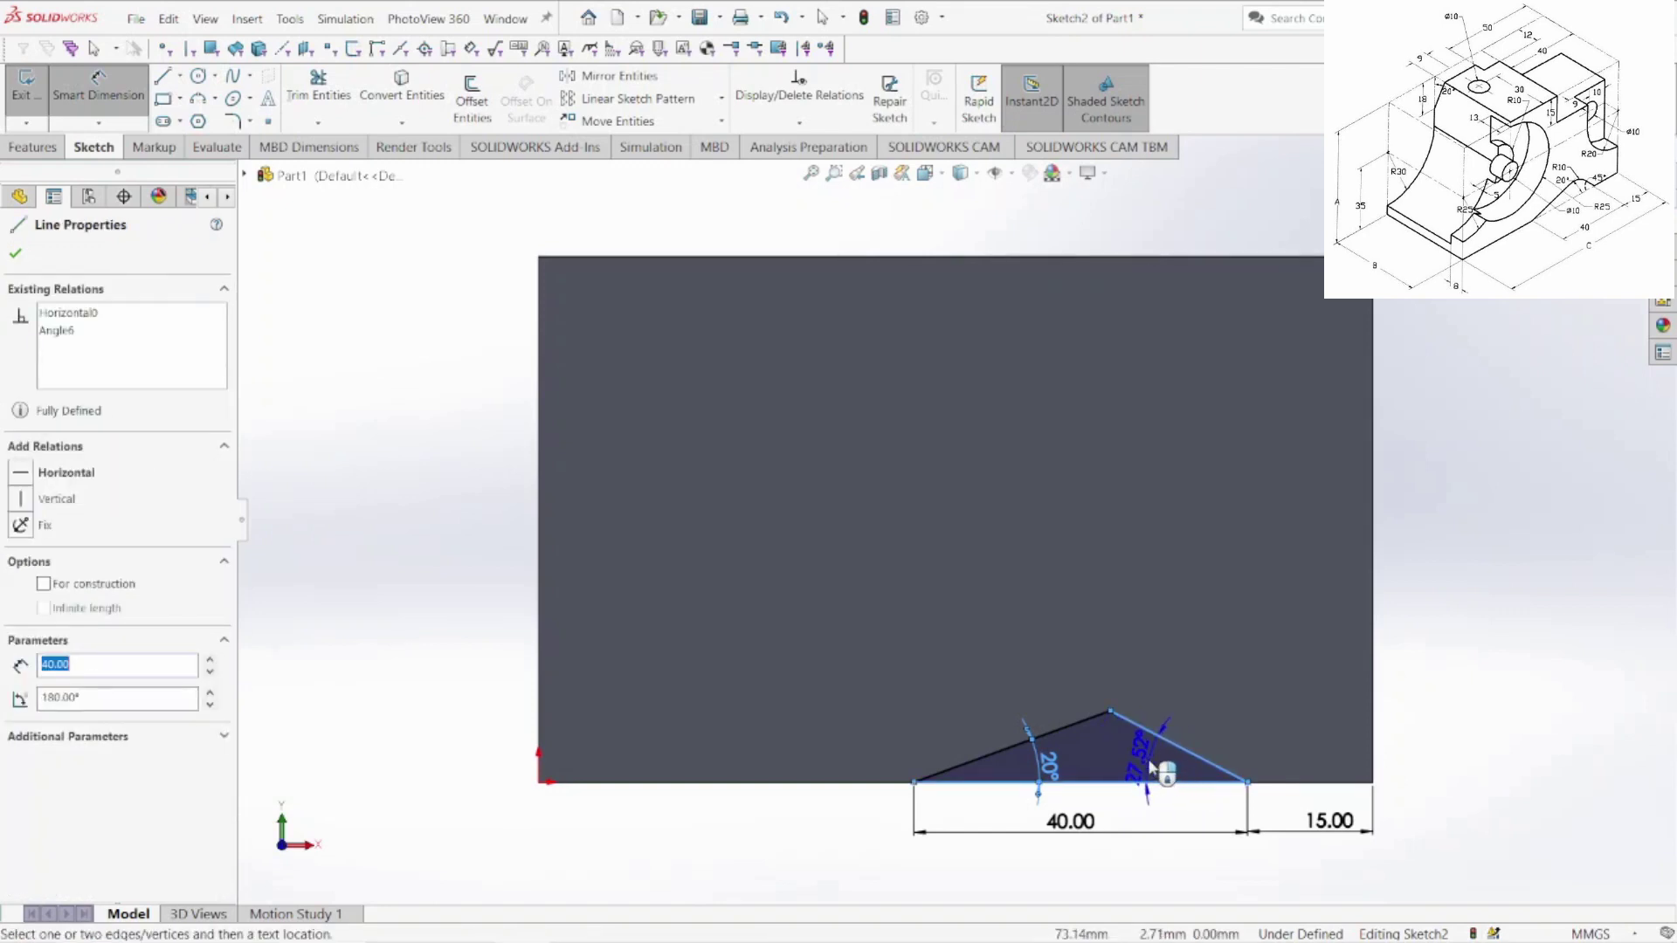
pyautogui.click(1151, 767)
pyautogui.write('45')
pyautogui.press('Return')
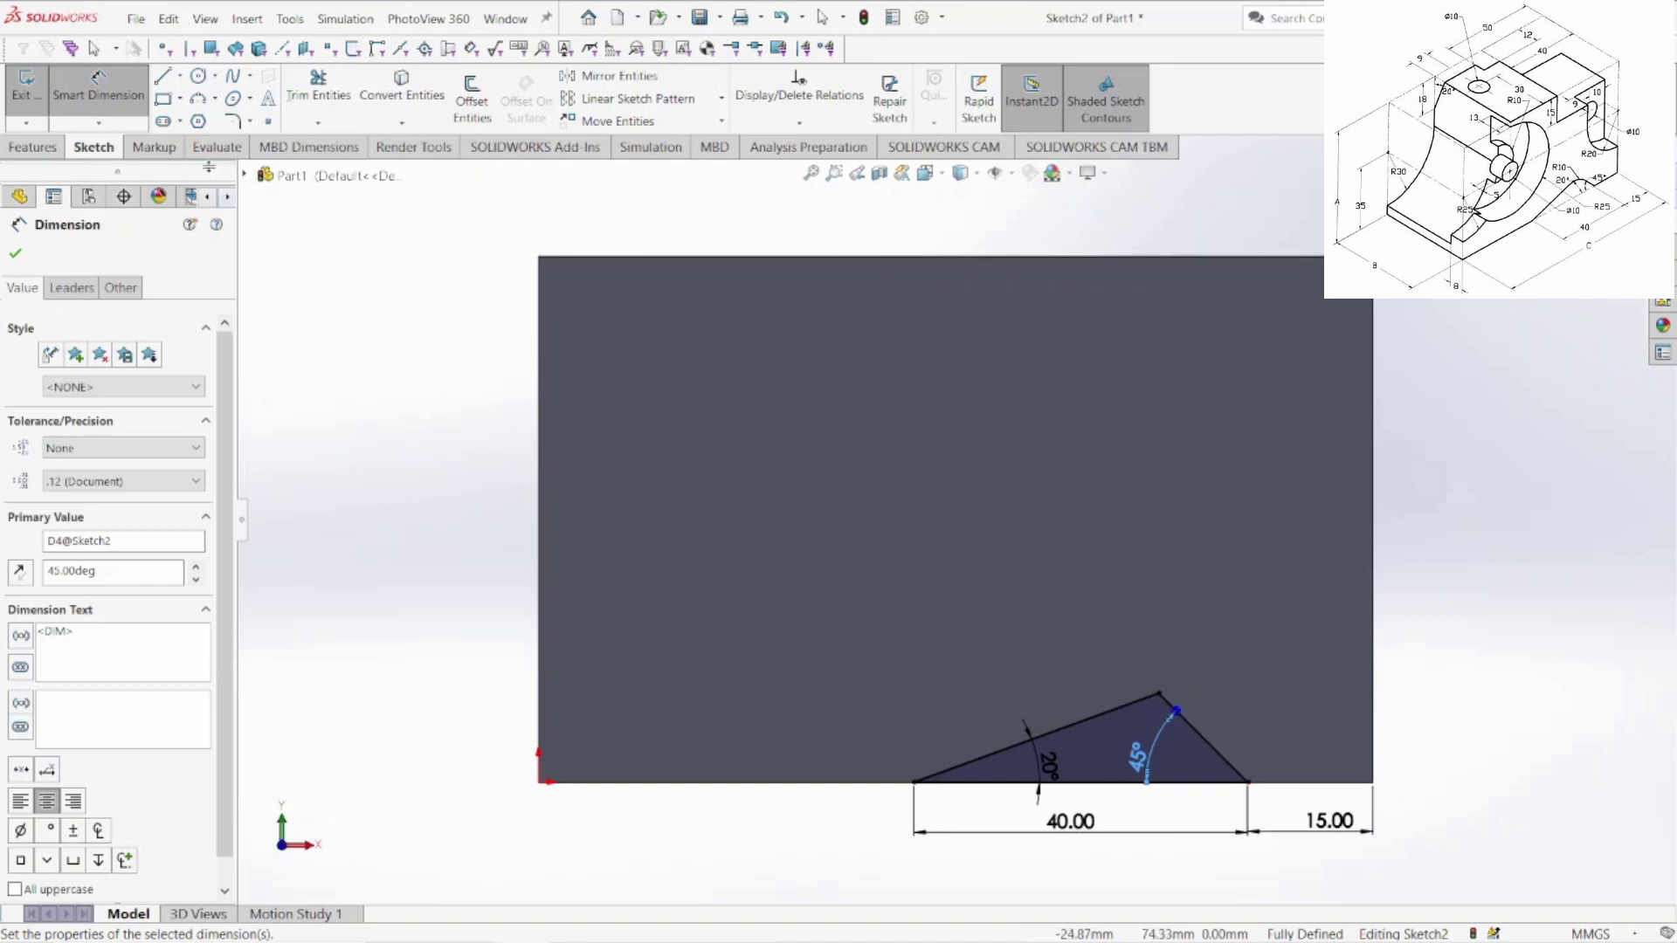
pyautogui.click(232, 121)
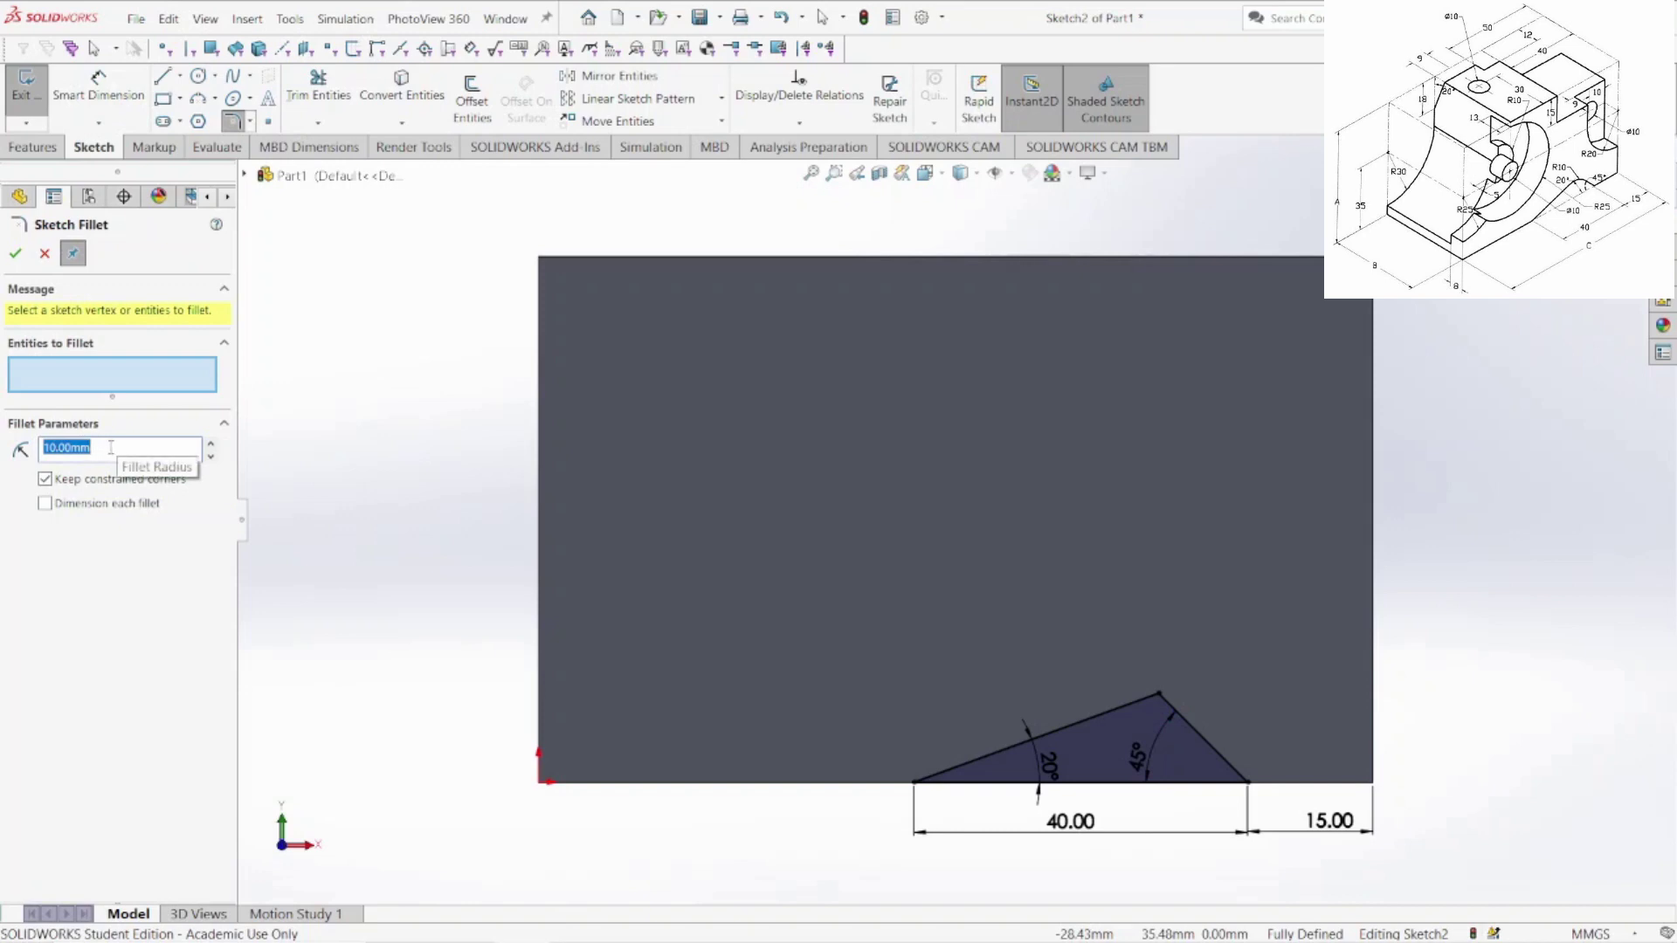
# - Round the triangle's apex with a 10 mm sketch fillet
pyautogui.click(1159, 693)
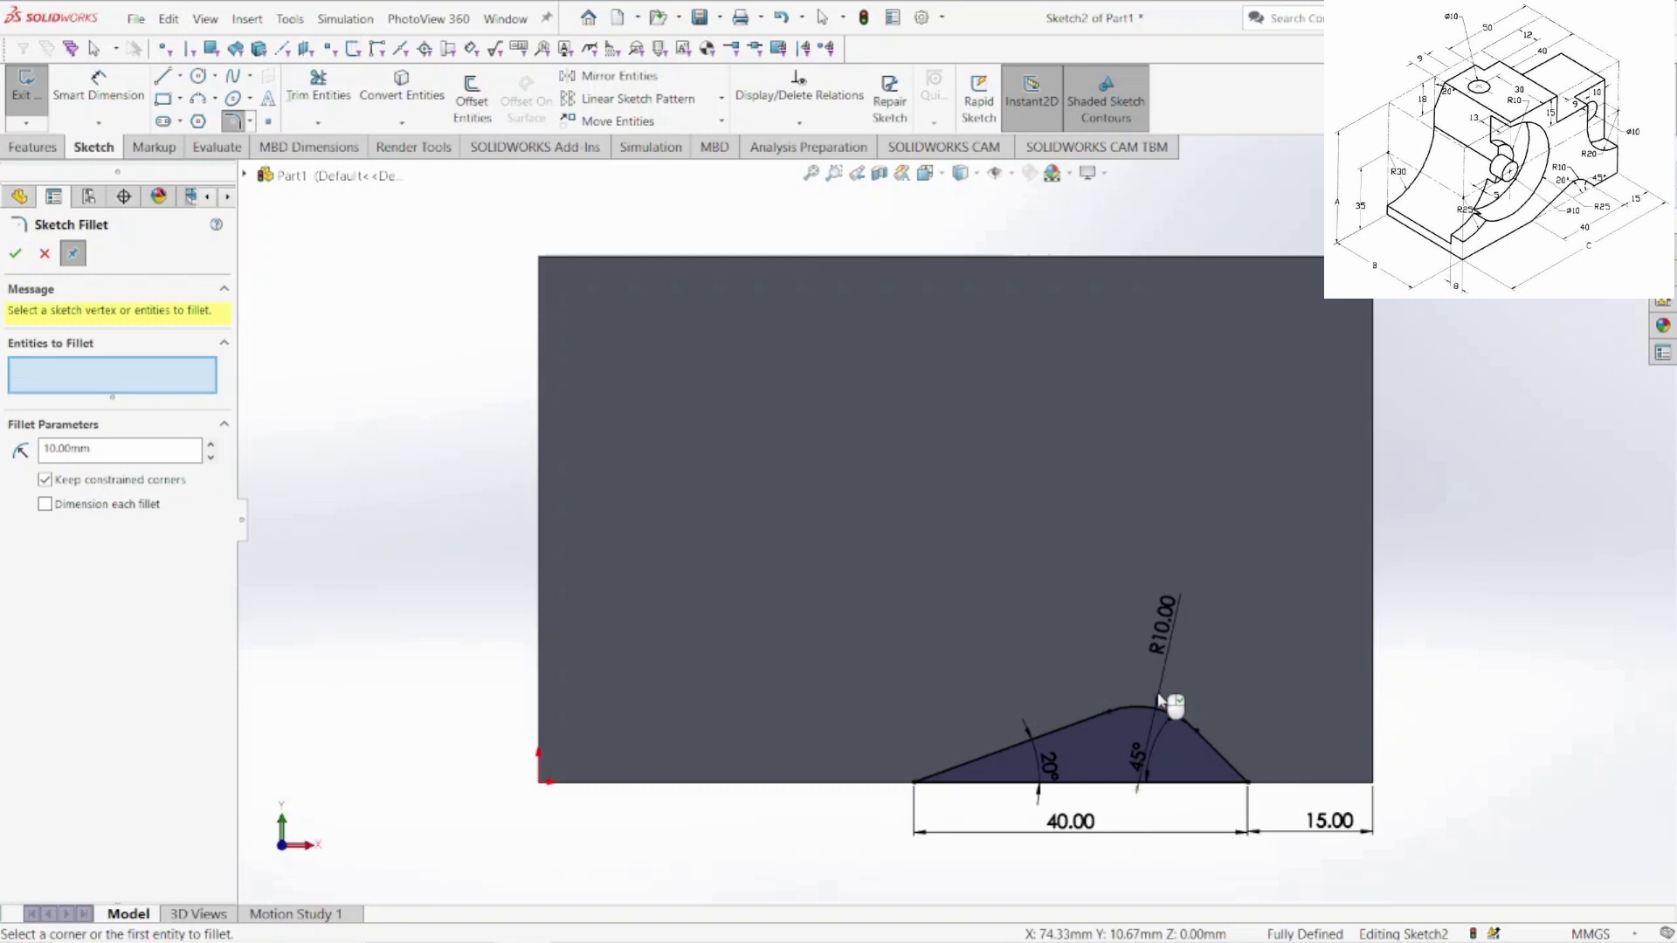
pyautogui.rightClick(1160, 700)
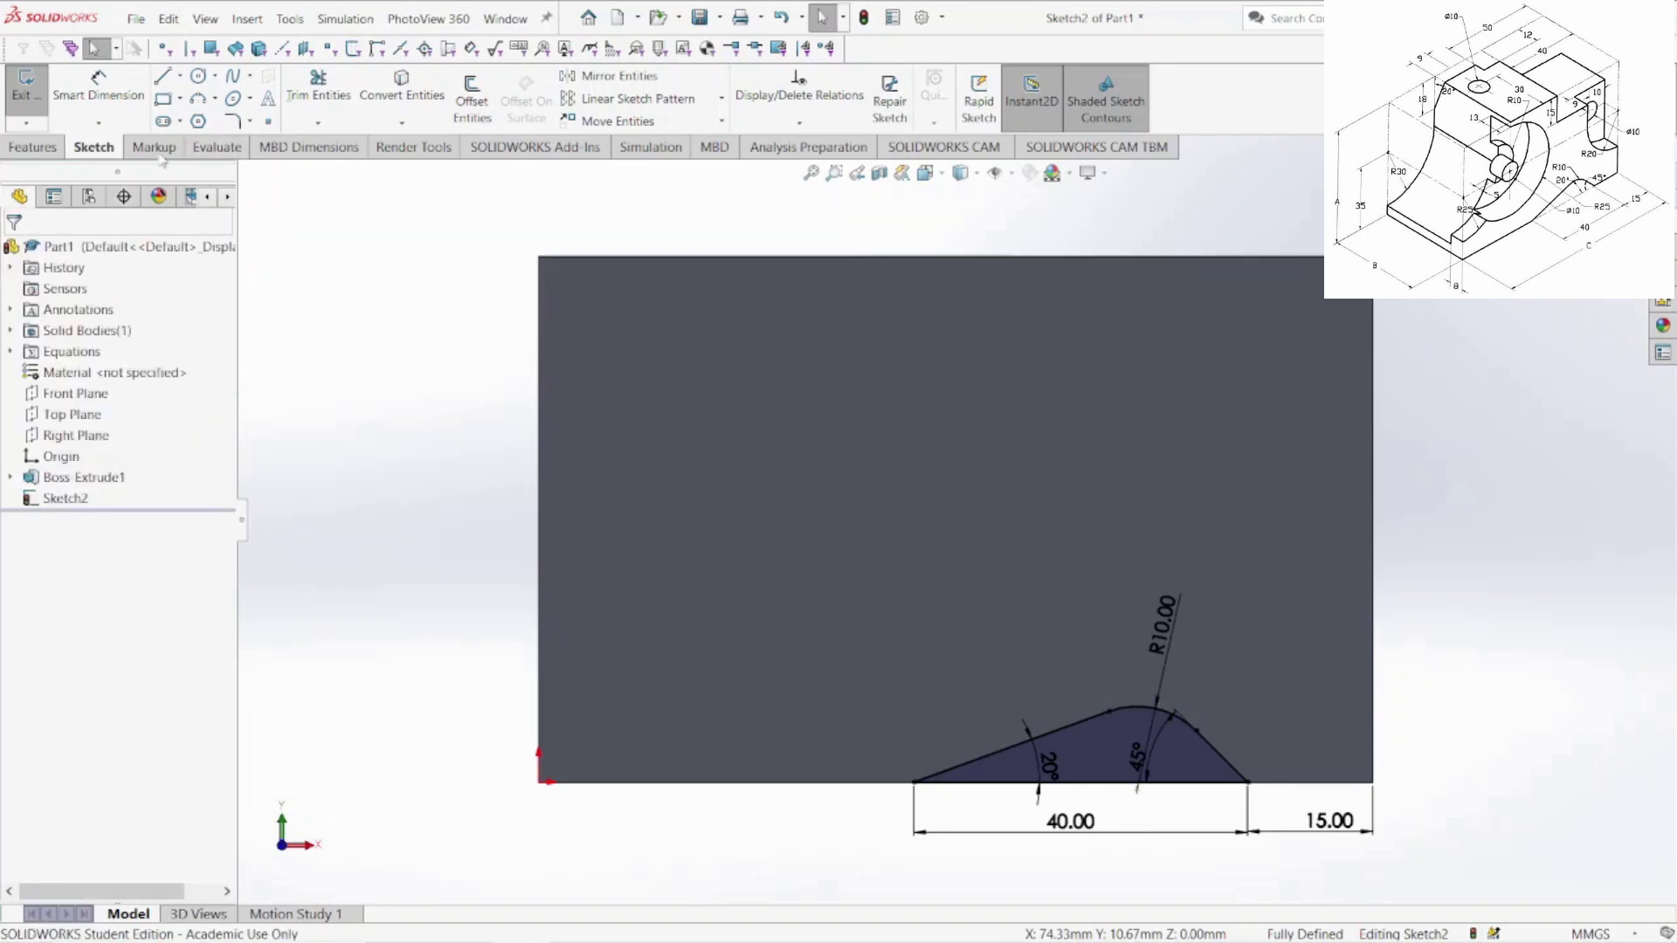
pyautogui.click(35, 151)
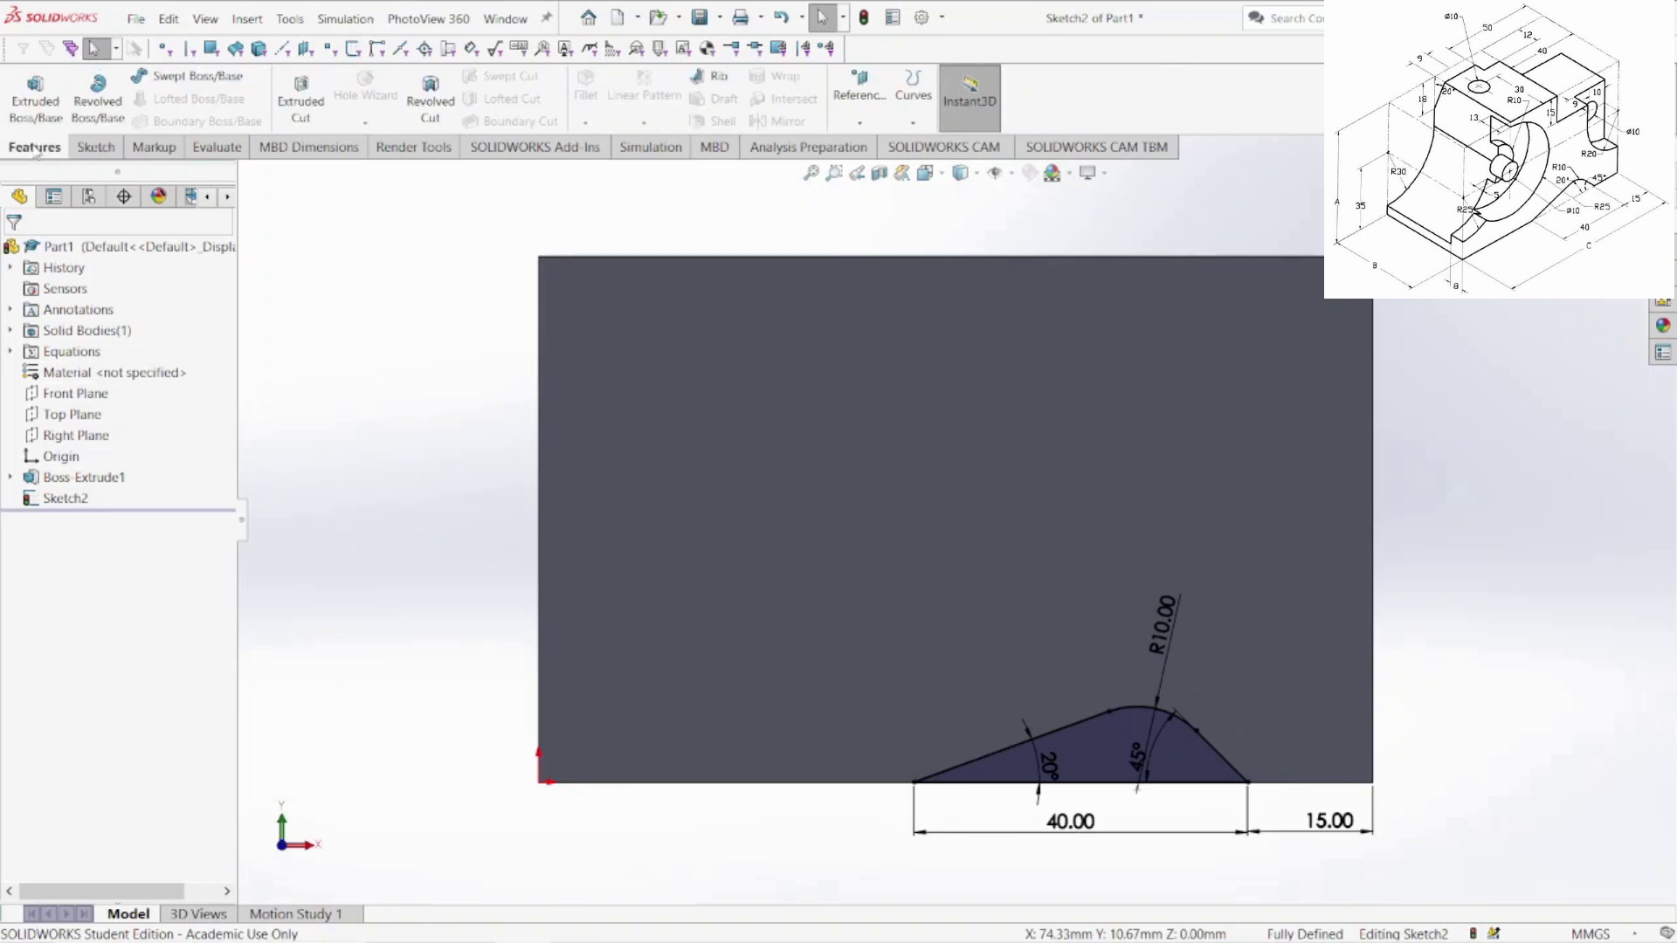
# - Extruded-cut the filleted triangle Through All the block
pyautogui.click(301, 109)
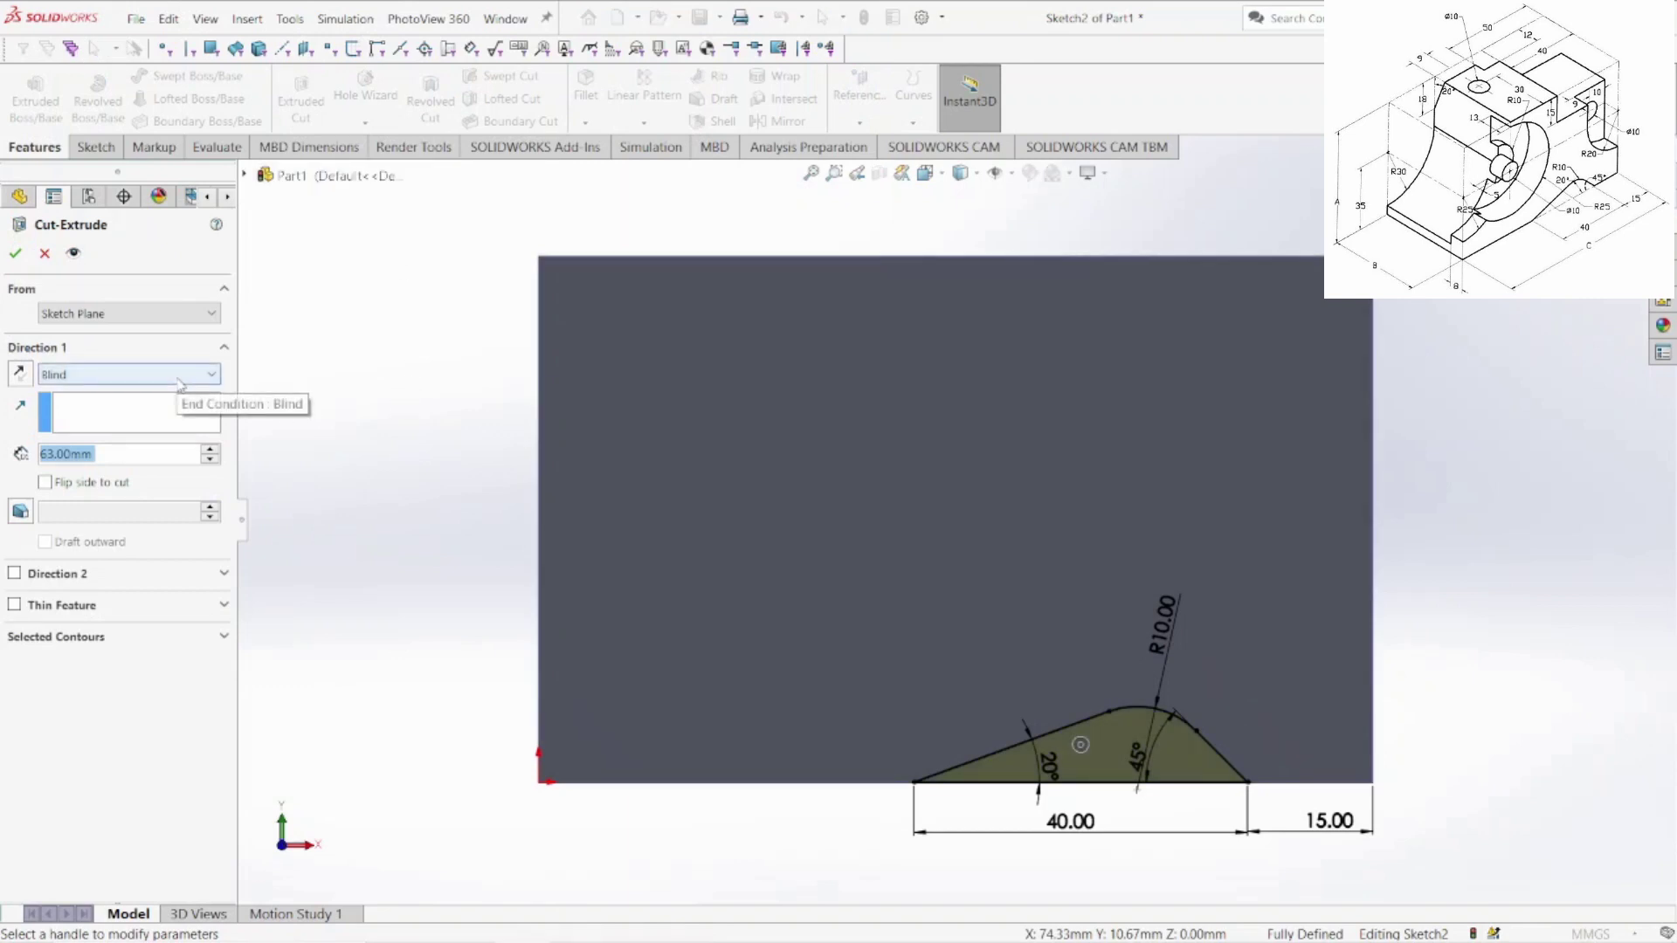
pyautogui.click(180, 376)
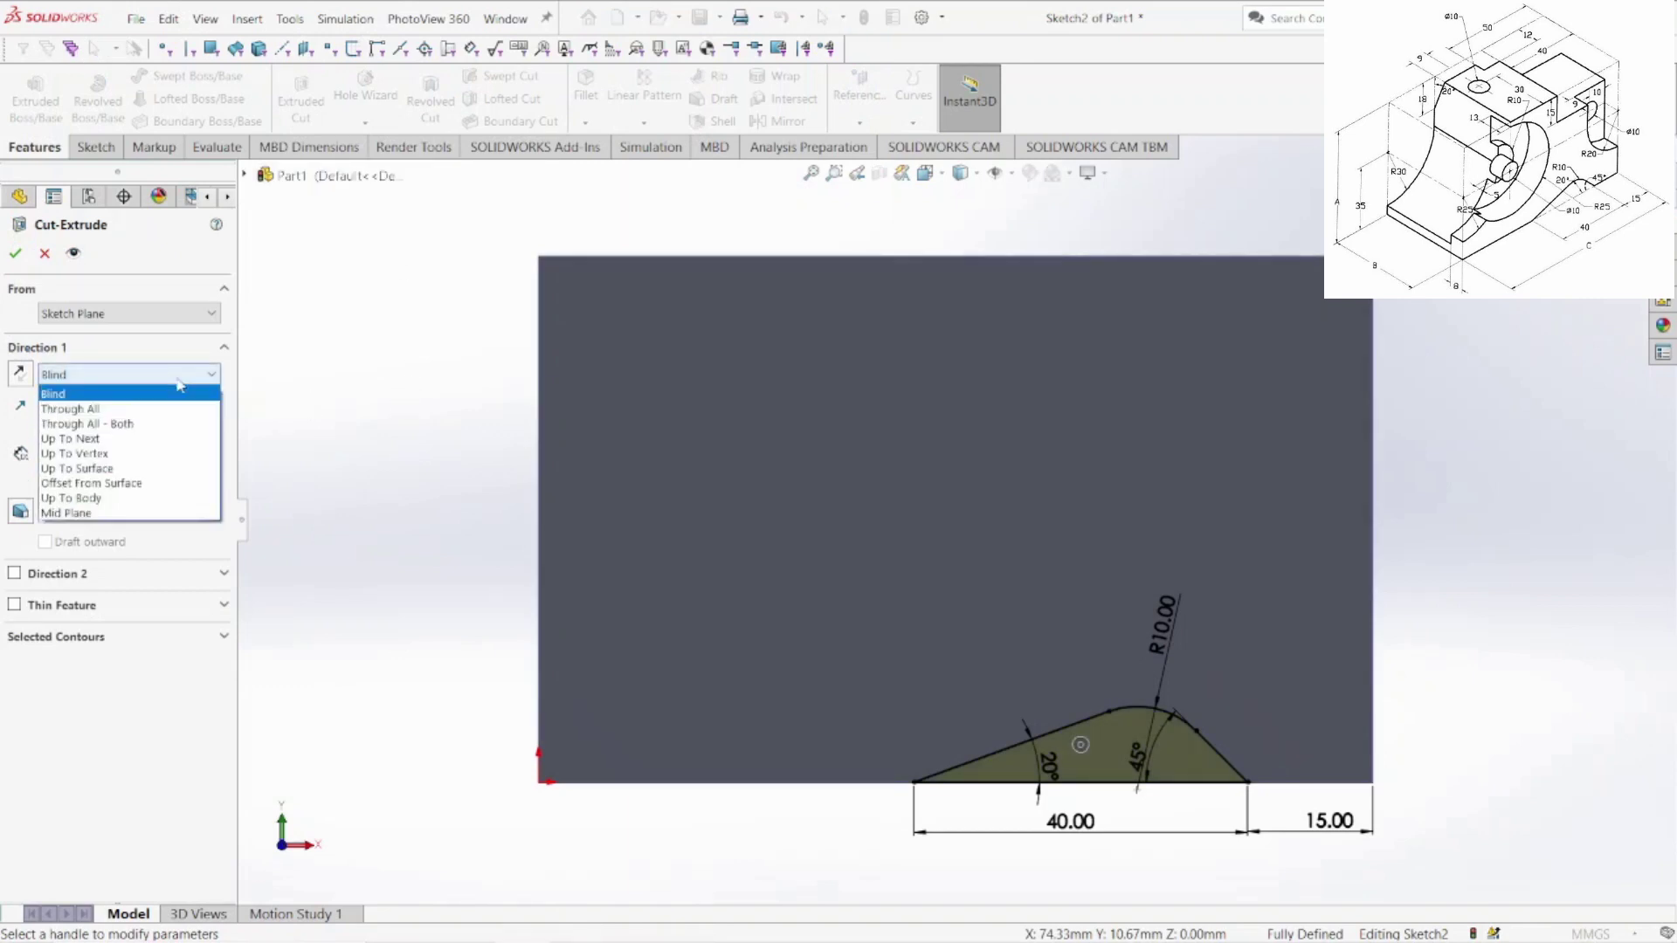
pyautogui.click(145, 411)
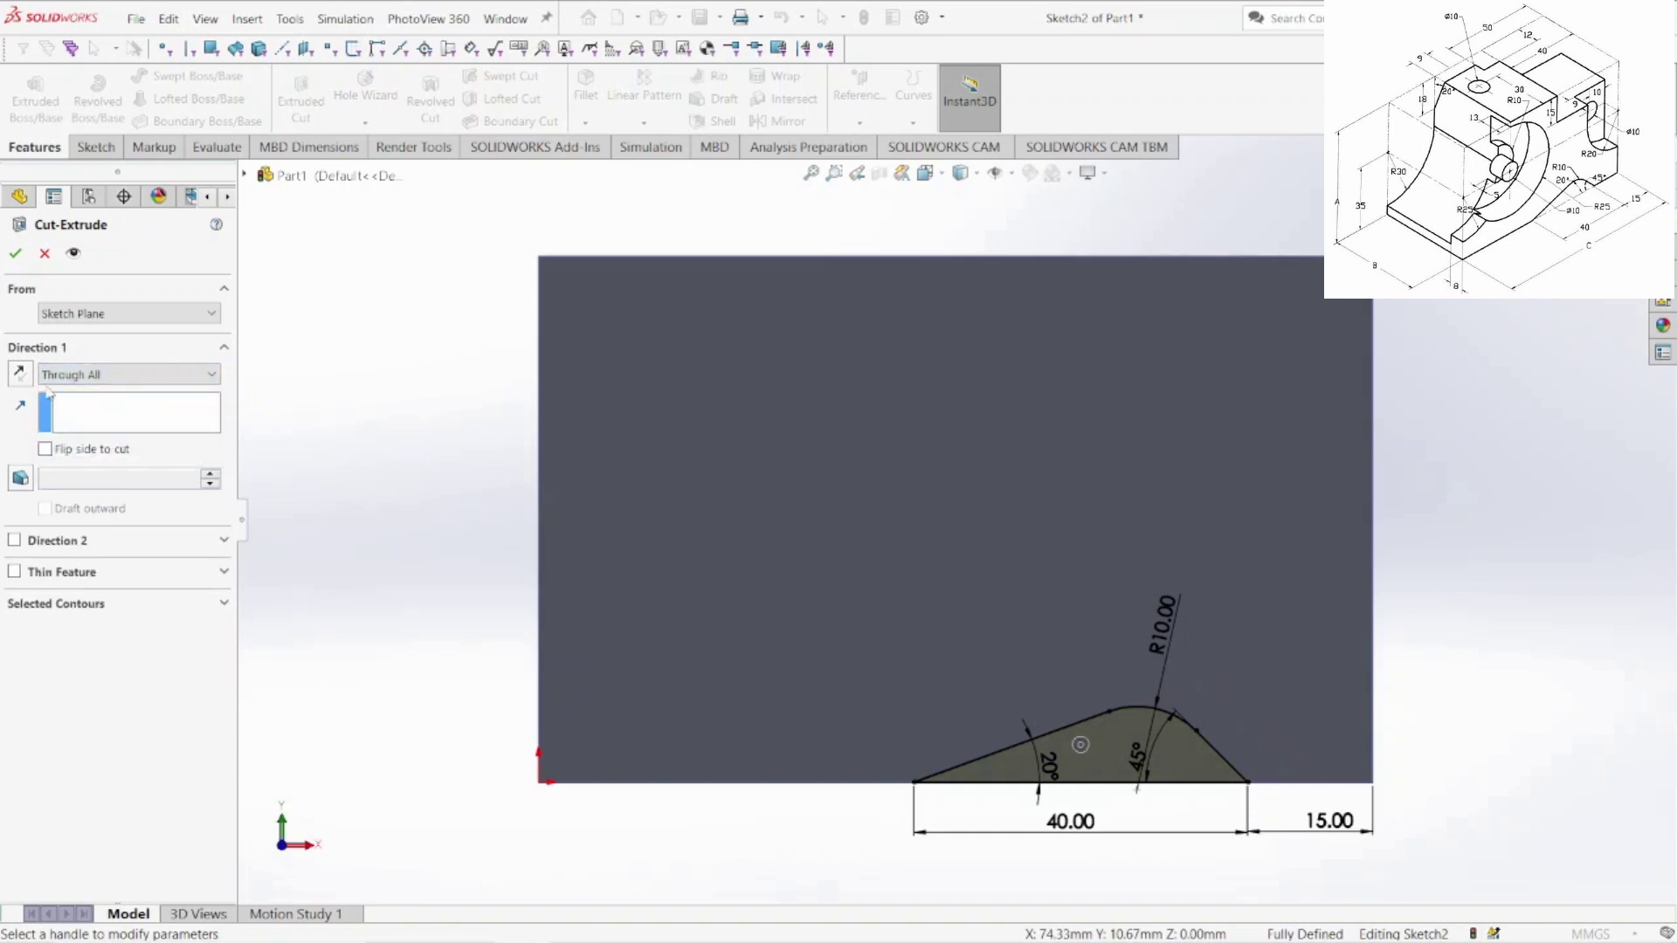
pyautogui.click(17, 255)
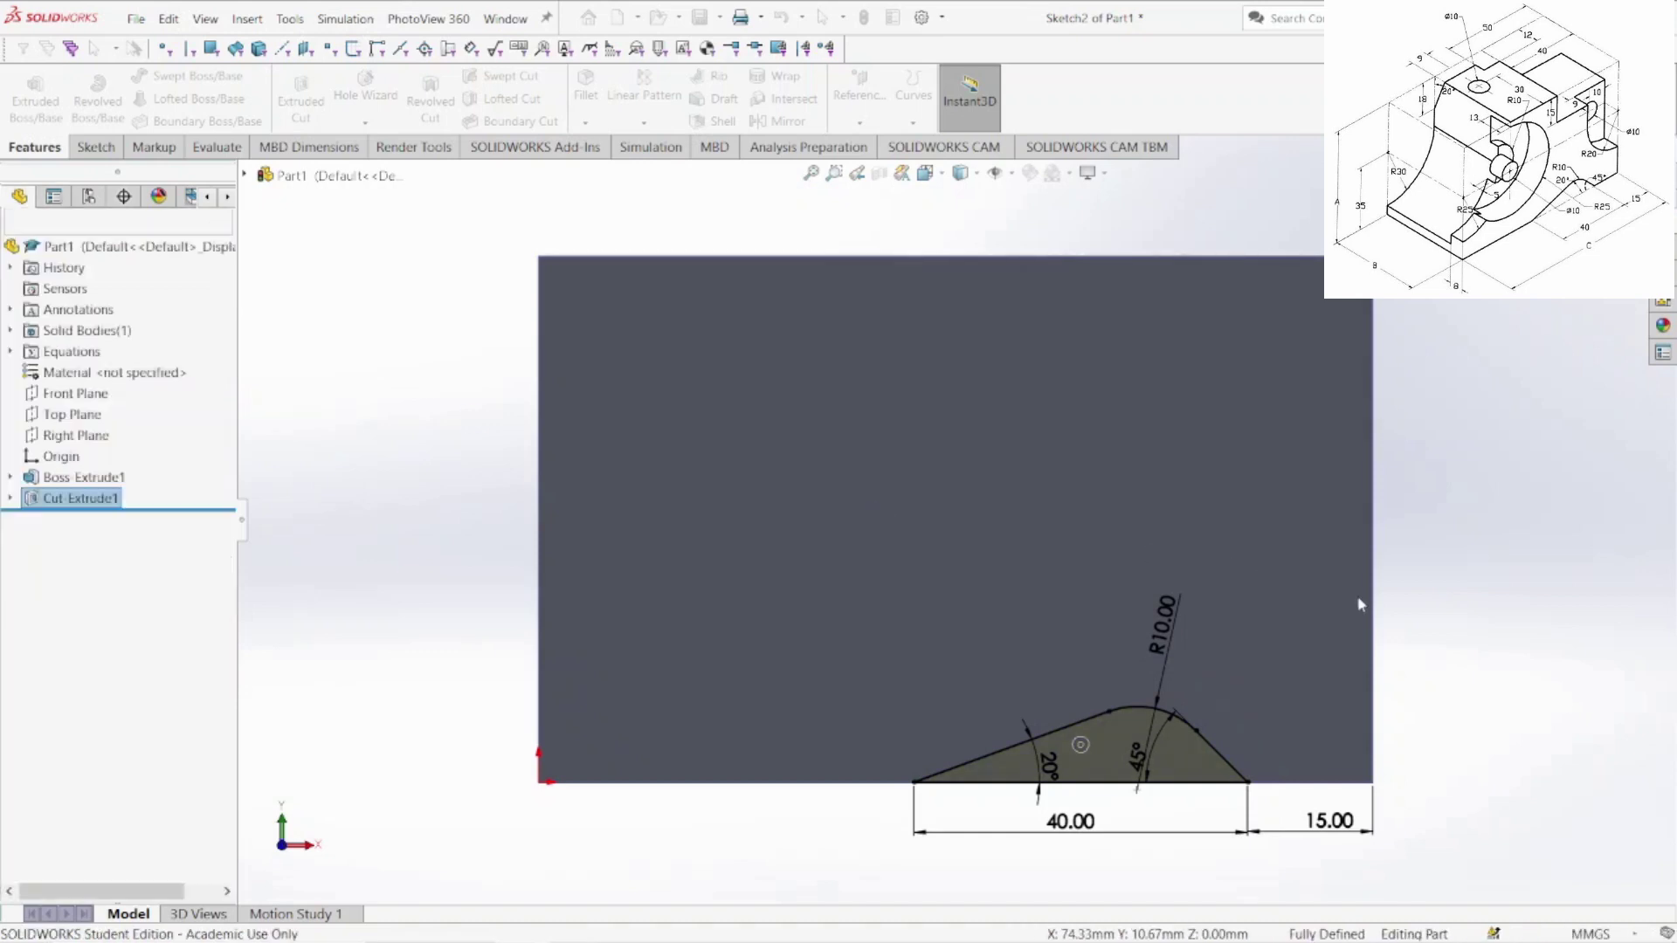
pyautogui.click(1128, 815)
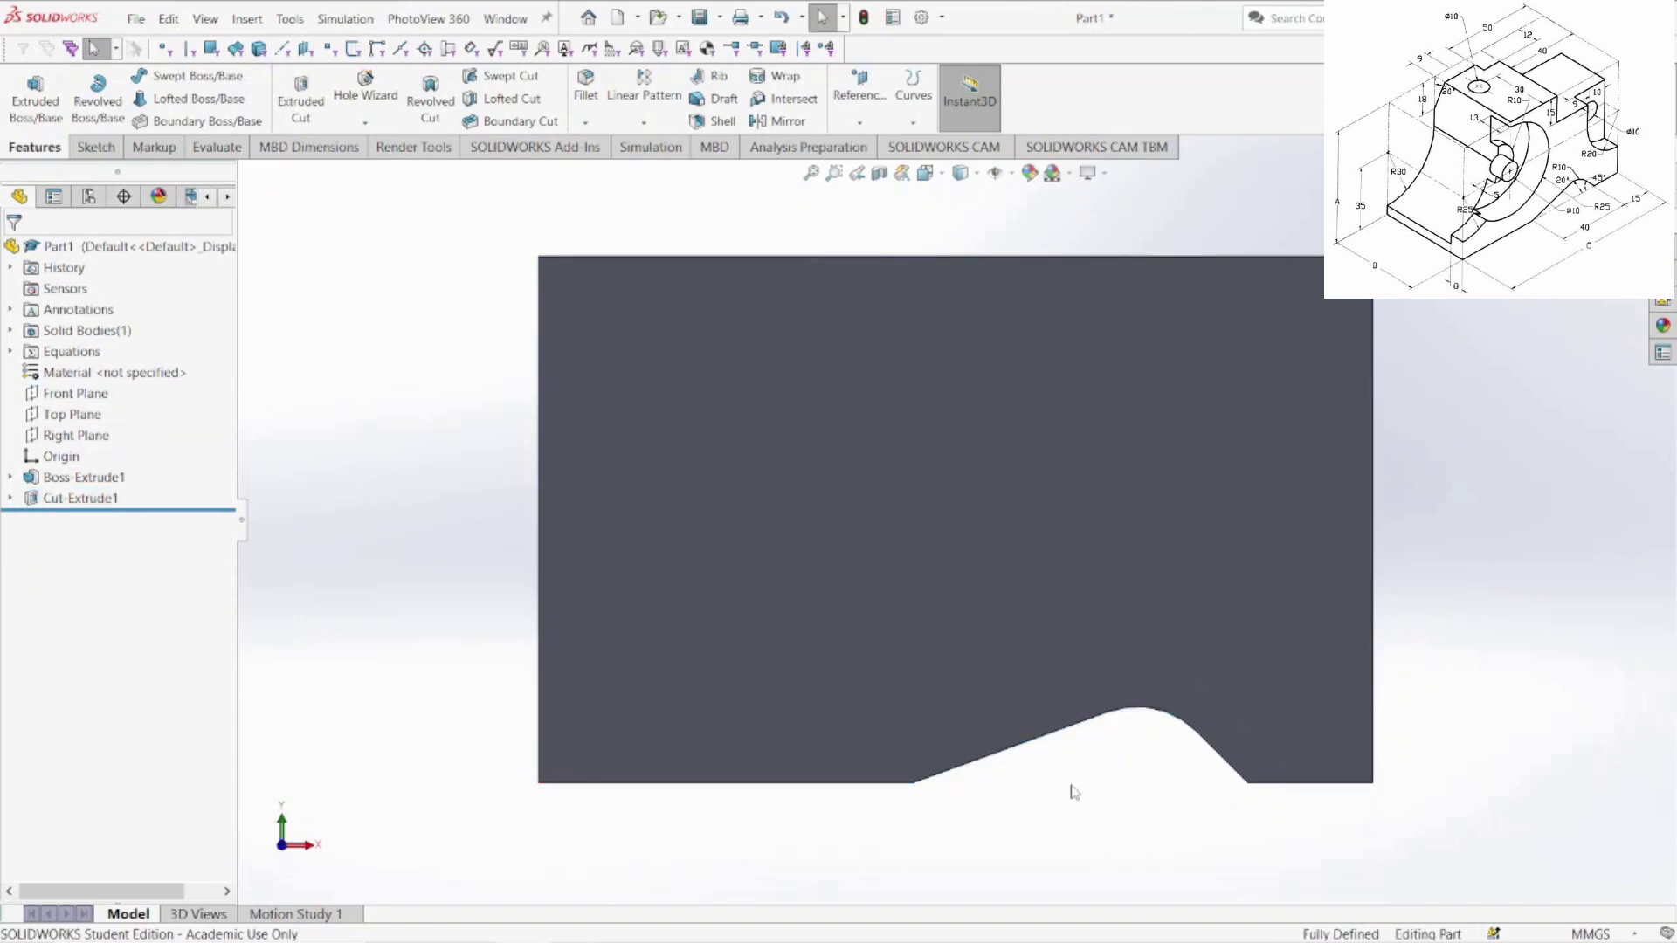
# - Orbit the notched block and switch to the Trimetric view
pyautogui.moveTo(1421, 631); pyautogui.dragTo(1187, 562, button='middle')
pyautogui.click(1181, 556)
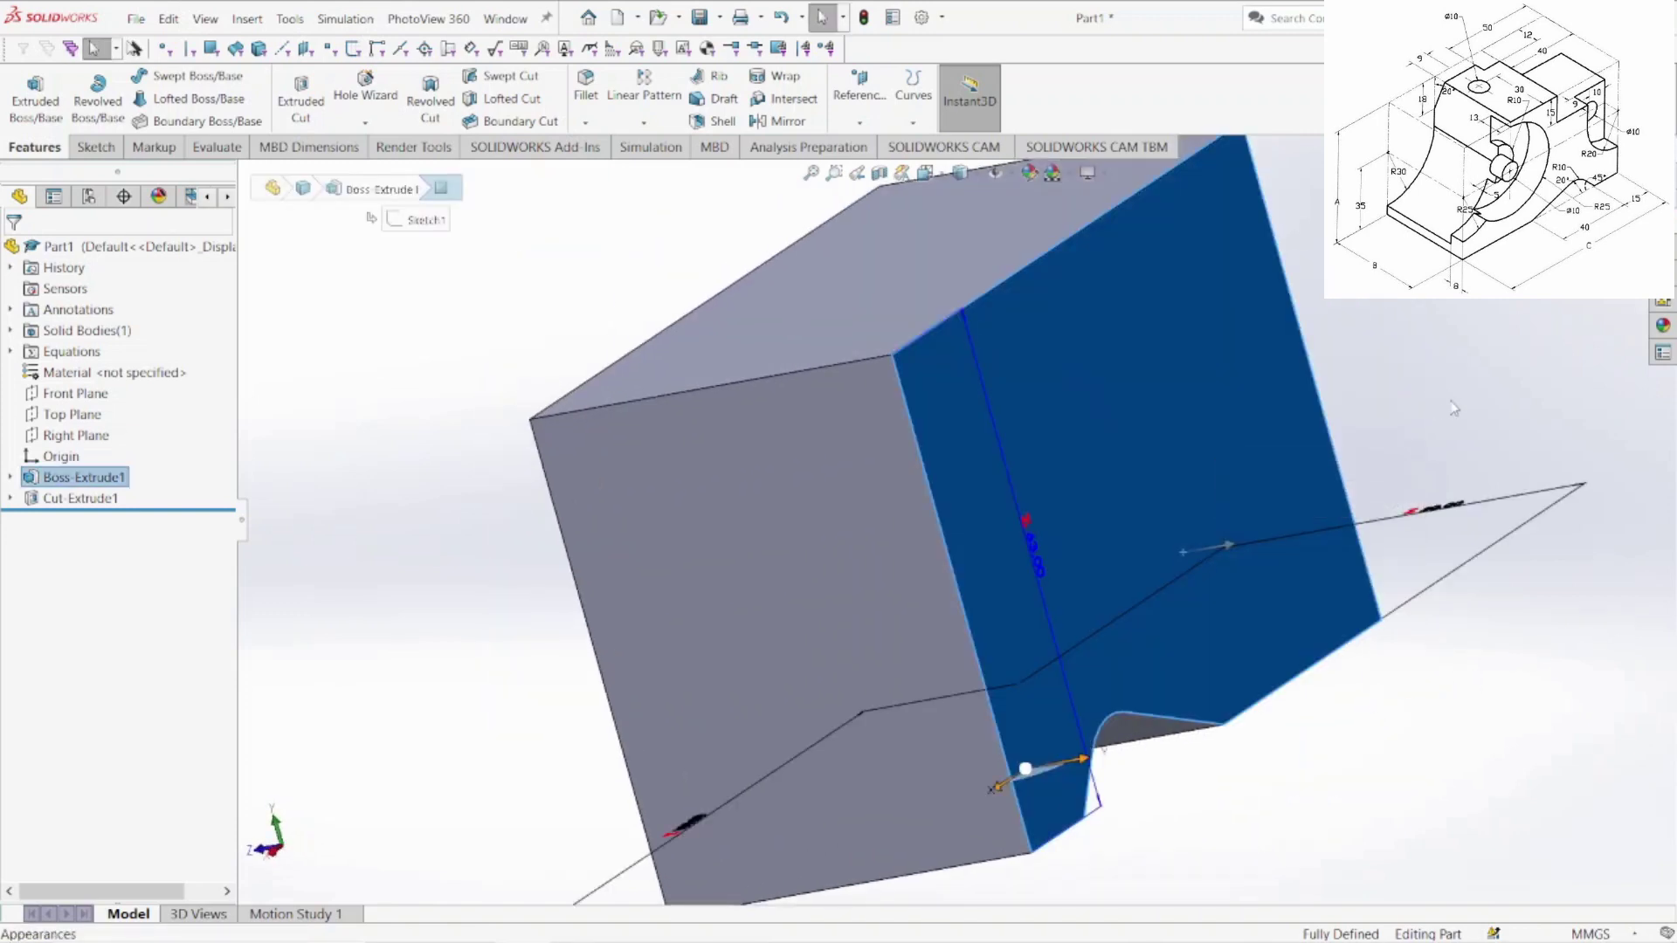
pyautogui.press('space')
pyautogui.click(1639, 476)
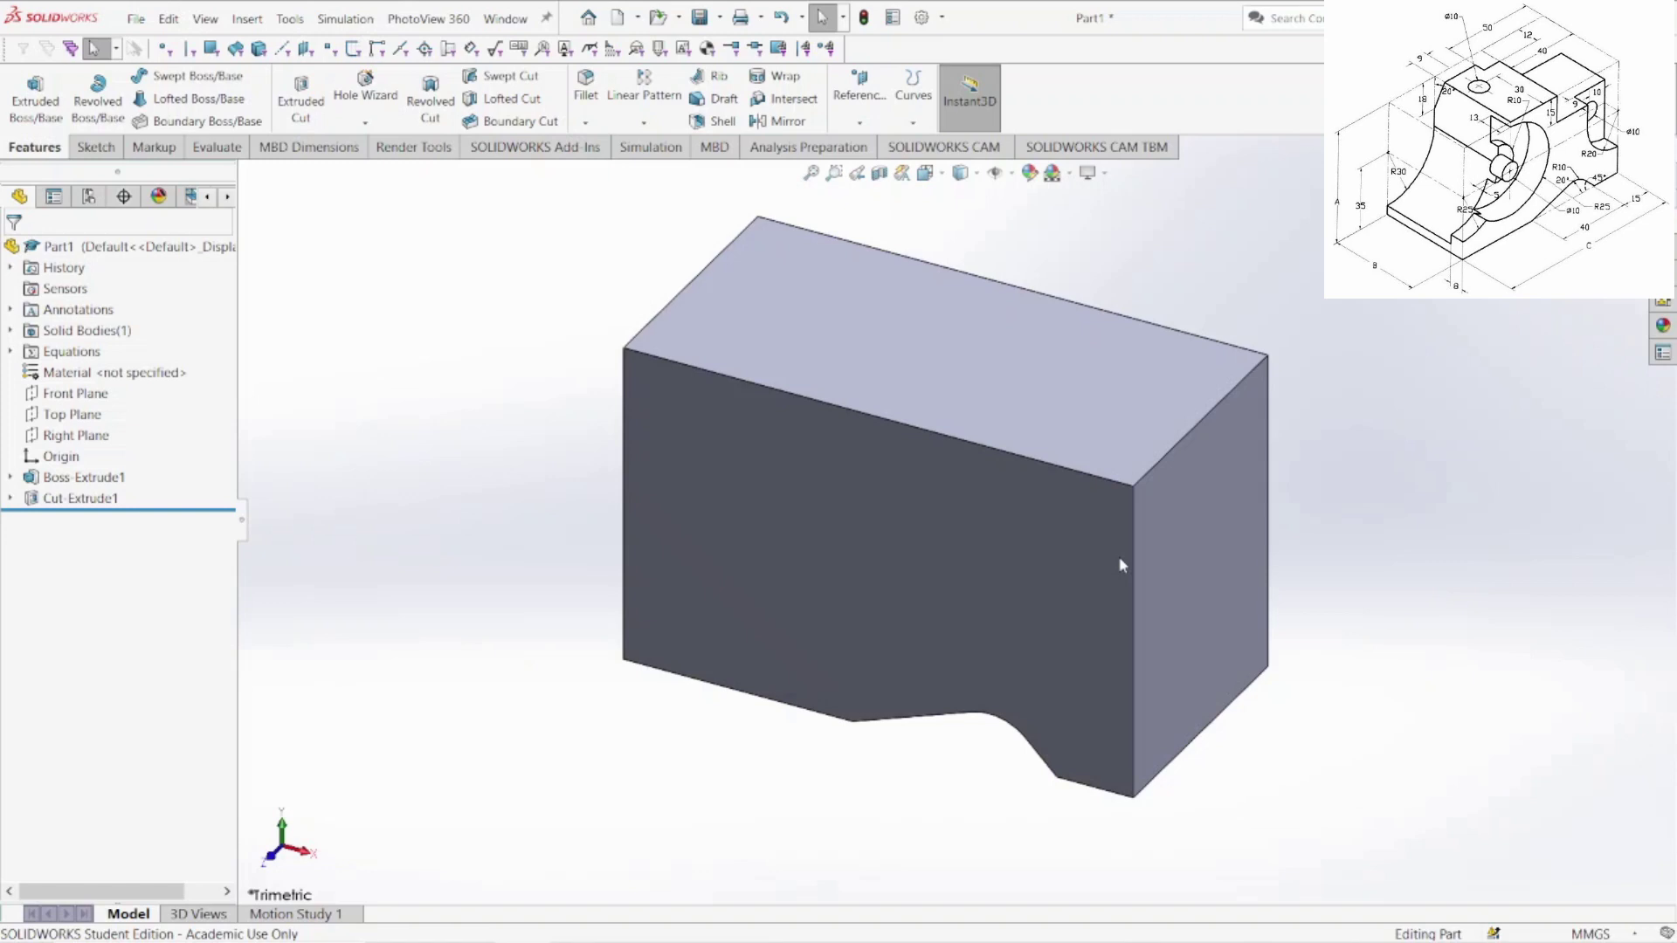
# - Start a sketch on the front face and draw a circle centred on the right edge
pyautogui.rightClick(1085, 636)
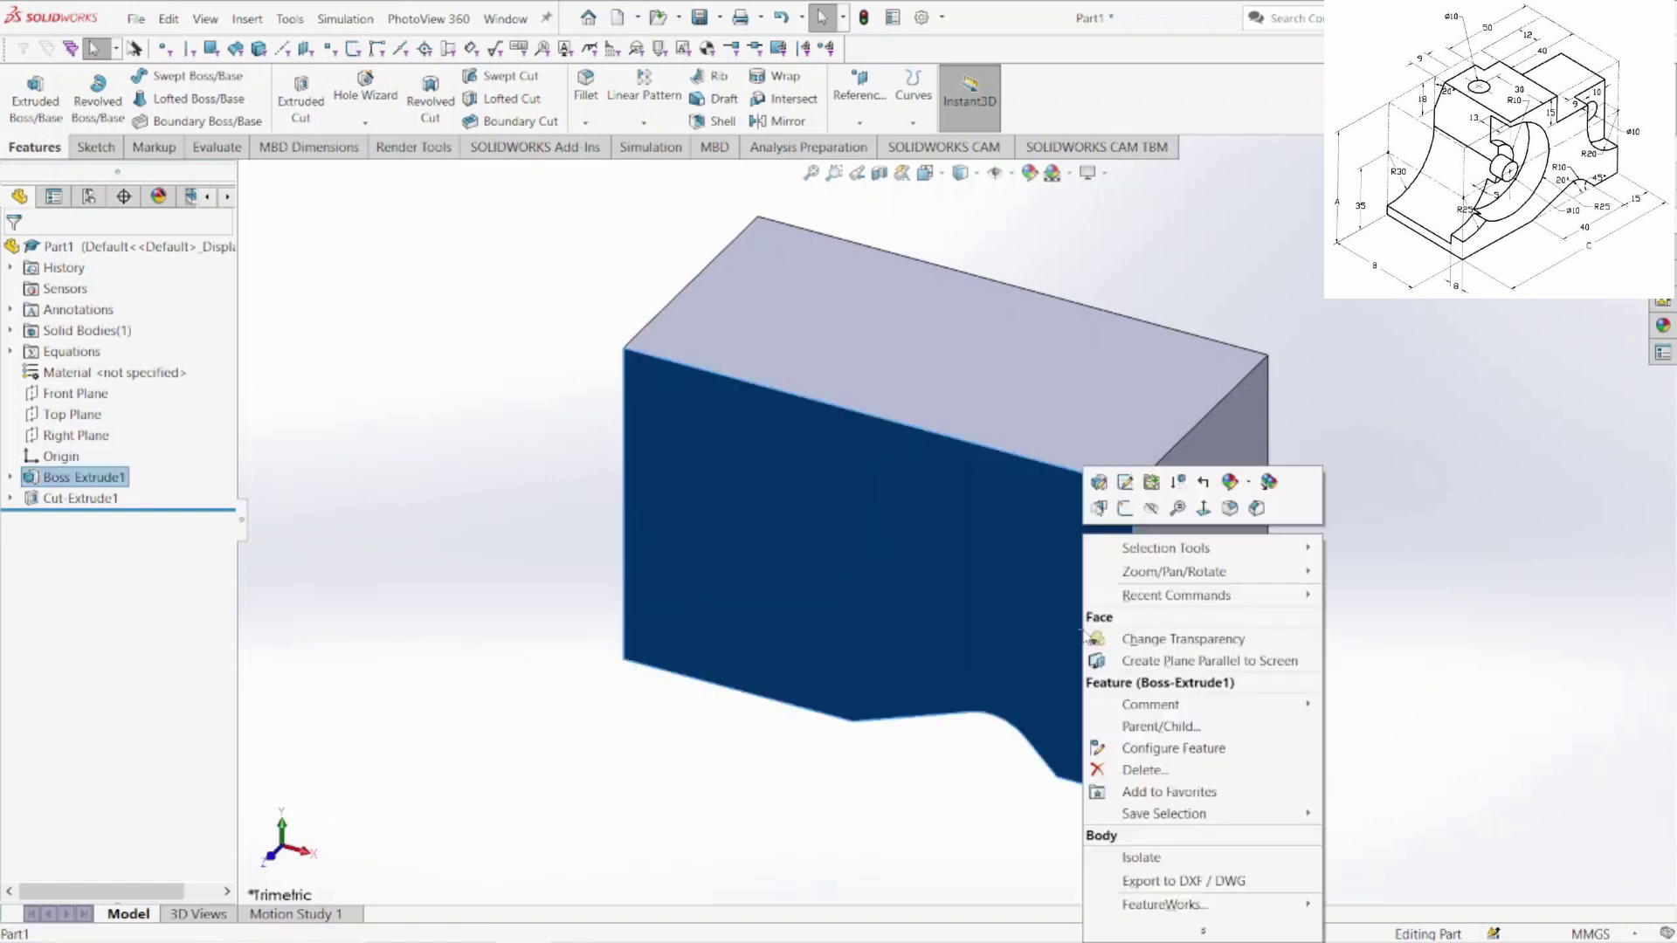
pyautogui.click(1124, 509)
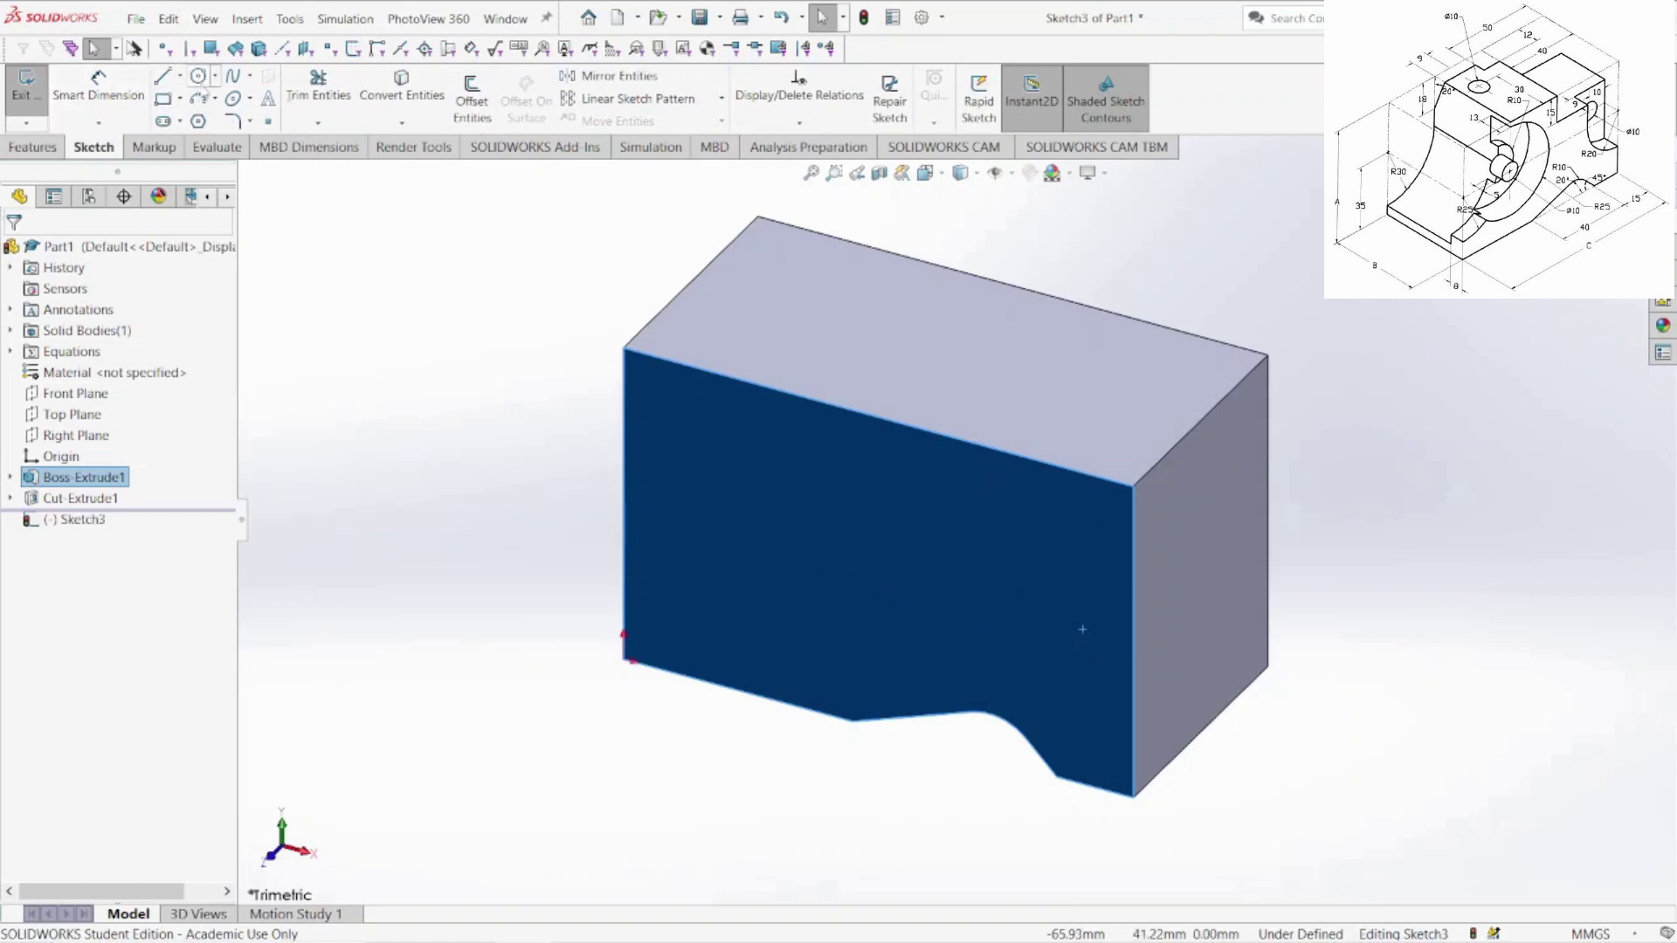
pyautogui.click(199, 76)
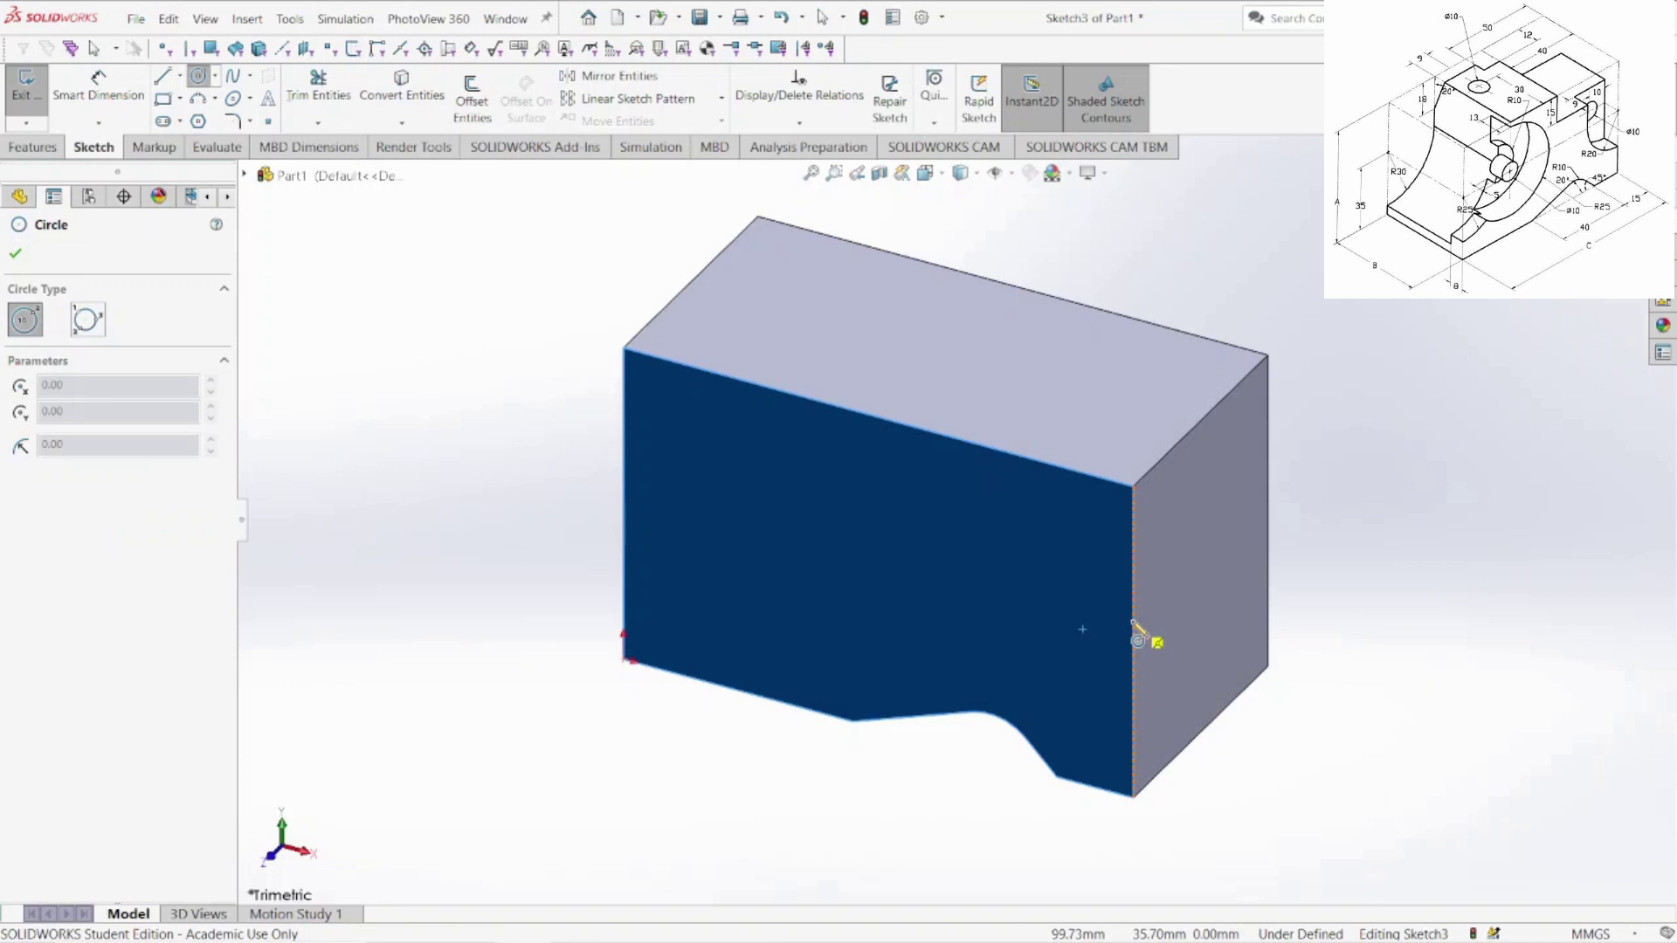
pyautogui.click(1132, 622)
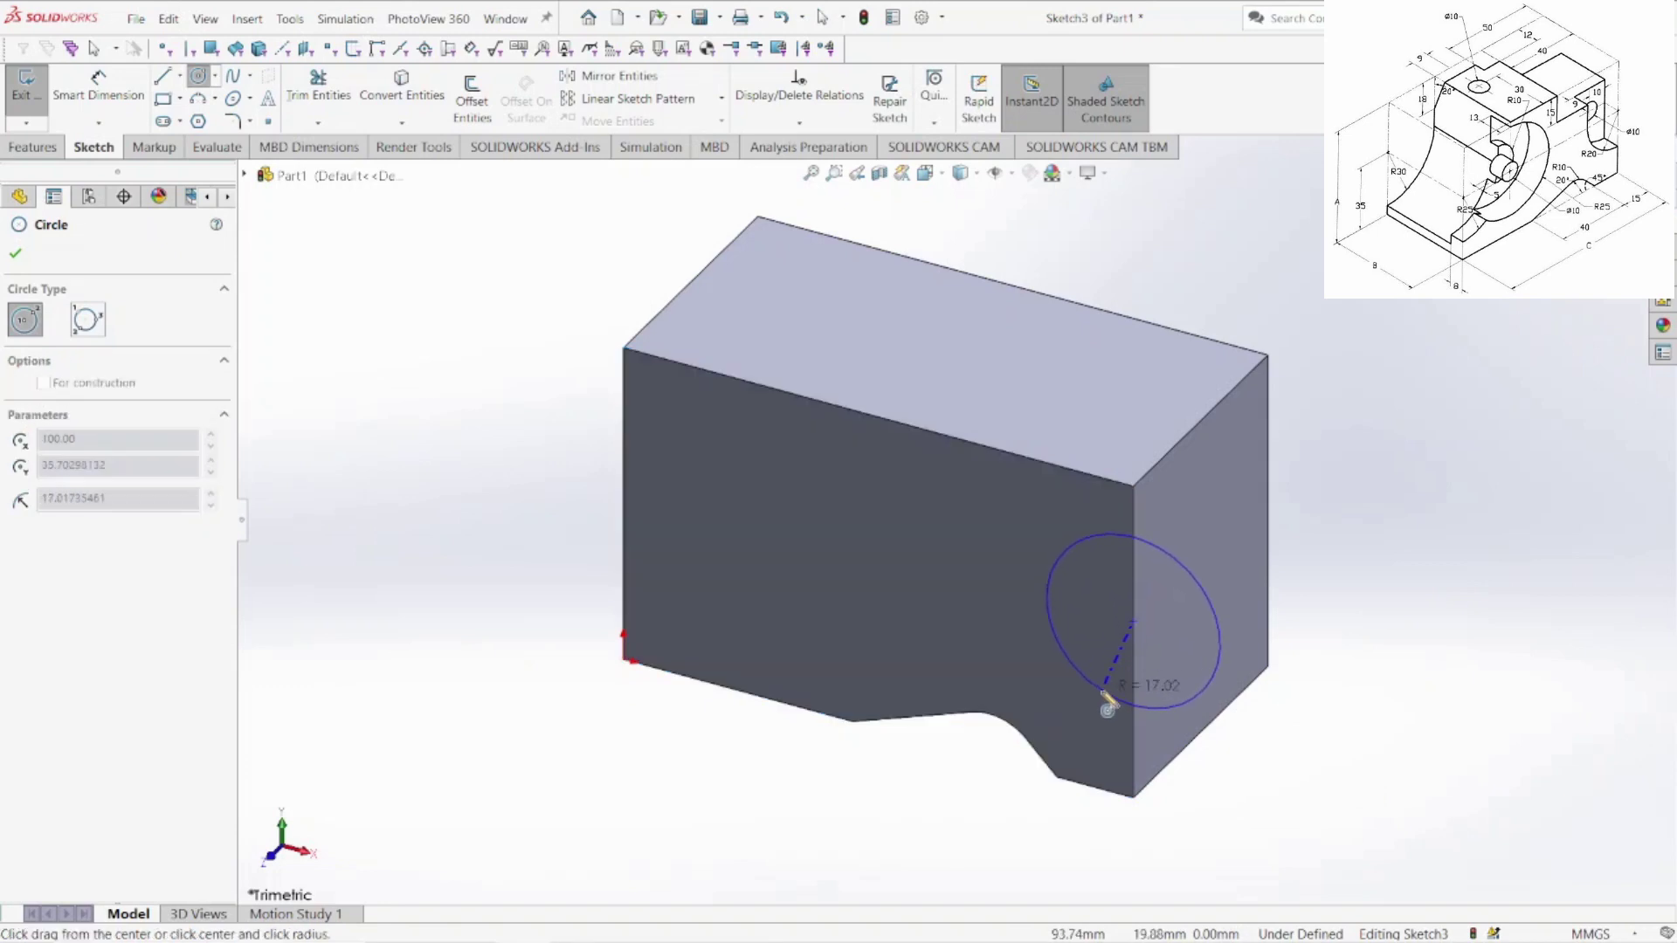
pyautogui.click(1105, 694)
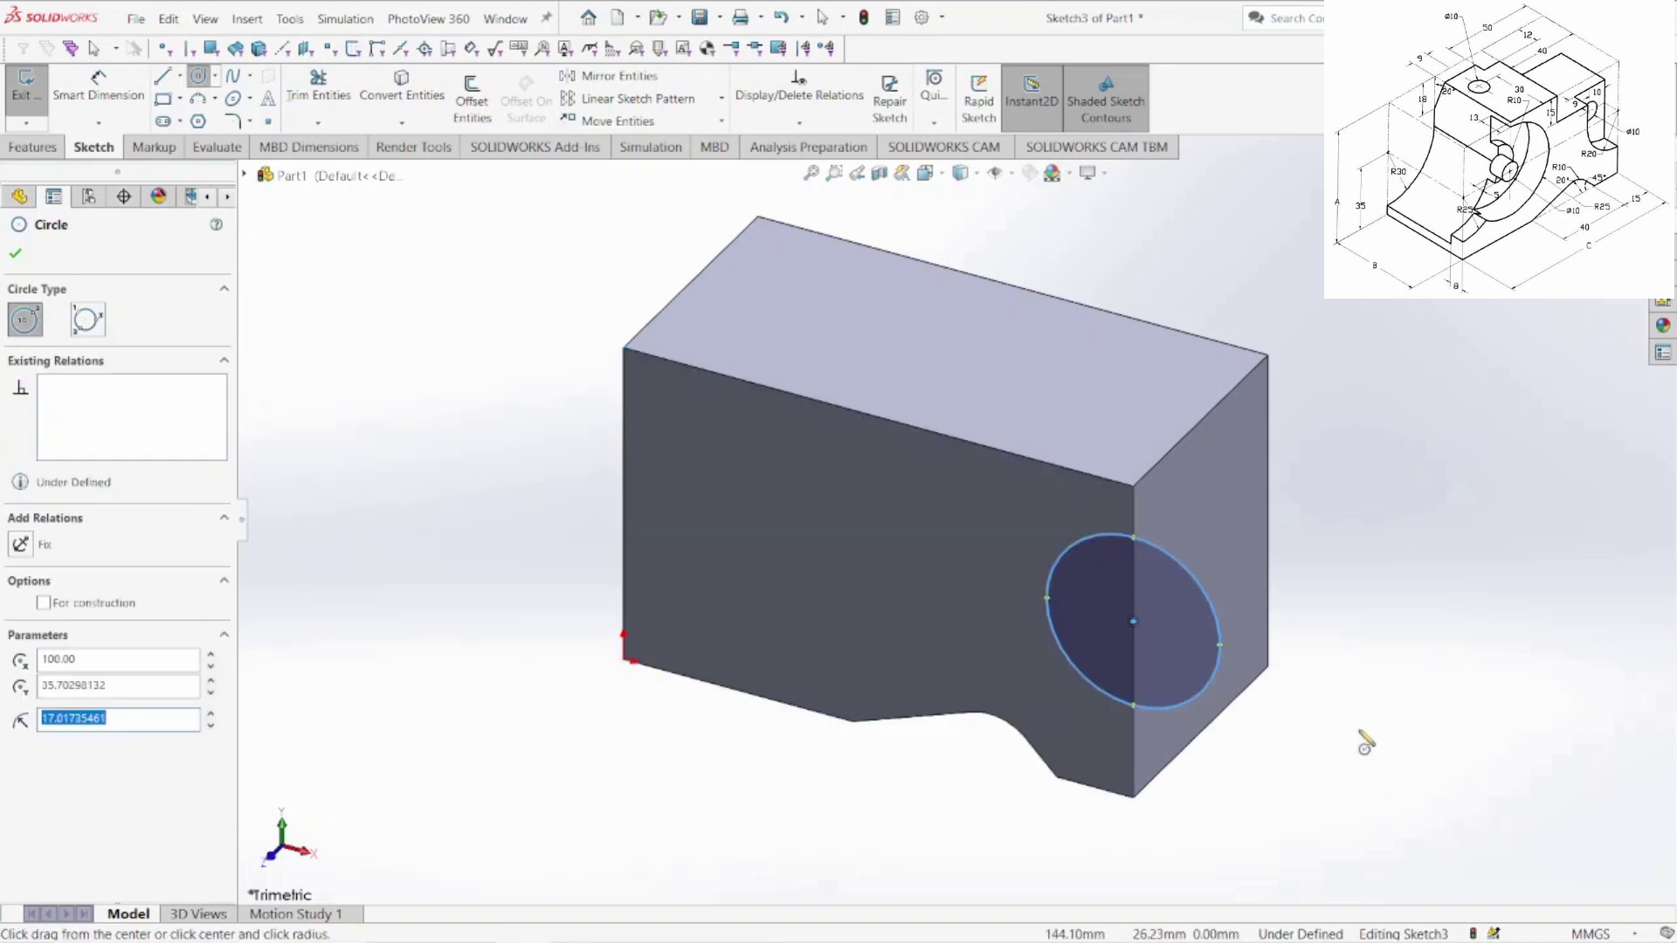
# - Dimension the circle to Ø40 with its centre 35 mm above the bottom edge
pyautogui.click(99, 98)
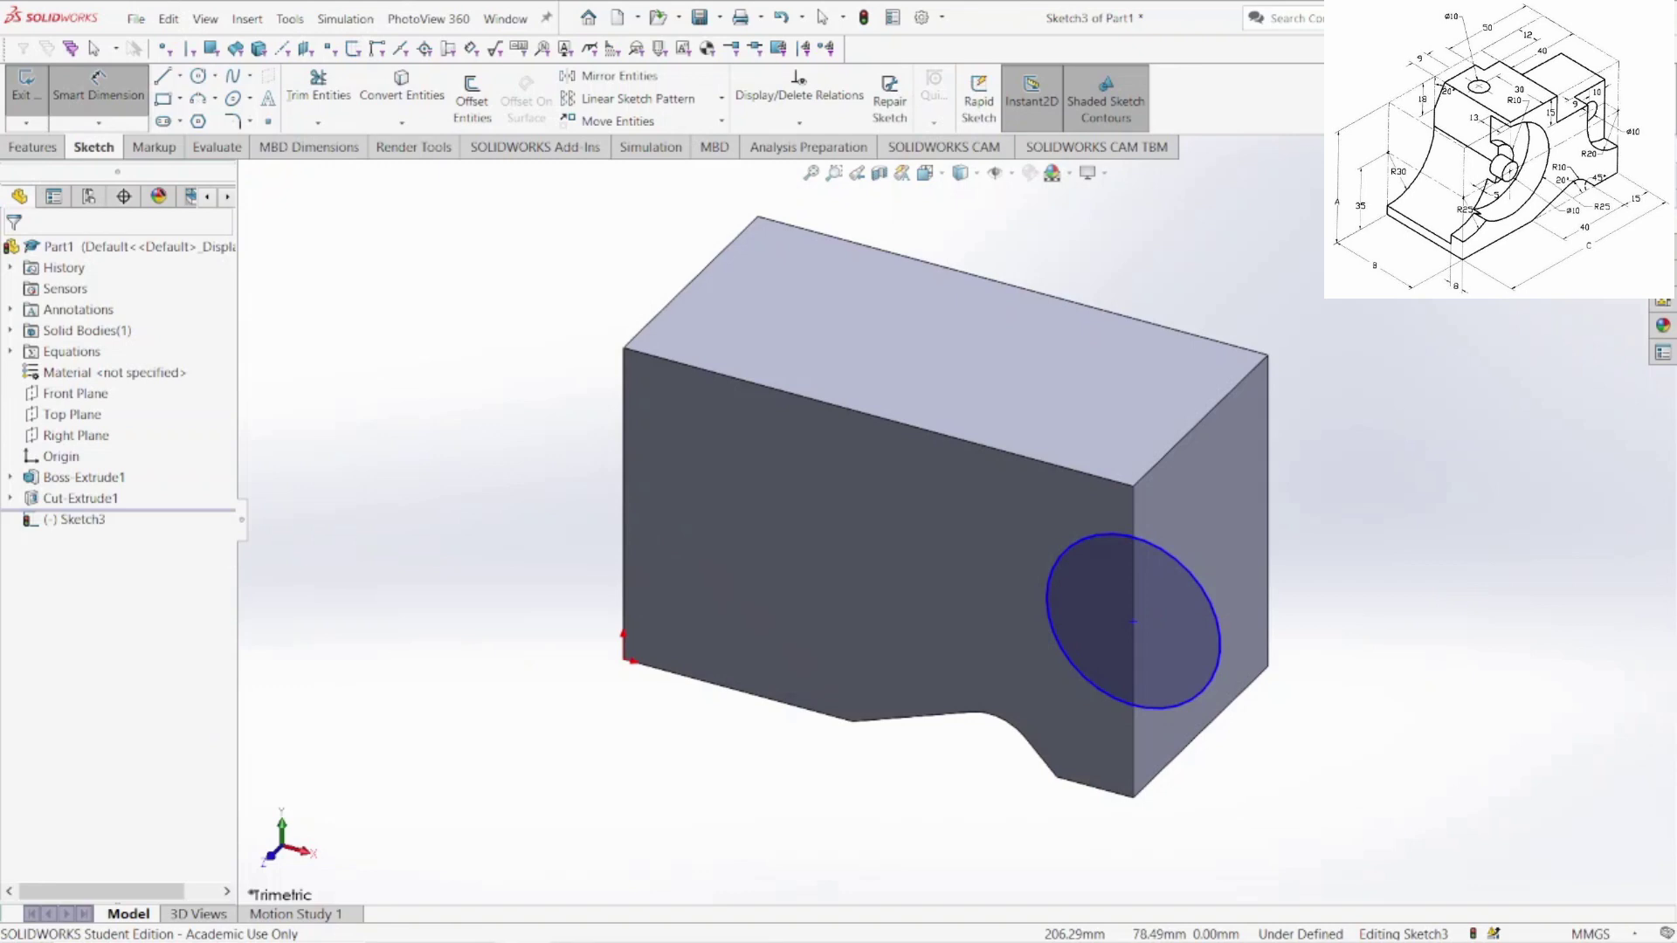
pyautogui.click(1068, 669)
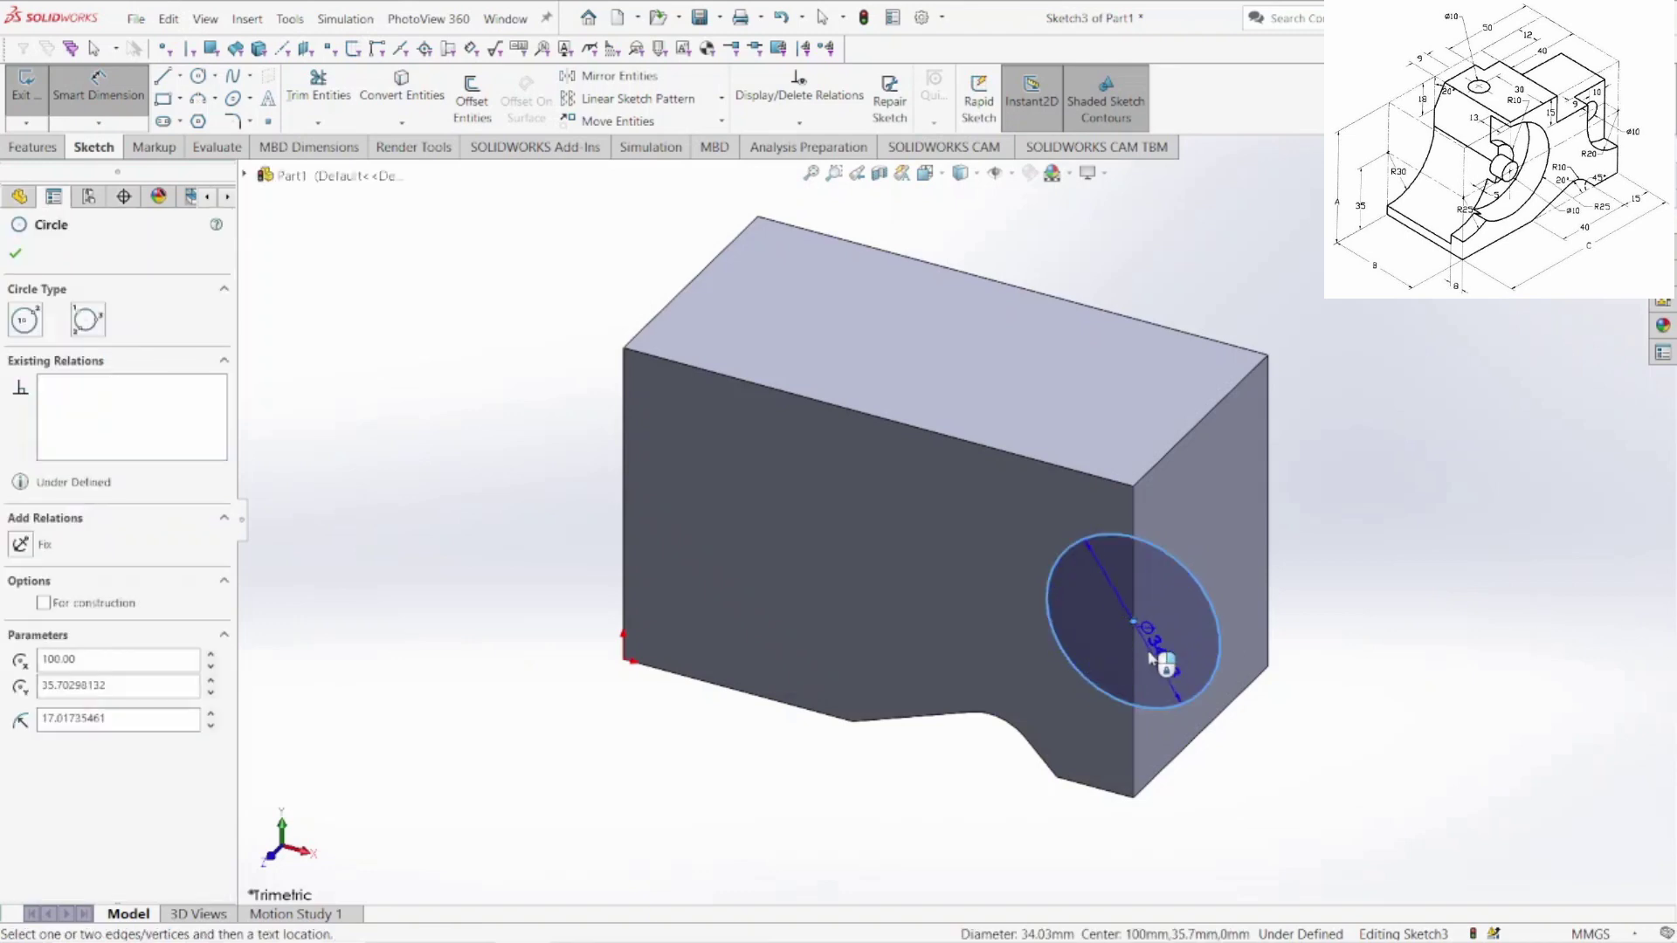
pyautogui.click(1151, 657)
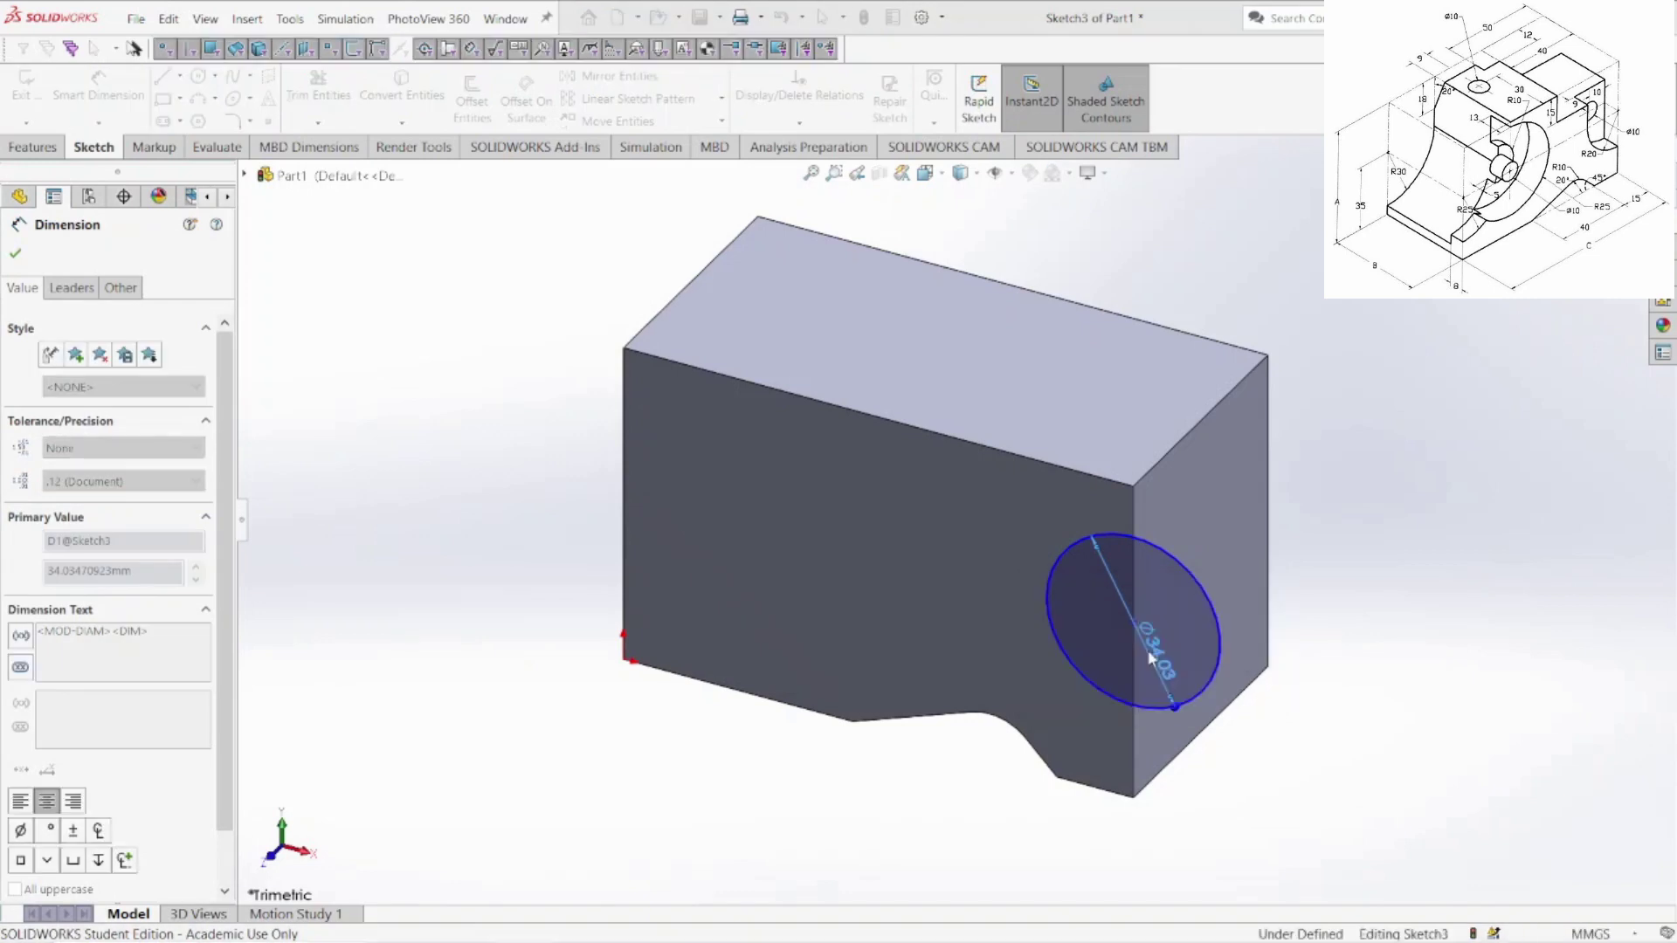
pyautogui.write('40')
pyautogui.press('Return')
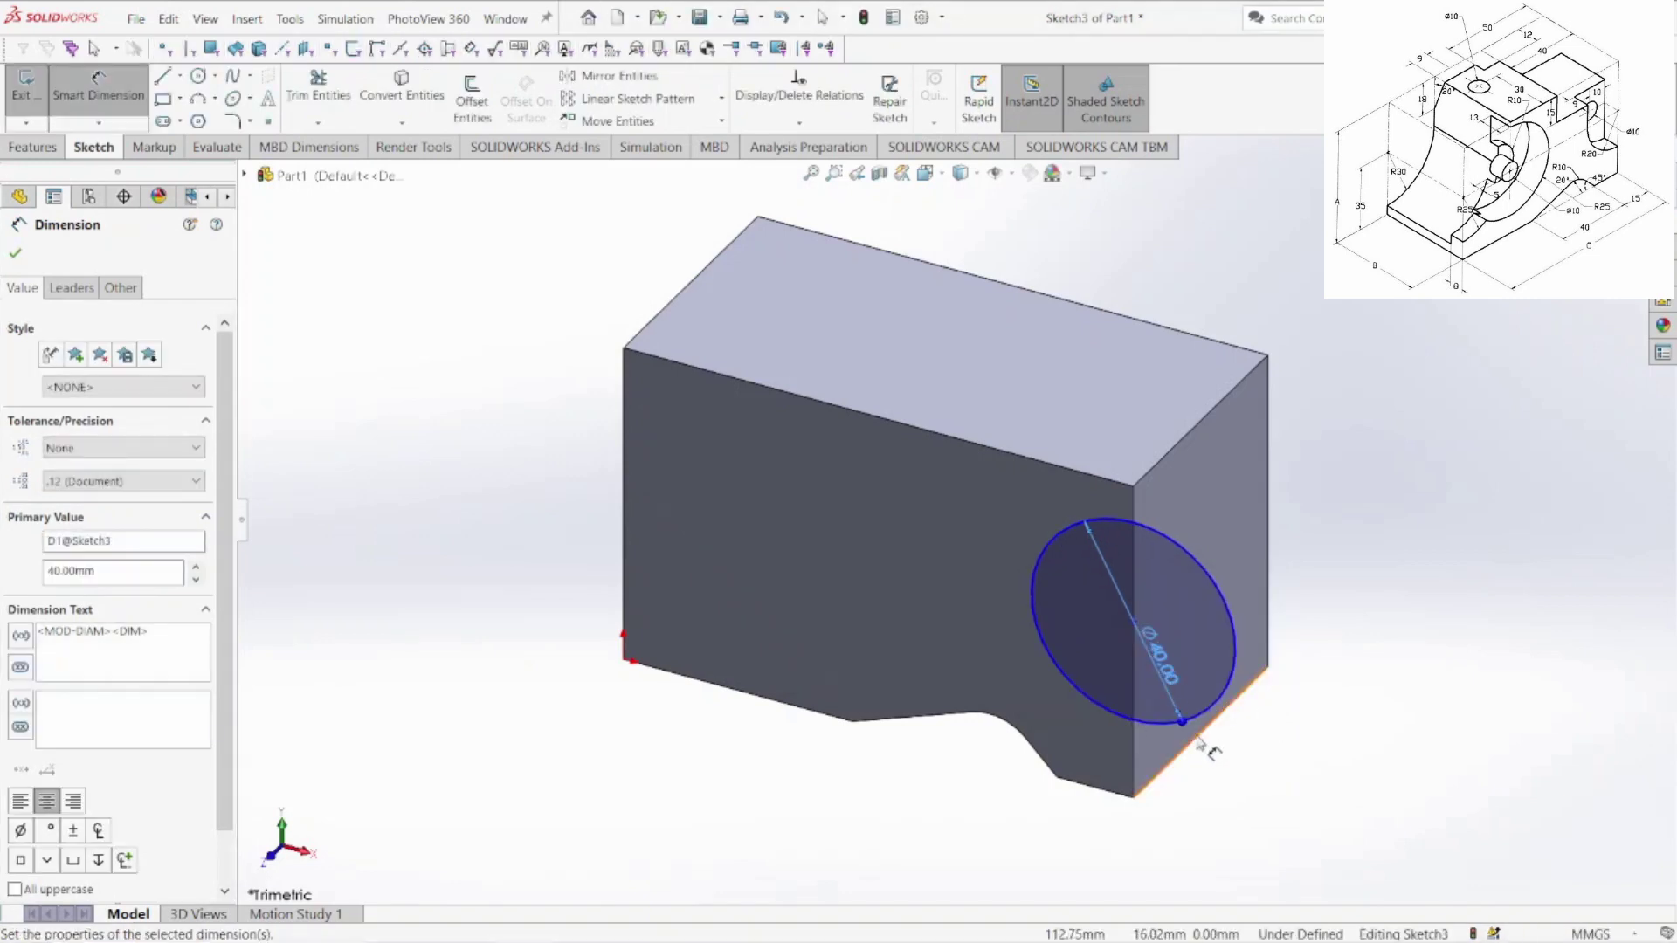
pyautogui.click(1218, 691)
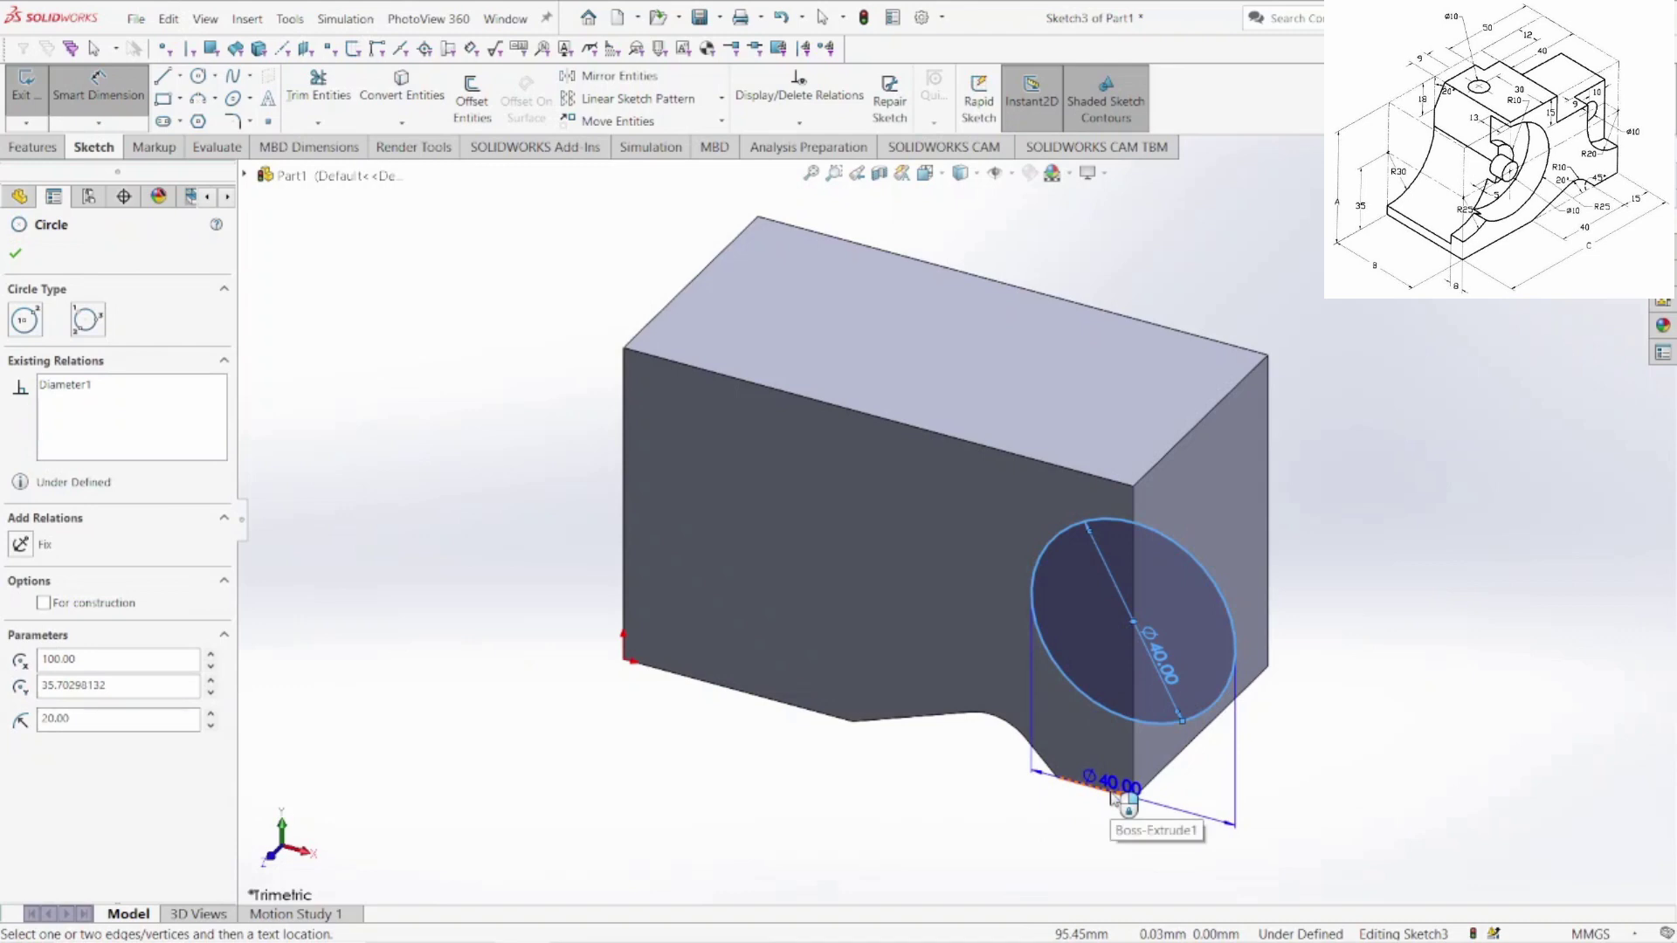
pyautogui.click(1112, 794)
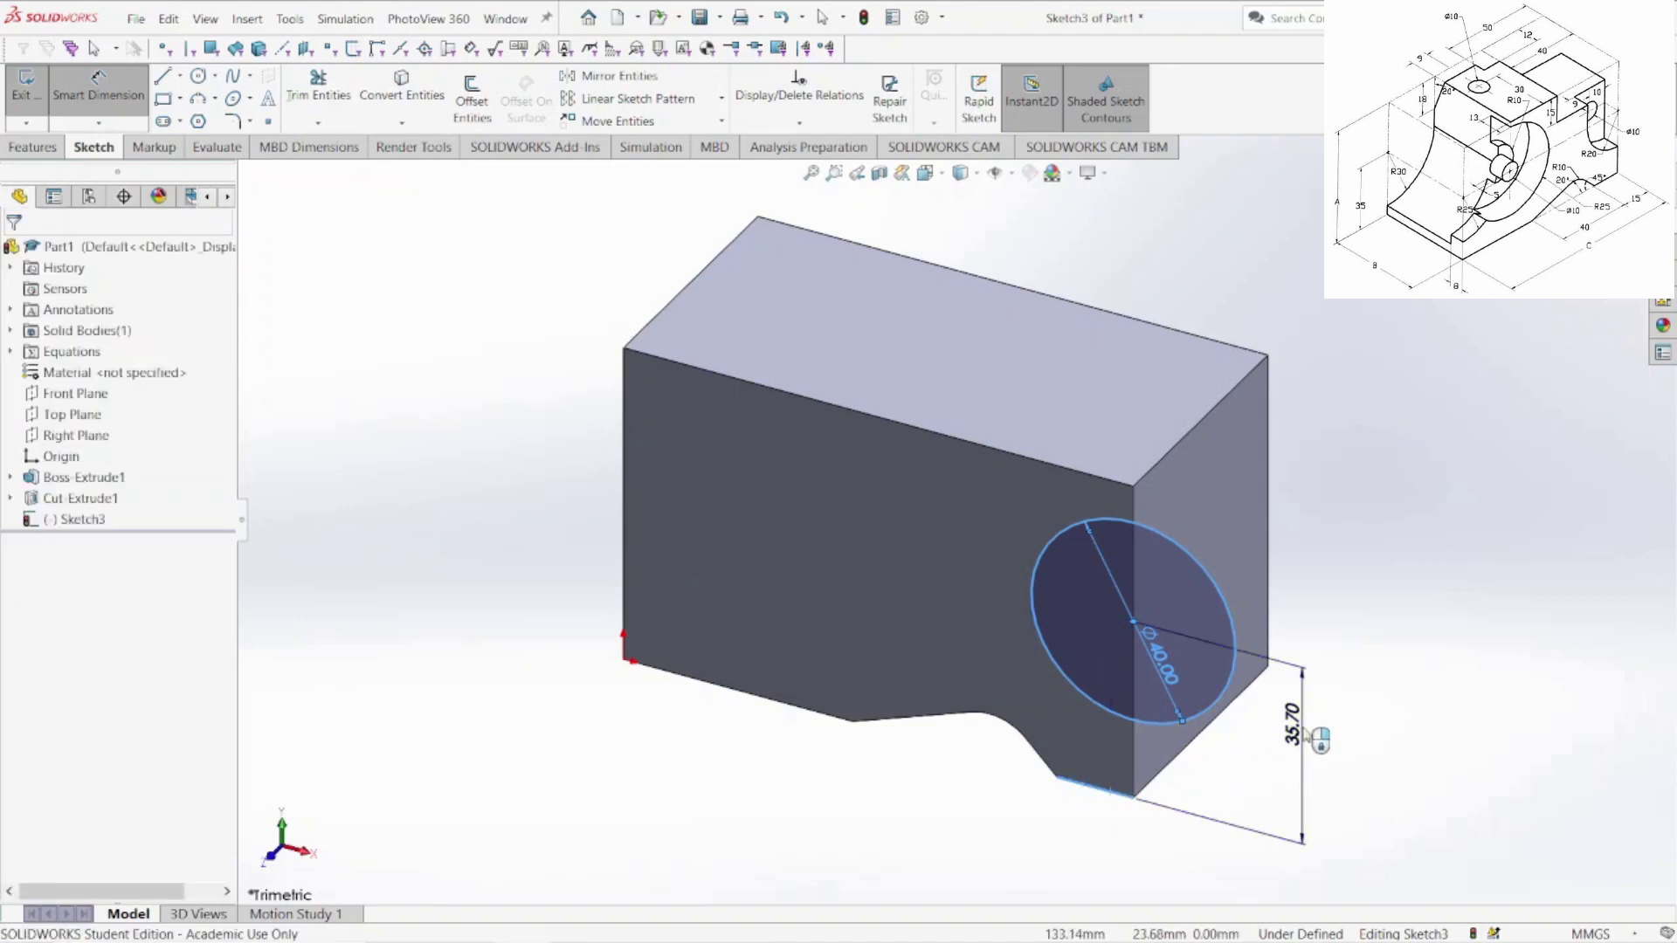
pyautogui.click(1307, 736)
pyautogui.write('35')
pyautogui.press('Return')
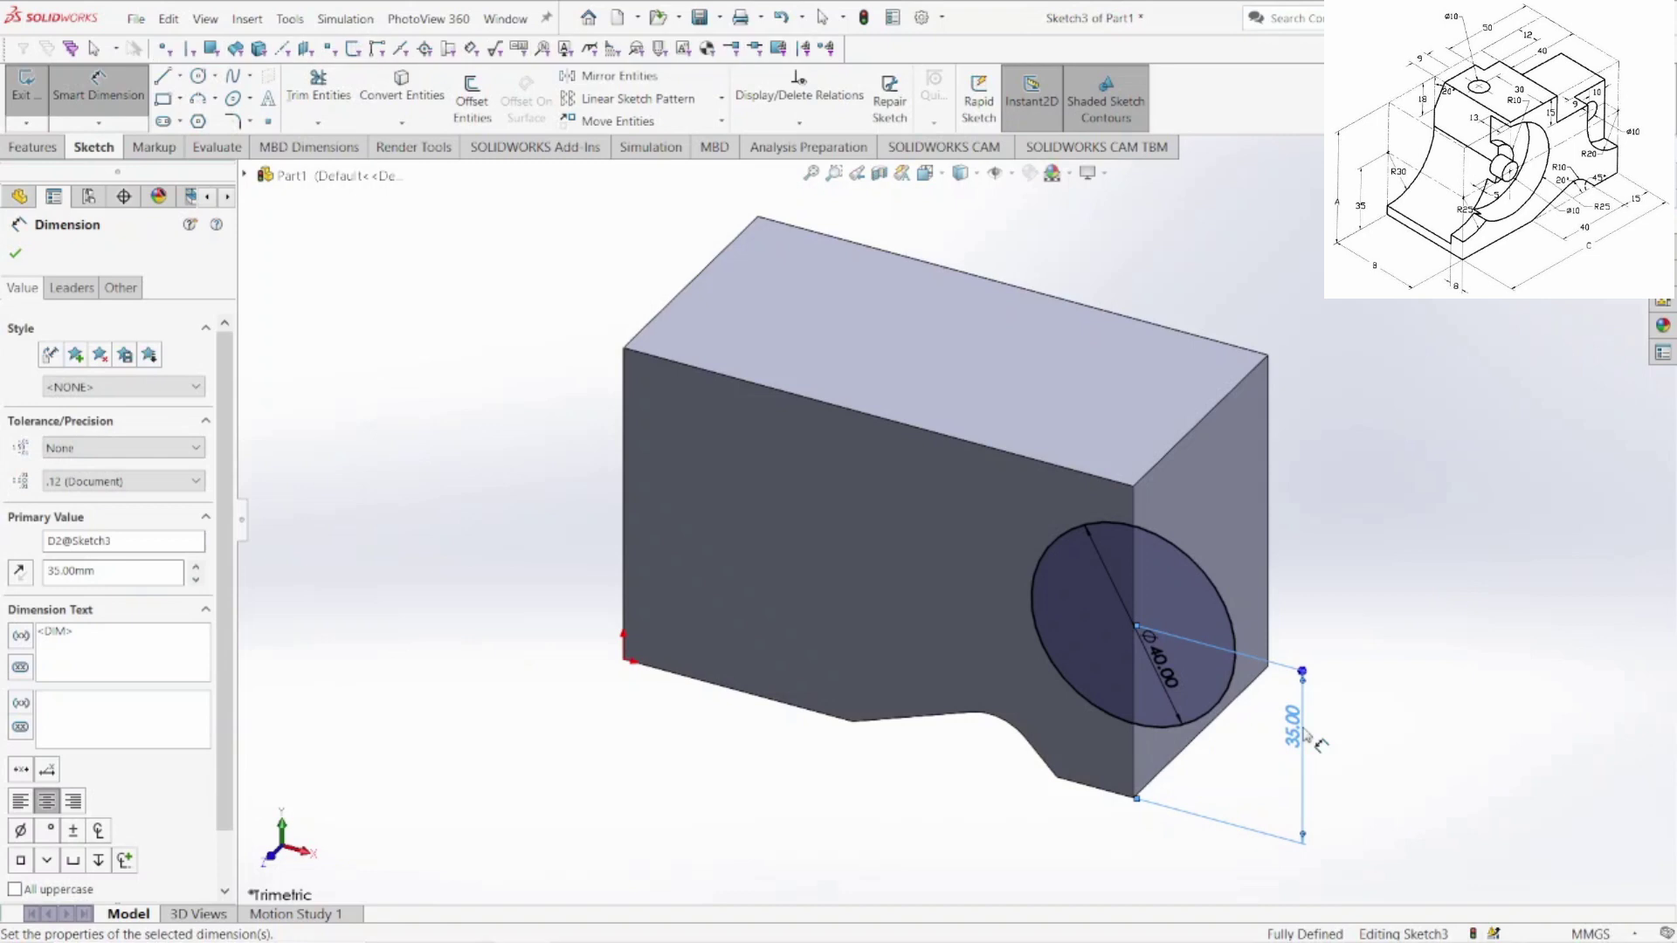
pyautogui.press('space')
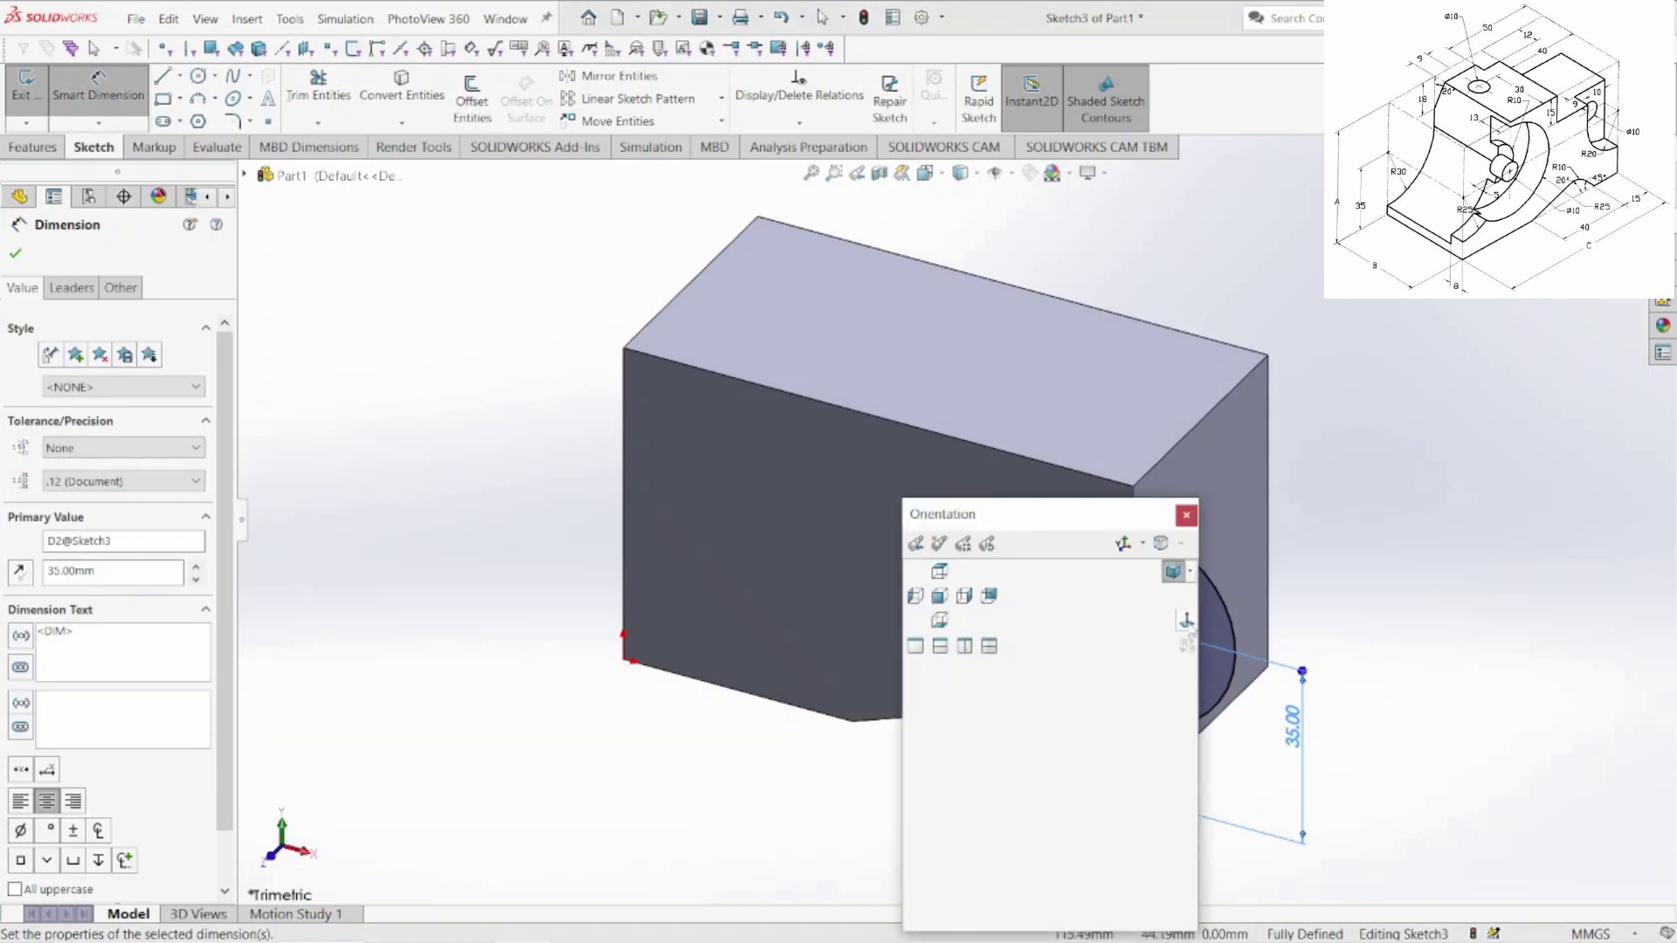
# - View the sketch Normal To and draw lines from the circle up to the top edge and down the right edge
pyautogui.click(1186, 621)
pyautogui.click(163, 77)
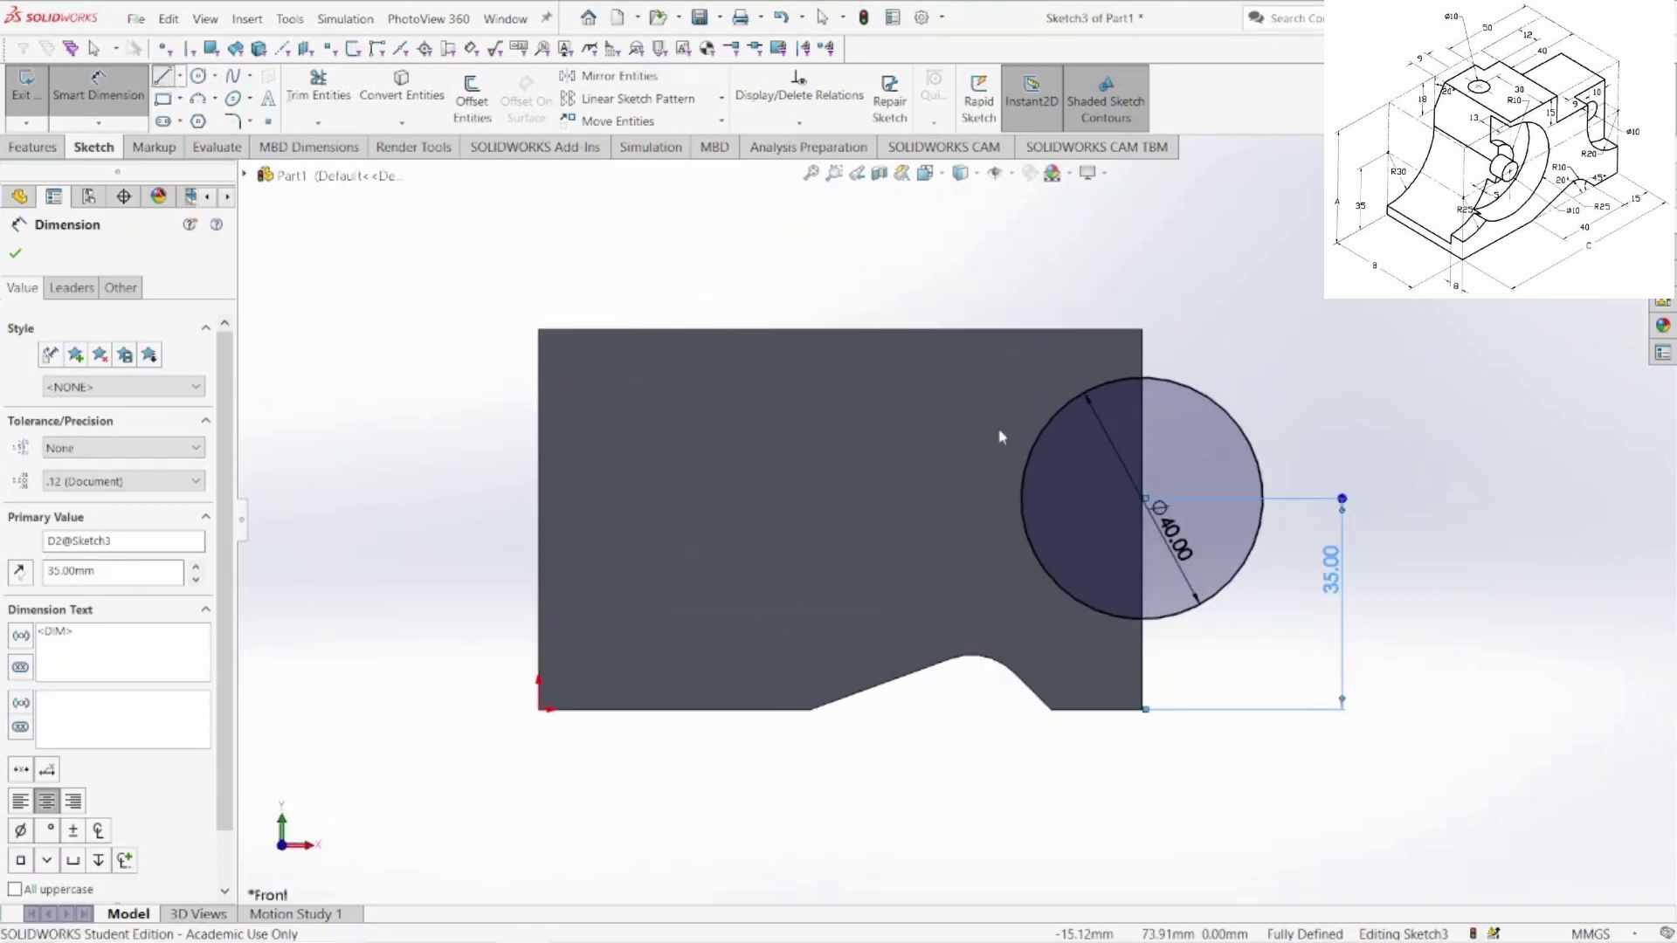
pyautogui.click(1023, 499)
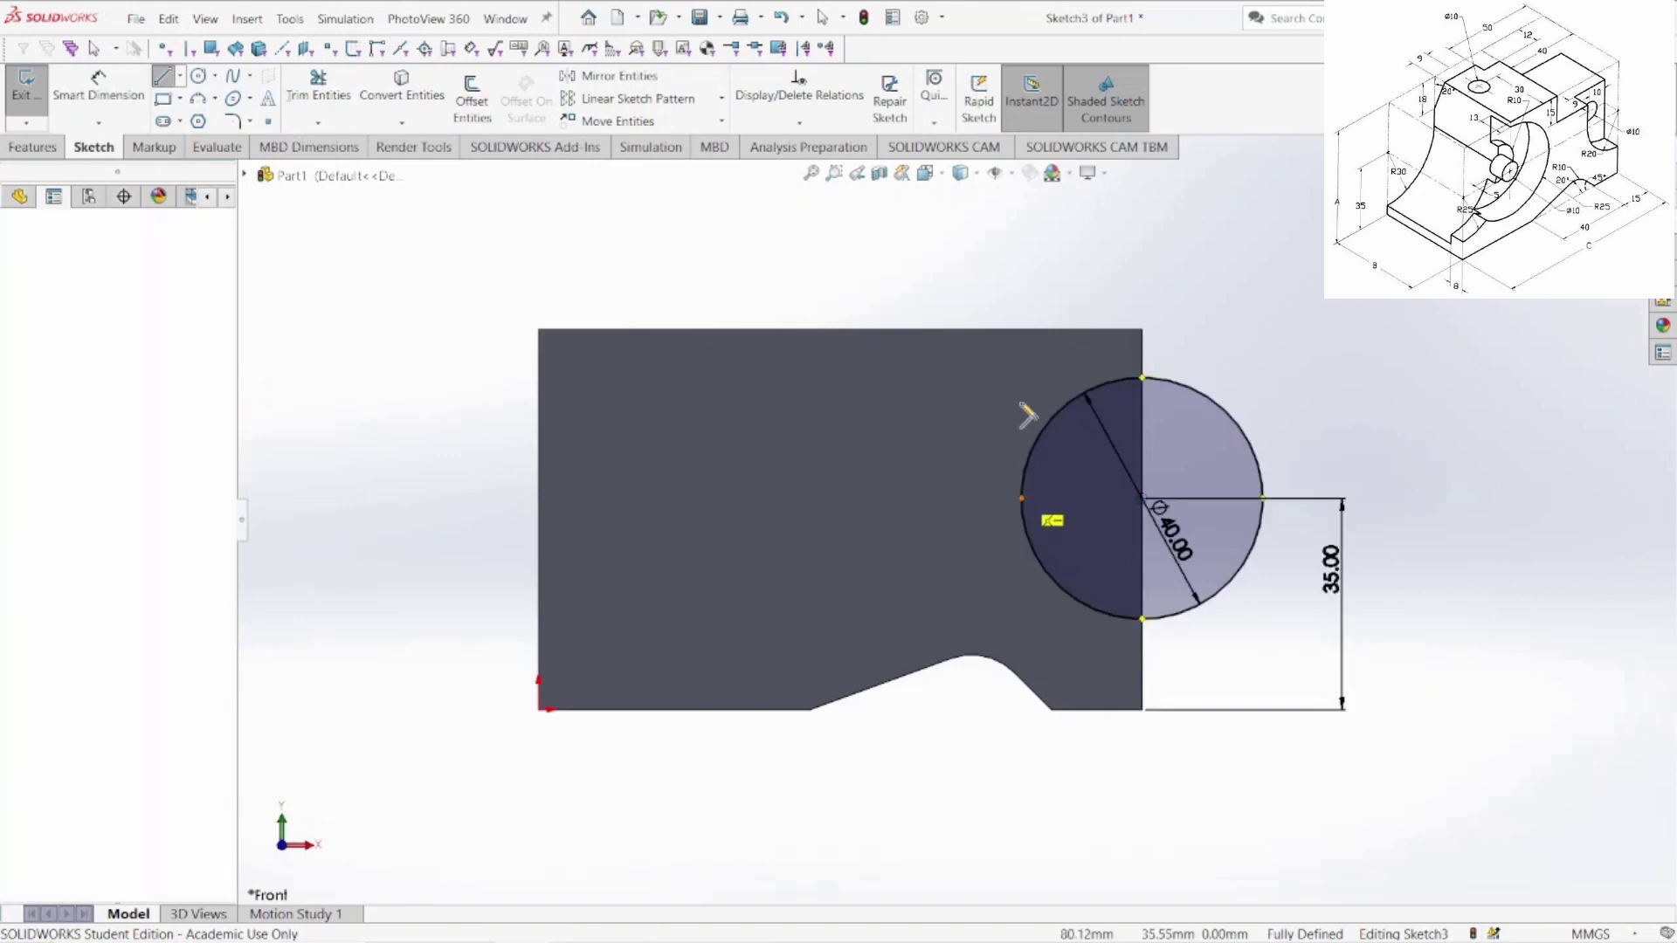
pyautogui.click(1023, 330)
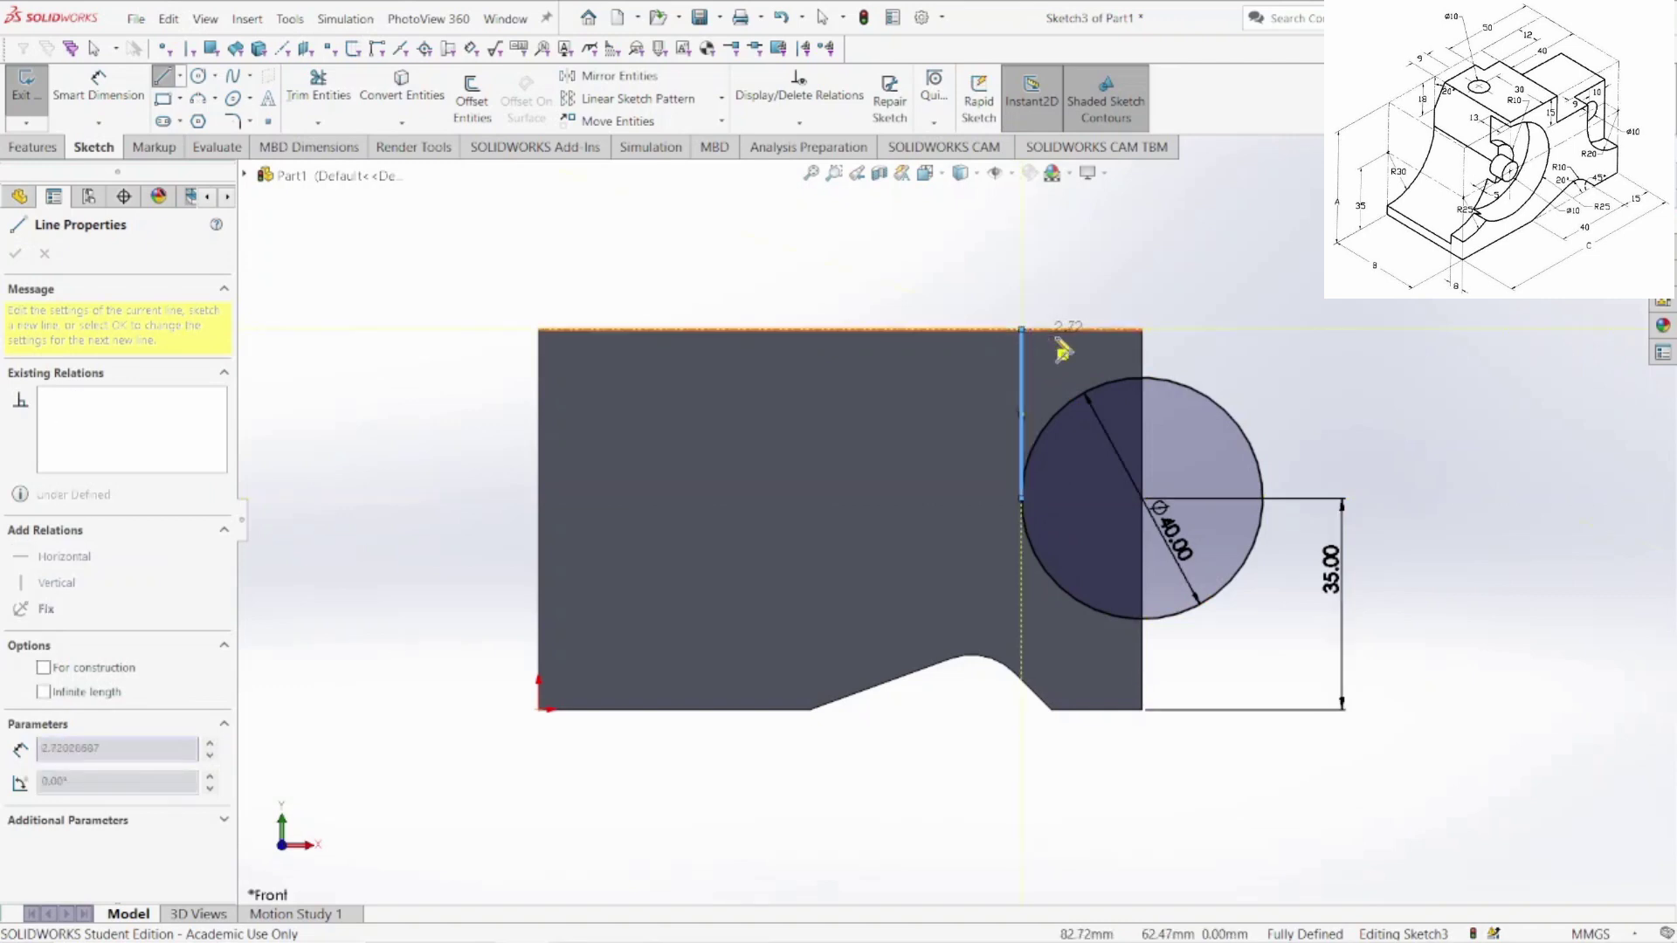
pyautogui.click(1143, 330)
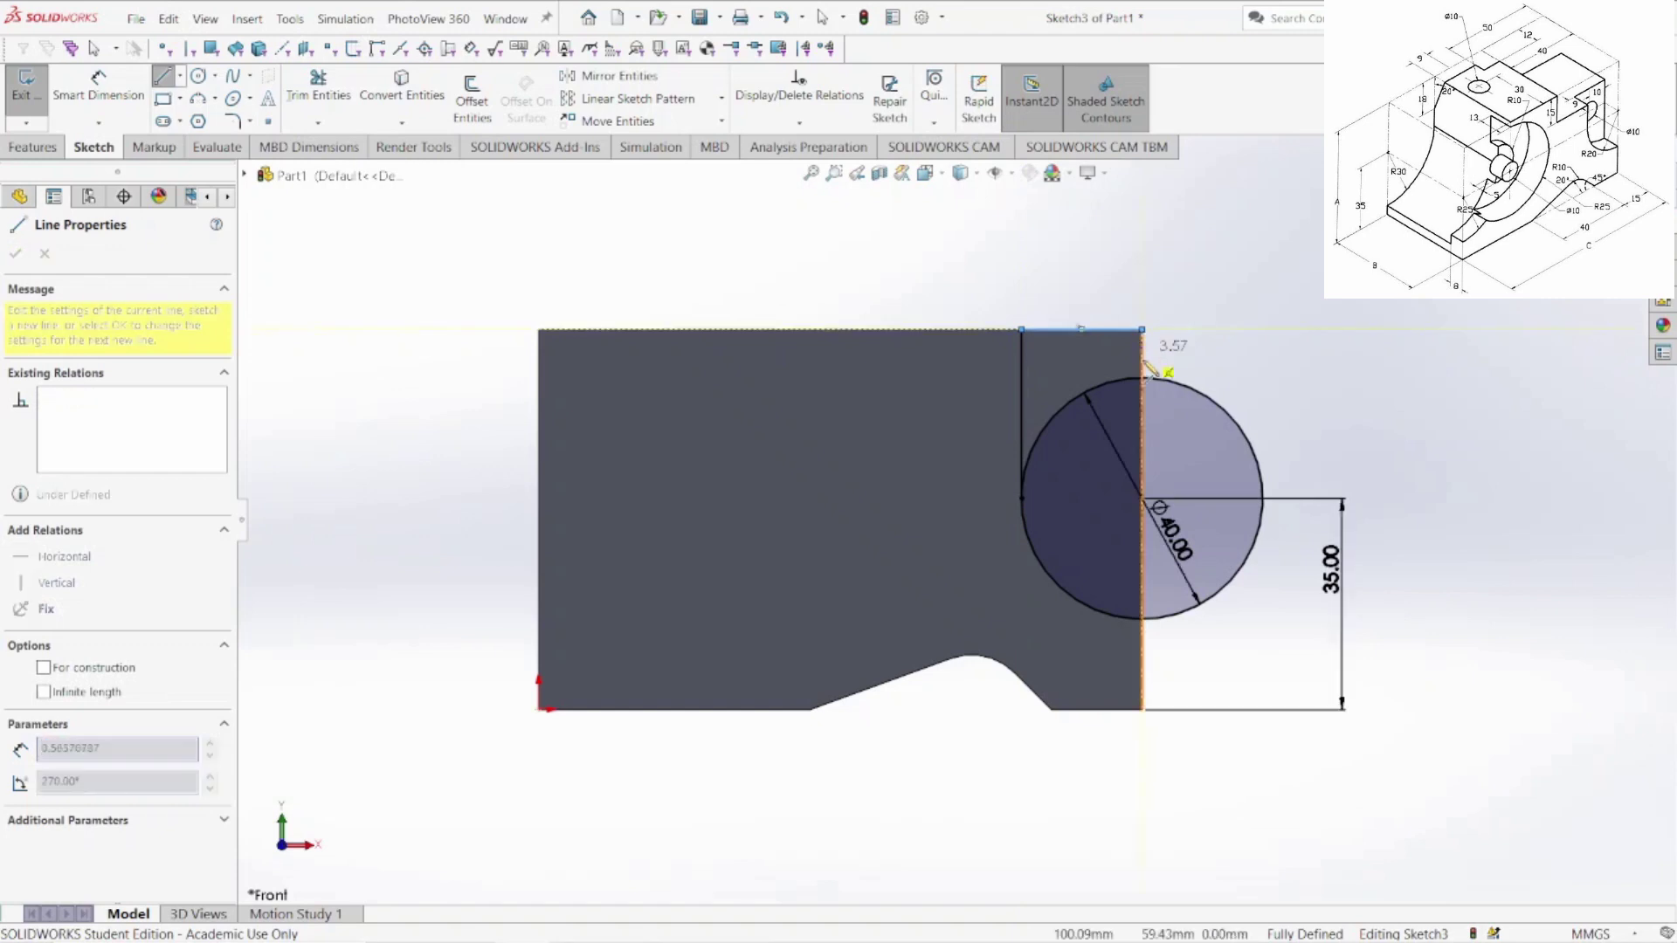
pyautogui.click(1142, 619)
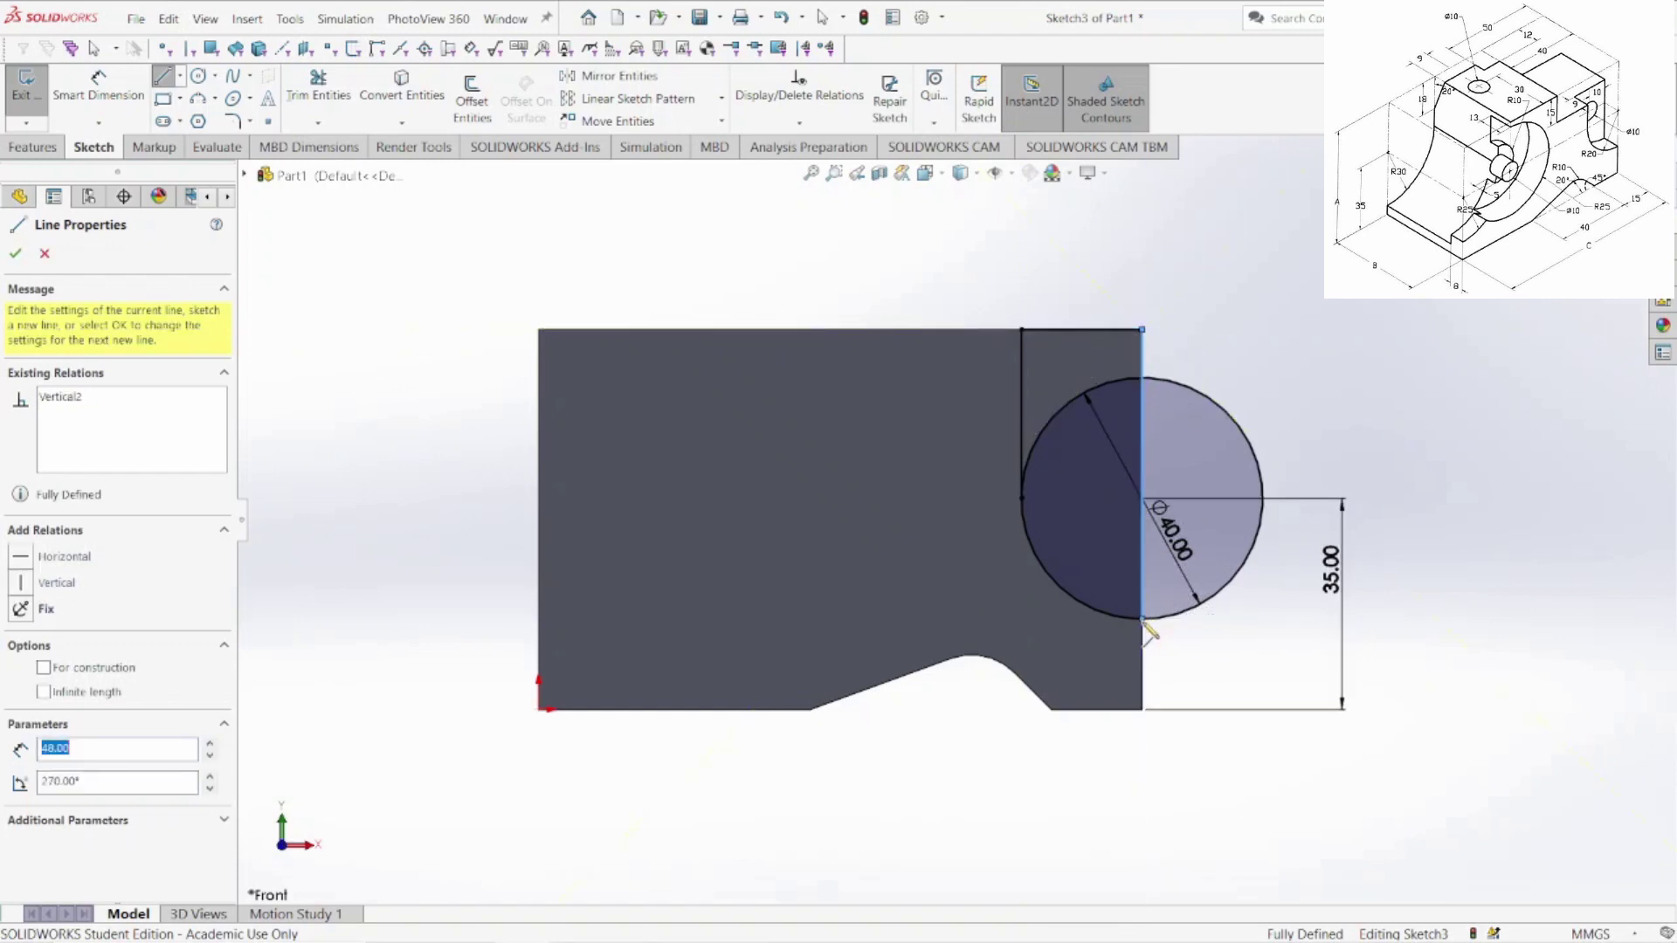
pyautogui.press('Escape')
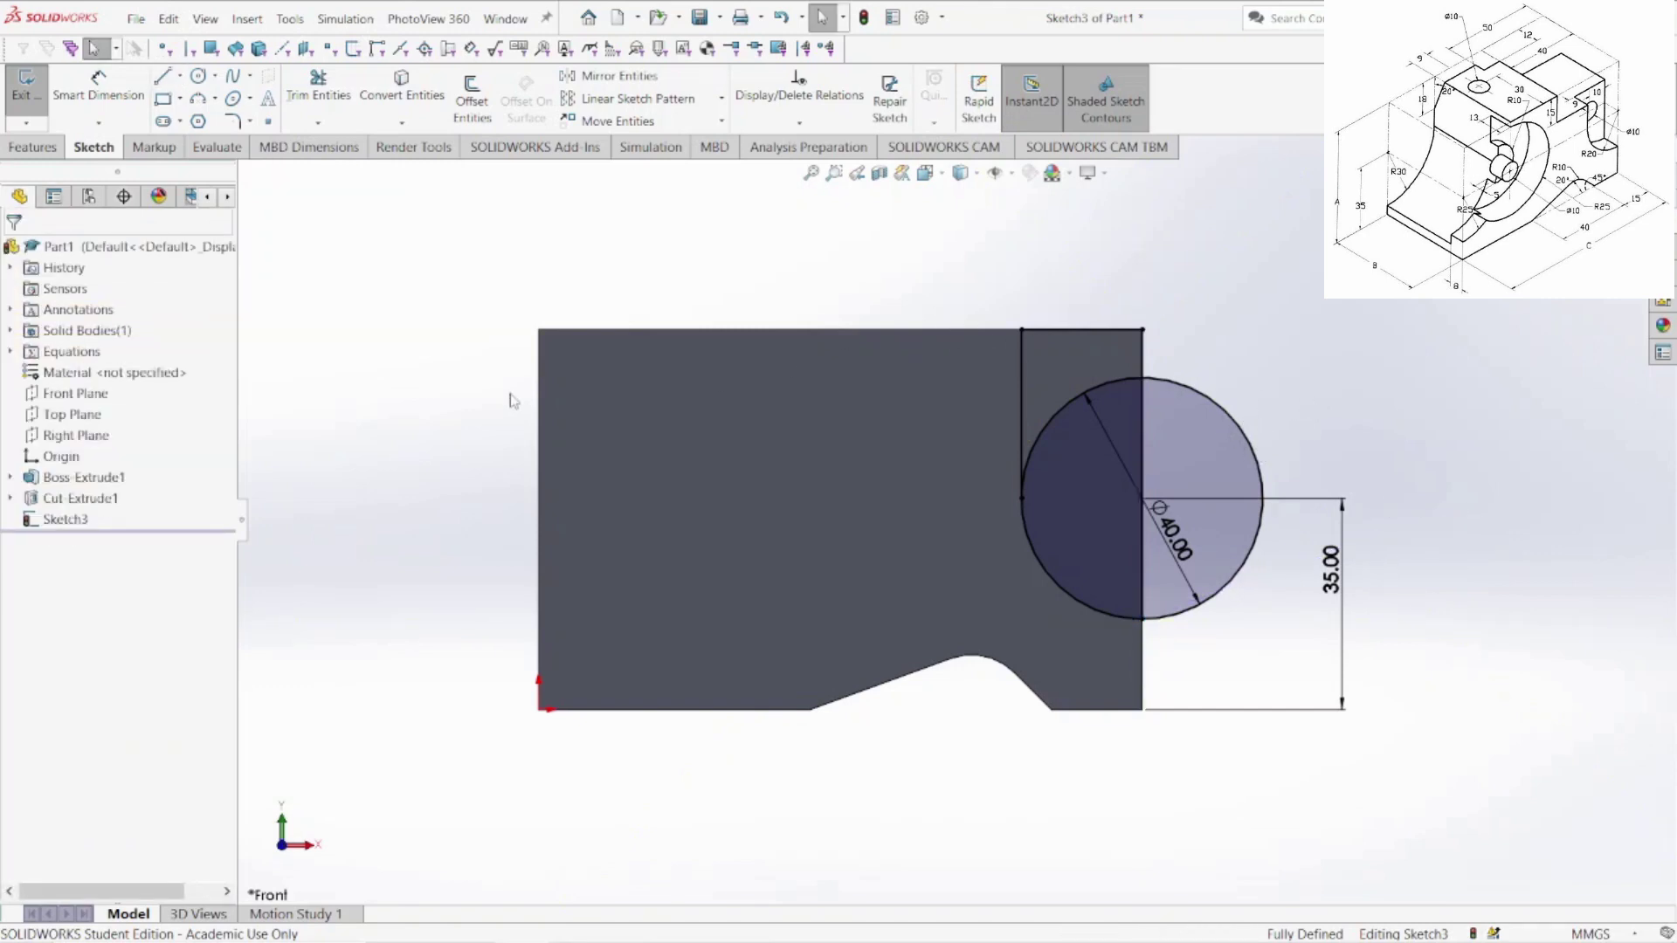
# - Power Trim the circle's unwanted arcs to leave the rounded-corner profile
pyautogui.click(318, 88)
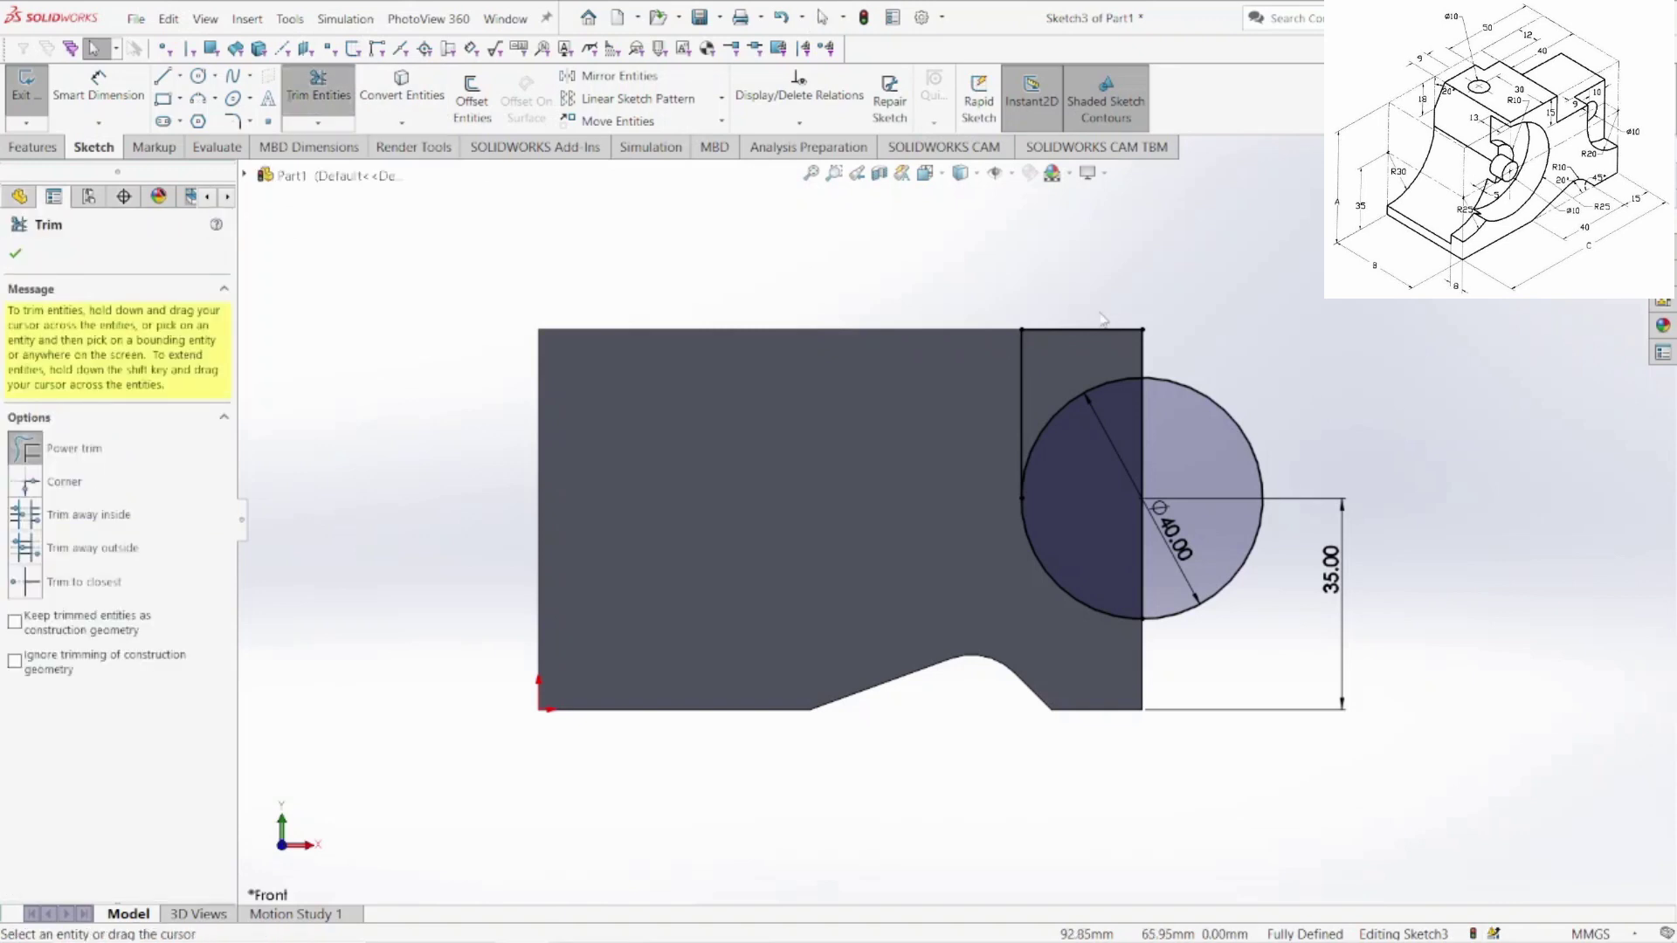
pyautogui.moveTo(1235, 353); pyautogui.dragTo(1215, 428)
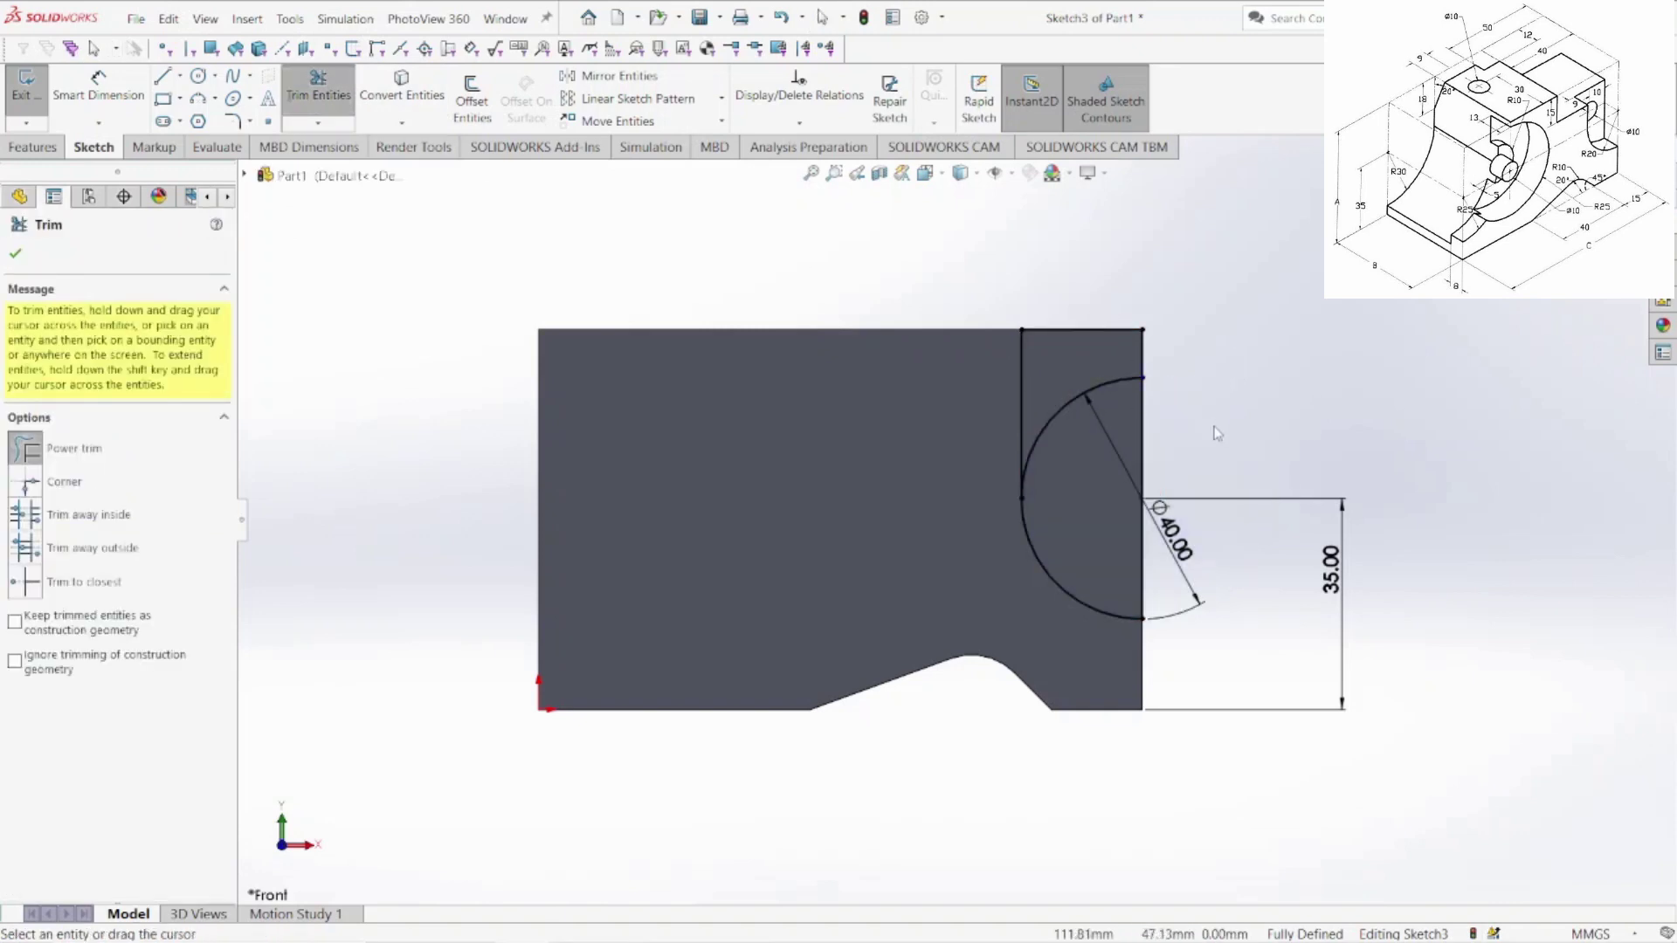
pyautogui.moveTo(1064, 403); pyautogui.dragTo(1067, 379)
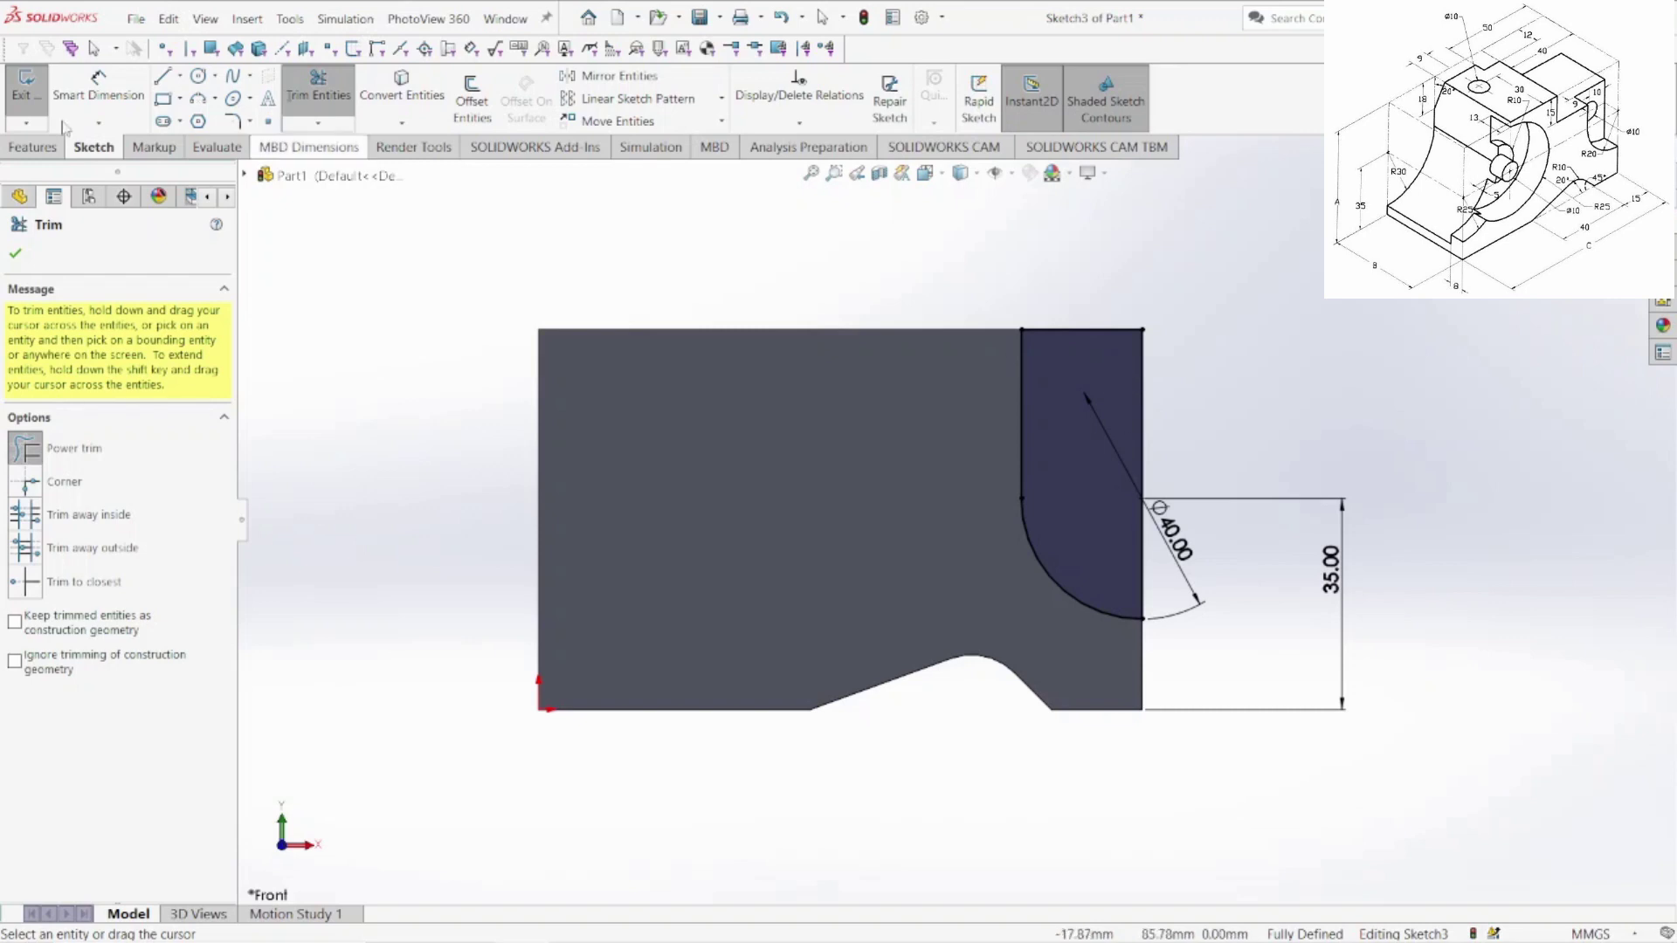
pyautogui.click(26, 149)
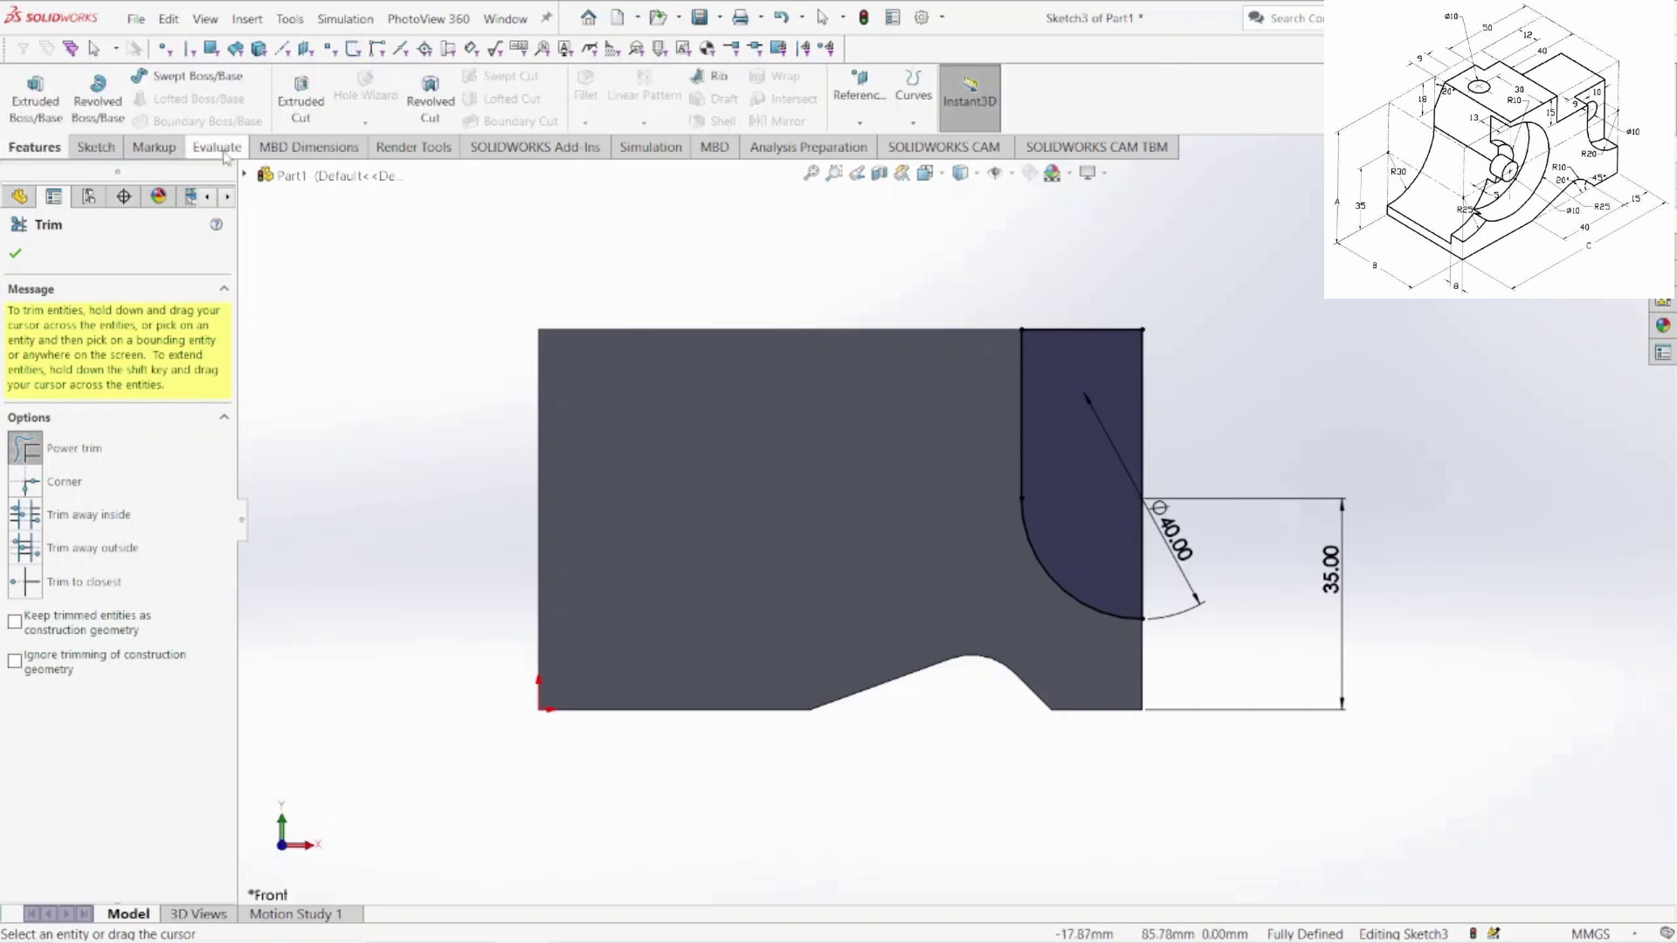
# - Extruded-cut the profile 9 mm Blind and orbit to inspect the recess
pyautogui.click(301, 105)
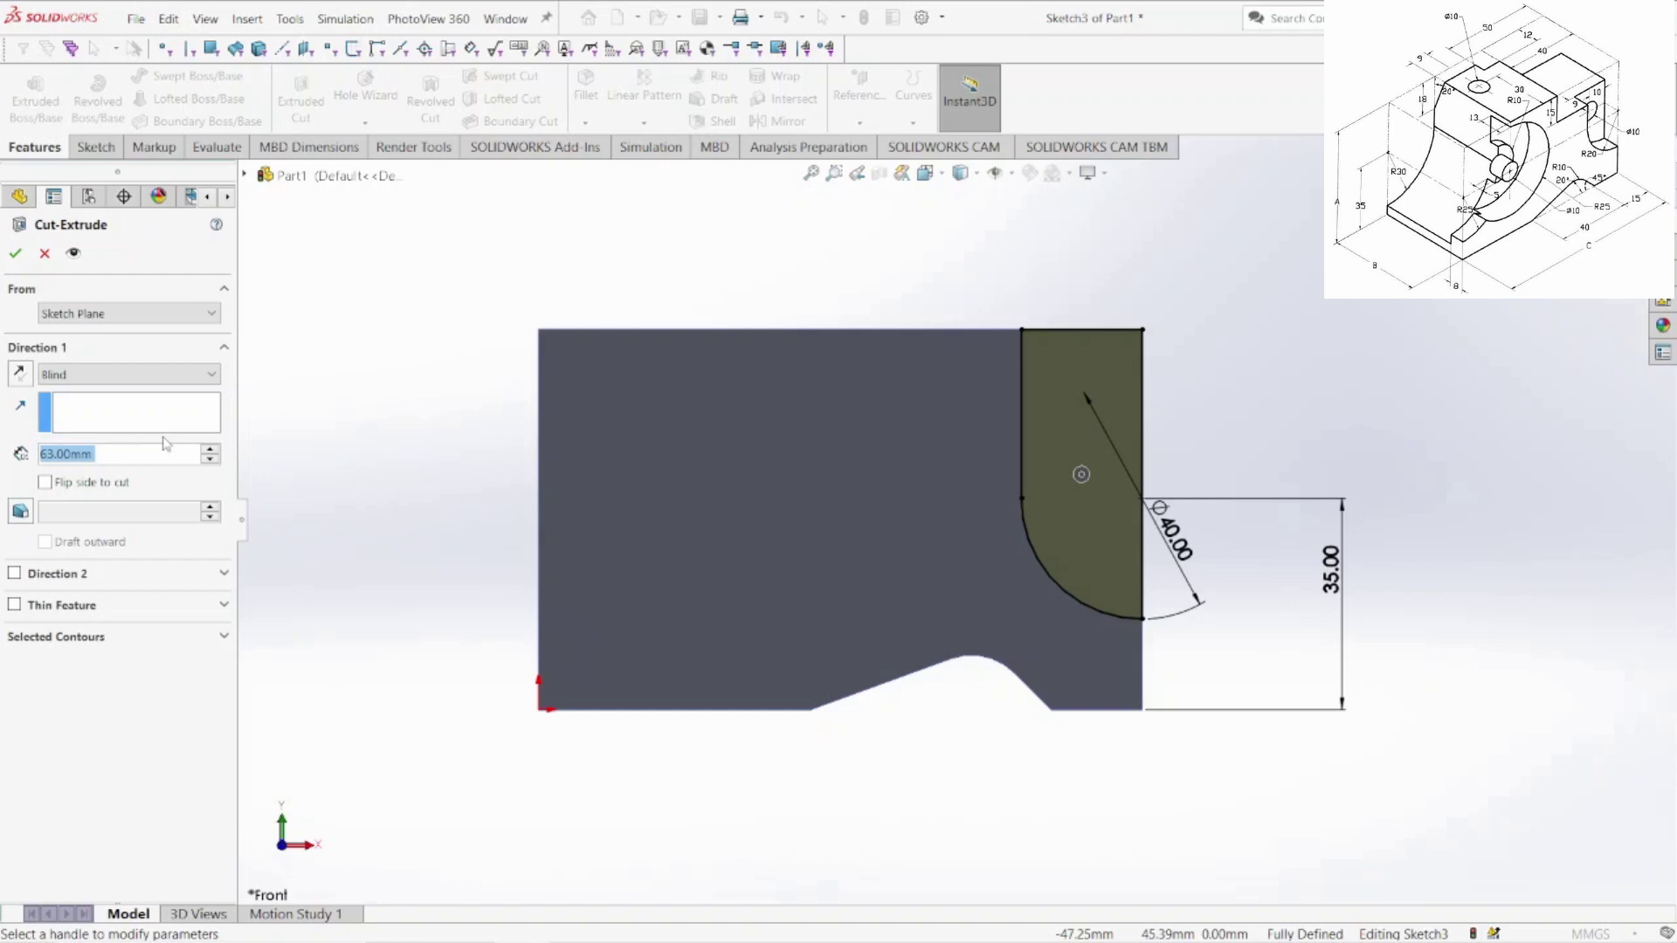
pyautogui.write('9')
pyautogui.press('Return')
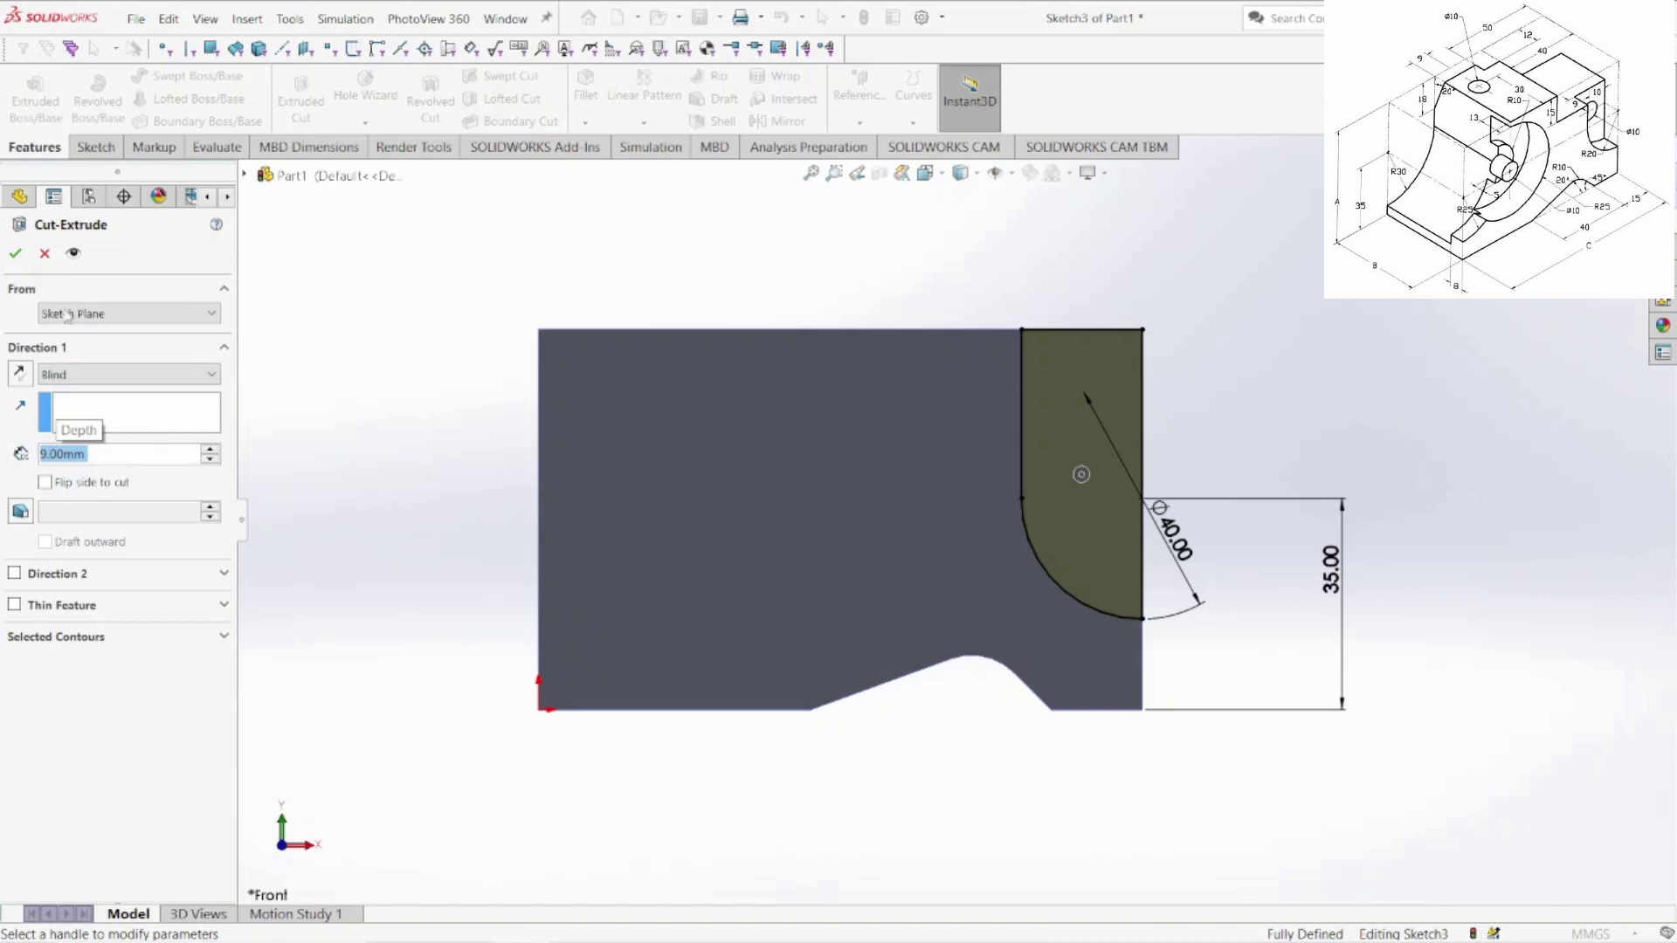
pyautogui.click(15, 253)
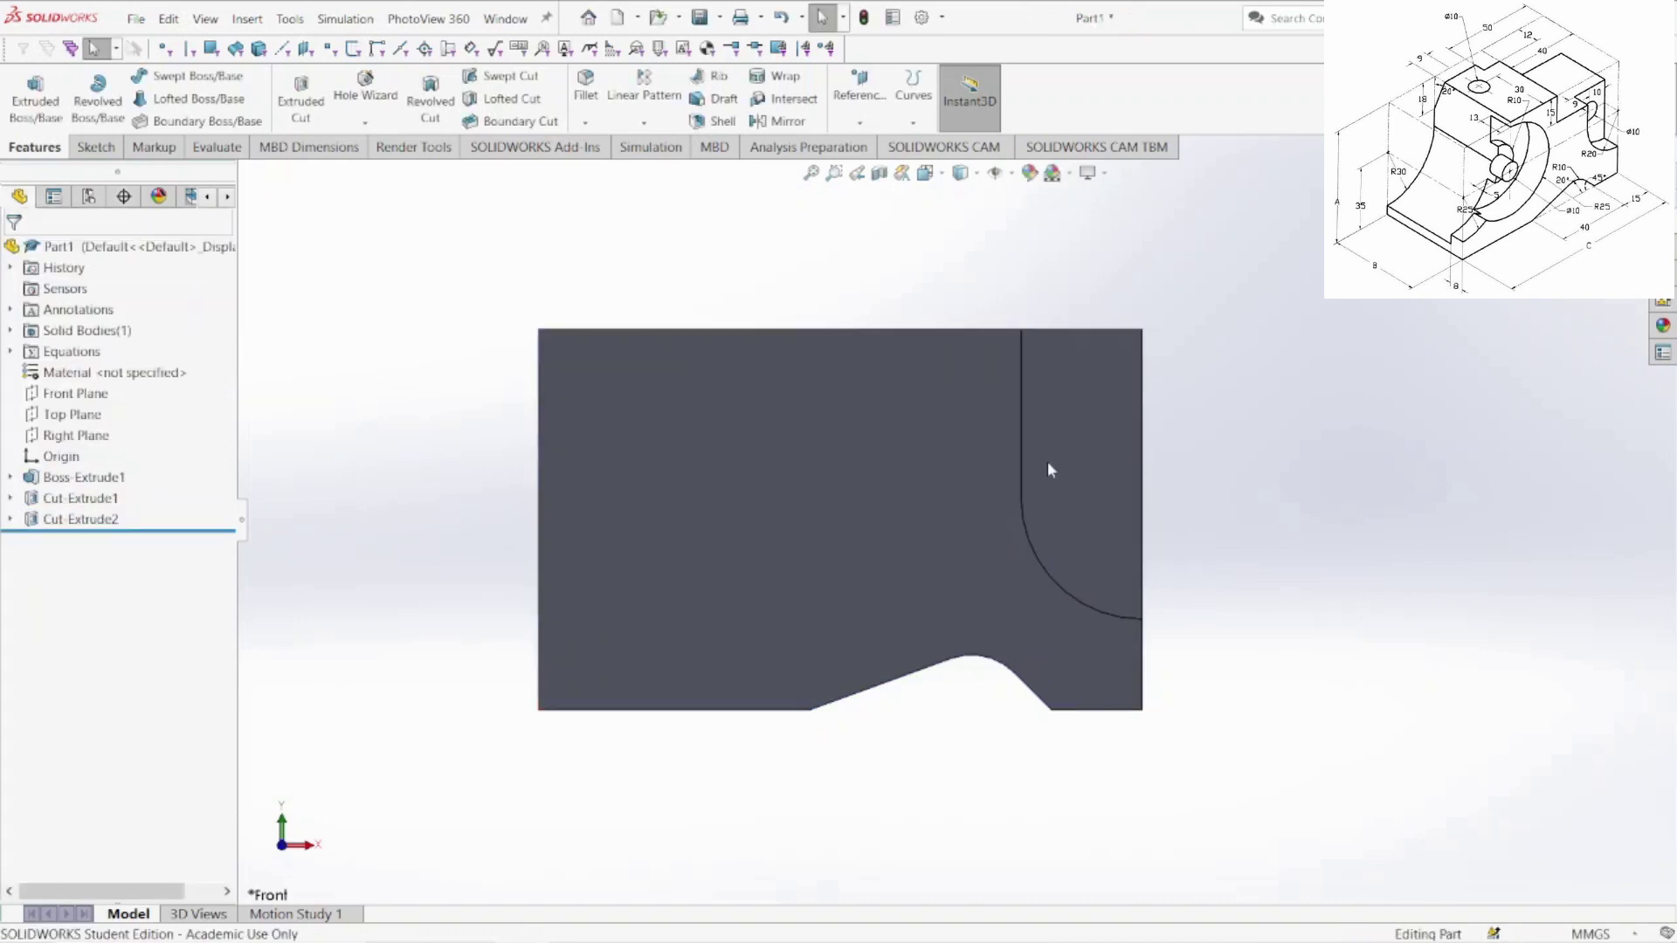
pyautogui.moveTo(1318, 422); pyautogui.dragTo(1298, 483, button='middle')
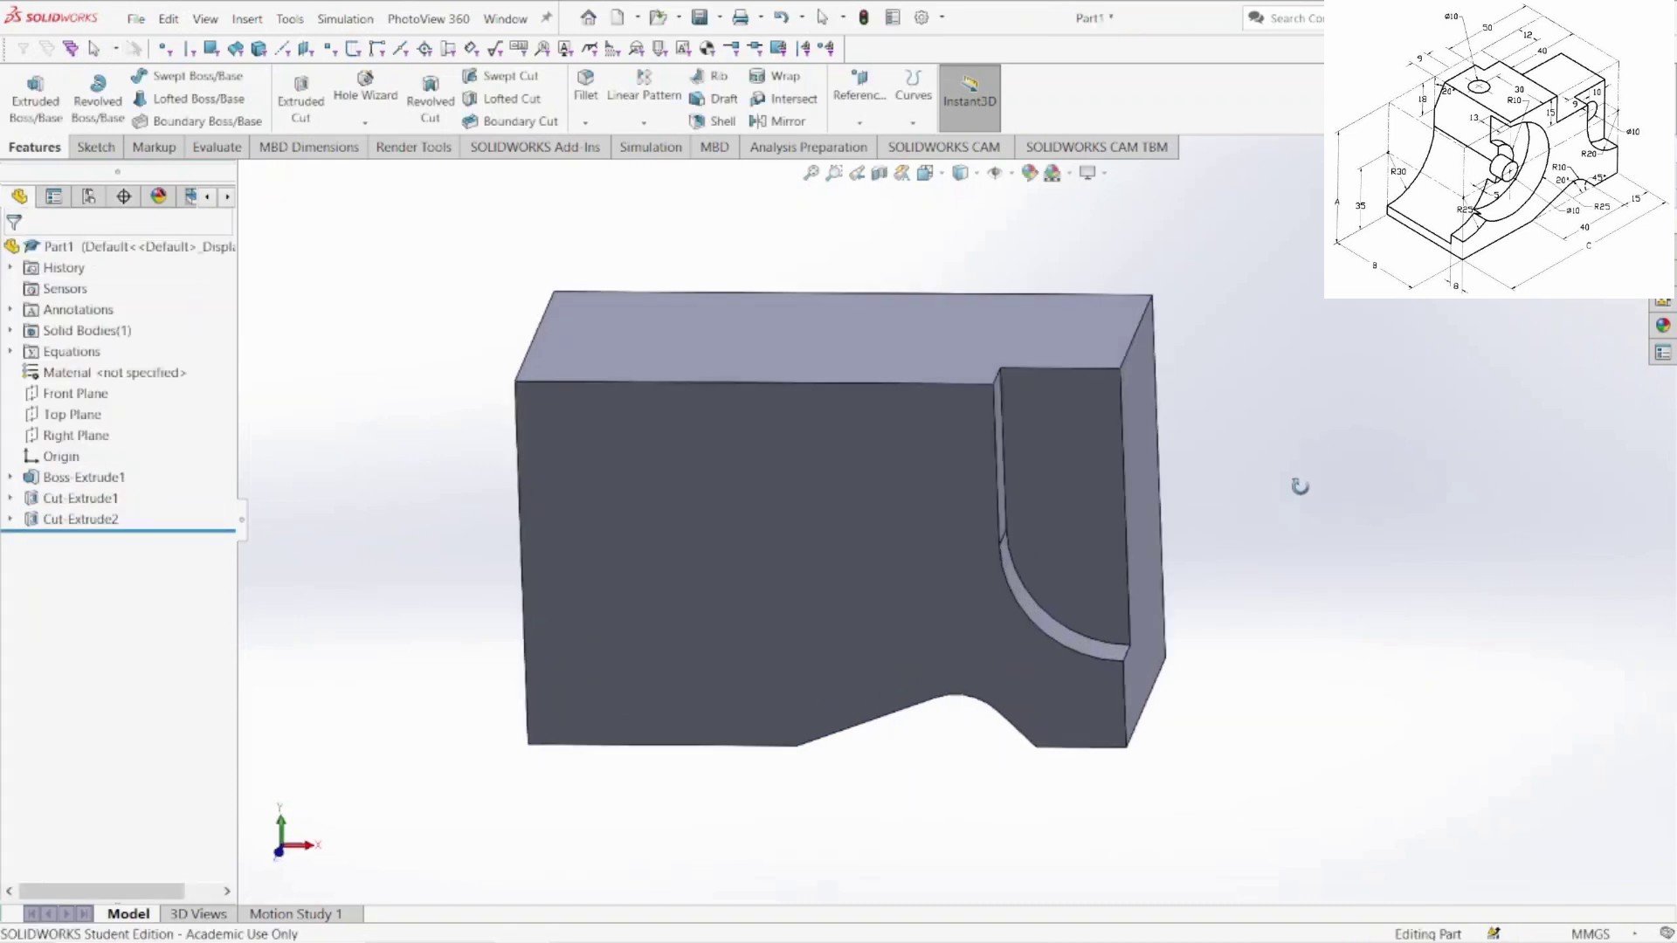
# - Start a sketch on the recessed side face and draw a circle on it
pyautogui.rightClick(1084, 501)
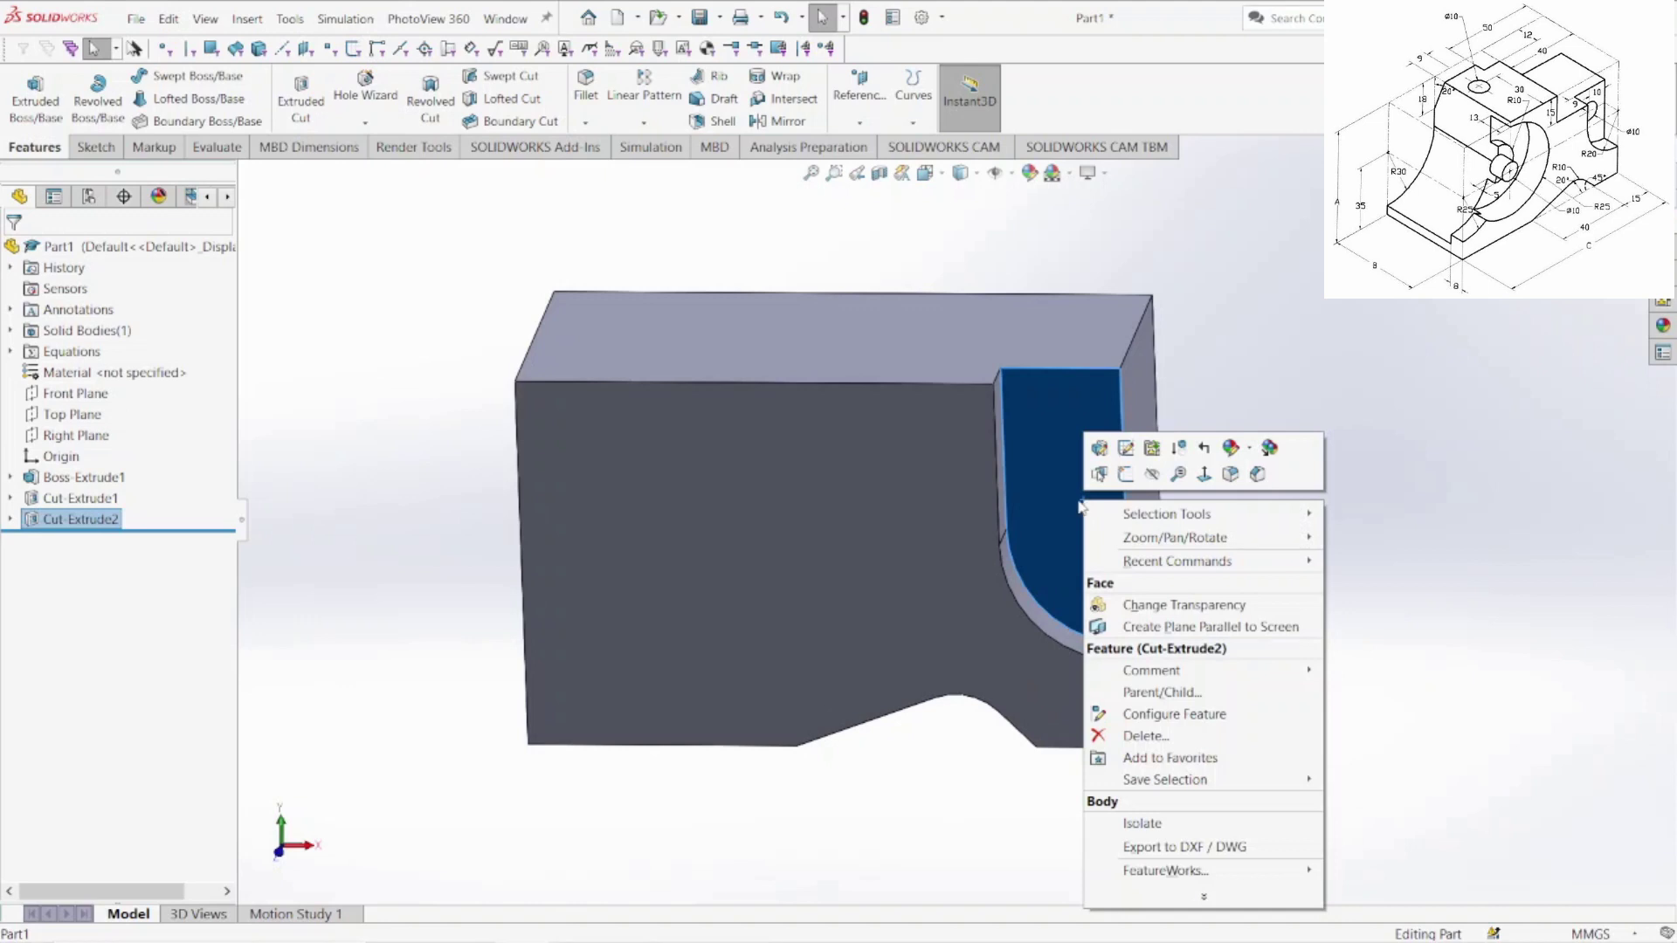
pyautogui.click(1125, 474)
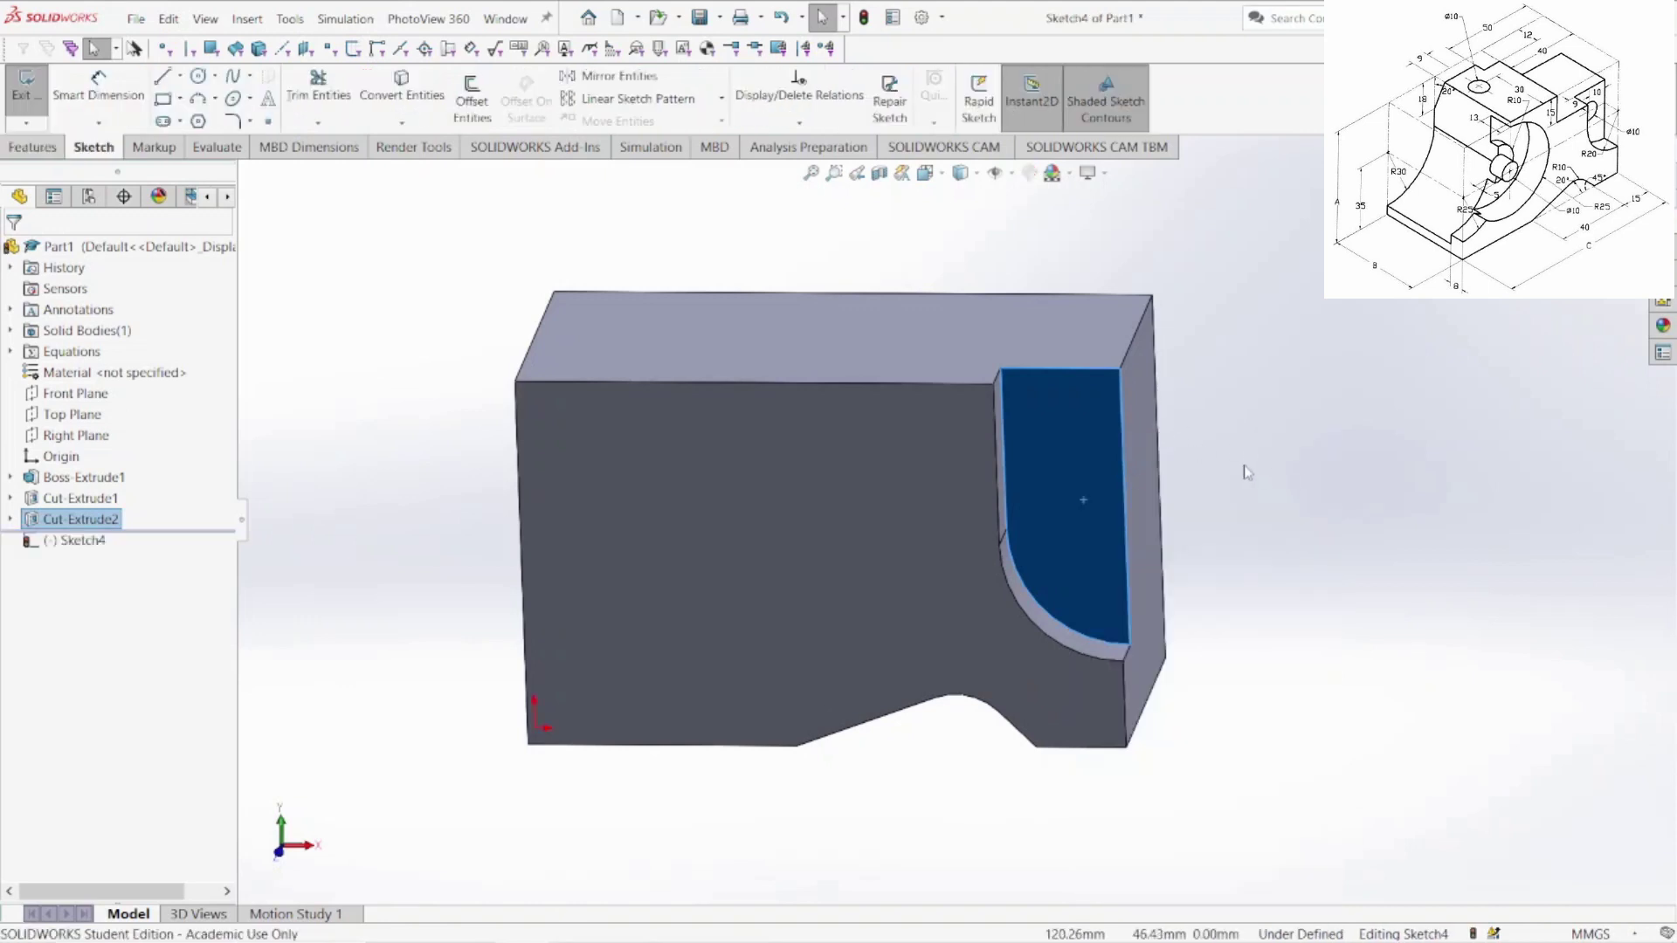
pyautogui.click(200, 76)
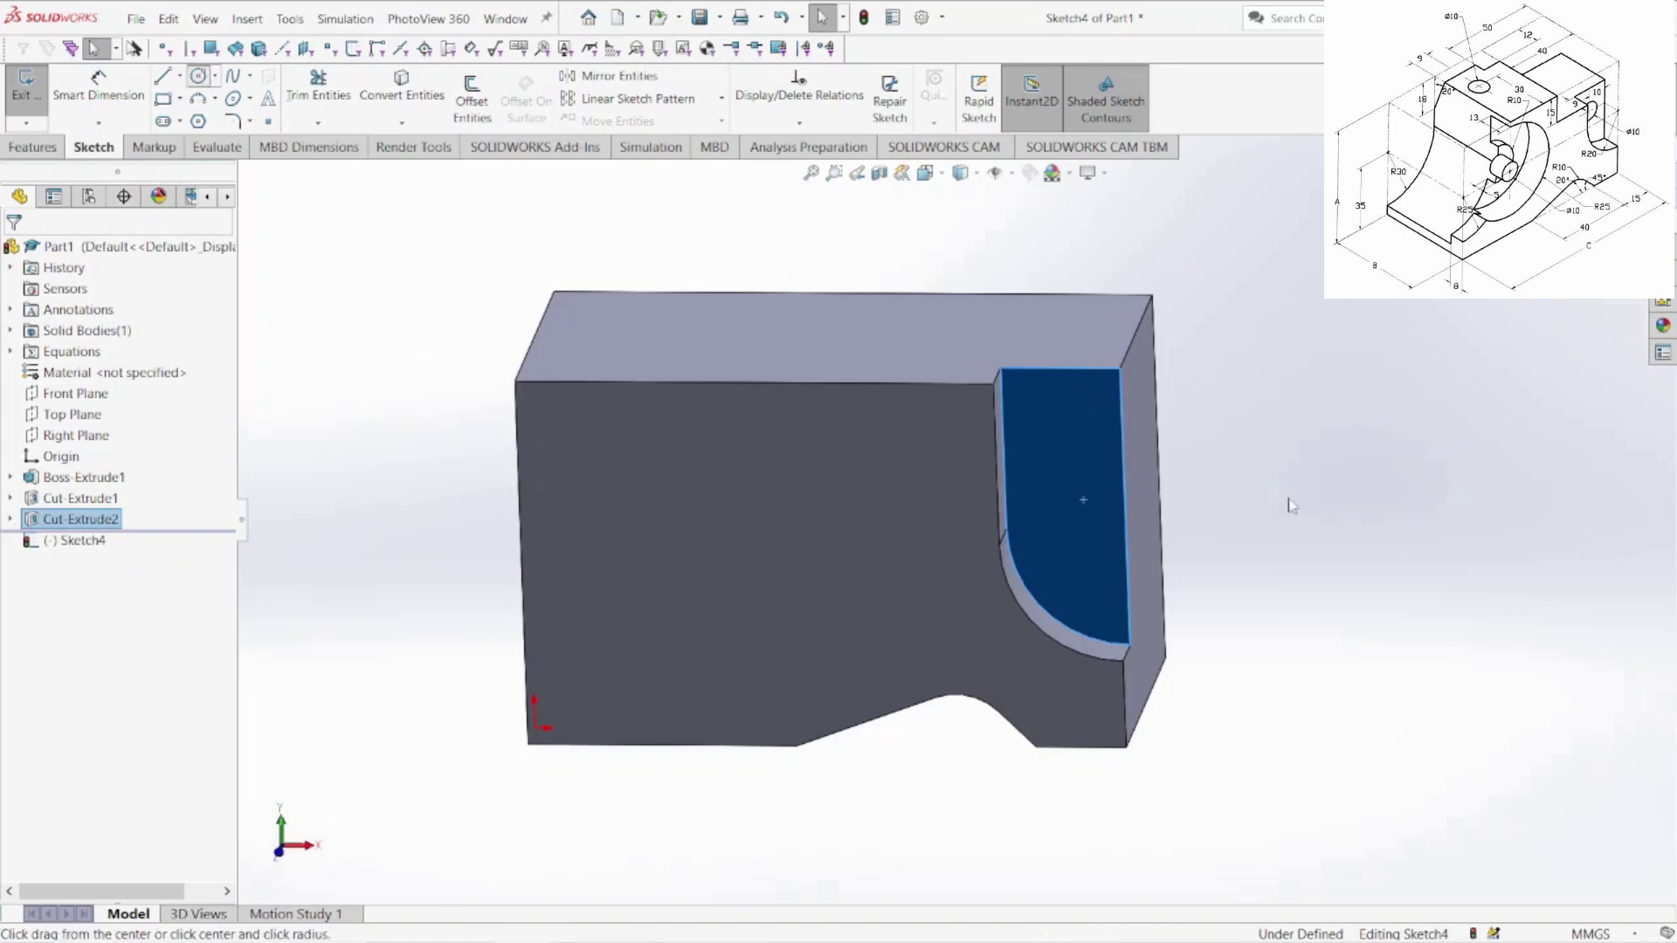
pyautogui.click(1064, 483)
pyautogui.click(1089, 528)
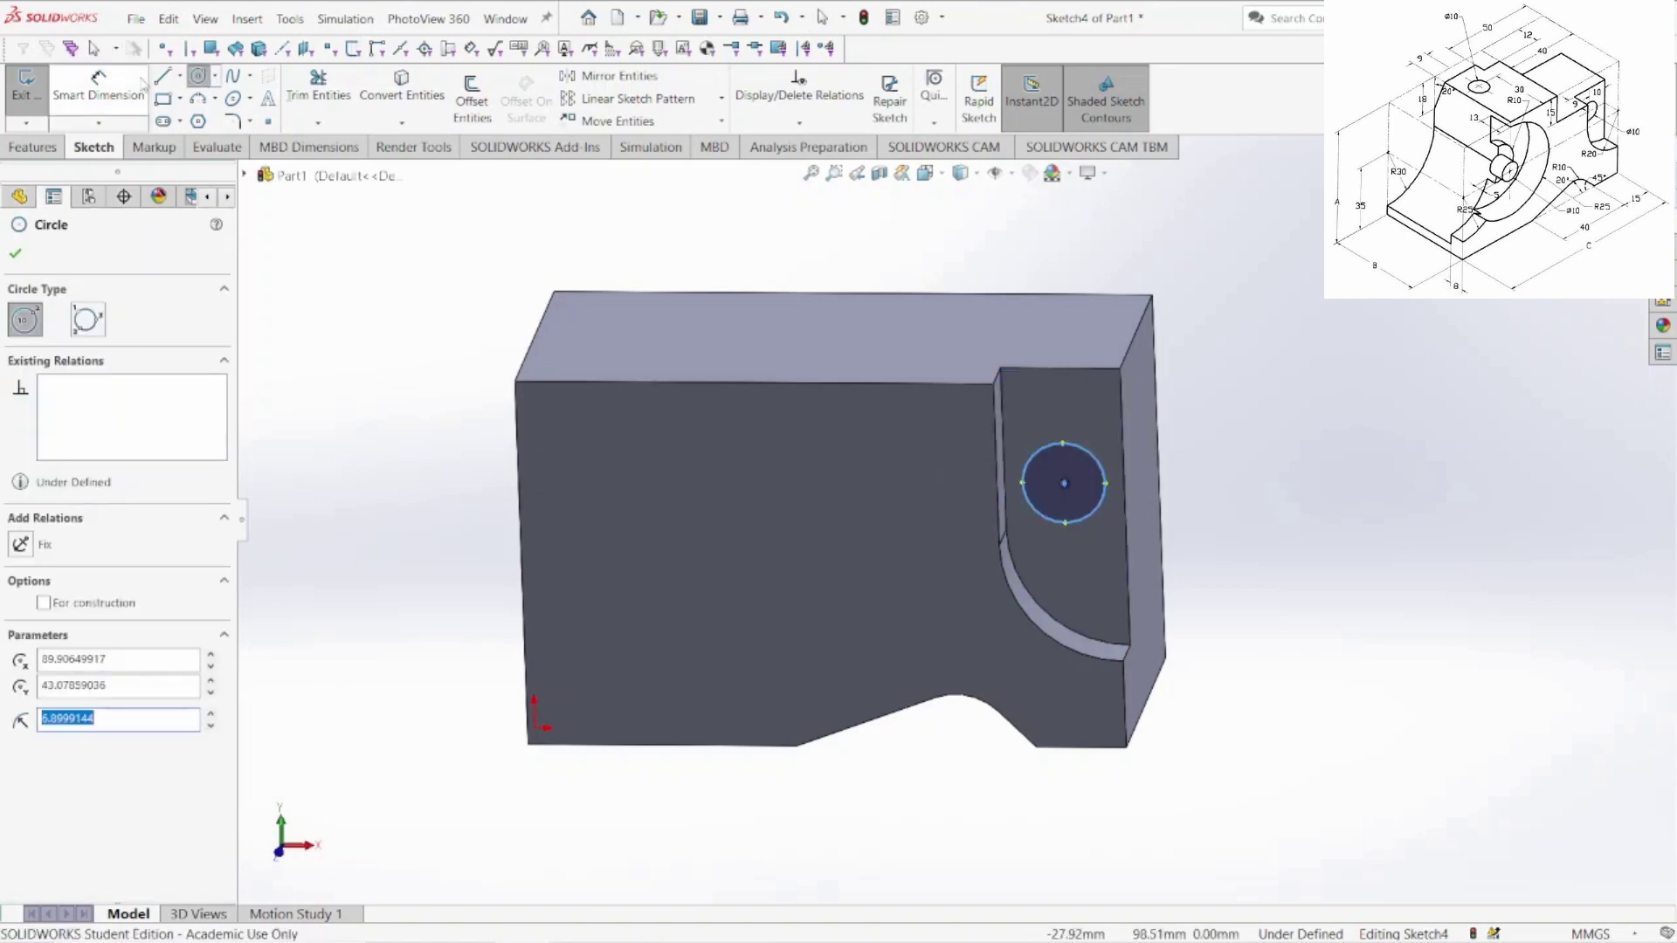
pyautogui.press('Escape')
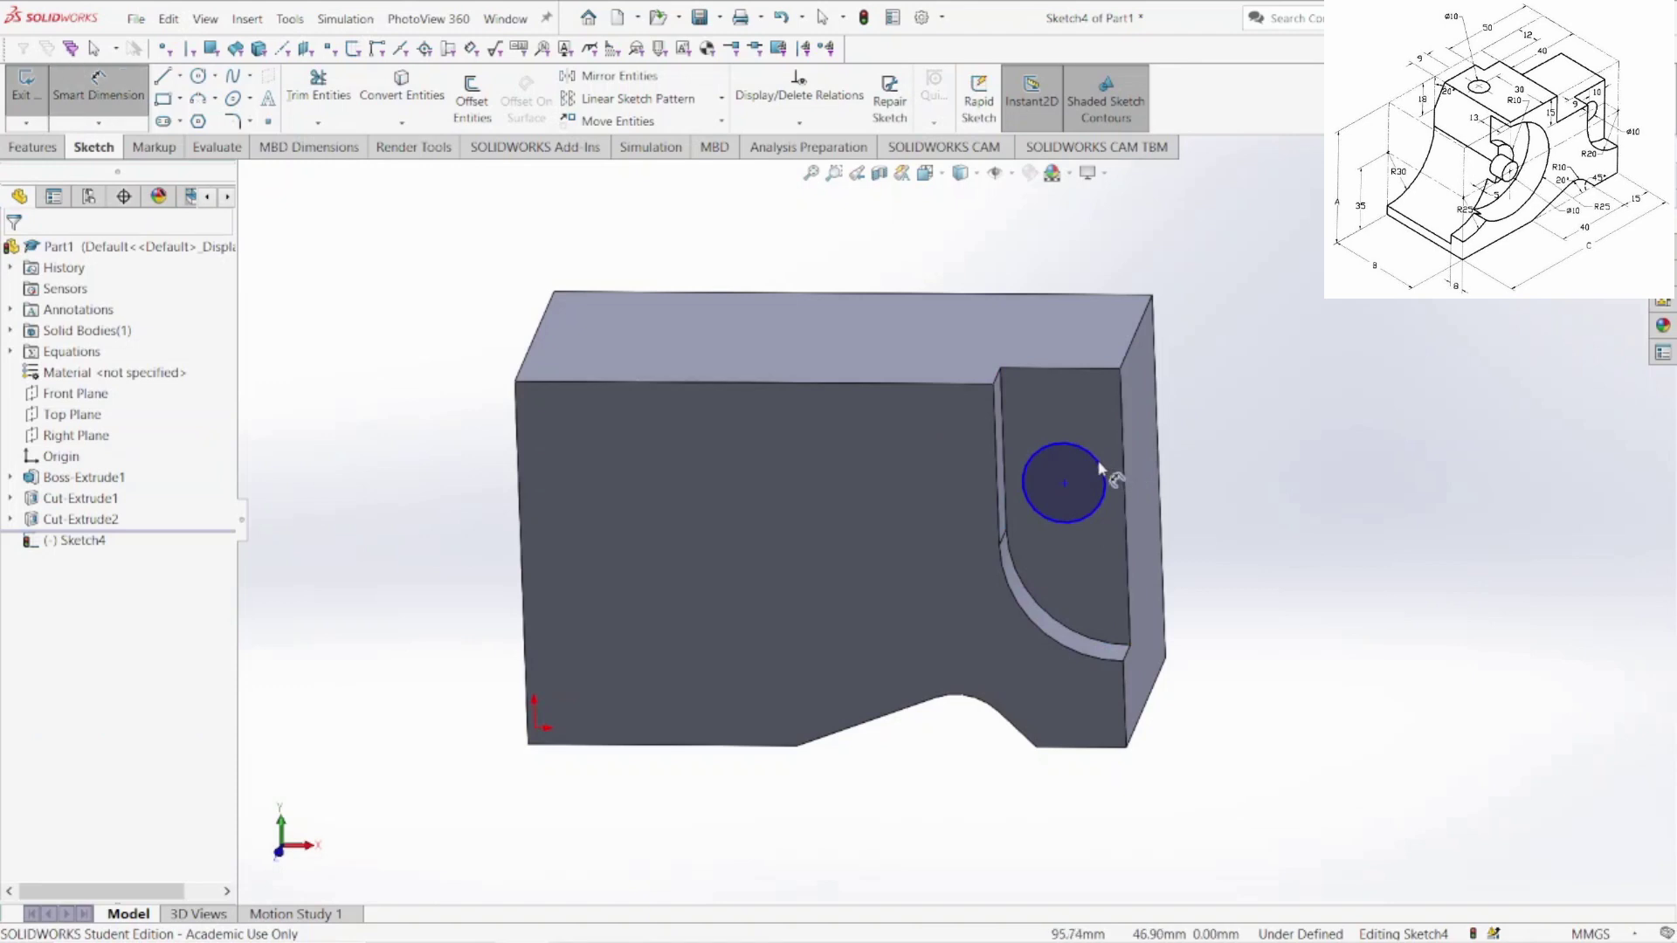
# - Dimension the circle's diameter to 10 mm
pyautogui.click(1099, 469)
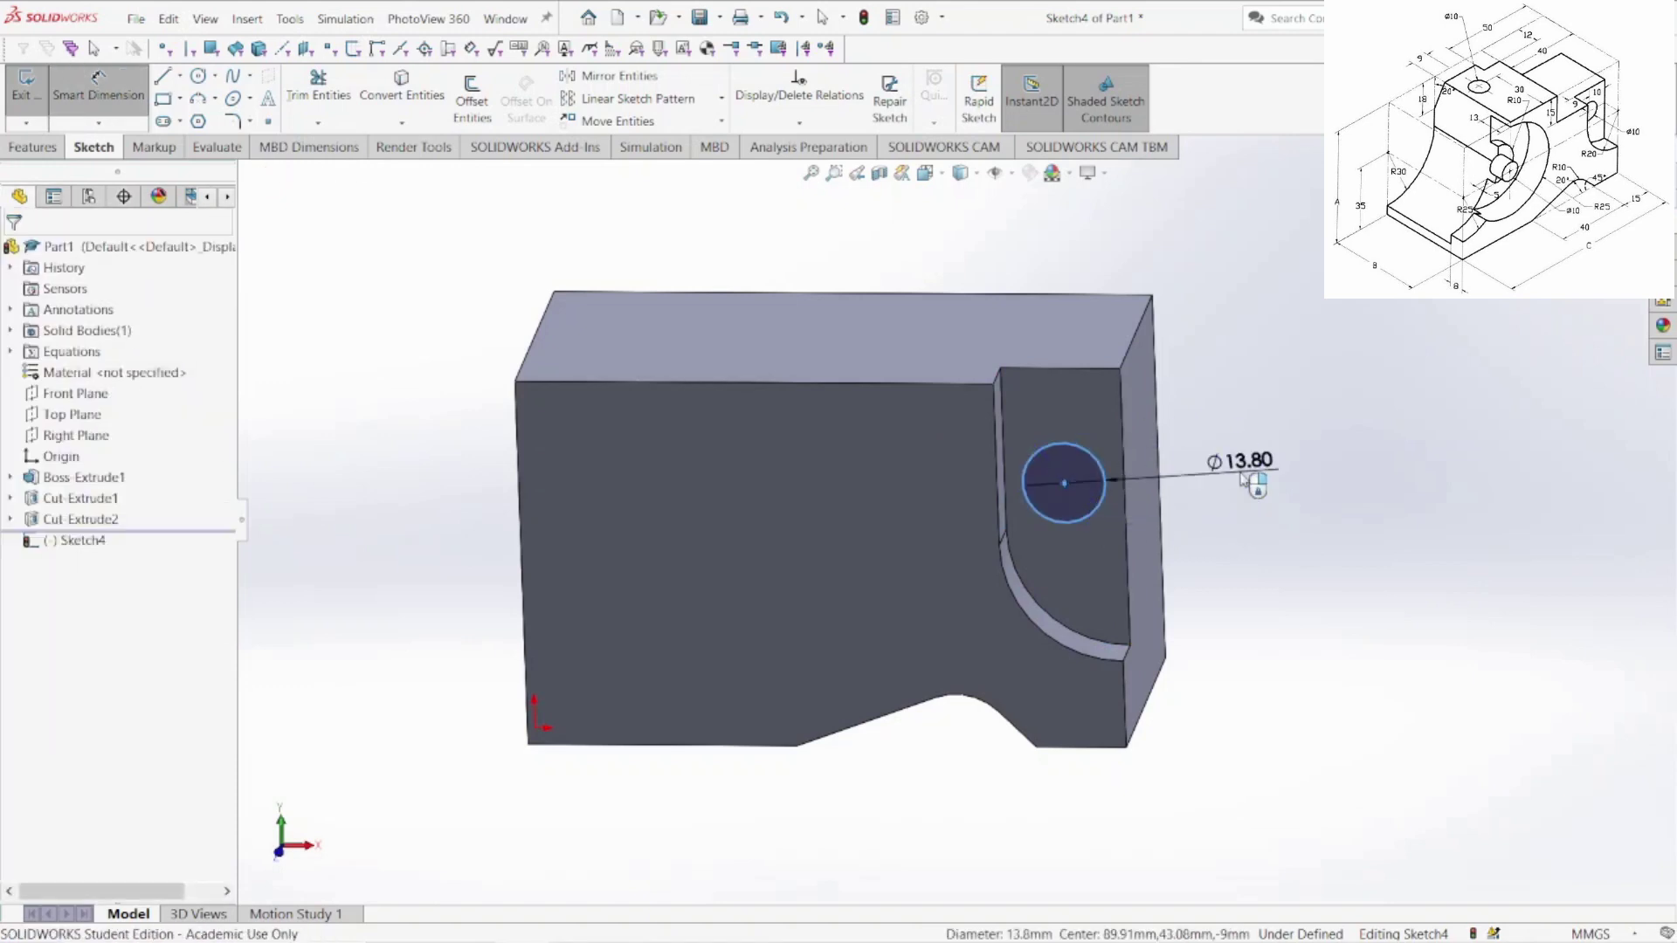
pyautogui.click(1244, 478)
pyautogui.write('100')
pyautogui.press('BackSpace')
pyautogui.press('Return')
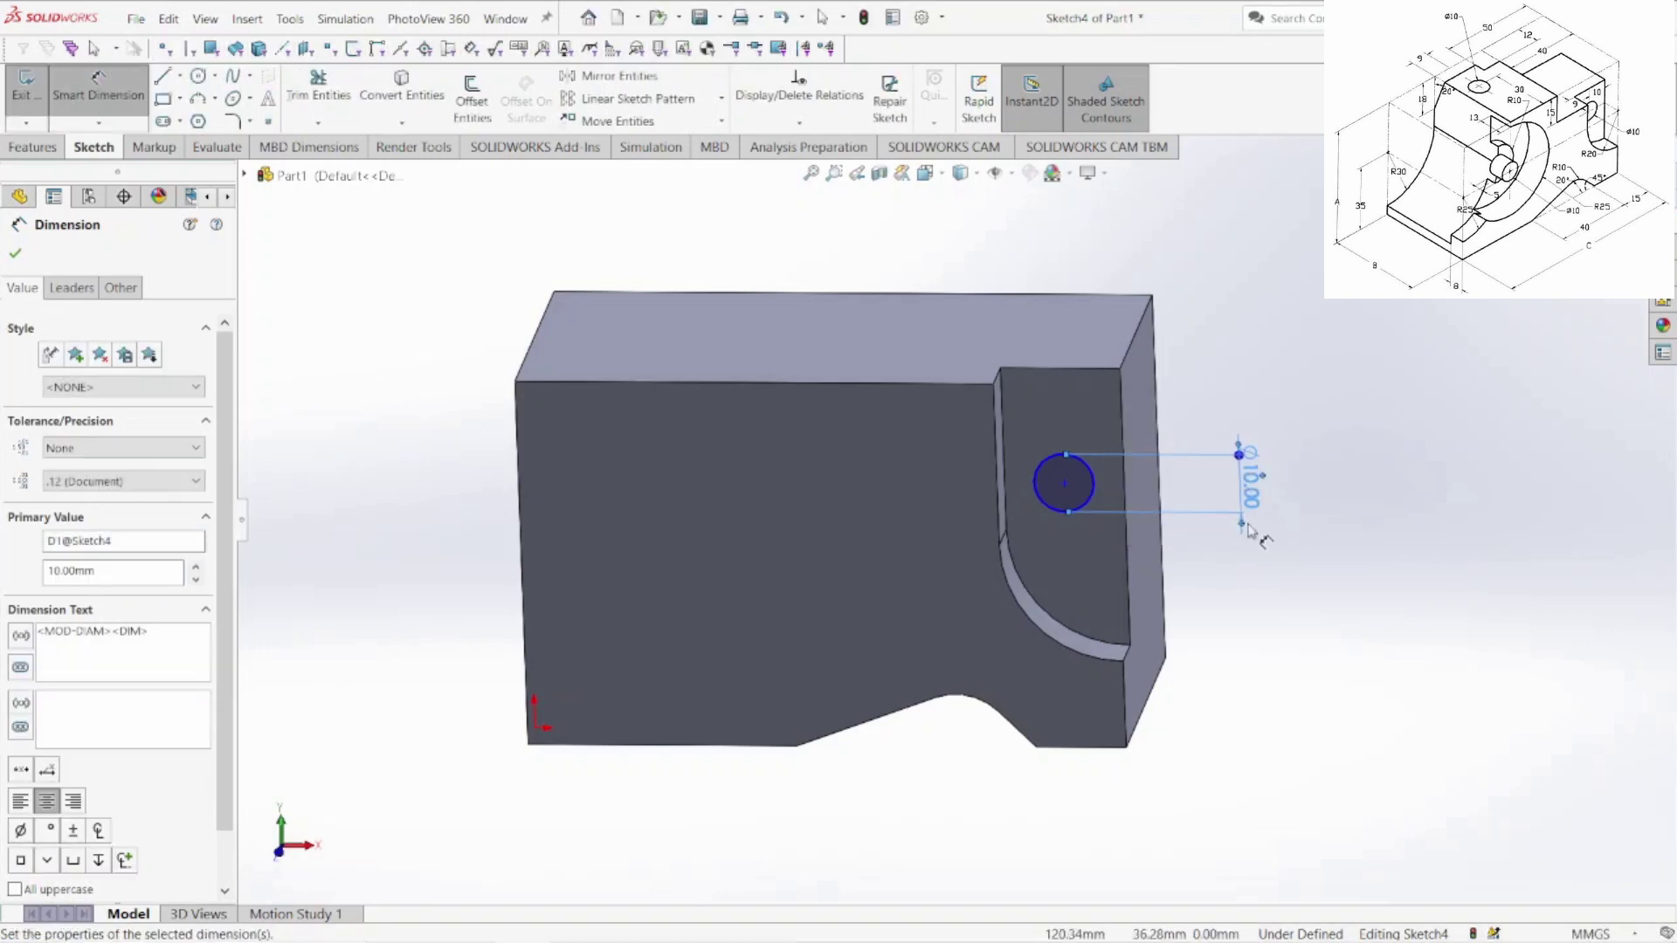
# - Locate the circle 10 mm from the face's vertical edge and 35 mm above the bottom edge
pyautogui.click(1045, 466)
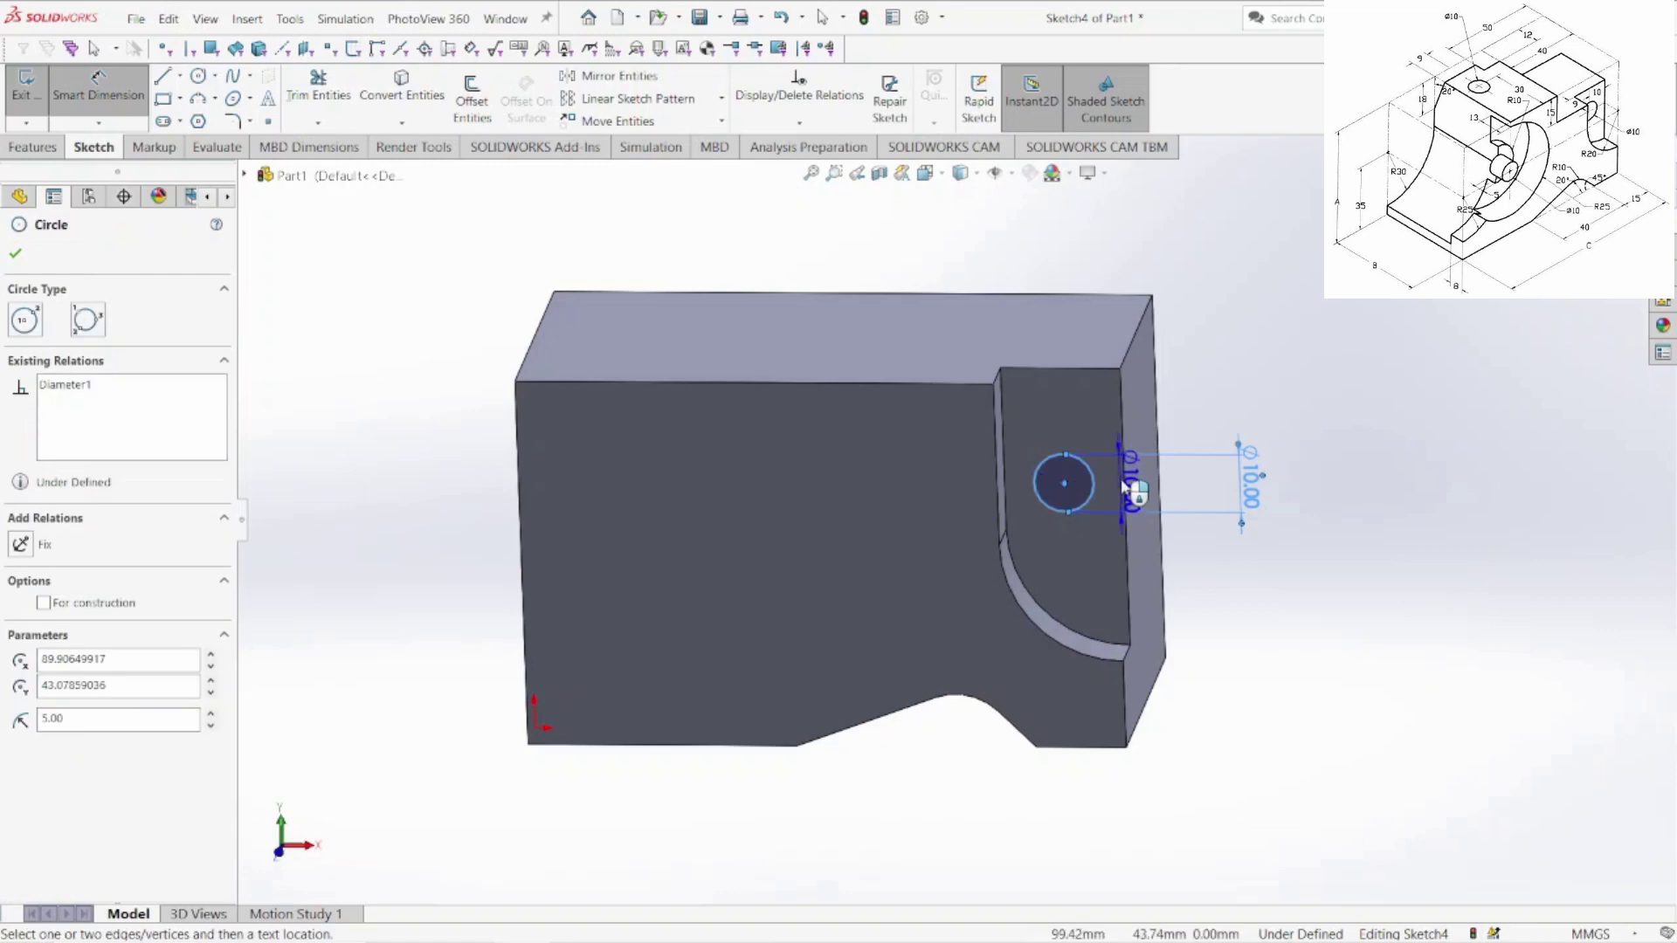
pyautogui.click(1125, 486)
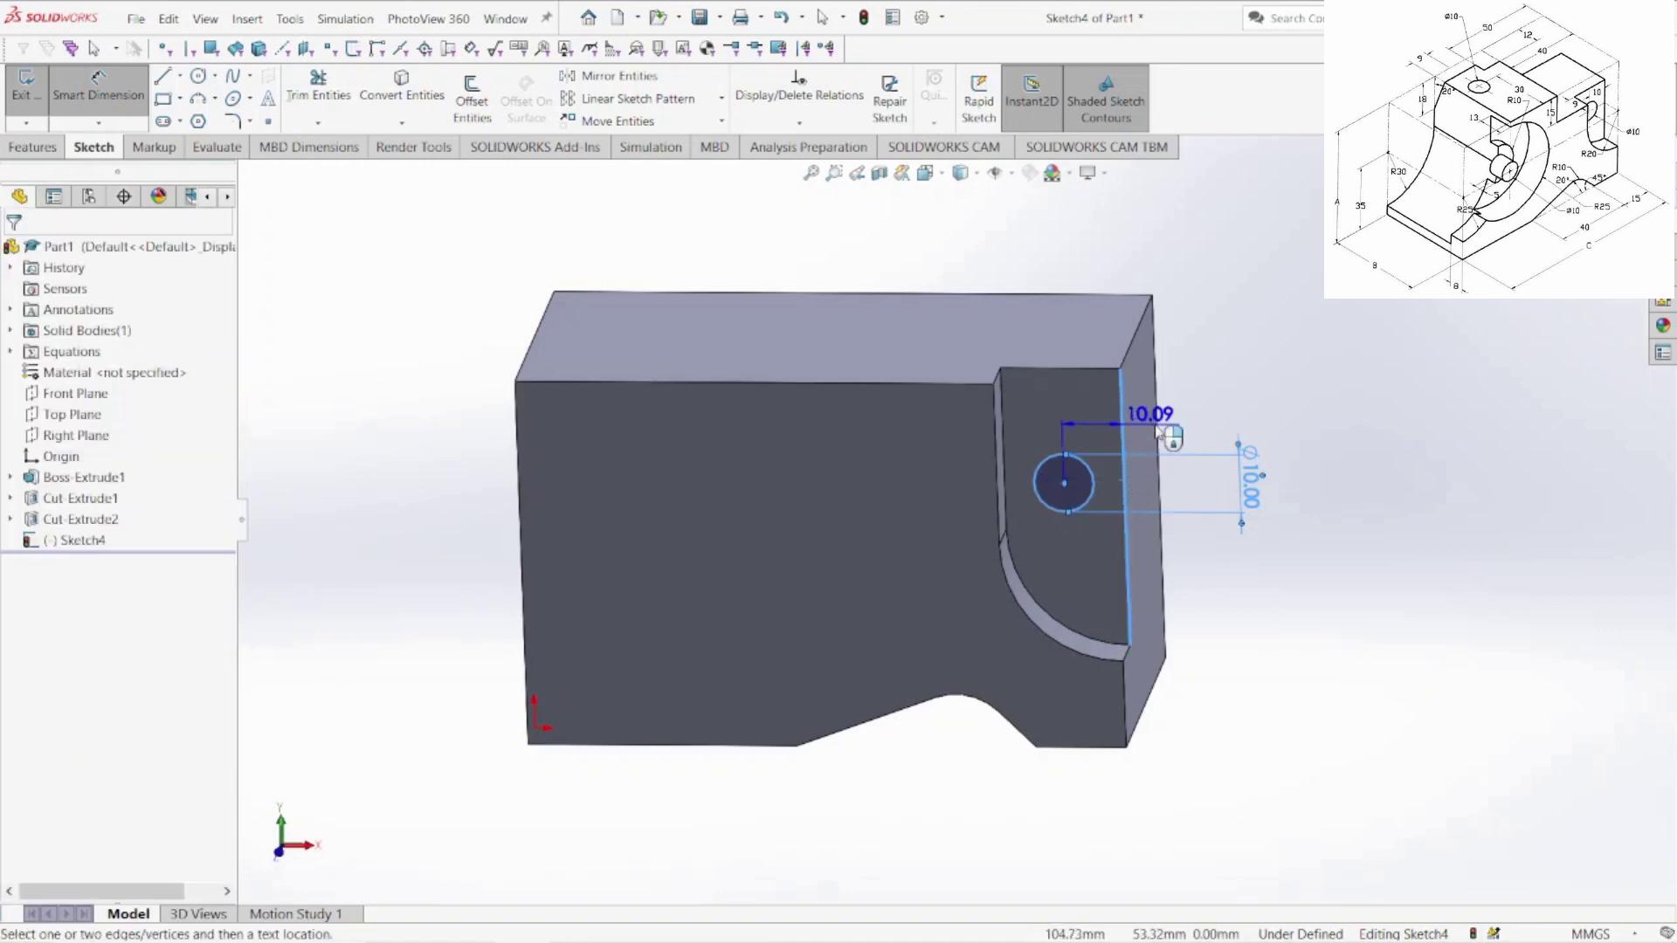
pyautogui.click(1212, 428)
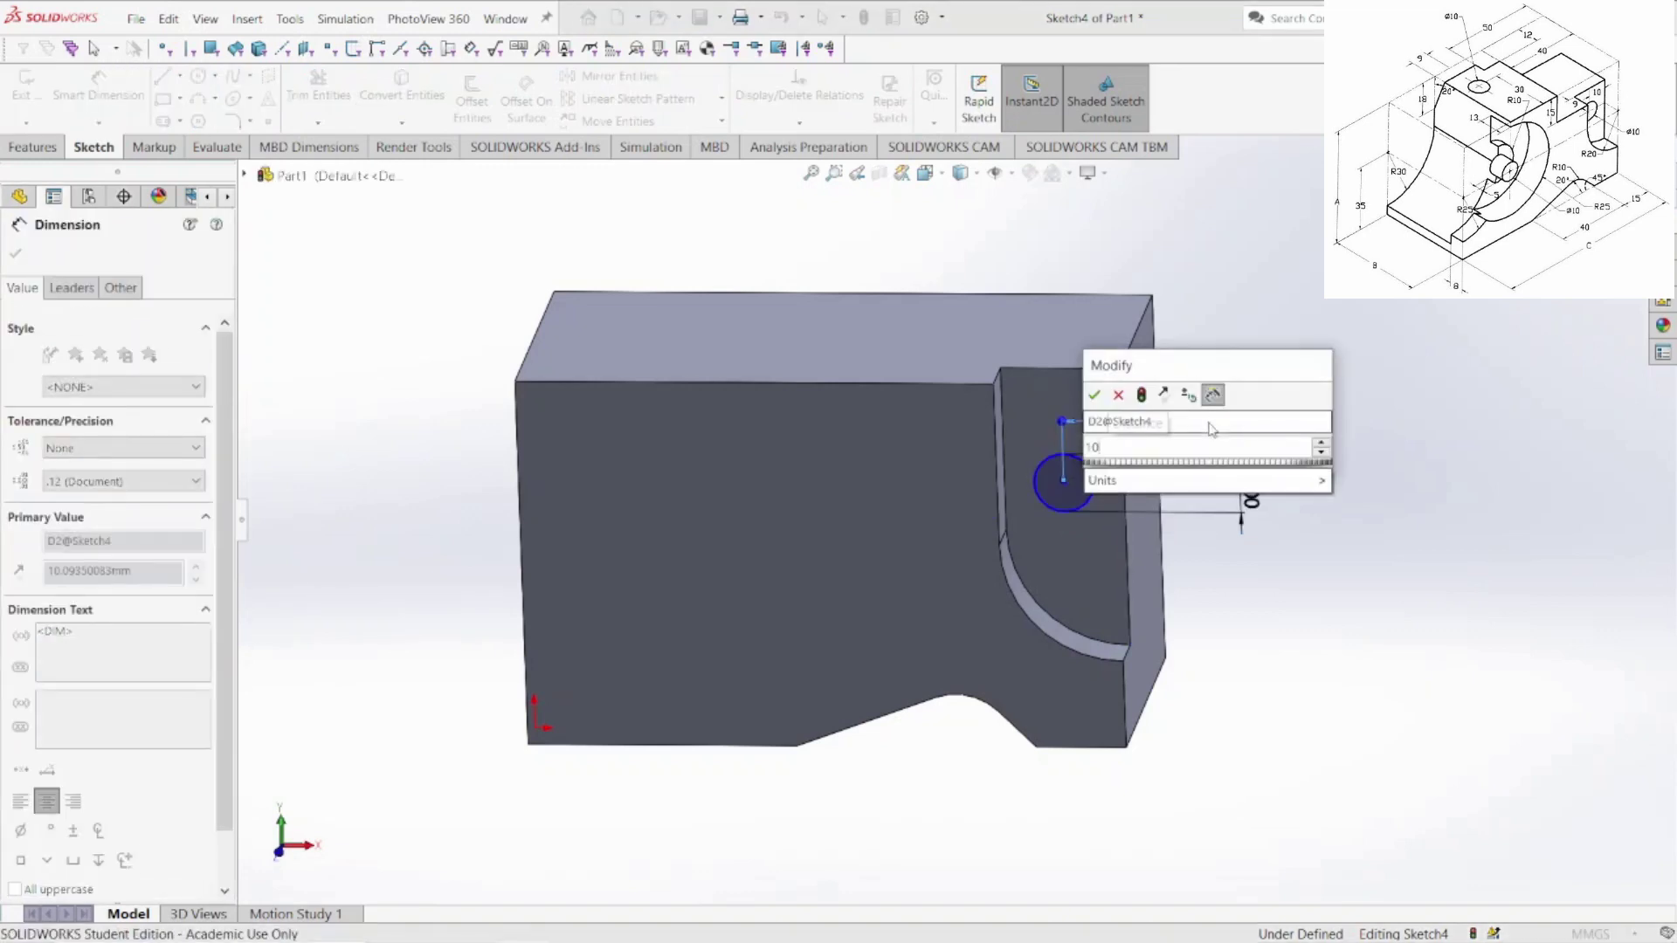
pyautogui.press('Return')
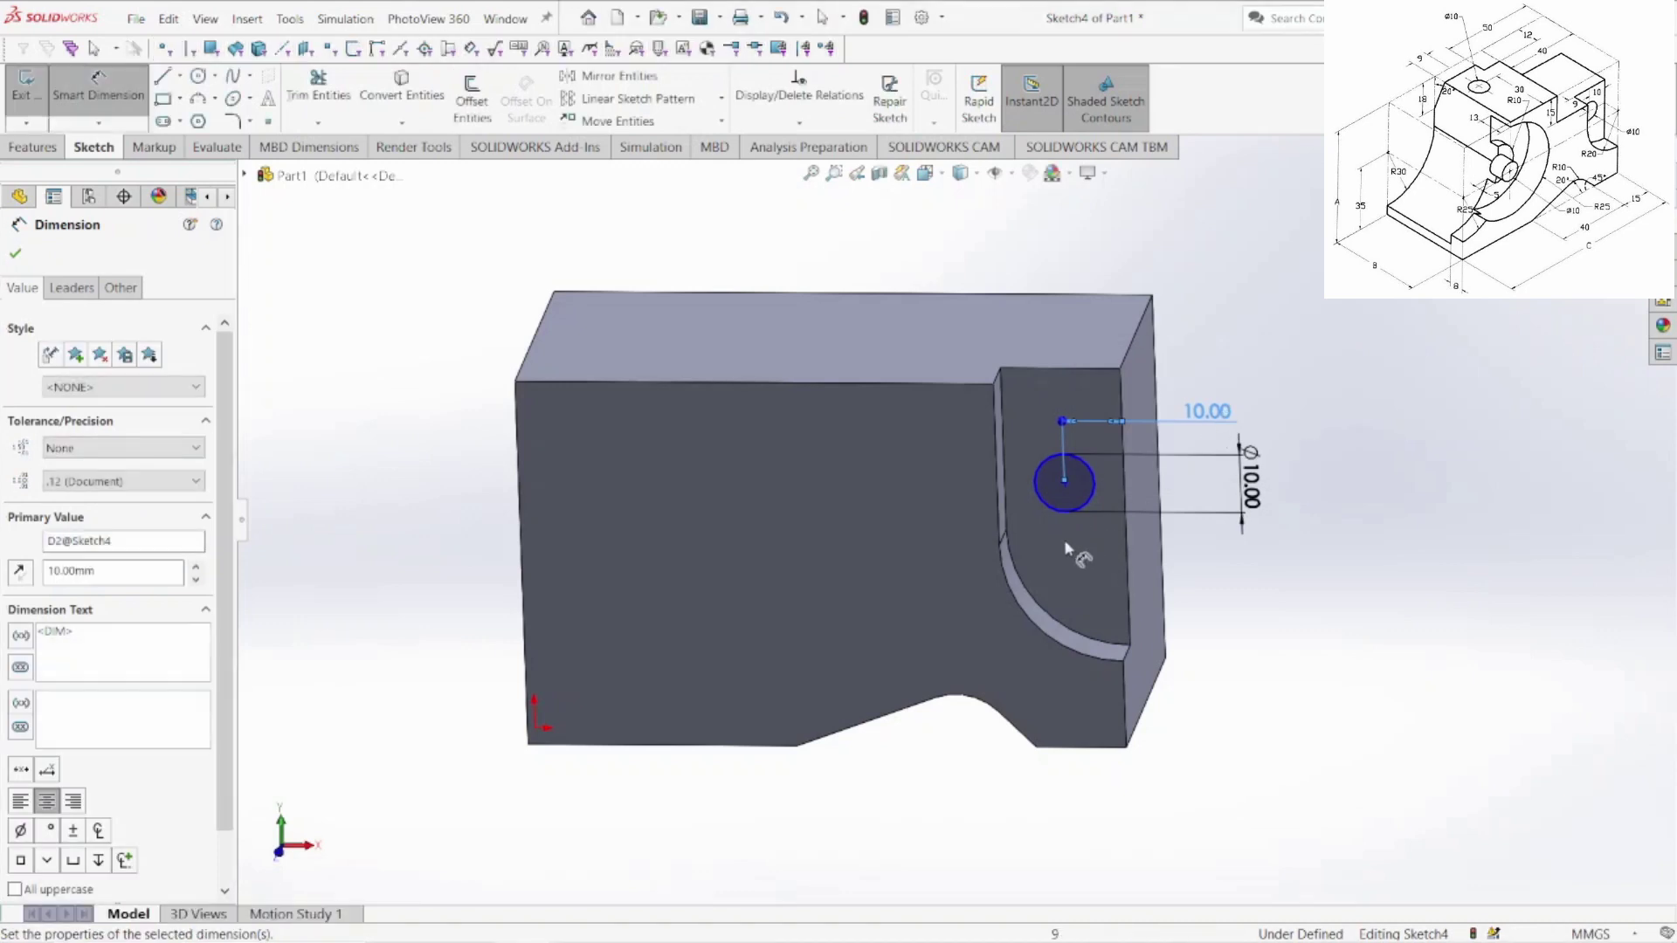
pyautogui.click(1054, 513)
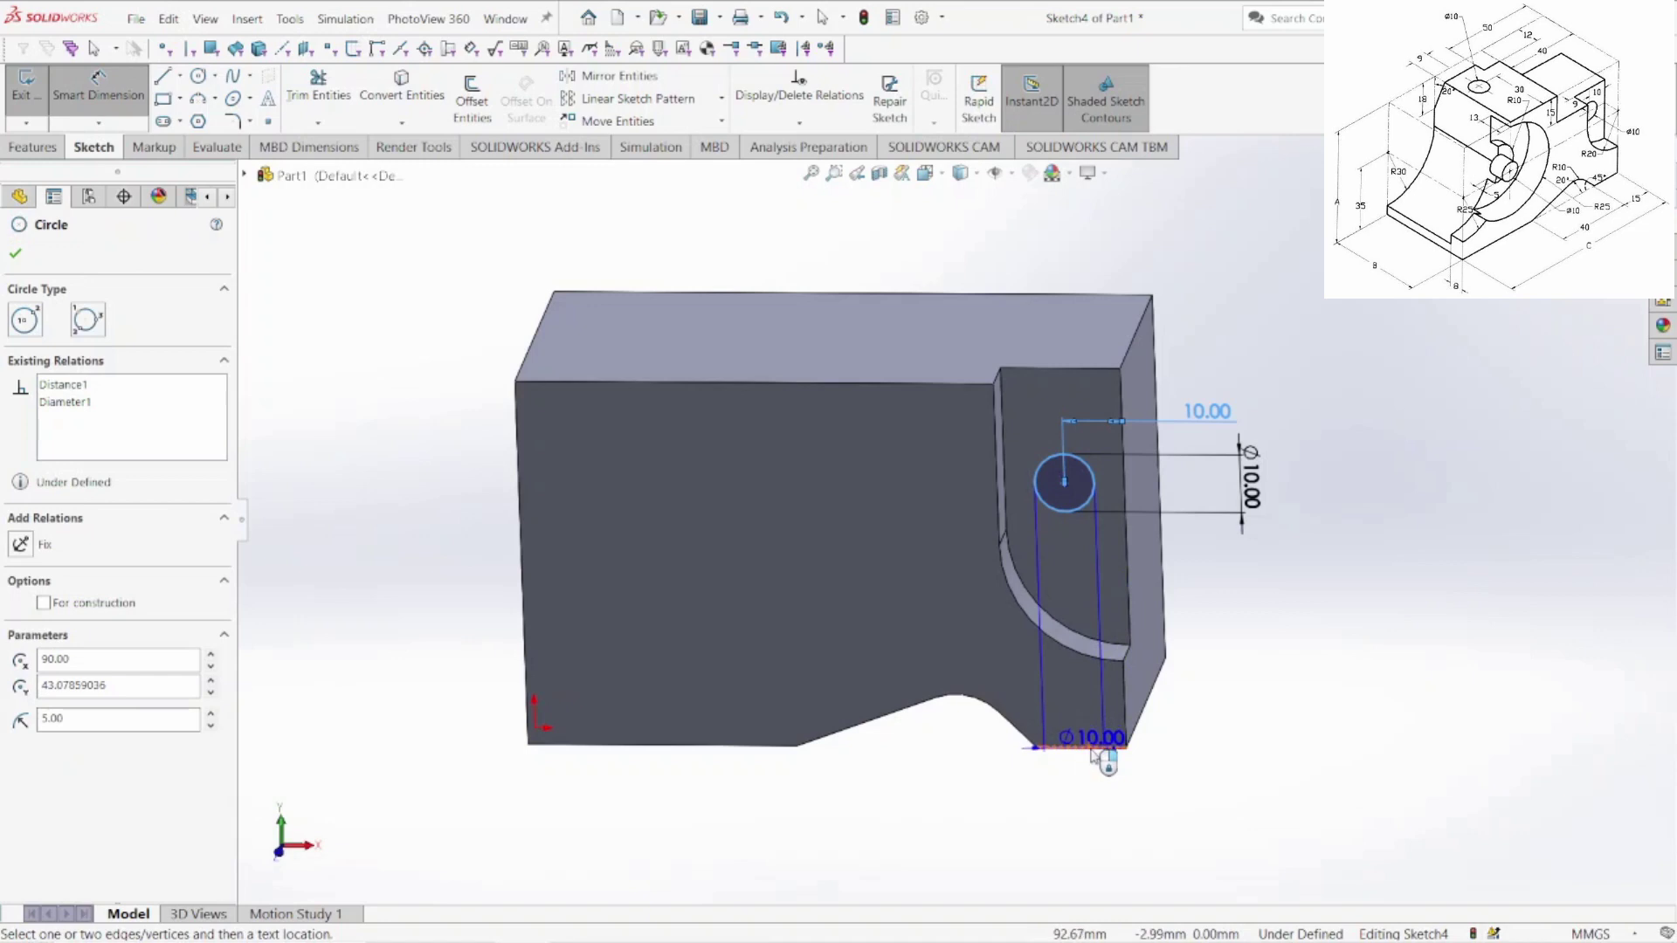
pyautogui.click(1092, 747)
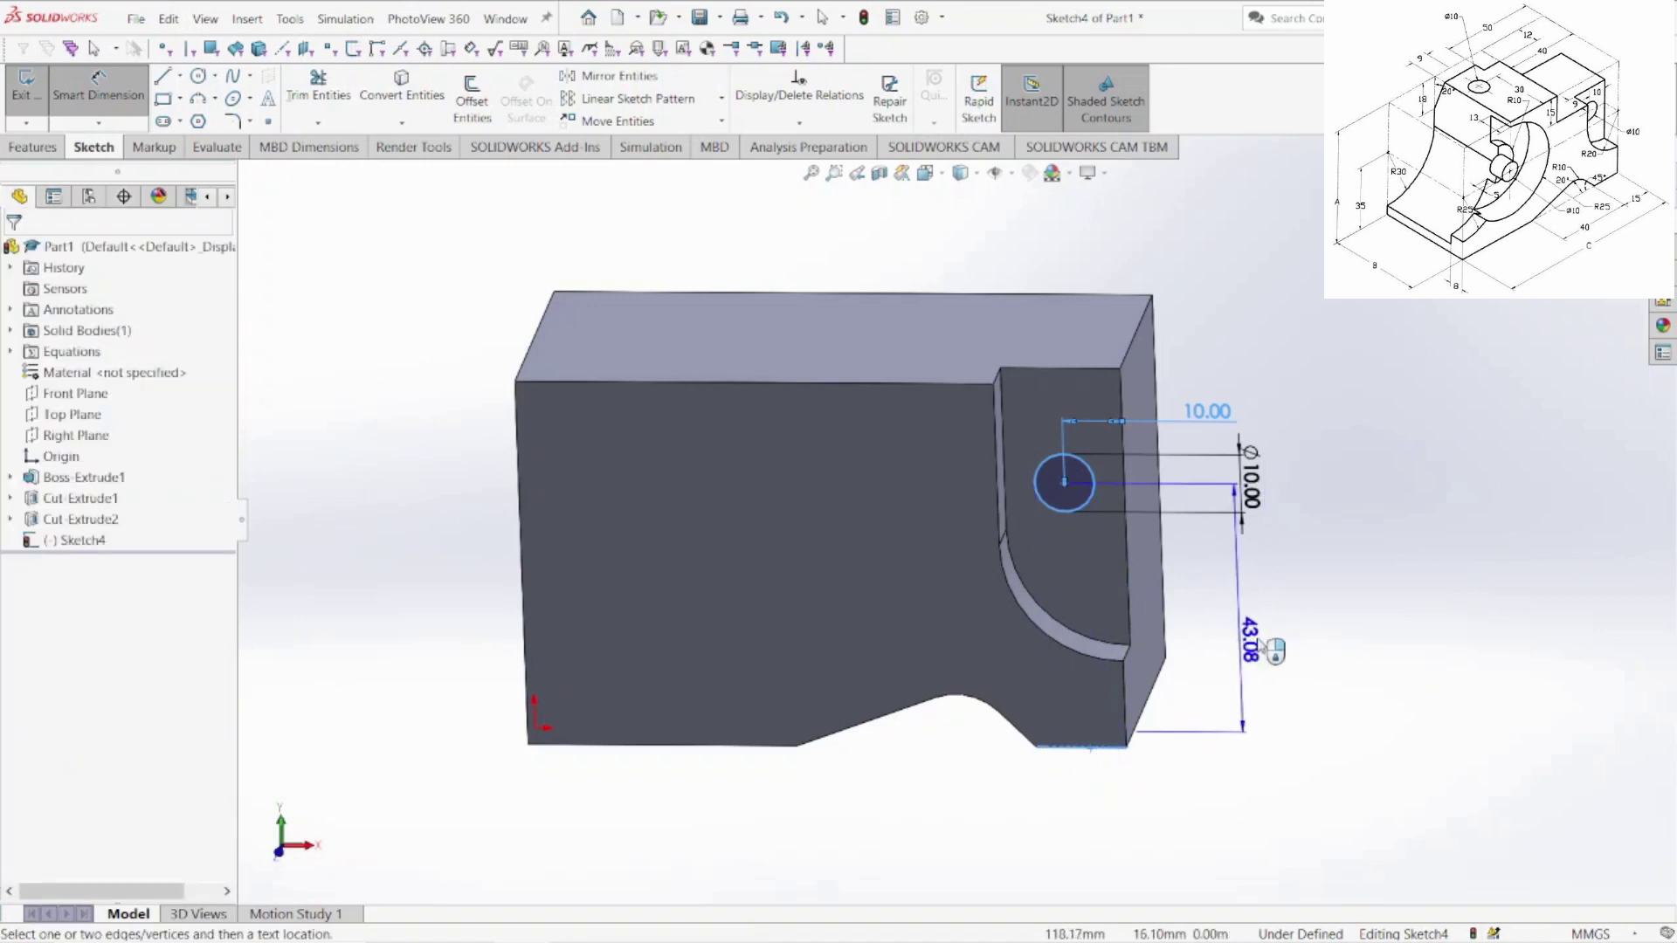
pyautogui.click(1315, 636)
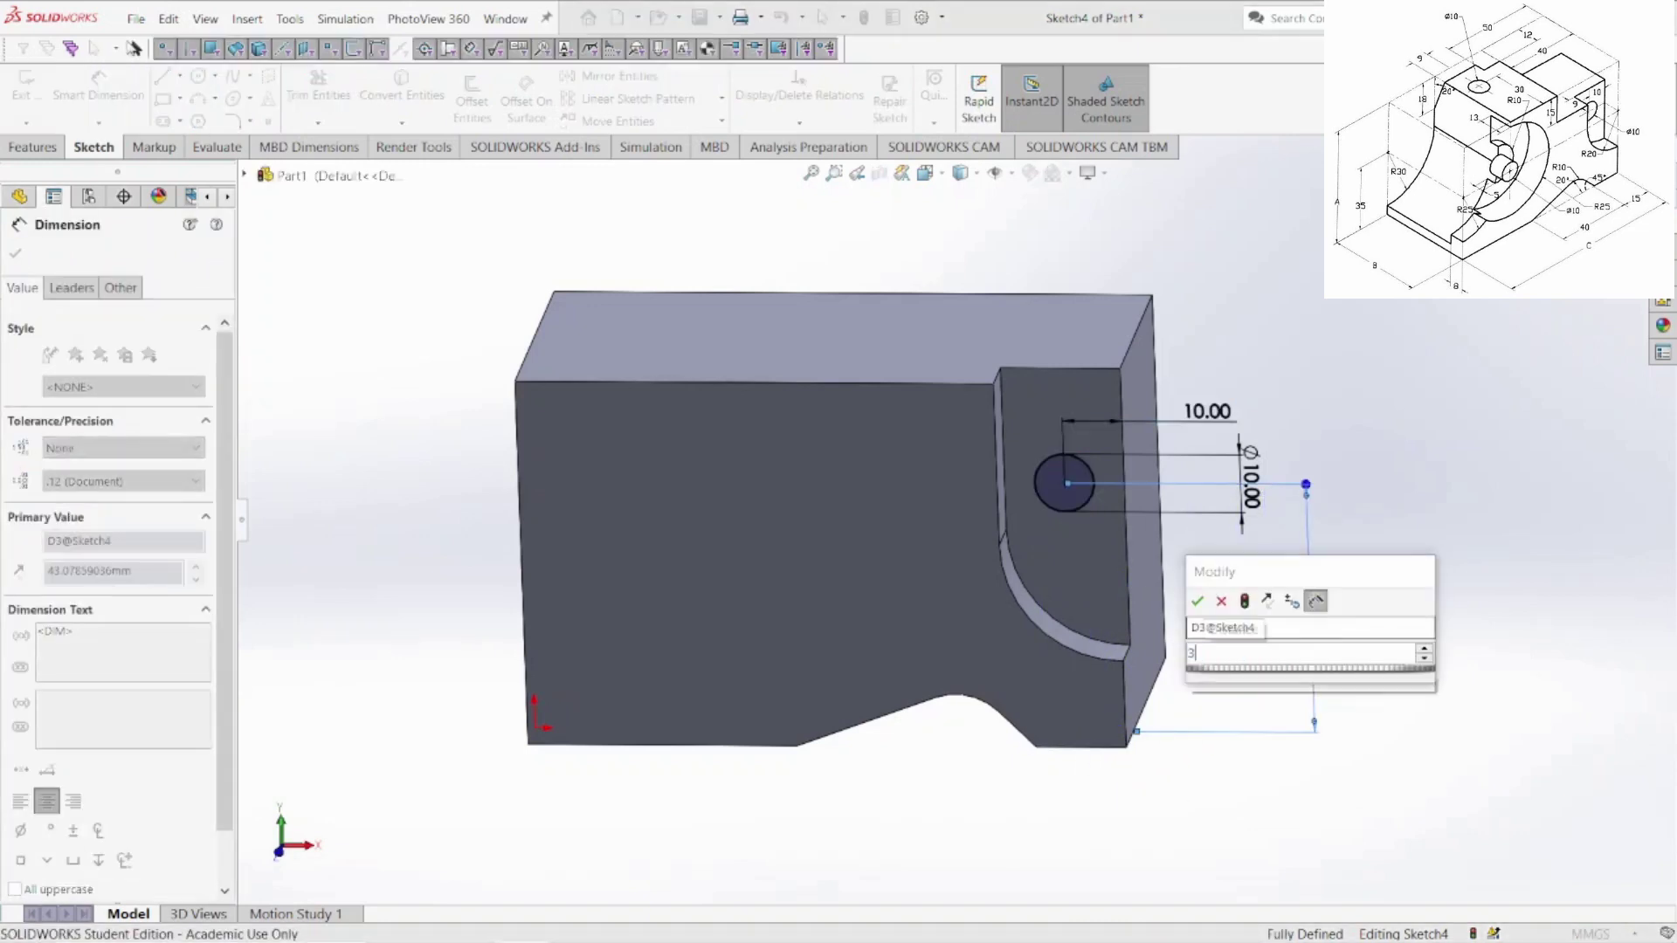
pyautogui.write('35')
pyautogui.press('Return')
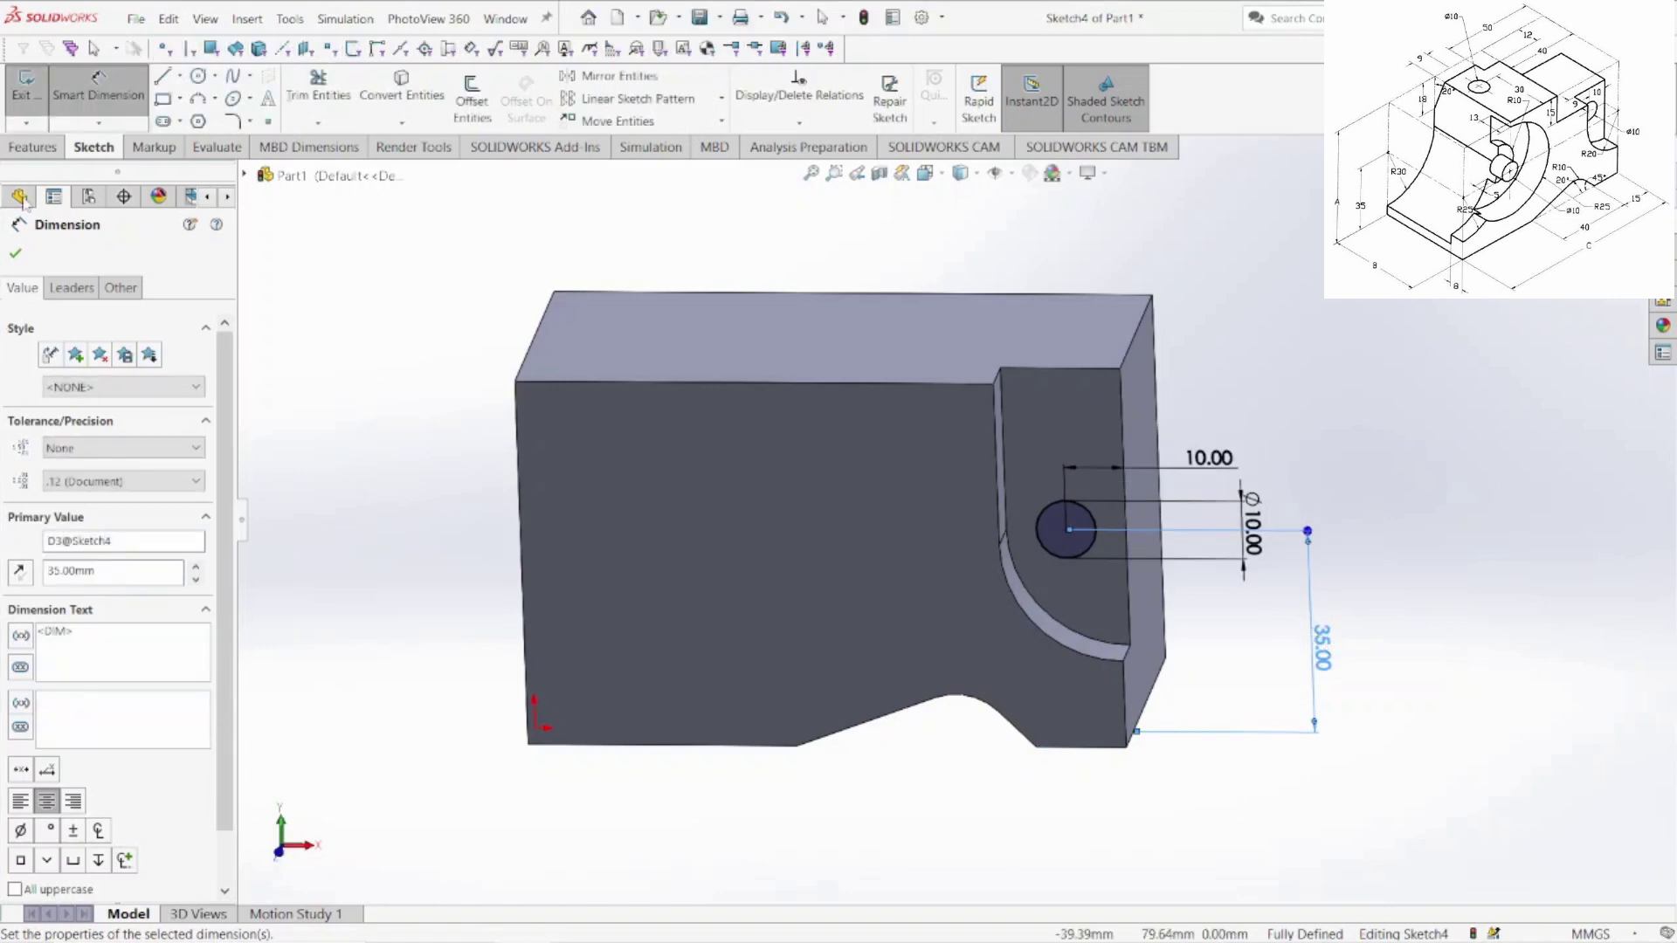
pyautogui.click(15, 253)
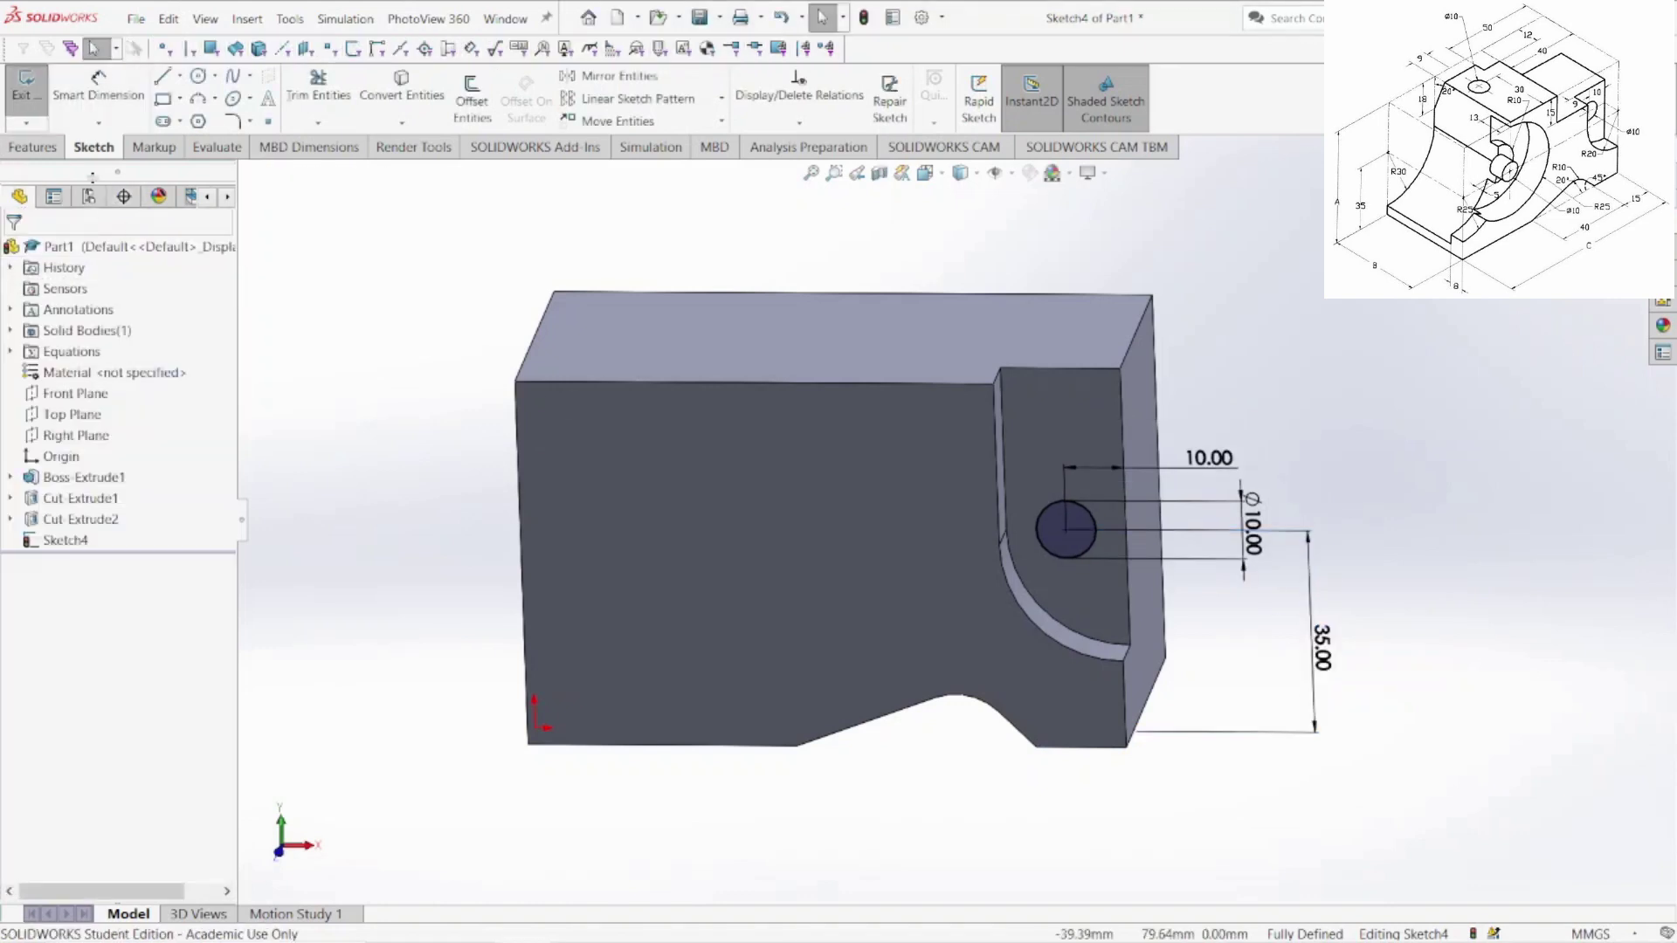
pyautogui.click(32, 147)
# - Extrude-cut the Ø10 circle Through All to make a hole in the recessed face
pyautogui.click(316, 115)
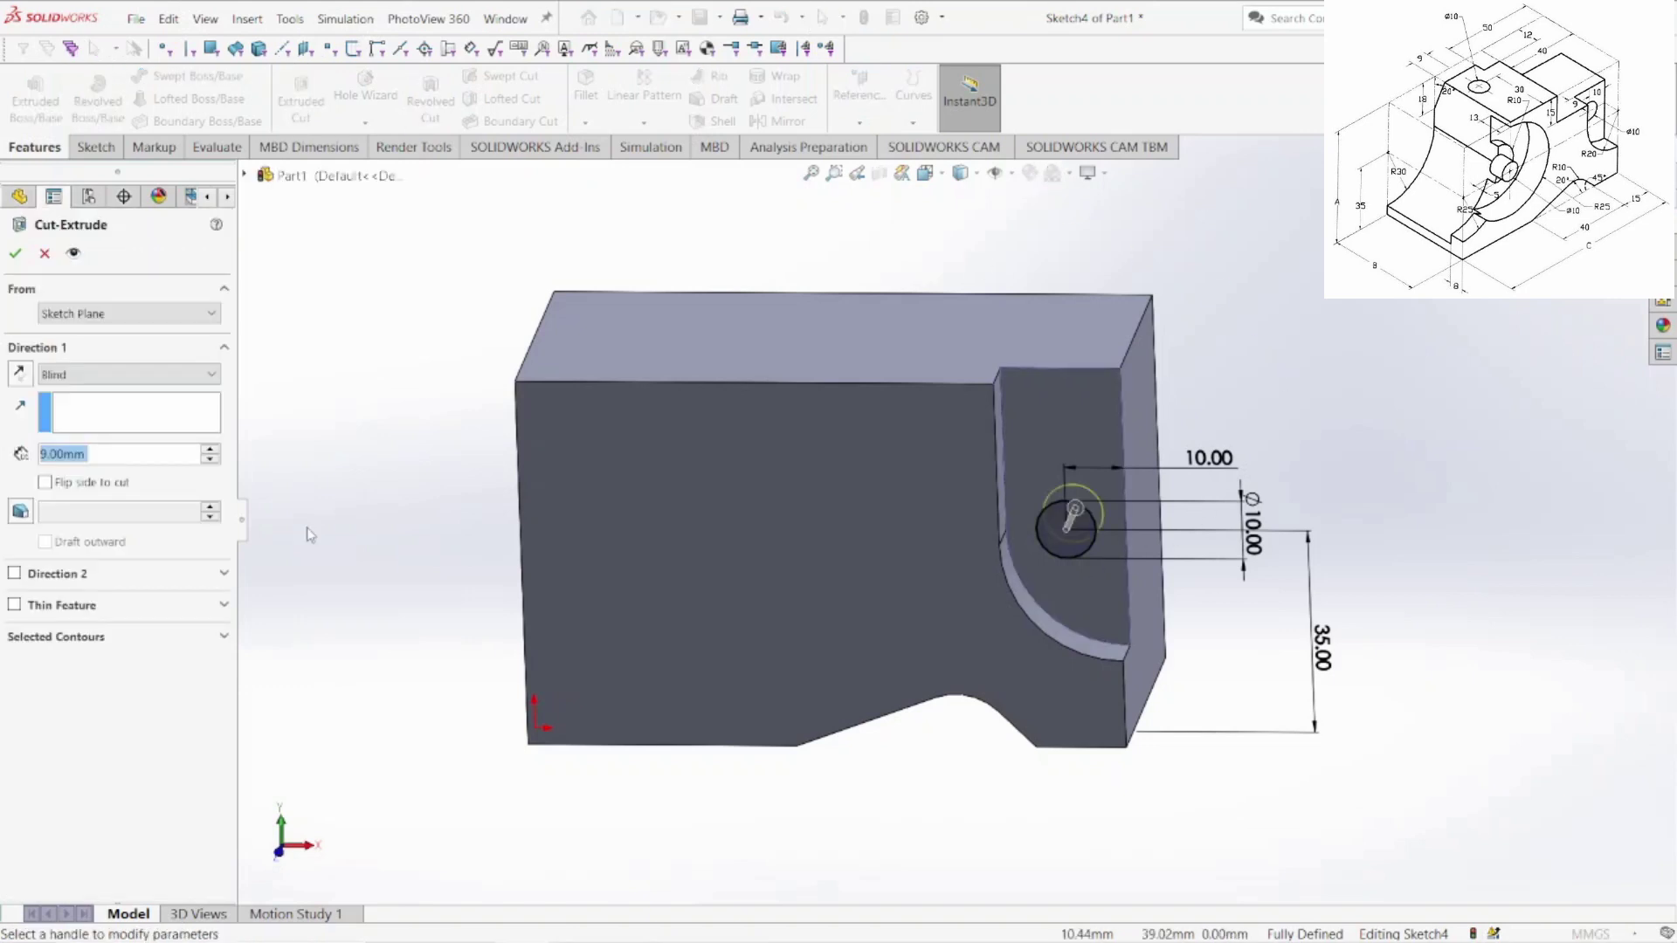
pyautogui.click(99, 376)
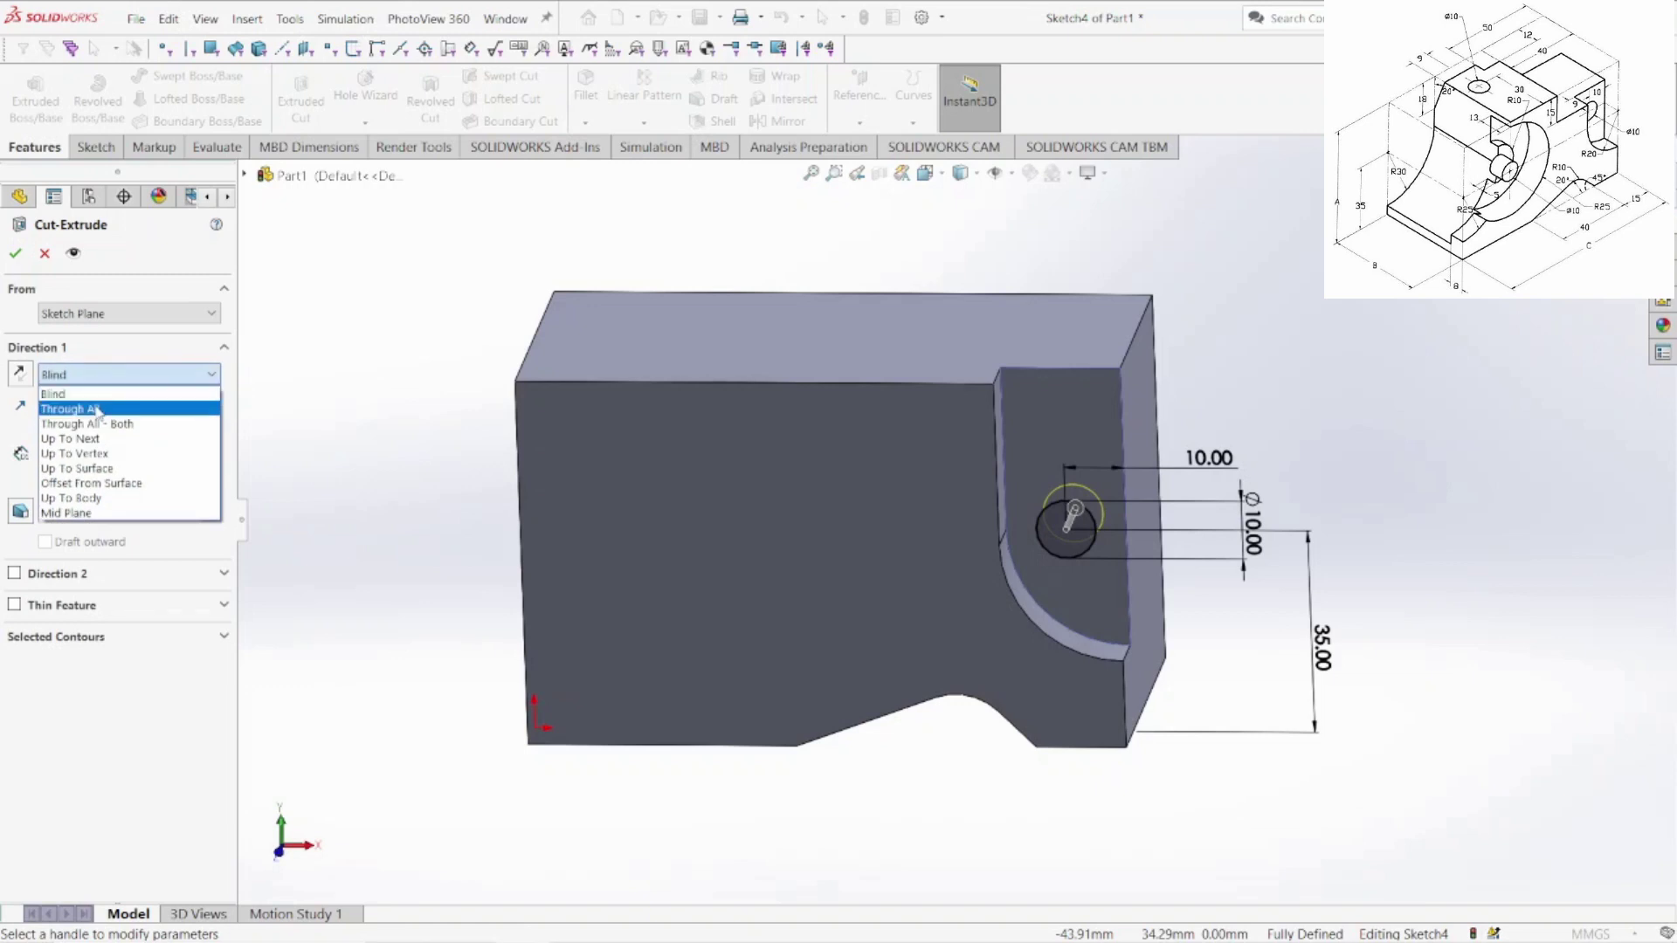
pyautogui.click(97, 410)
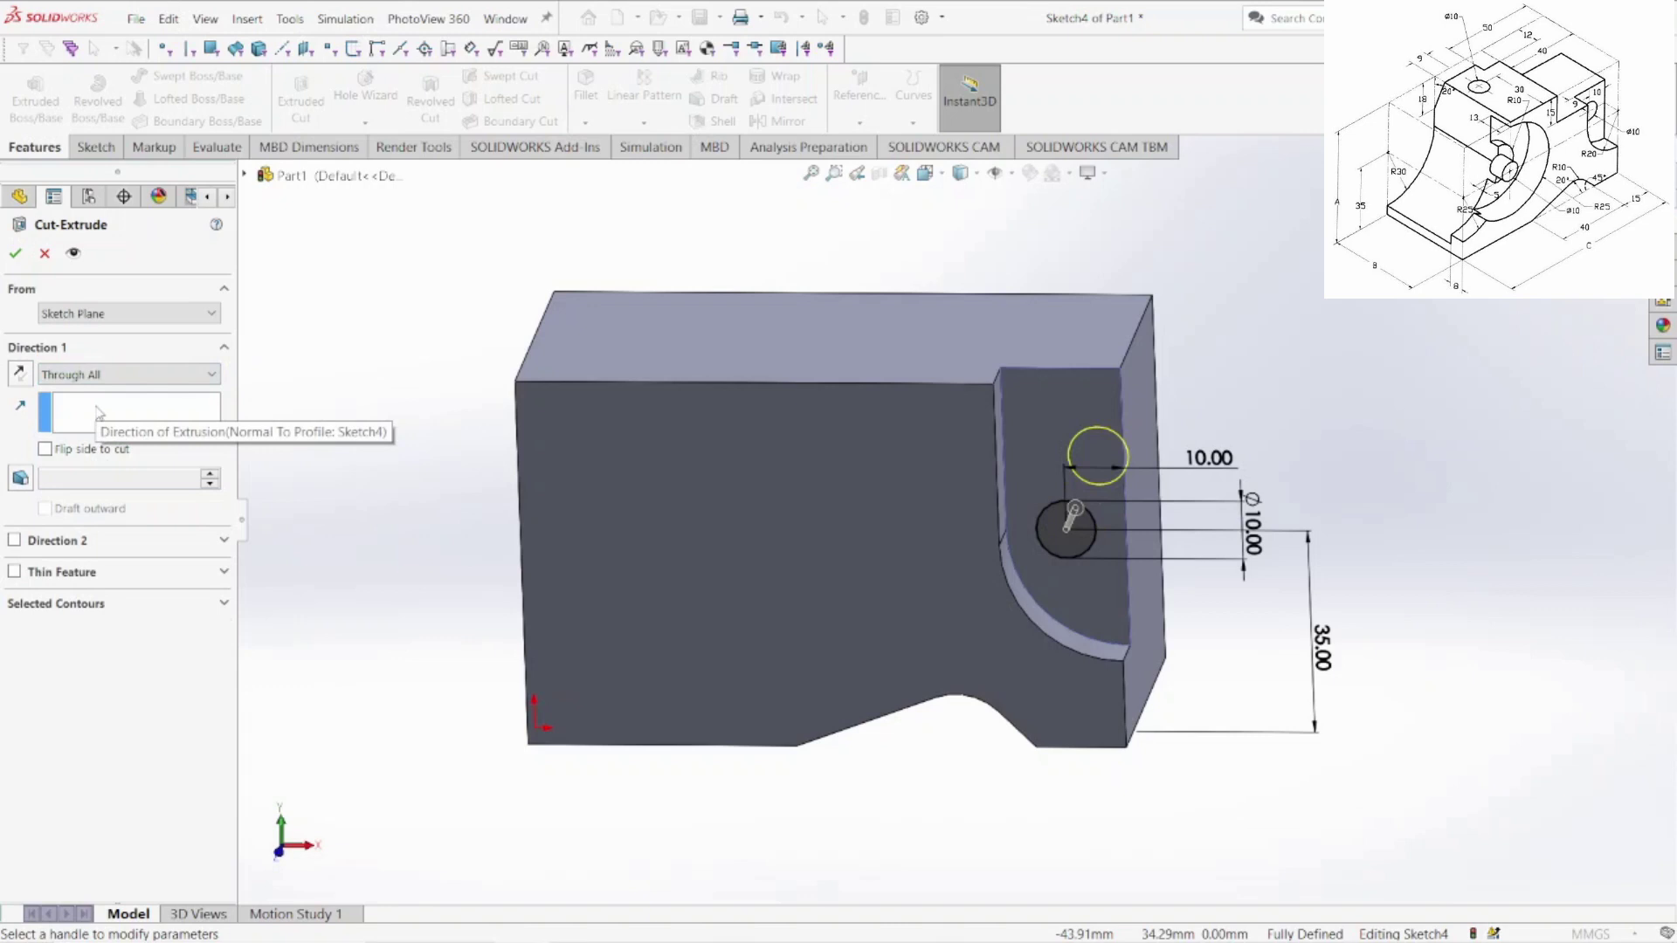
pyautogui.click(15, 253)
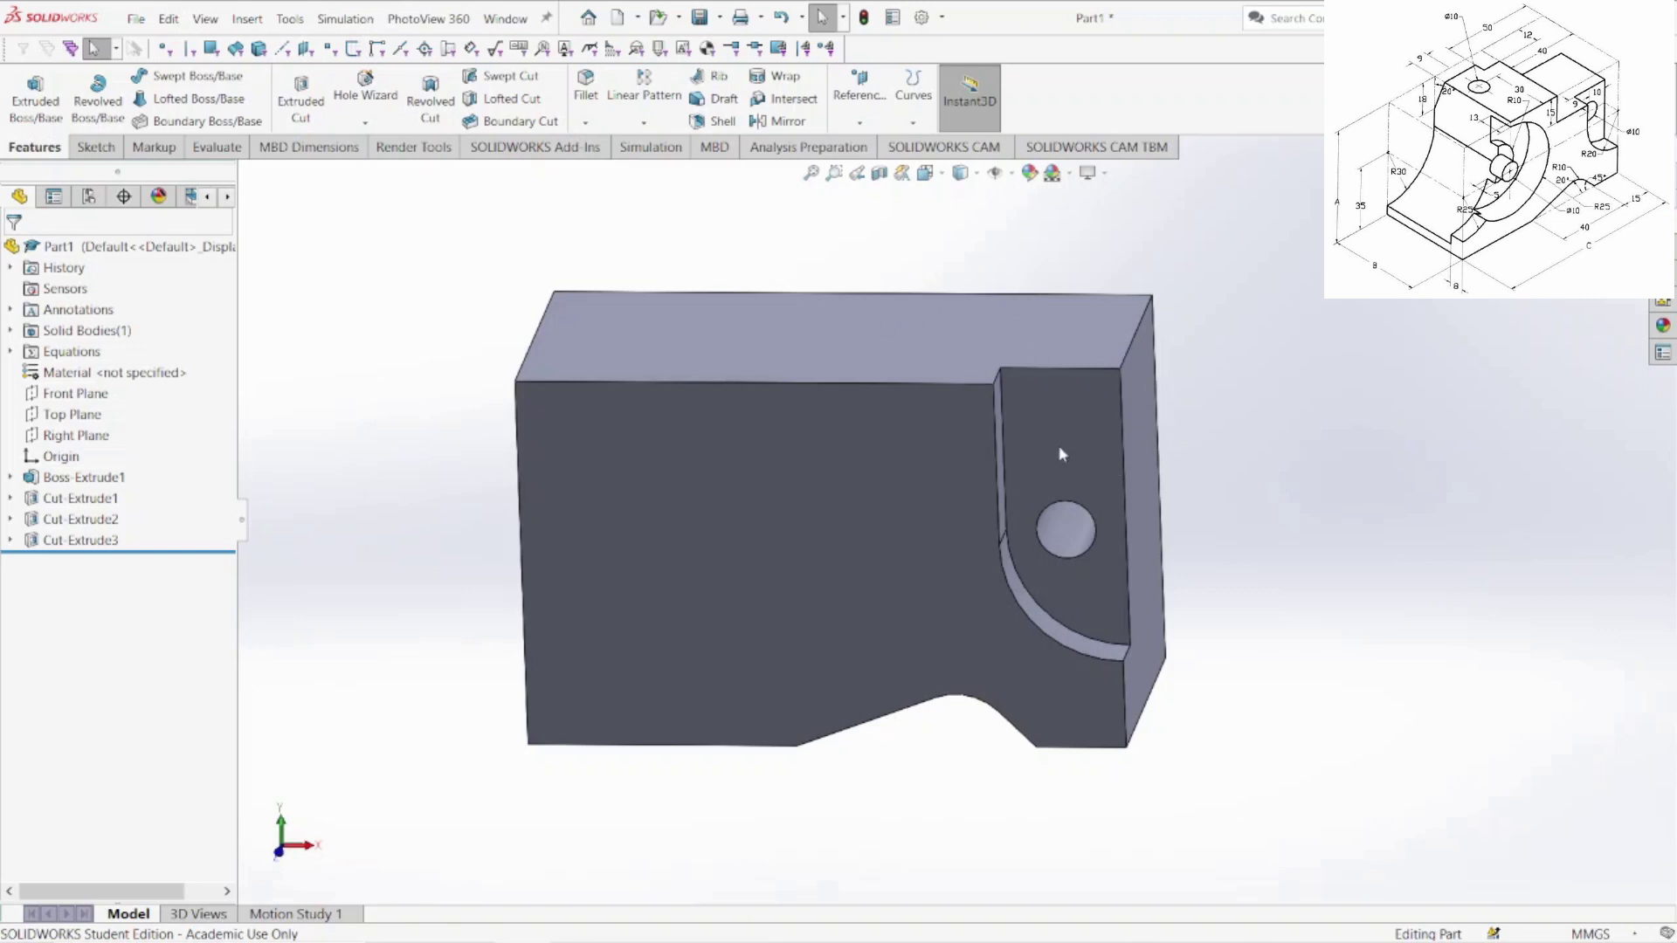
# - Start a sketch on the front face, view it Normal To, and draw a corner rectangle from the top-right corner
pyautogui.rightClick(896, 447)
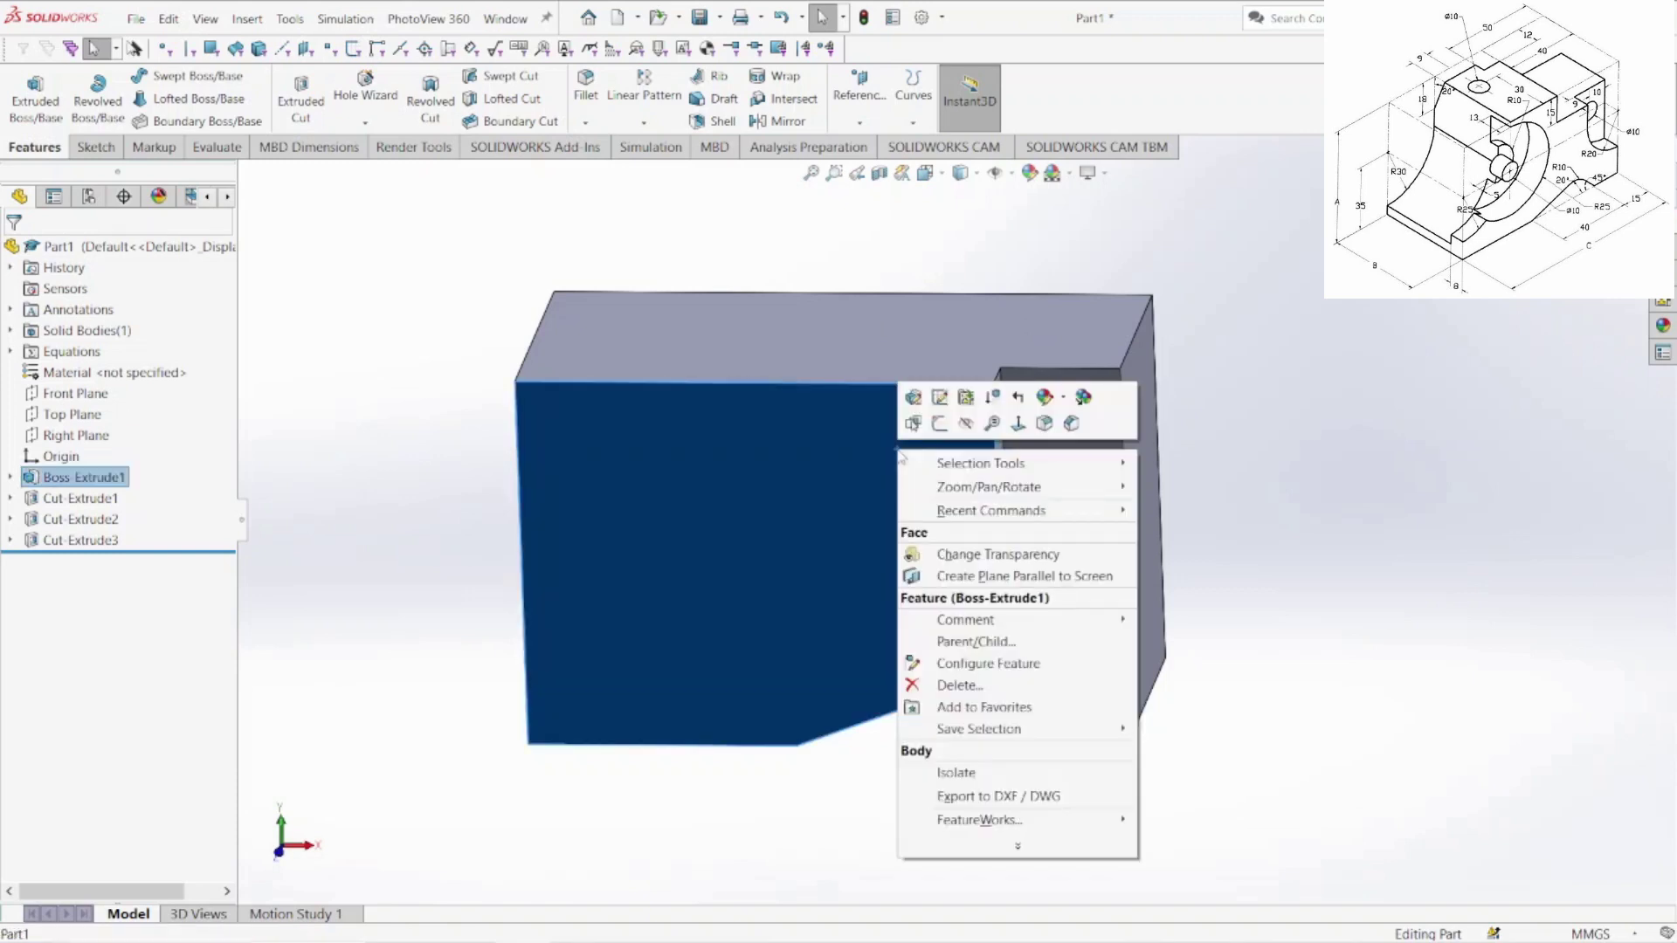
pyautogui.click(937, 427)
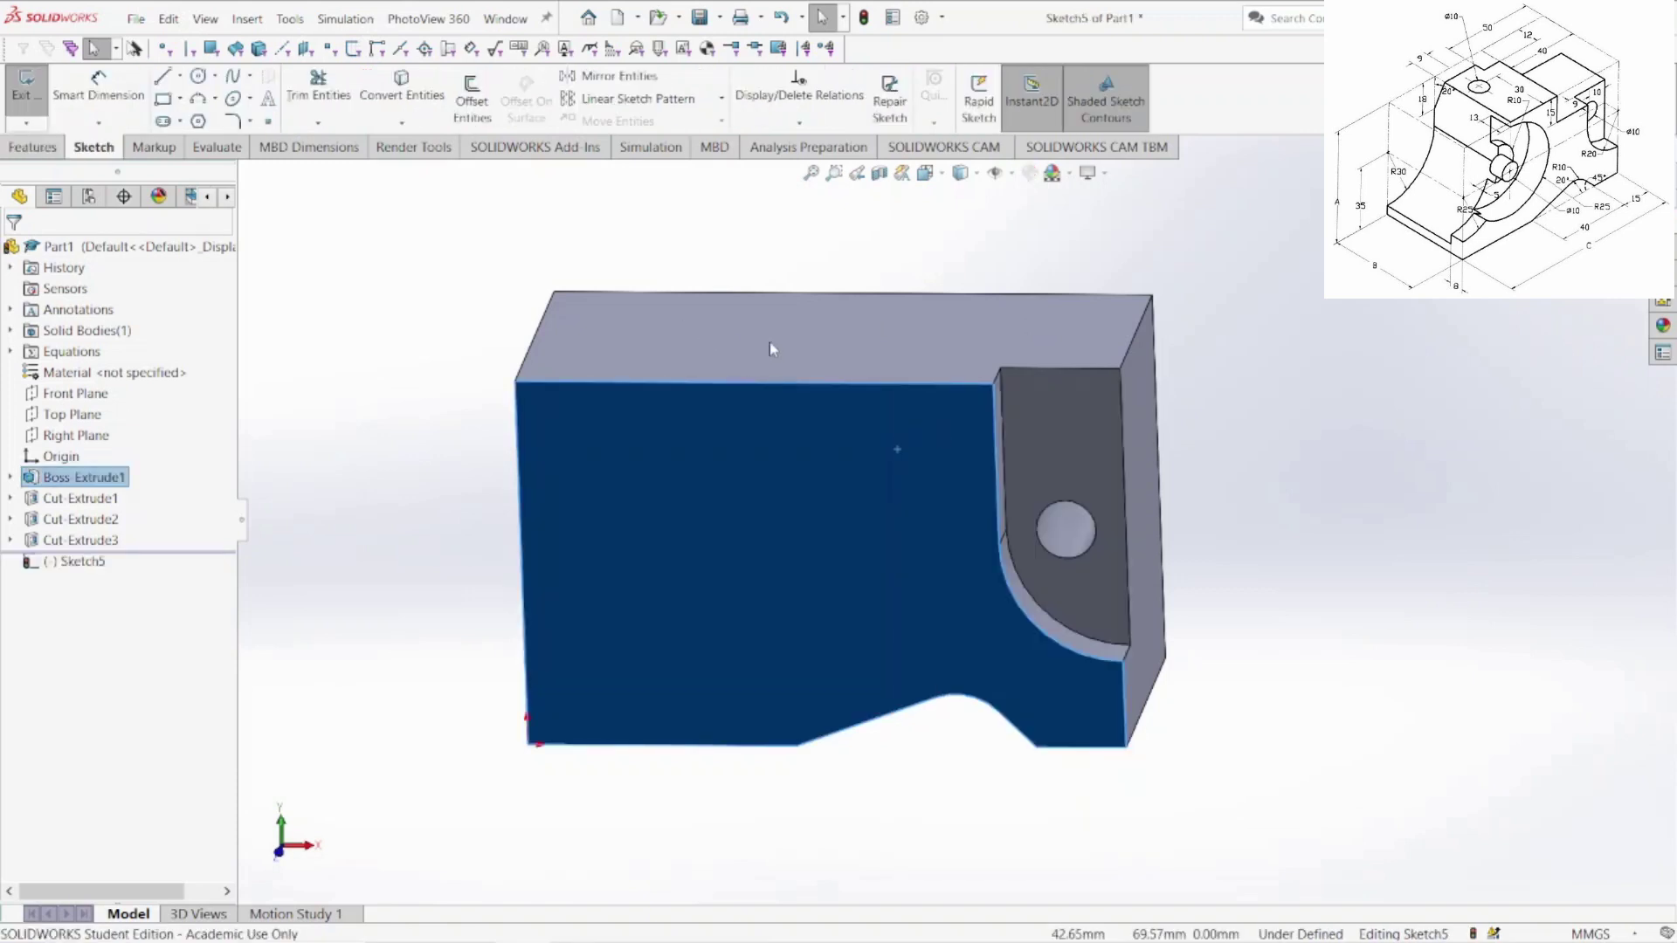
pyautogui.press('space')
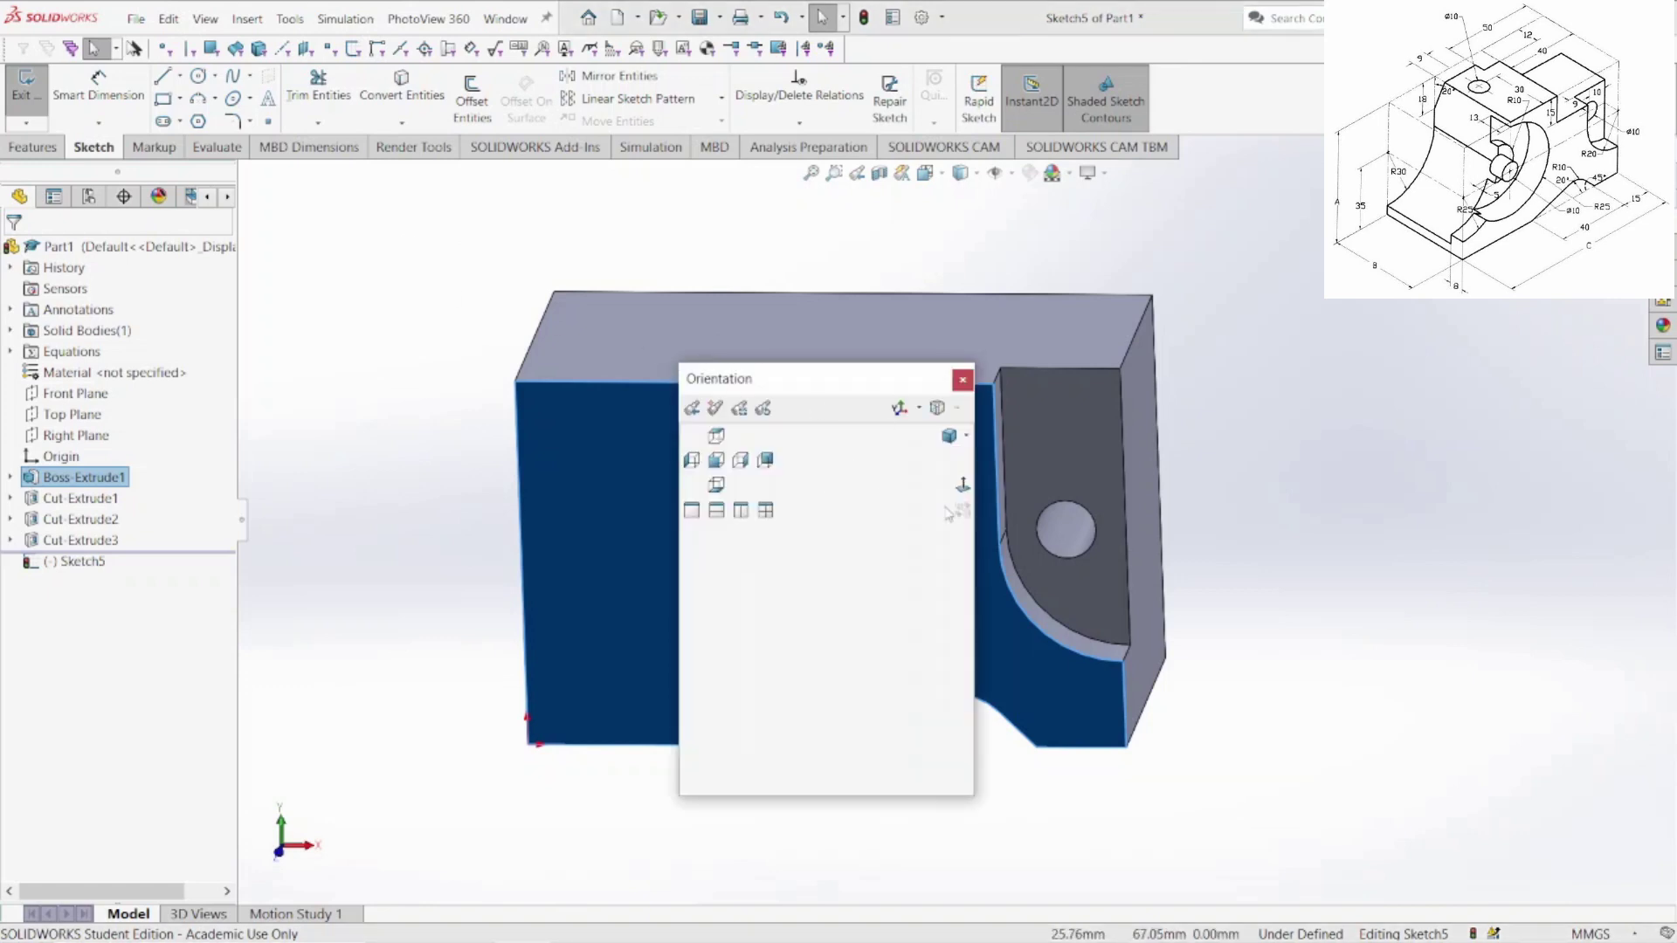
pyautogui.click(963, 486)
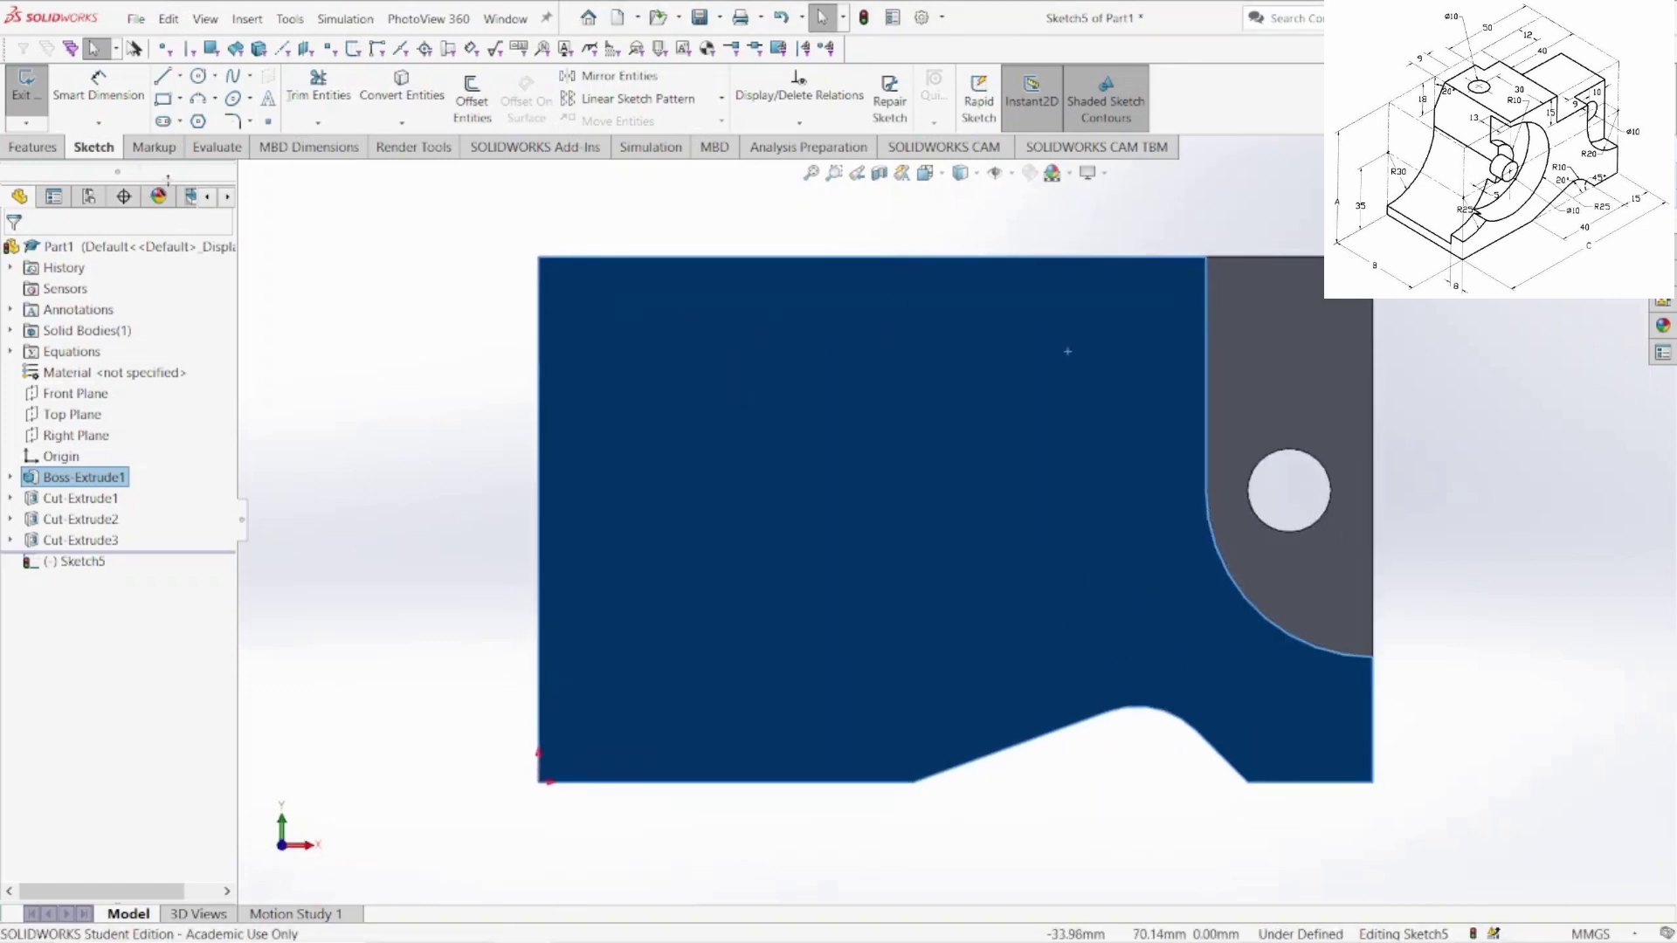
pyautogui.click(163, 99)
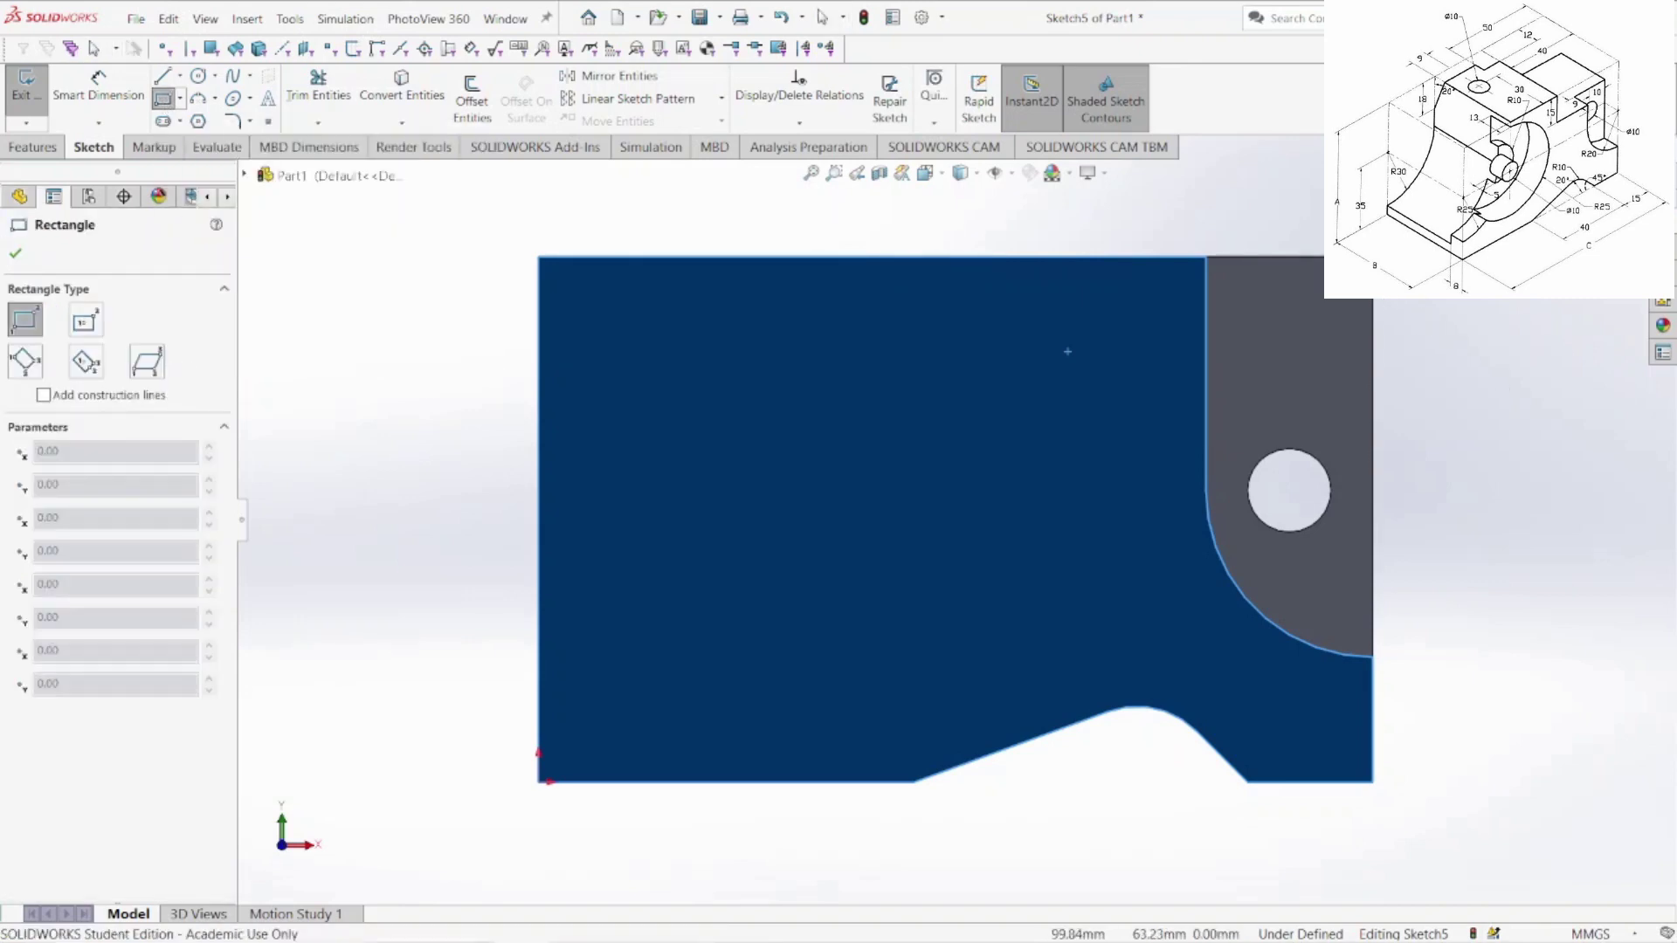
pyautogui.click(1372, 257)
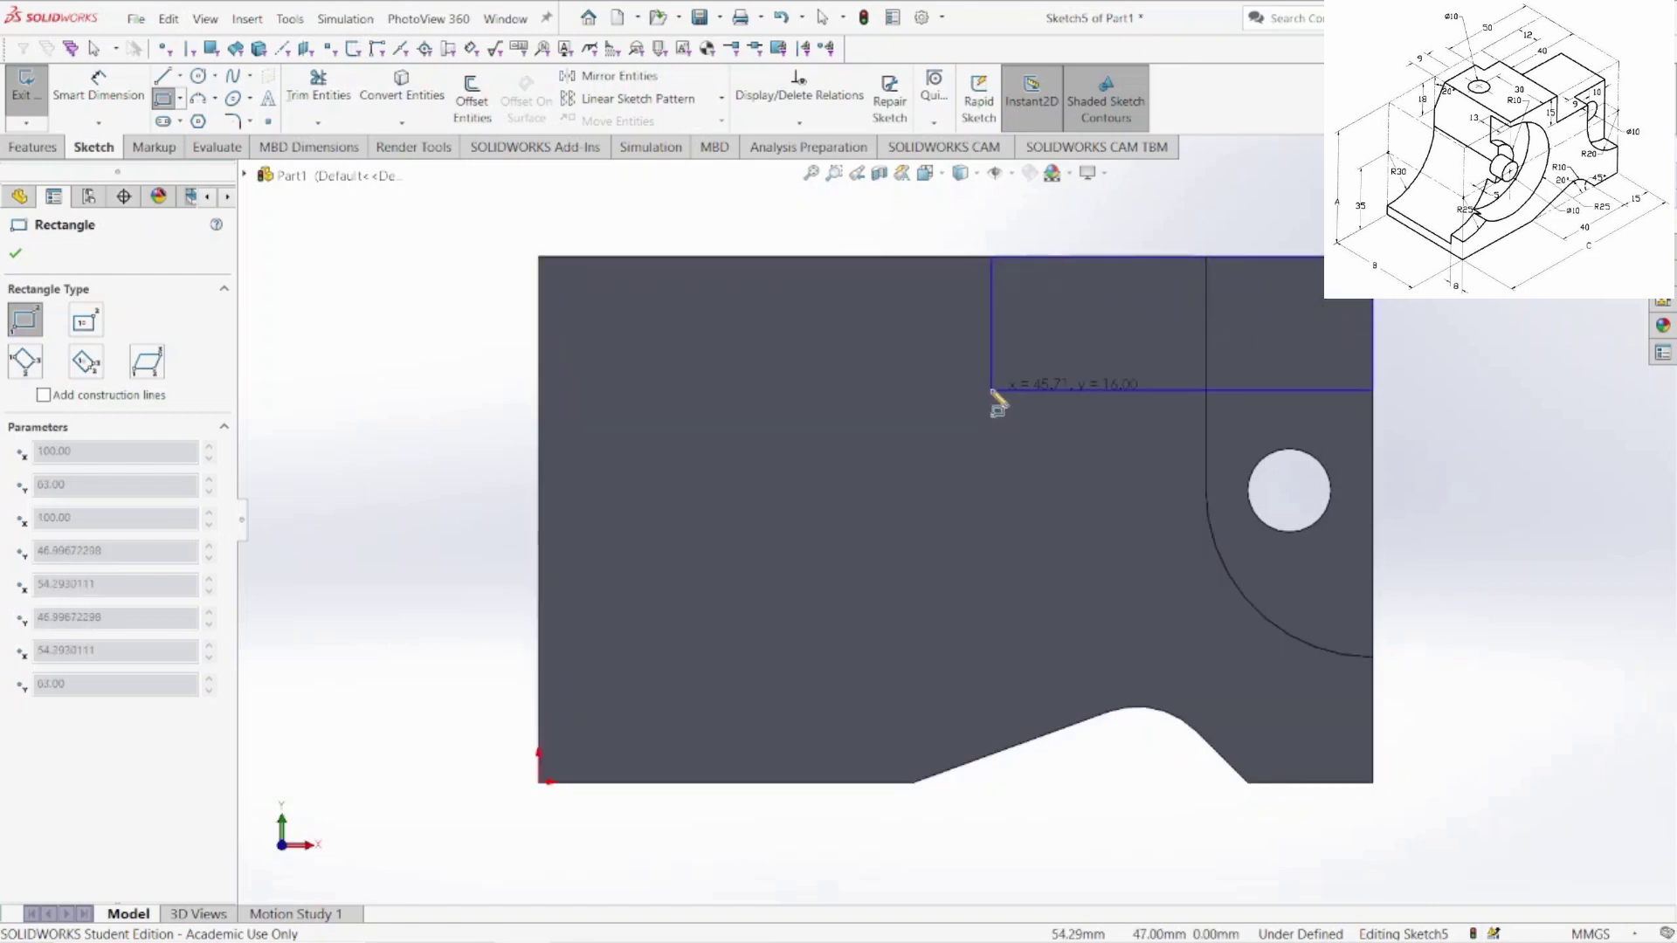
pyautogui.click(992, 389)
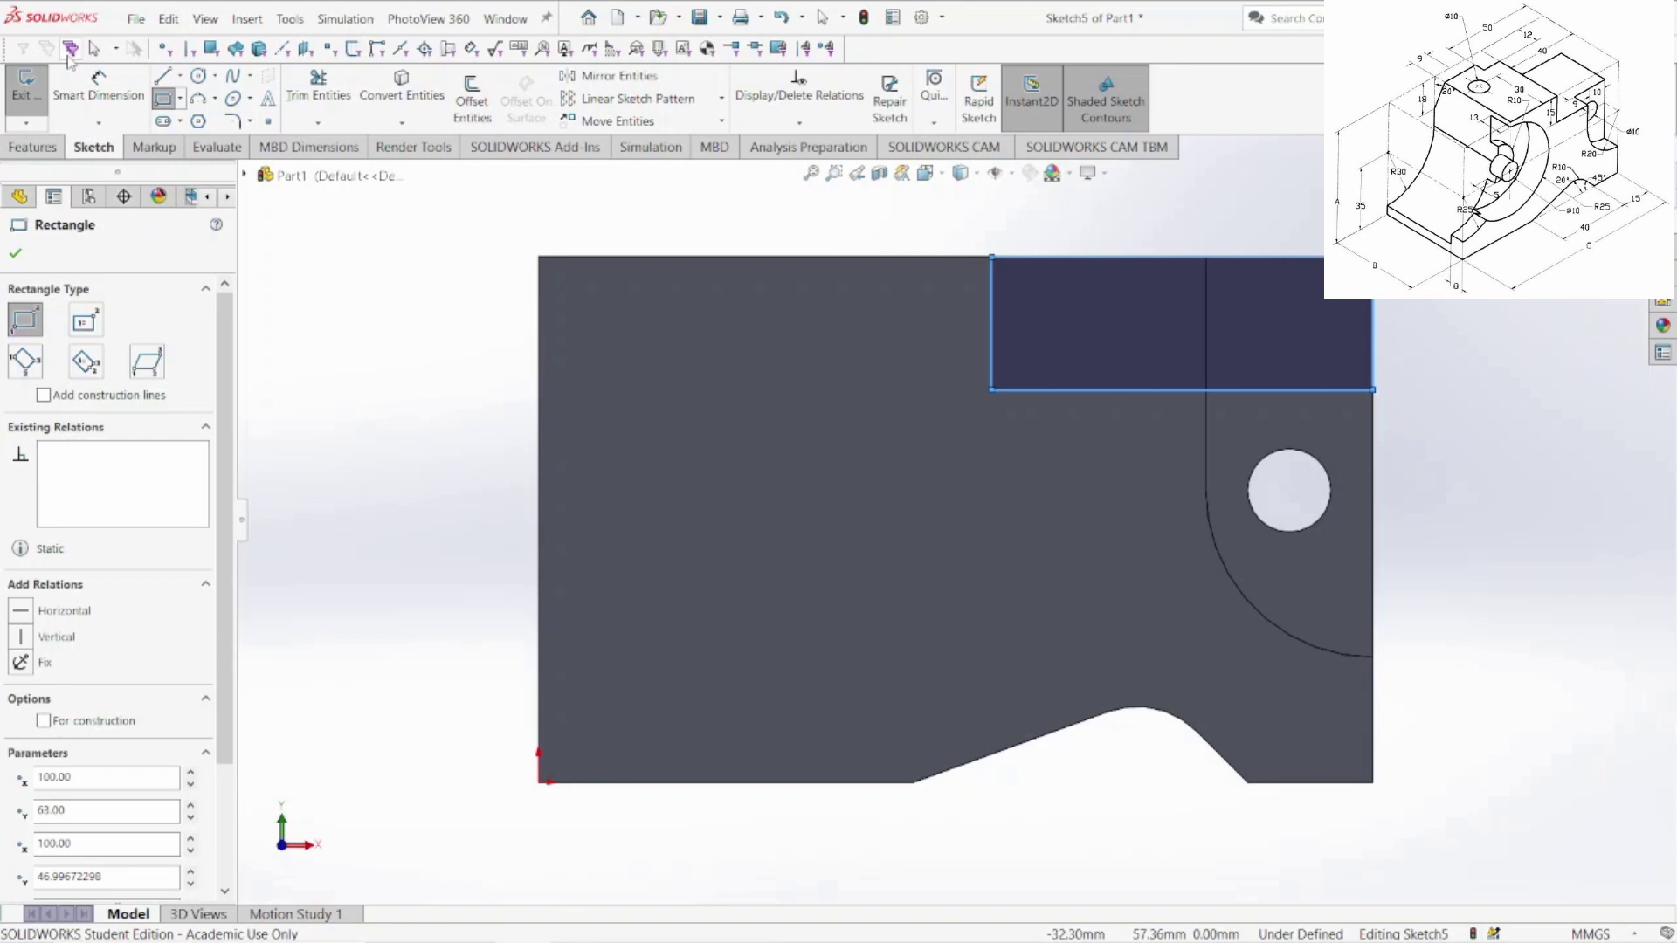
# - Dimension the rectangle 15 mm tall and 40 mm wide
pyautogui.click(97, 88)
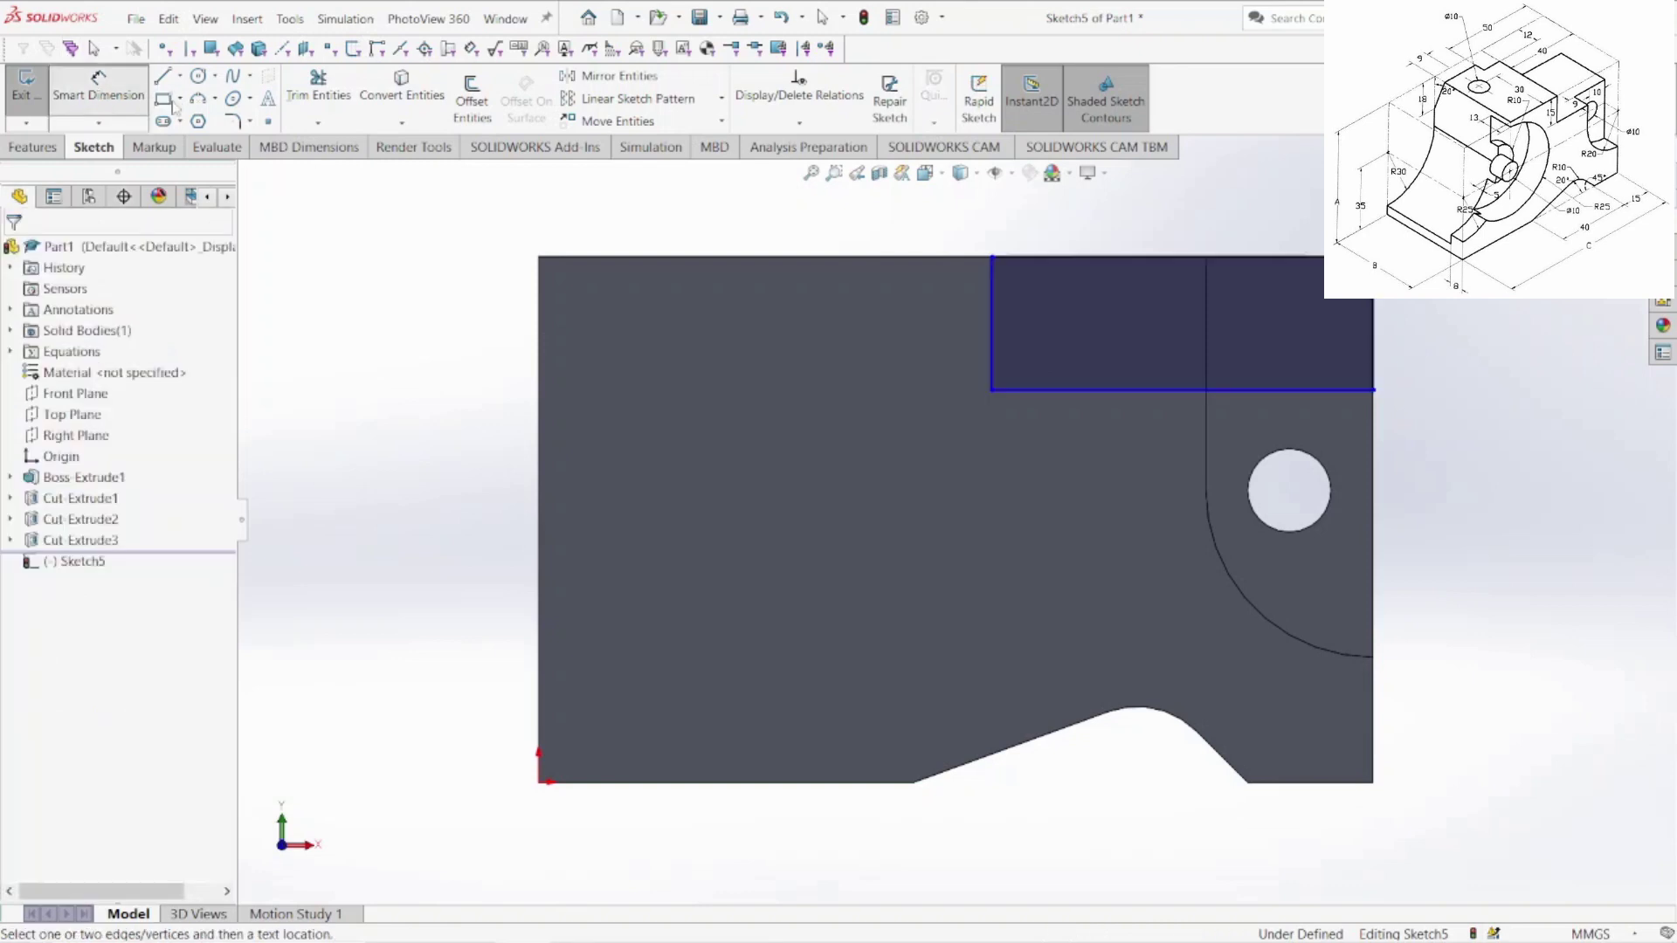
pyautogui.click(993, 348)
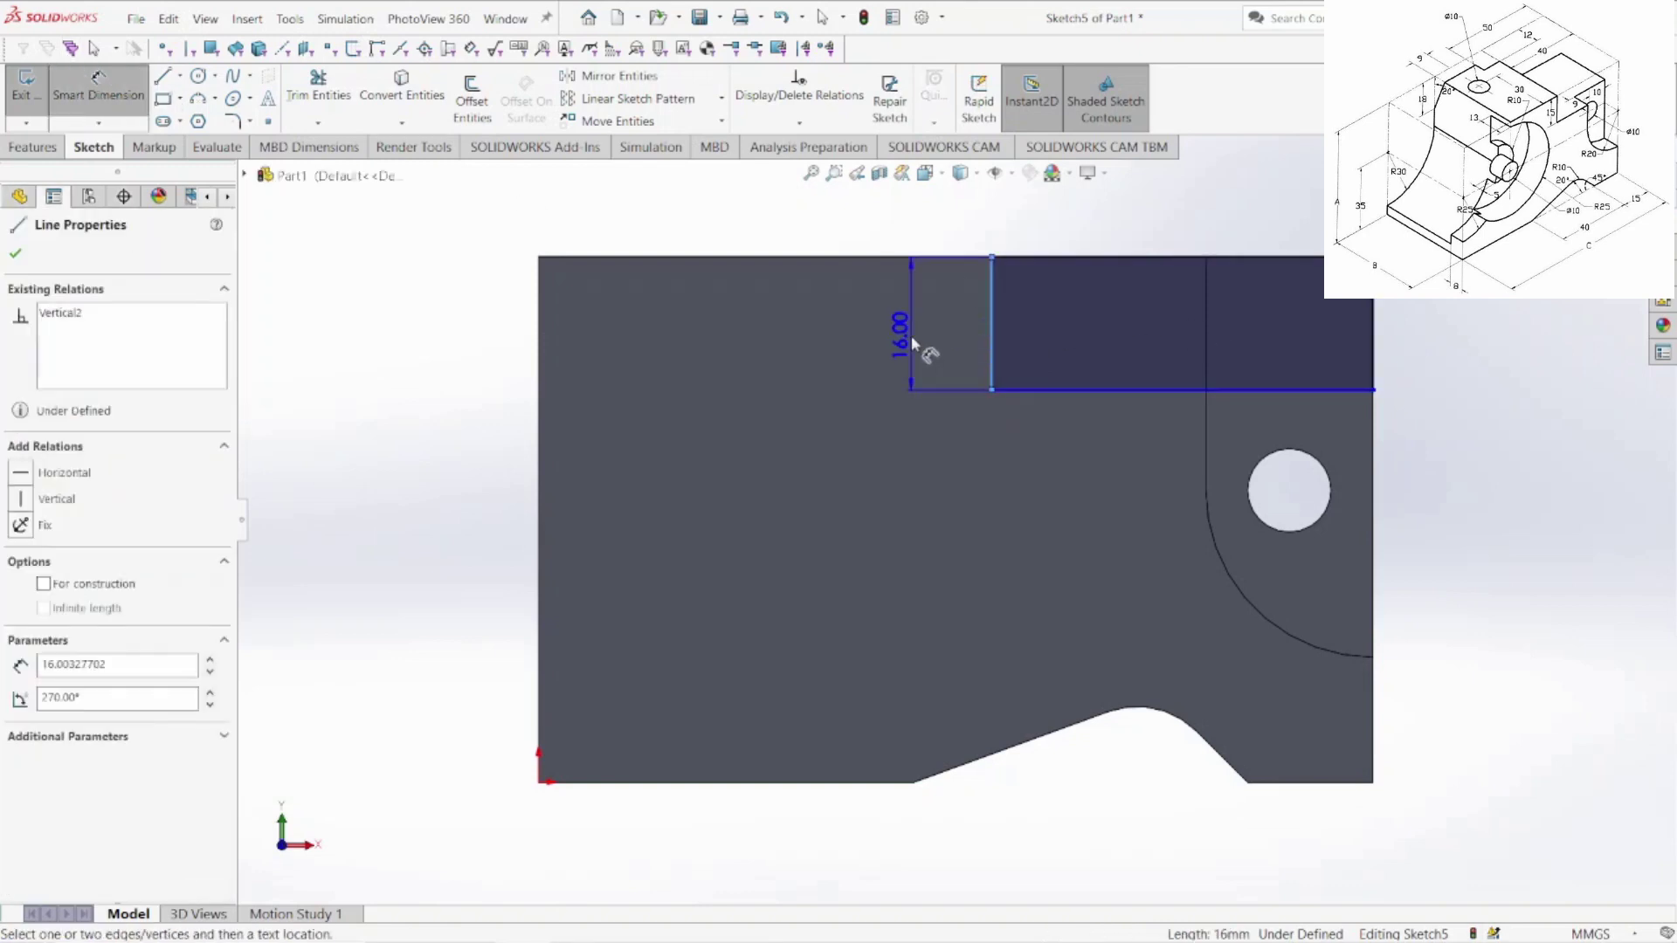
pyautogui.click(913, 344)
pyautogui.write('15')
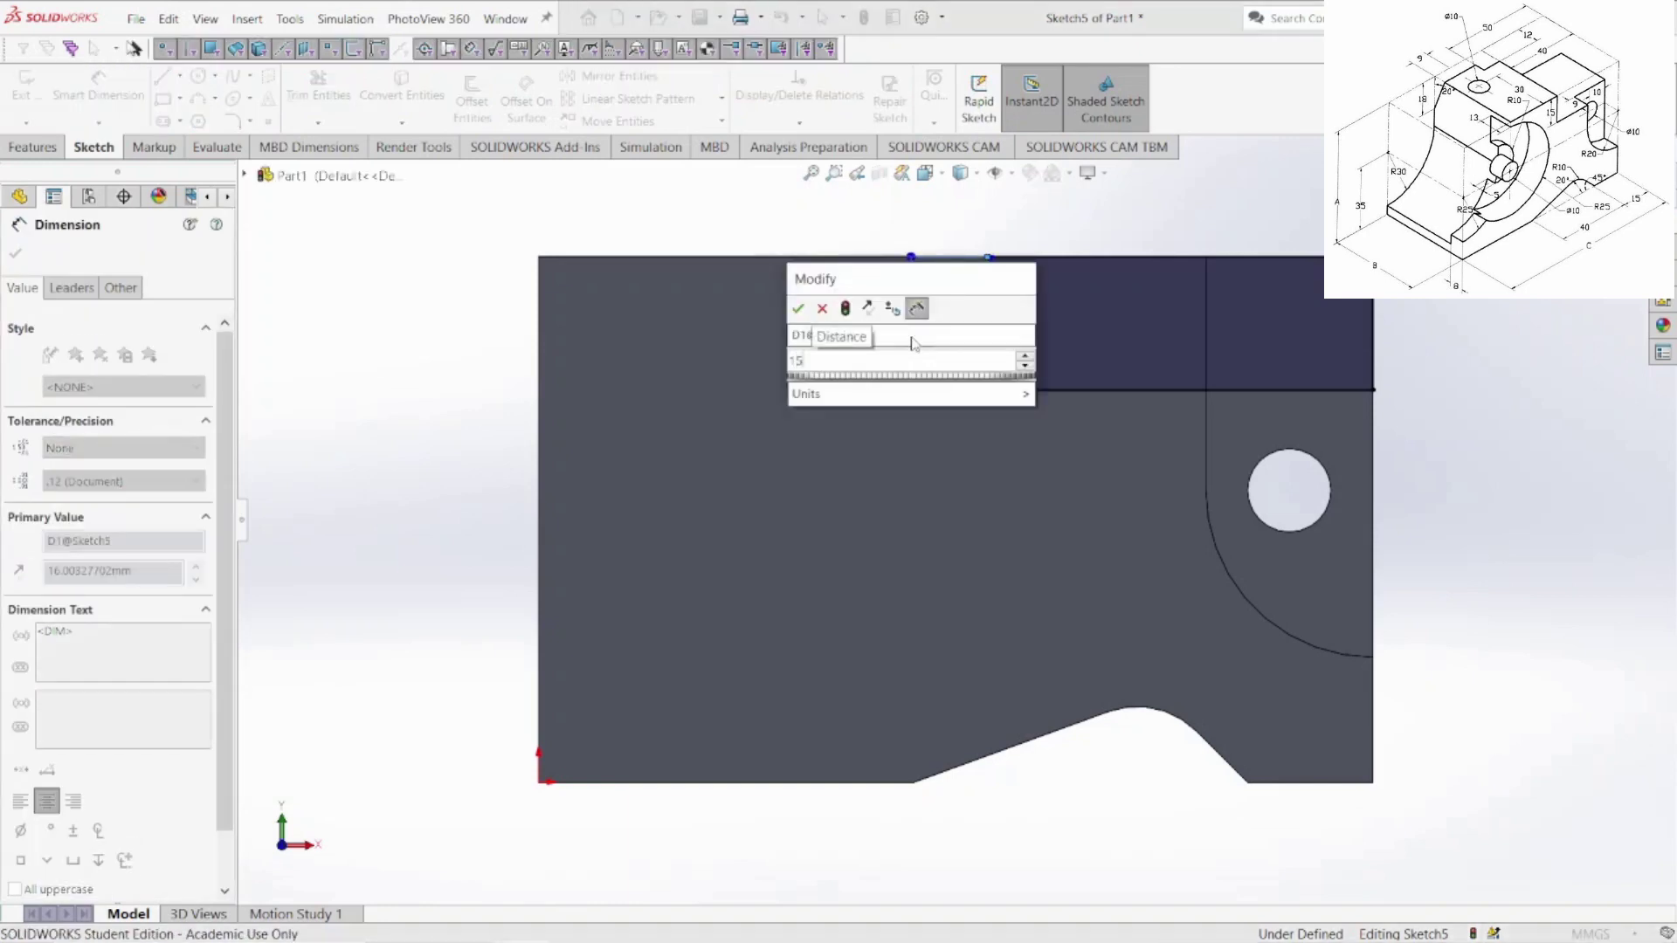
pyautogui.press('Return')
pyautogui.click(1088, 381)
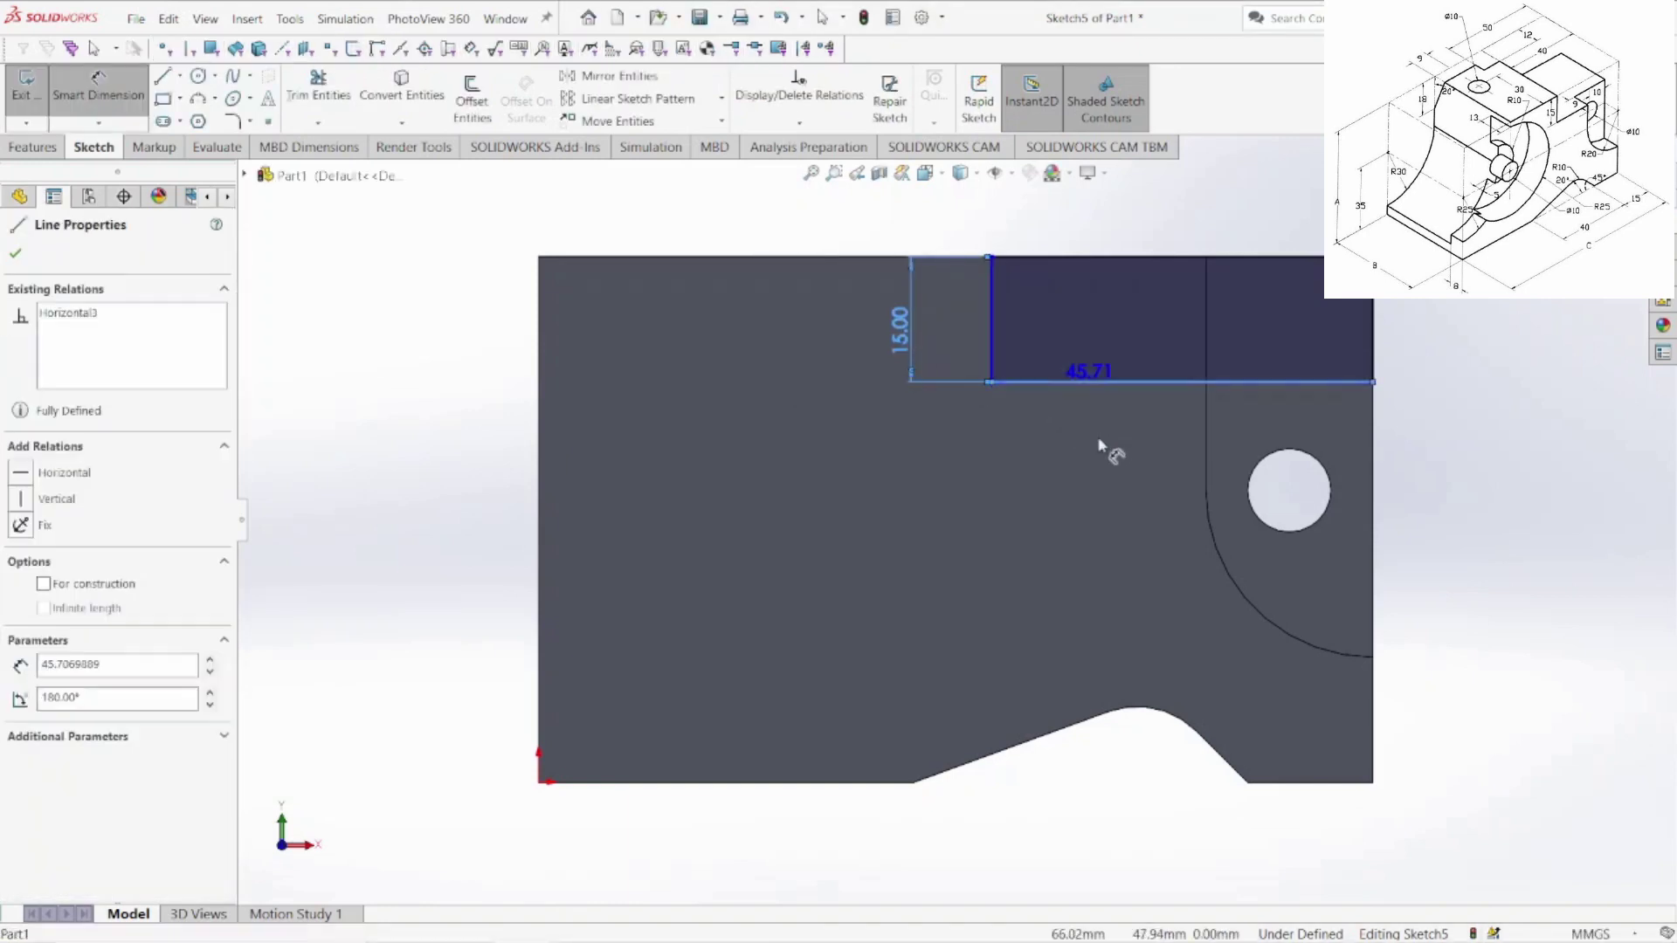
pyautogui.click(1098, 437)
pyautogui.write('40')
pyautogui.press('Return')
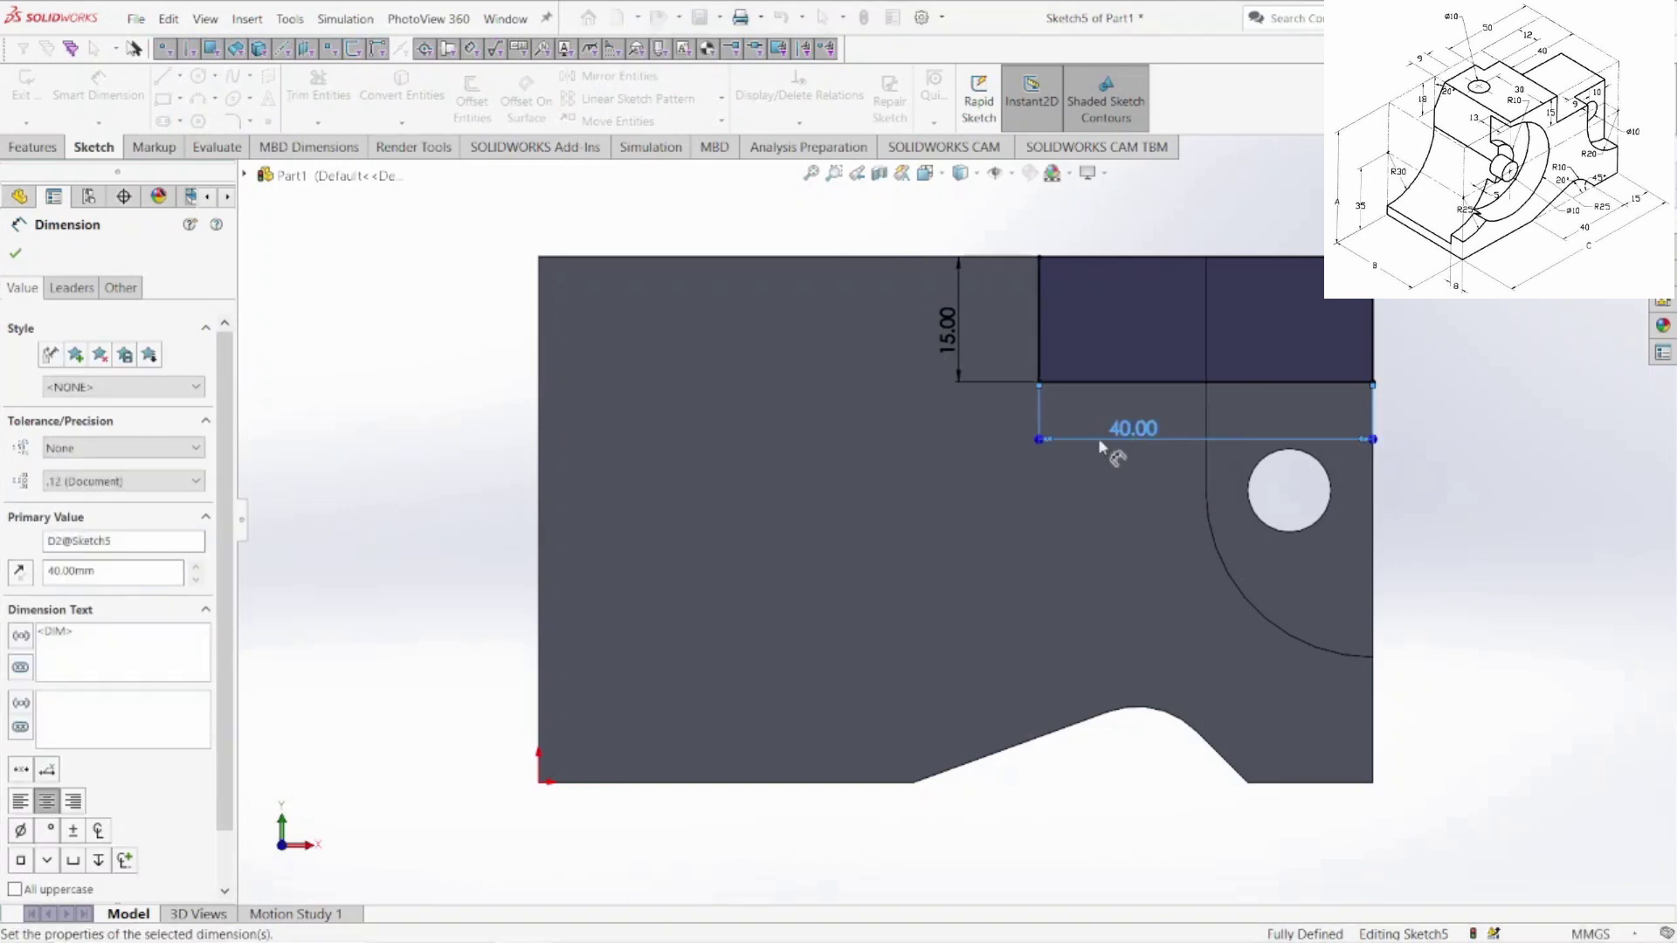
# - Extrude-cut the 15 by 40 rectangle Through All, then view the part in Trimetric
pyautogui.click(27, 152)
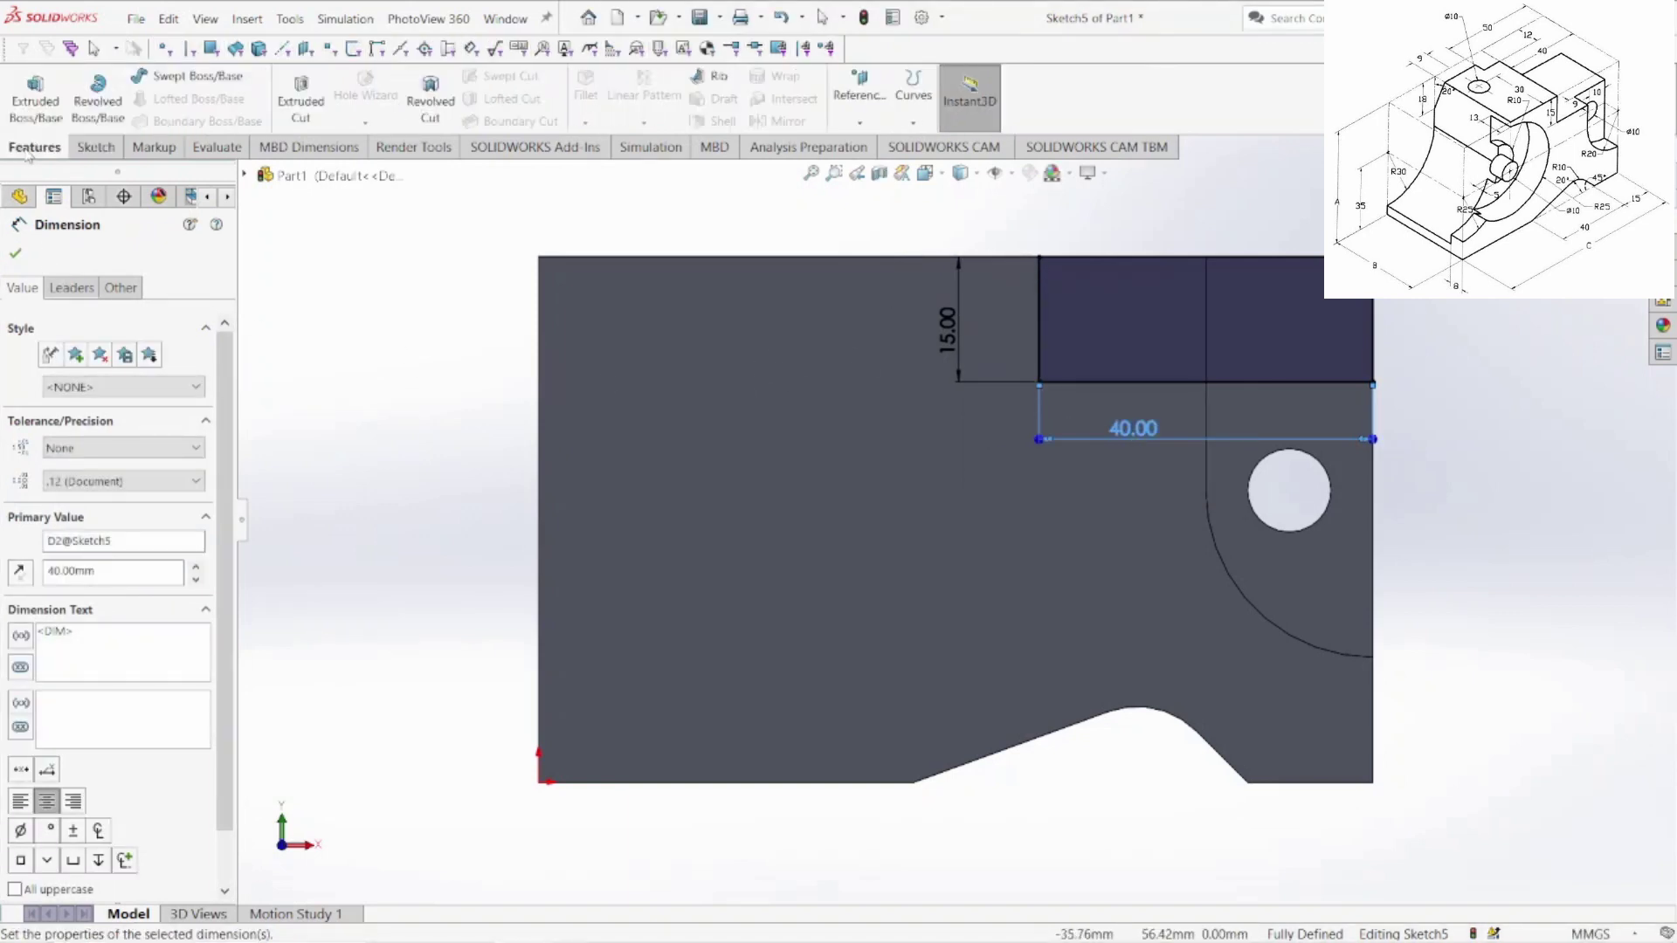
pyautogui.click(300, 98)
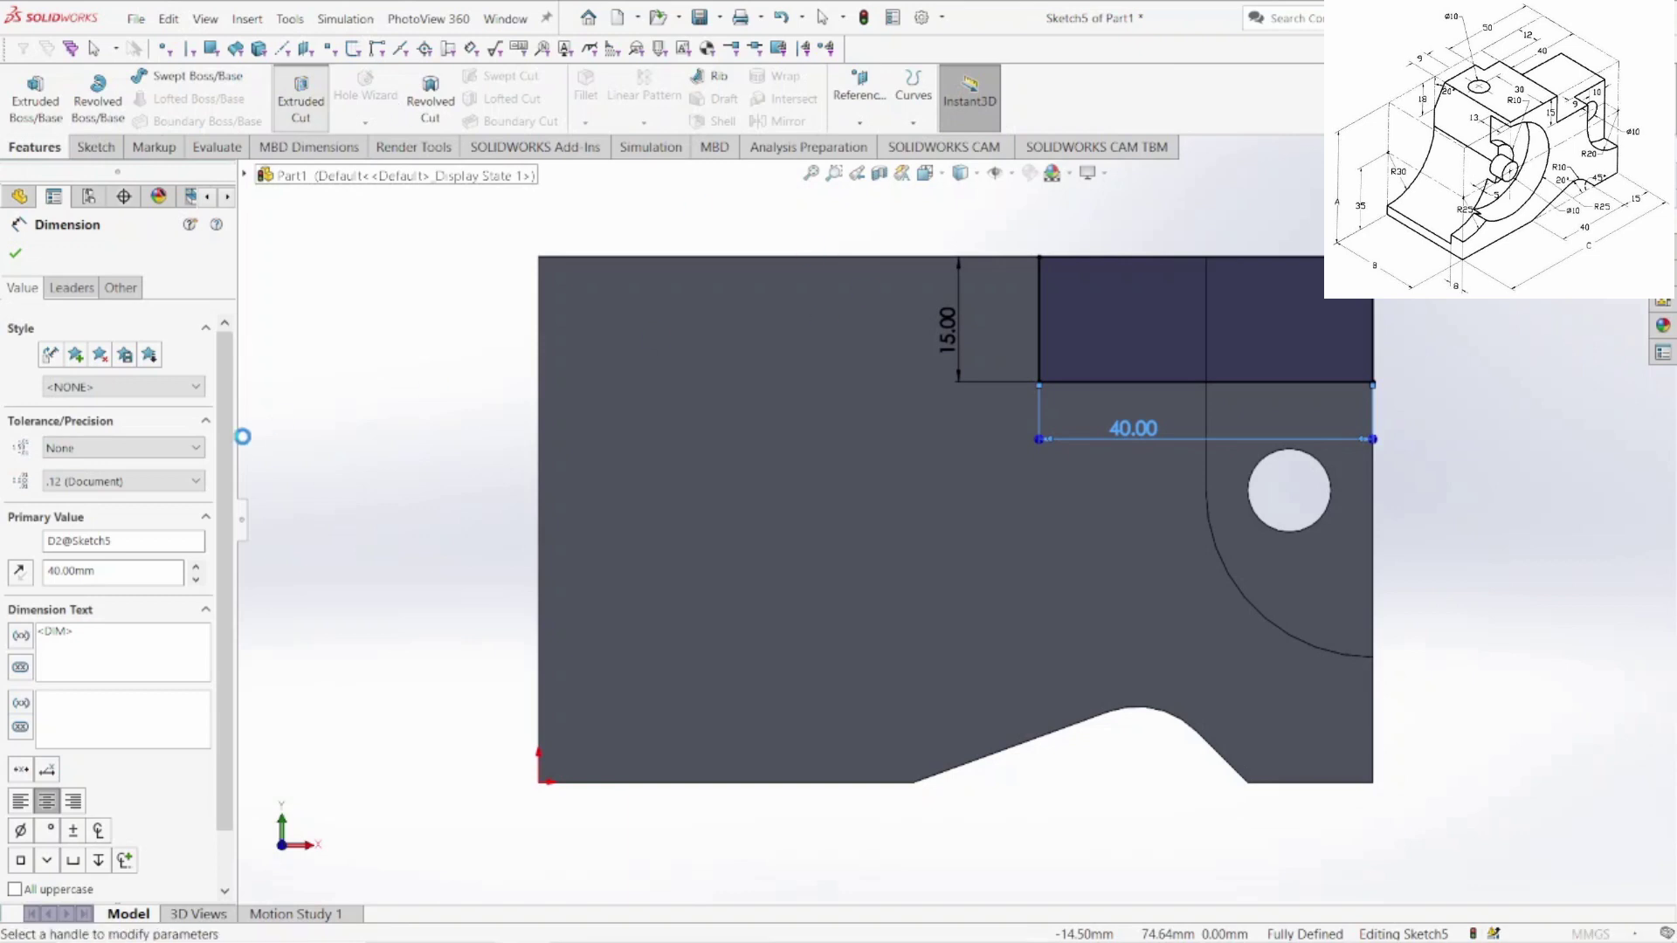
pyautogui.click(145, 375)
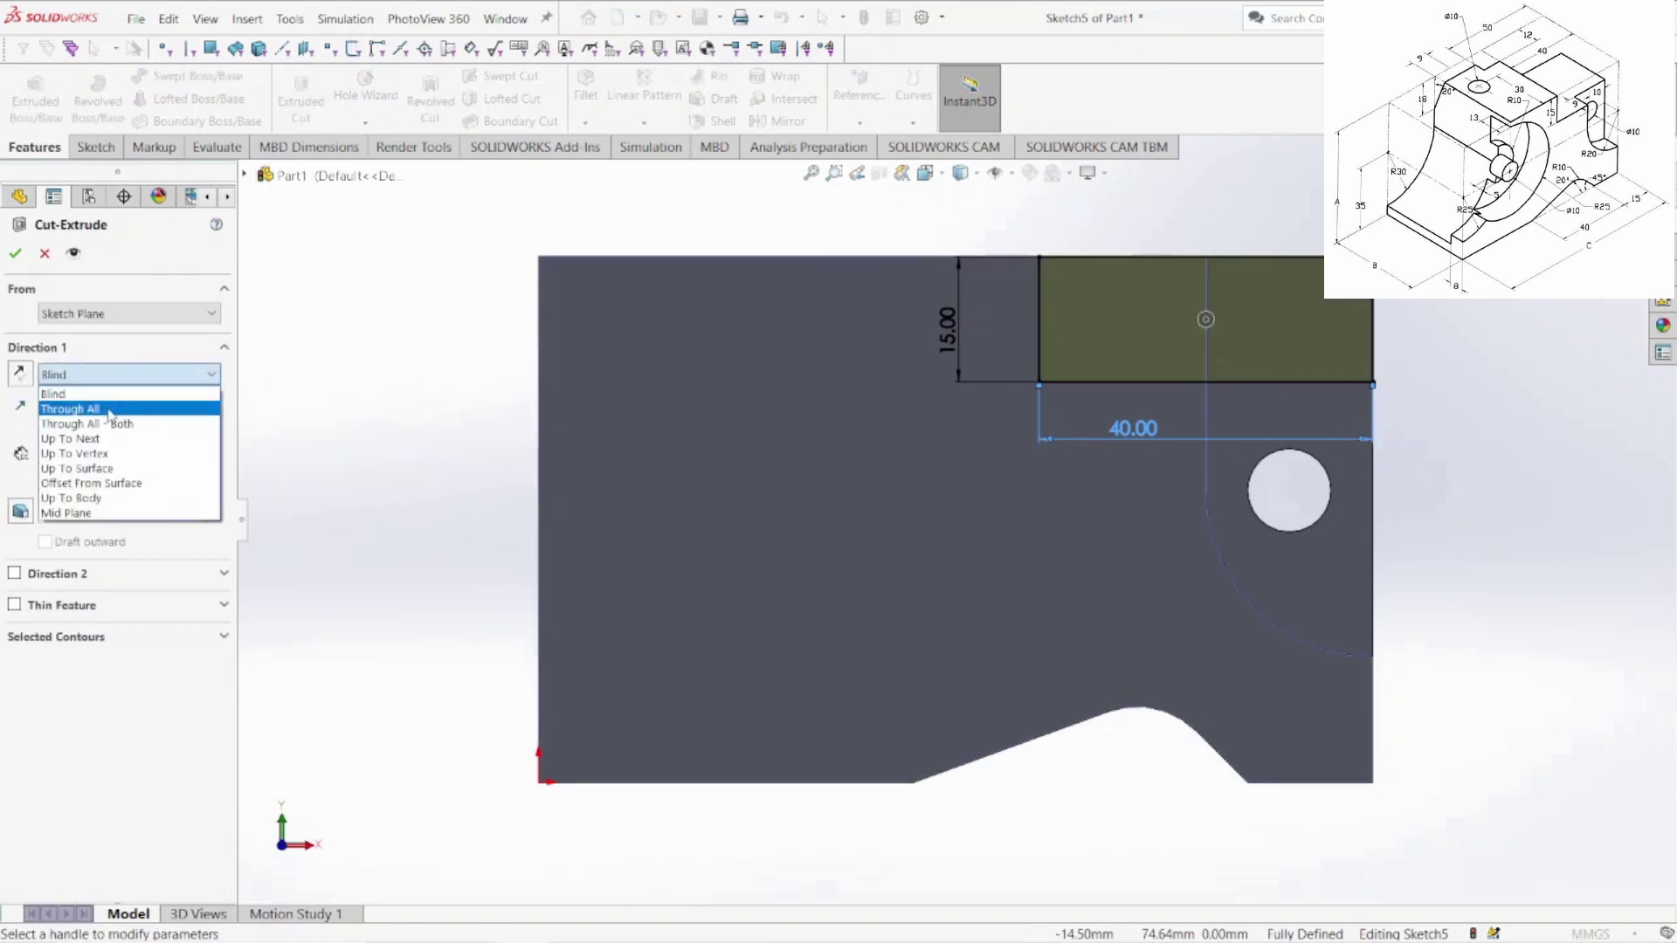
pyautogui.click(110, 414)
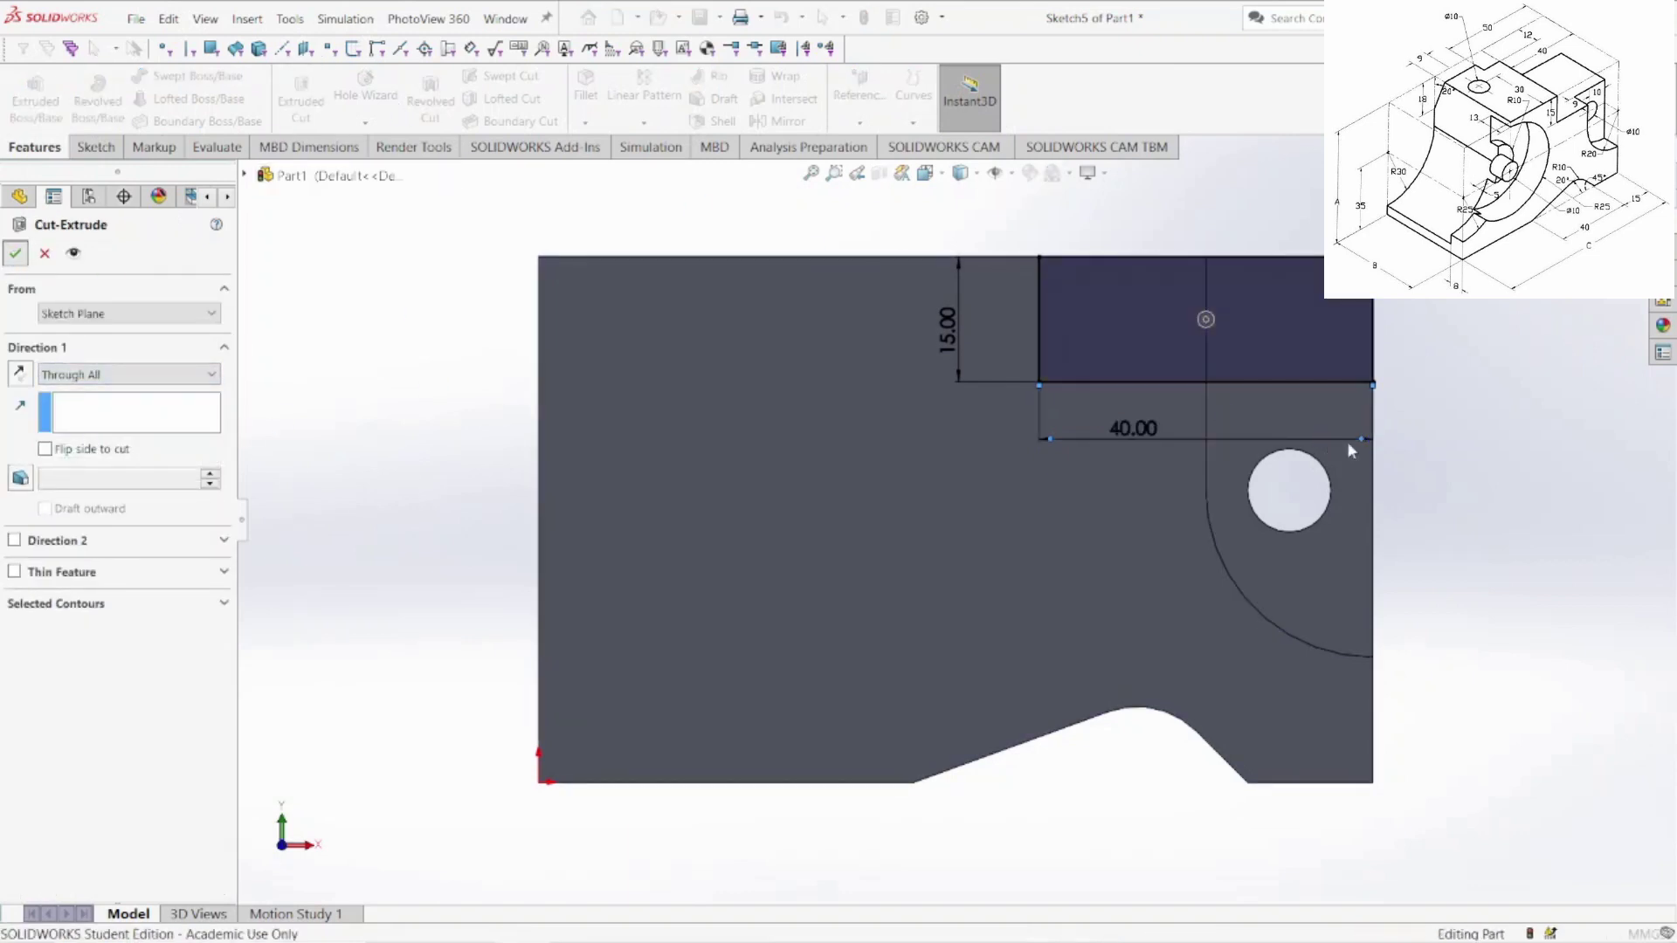
pyautogui.press('Return')
pyautogui.press('space')
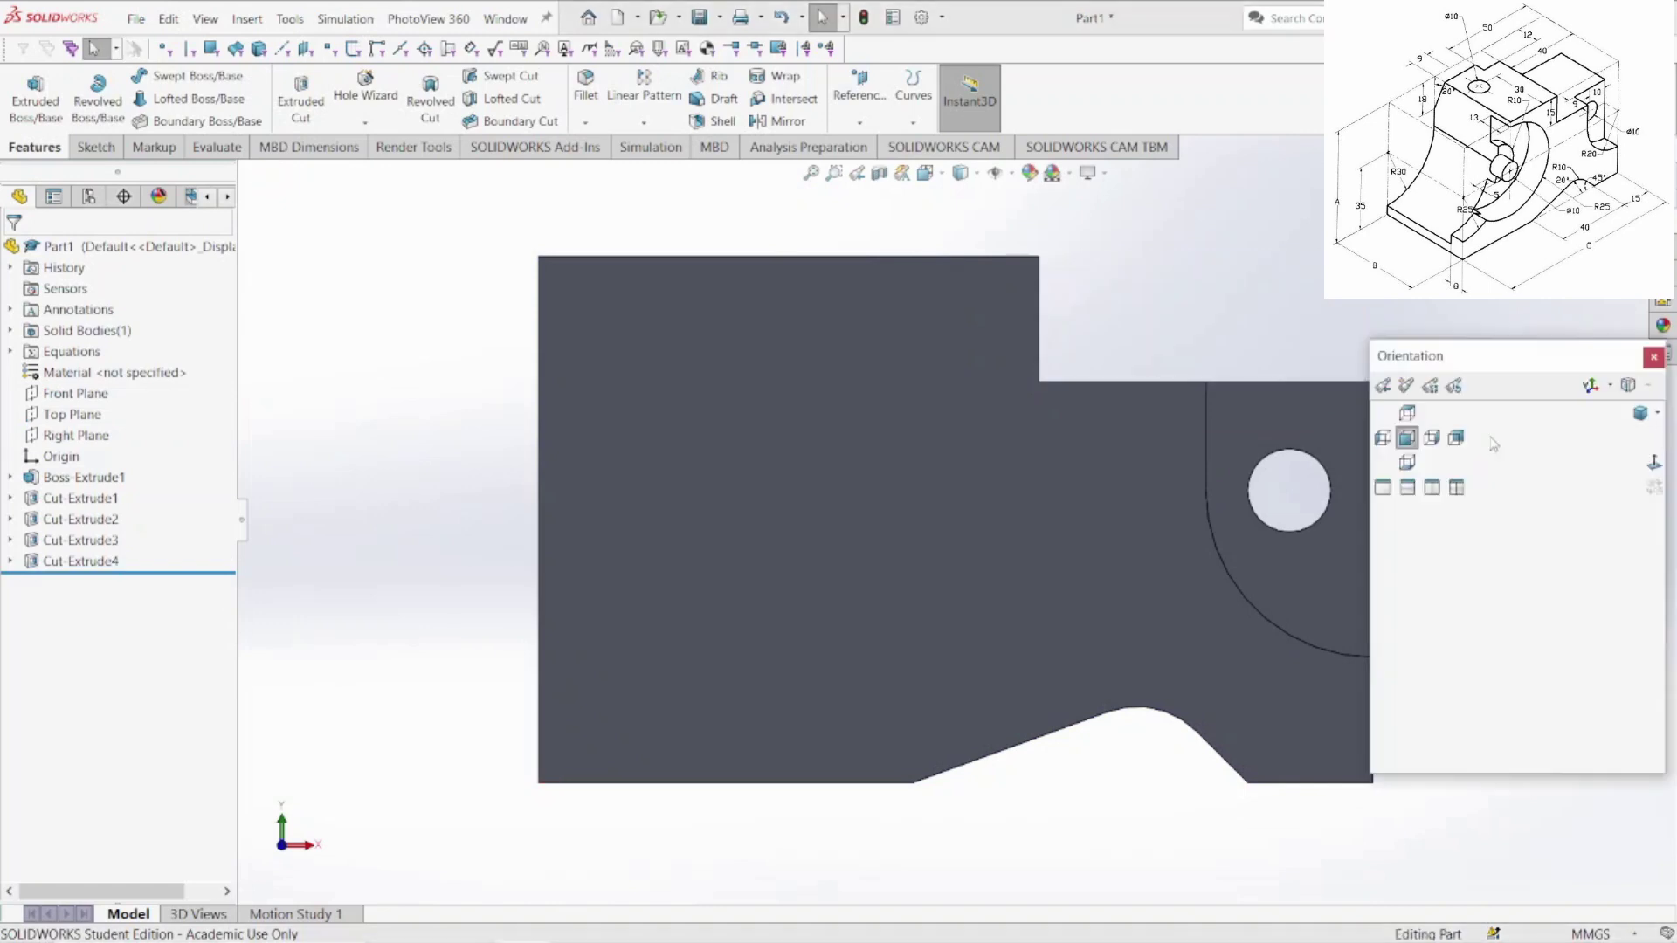
pyautogui.click(1640, 415)
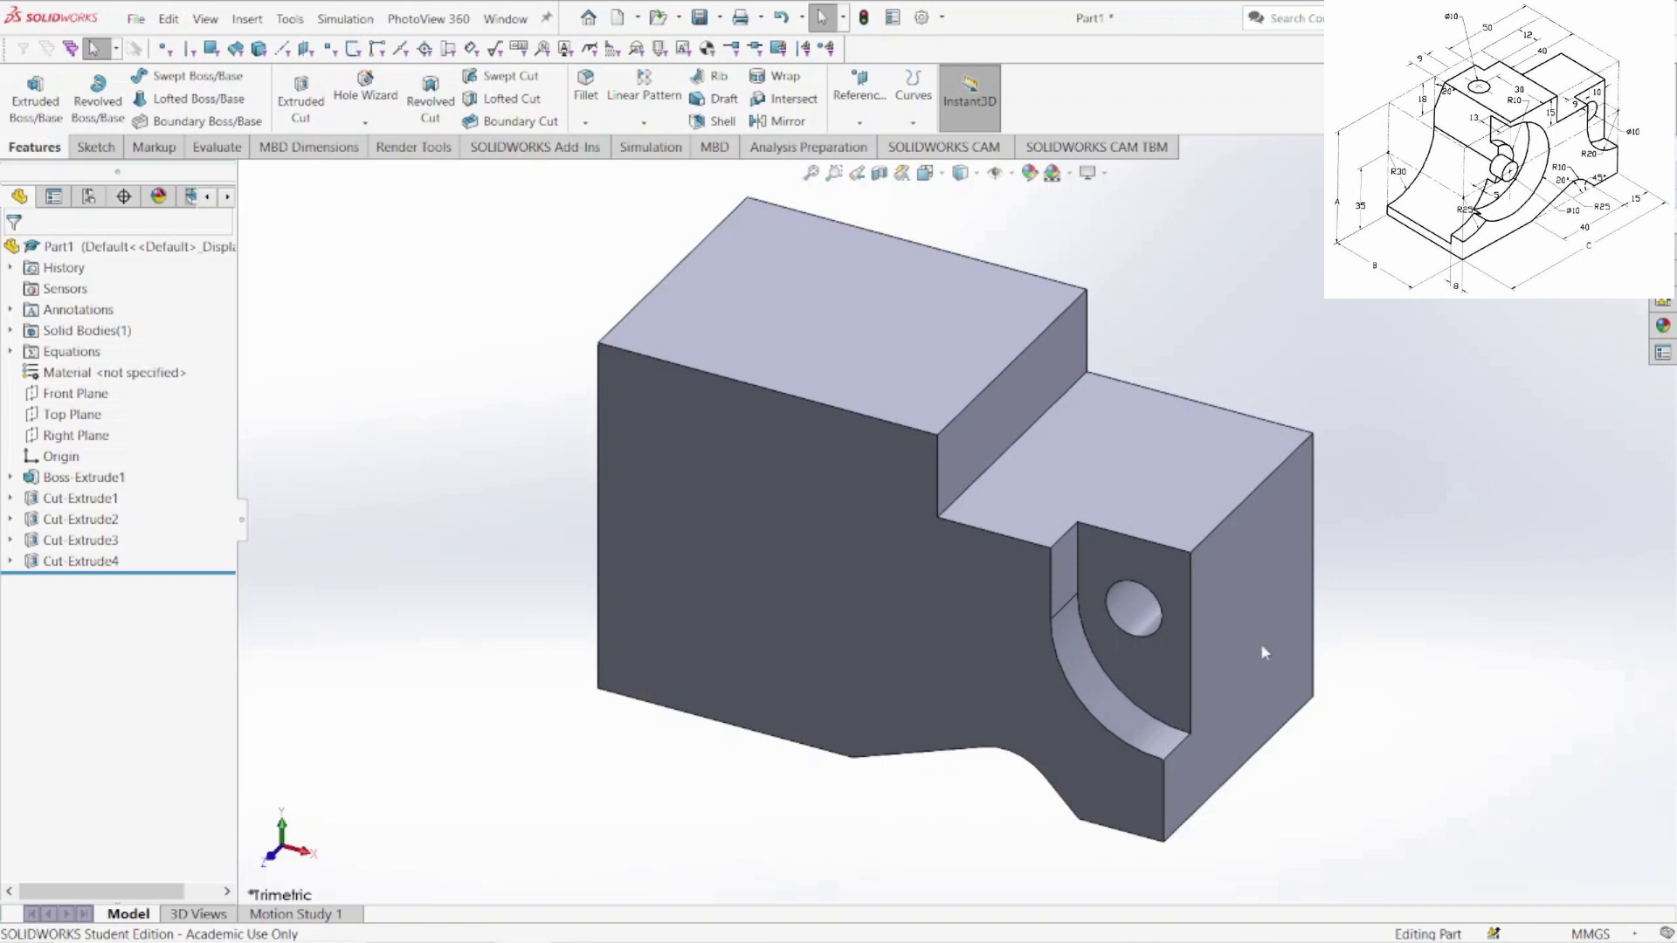
# - Start a sketch on the top face, view it Normal To, and draw a corner rectangle from its top-right corner
pyautogui.rightClick(933, 318)
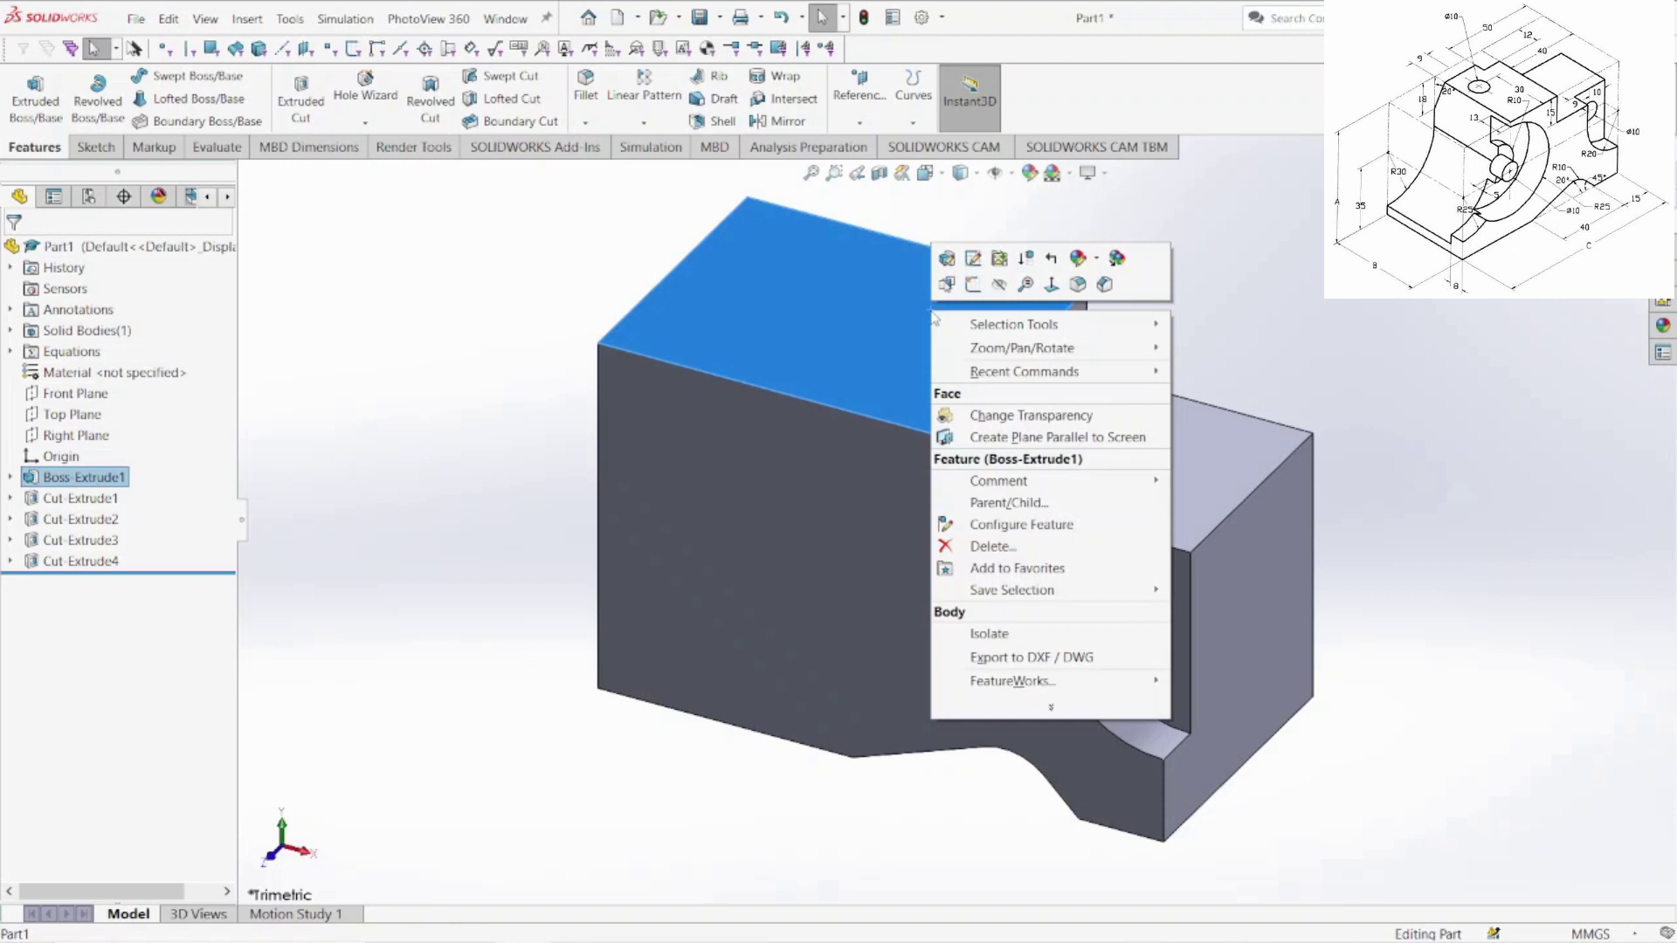
pyautogui.click(972, 283)
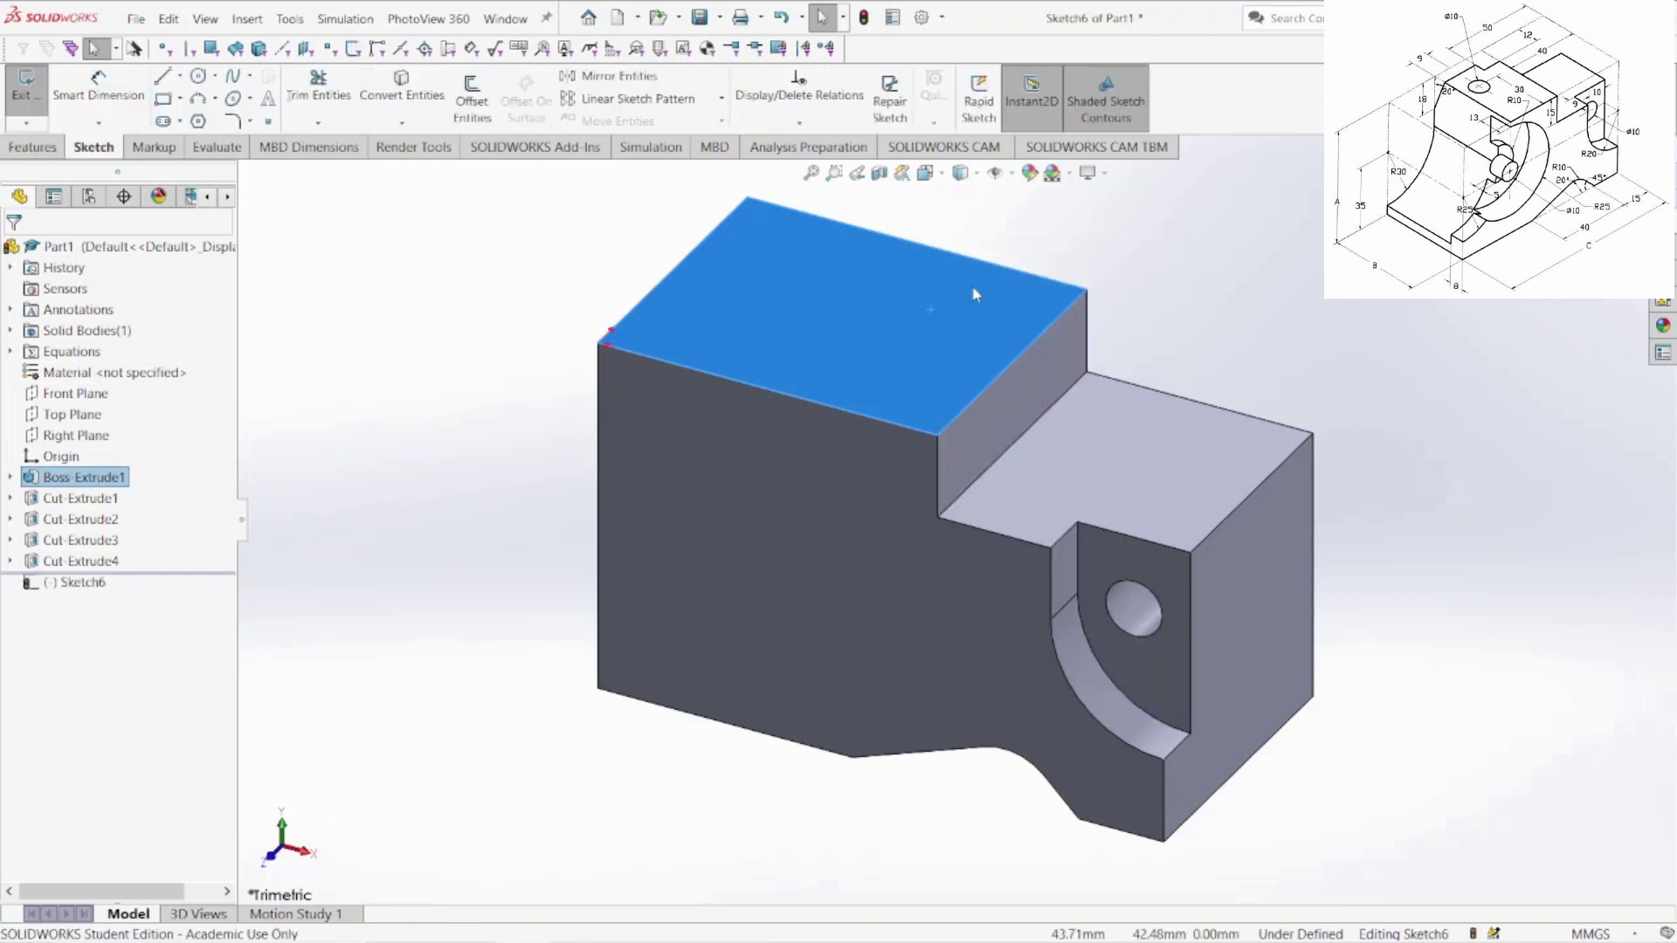
pyautogui.press('space')
pyautogui.click(979, 342)
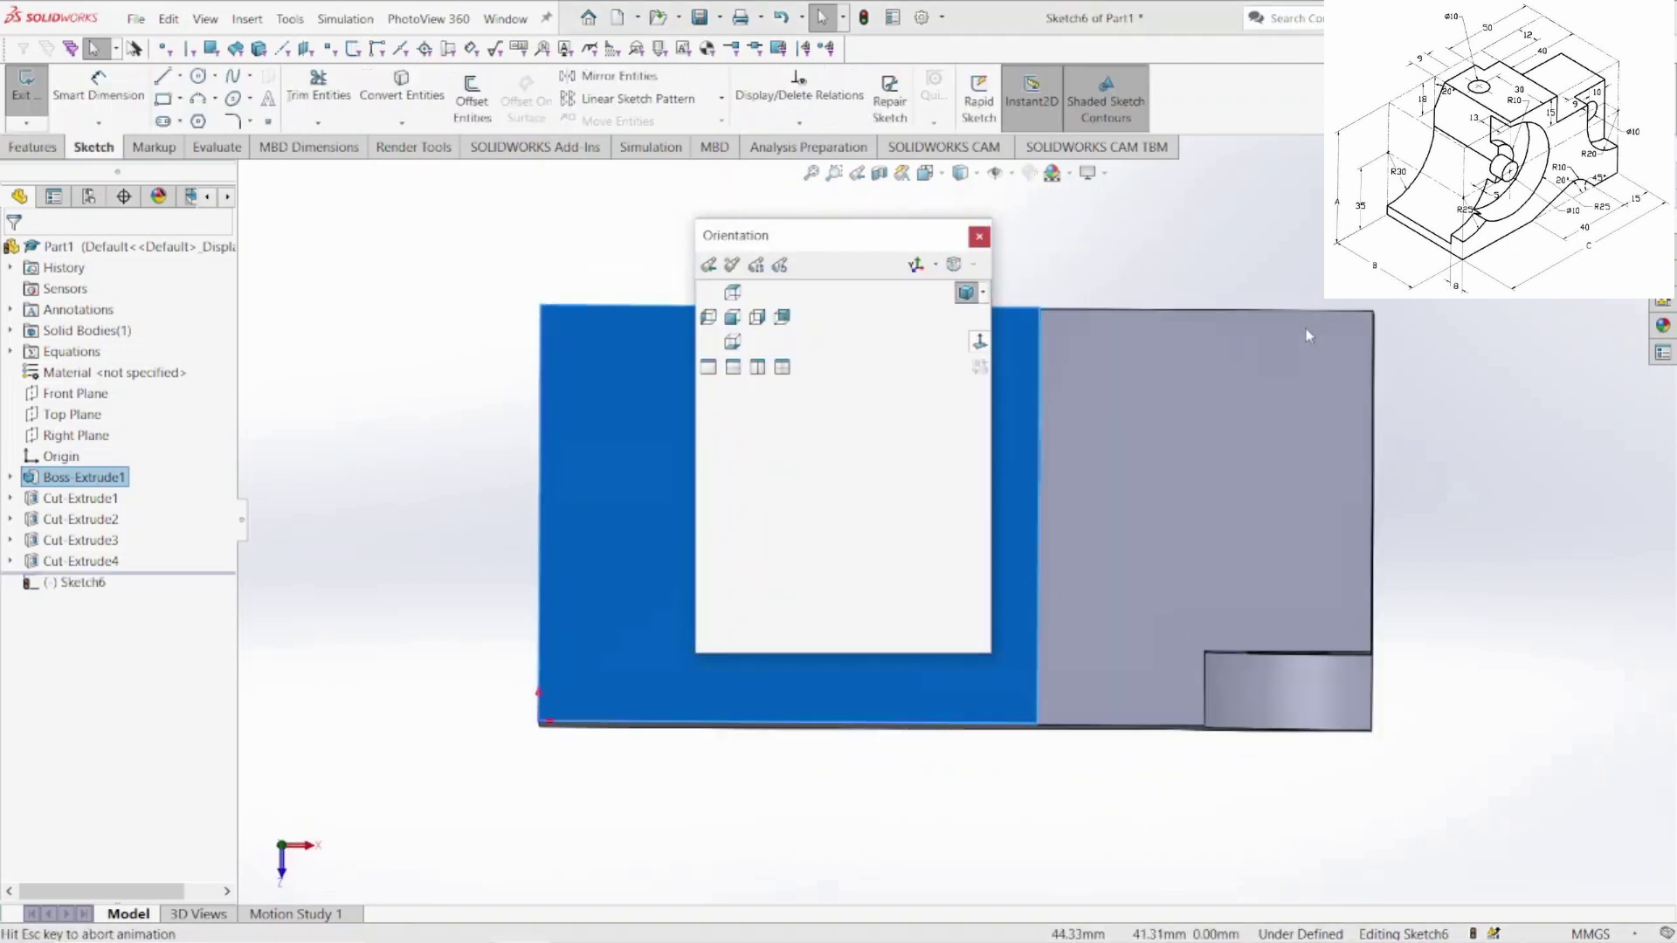
pyautogui.click(1467, 378)
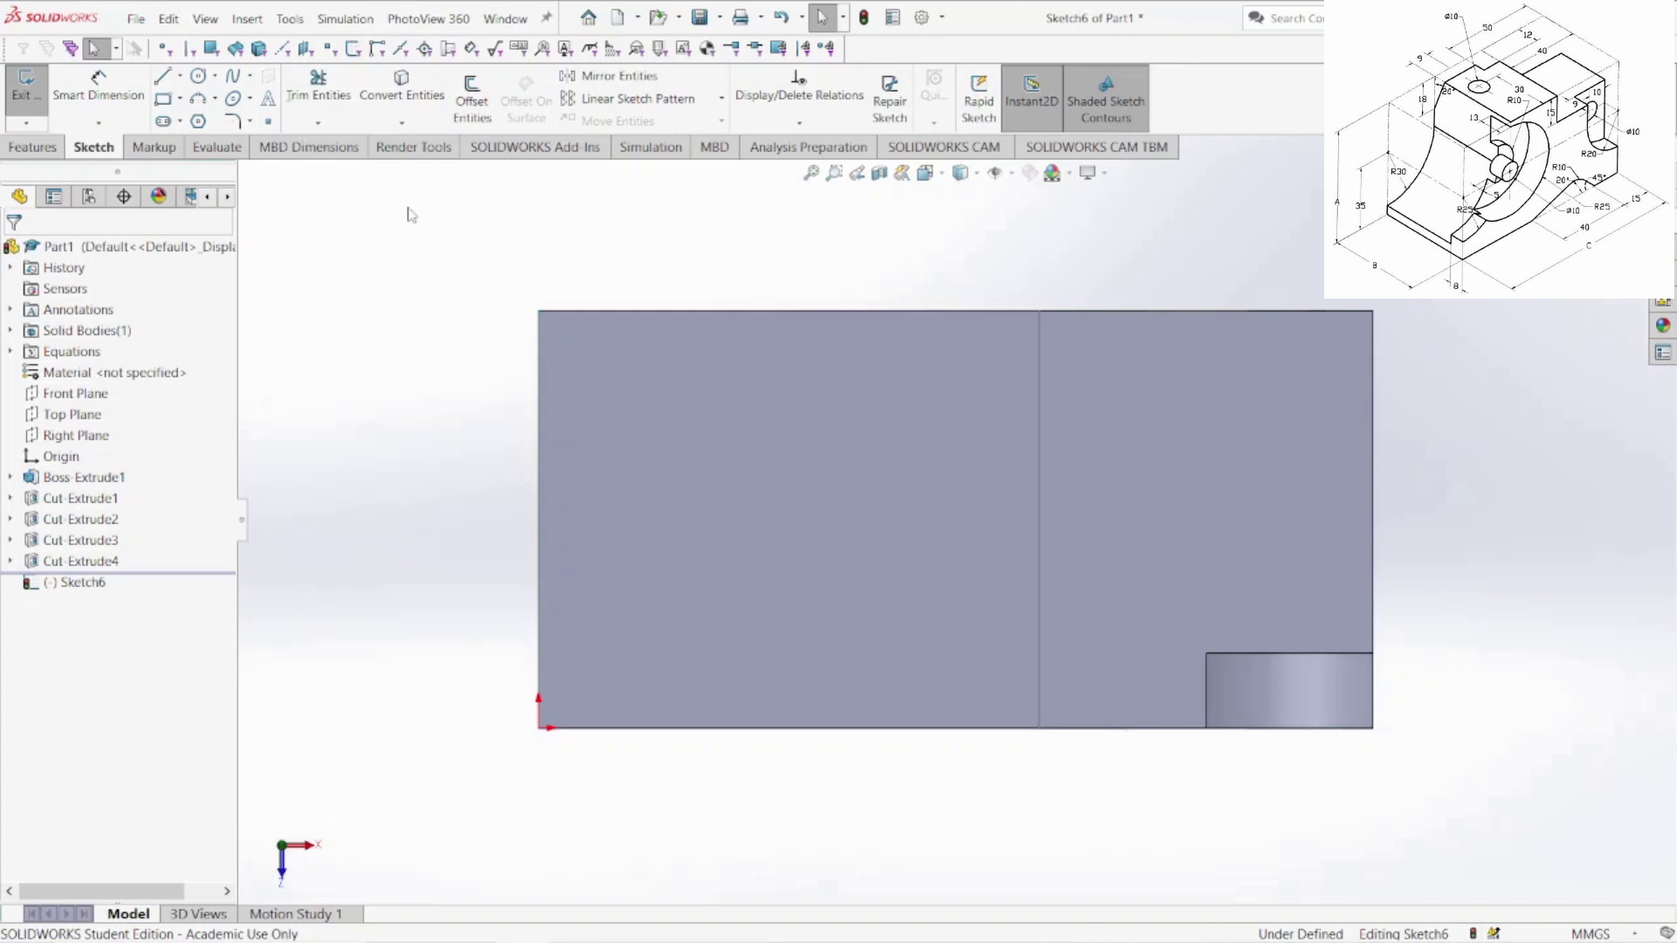
pyautogui.click(163, 99)
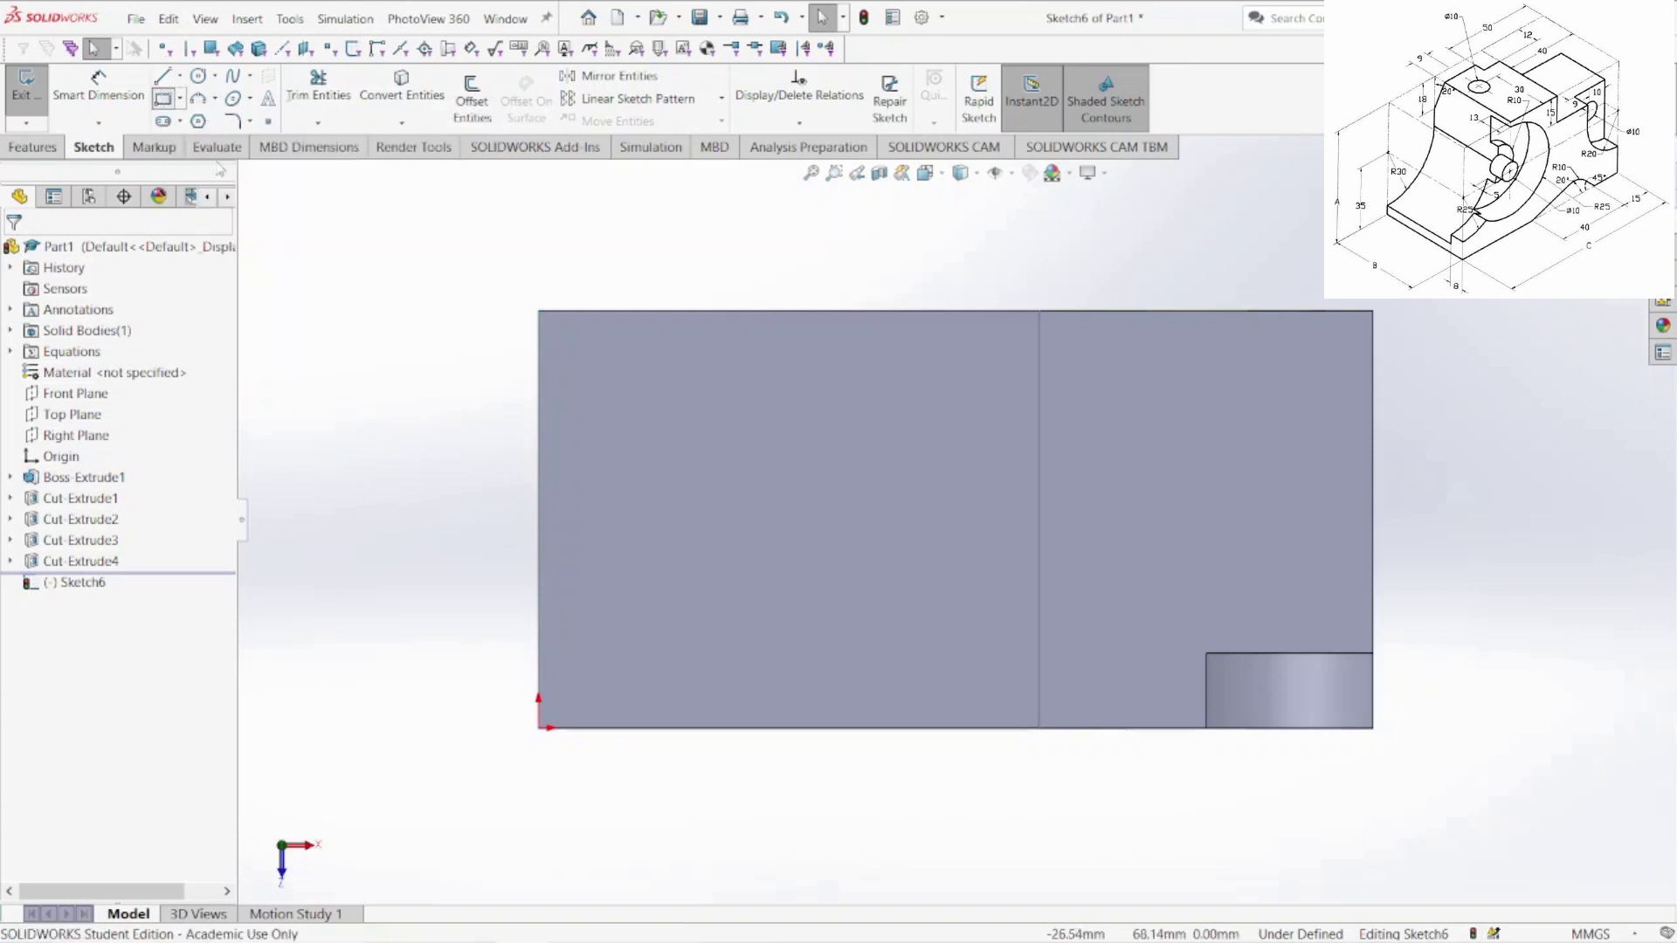
pyautogui.click(1373, 311)
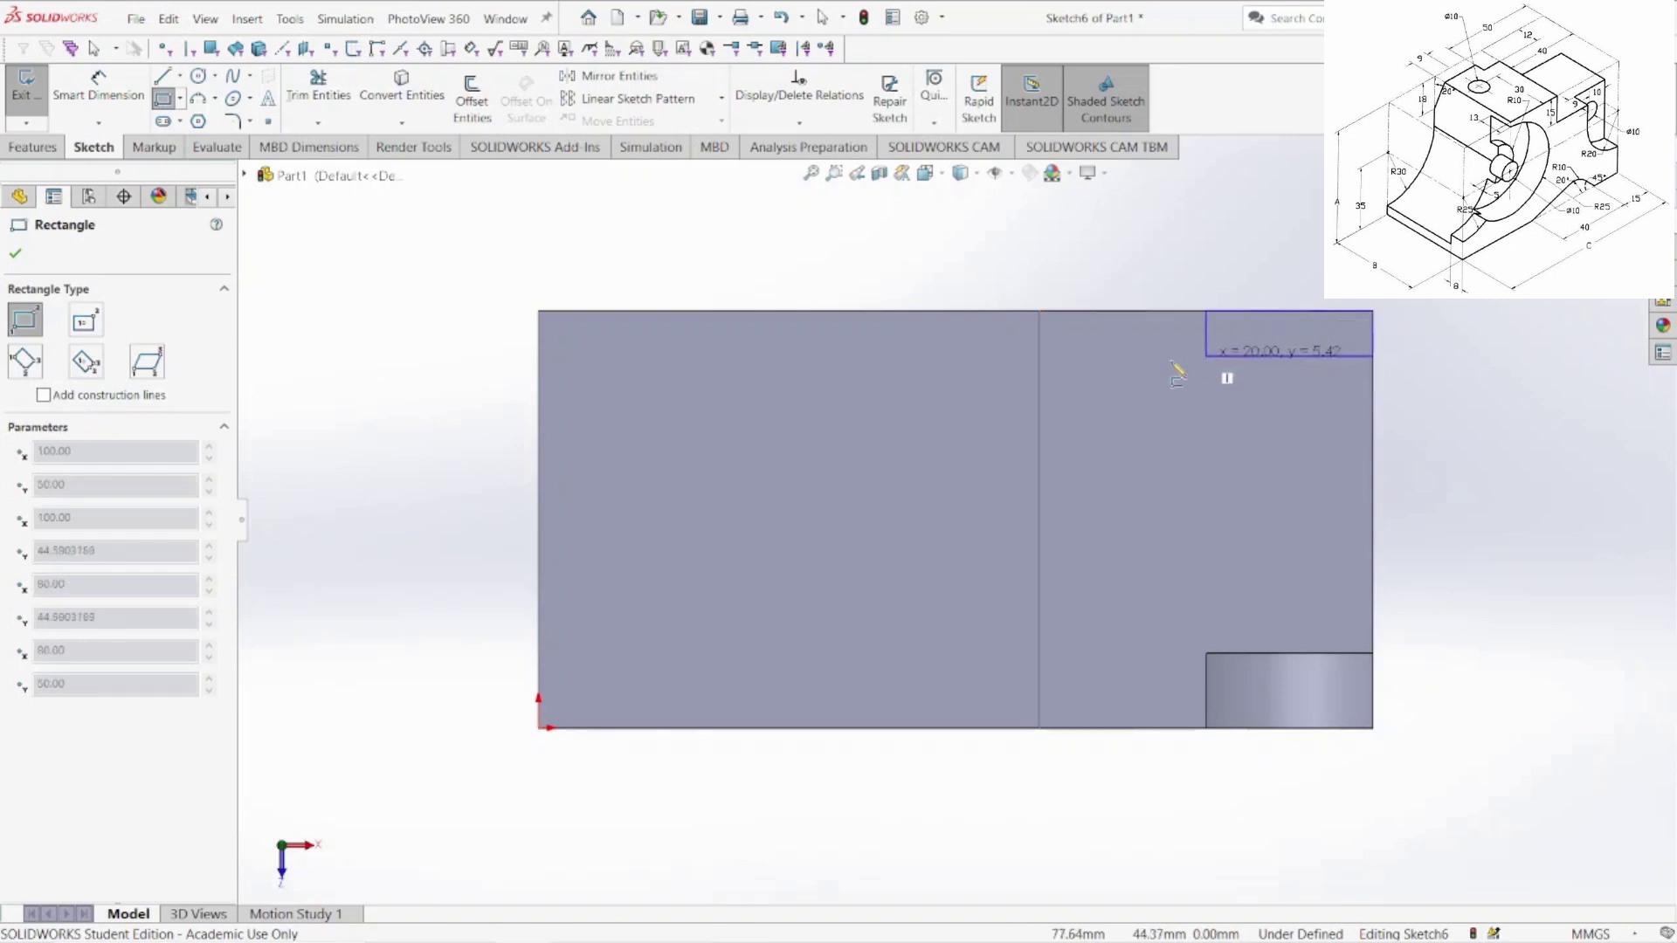
pyautogui.click(928, 384)
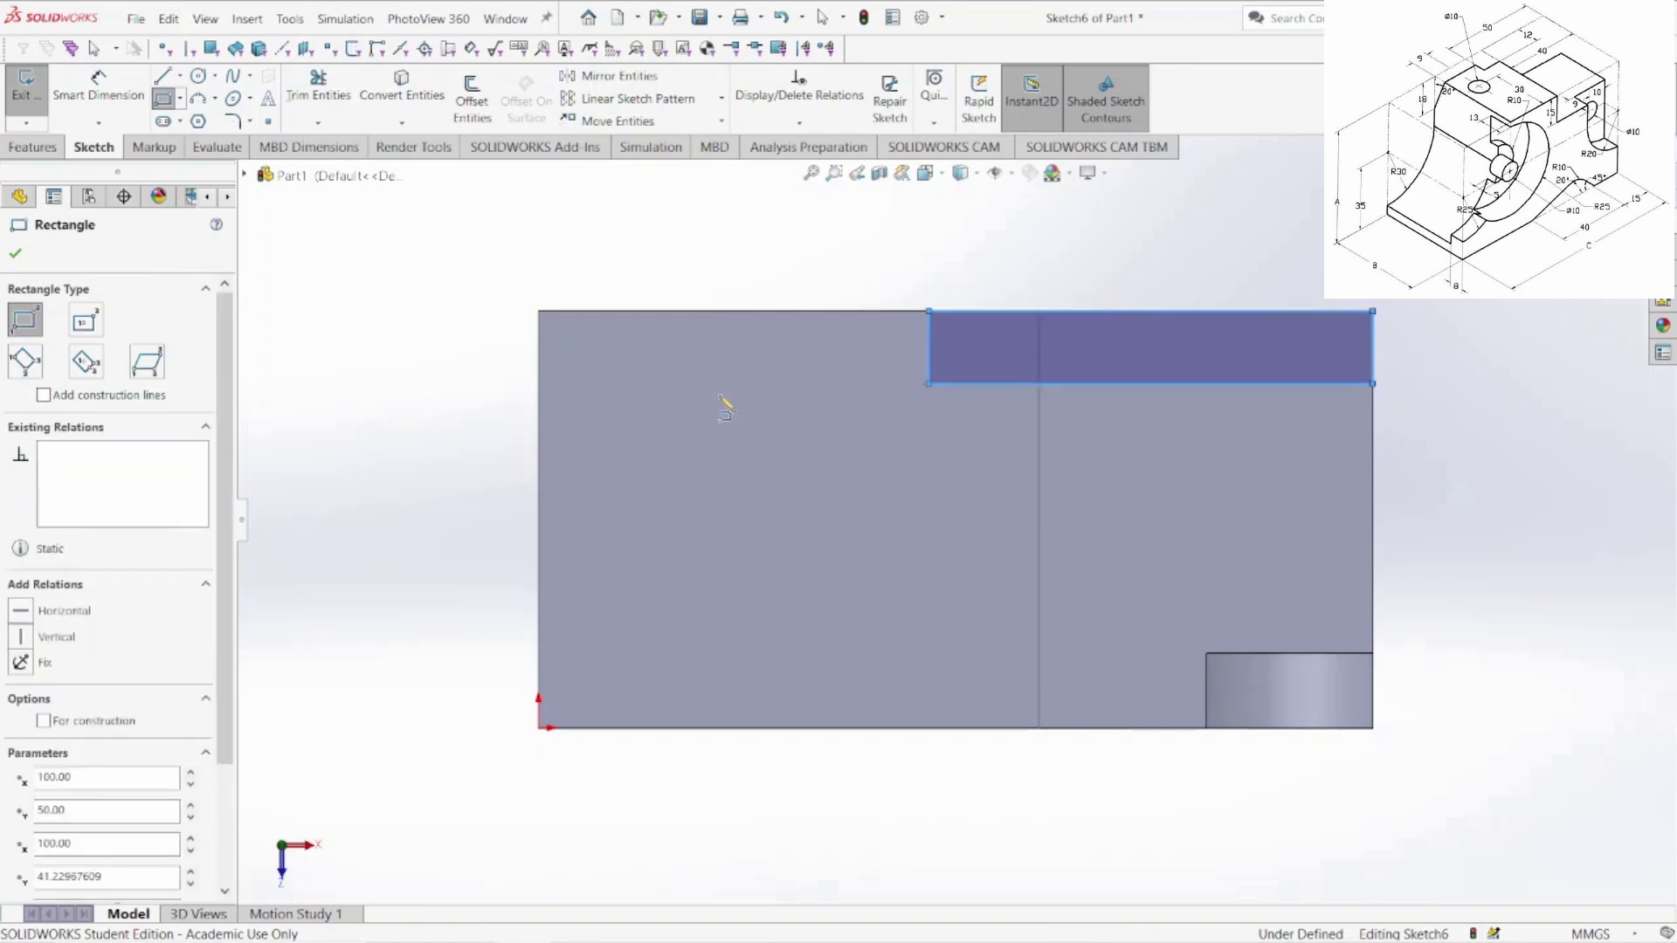
# - Dimension the rectangle 12 mm deep and 50 mm long
pyautogui.click(125, 98)
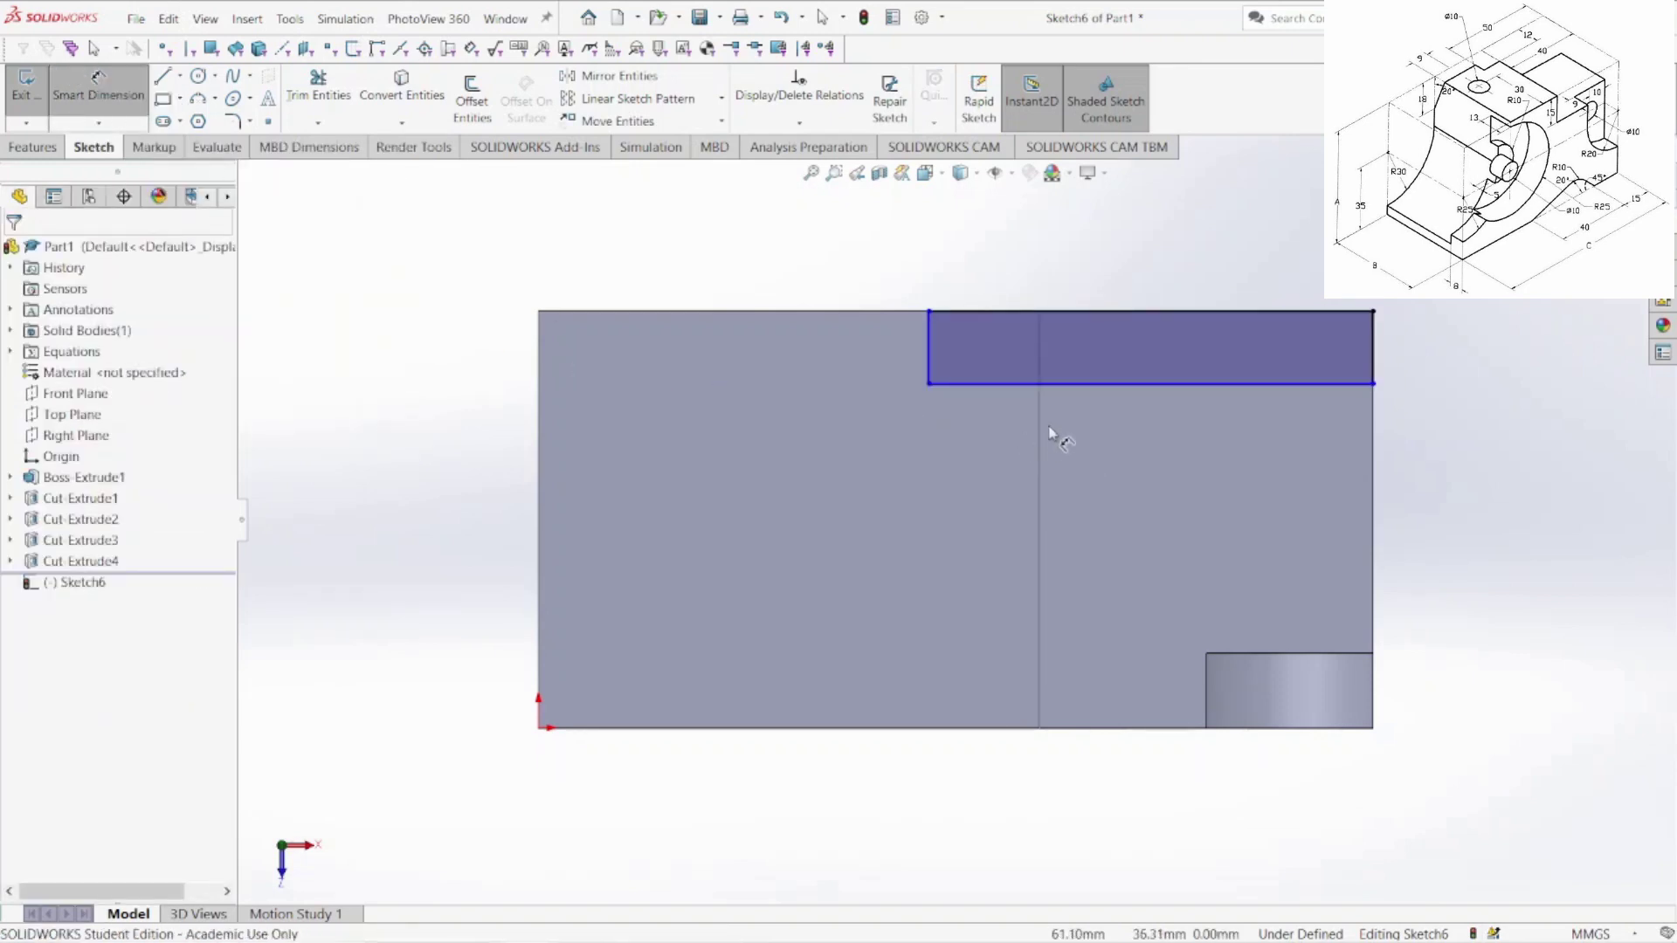
pyautogui.click(928, 363)
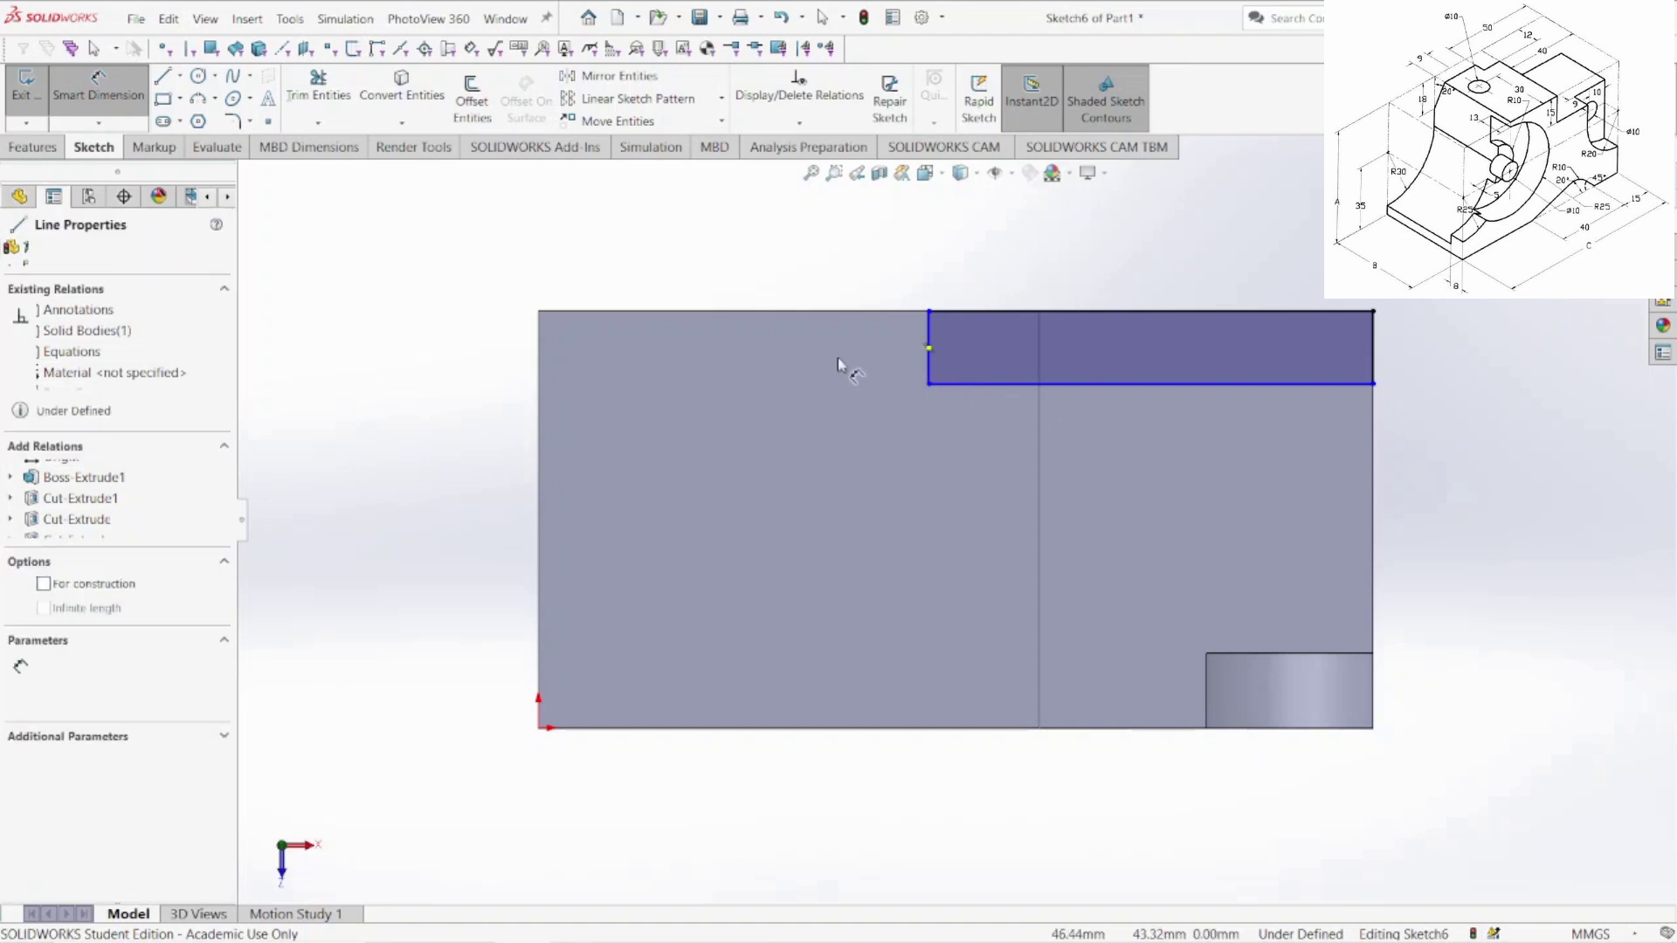
pyautogui.click(846, 355)
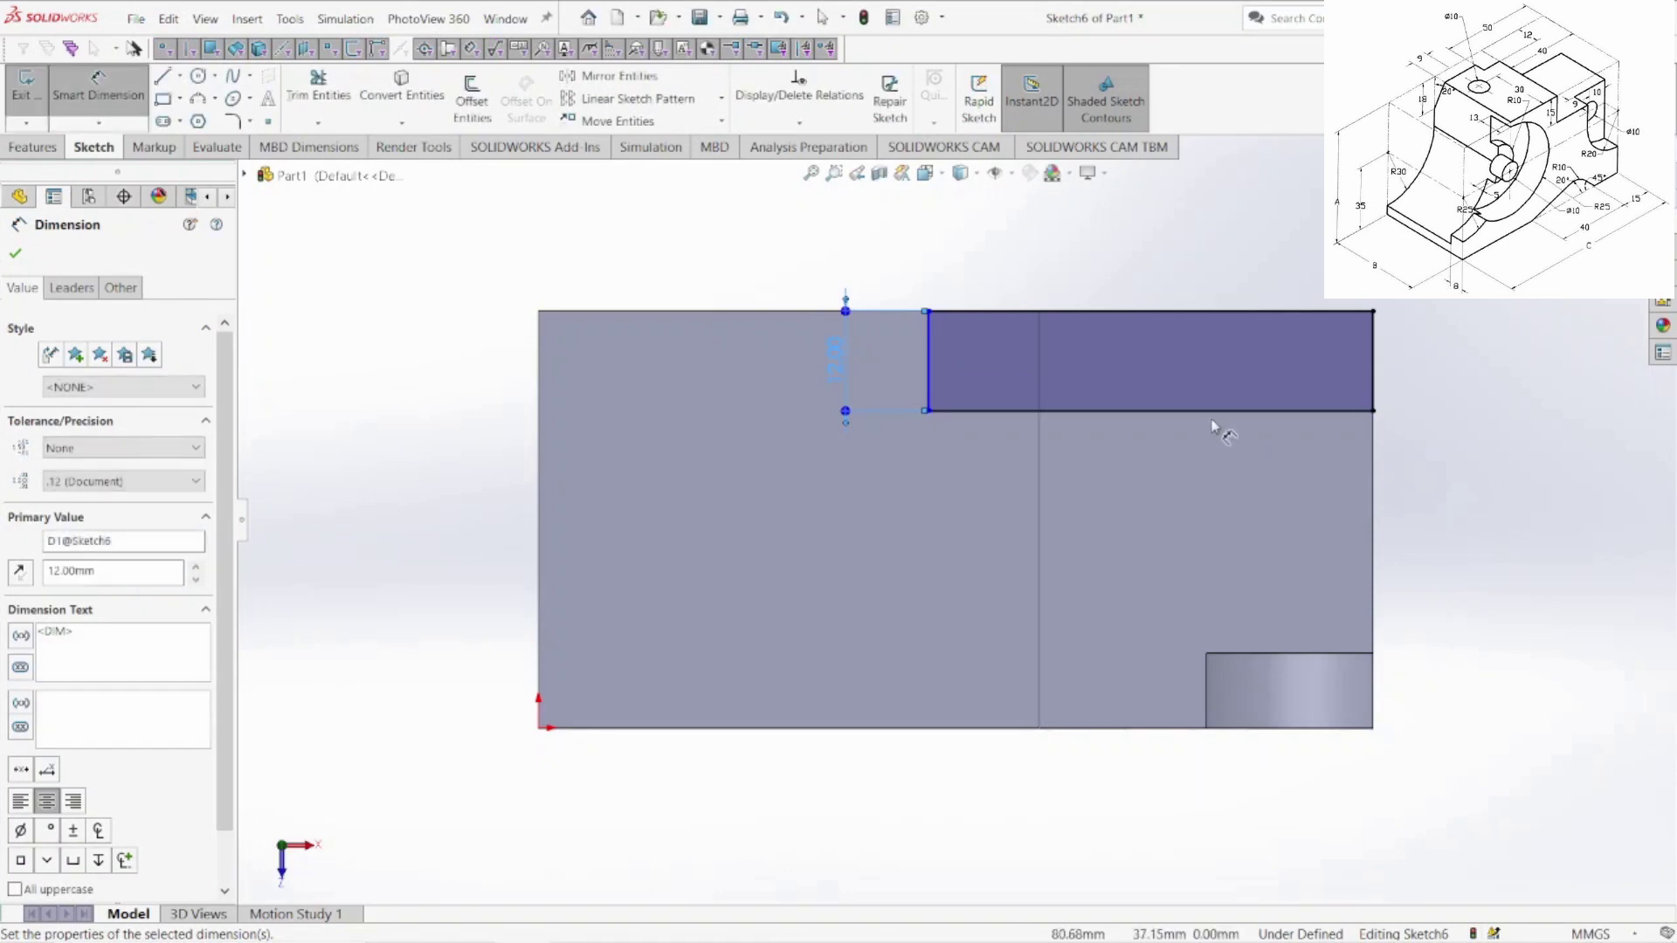
pyautogui.click(1215, 411)
pyautogui.click(1200, 472)
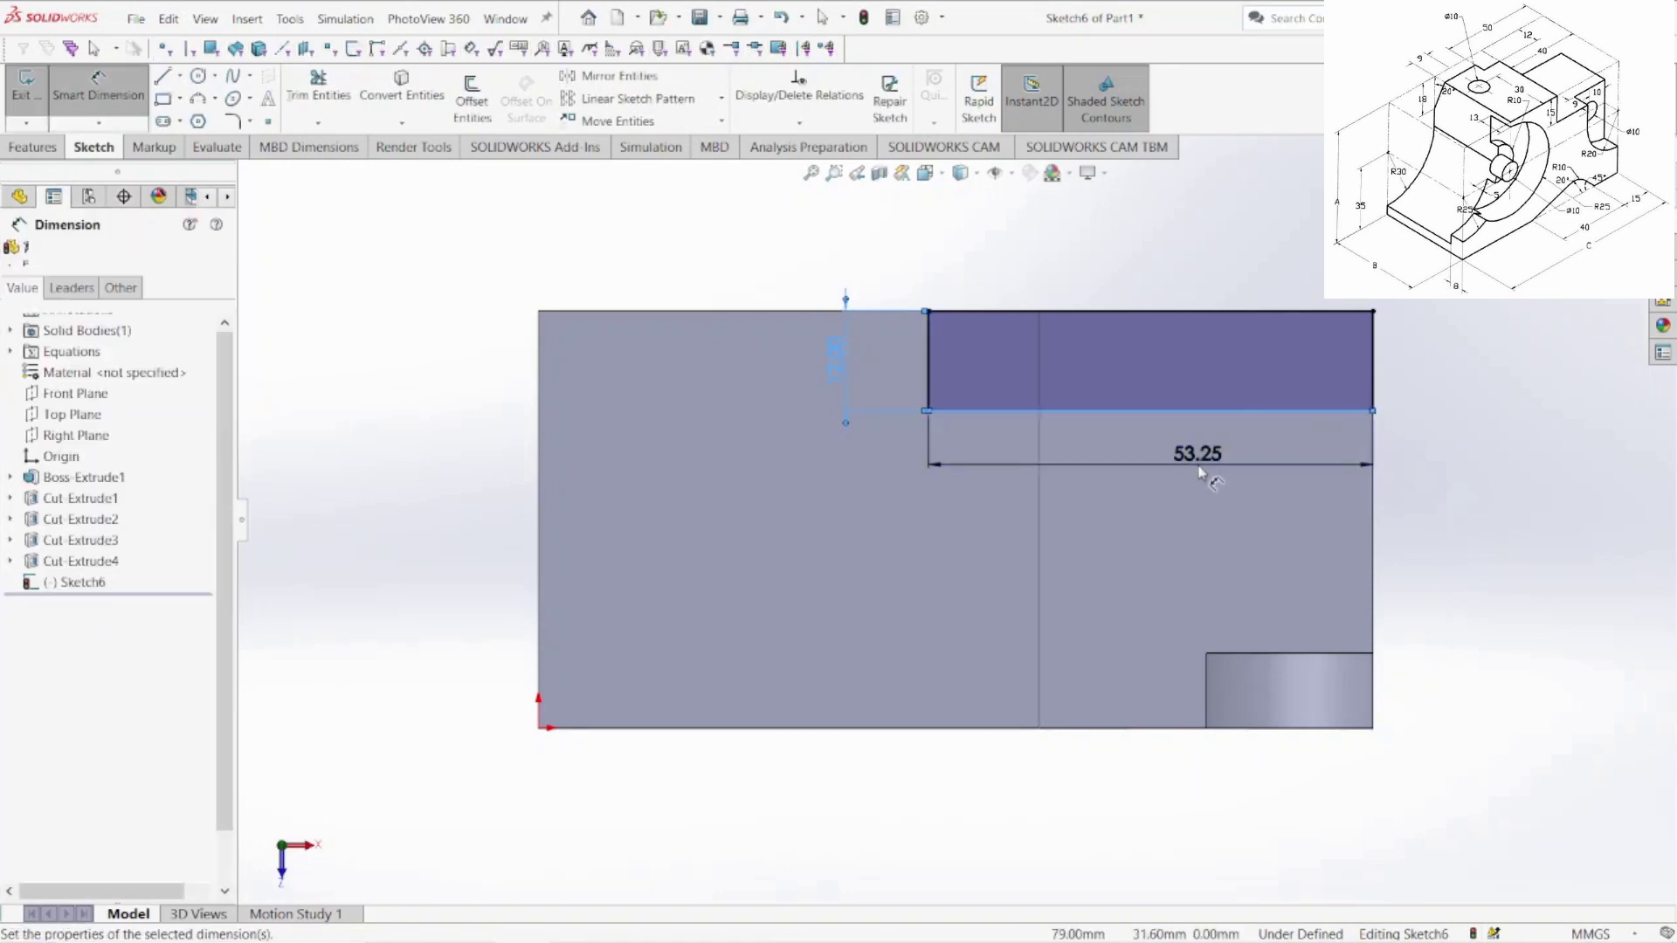
pyautogui.write('50')
pyautogui.press('Return')
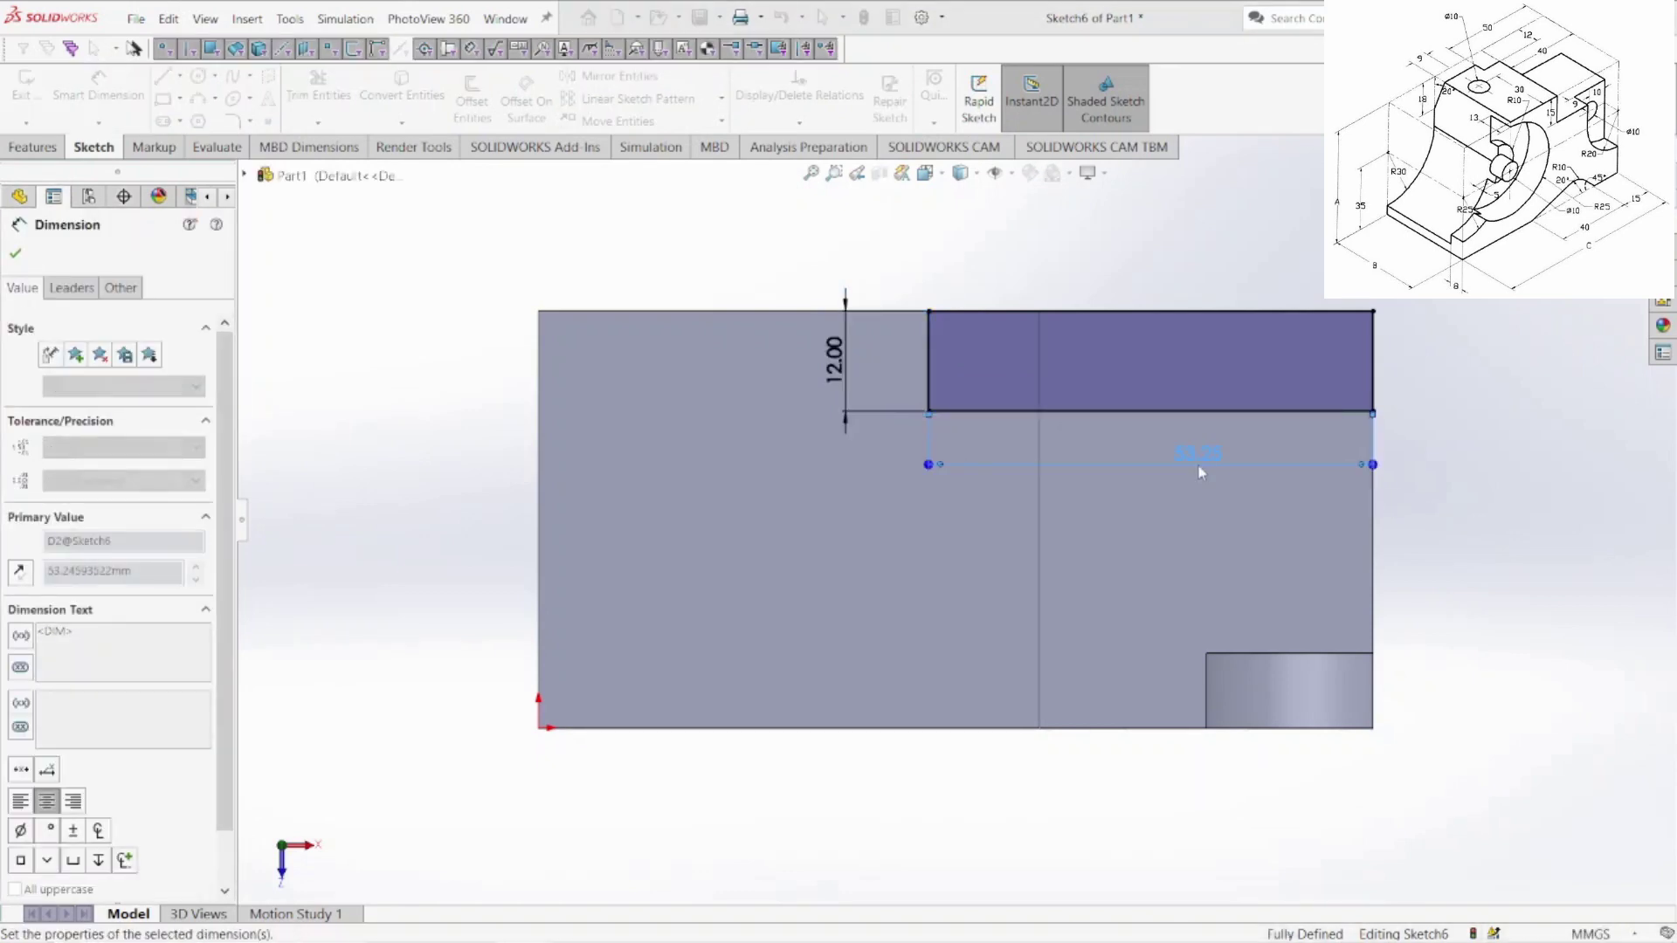
pyautogui.click(34, 150)
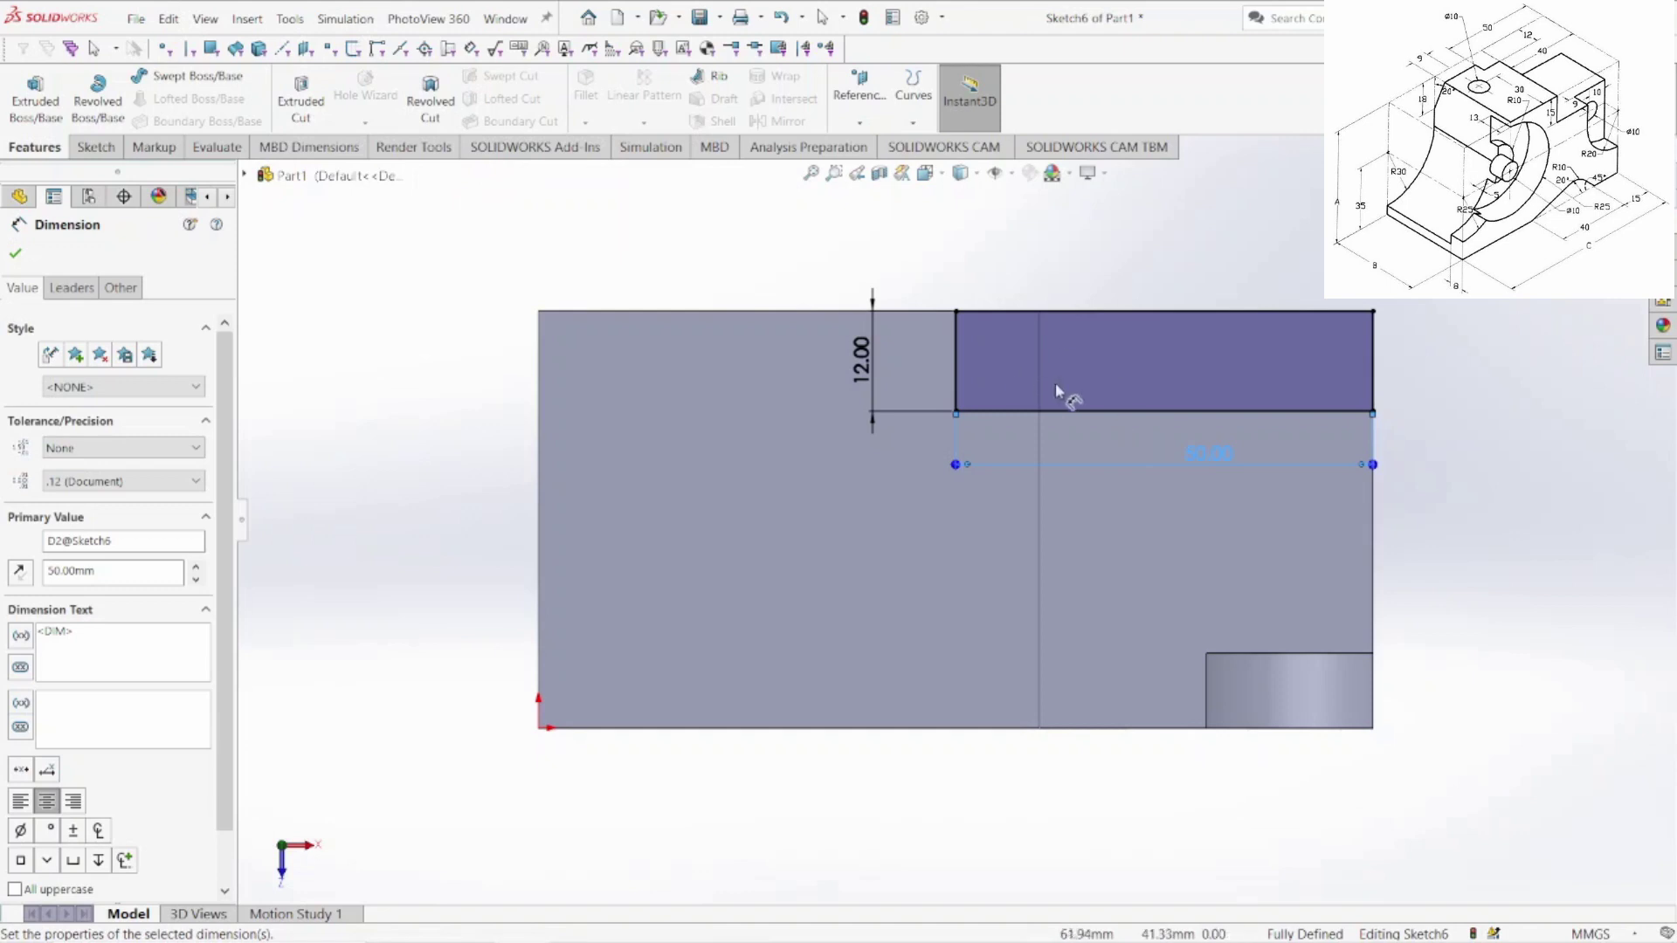
# - Extrude-cut the 12 by 50 rectangle Through All to notch the top face's right end
pyautogui.click(301, 98)
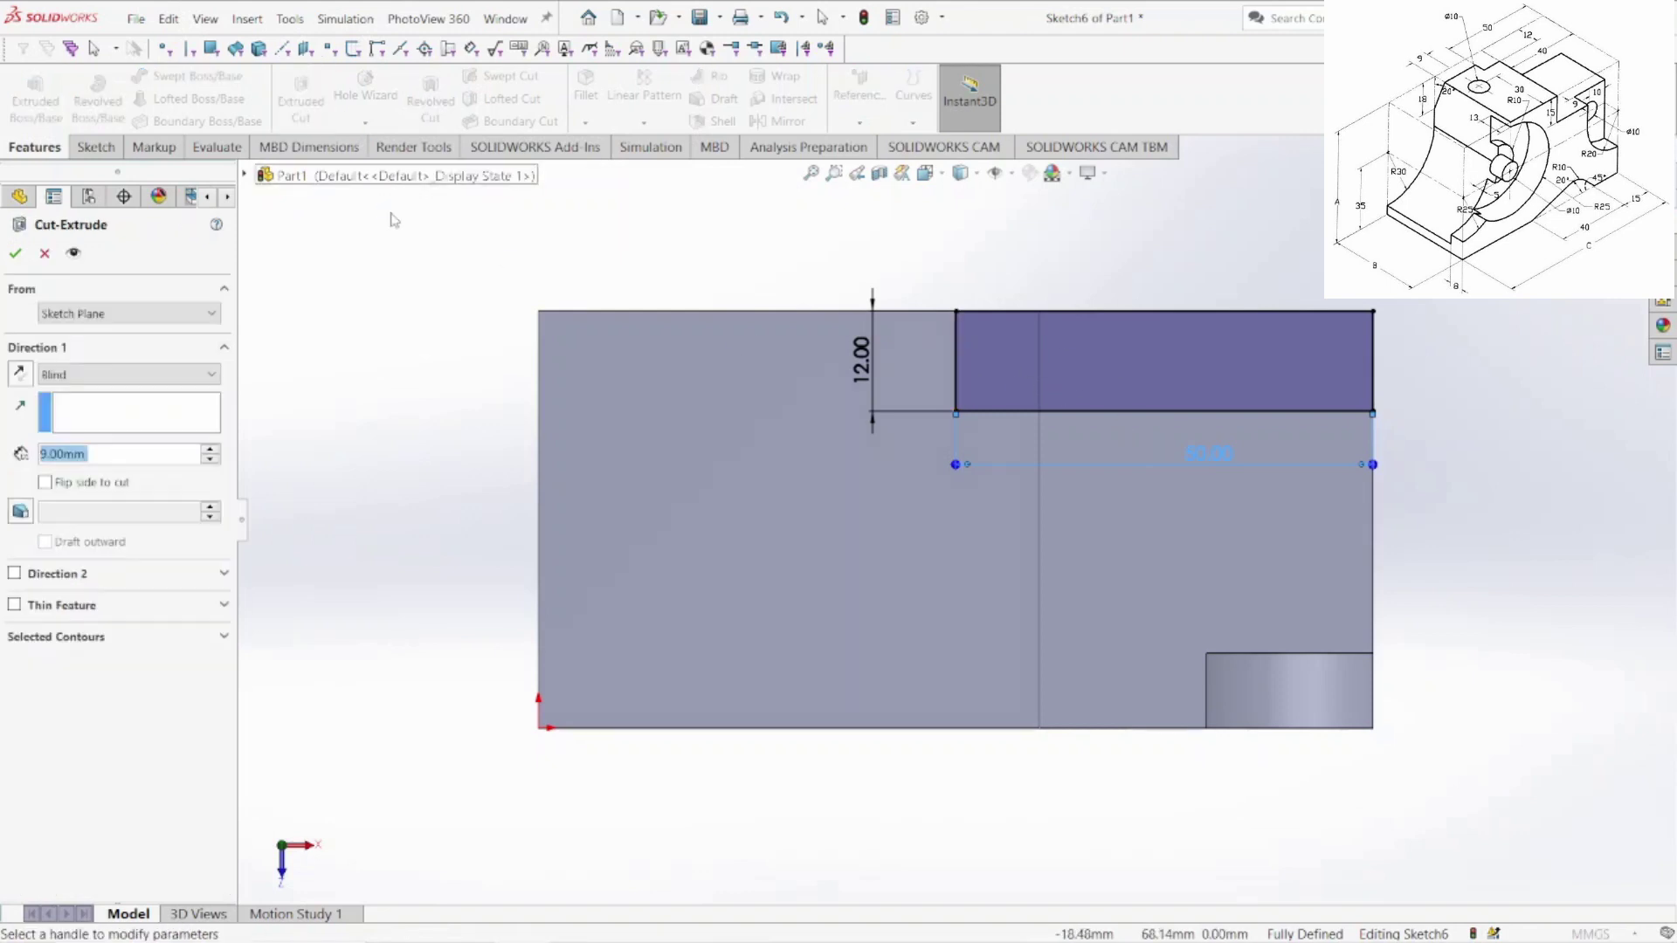
pyautogui.click(129, 373)
pyautogui.click(109, 408)
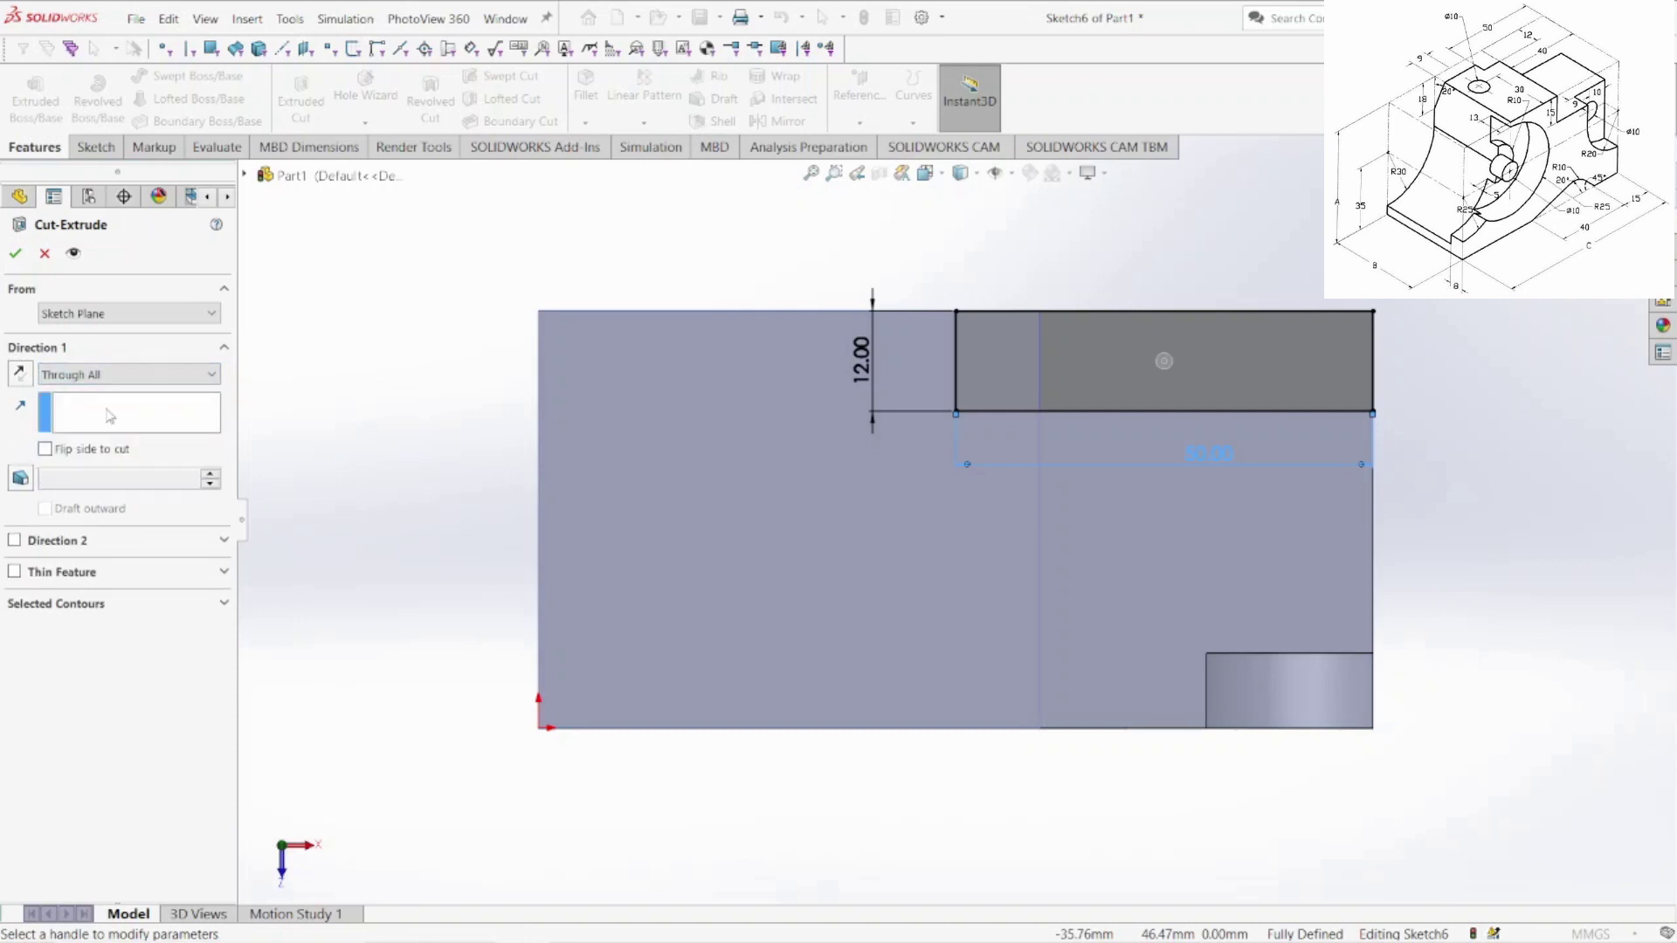
pyautogui.click(15, 253)
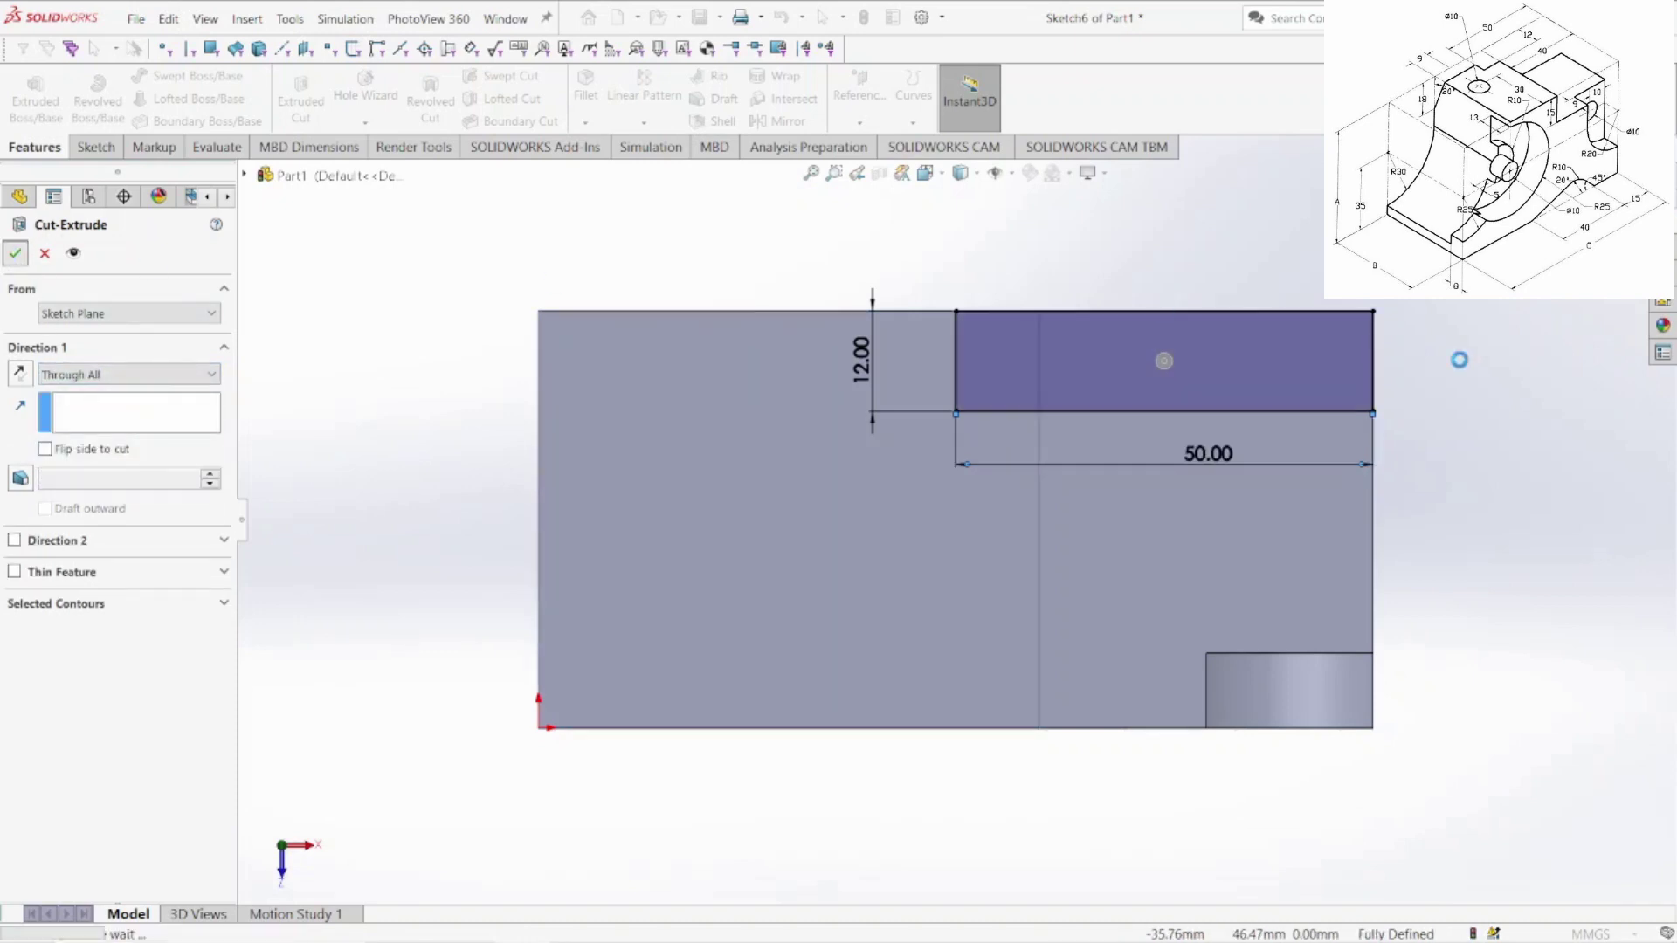
pyautogui.click(1537, 440)
pyautogui.press('space')
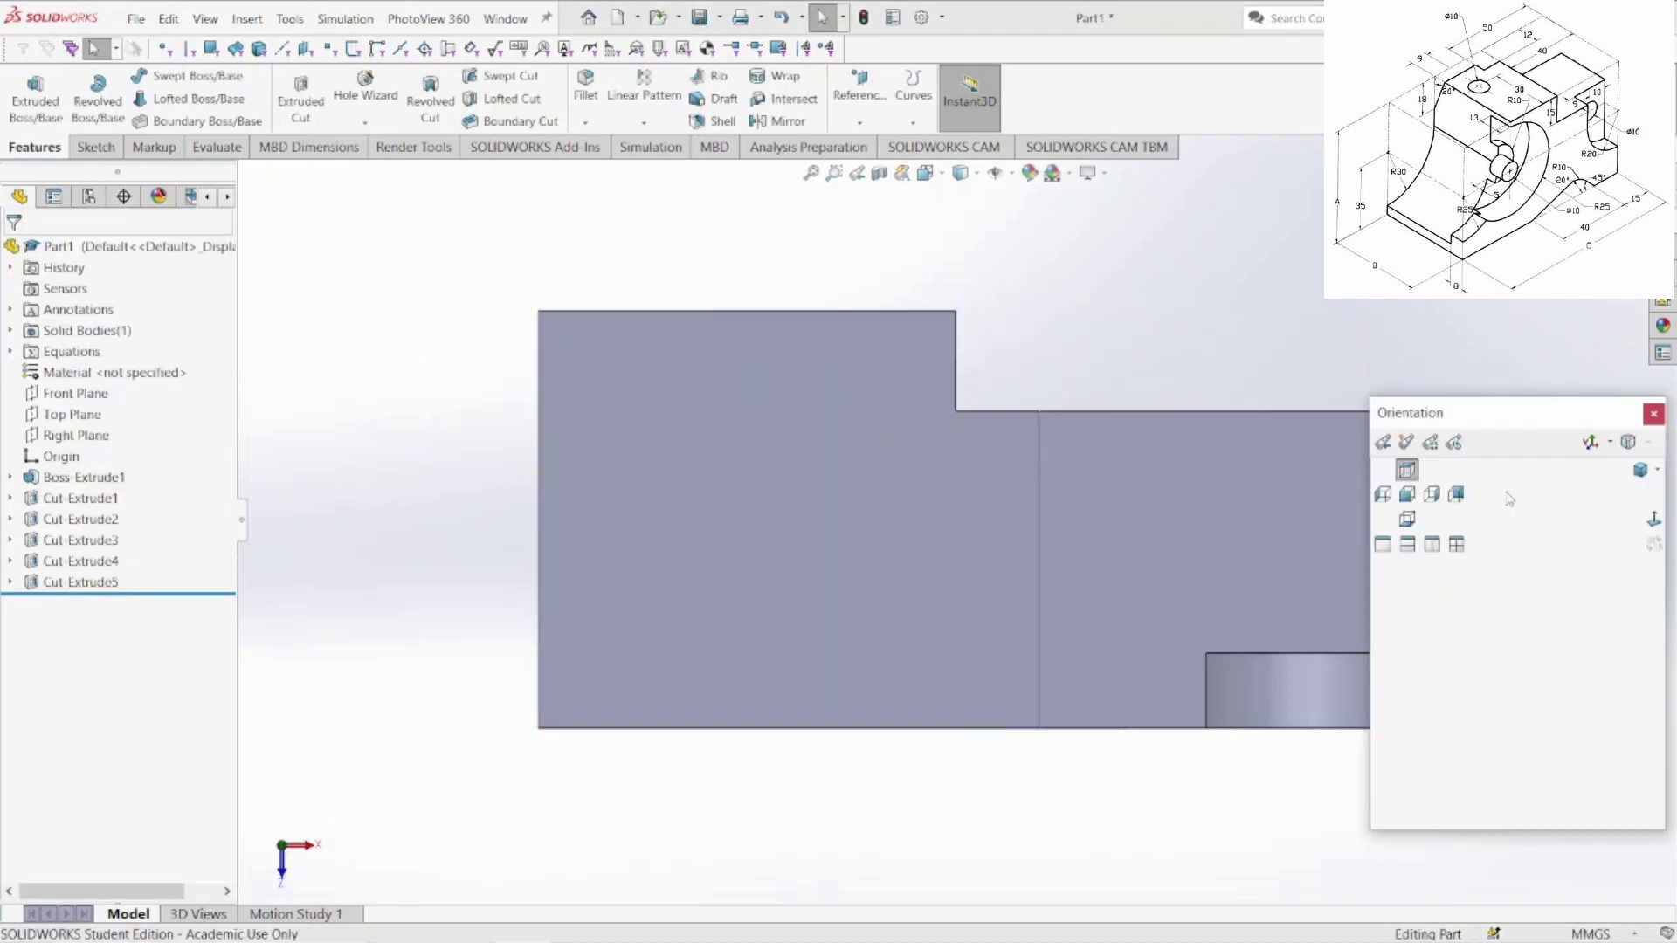
# - Show the part in Trimetric and orbit it round to the large opposite side face
pyautogui.click(1640, 472)
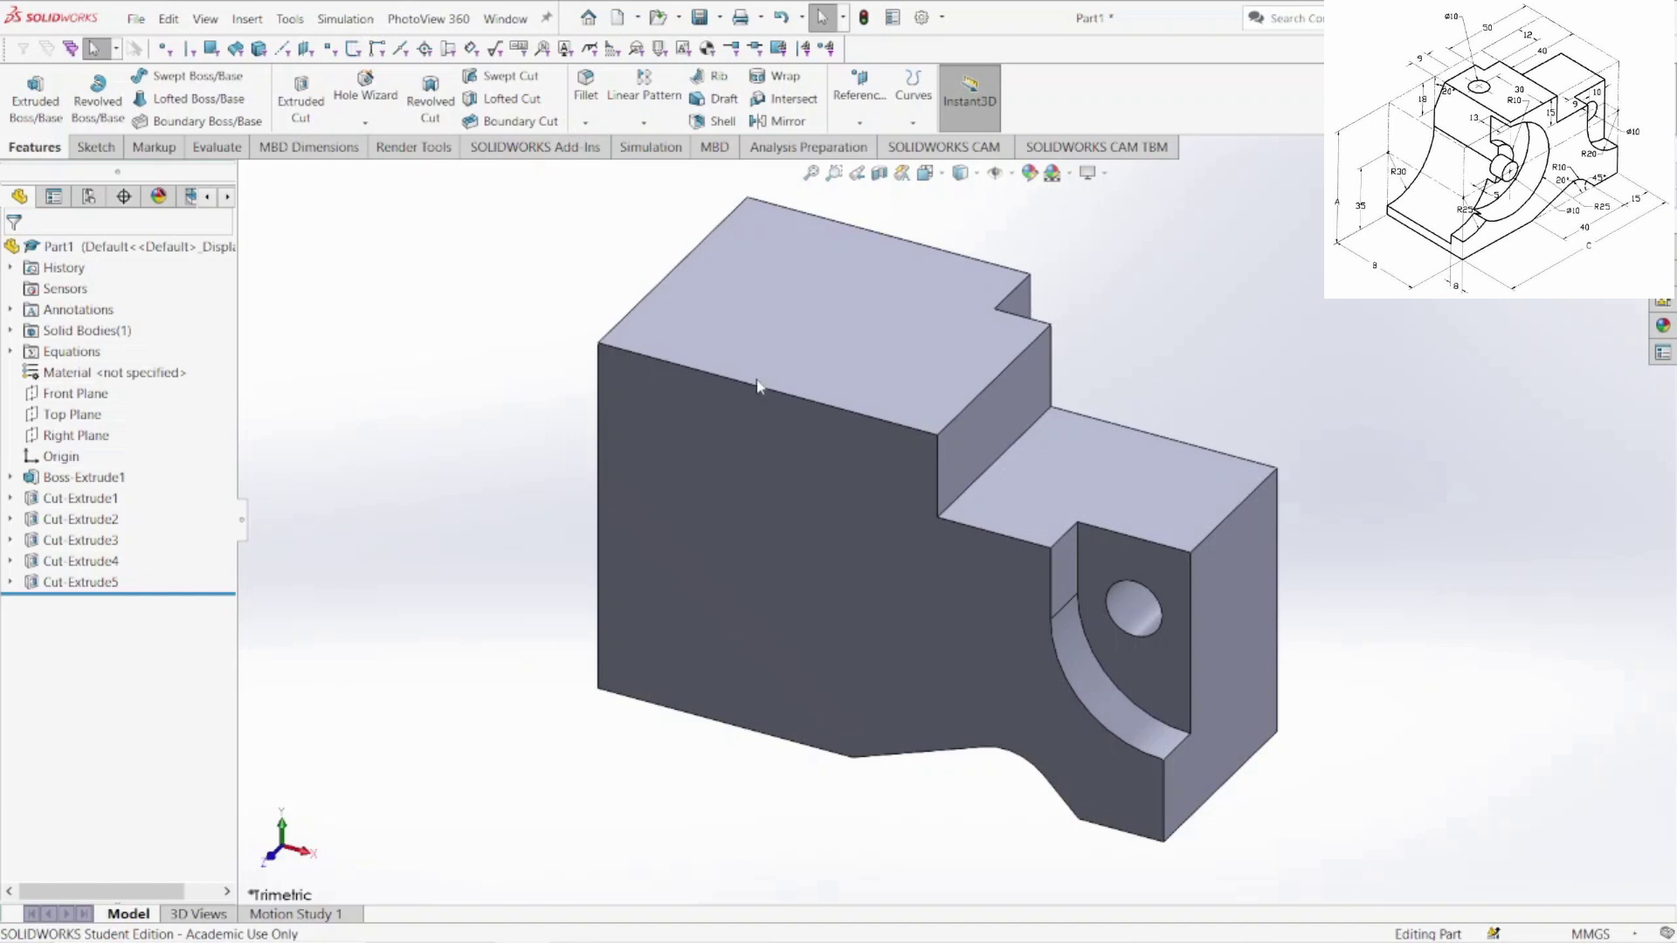
pyautogui.moveTo(602, 494); pyautogui.dragTo(708, 512, button='middle')
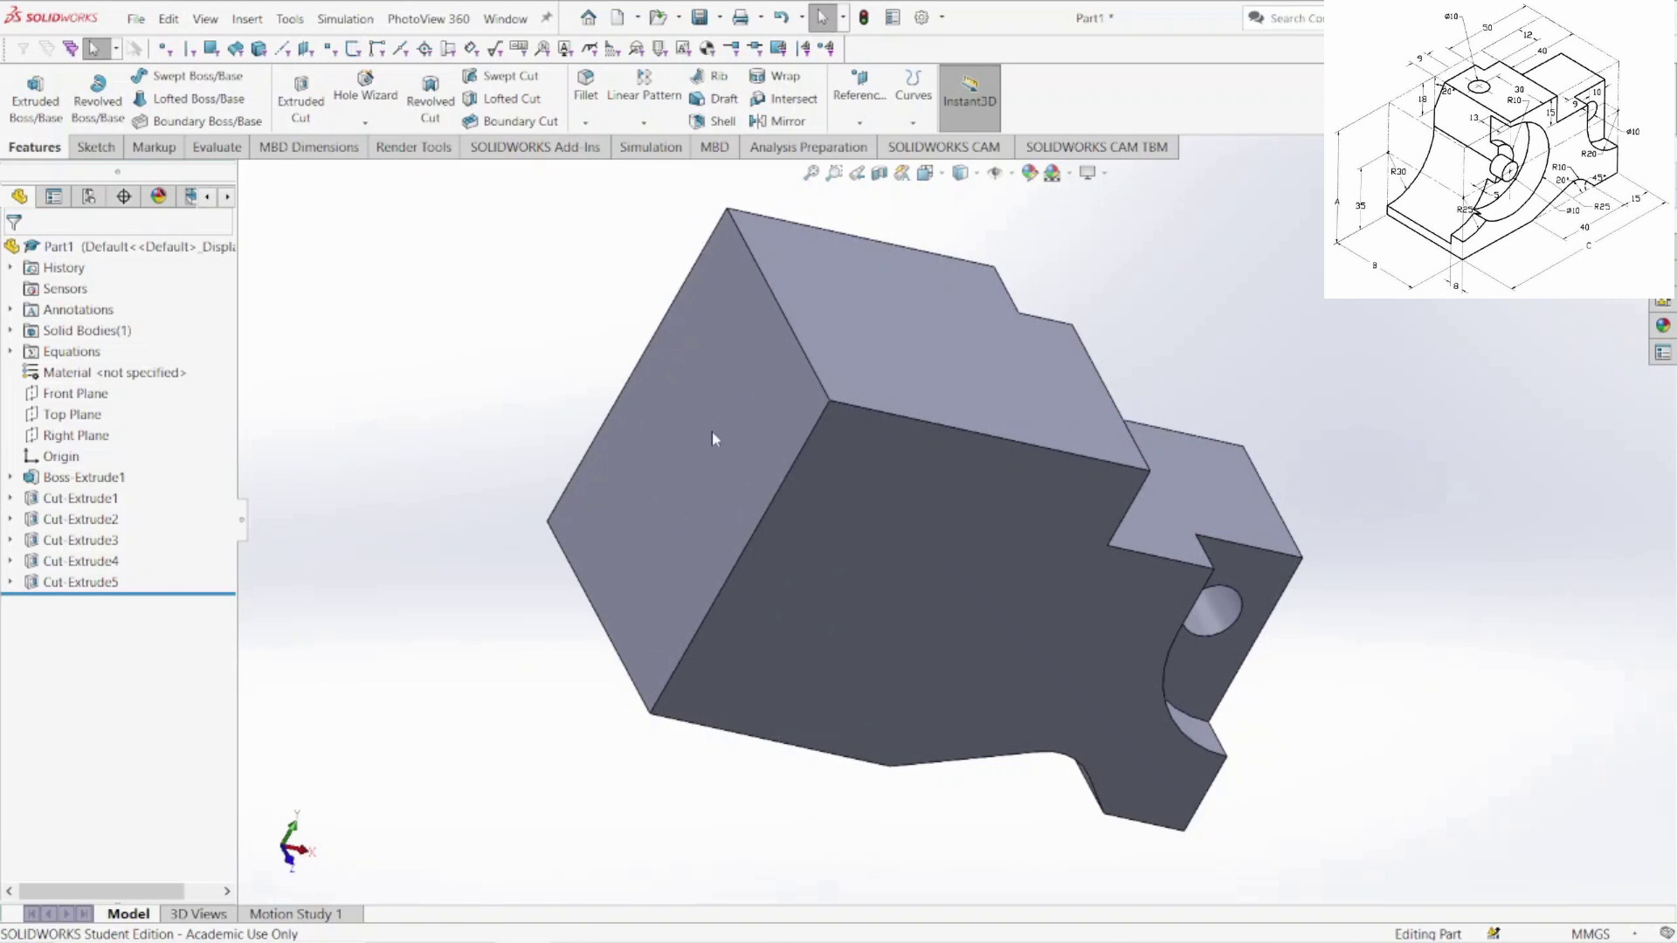
pyautogui.moveTo(1277, 527); pyautogui.dragTo(1003, 639, button='middle')
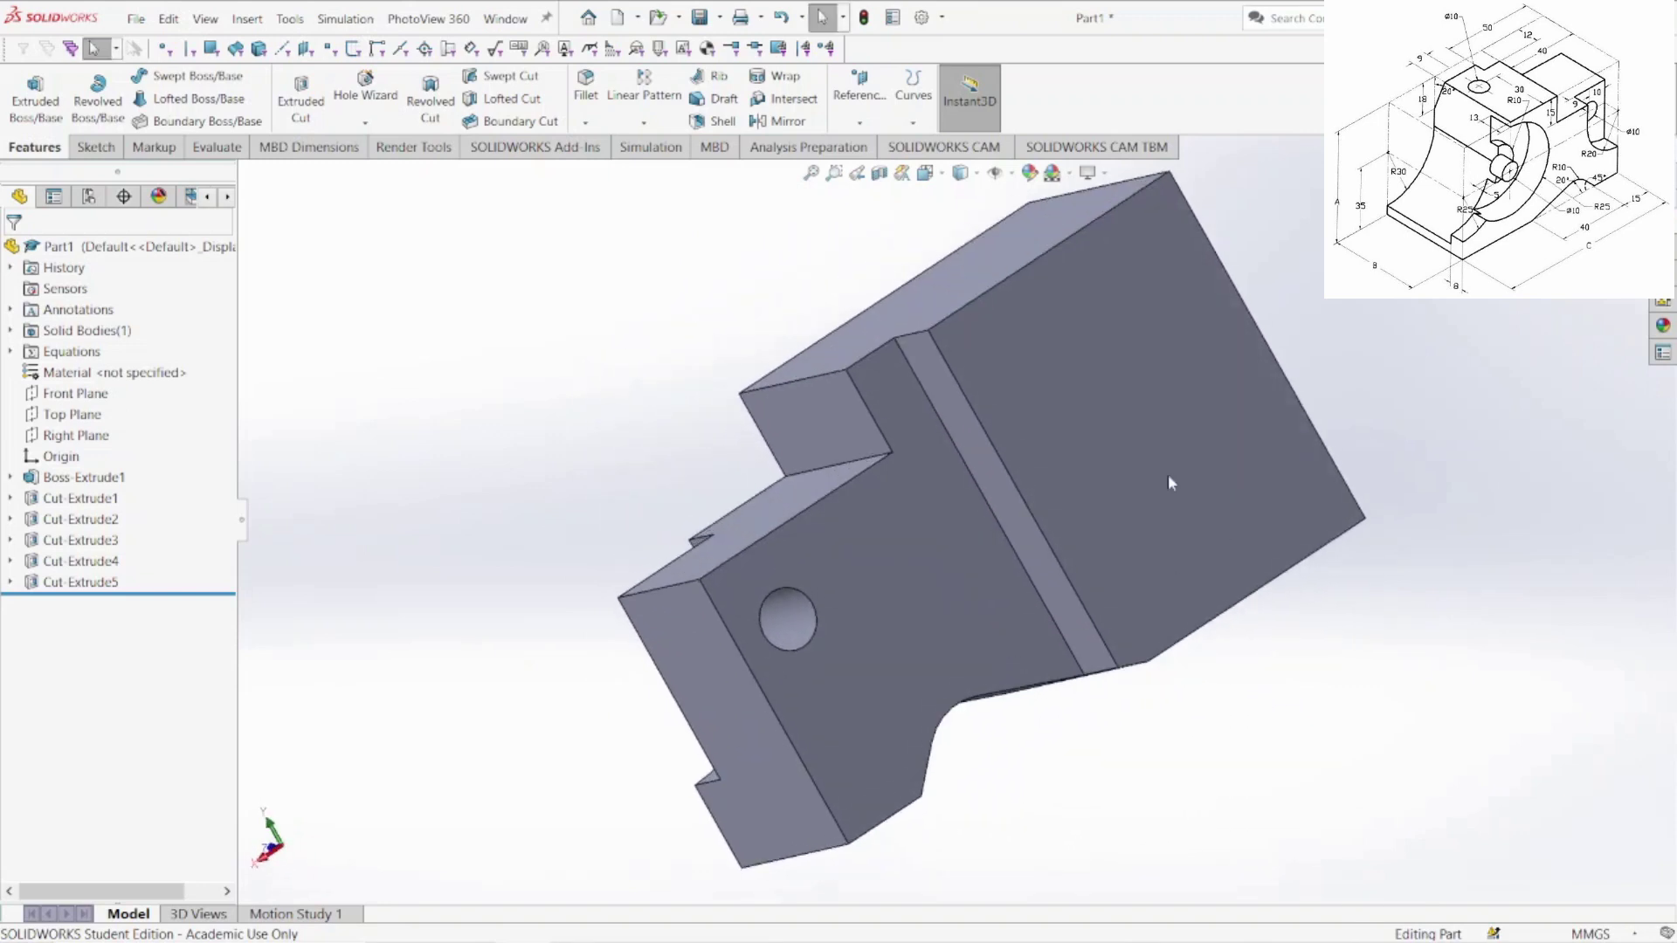
pyautogui.rightClick(1133, 451)
# - Start a sketch on the side face, view it Normal To, and draw a circle centred on the right edge
pyautogui.click(1171, 425)
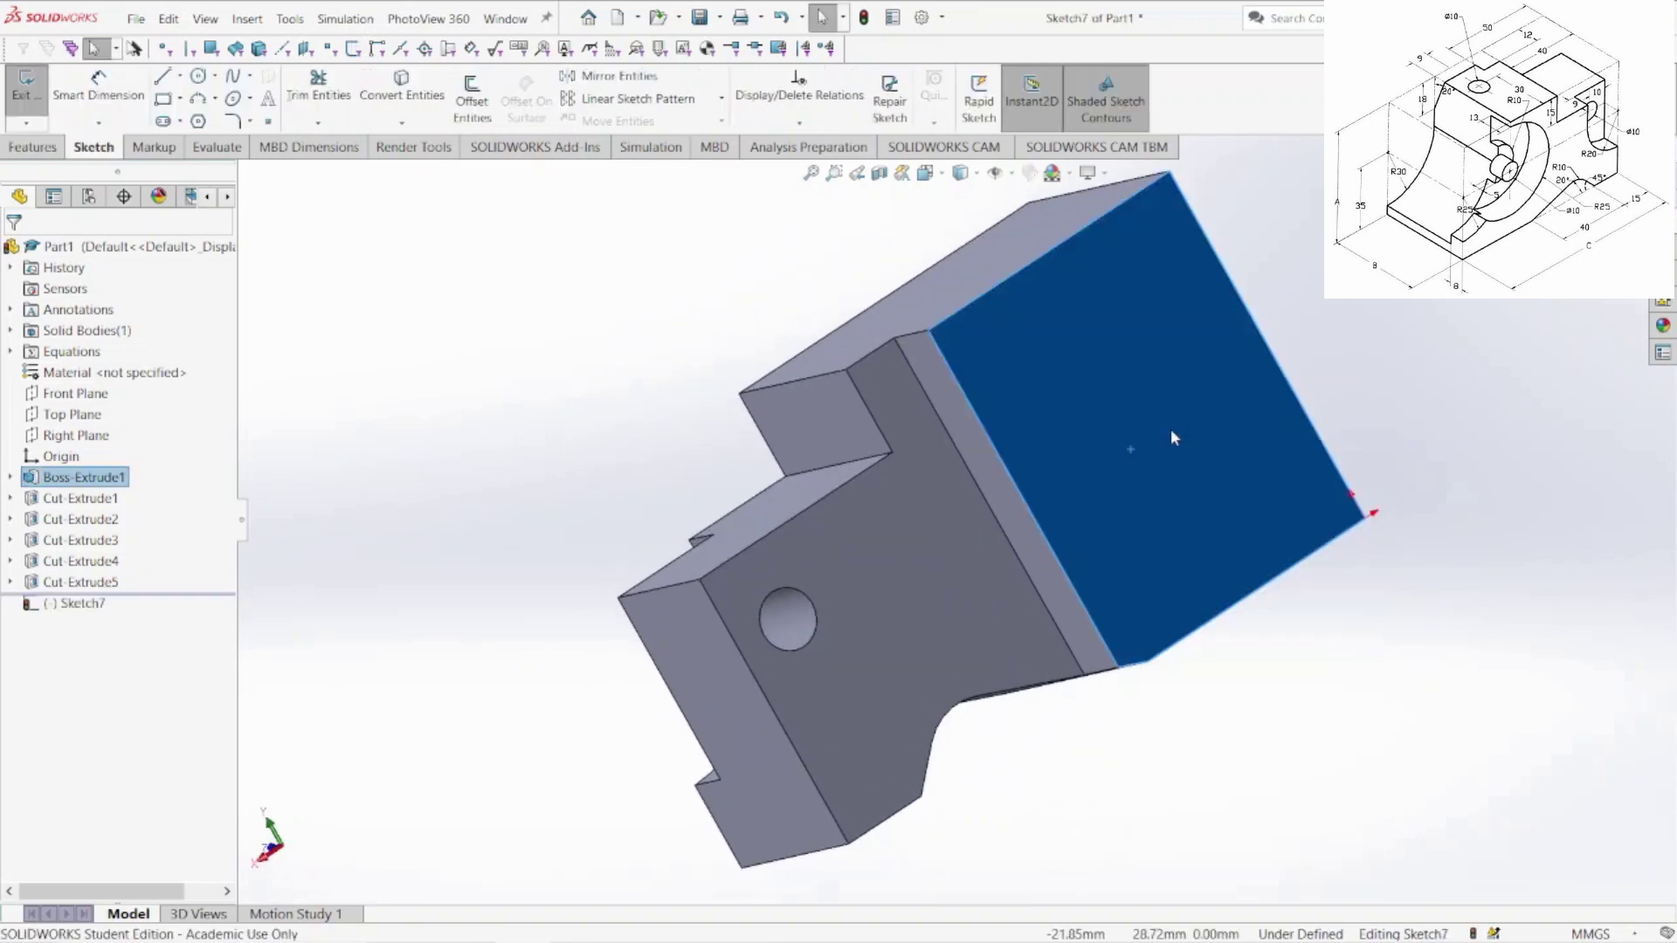
pyautogui.press('space')
pyautogui.click(1457, 554)
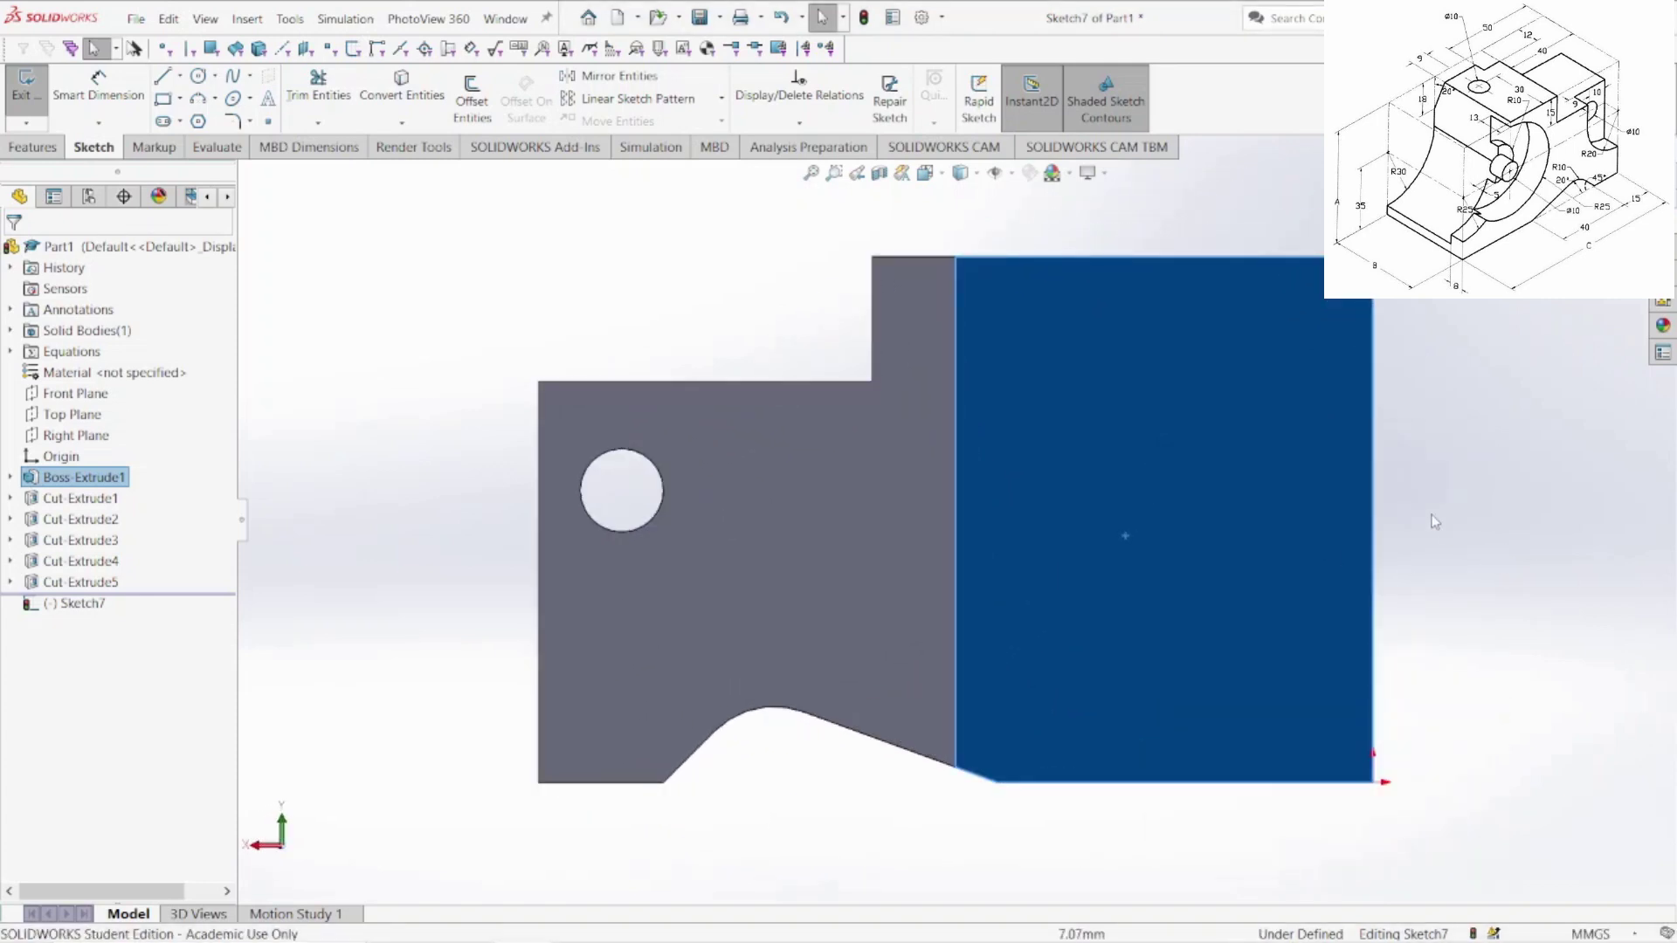
pyautogui.click(200, 76)
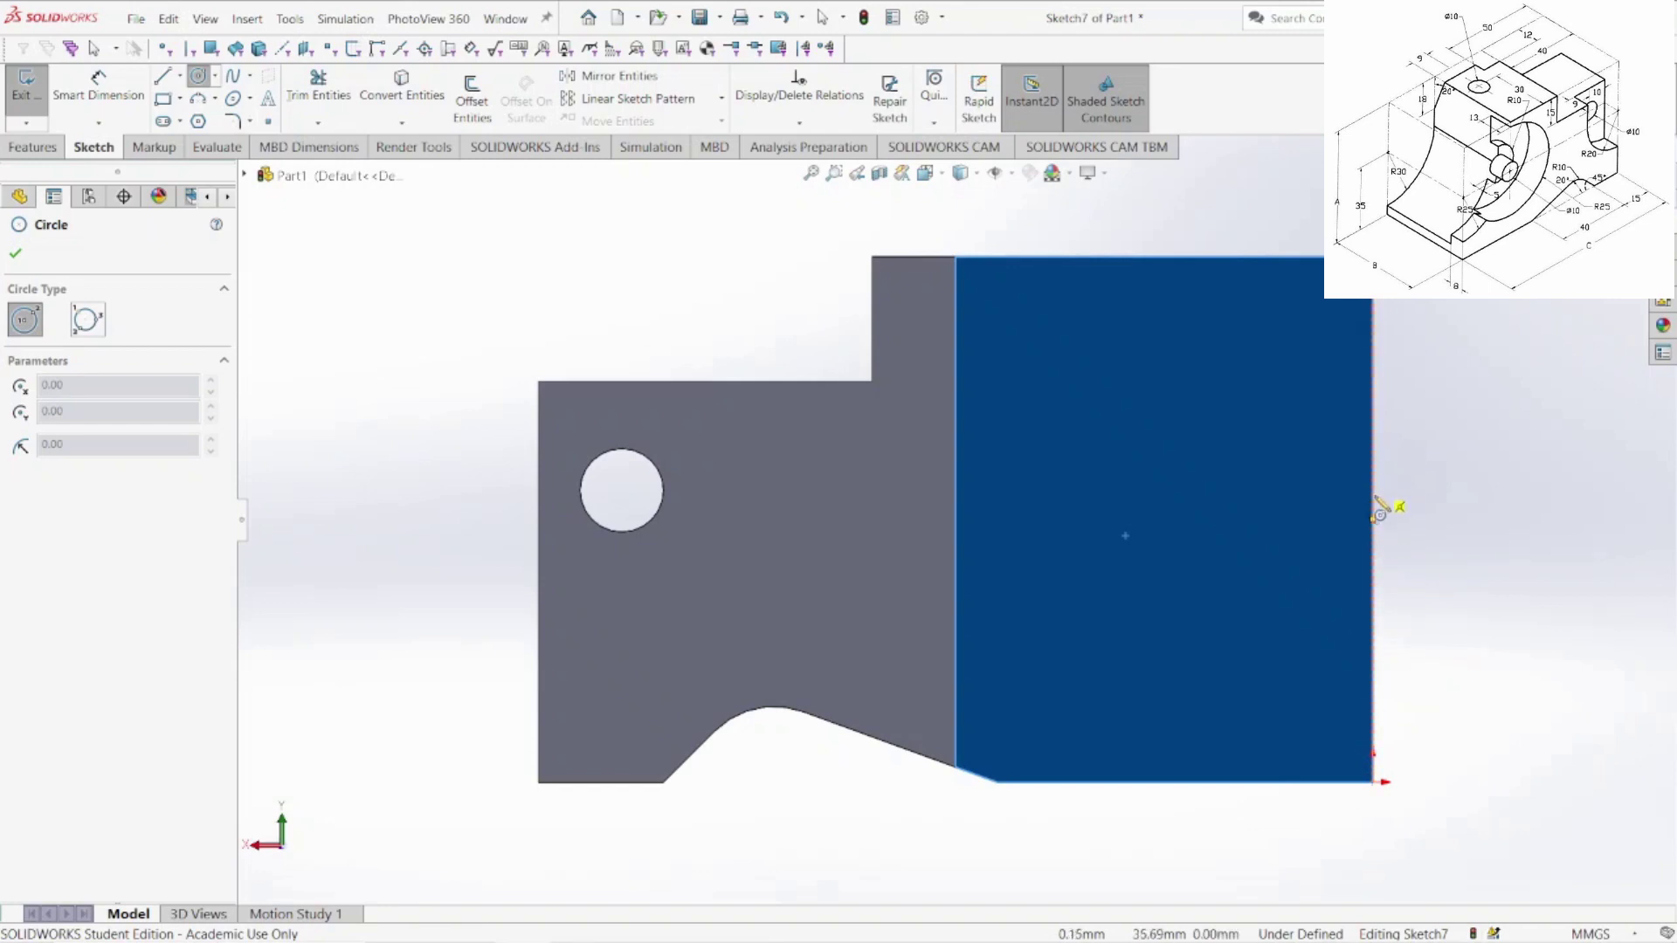
pyautogui.click(1374, 545)
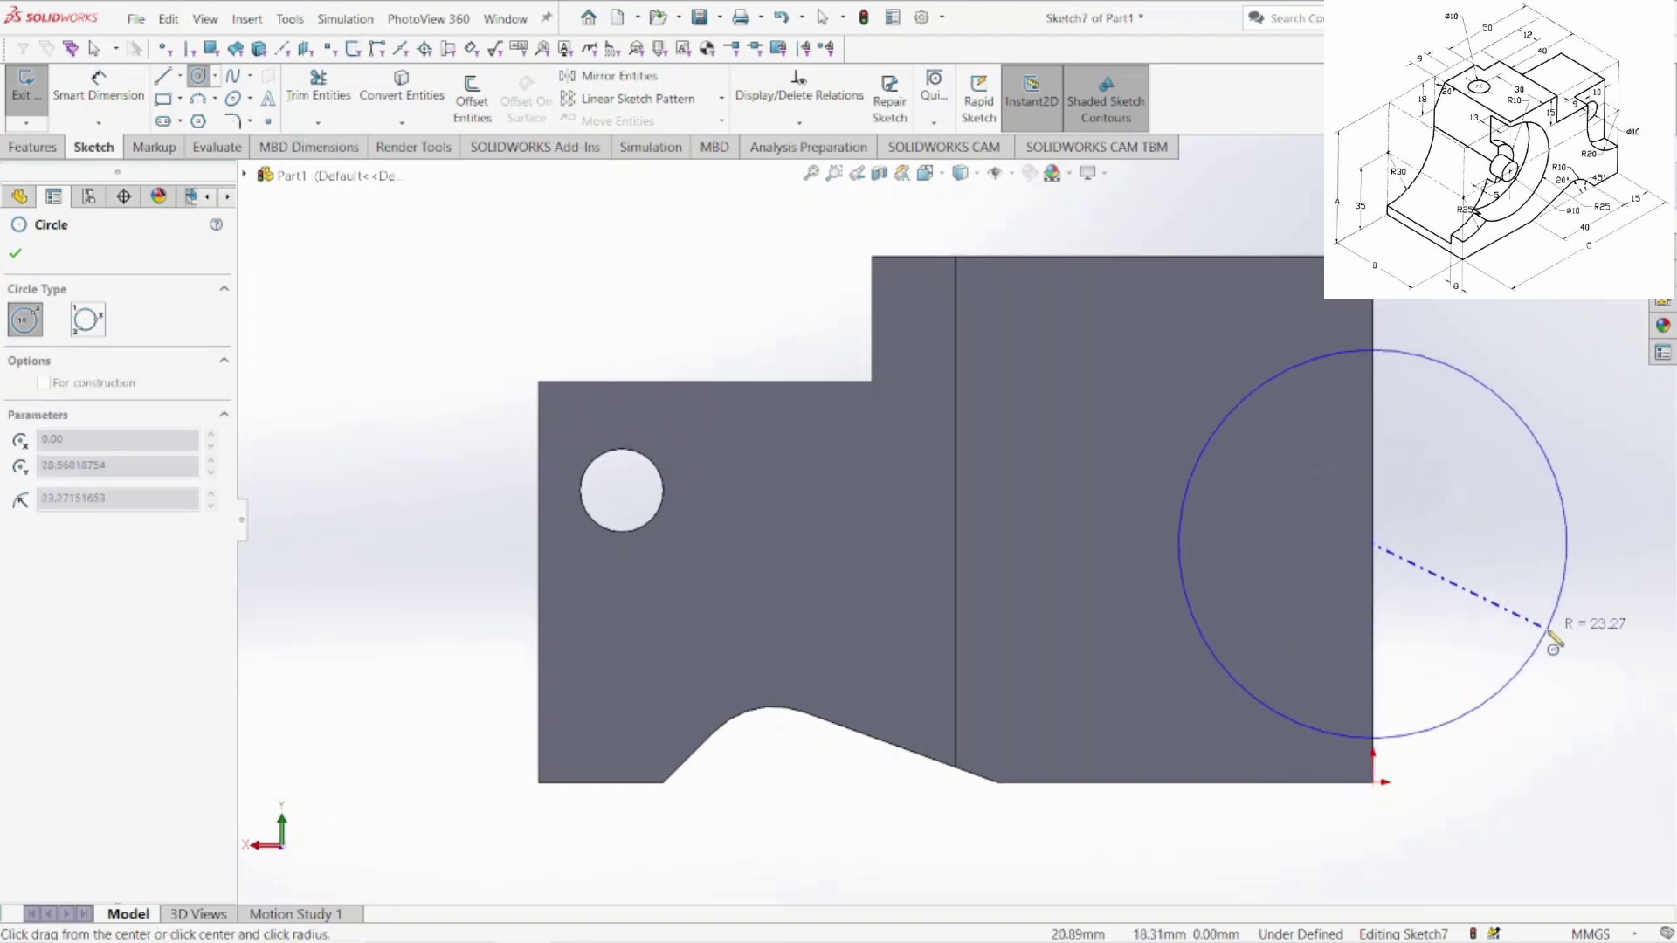
pyautogui.click(1552, 642)
pyautogui.press('Escape')
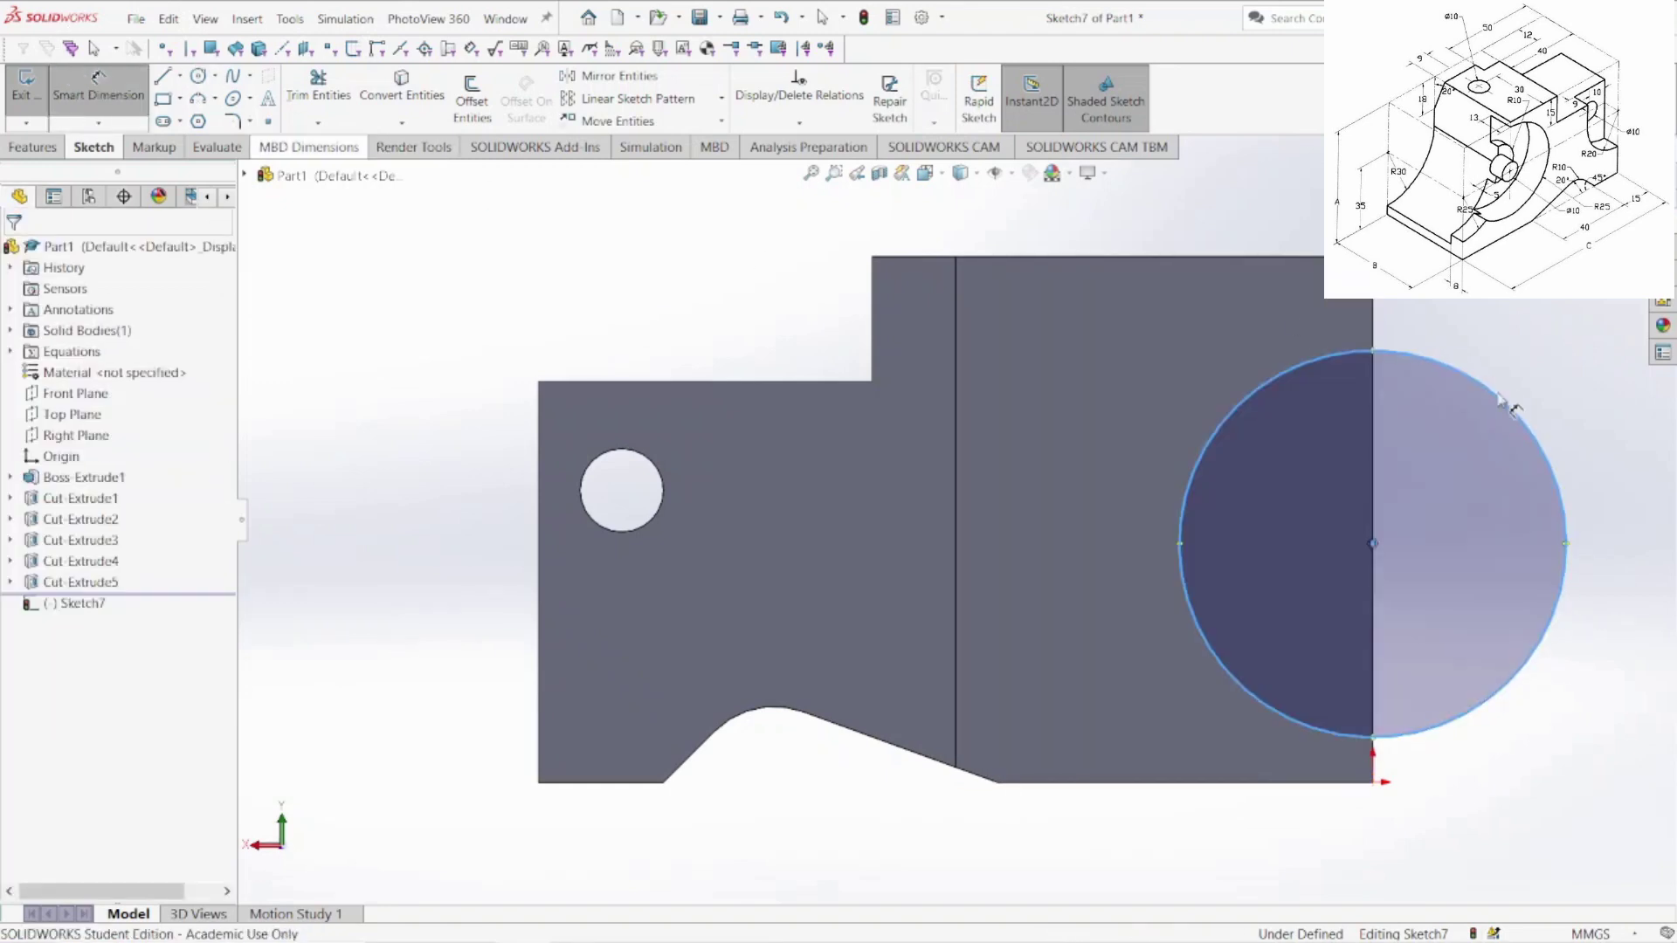
# - Dimension the circle to Ø60 with its centre 35 mm above the bottom edge
pyautogui.click(1428, 362)
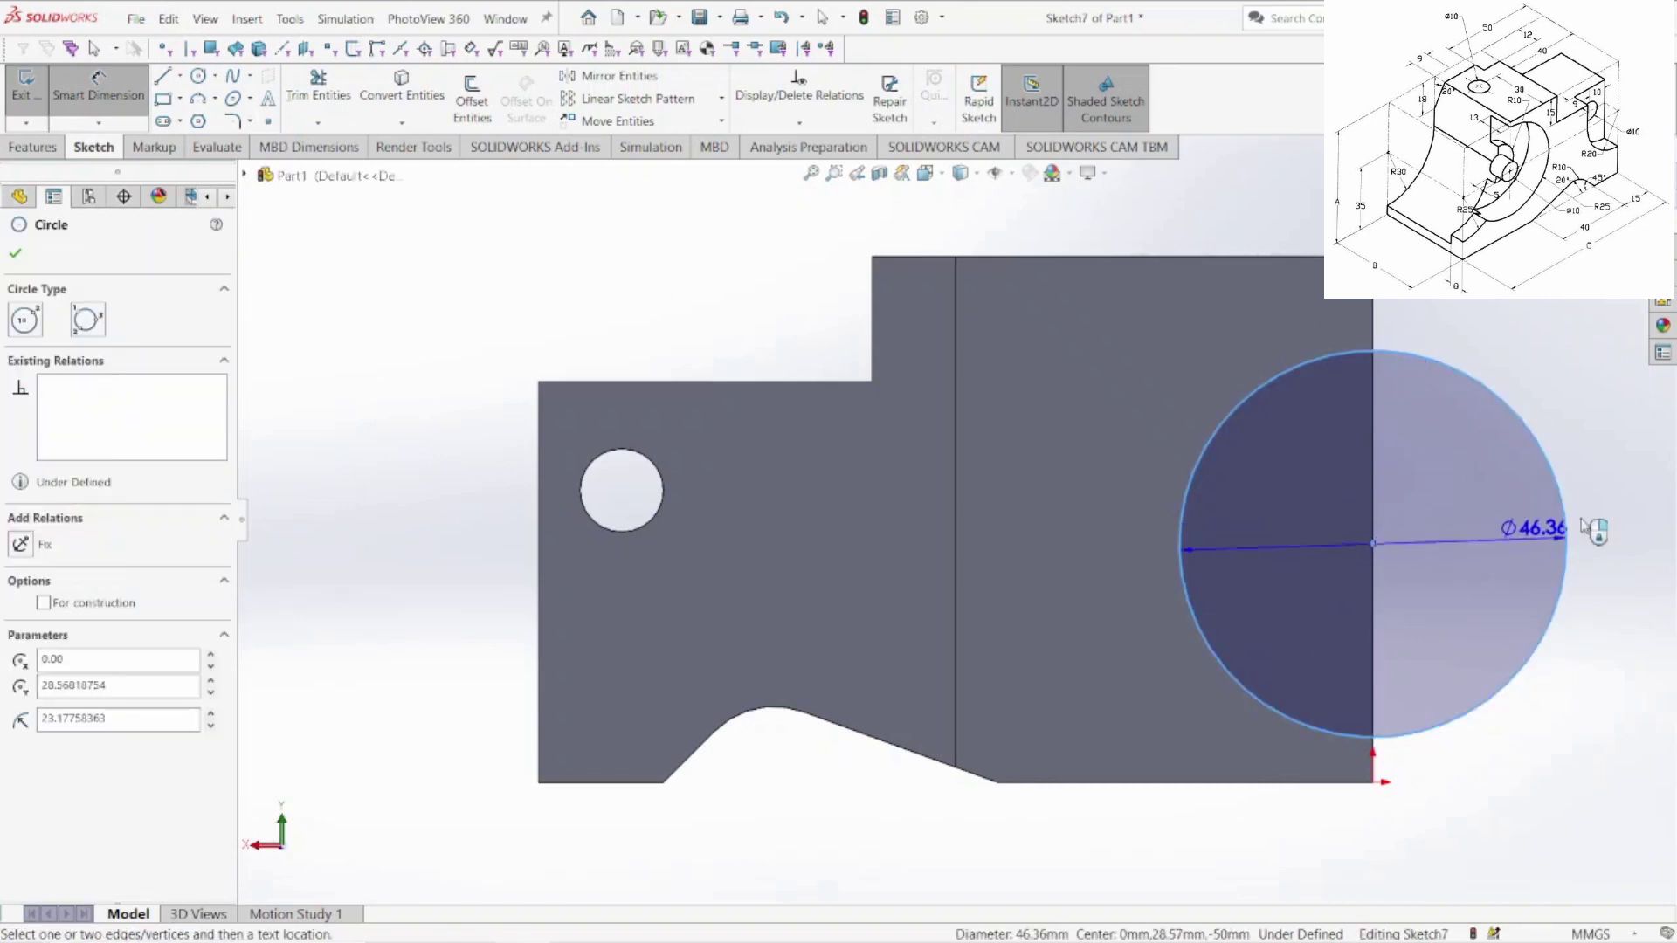
pyautogui.click(1485, 556)
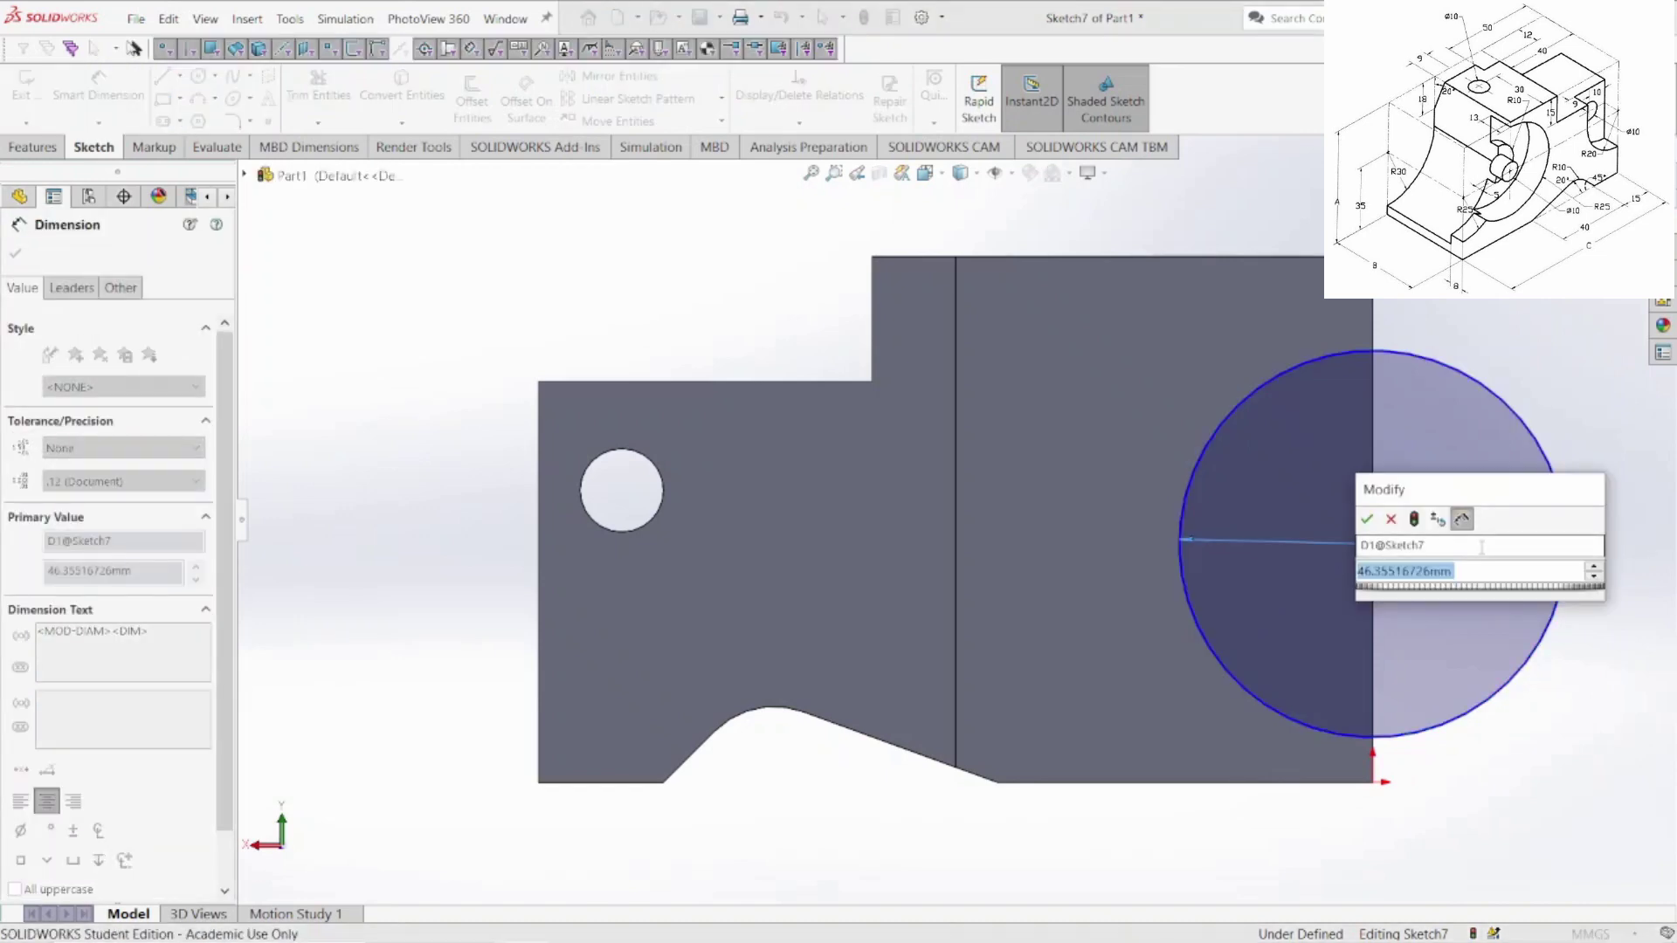
pyautogui.write('60')
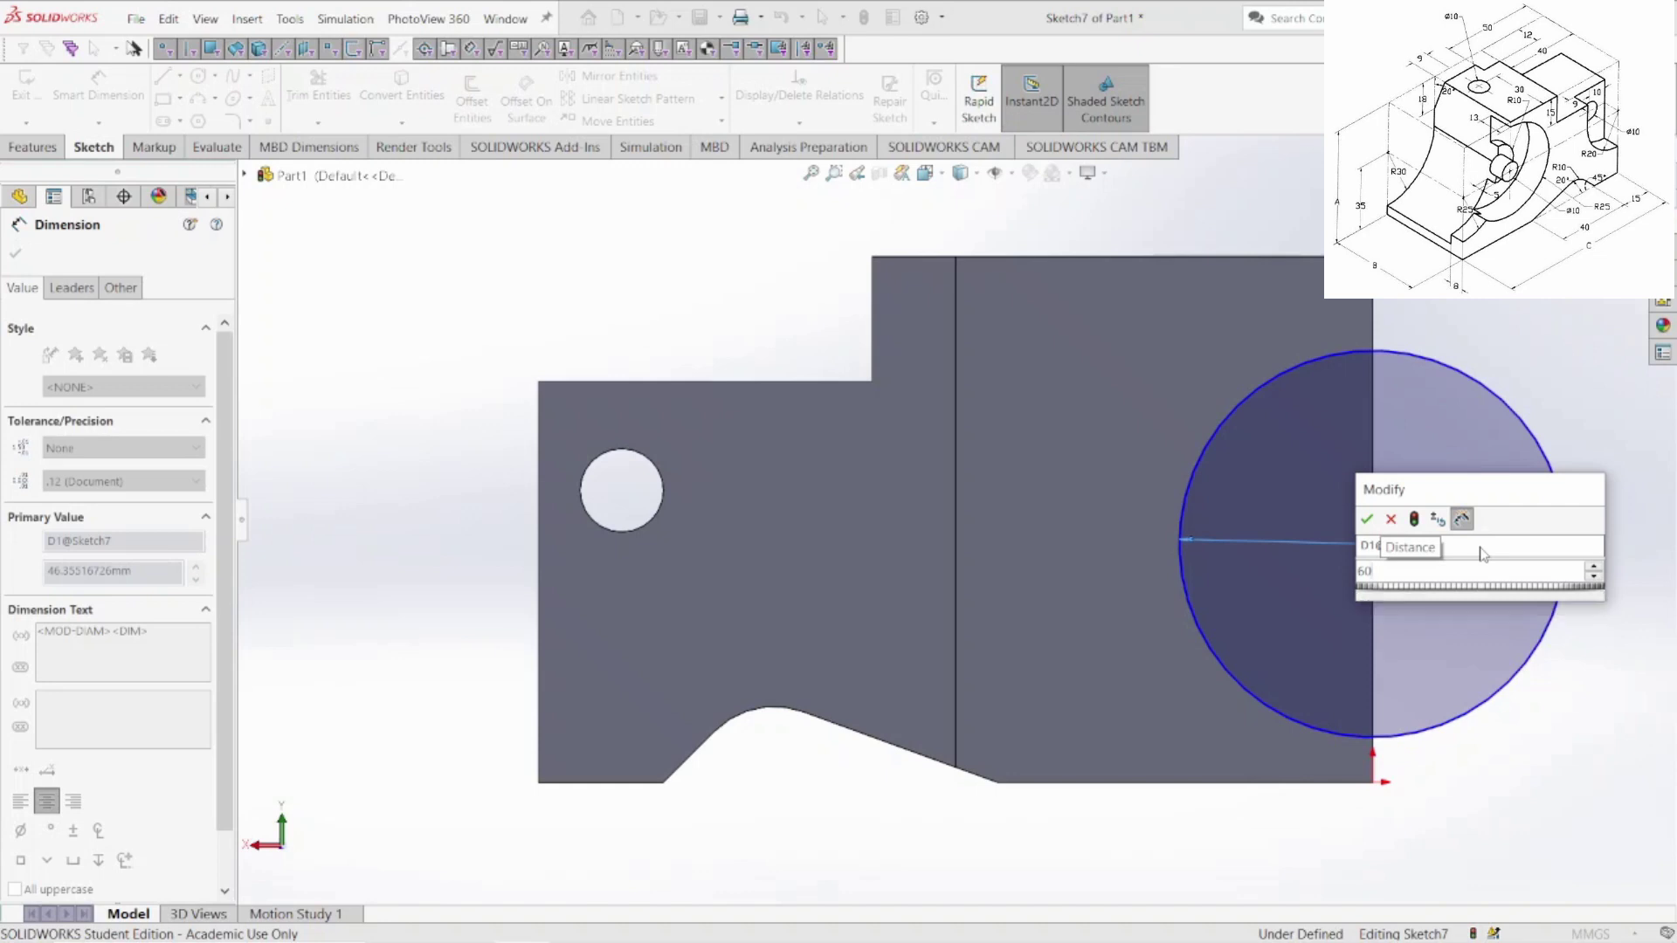
pyautogui.press('Return')
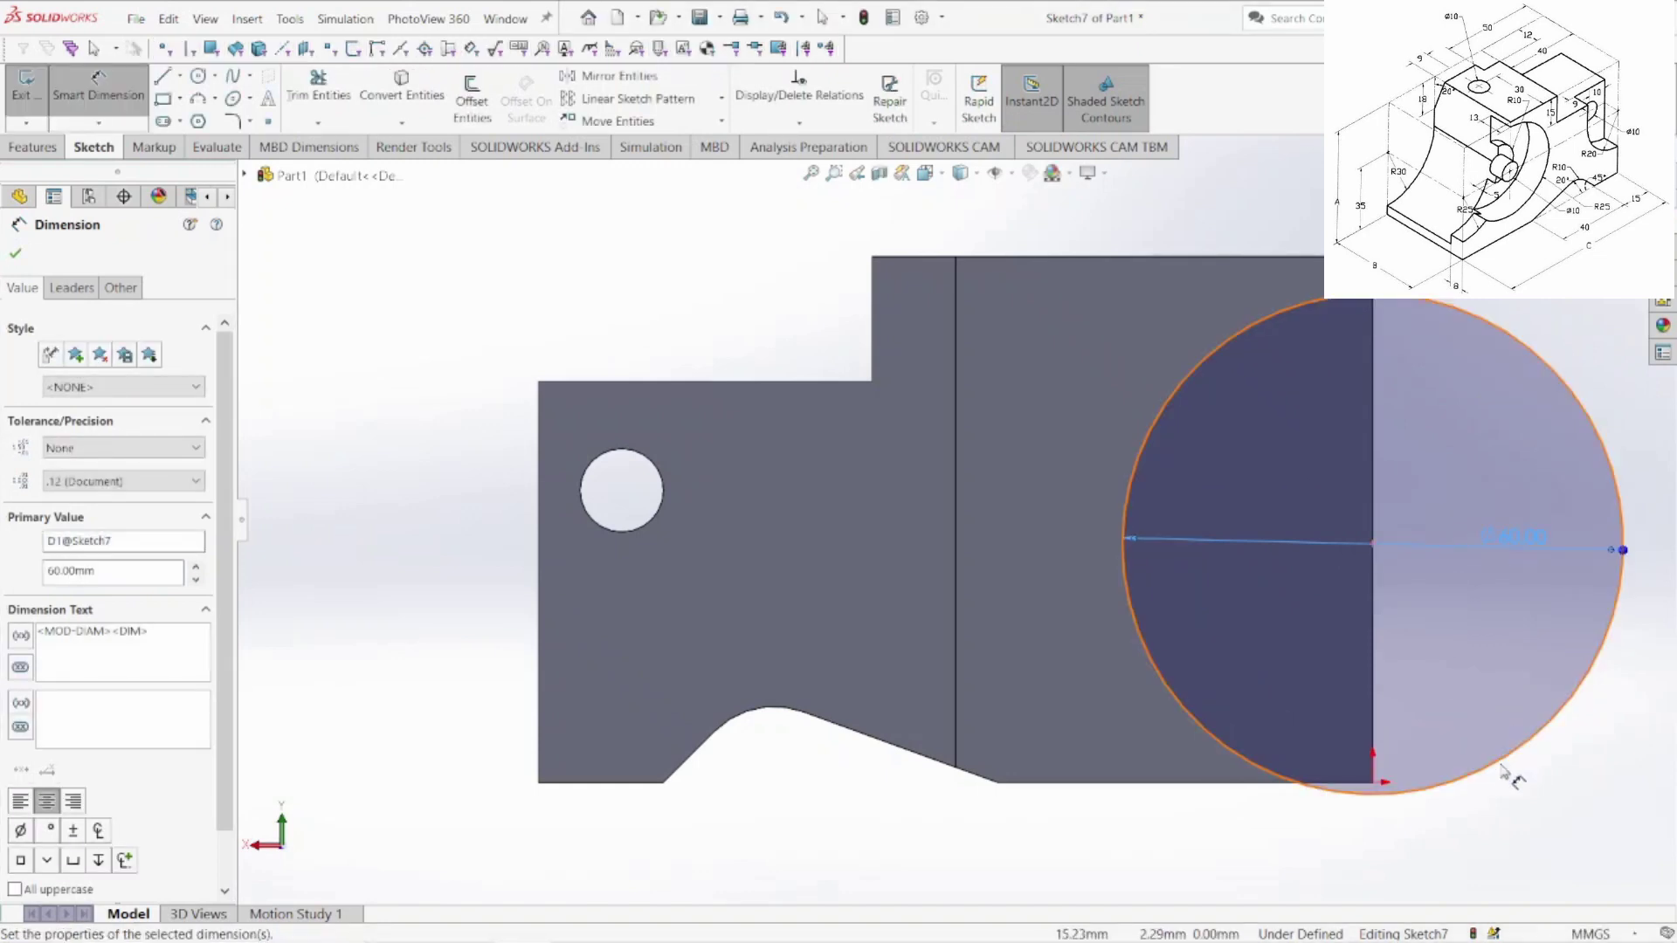
pyautogui.press('Escape')
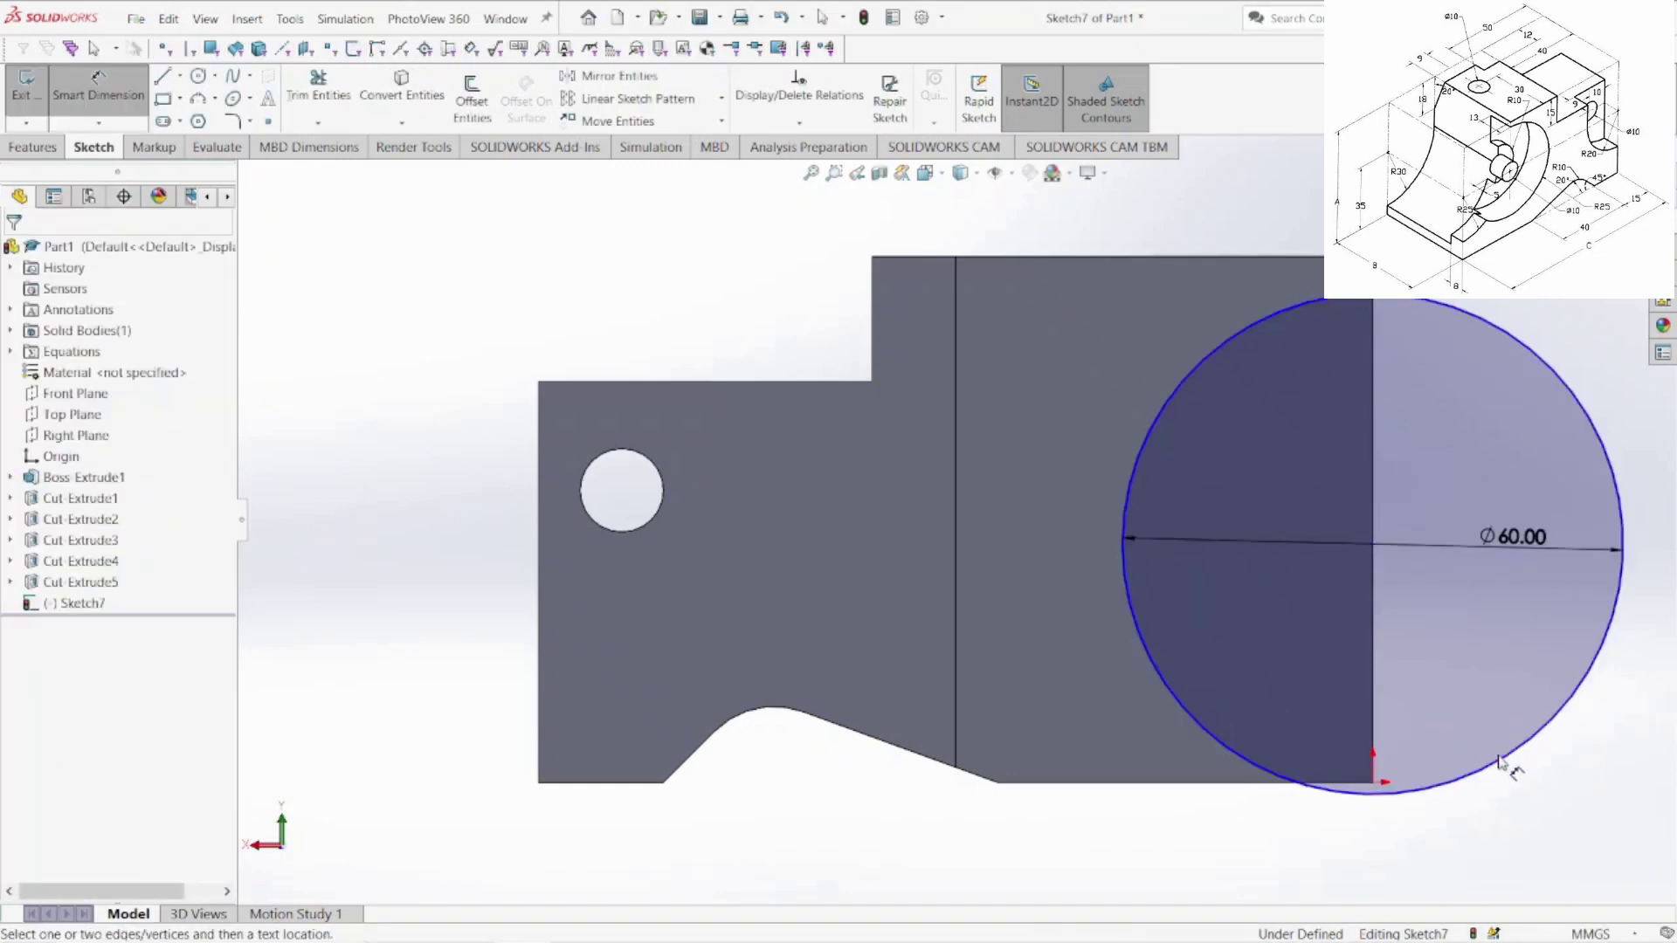
pyautogui.click(1244, 782)
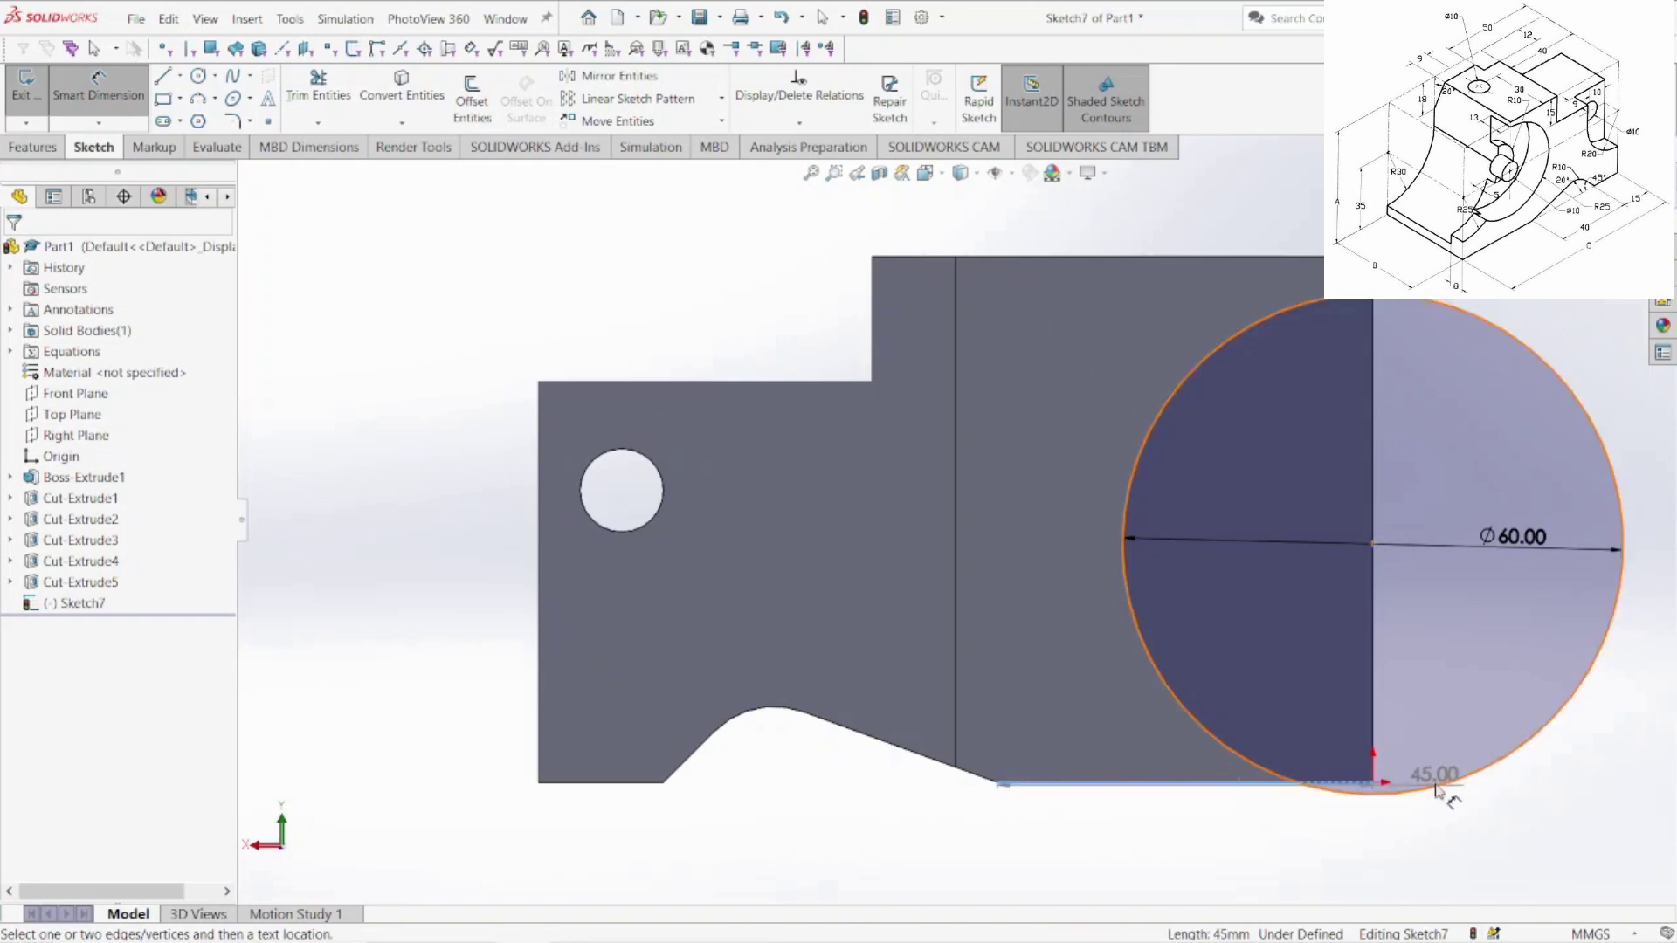
pyautogui.click(1443, 784)
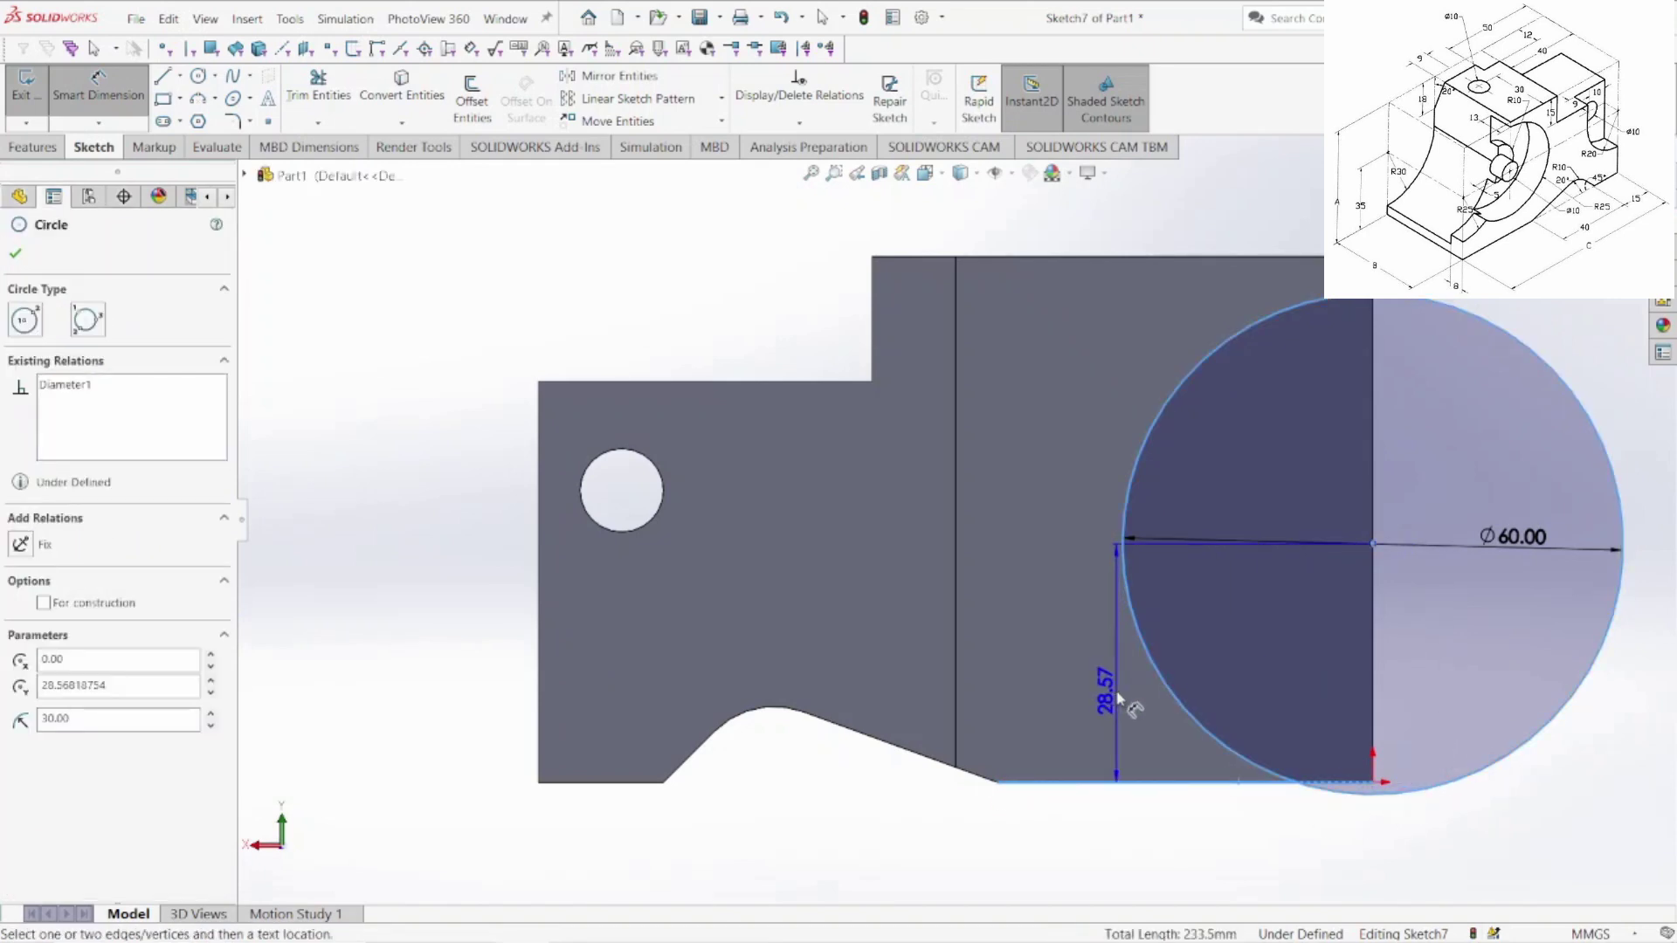
pyautogui.click(1120, 698)
pyautogui.write('35')
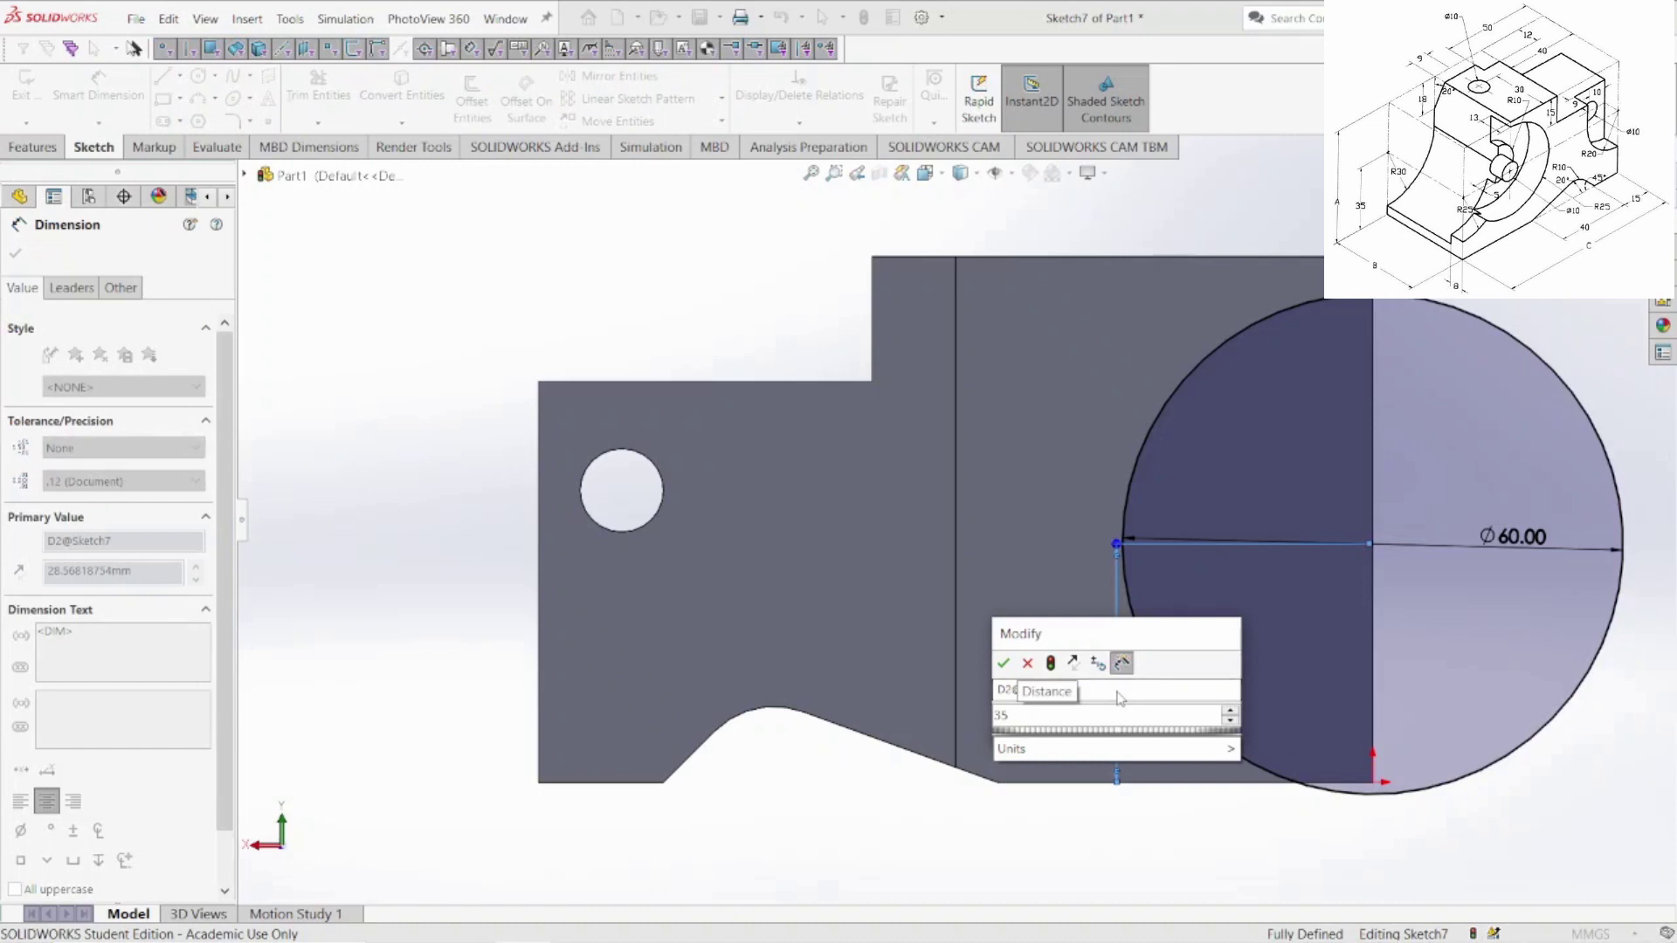
pyautogui.press('Return')
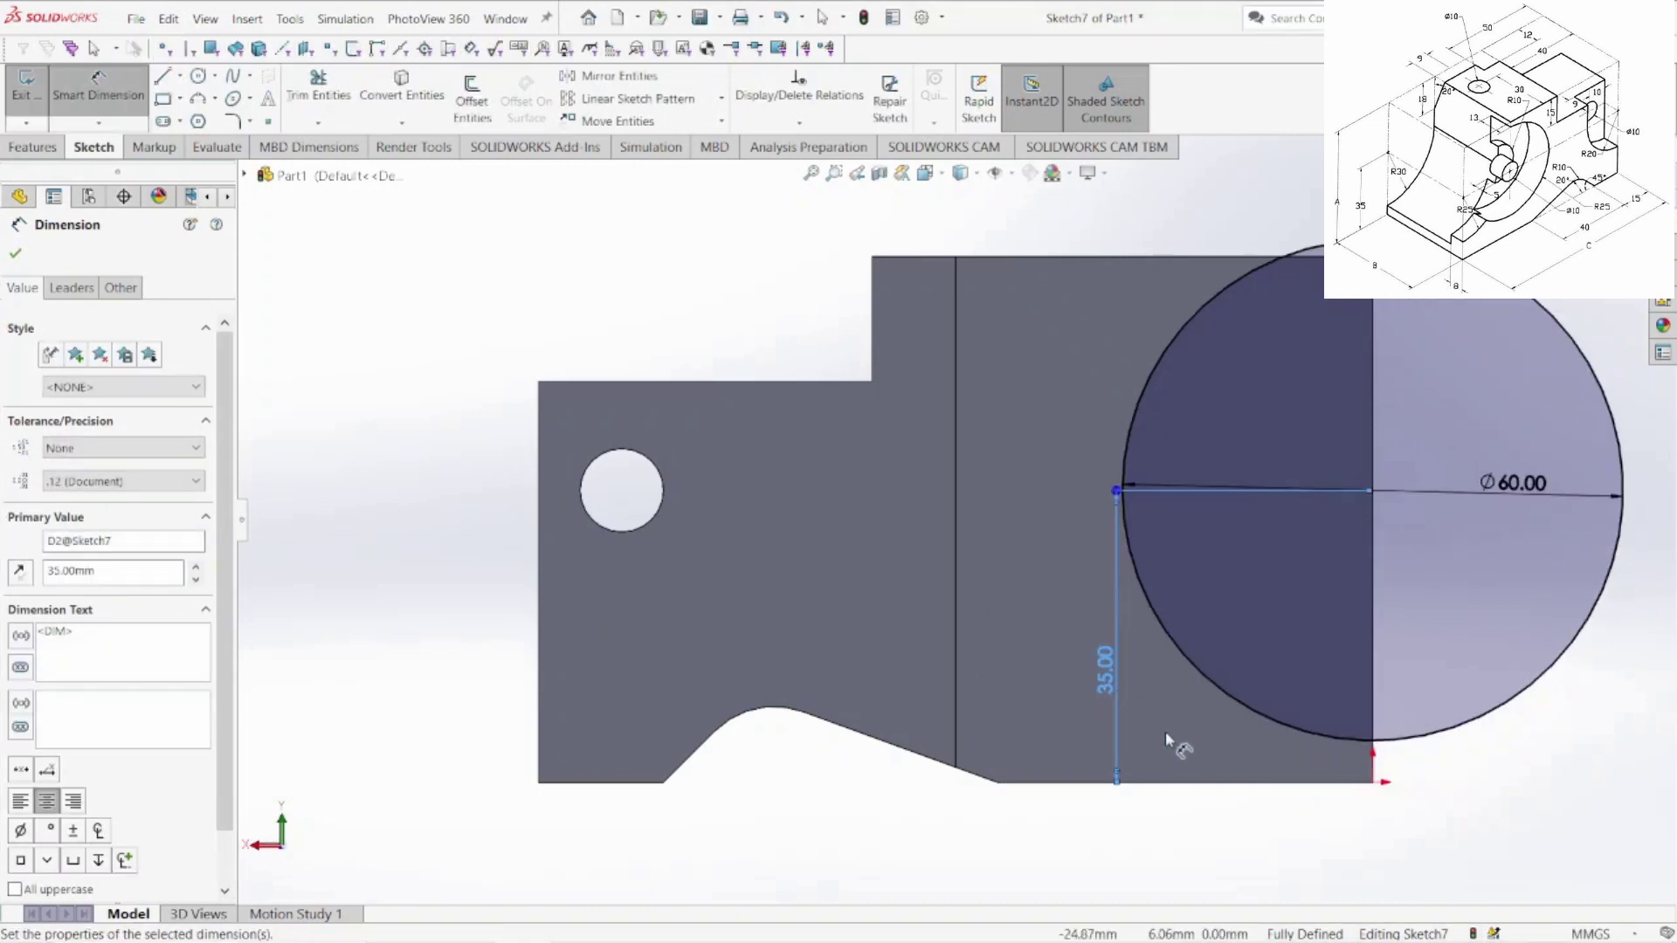
pyautogui.press('Escape')
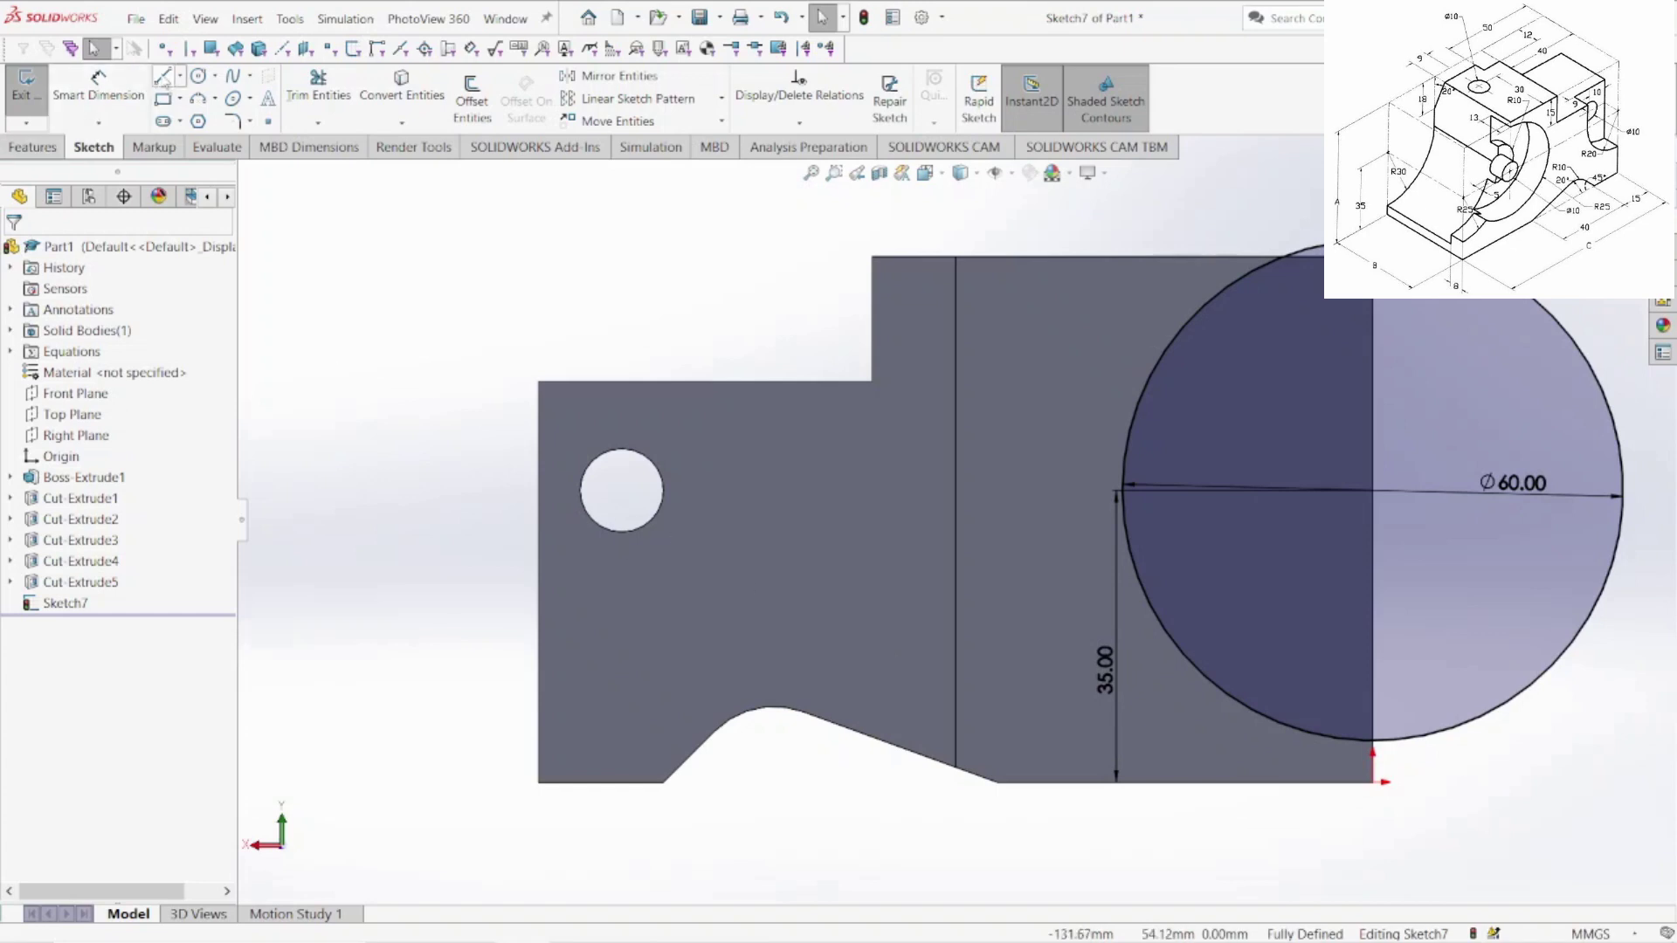
# - Draw connected lines 28 up from the circle's left point, 30 along the top, 58 down to its bottom
pyautogui.click(161, 77)
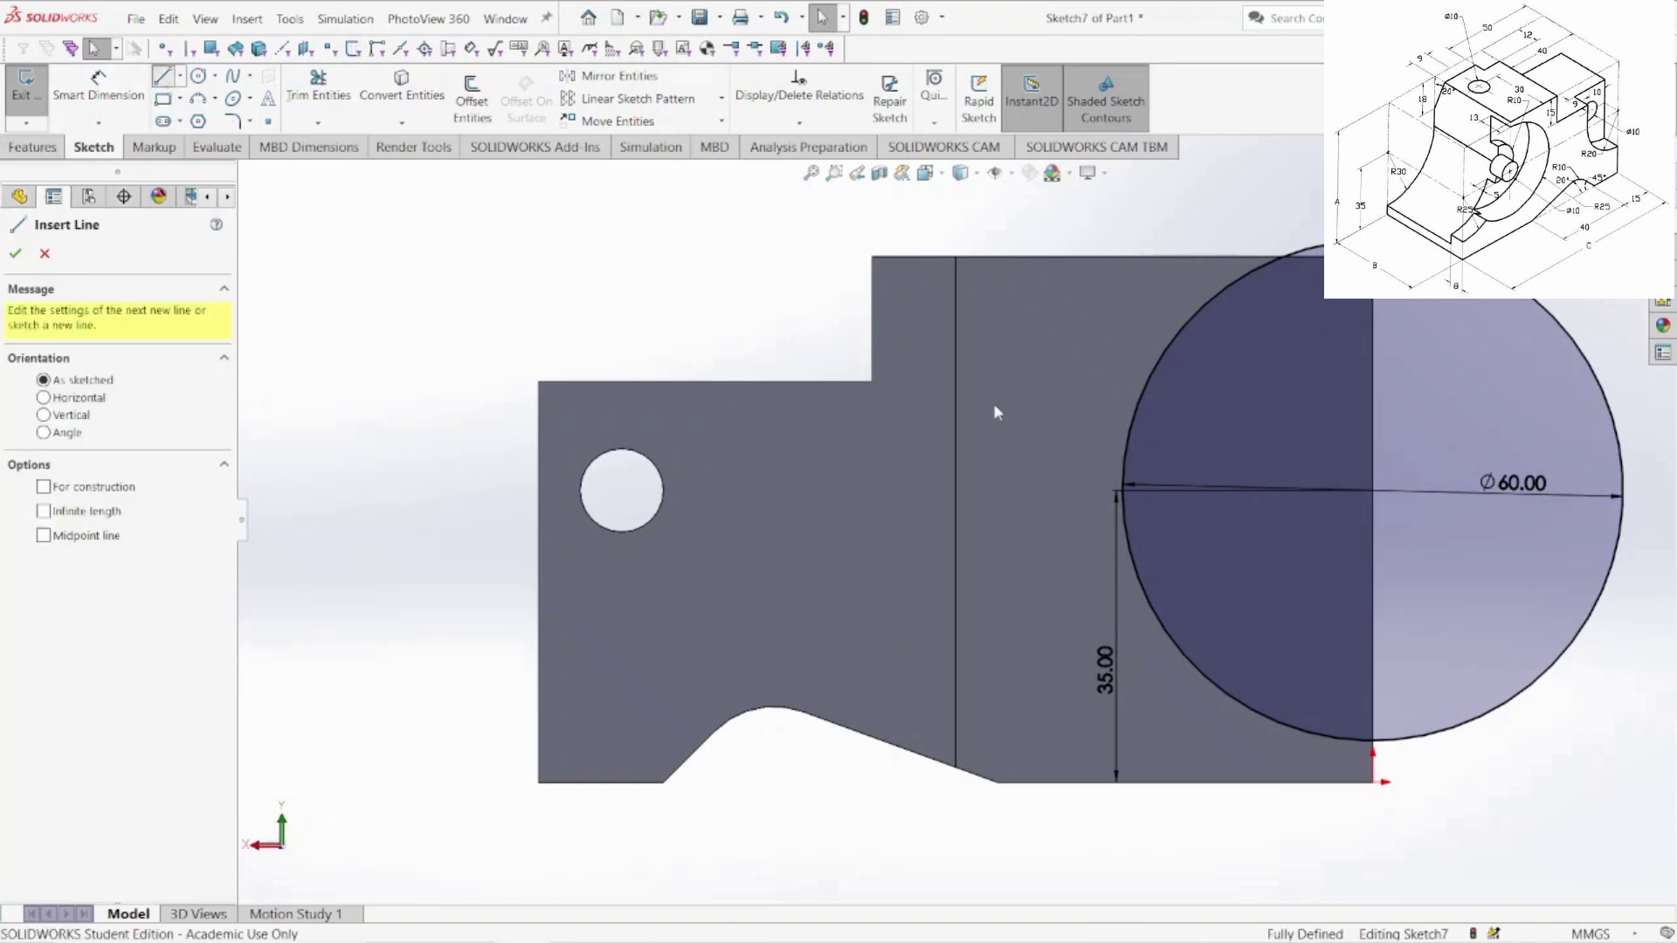
pyautogui.click(1123, 491)
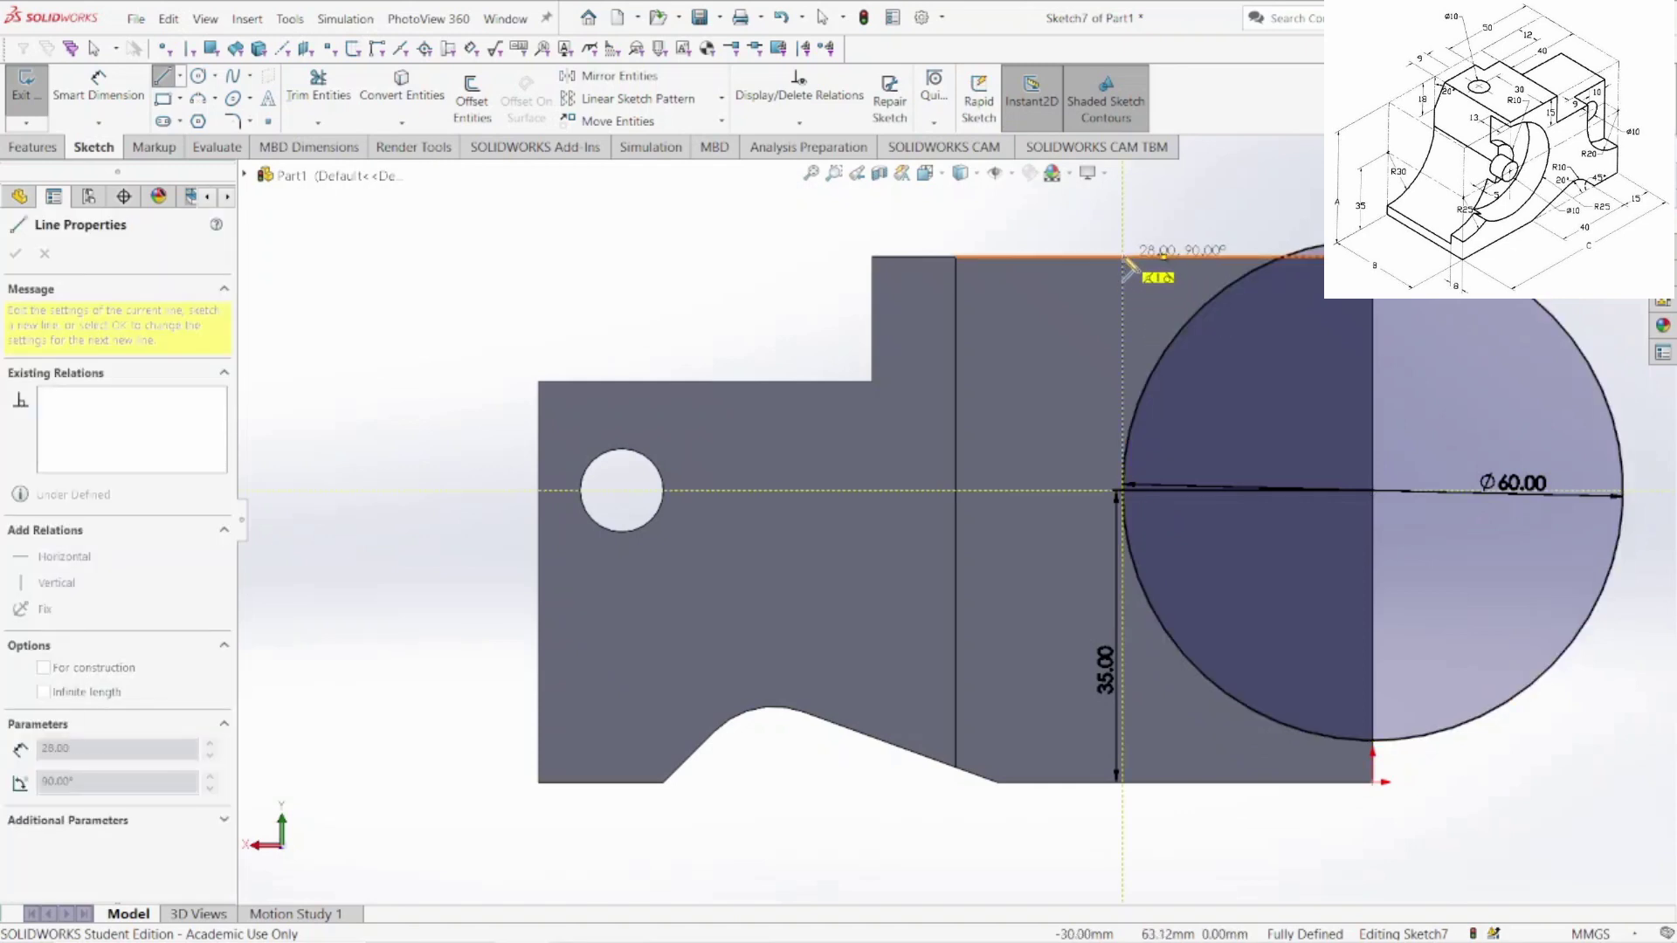
pyautogui.click(1124, 258)
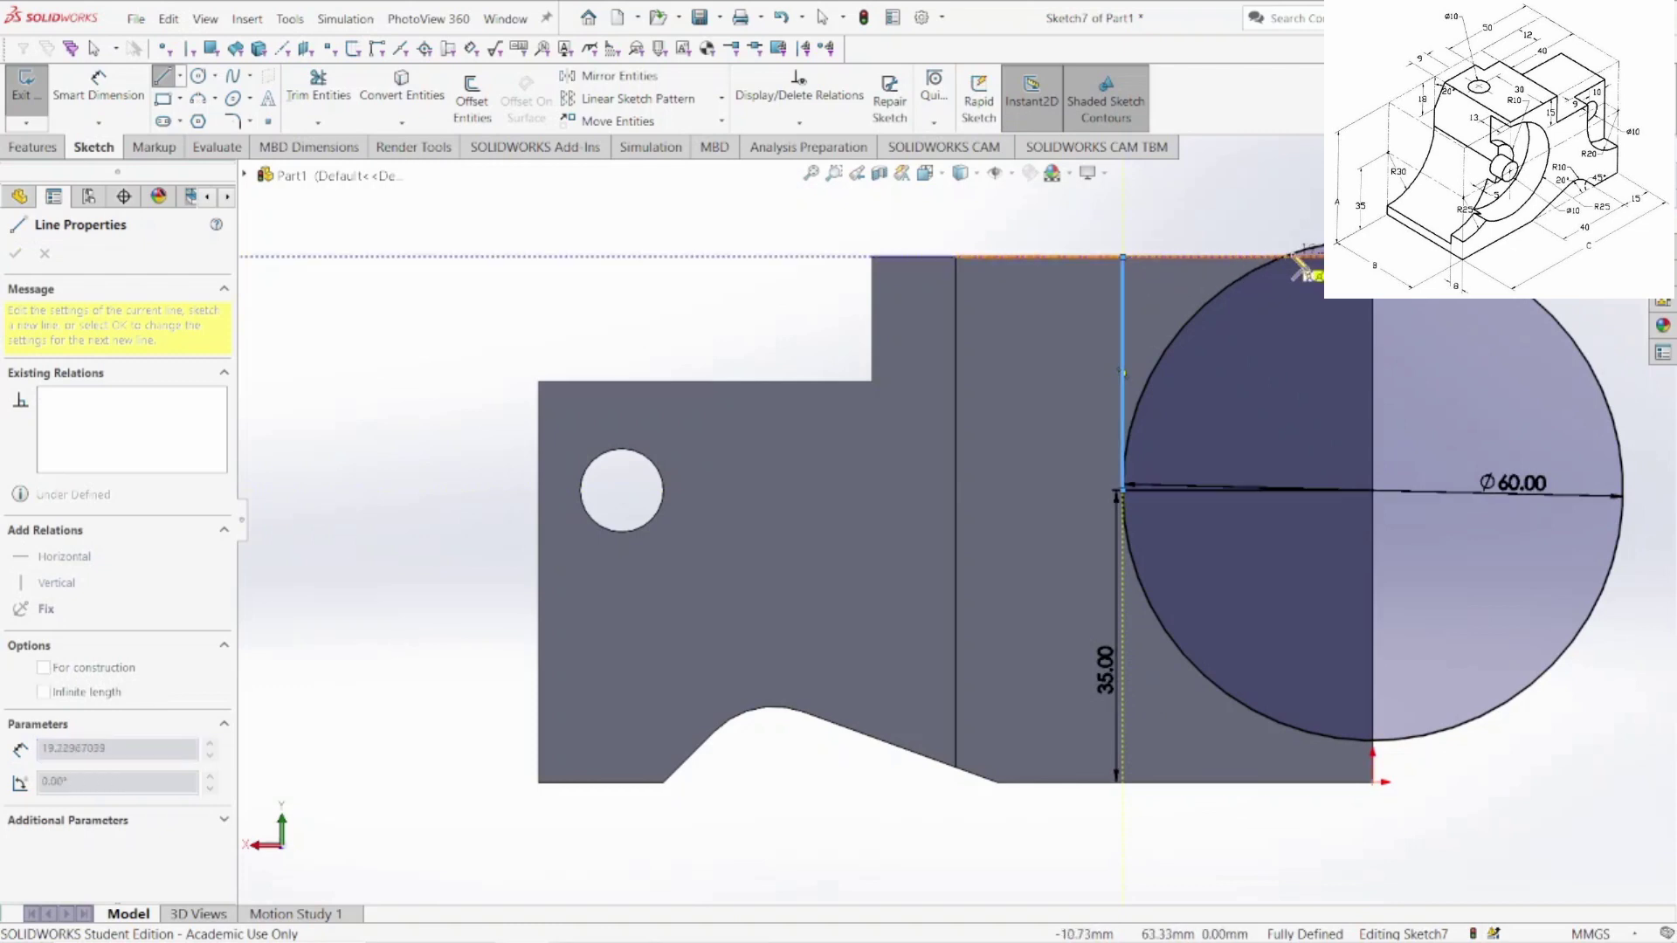
pyautogui.click(1373, 257)
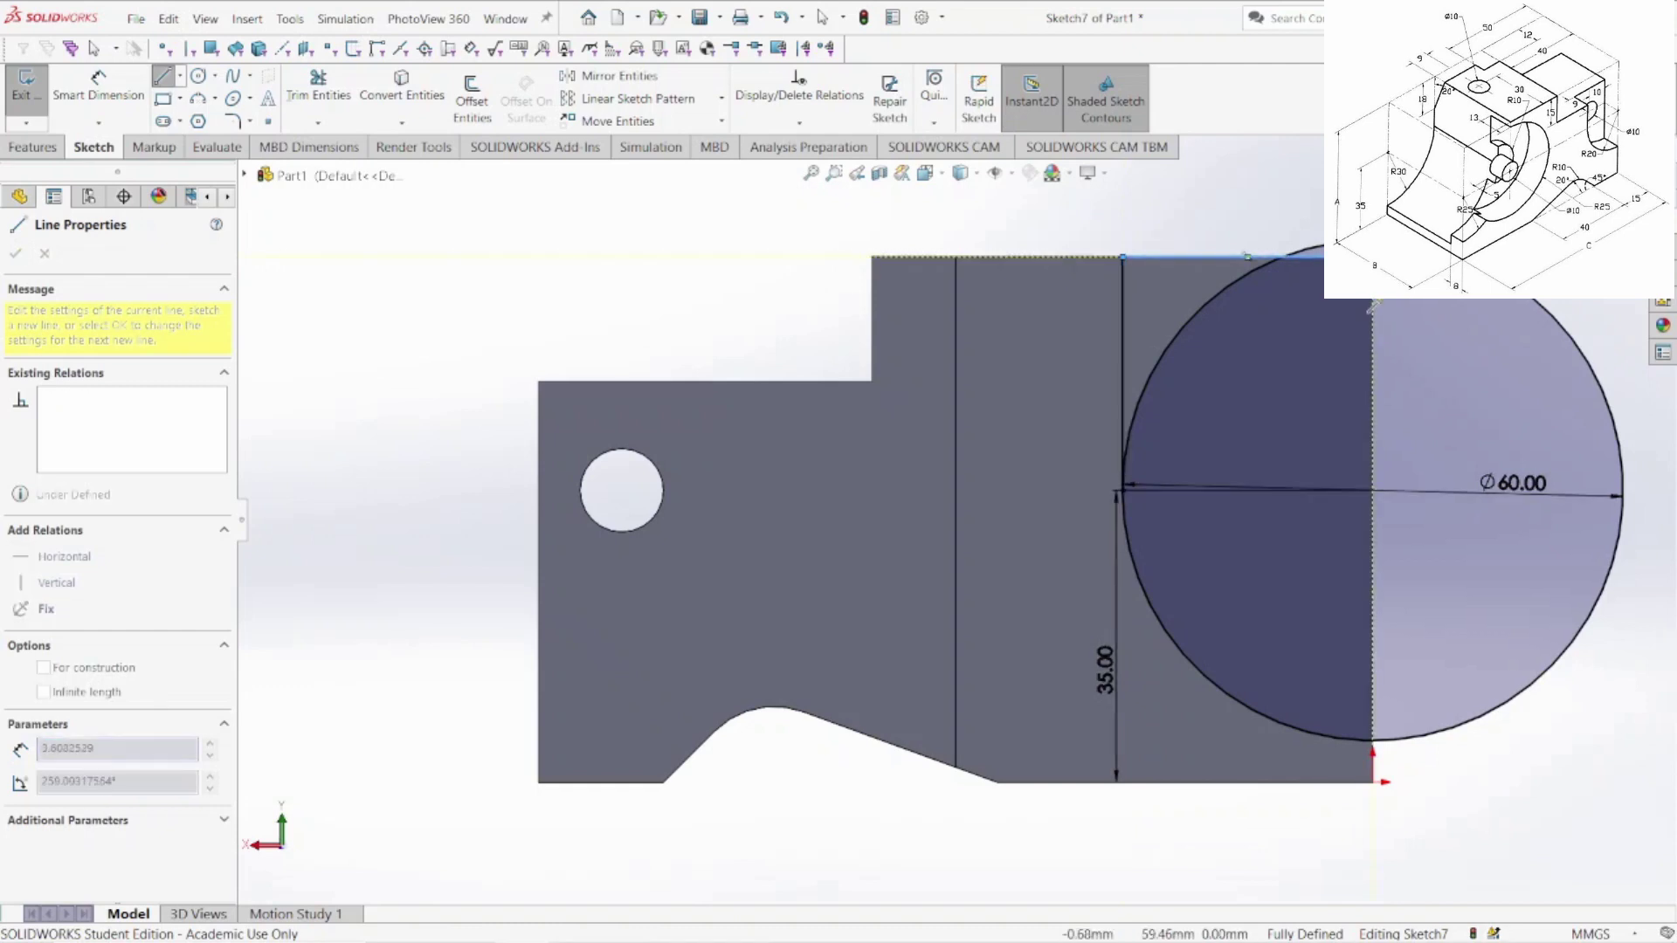
pyautogui.click(1373, 742)
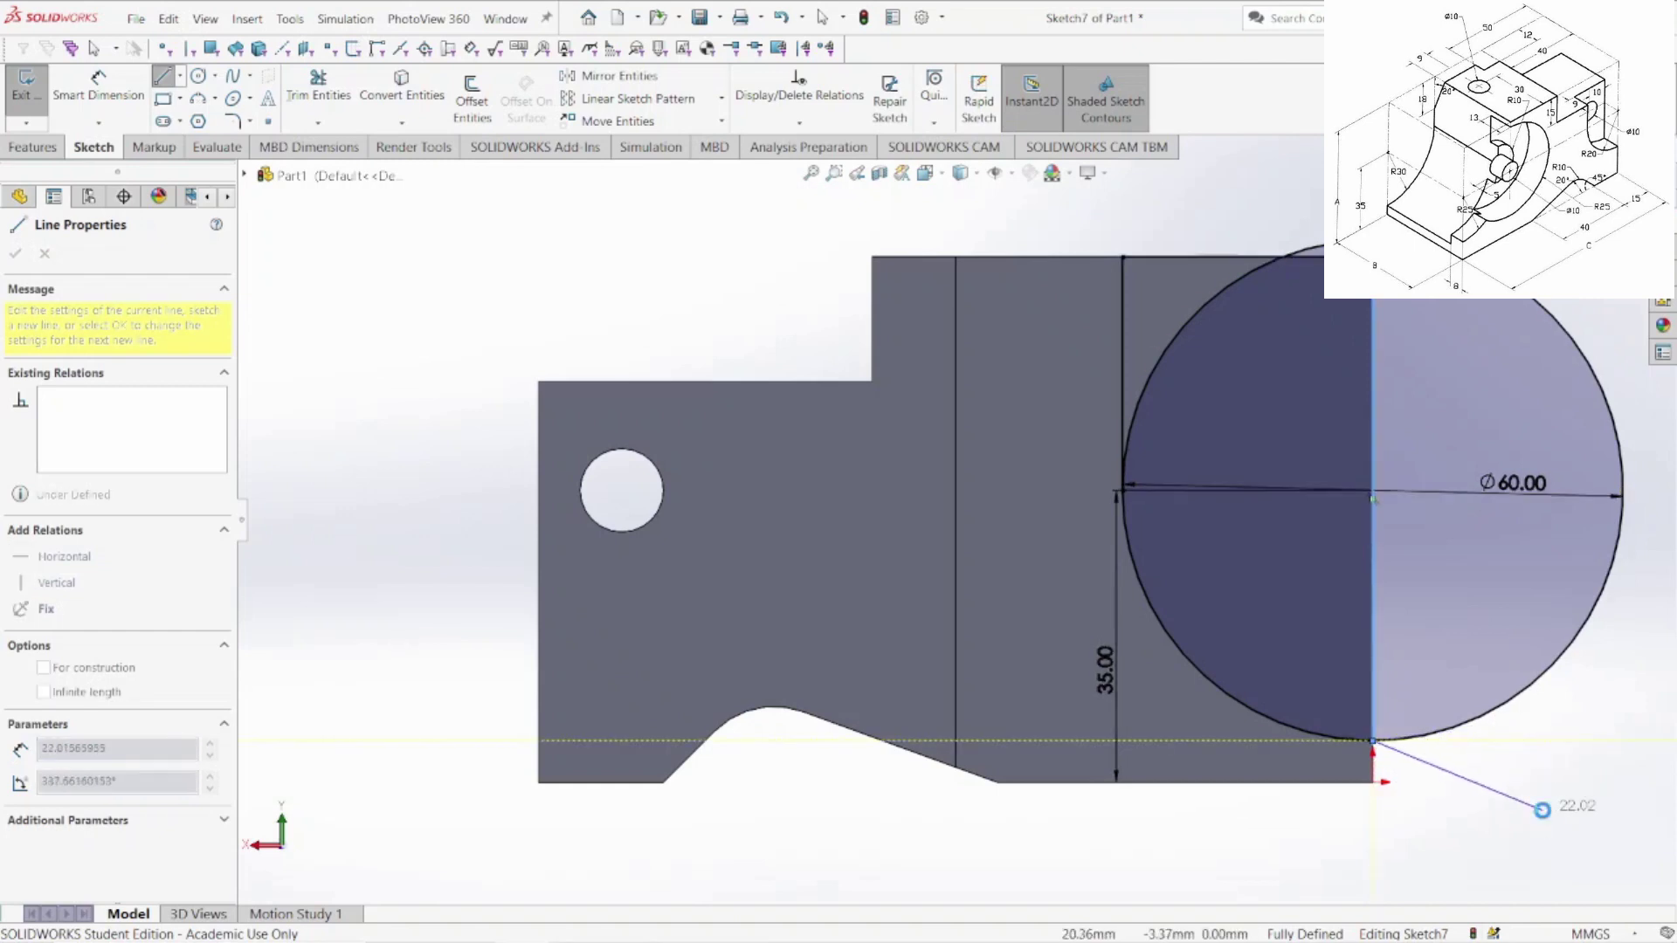
pyautogui.press('Escape')
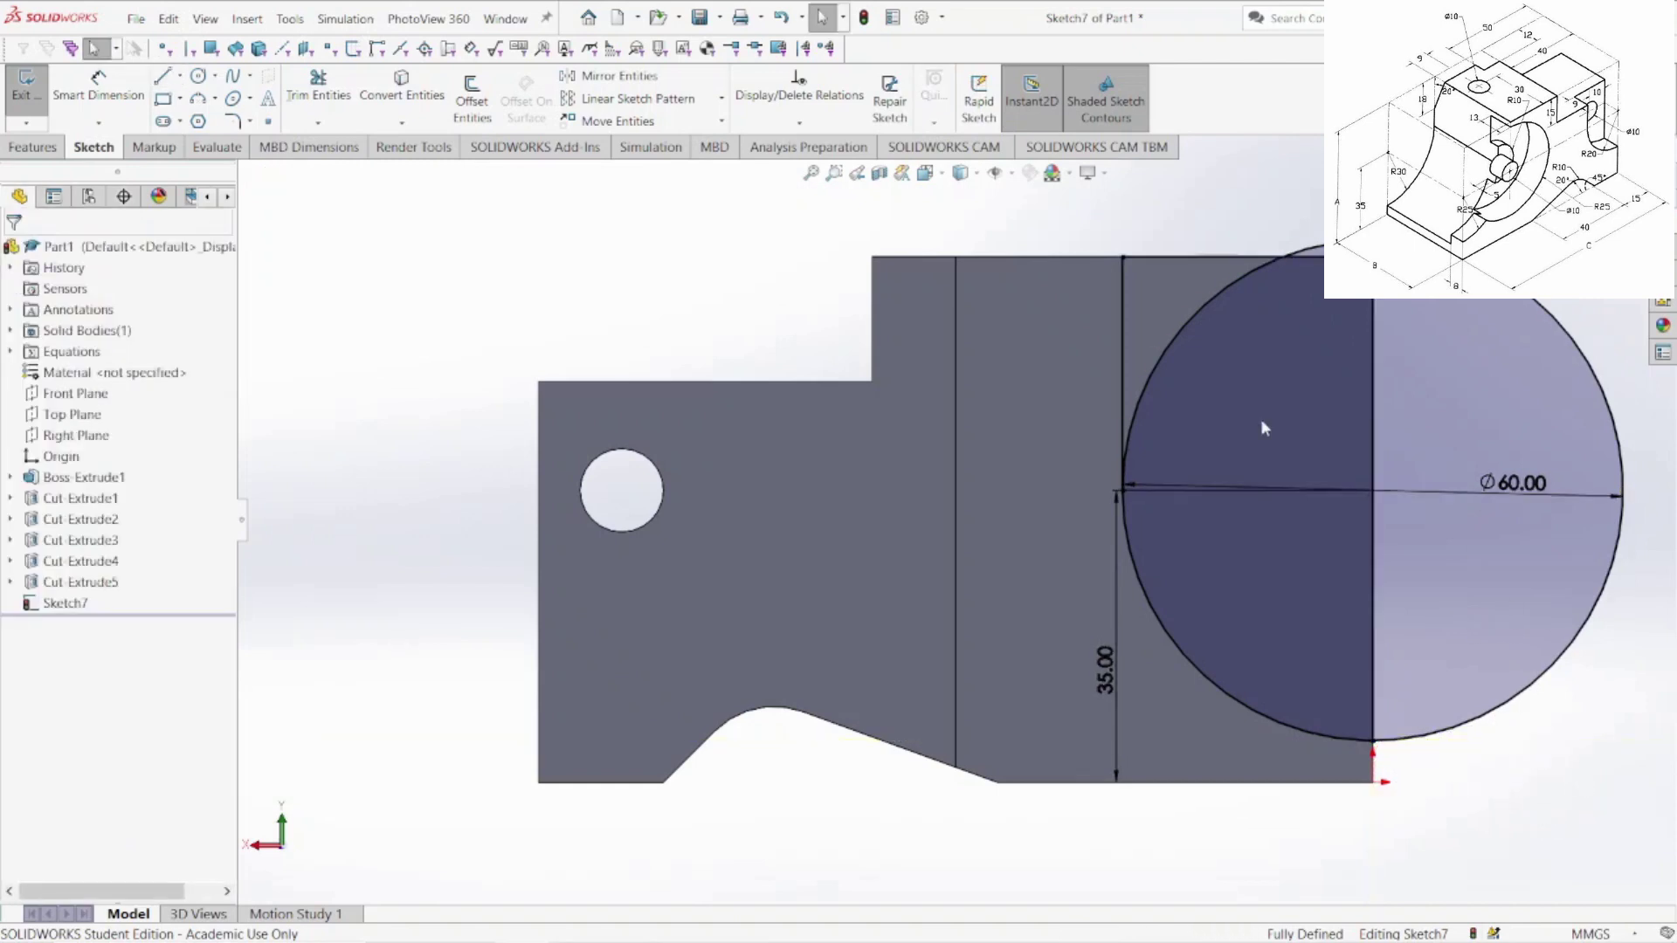
# - Power-trim away the circle's right and upper arcs, then switch to Isometric view
pyautogui.click(318, 84)
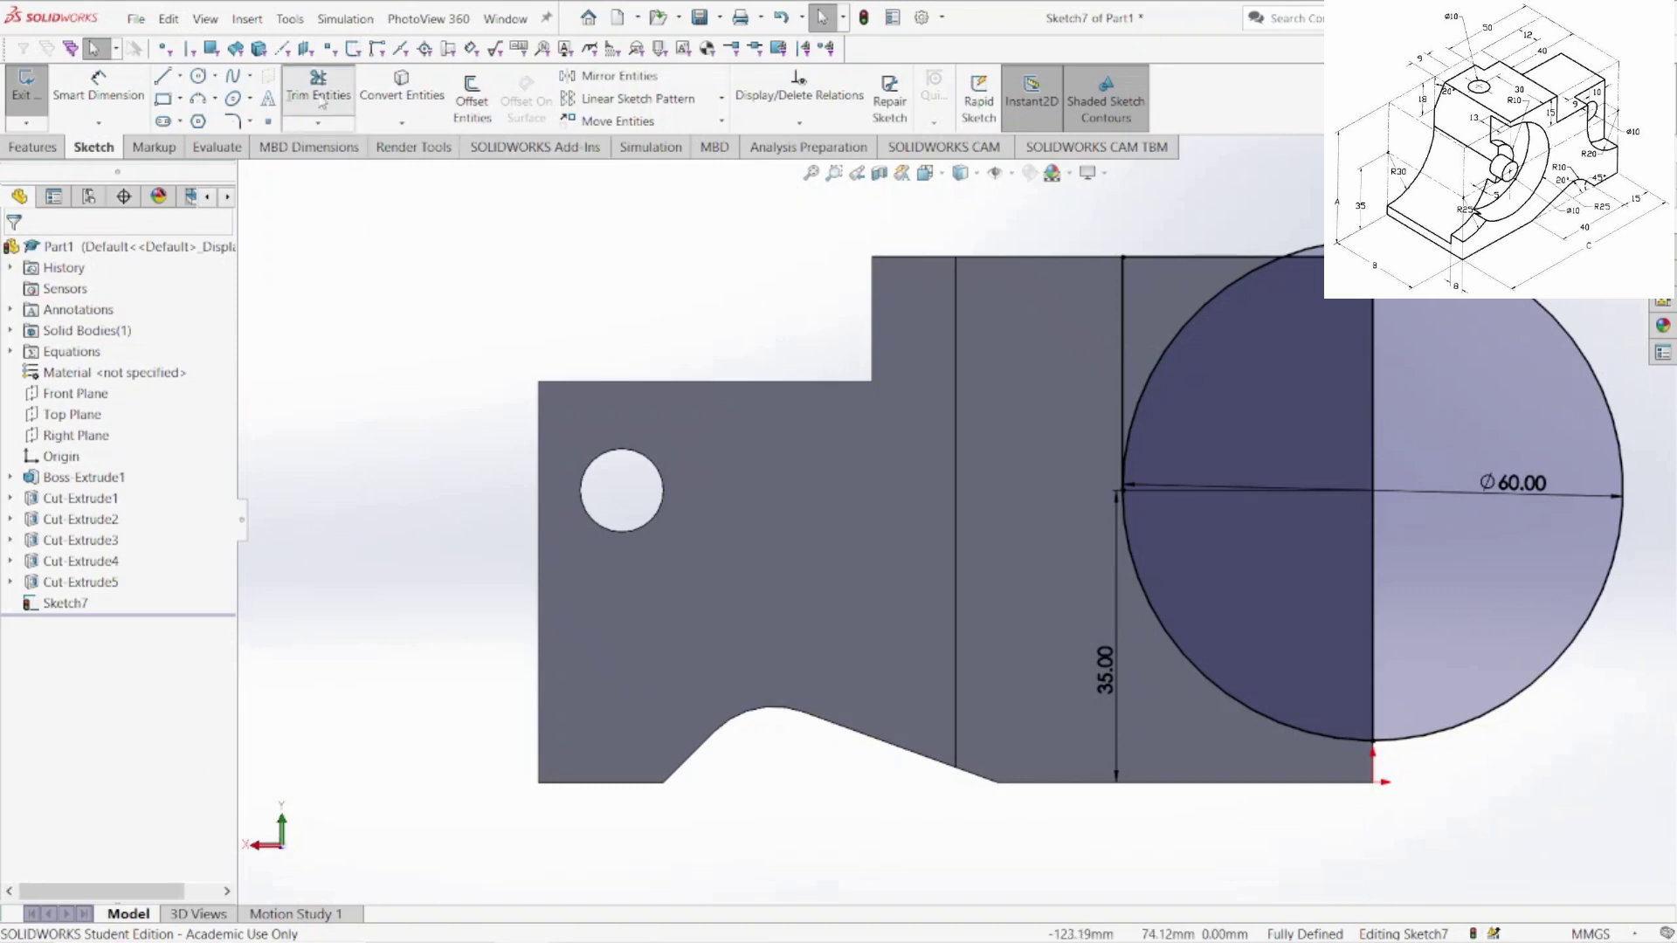
pyautogui.moveTo(1523, 337); pyautogui.dragTo(1581, 341)
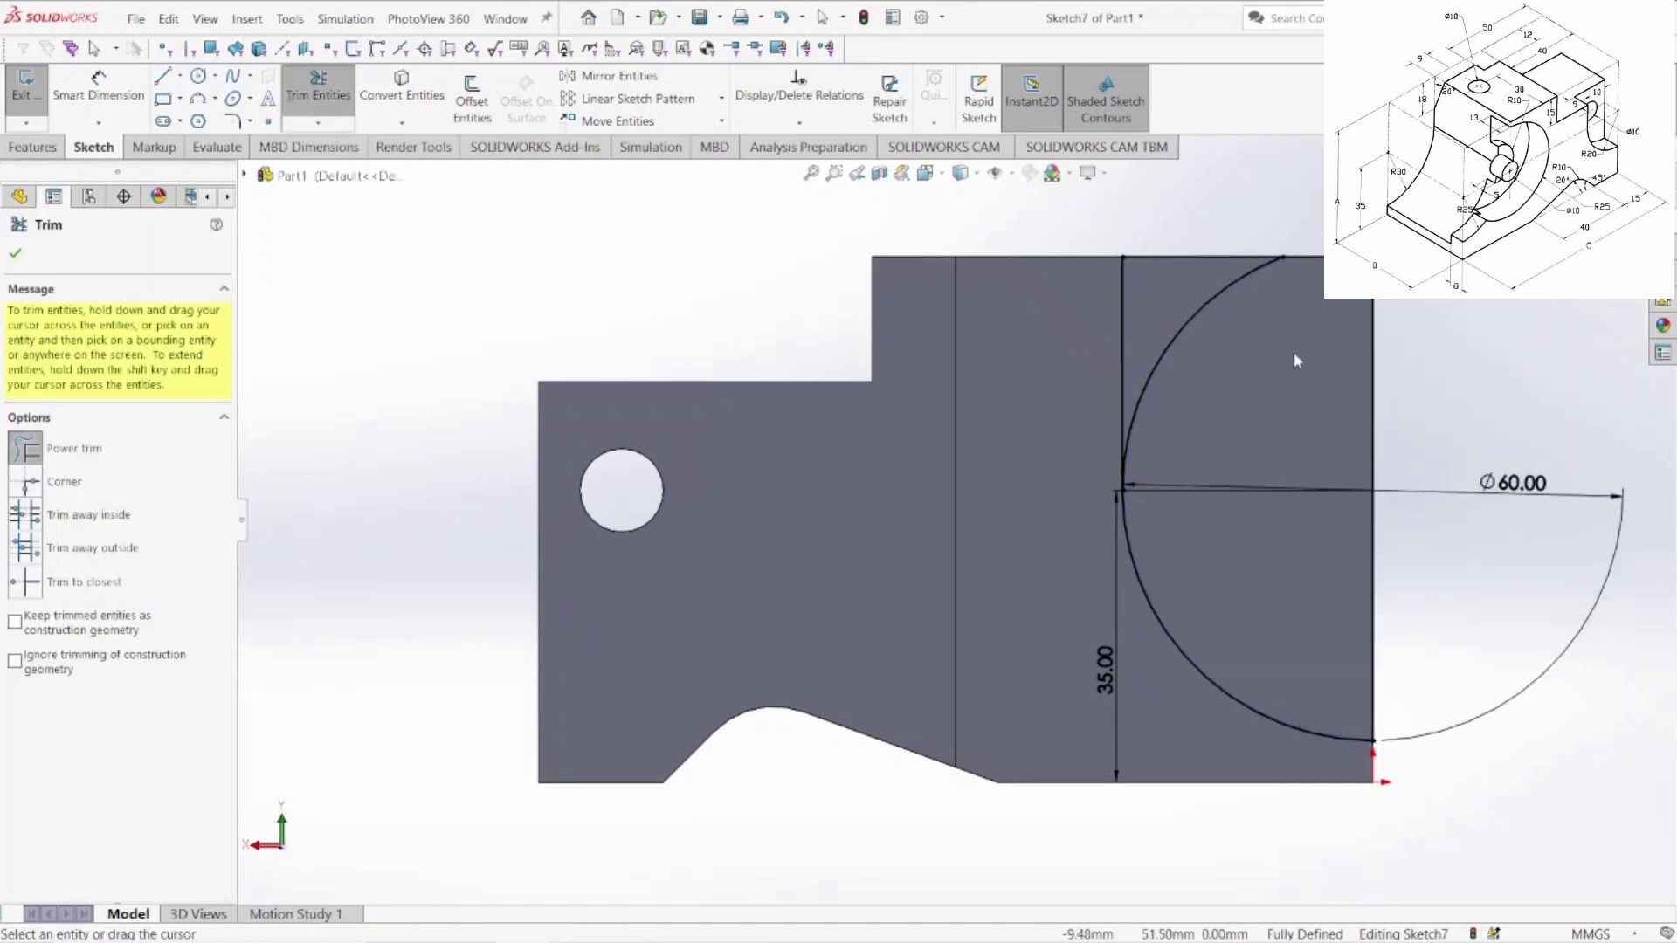
pyautogui.moveTo(1198, 318); pyautogui.dragTo(1387, 353)
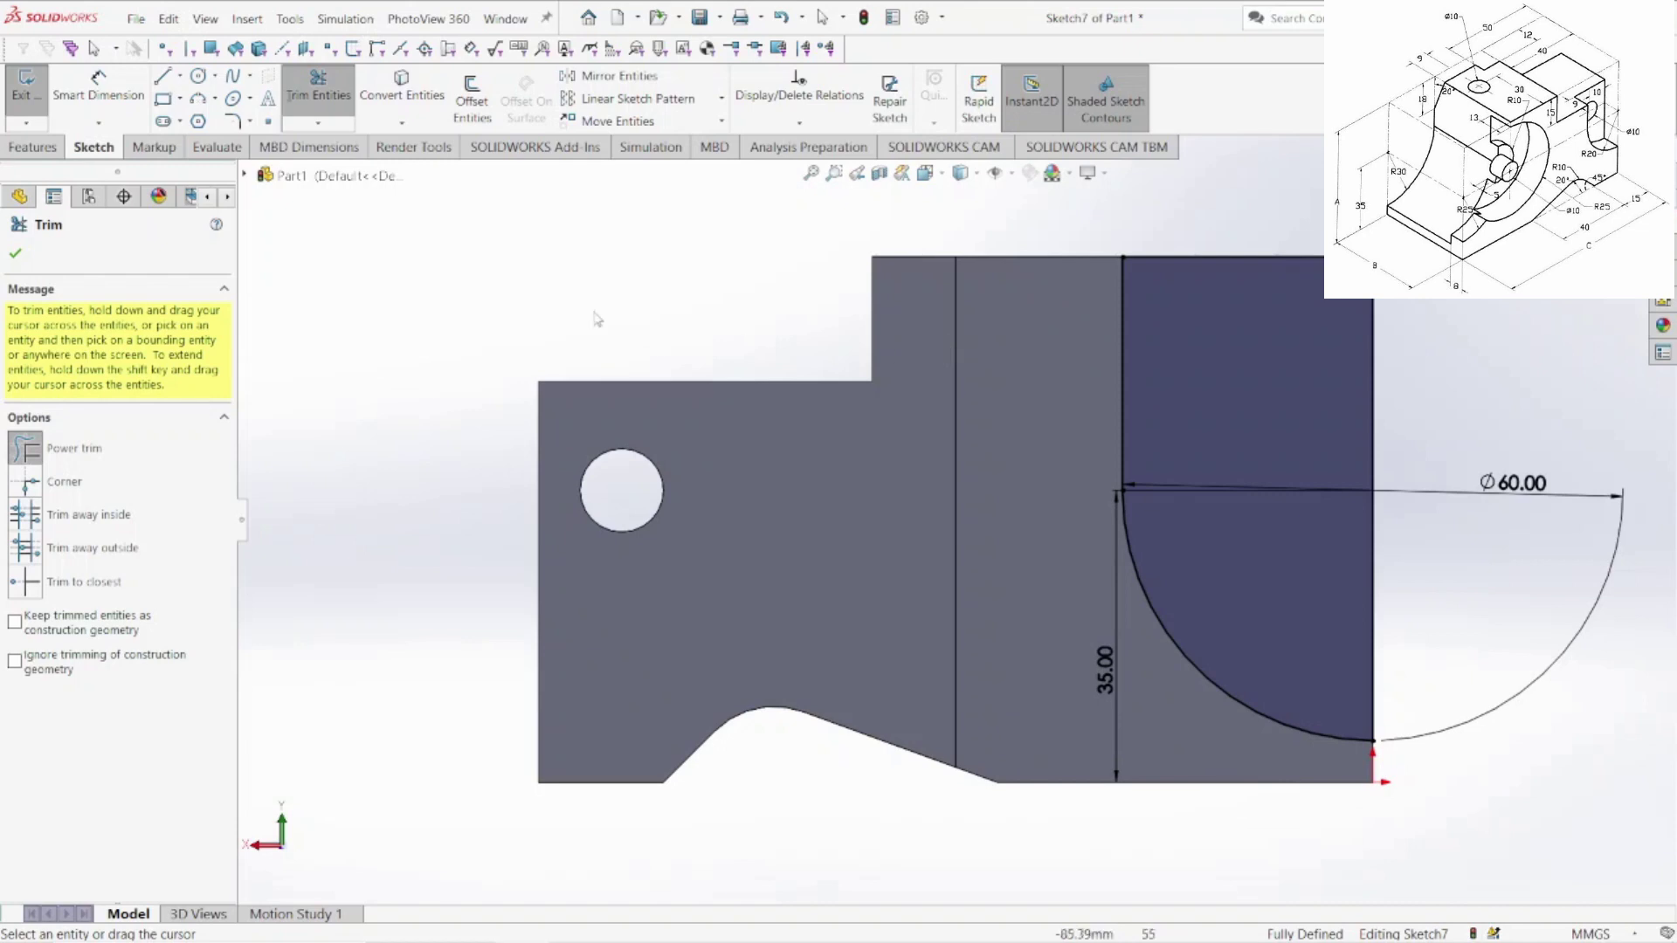
pyautogui.hotkey('ctrl', '7')
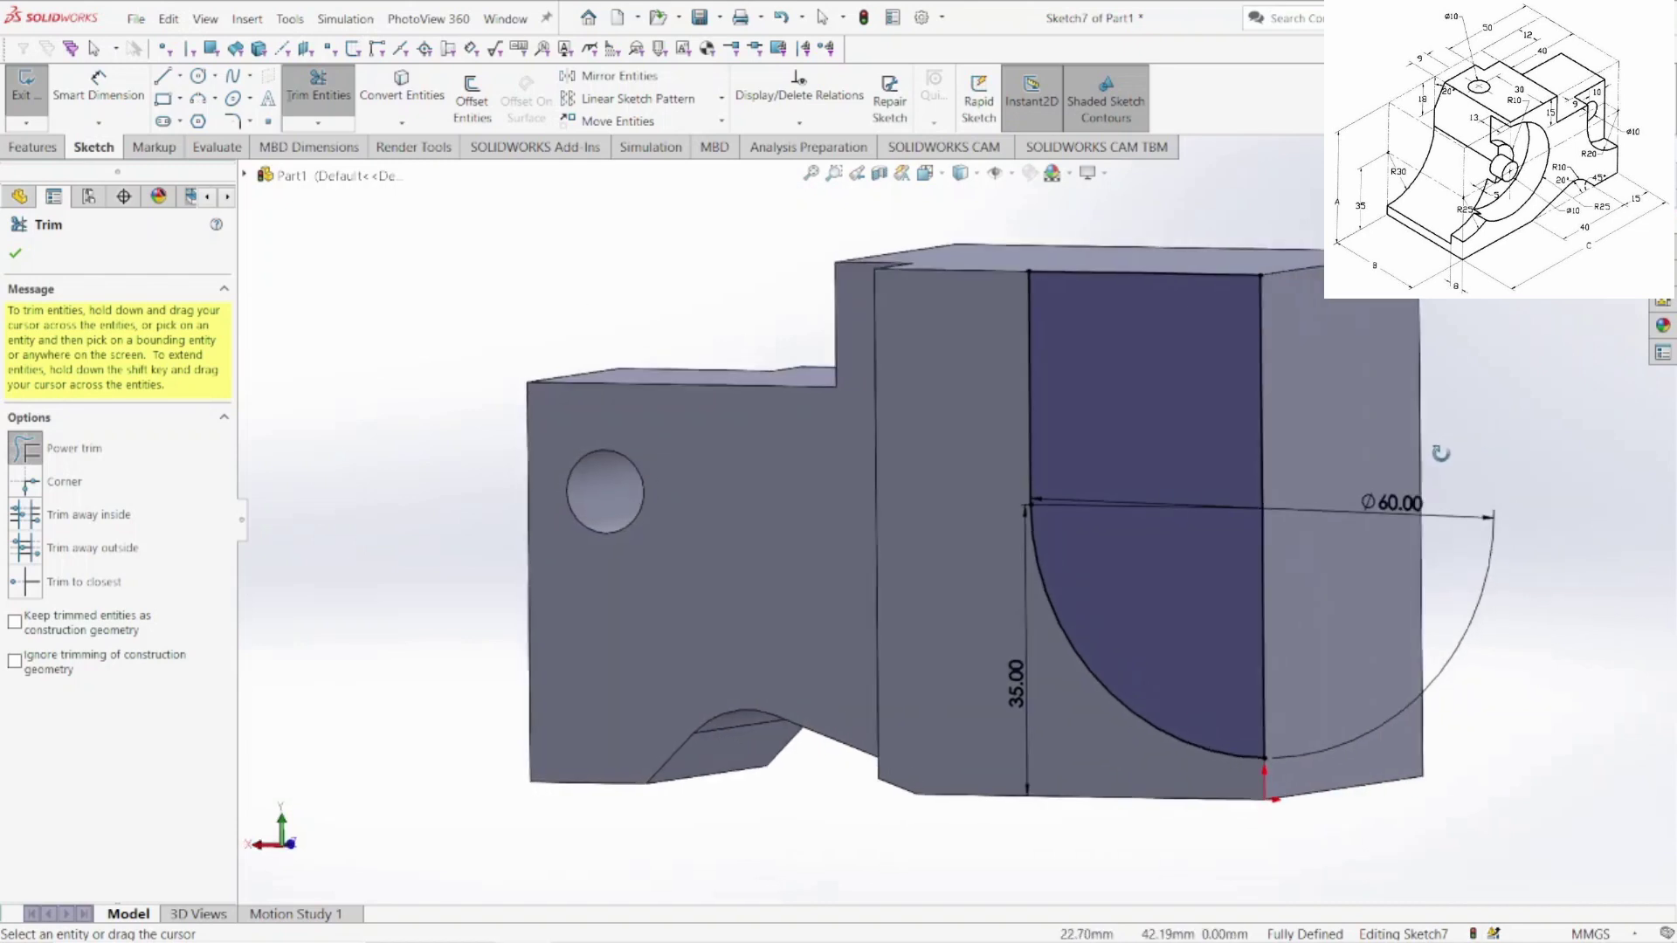
pyautogui.press('Escape')
# - Extrude-cut the quarter-arc profile to a depth of global variable "B"-8, forming a curved pocket
pyautogui.click(301, 97)
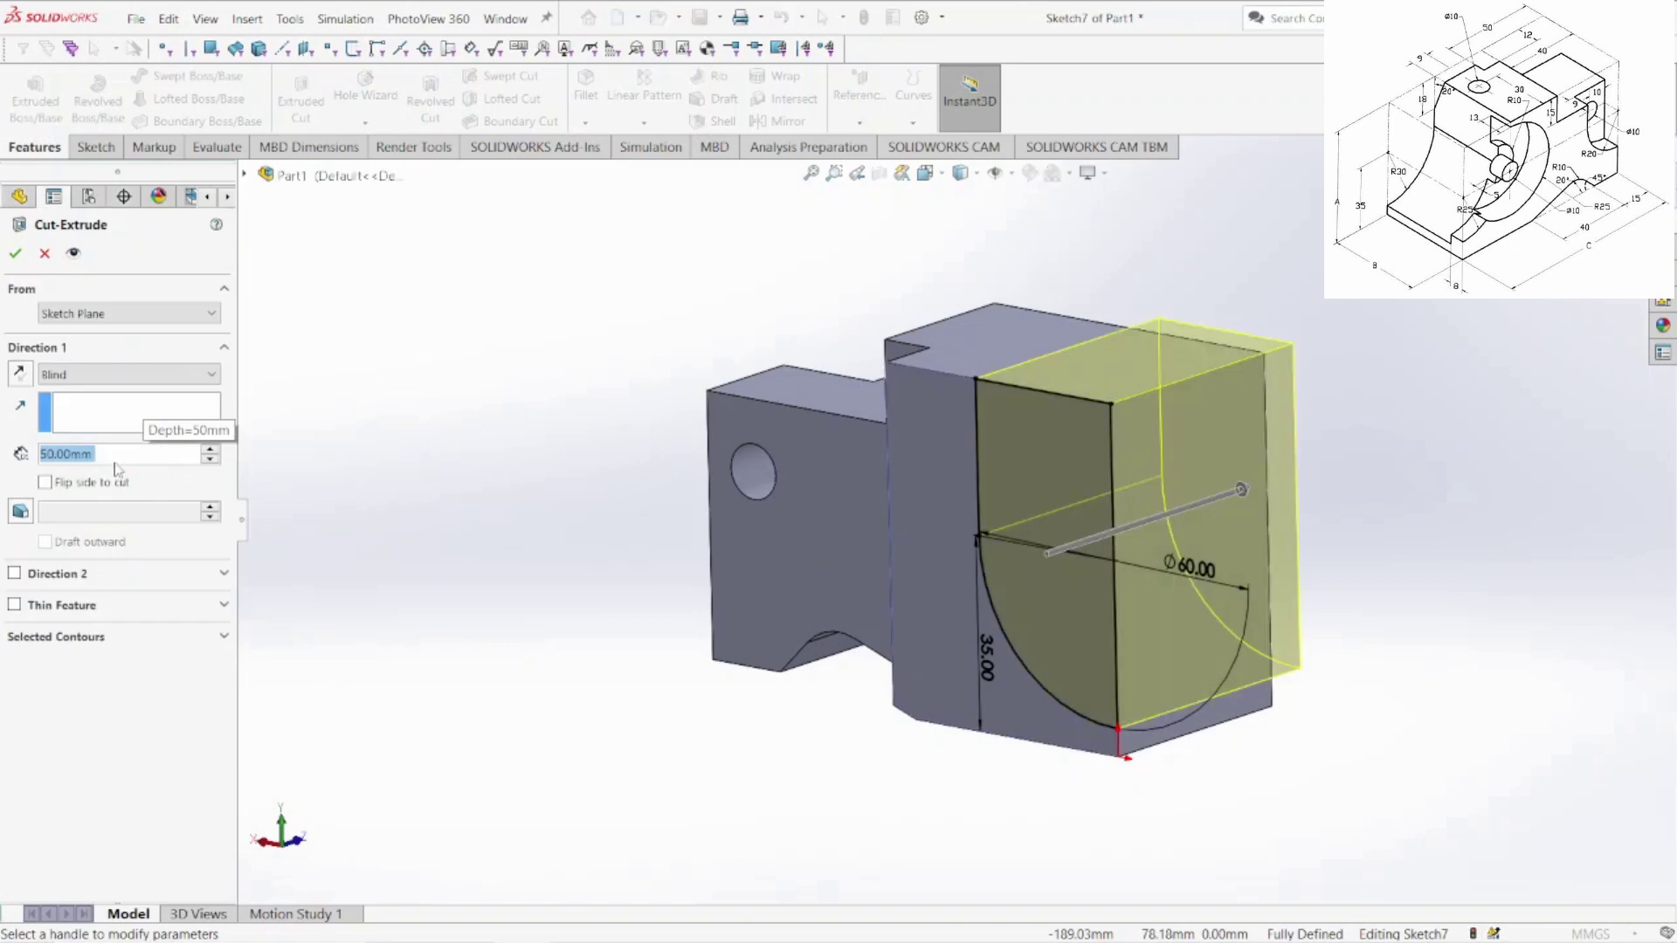
pyautogui.write('=')
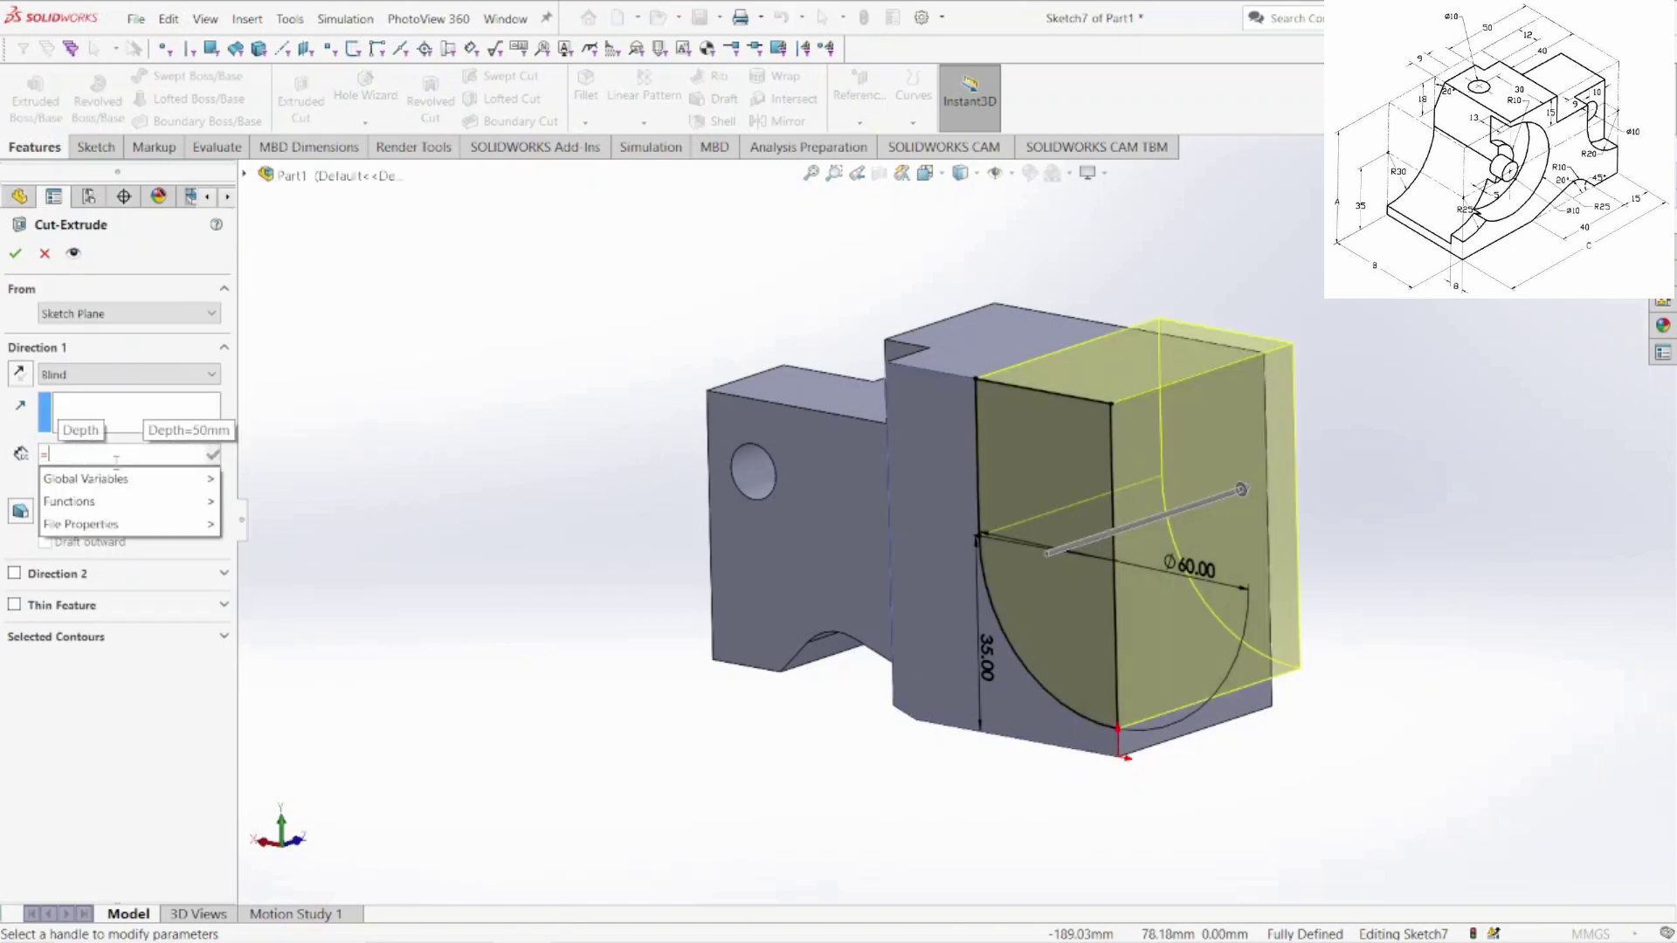
pyautogui.moveTo(201, 480)
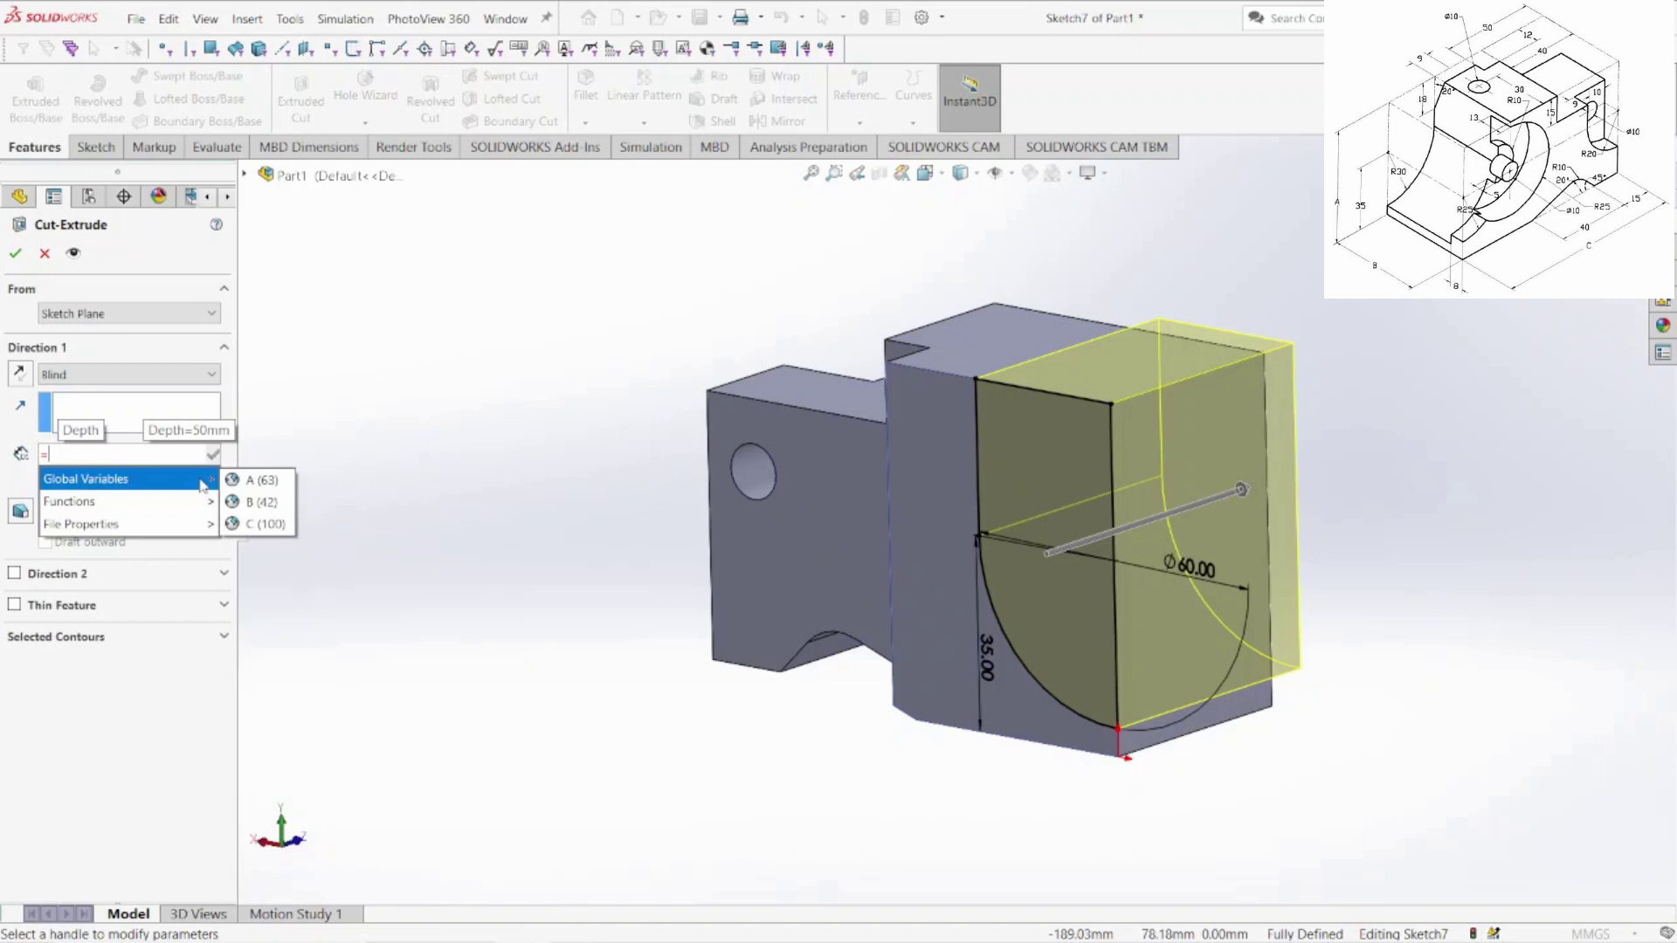
pyautogui.click(254, 502)
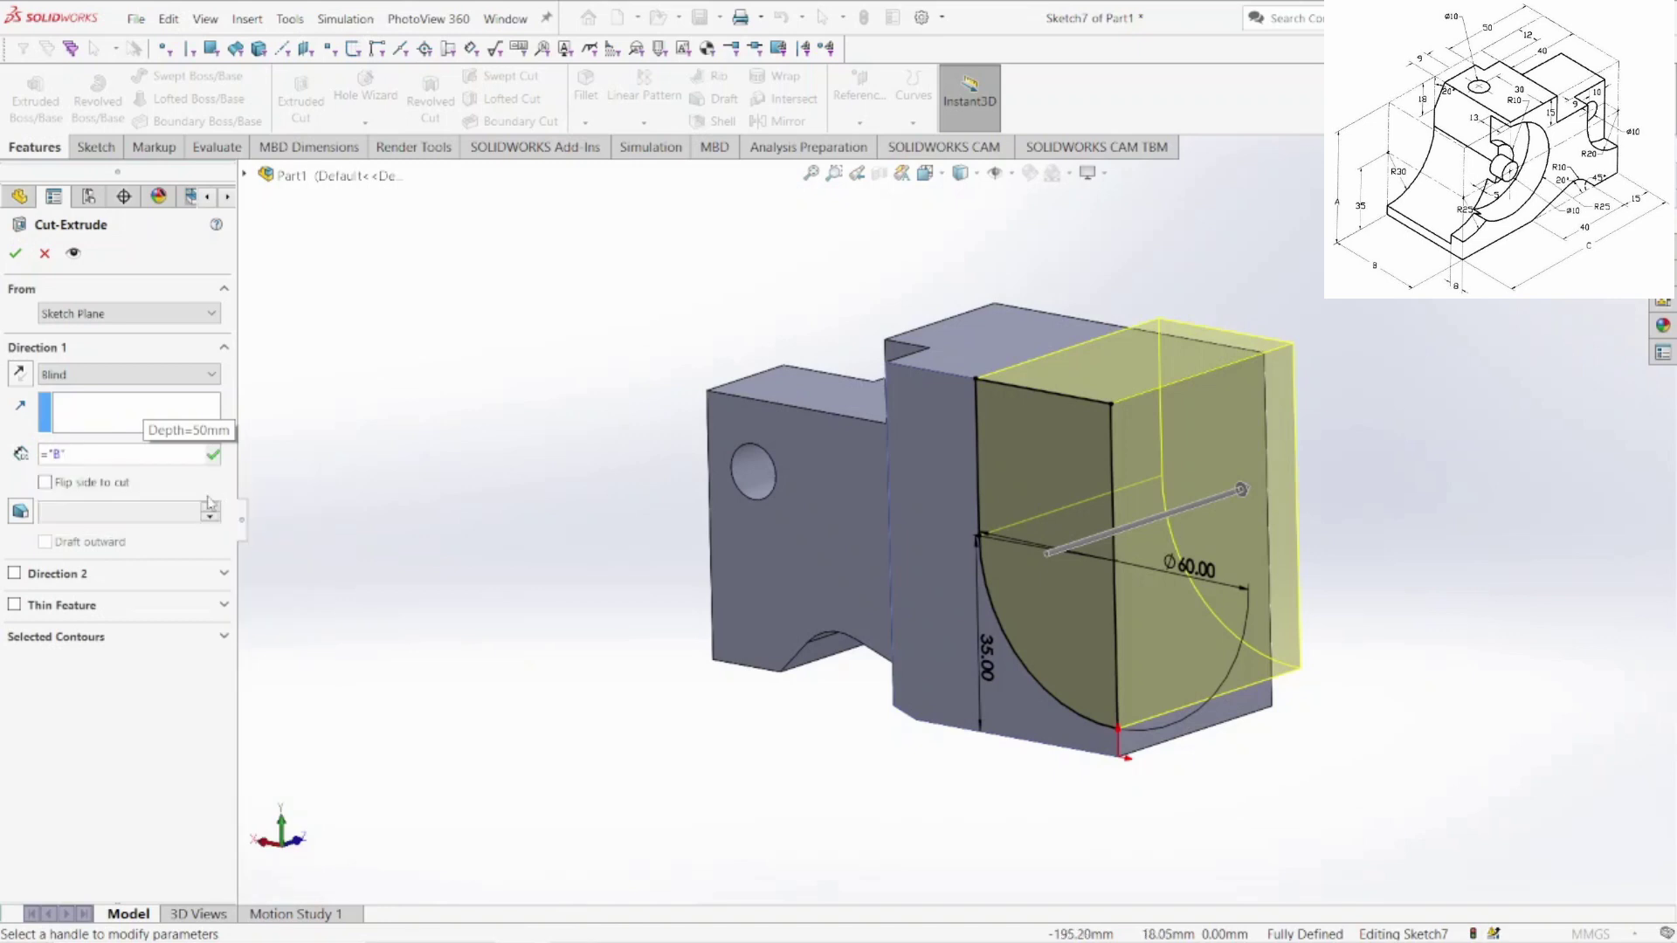
pyautogui.write('-8')
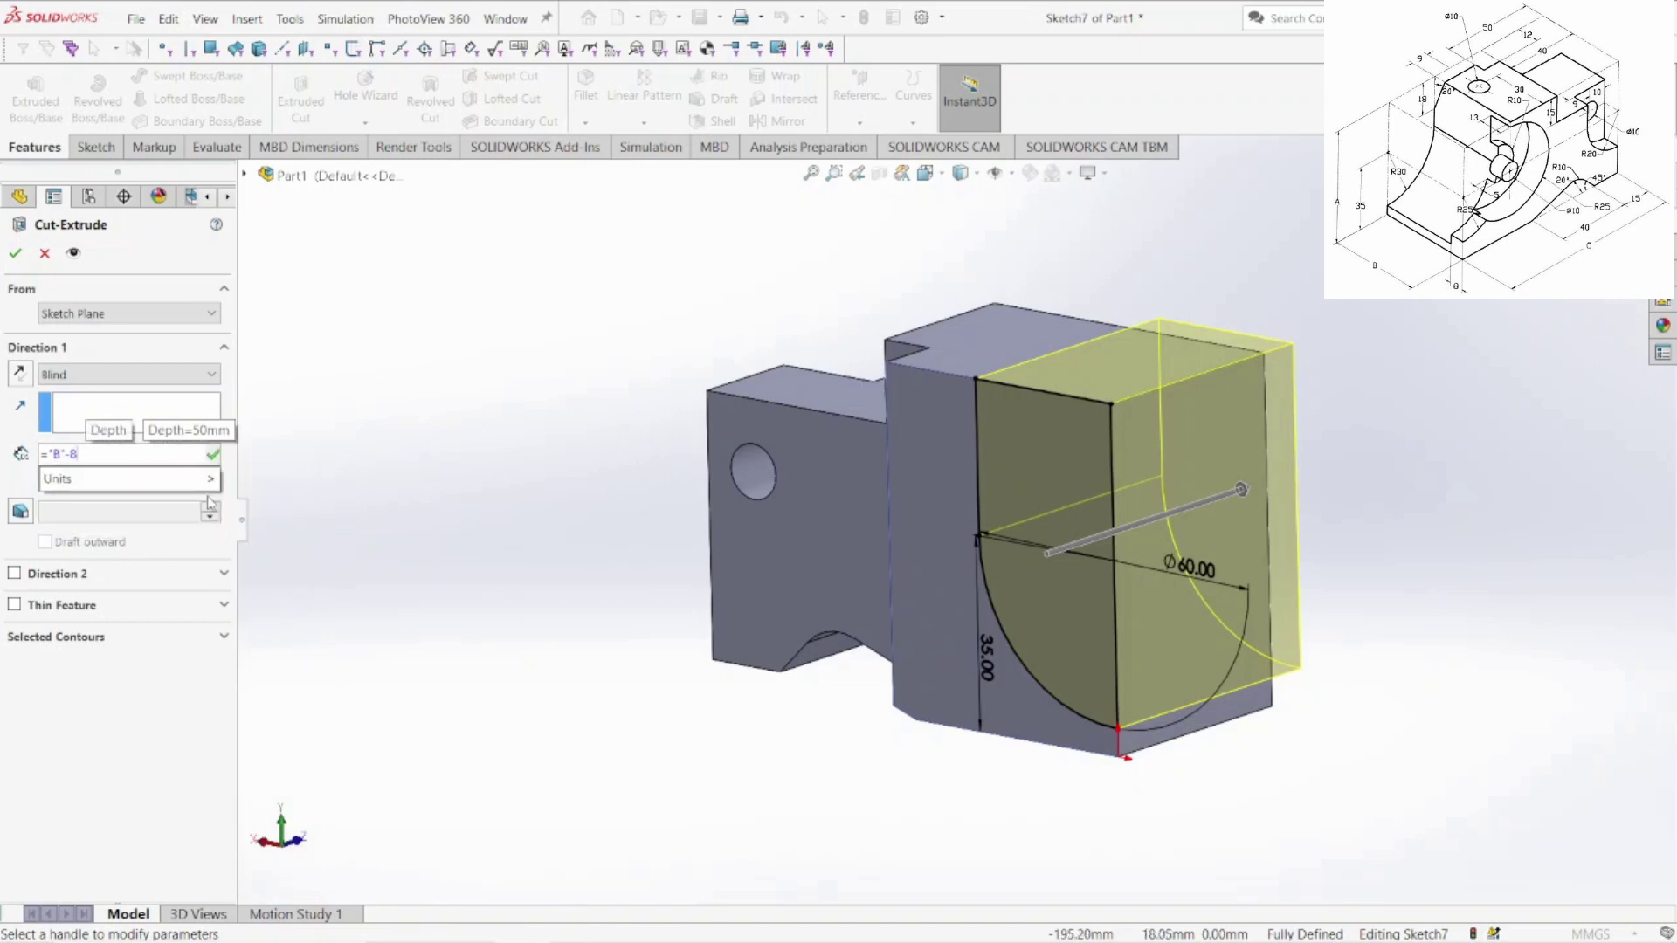
pyautogui.click(15, 253)
pyautogui.click(1337, 606)
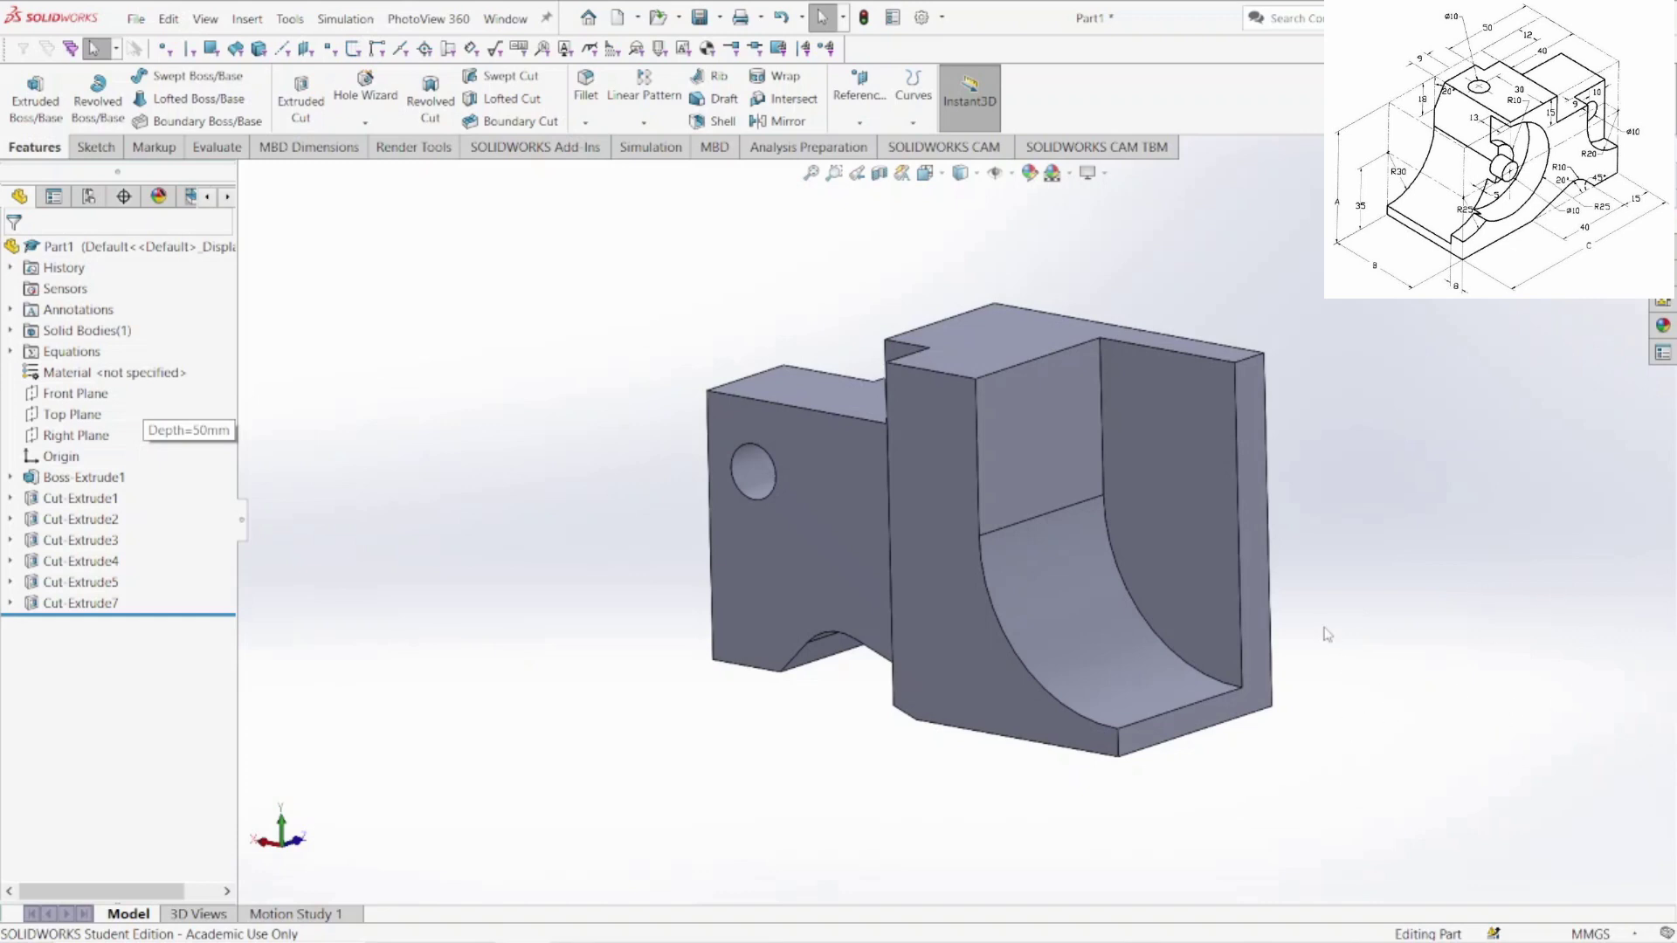
# - Start a new sketch on the bracket's end face, viewed Normal To
pyautogui.moveTo(1389, 640); pyautogui.dragTo(1145, 681, button='middle')
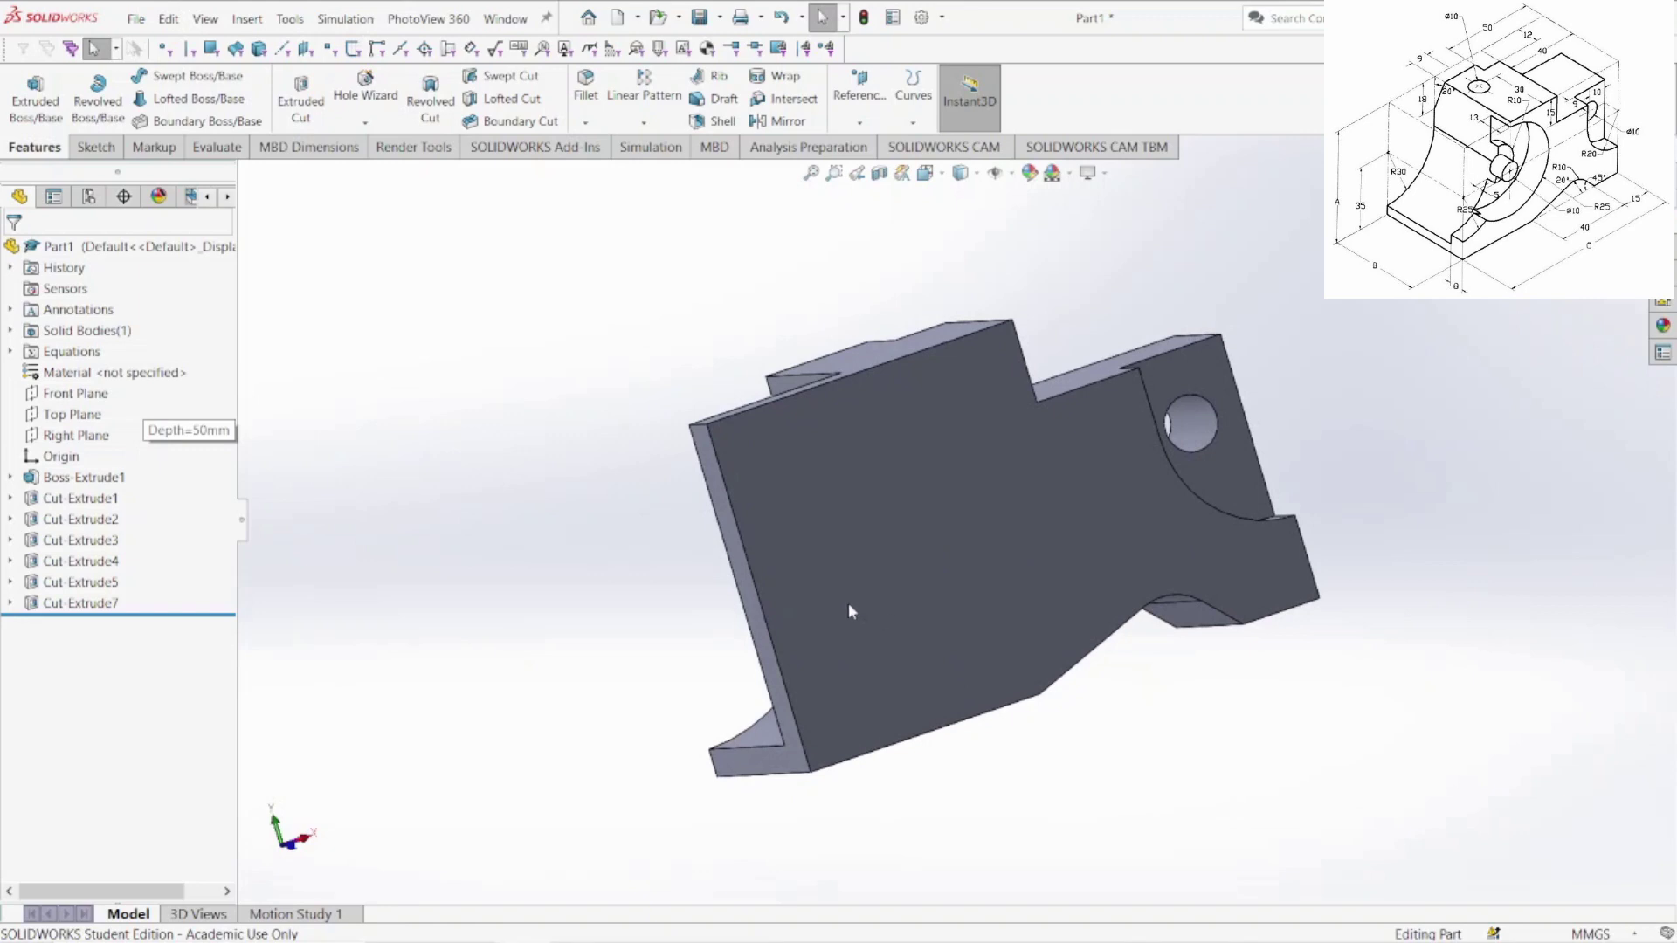
pyautogui.rightClick(849, 609)
pyautogui.click(900, 510)
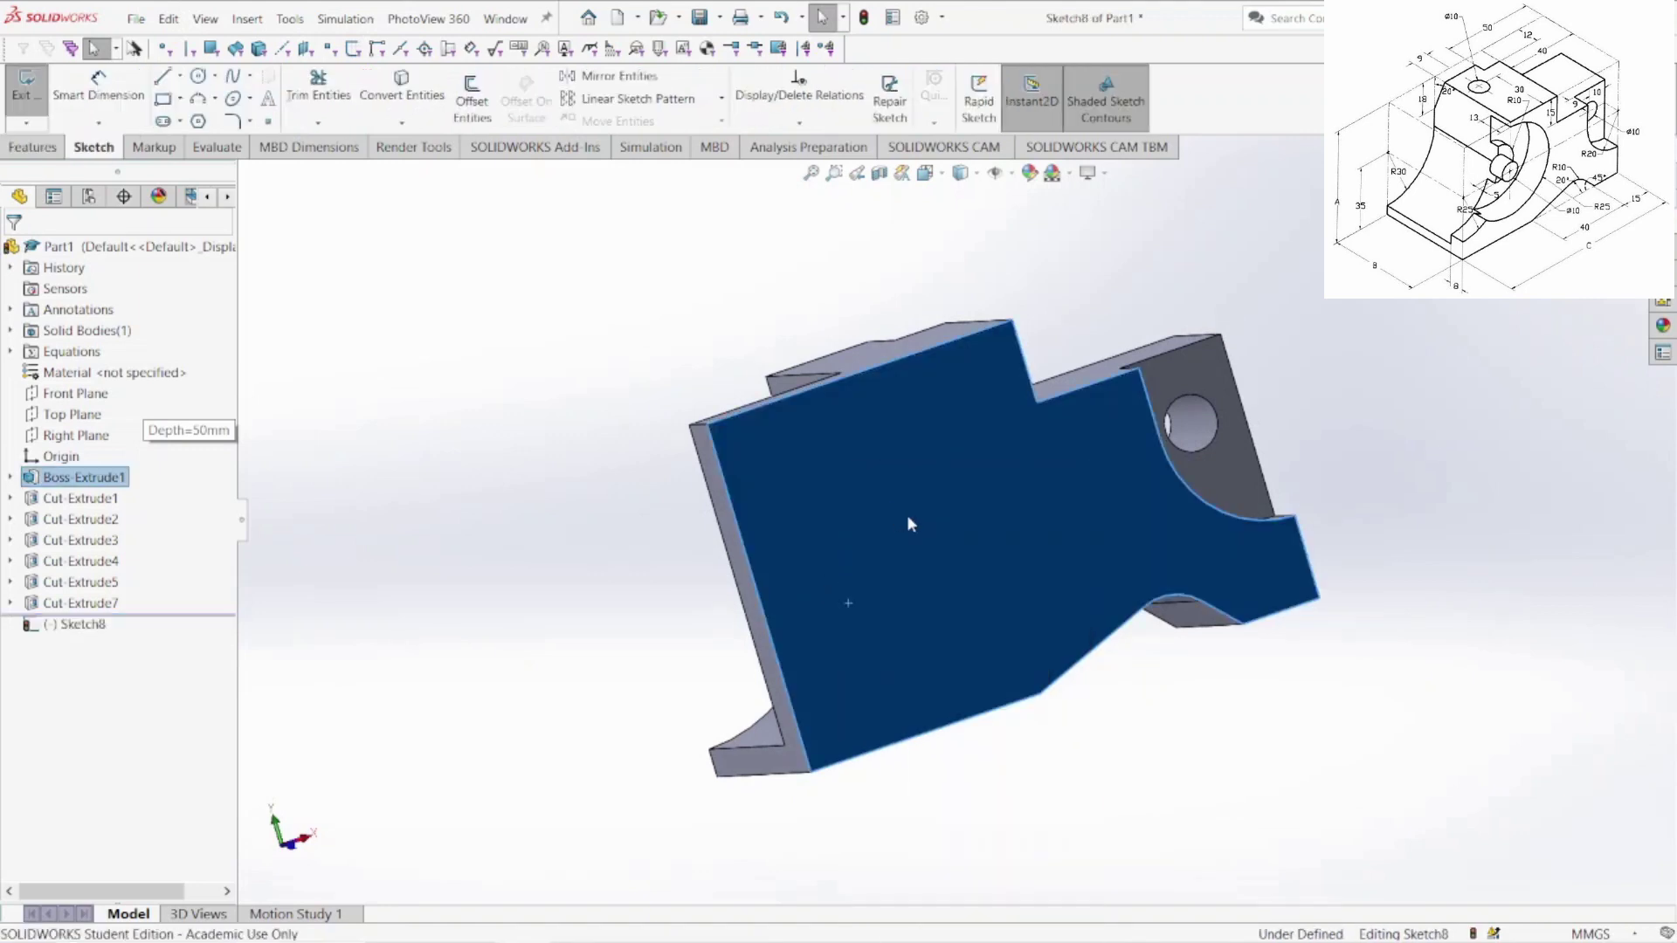
pyautogui.press('space')
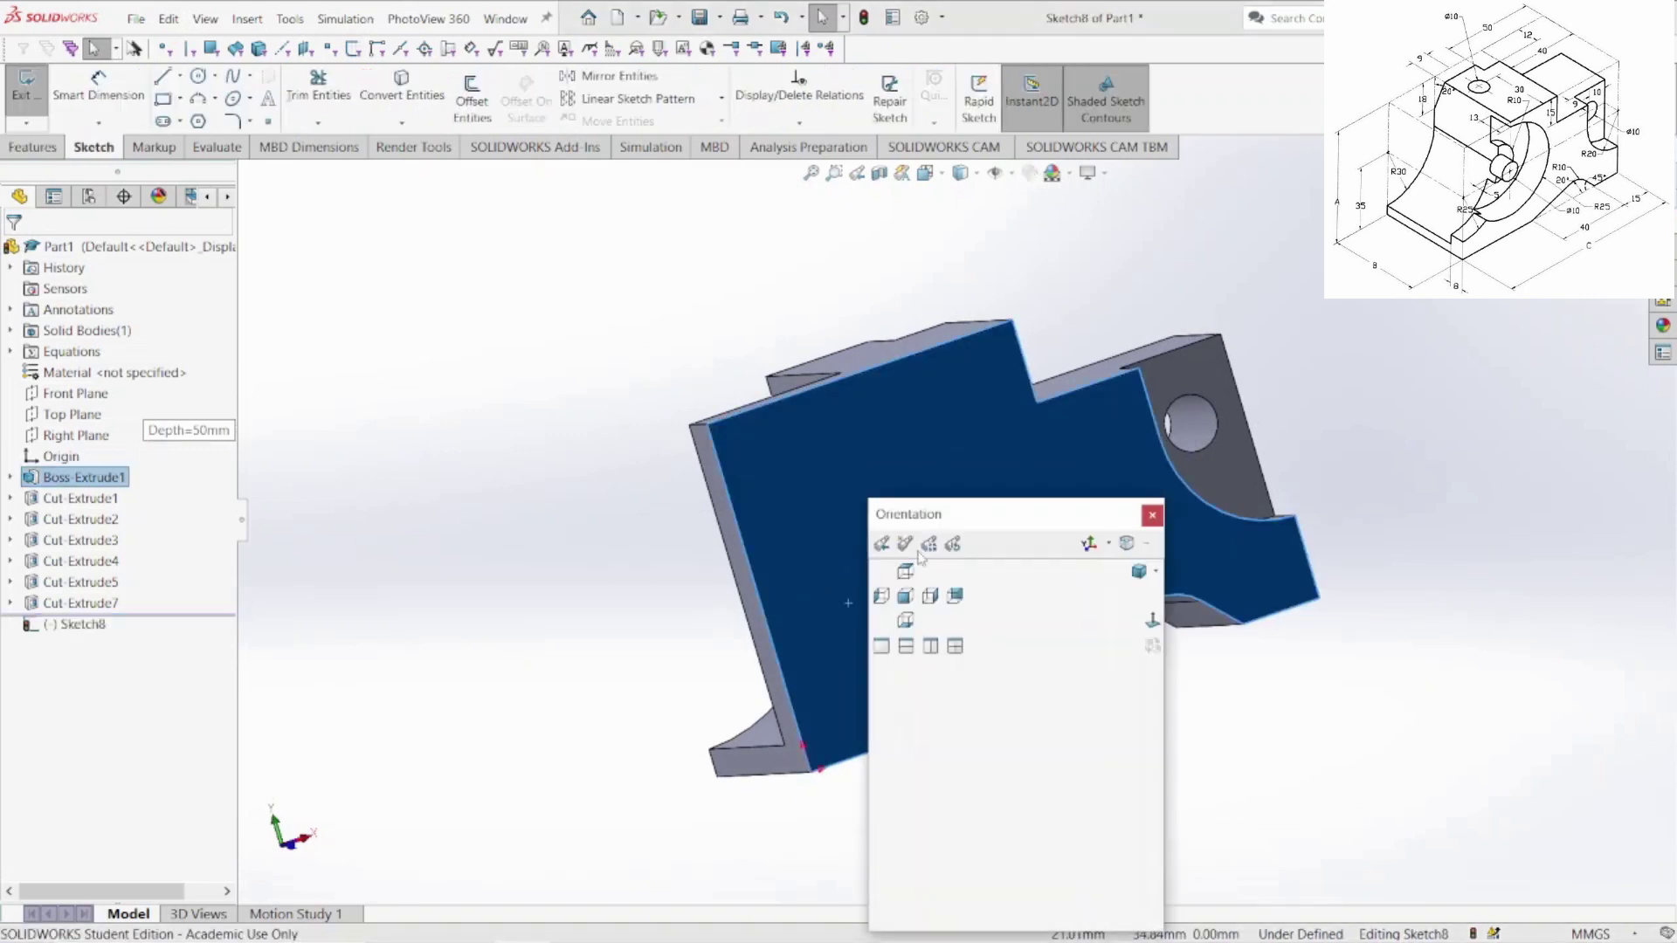
pyautogui.click(1151, 622)
pyautogui.click(442, 532)
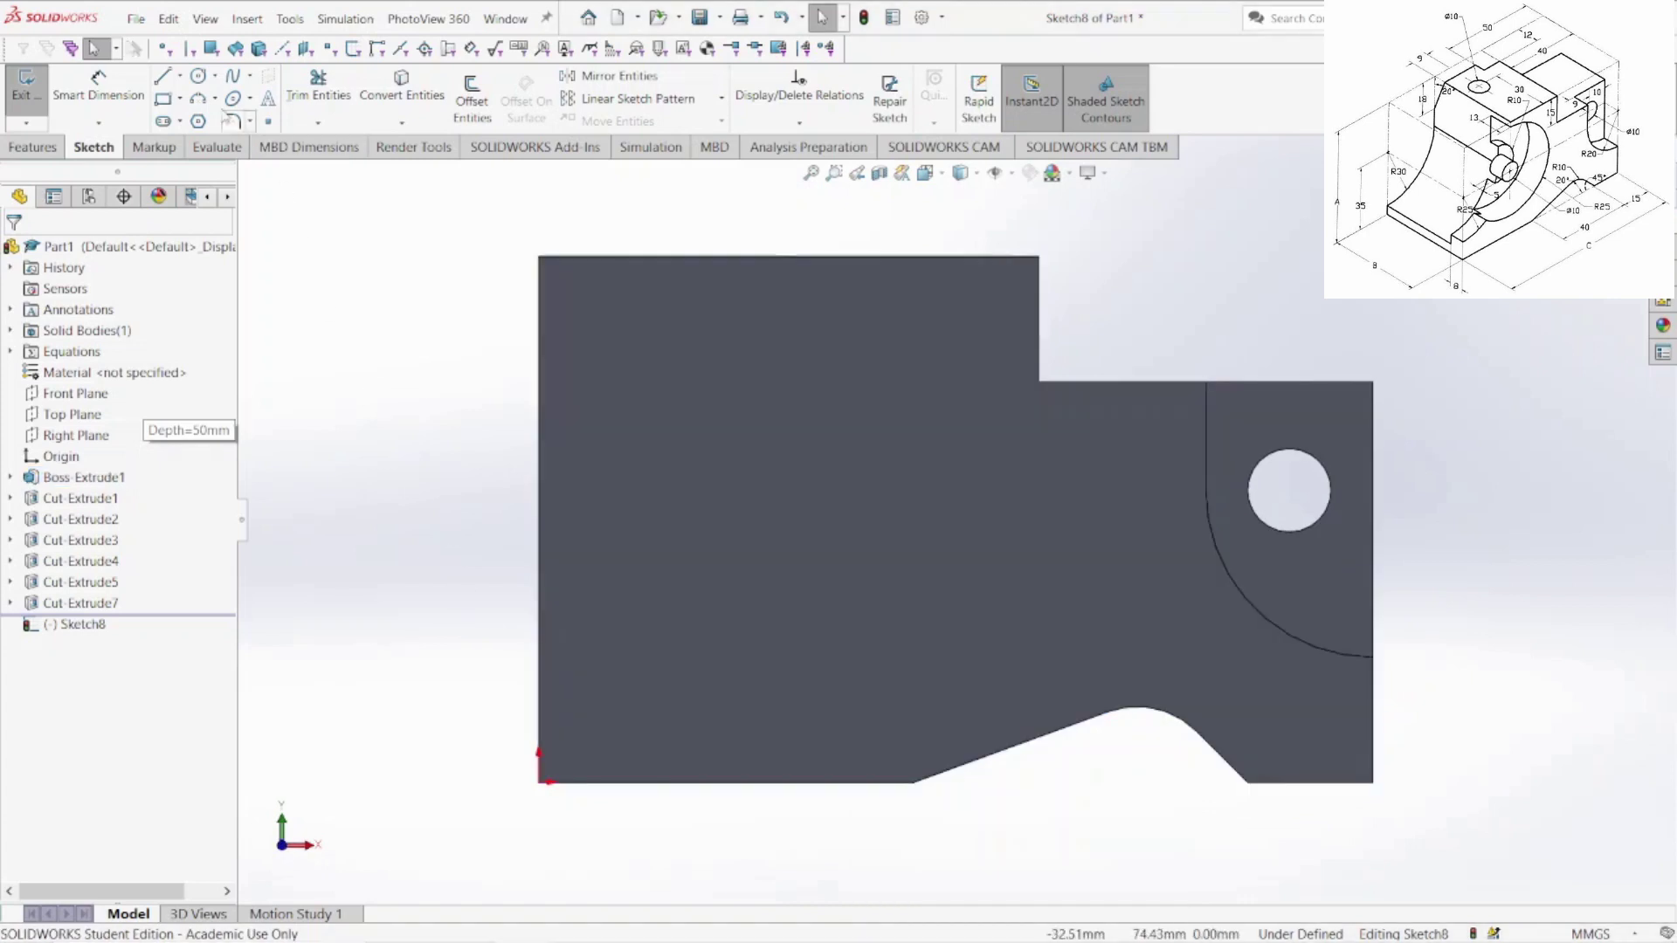
# - Draw a circle centred on the face's left edge and dimension it Ø50
pyautogui.click(198, 76)
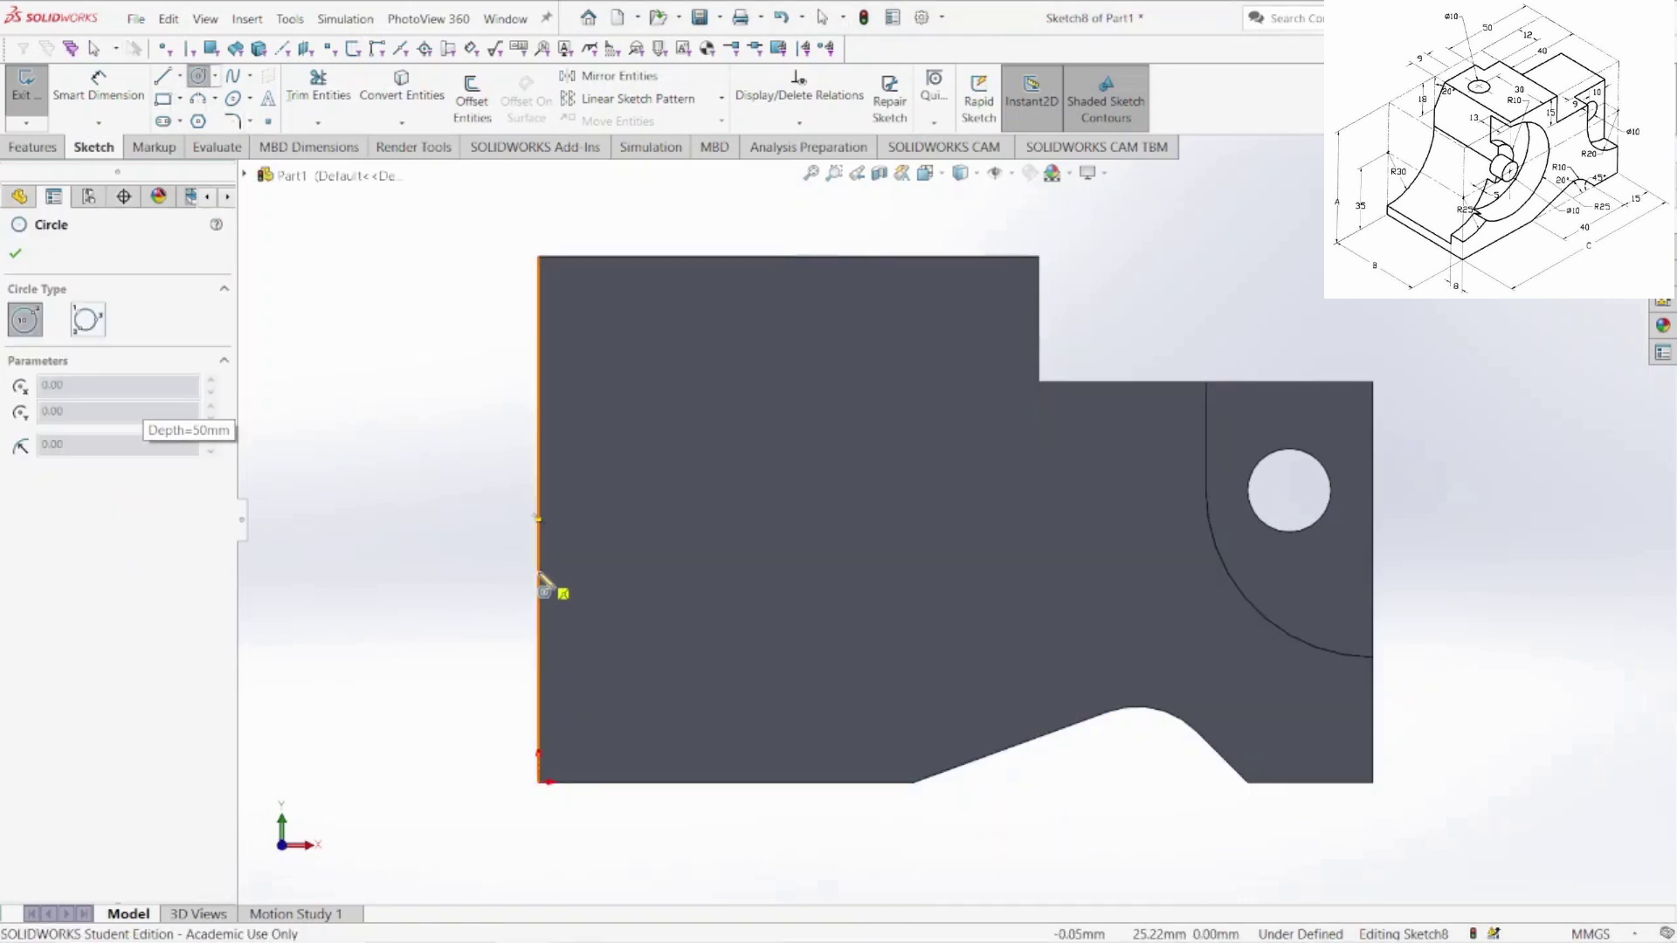
pyautogui.moveTo(538, 559); pyautogui.dragTo(295, 448)
pyautogui.moveTo(295, 449); pyautogui.dragTo(297, 341, button='right')
pyautogui.click(365, 361)
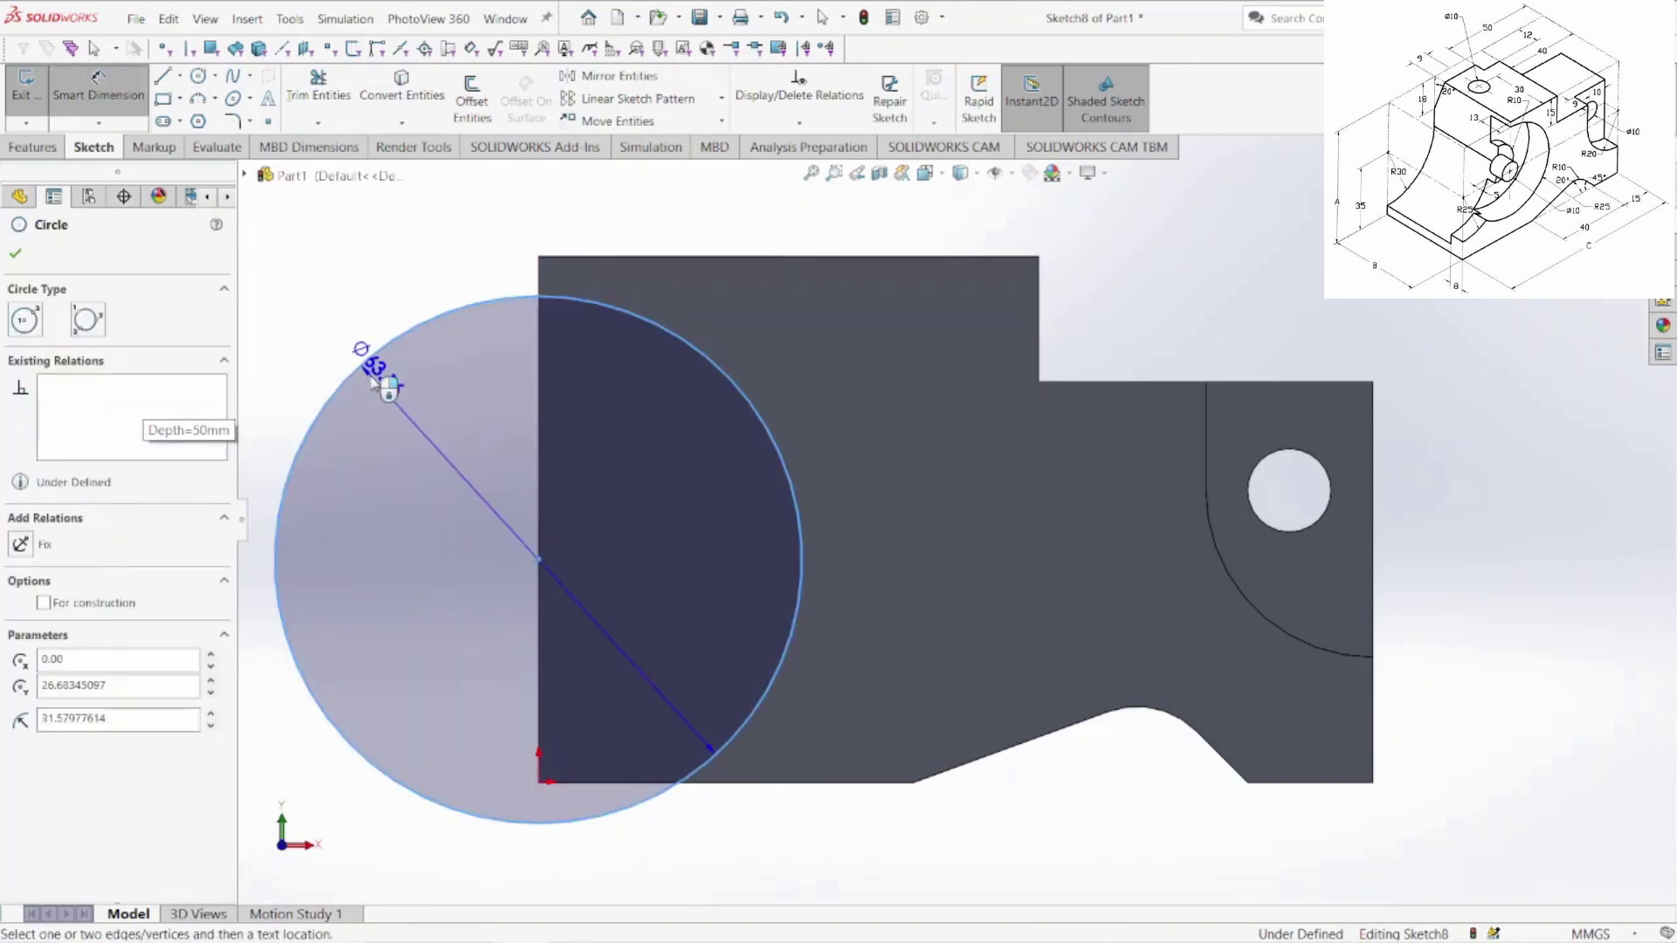
pyautogui.click(421, 516)
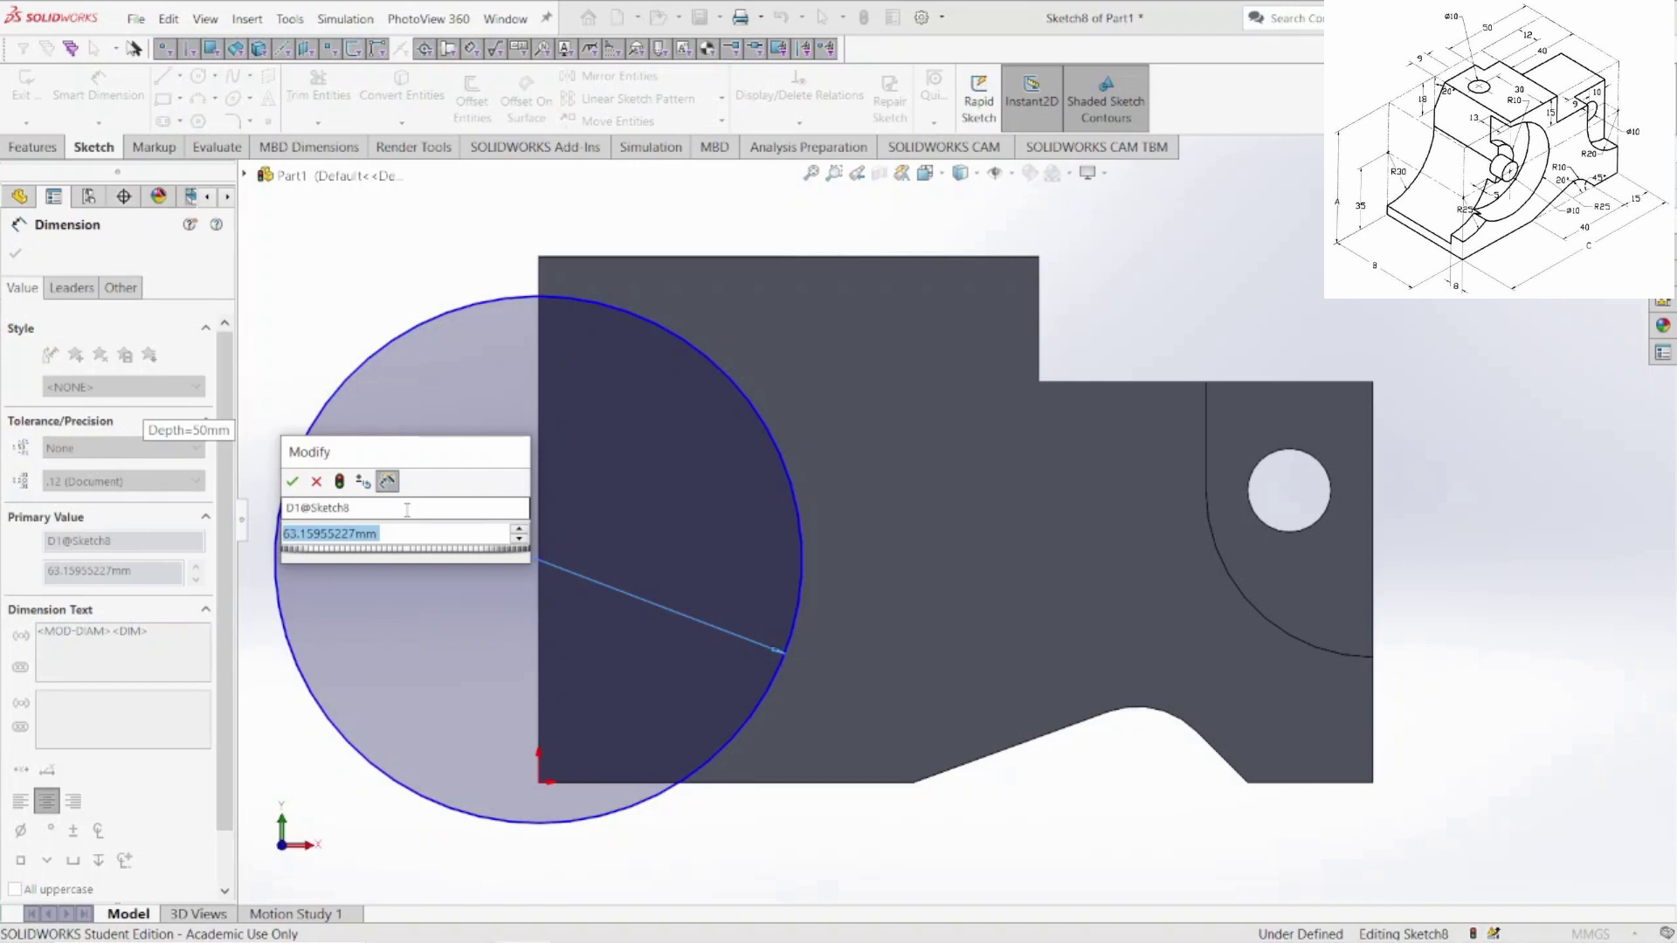
pyautogui.write('50')
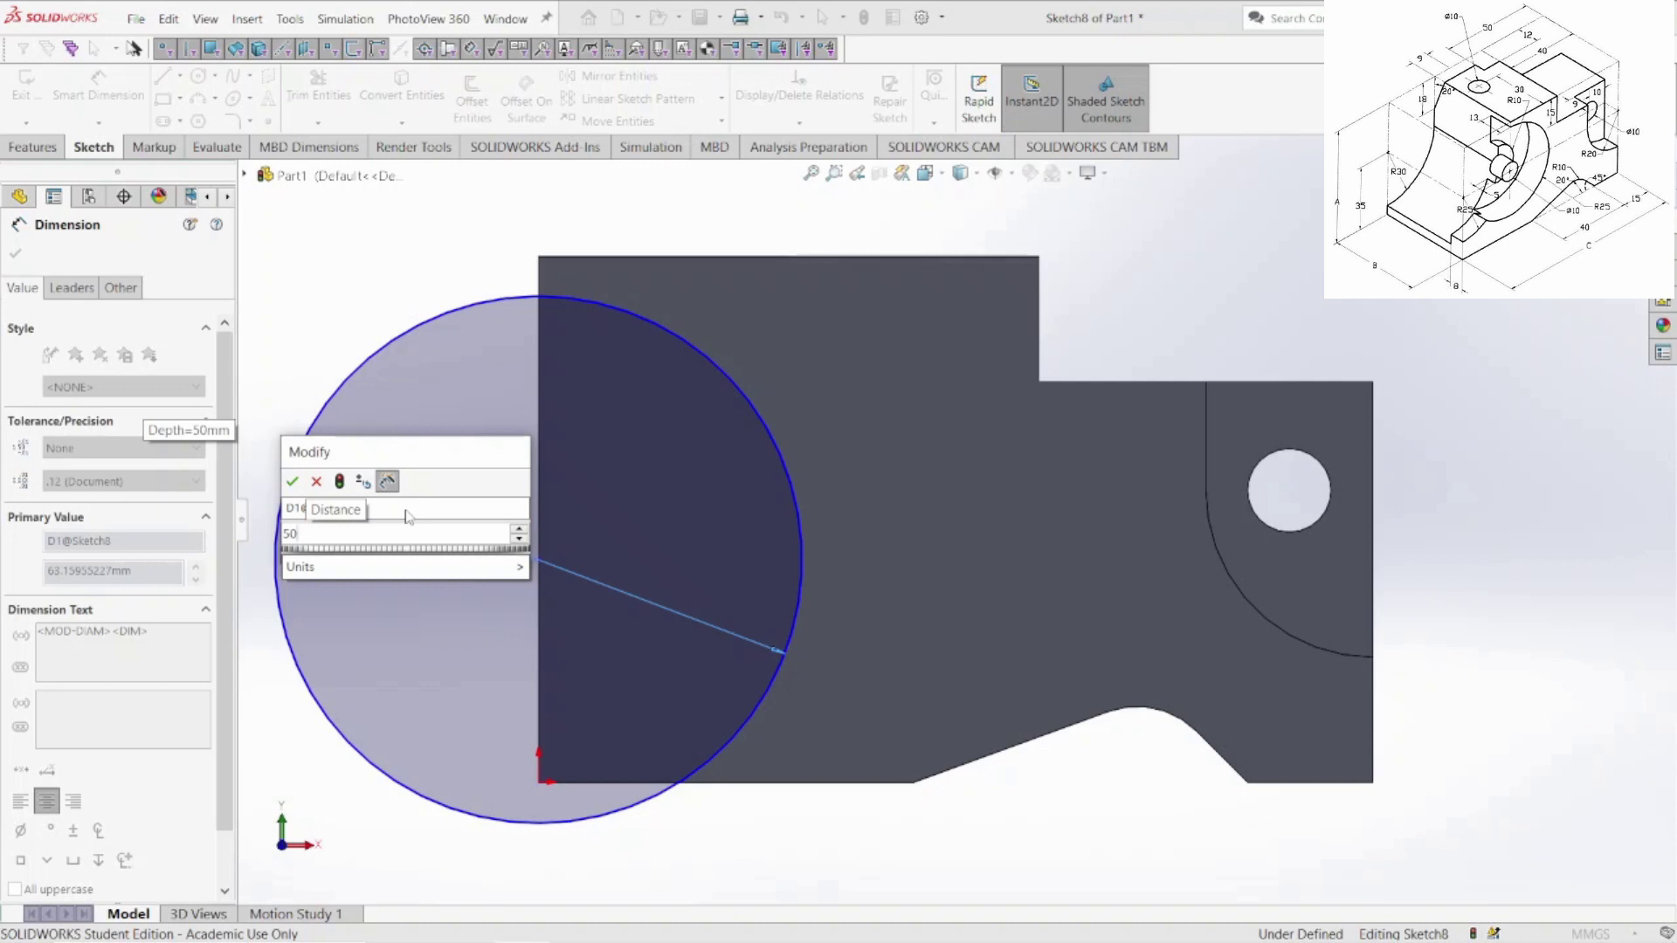
pyautogui.press('Return')
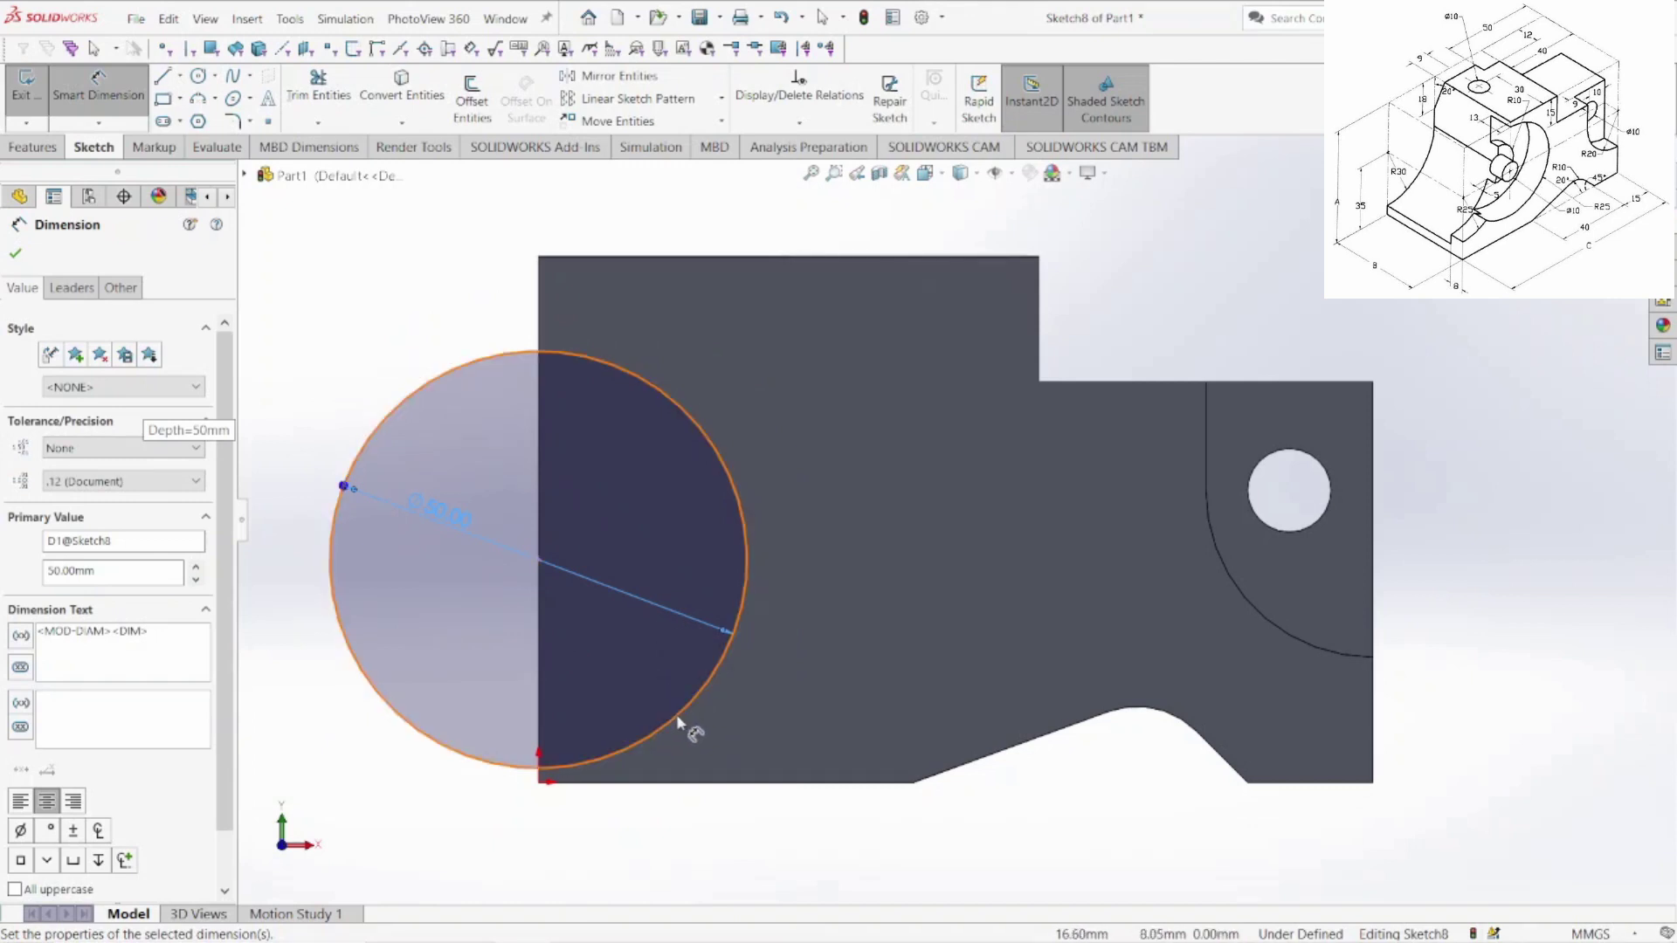
# - Locate the circle's centre 35 mm above the bottom edge
pyautogui.click(676, 714)
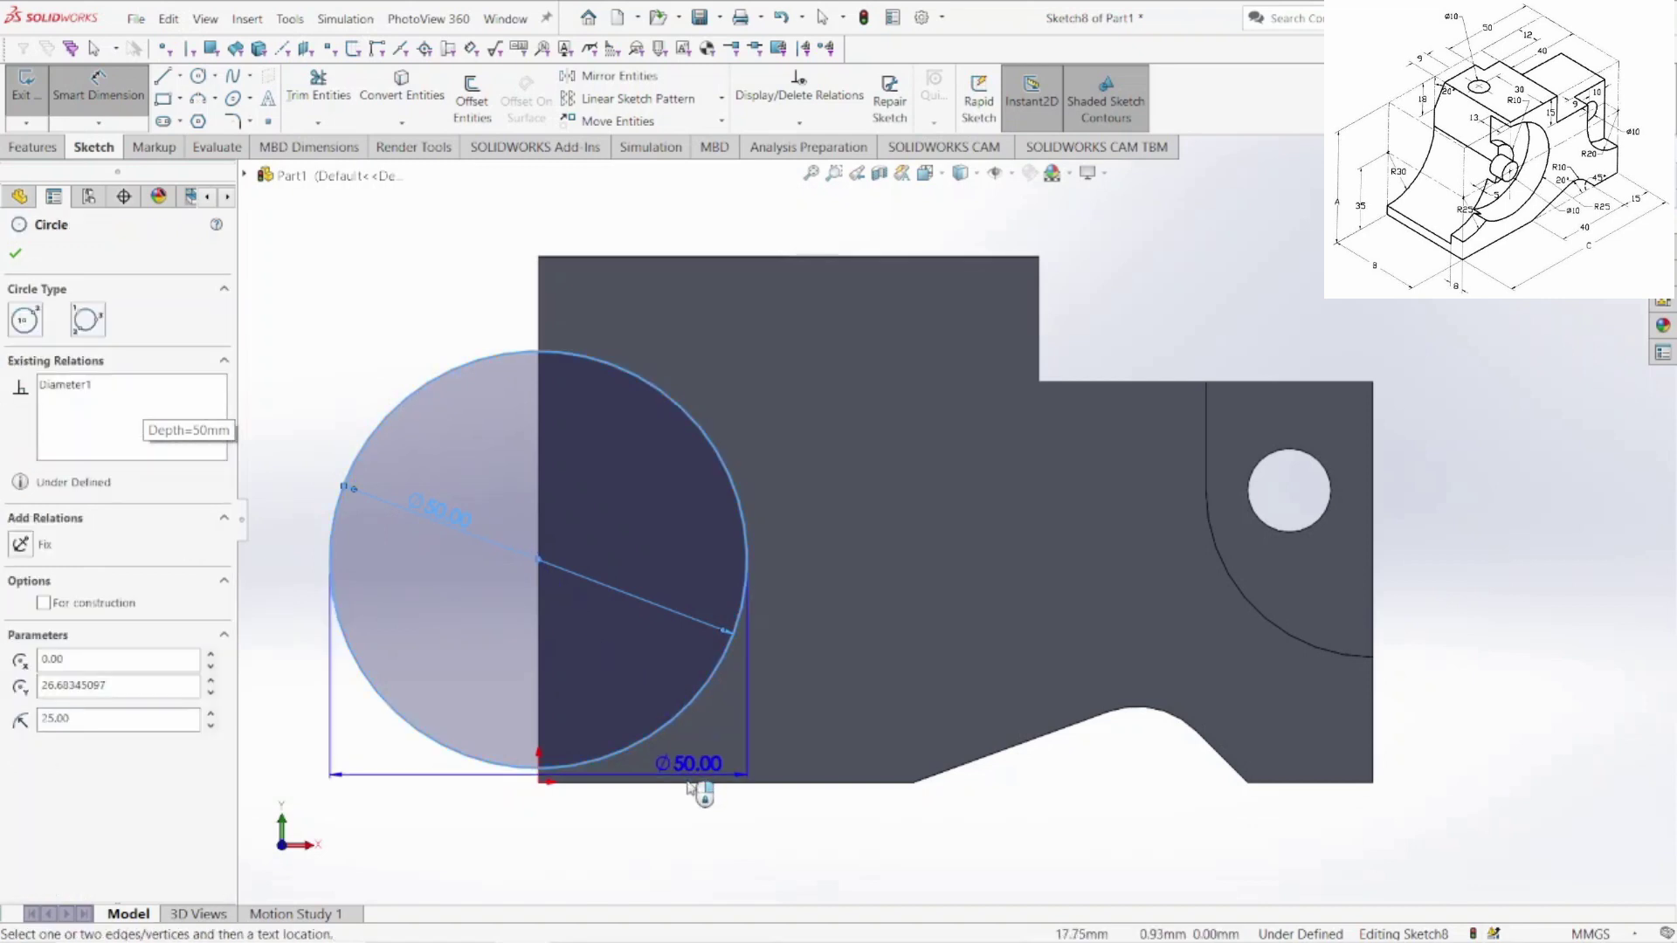
pyautogui.click(687, 784)
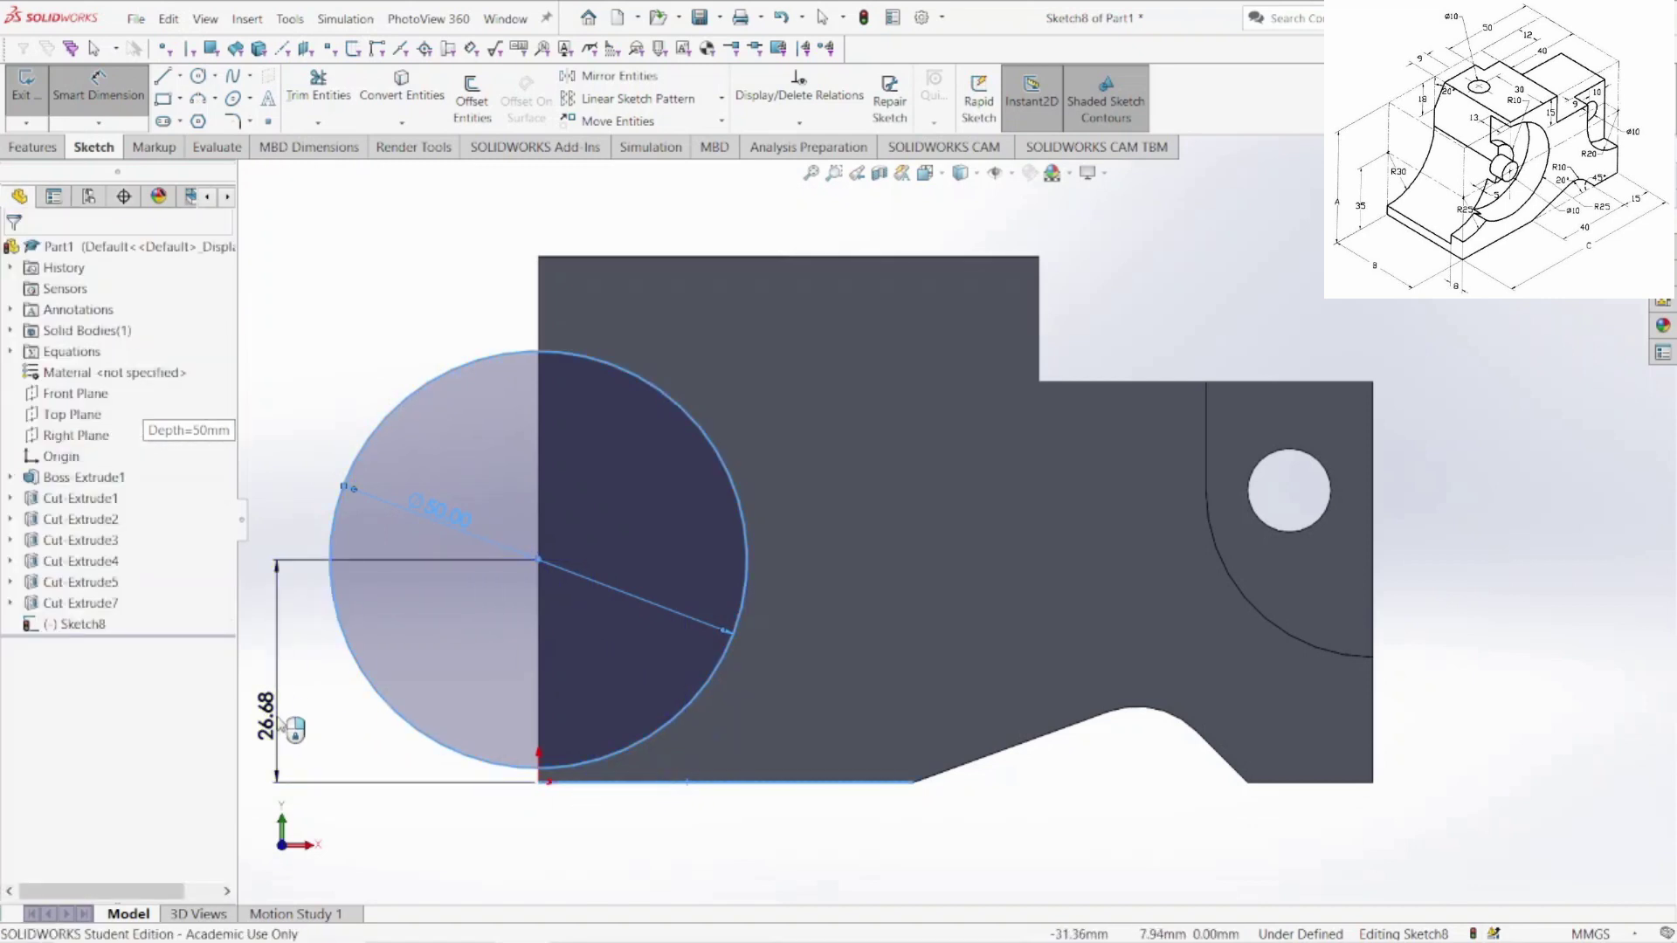
pyautogui.click(280, 723)
pyautogui.write('35')
pyautogui.press('Return')
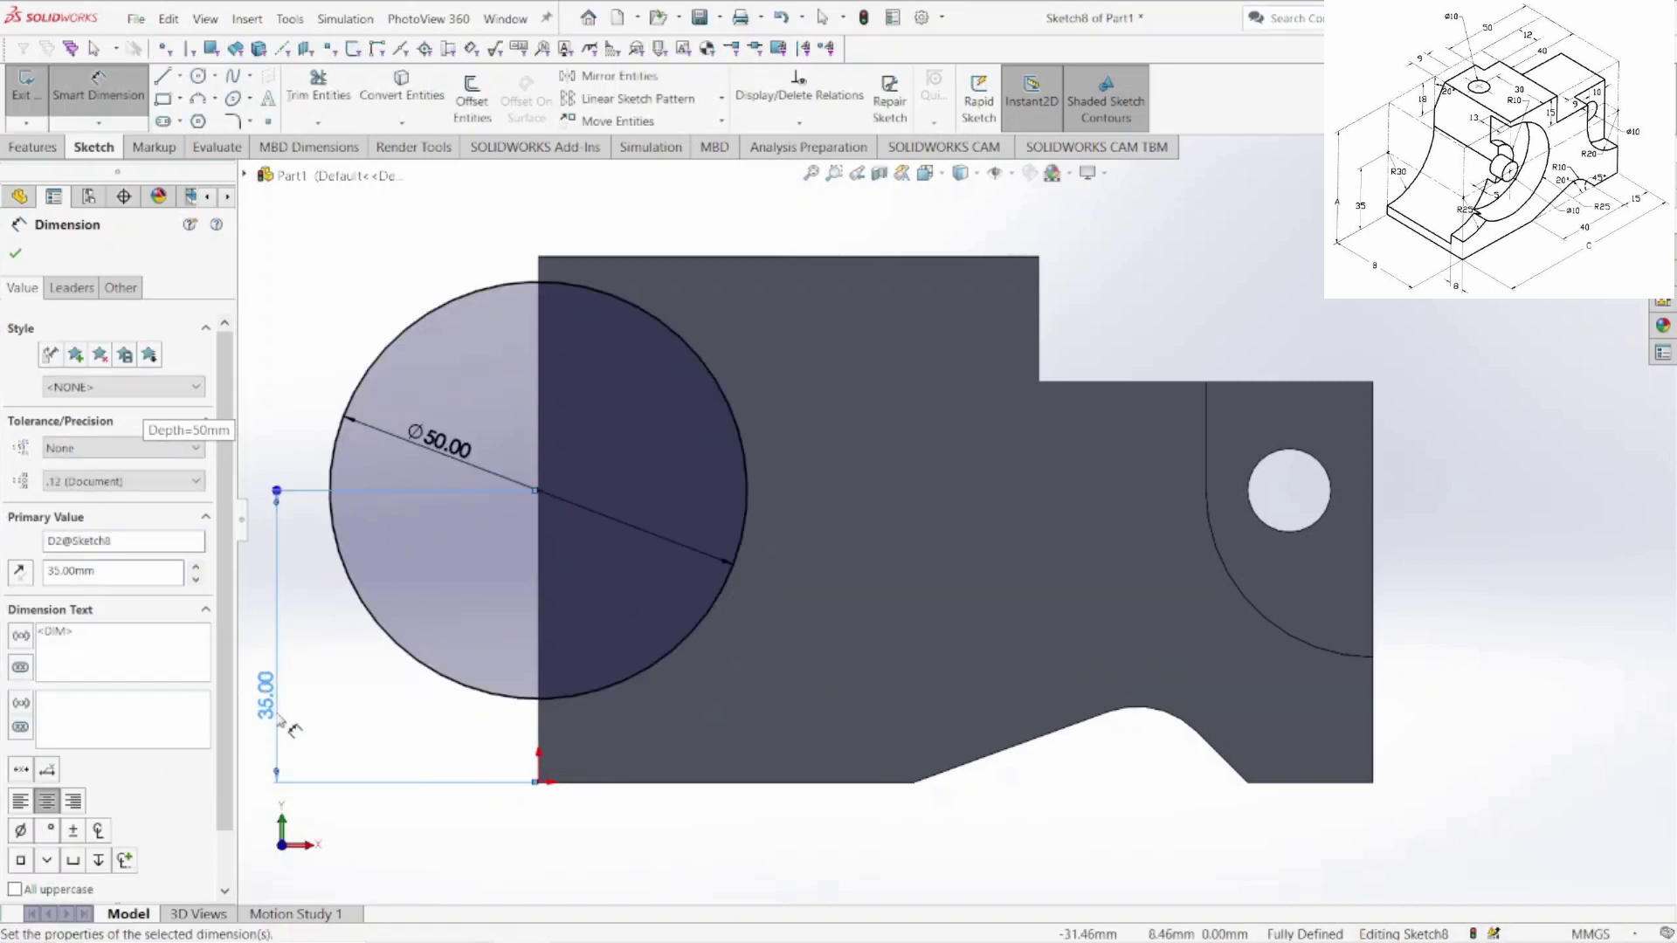
pyautogui.click(15, 254)
# - Extrude-cut the Ø50 circle Through All, leaving a semicircular scoop
pyautogui.click(32, 146)
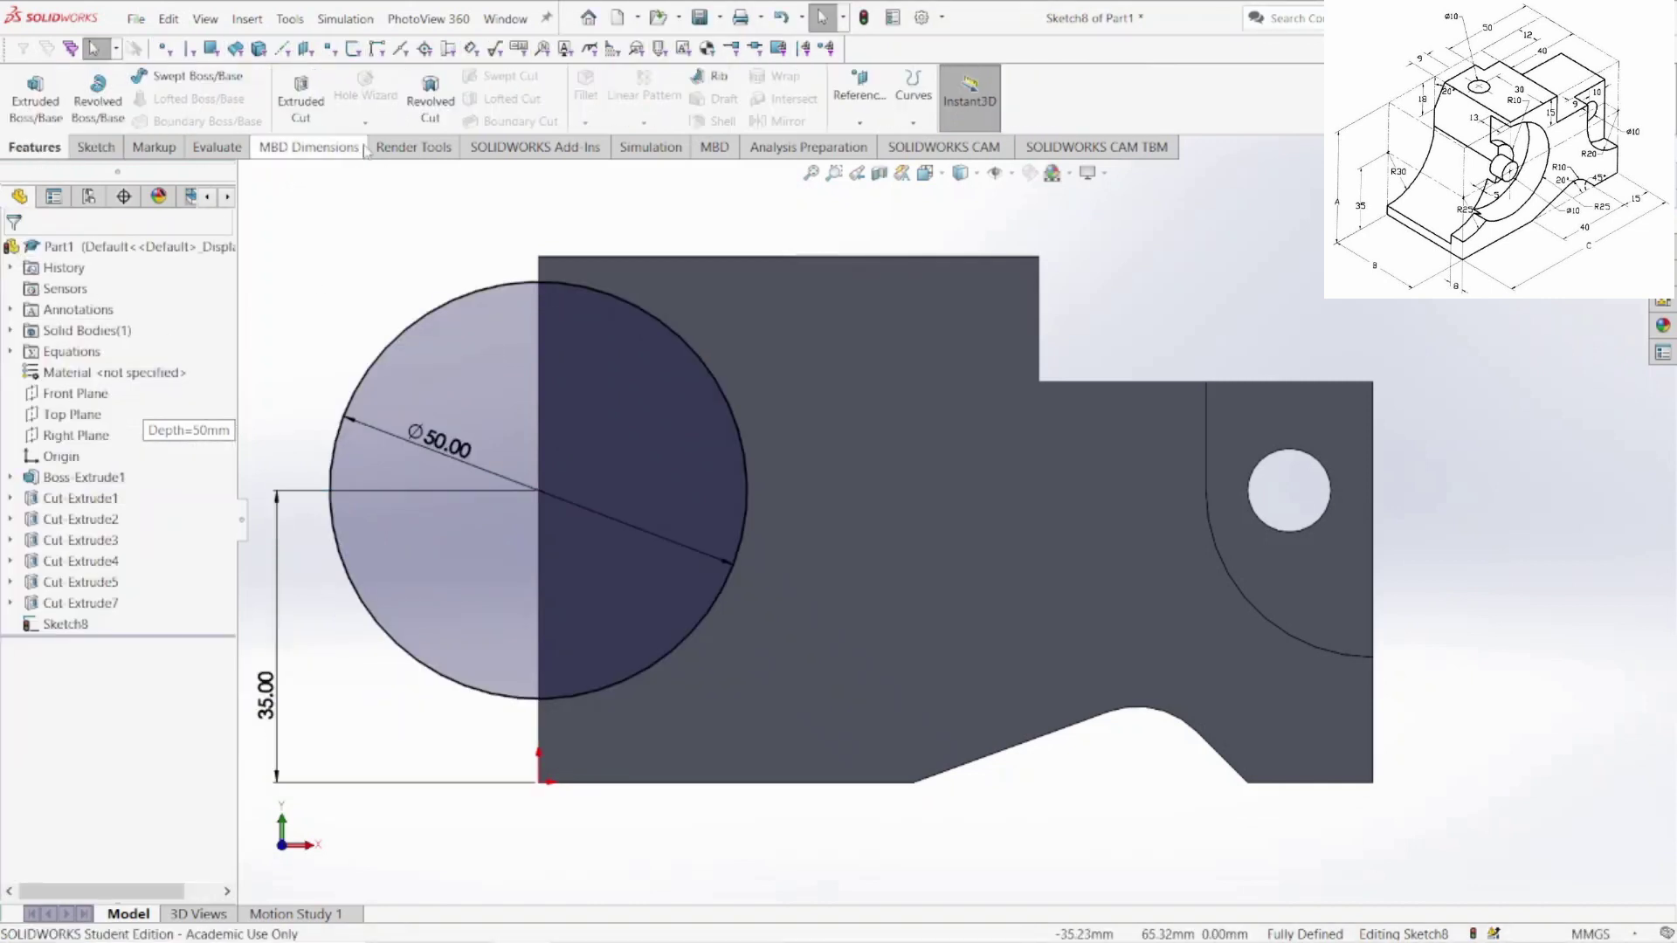
pyautogui.click(302, 89)
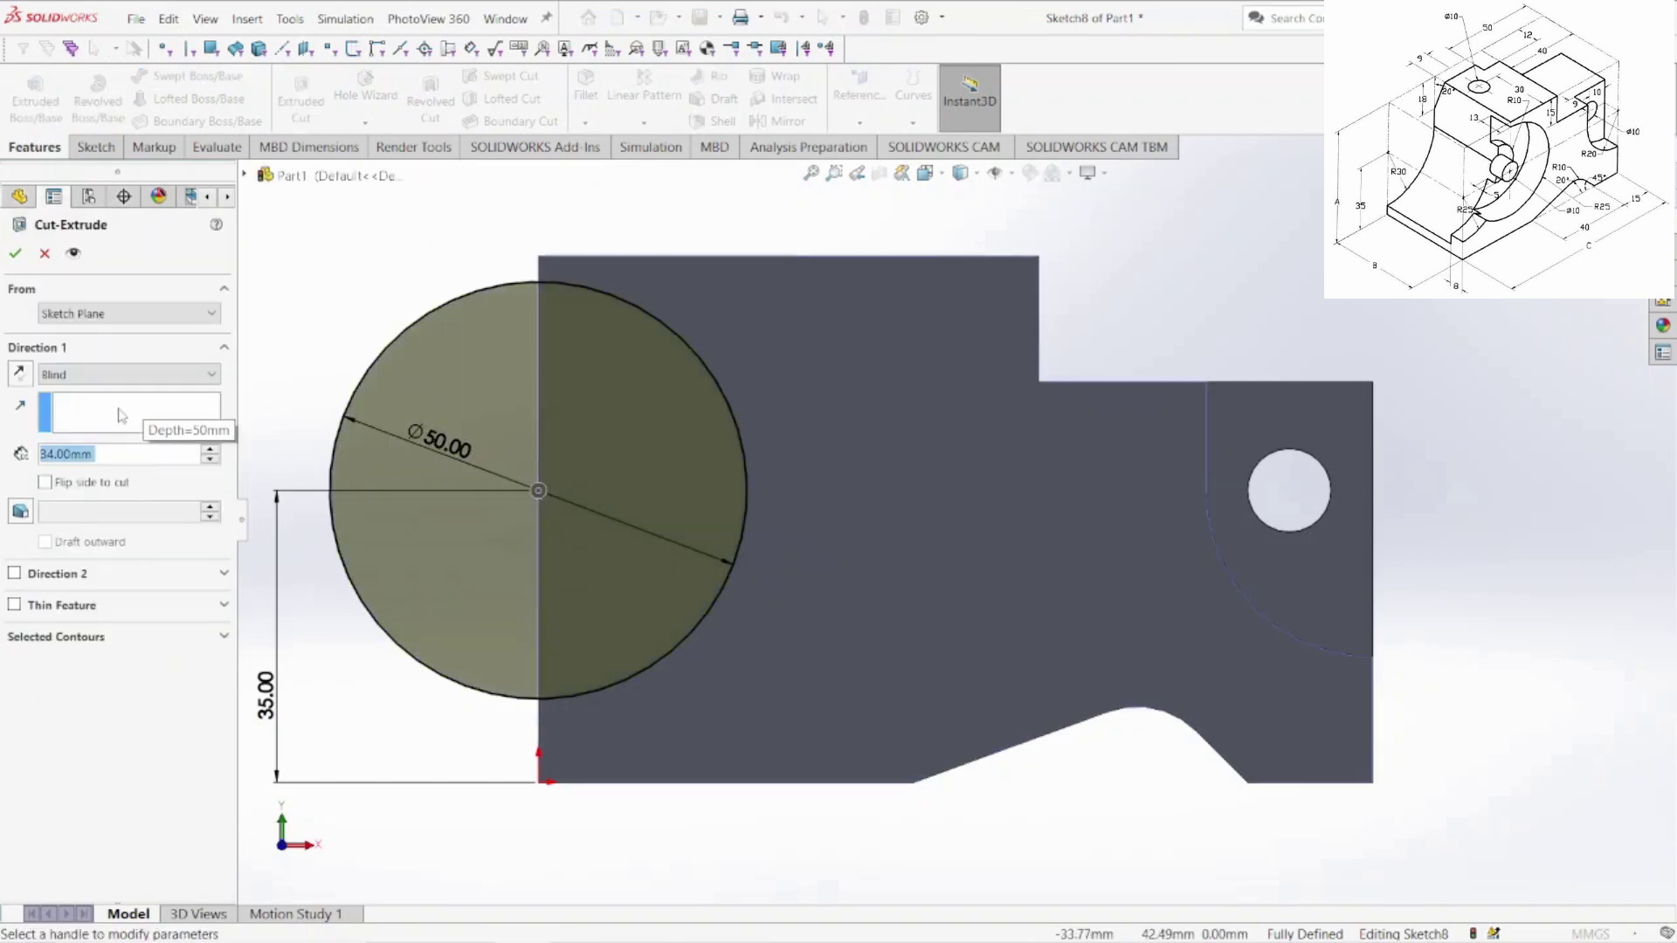
pyautogui.click(122, 376)
pyautogui.scroll(2, 123, 384)
pyautogui.click(122, 408)
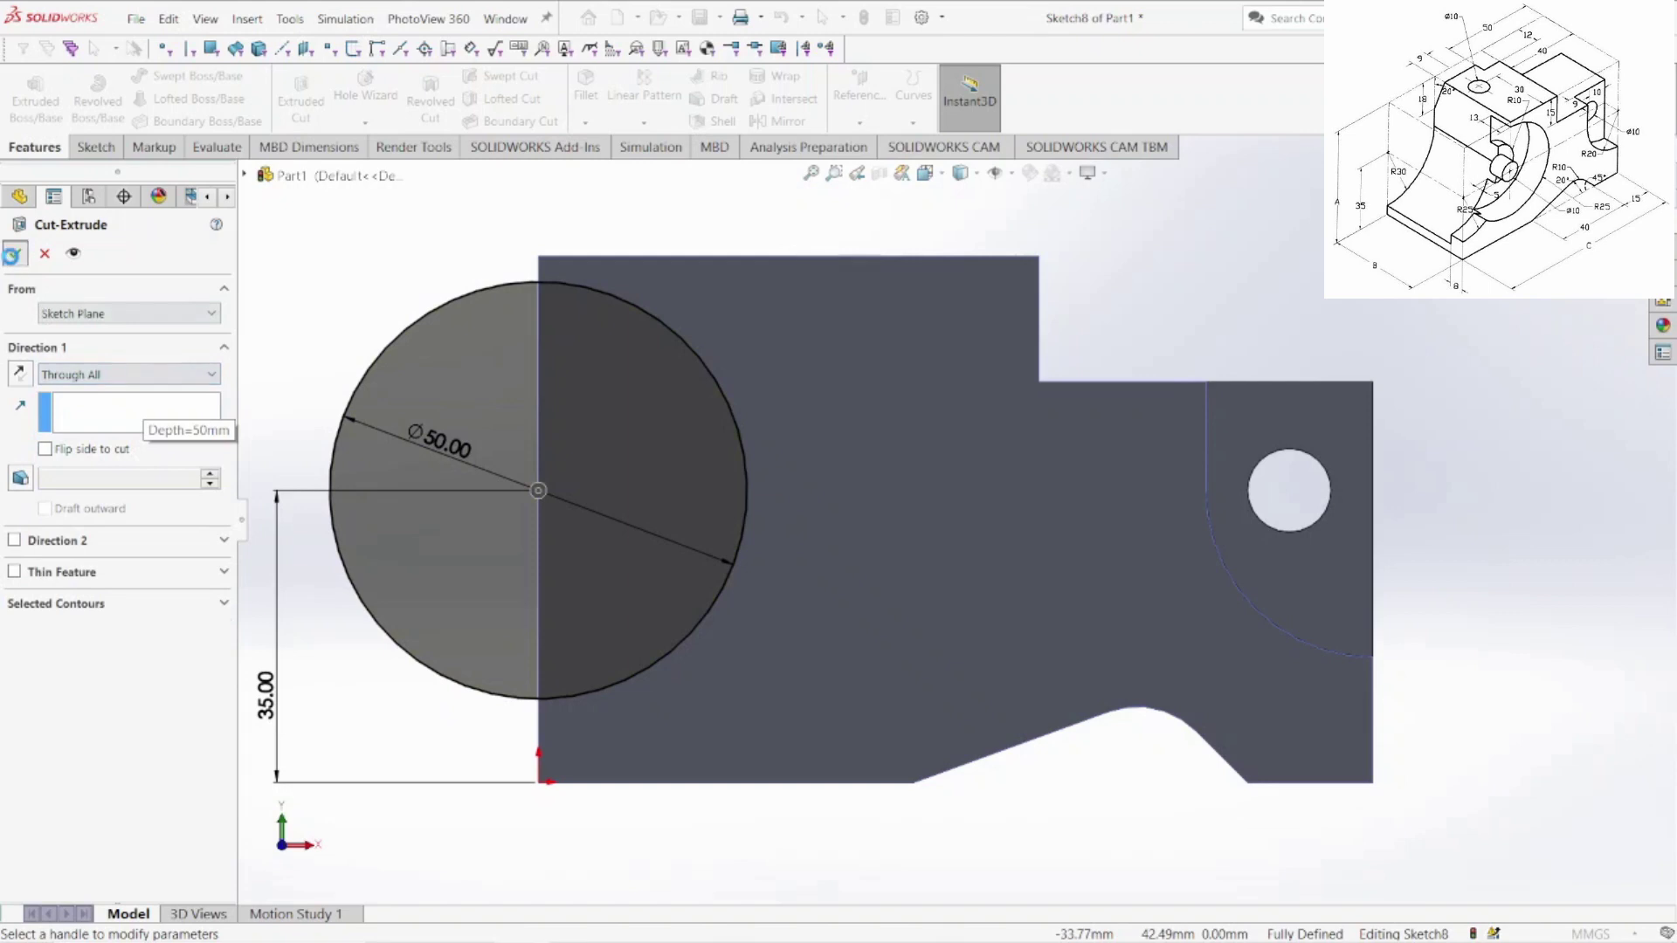
pyautogui.press('Return')
pyautogui.moveTo(679, 730); pyautogui.dragTo(793, 465, button='middle')
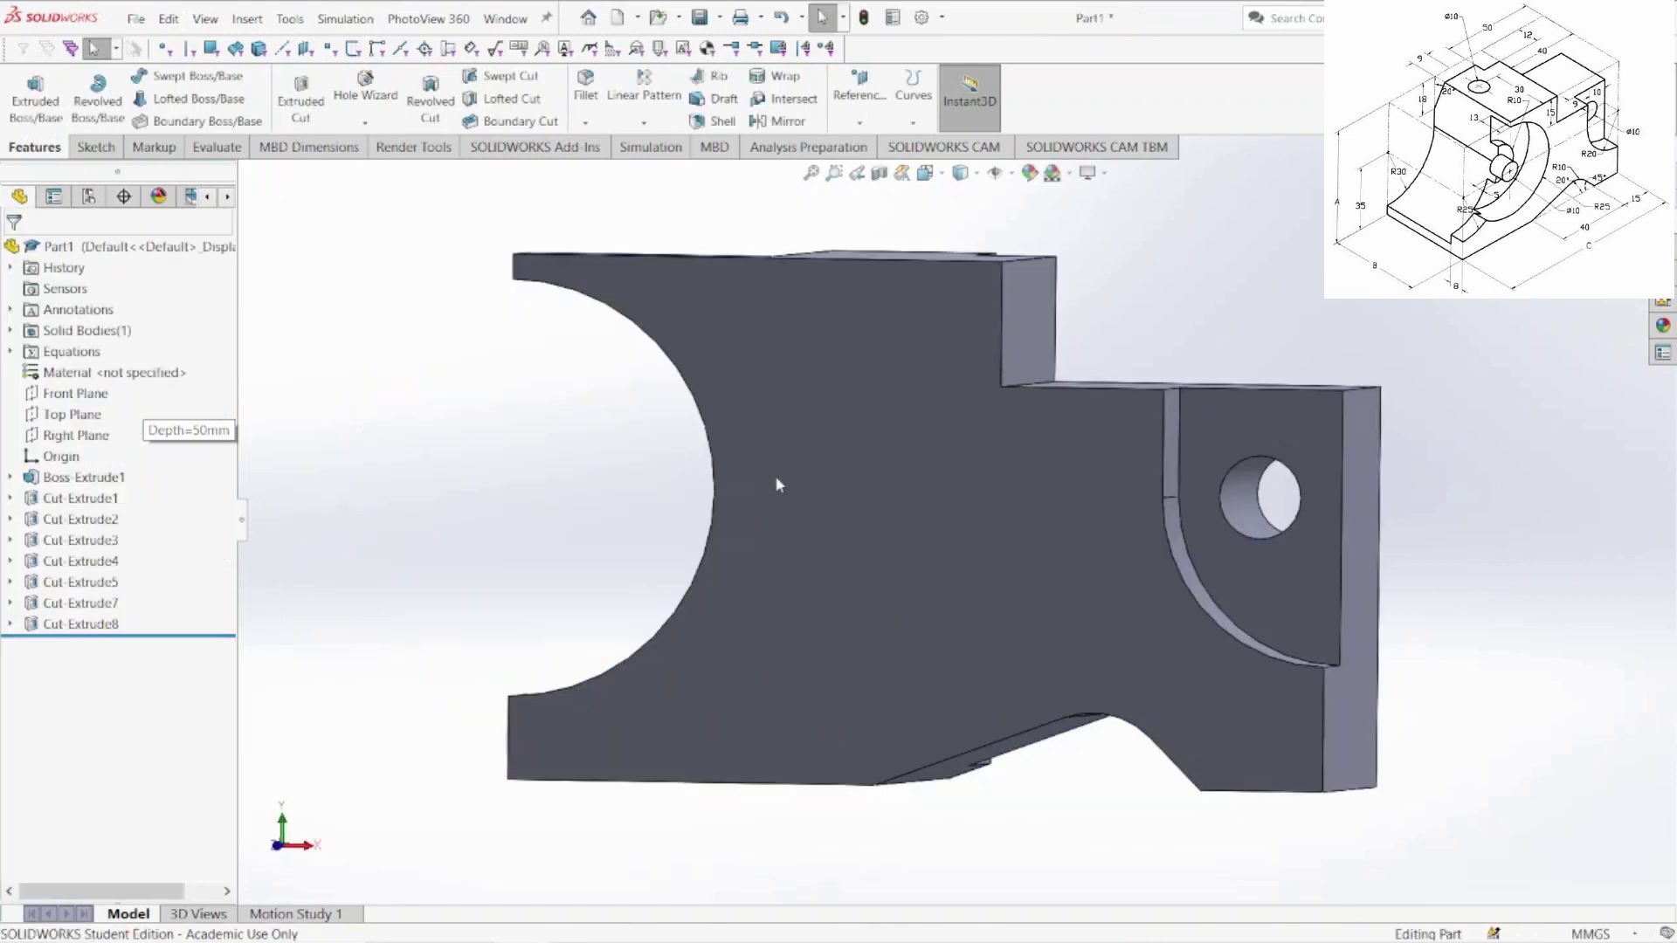
# - Start a new sketch on the bracket's flat side face
pyautogui.rightClick(768, 470)
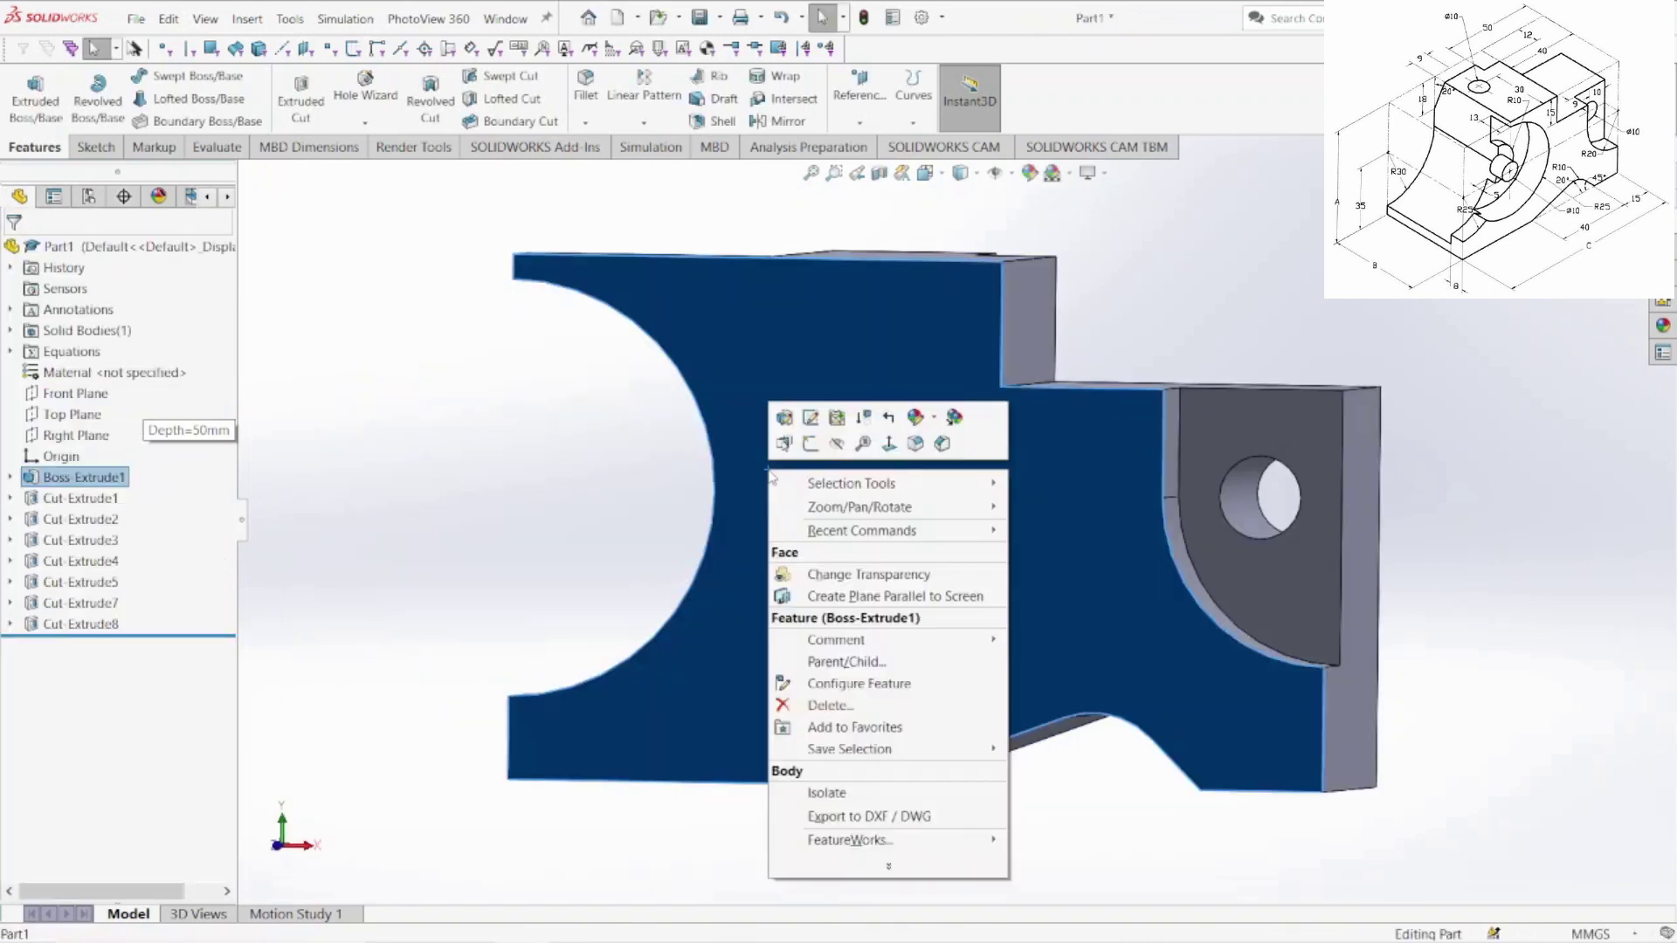
pyautogui.click(811, 445)
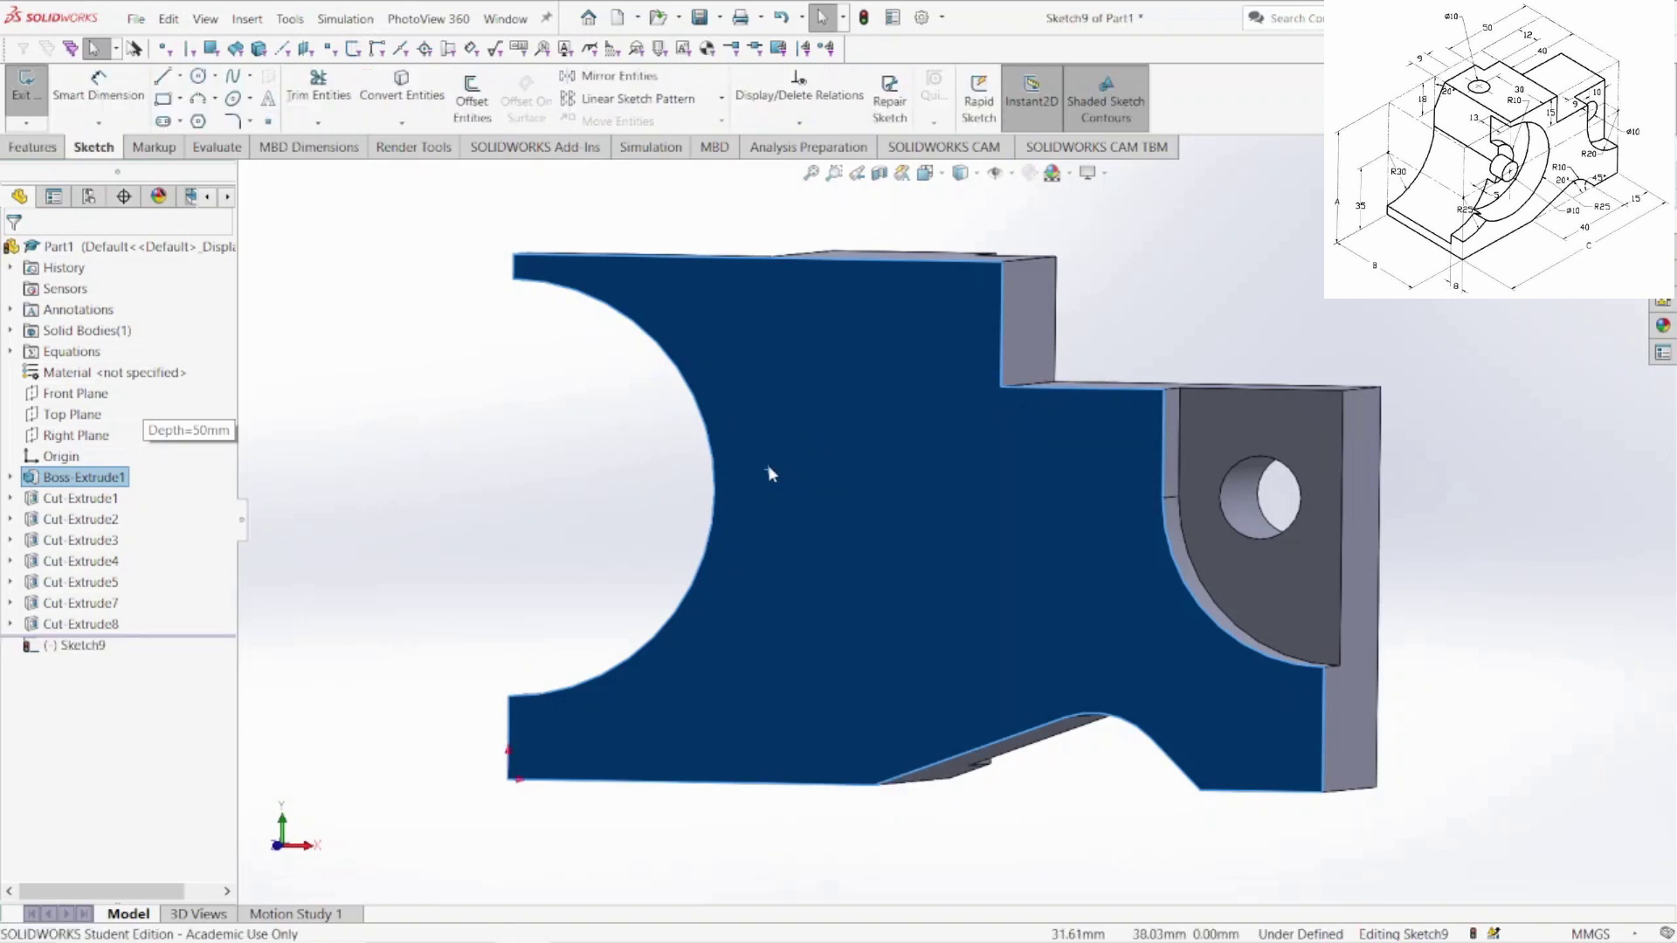
pyautogui.moveTo(547, 454); pyautogui.dragTo(838, 506, button='middle')
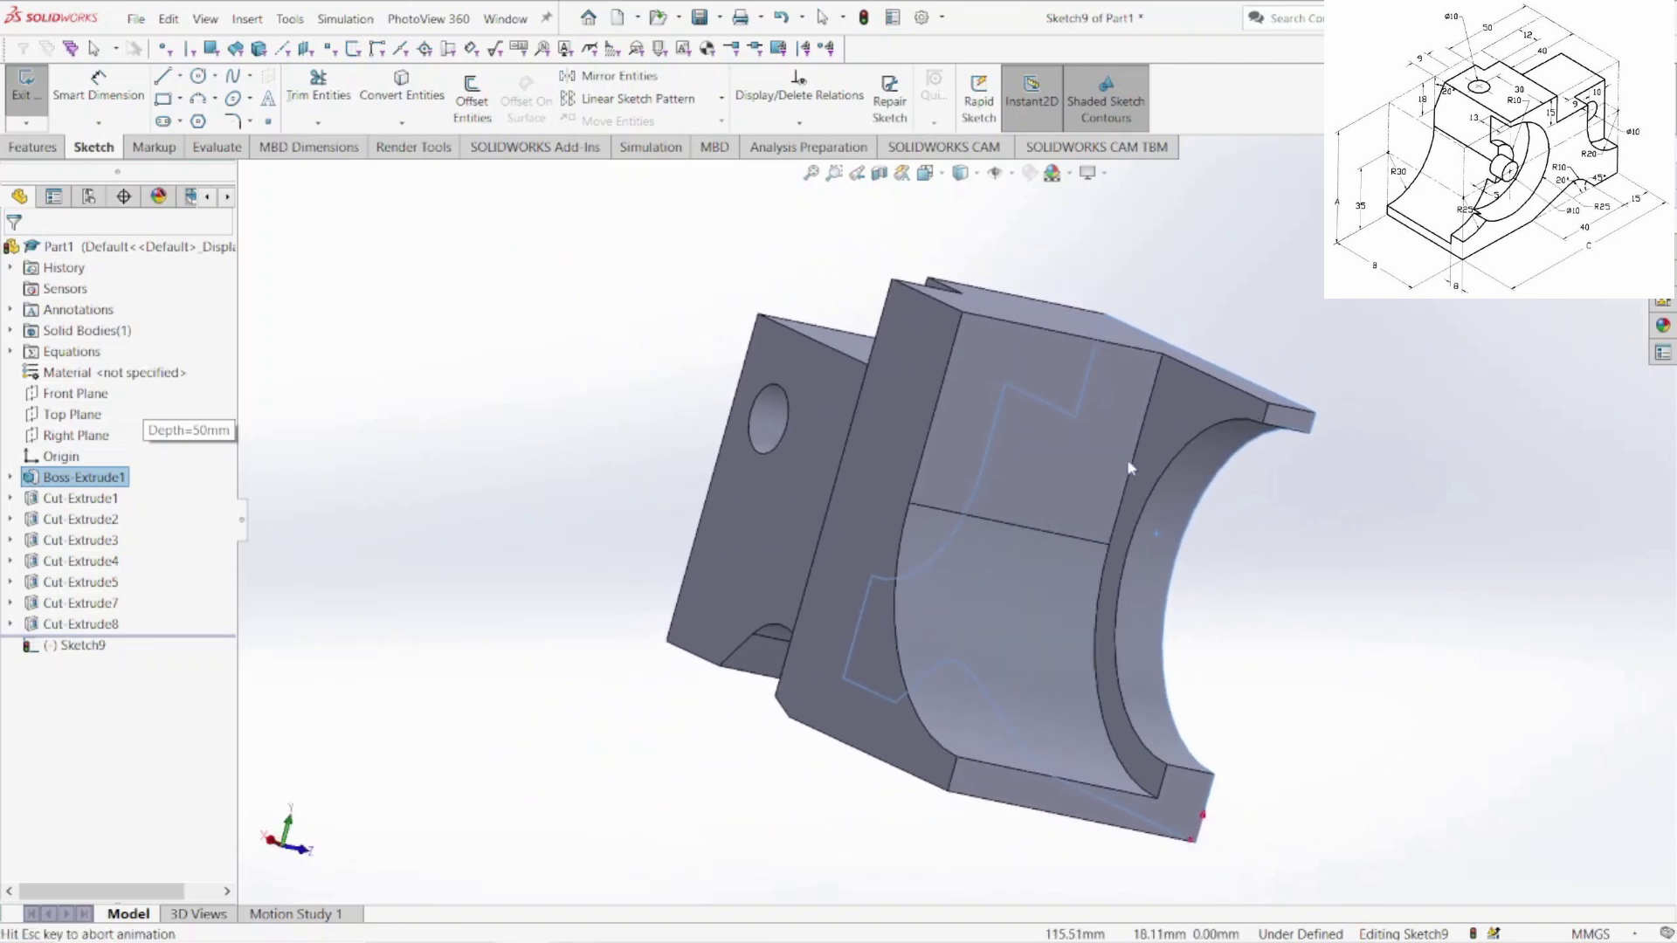
pyautogui.click(1133, 451)
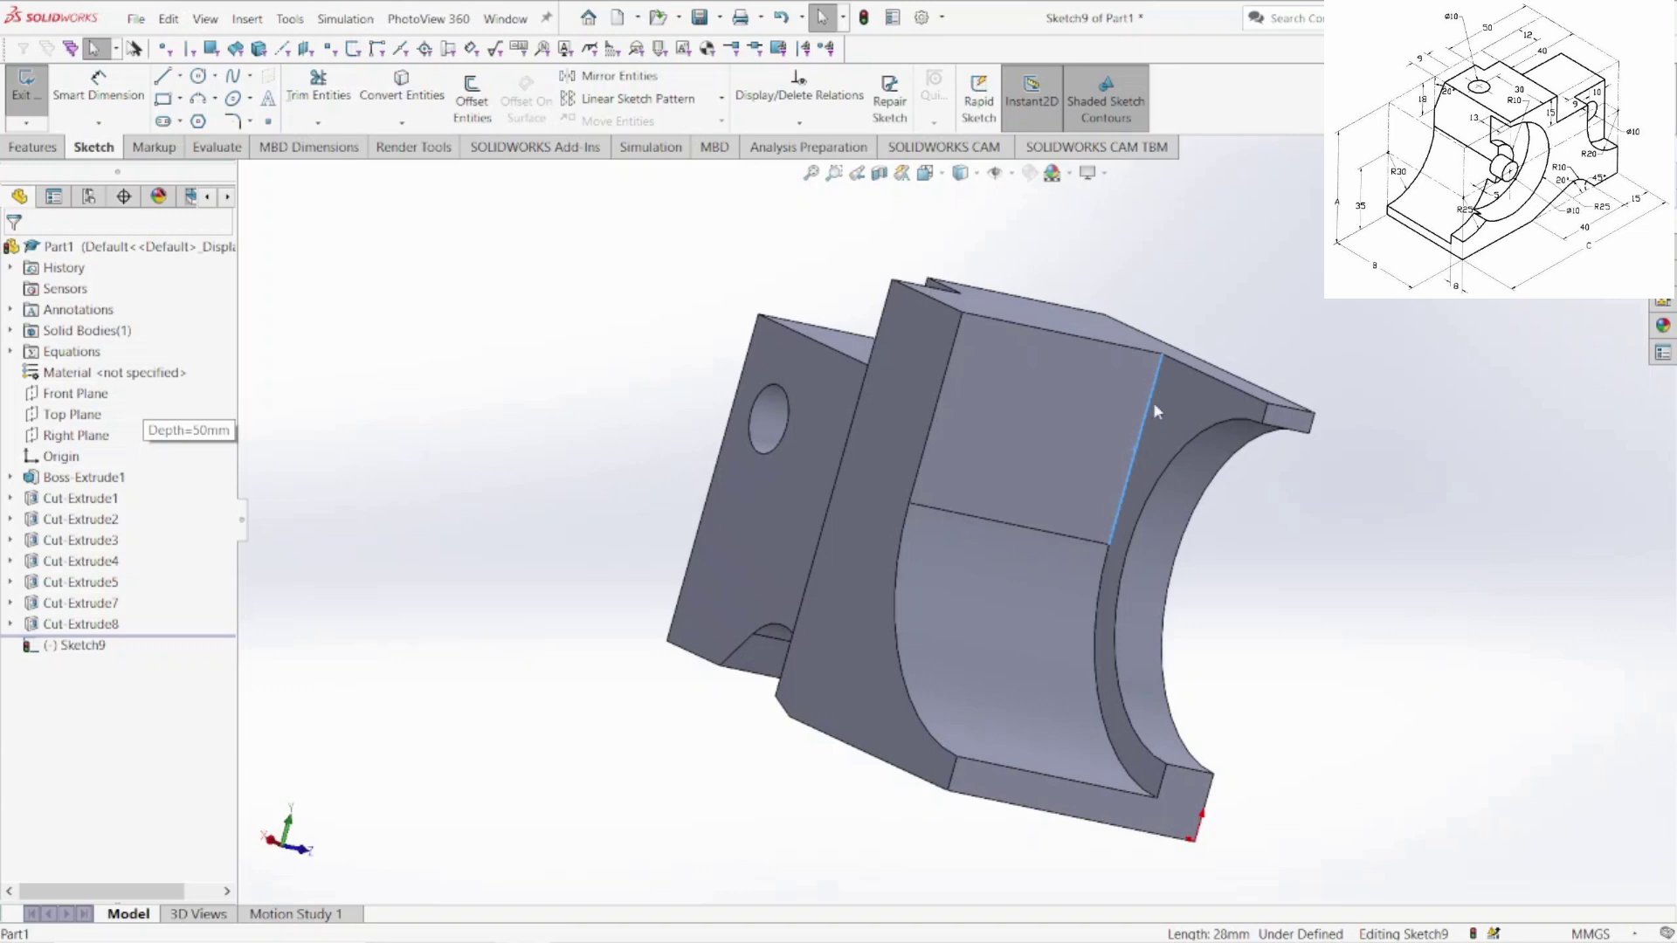
pyautogui.moveTo(1325, 584); pyautogui.dragTo(915, 510, button='middle')
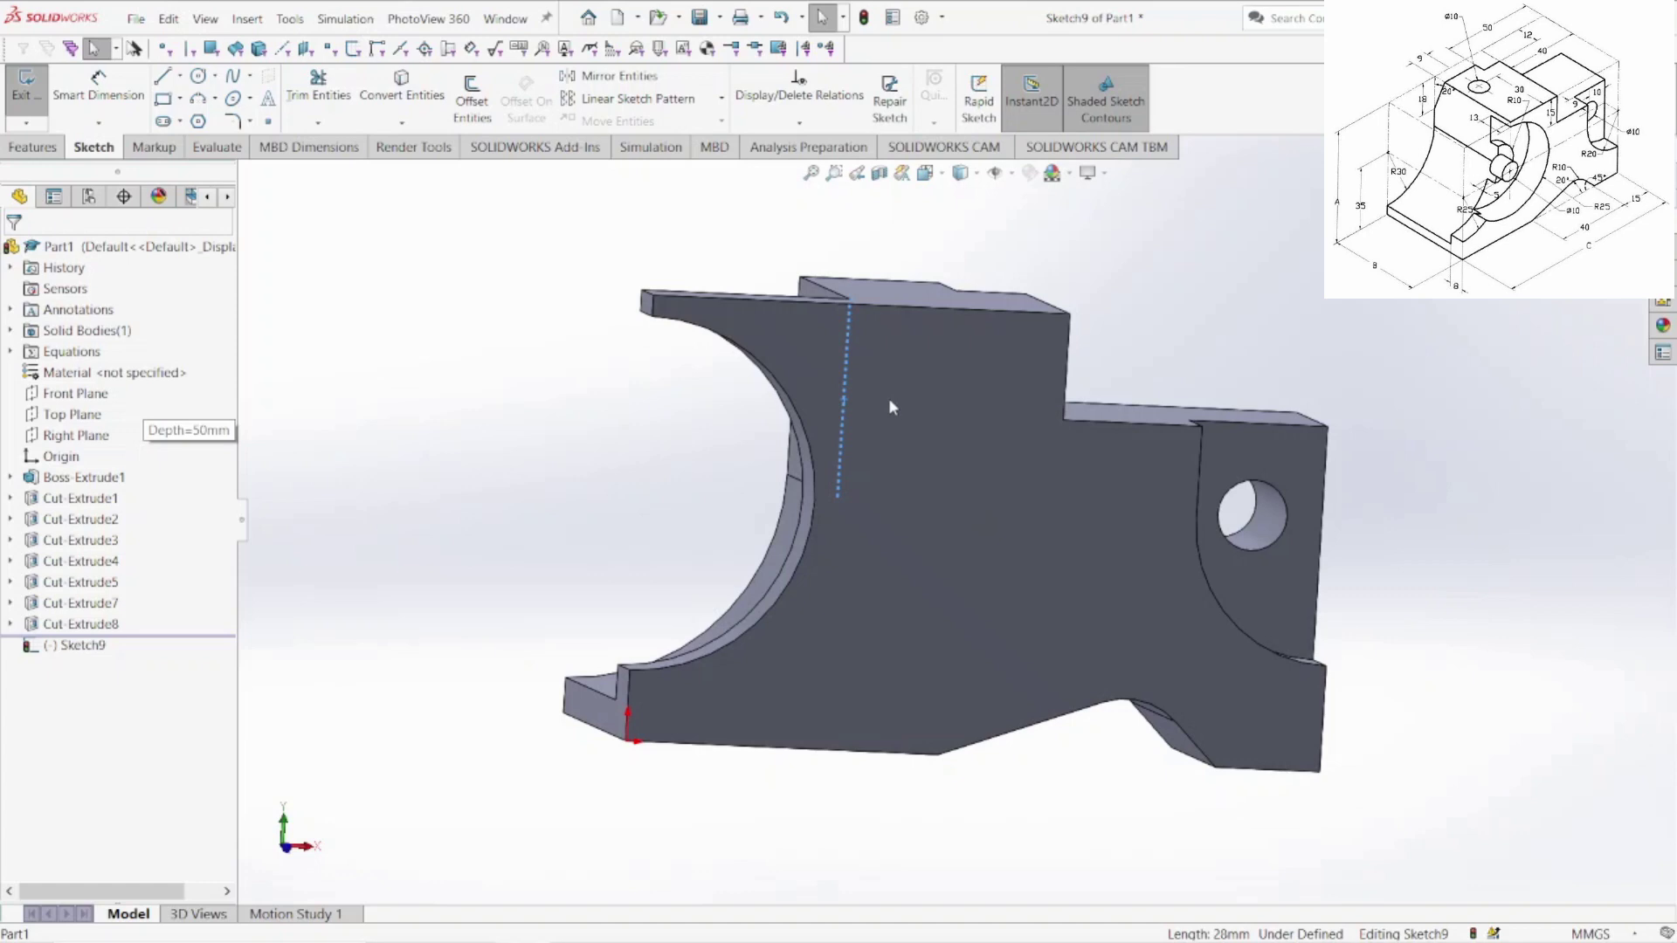
pyautogui.moveTo(537, 478); pyautogui.dragTo(610, 501, button='middle')
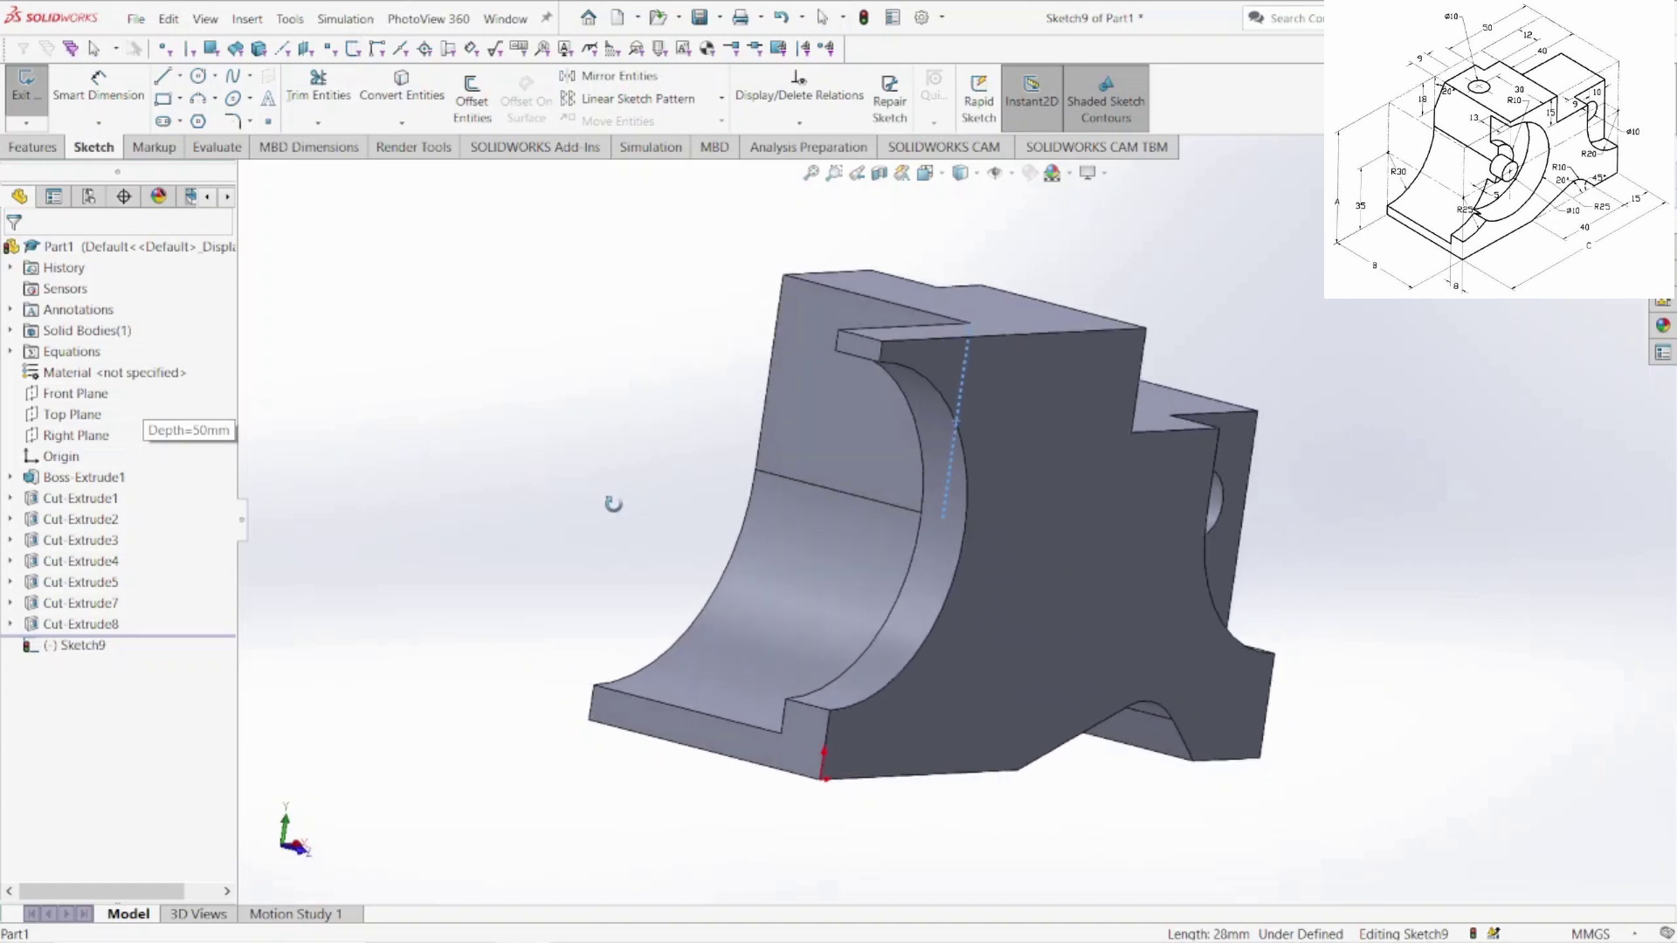
# - Project the 28 mm vertical model edge into the sketch with Convert Entities
pyautogui.click(395, 116)
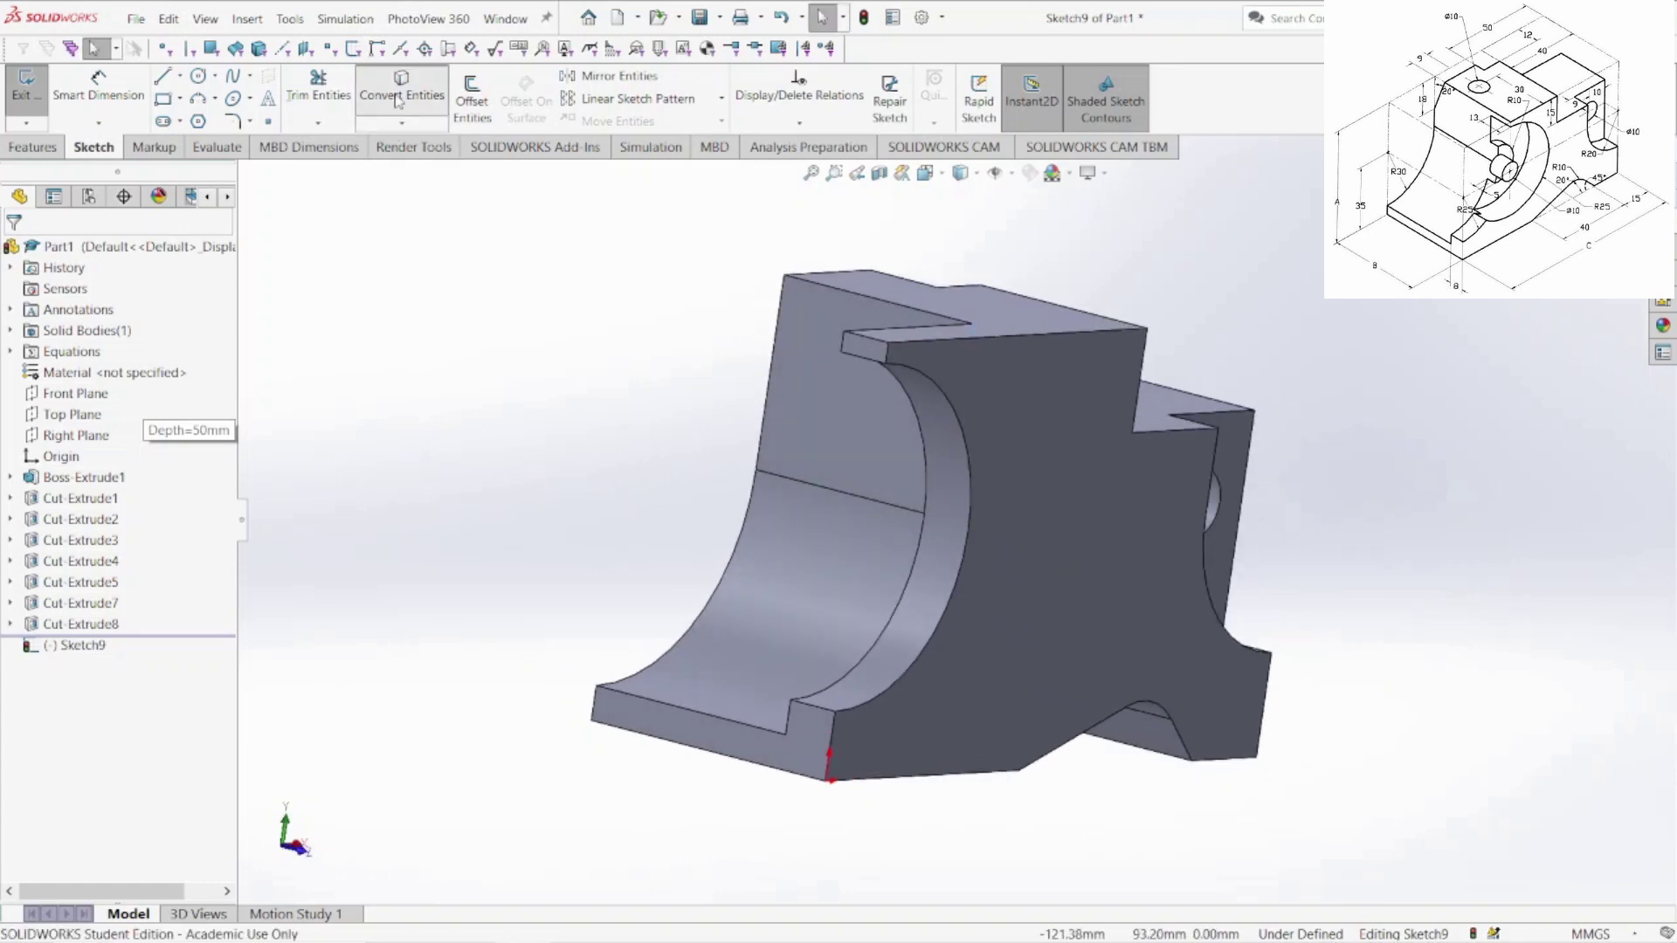
pyautogui.moveTo(577, 423); pyautogui.dragTo(660, 483, button='middle')
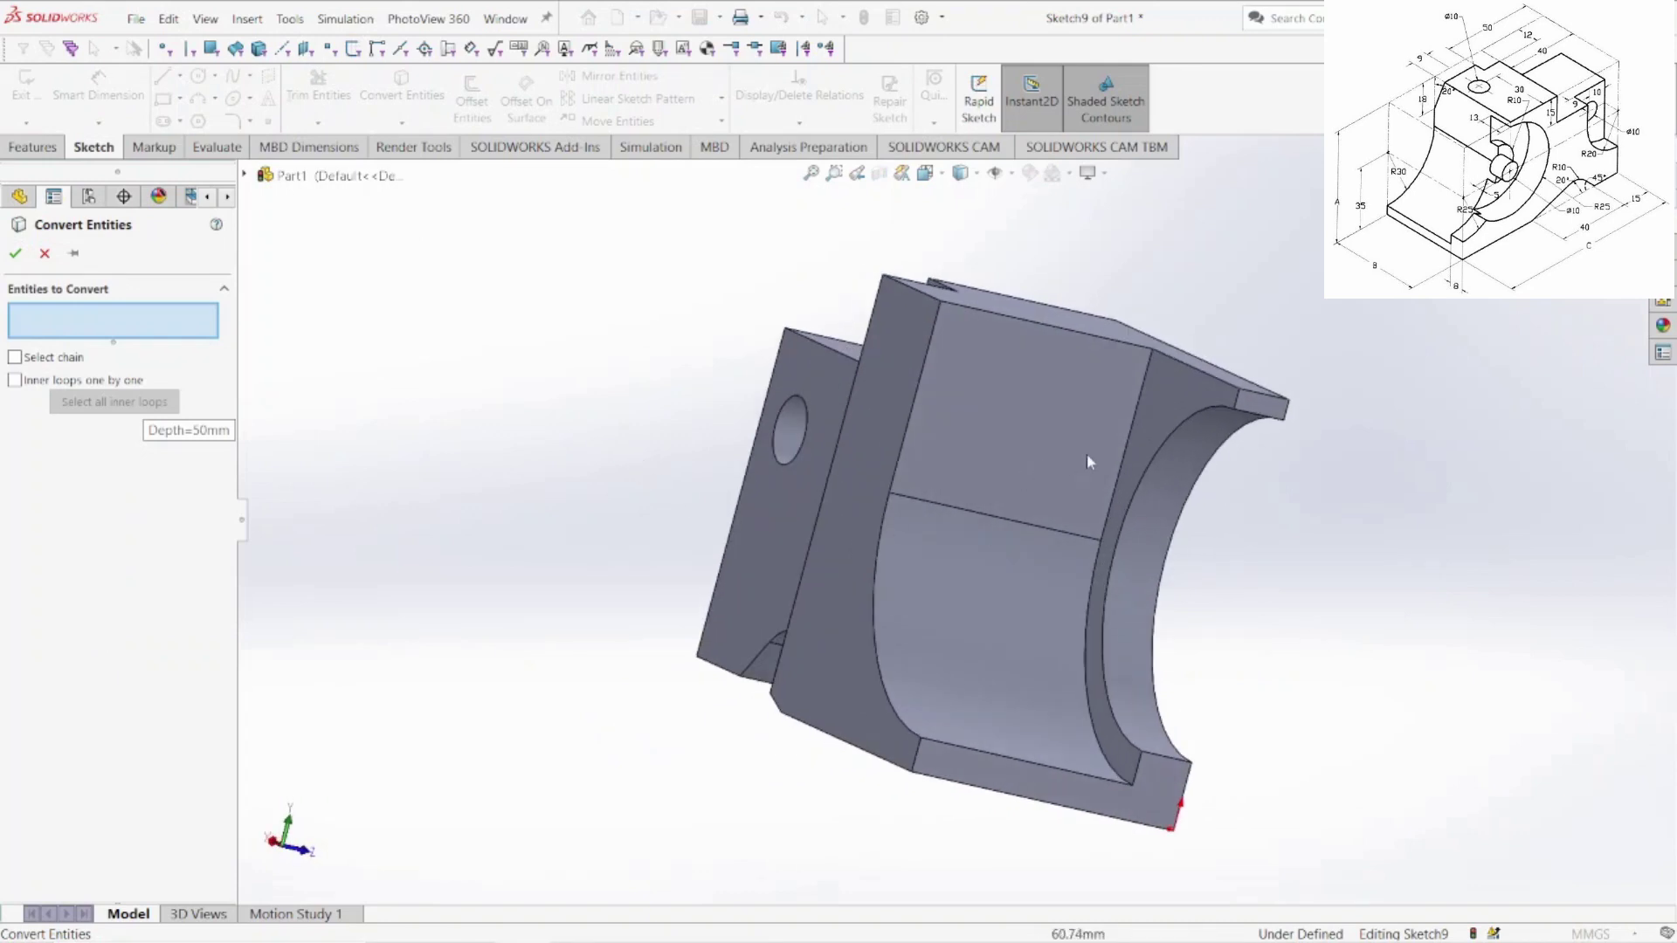
pyautogui.click(1125, 442)
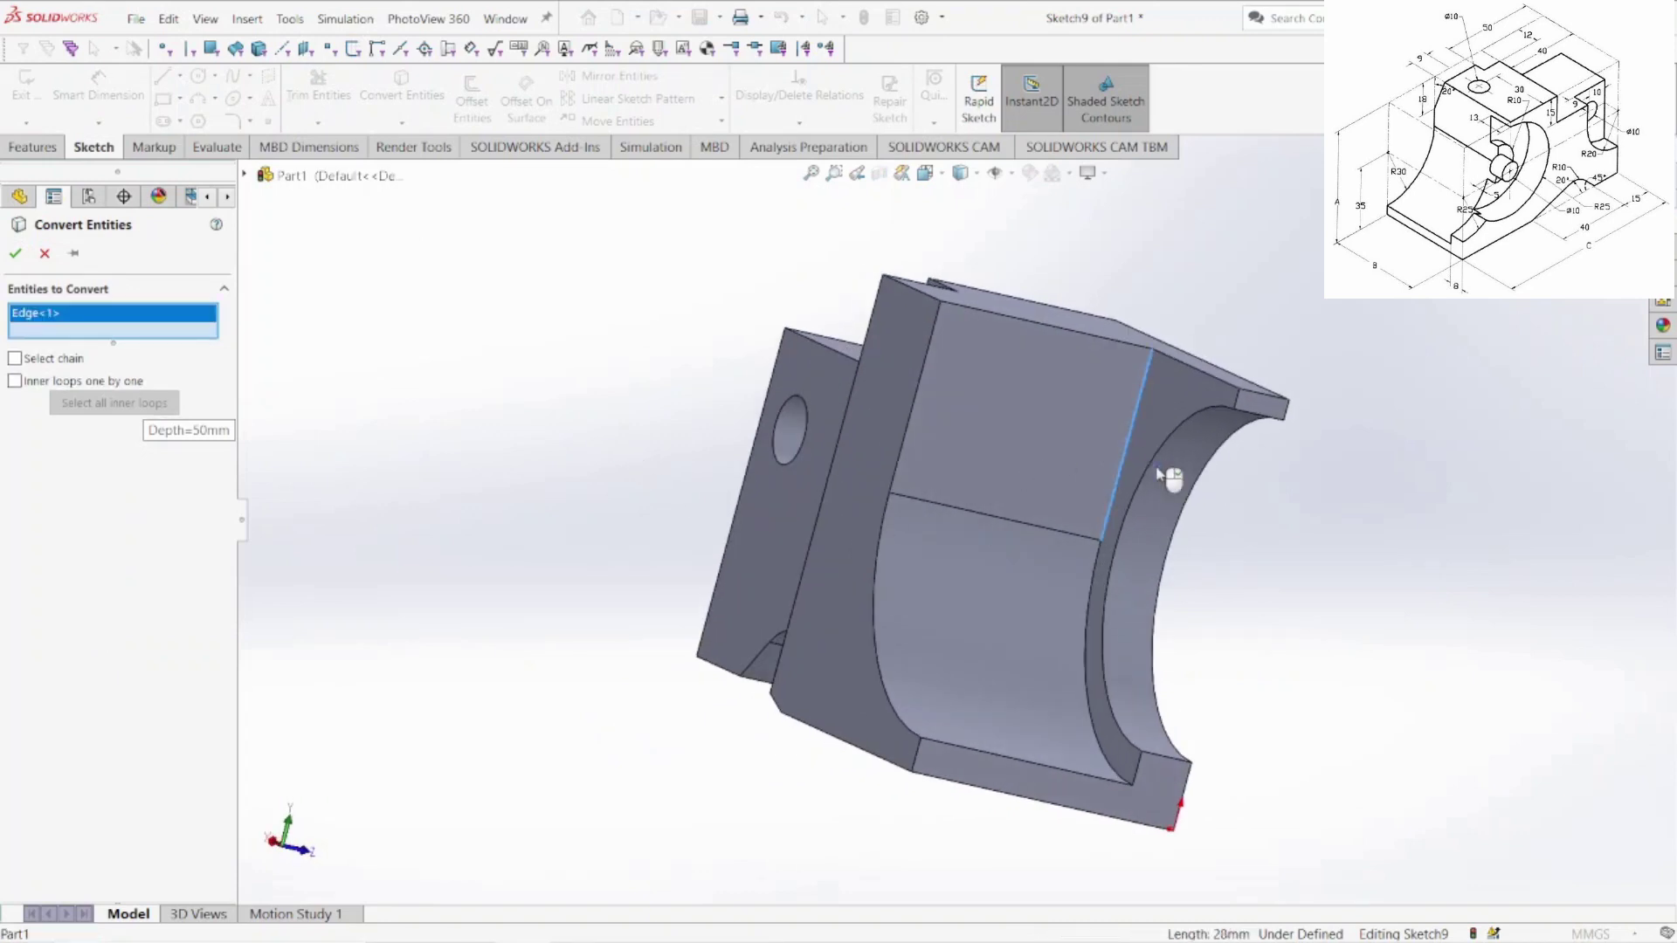
pyautogui.moveTo(1349, 564); pyautogui.dragTo(1196, 570, button='middle')
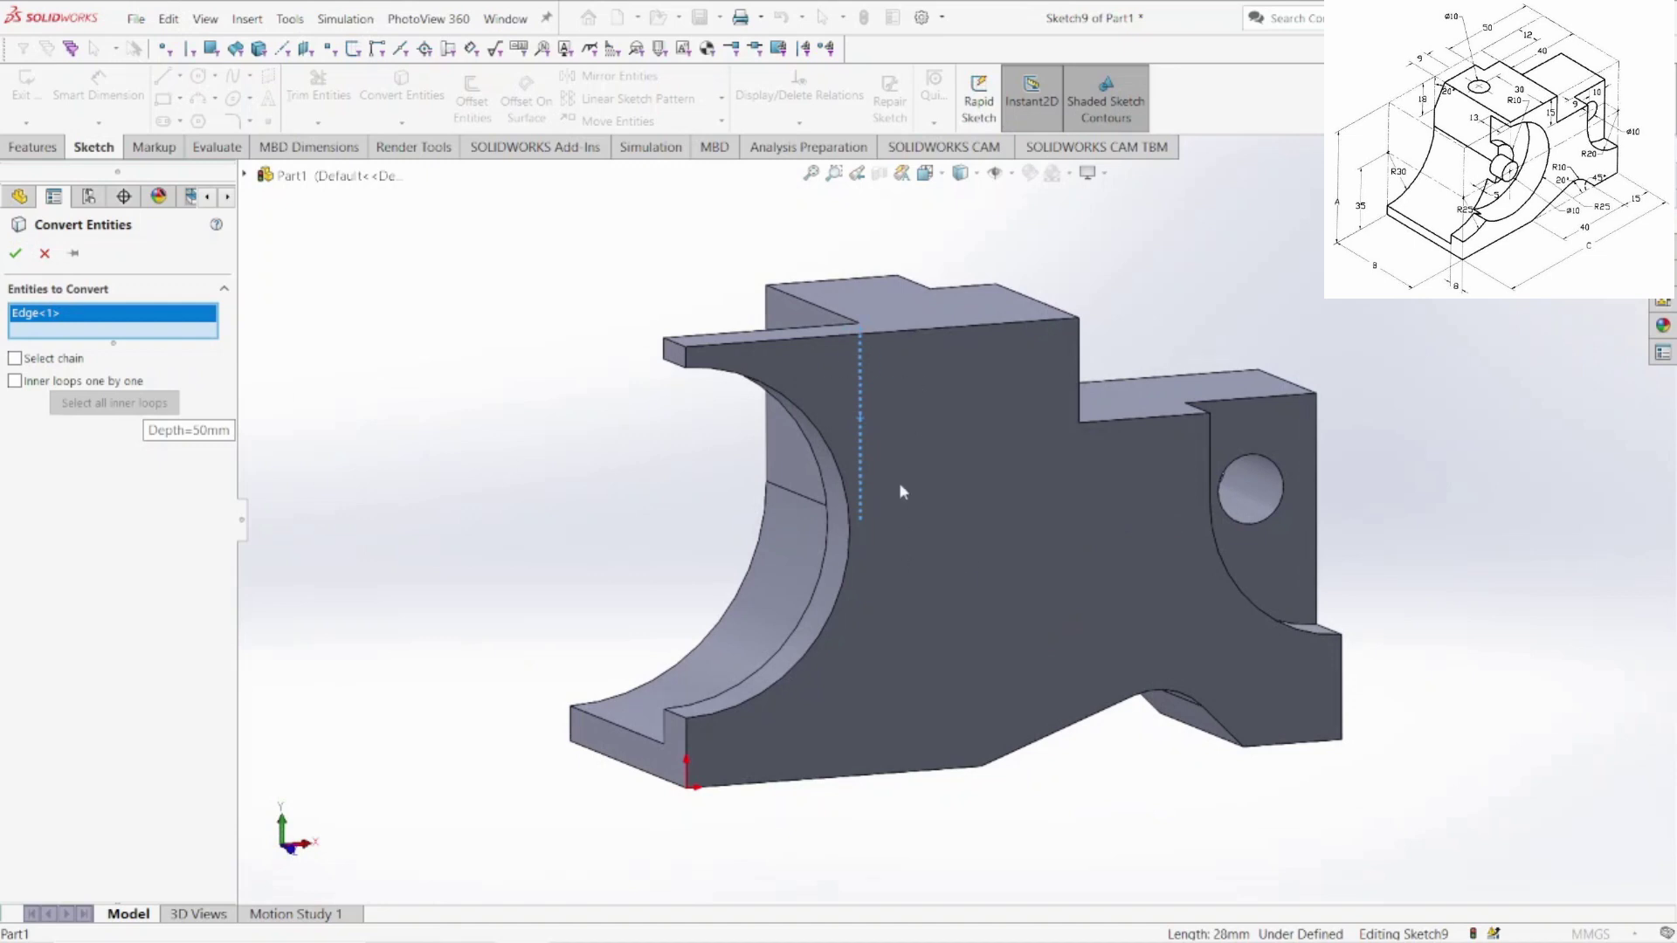
pyautogui.click(15, 253)
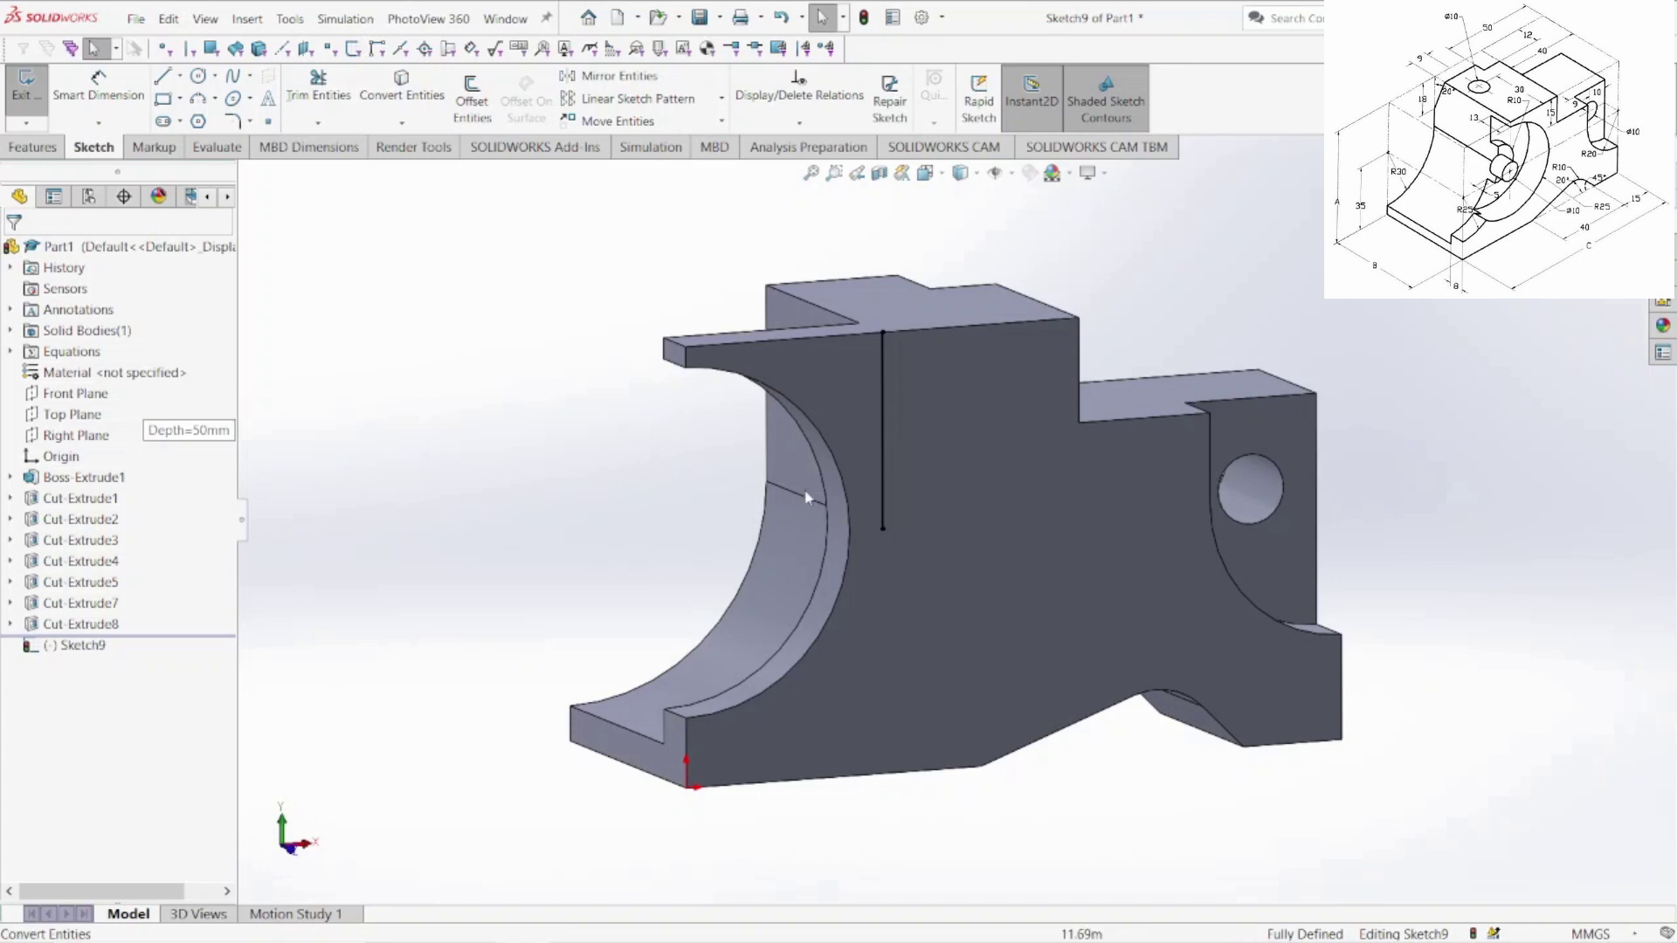
# - Make the projected 28 mm line construction geometry
pyautogui.click(883, 457)
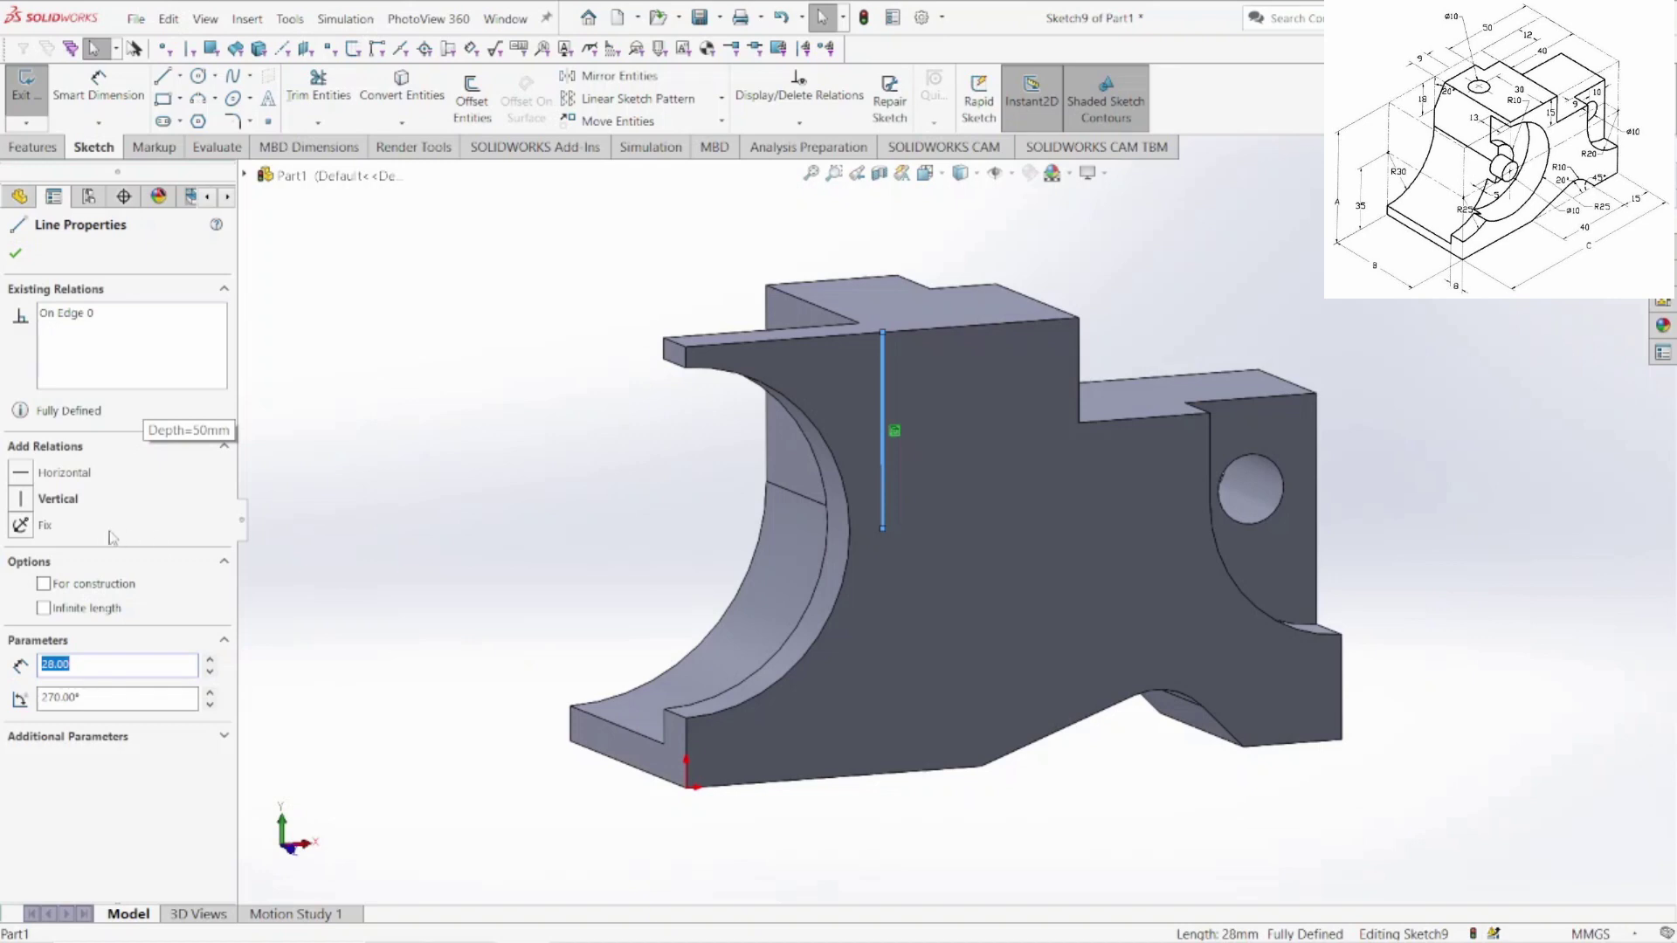
pyautogui.click(43, 583)
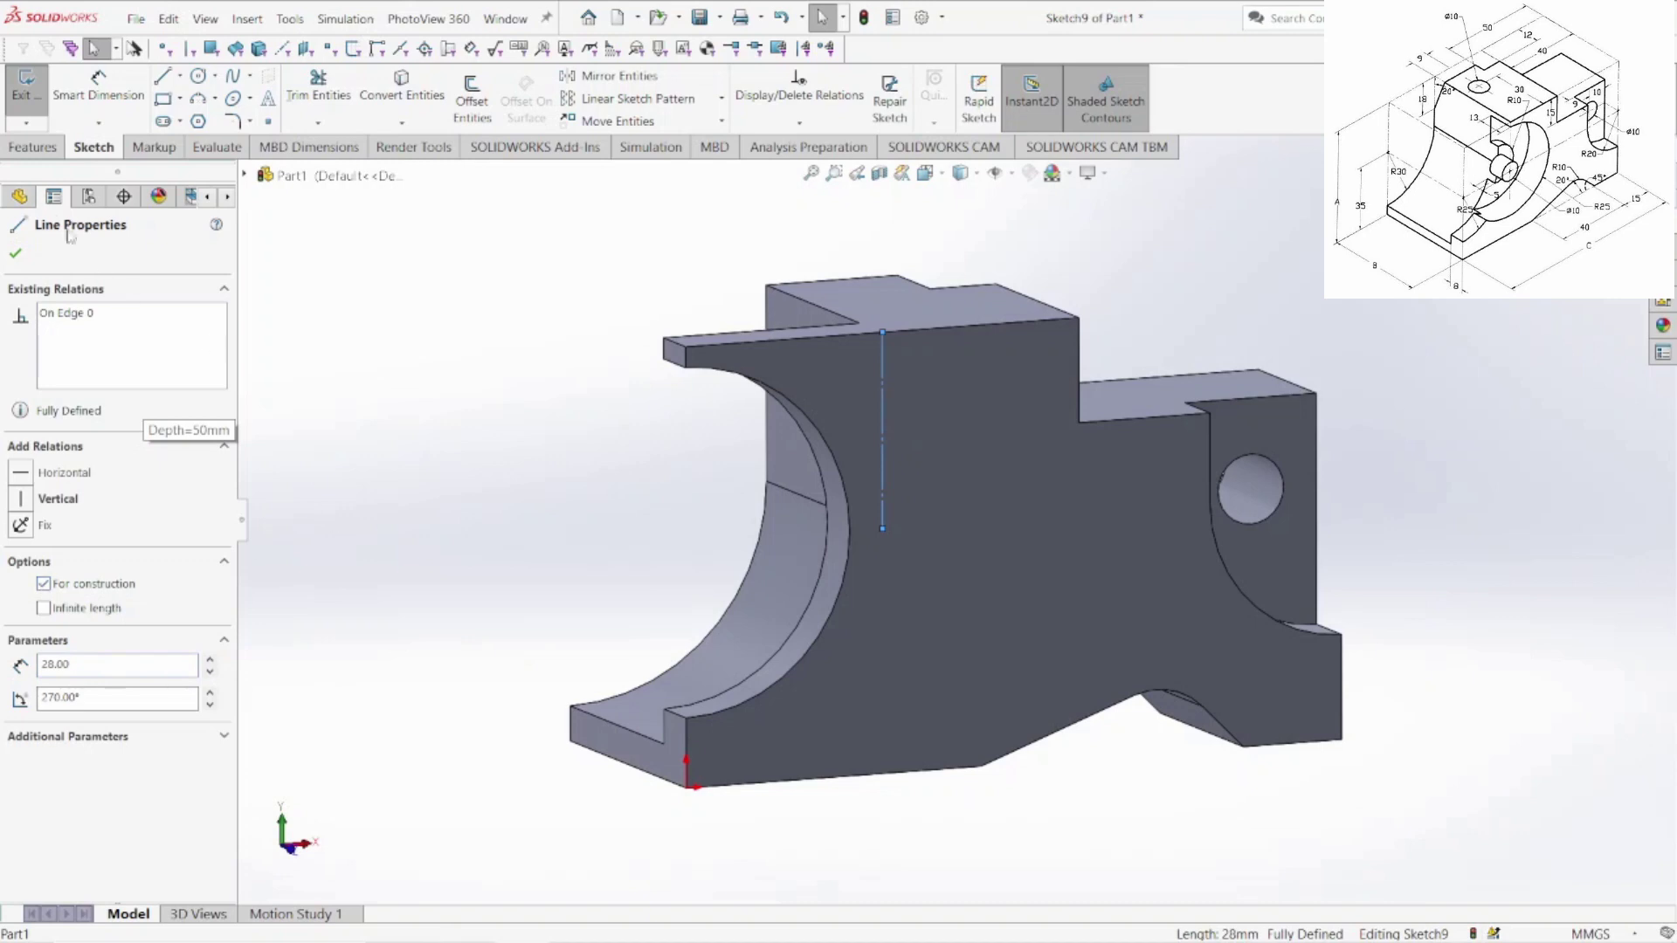
pyautogui.click(14, 252)
pyautogui.click(698, 504)
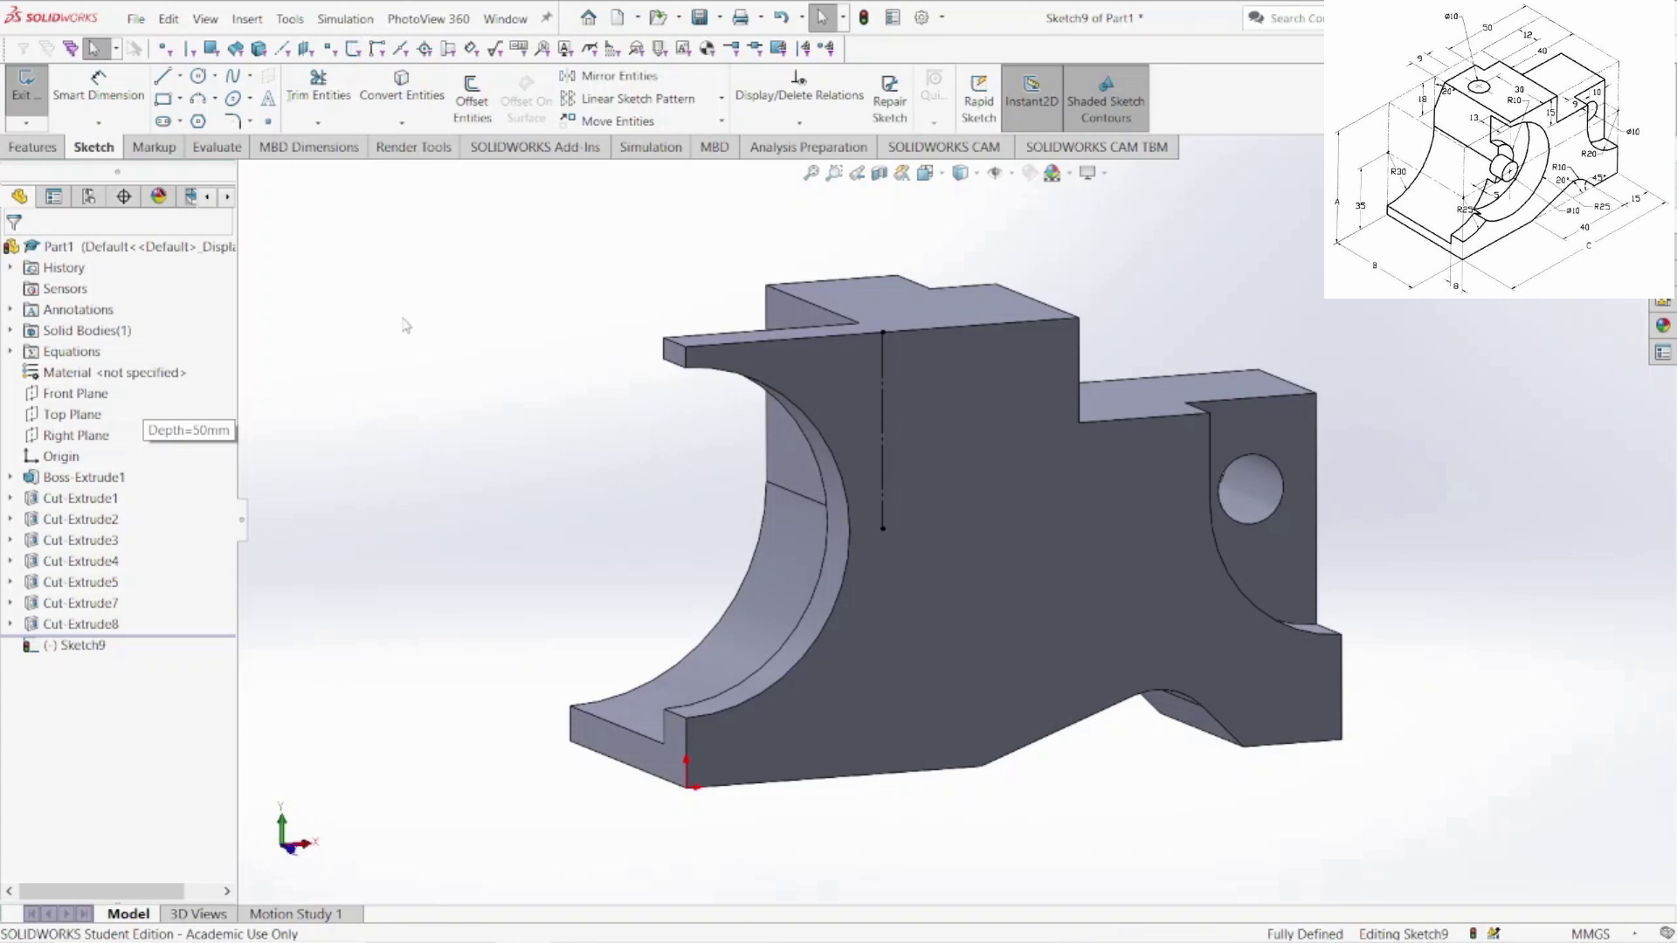
# - Draw a Ø50 circle centred on the vertical construction line and start an extruded cut
pyautogui.click(197, 77)
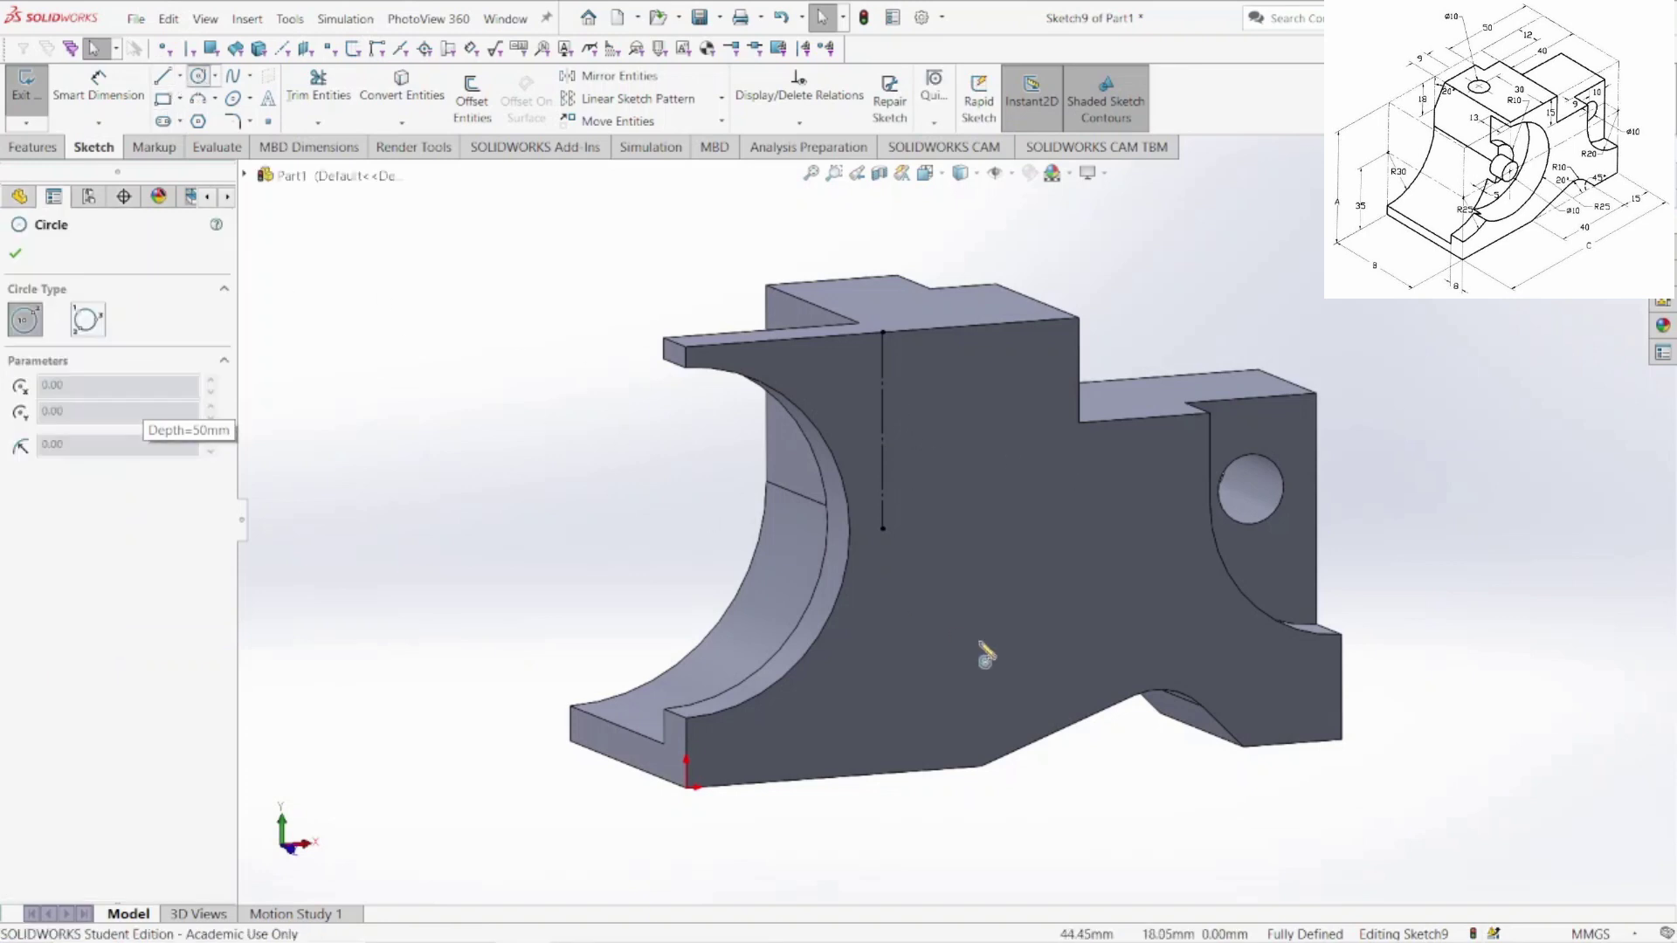
pyautogui.click(884, 529)
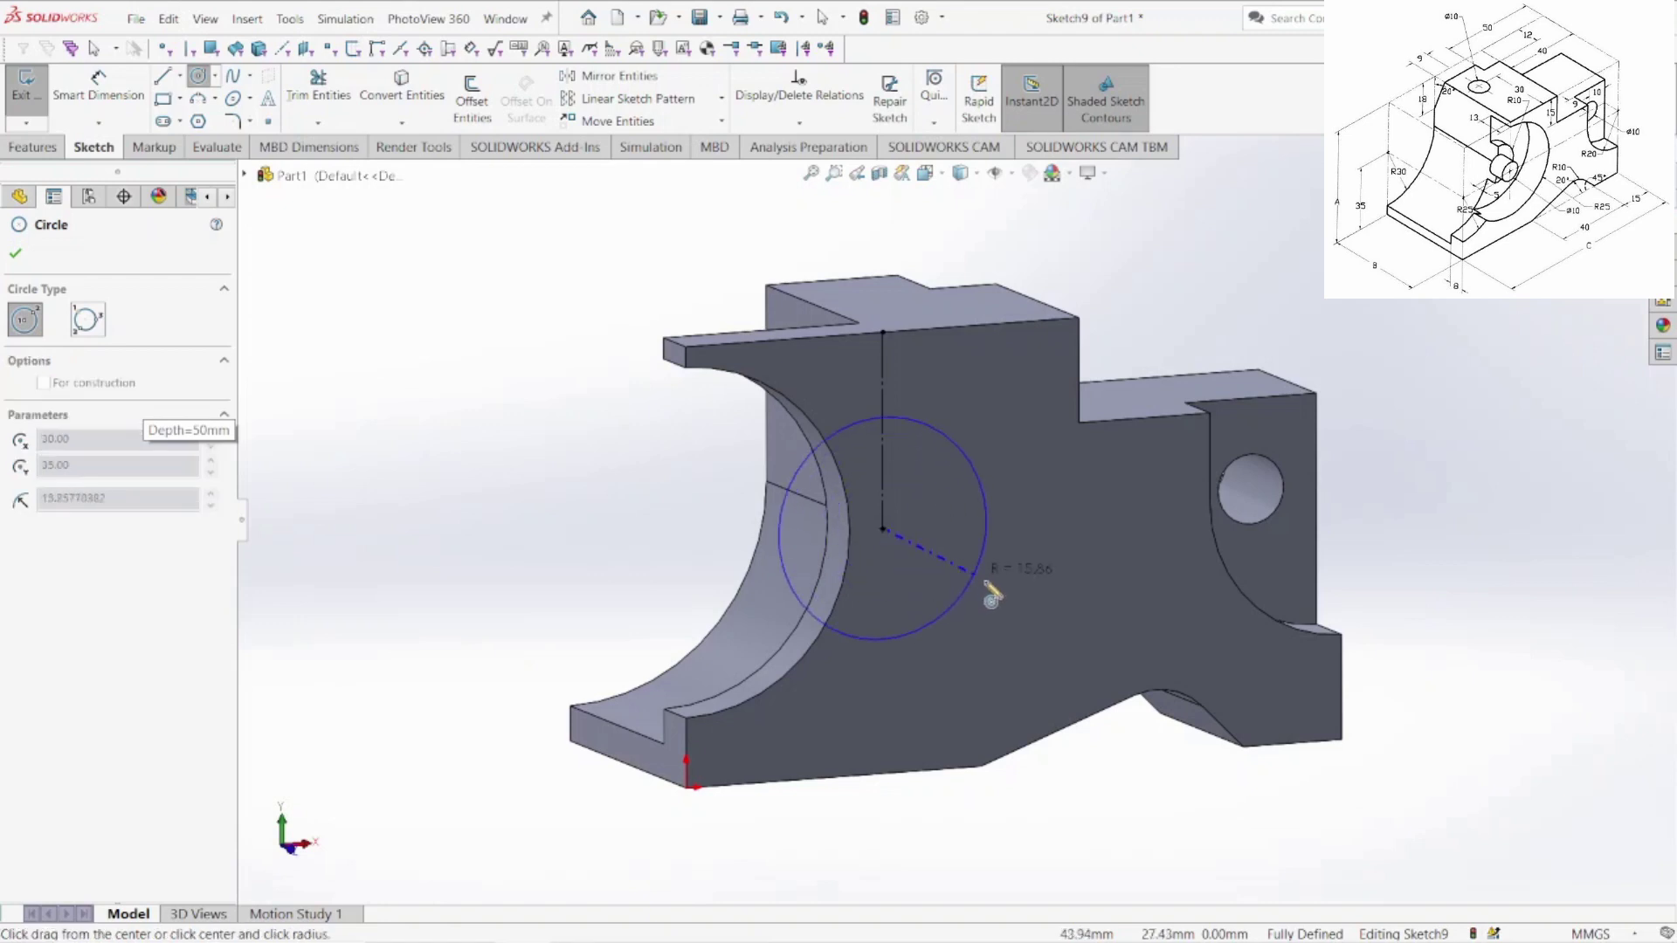
pyautogui.click(1023, 610)
pyautogui.click(98, 87)
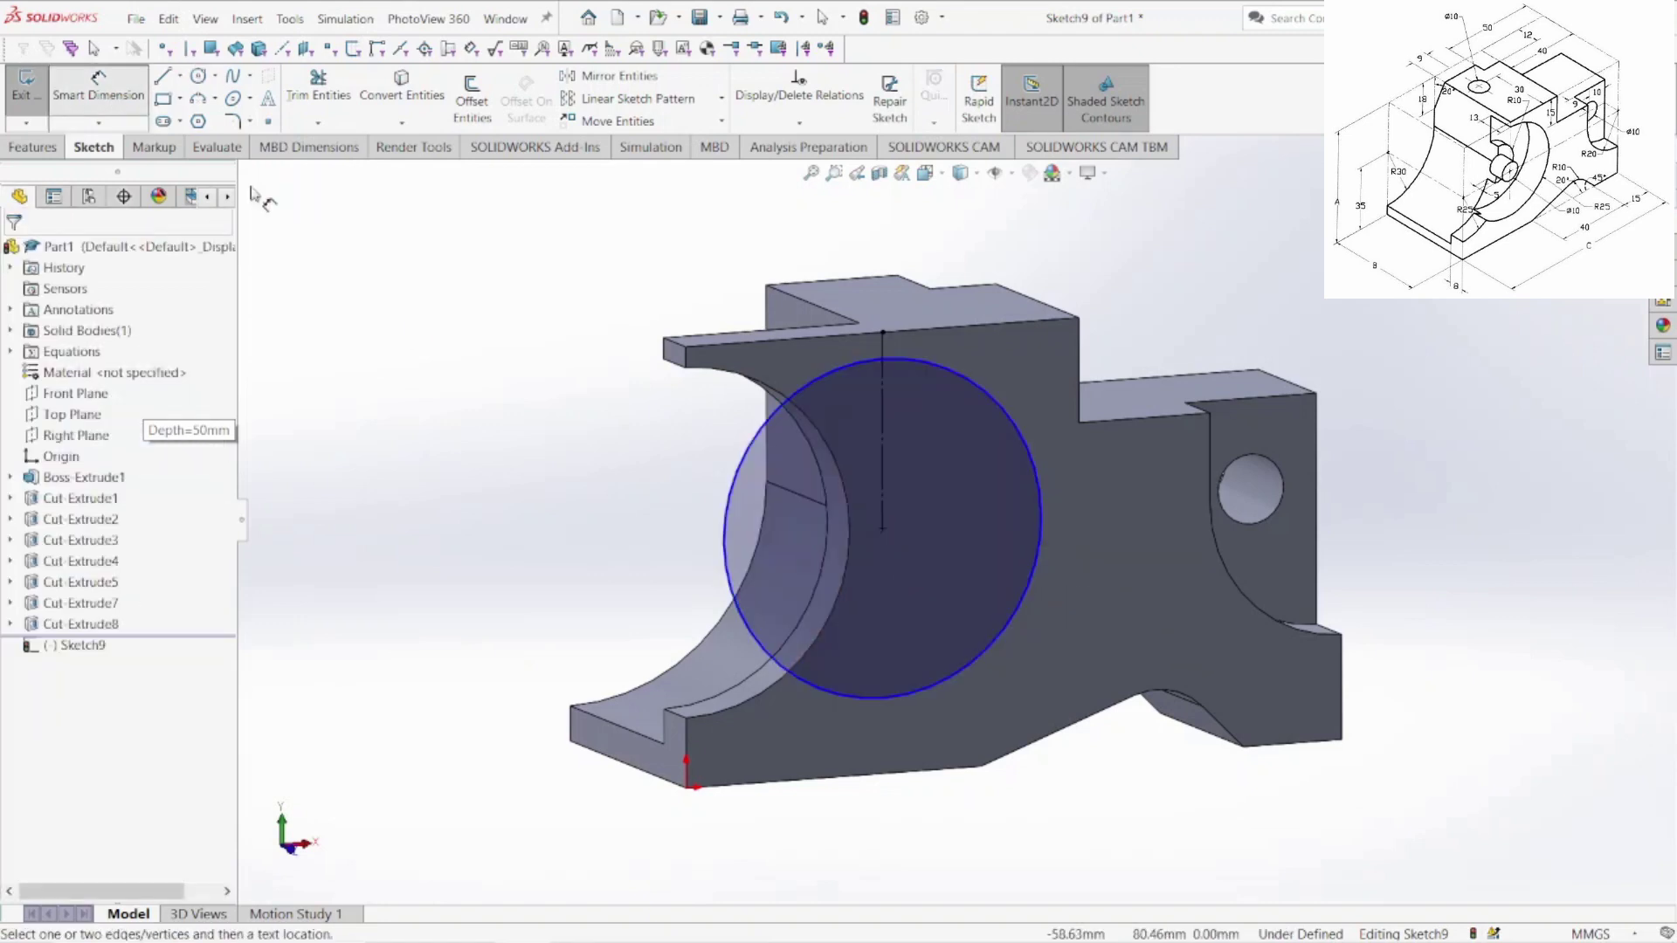
pyautogui.click(730, 517)
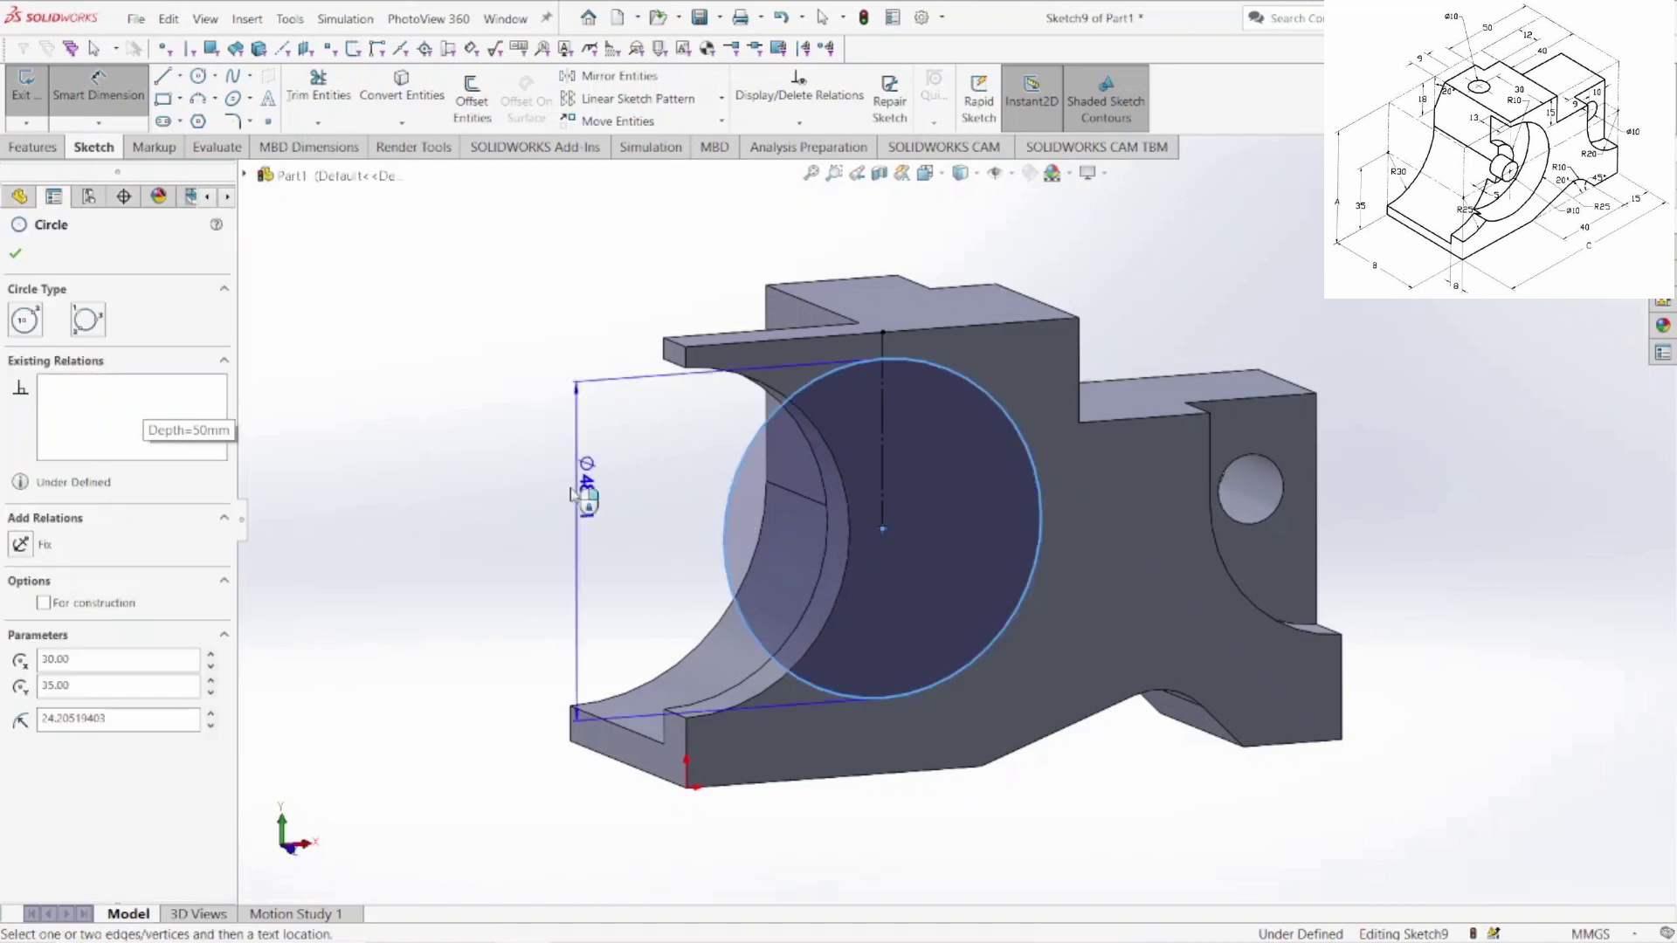
pyautogui.click(950, 548)
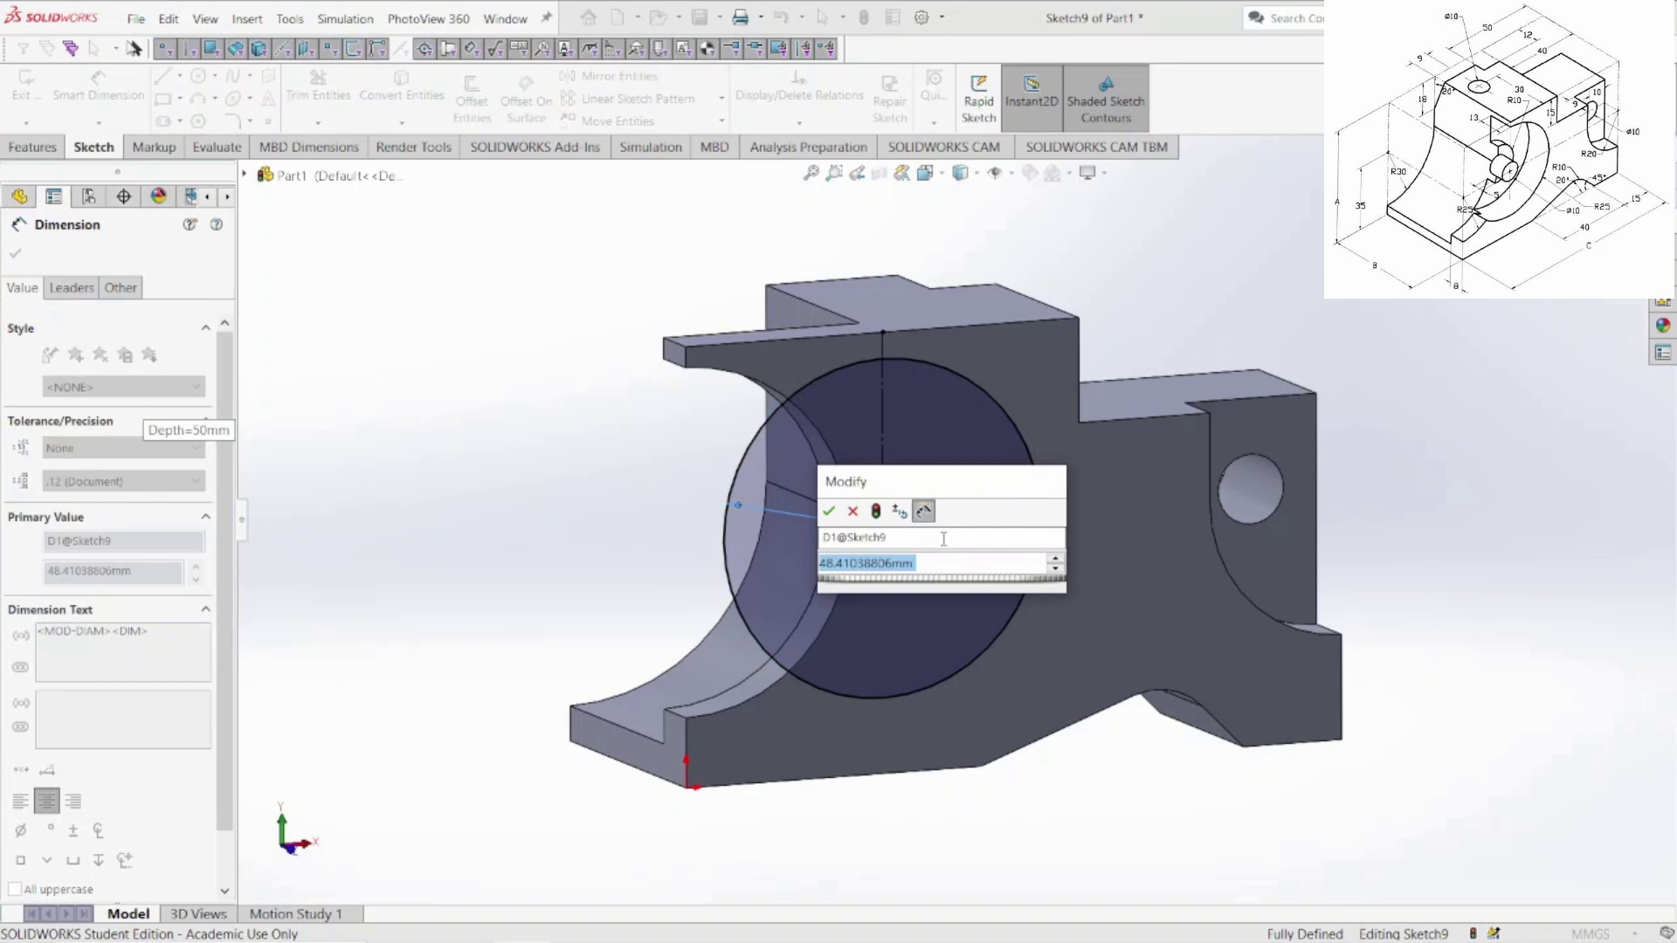
pyautogui.write('50')
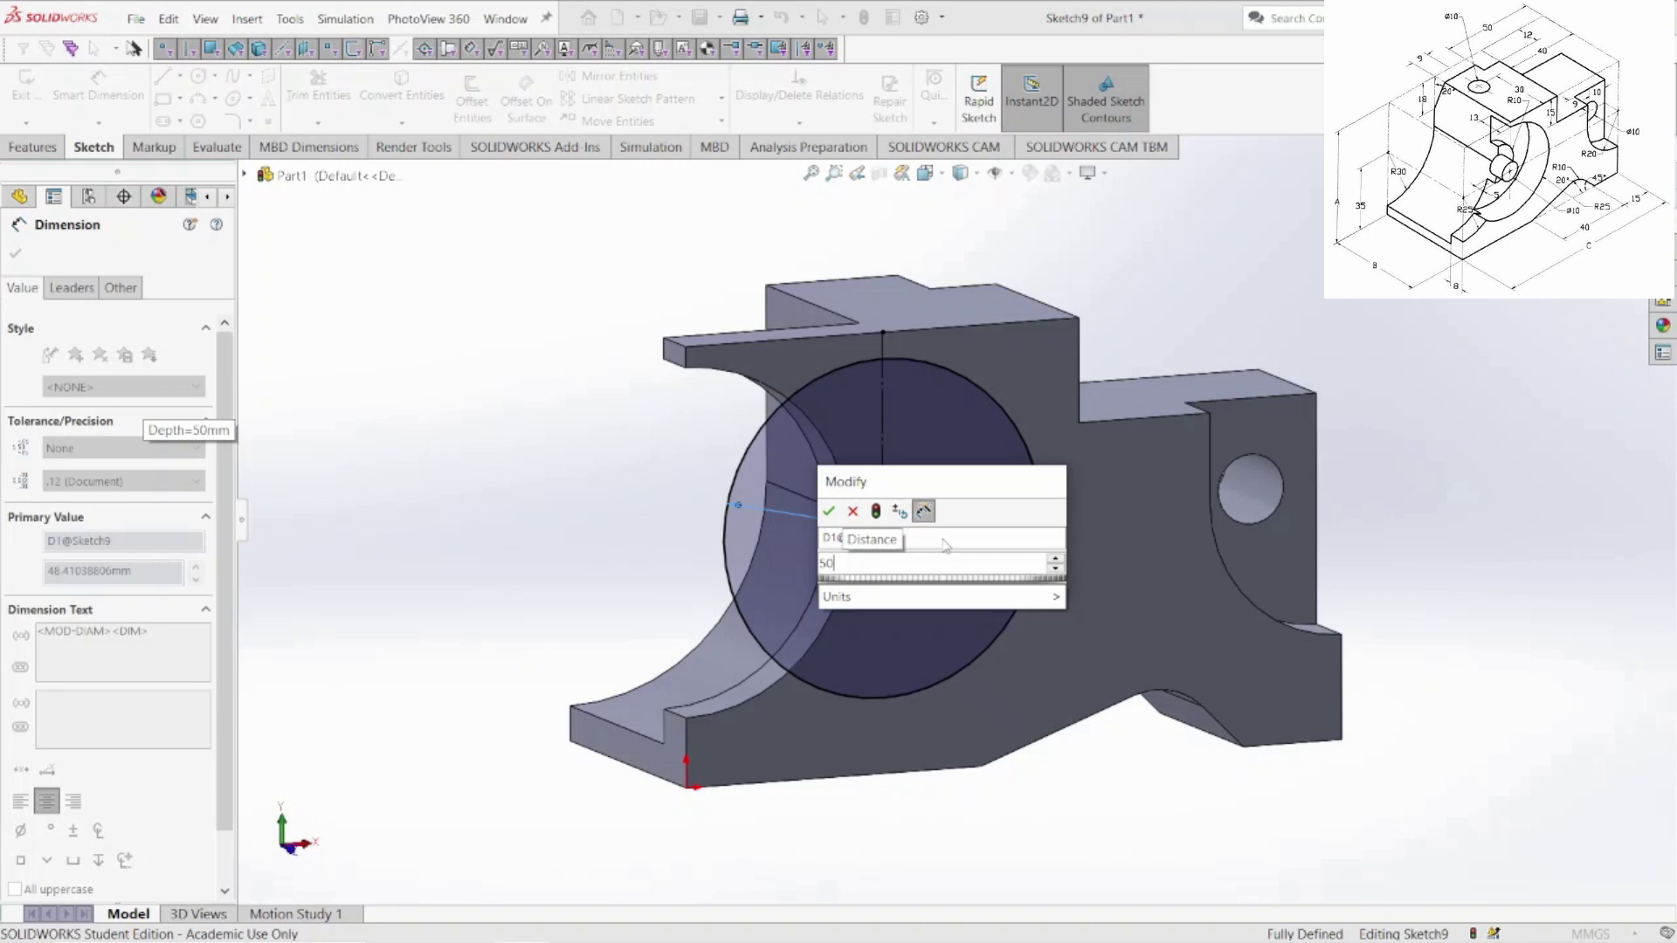
pyautogui.press('Return')
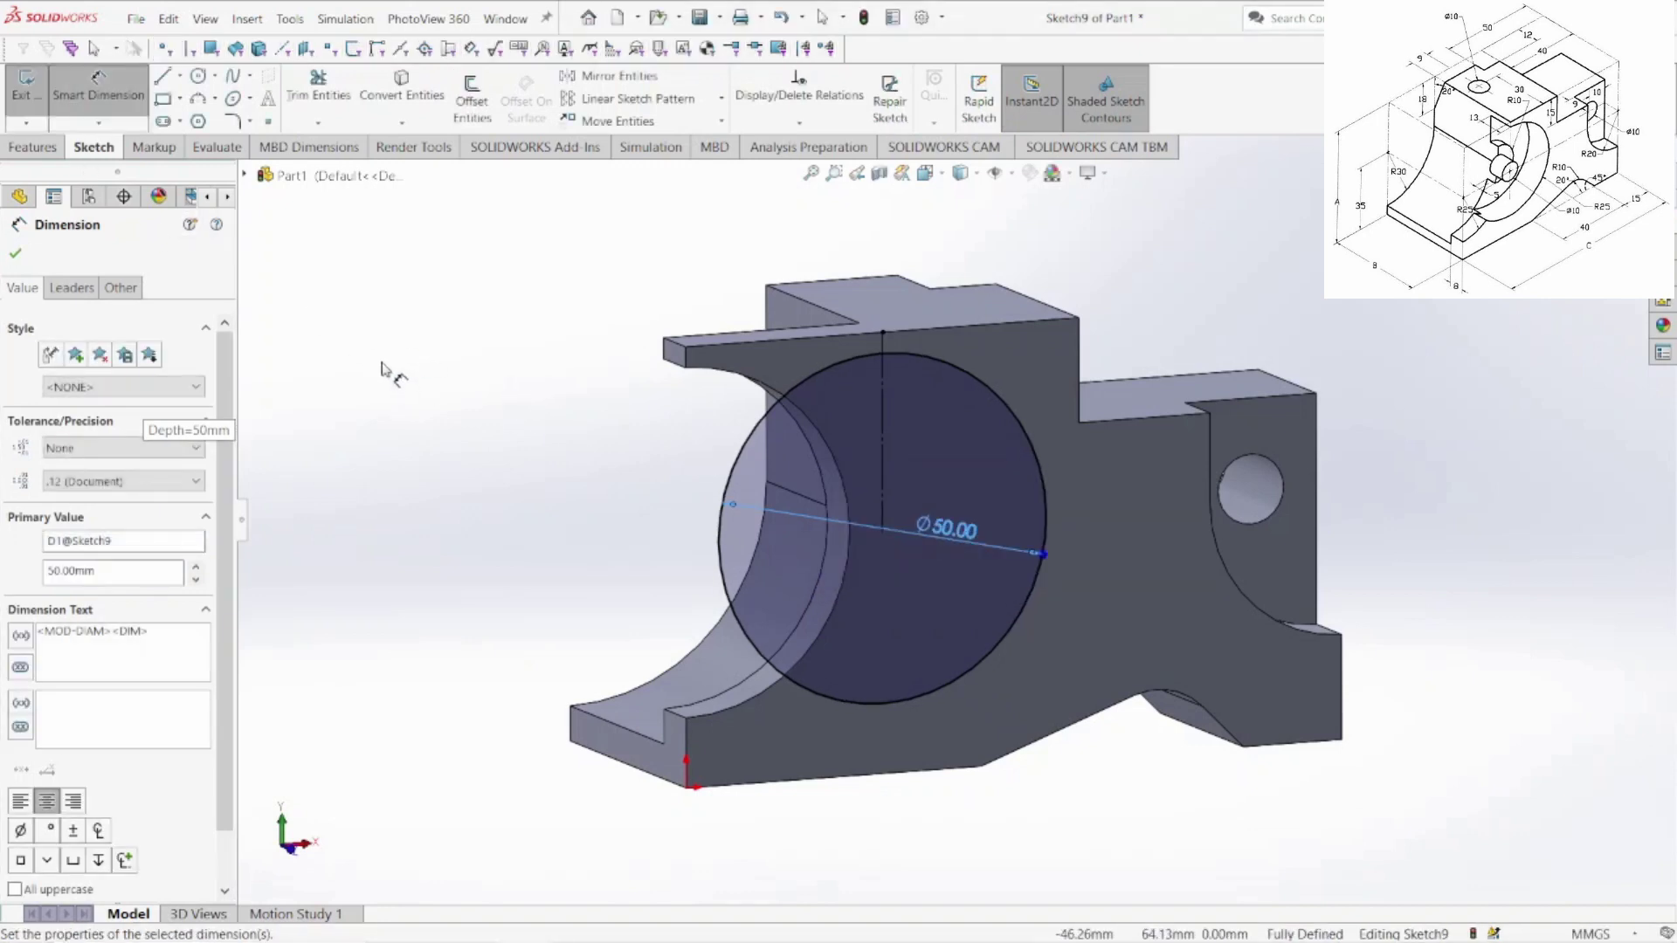
pyautogui.click(45, 154)
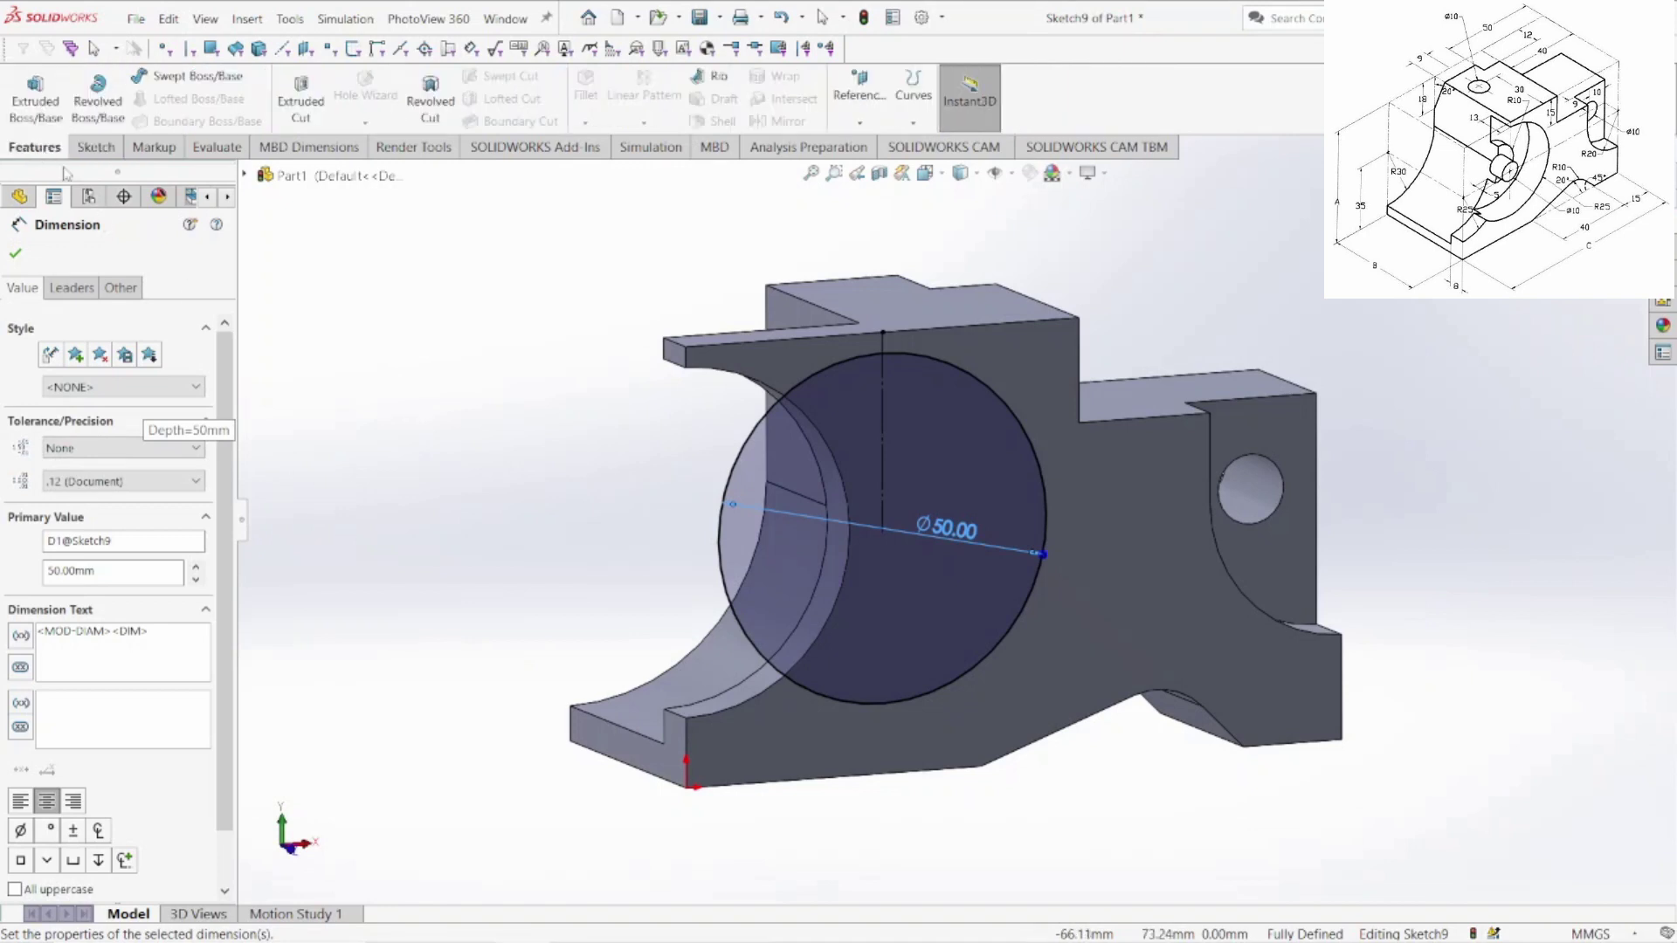
pyautogui.click(301, 98)
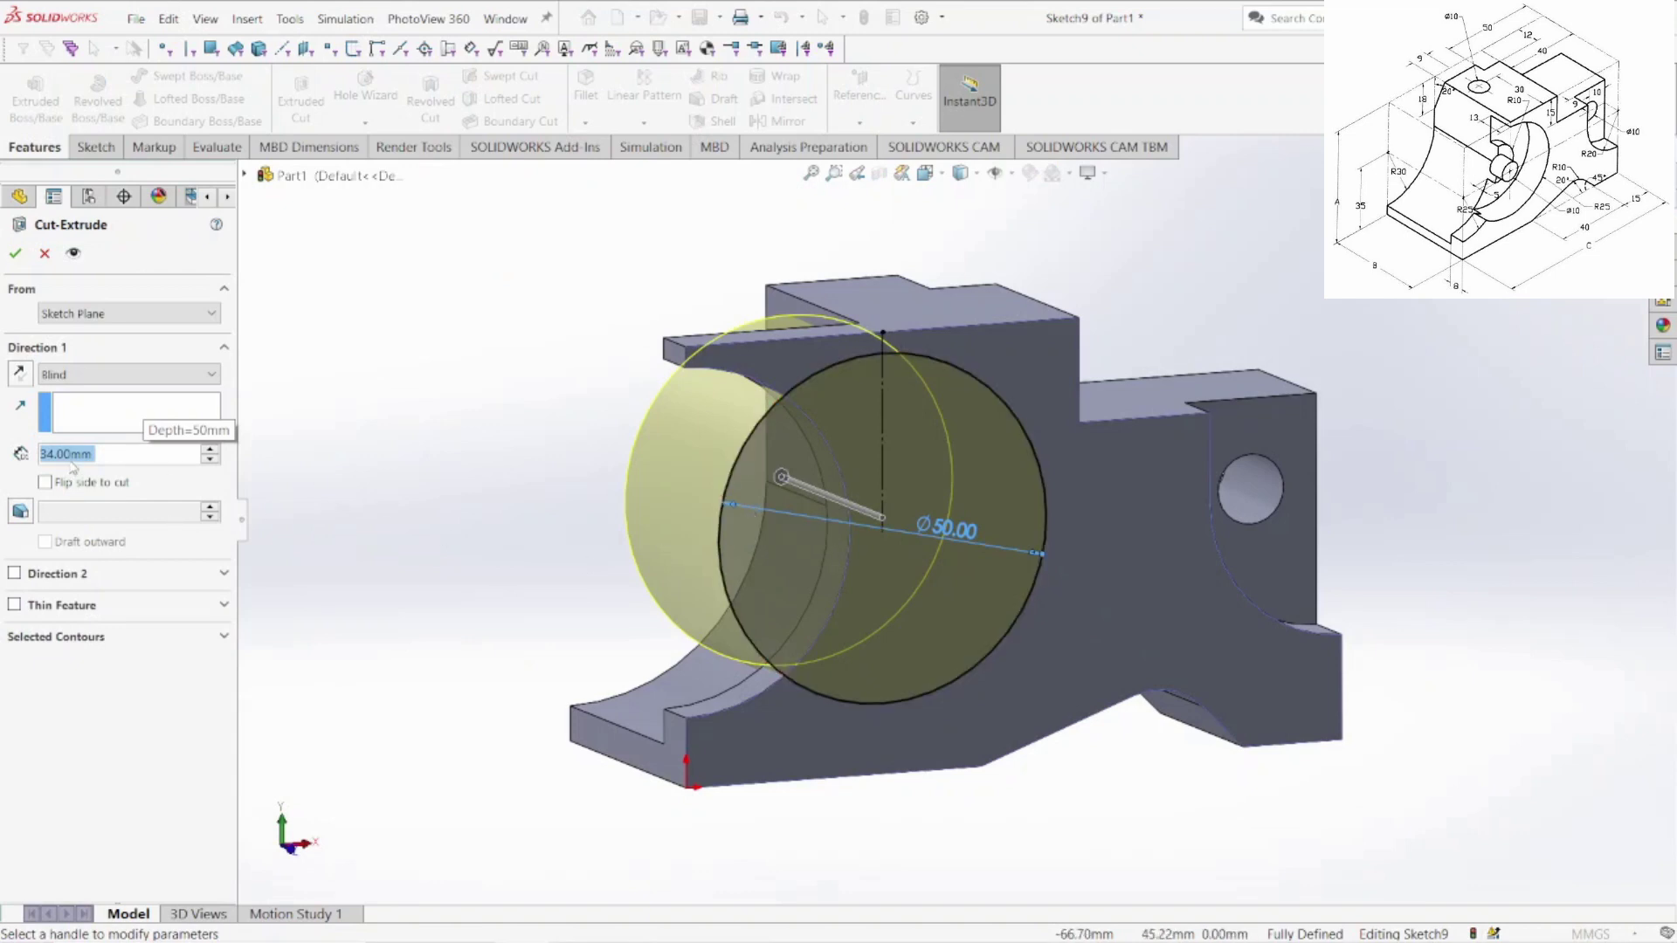
# - Cut the Ø50 circle Blind 13 mm deep into the side face
pyautogui.write('13')
pyautogui.press('Return')
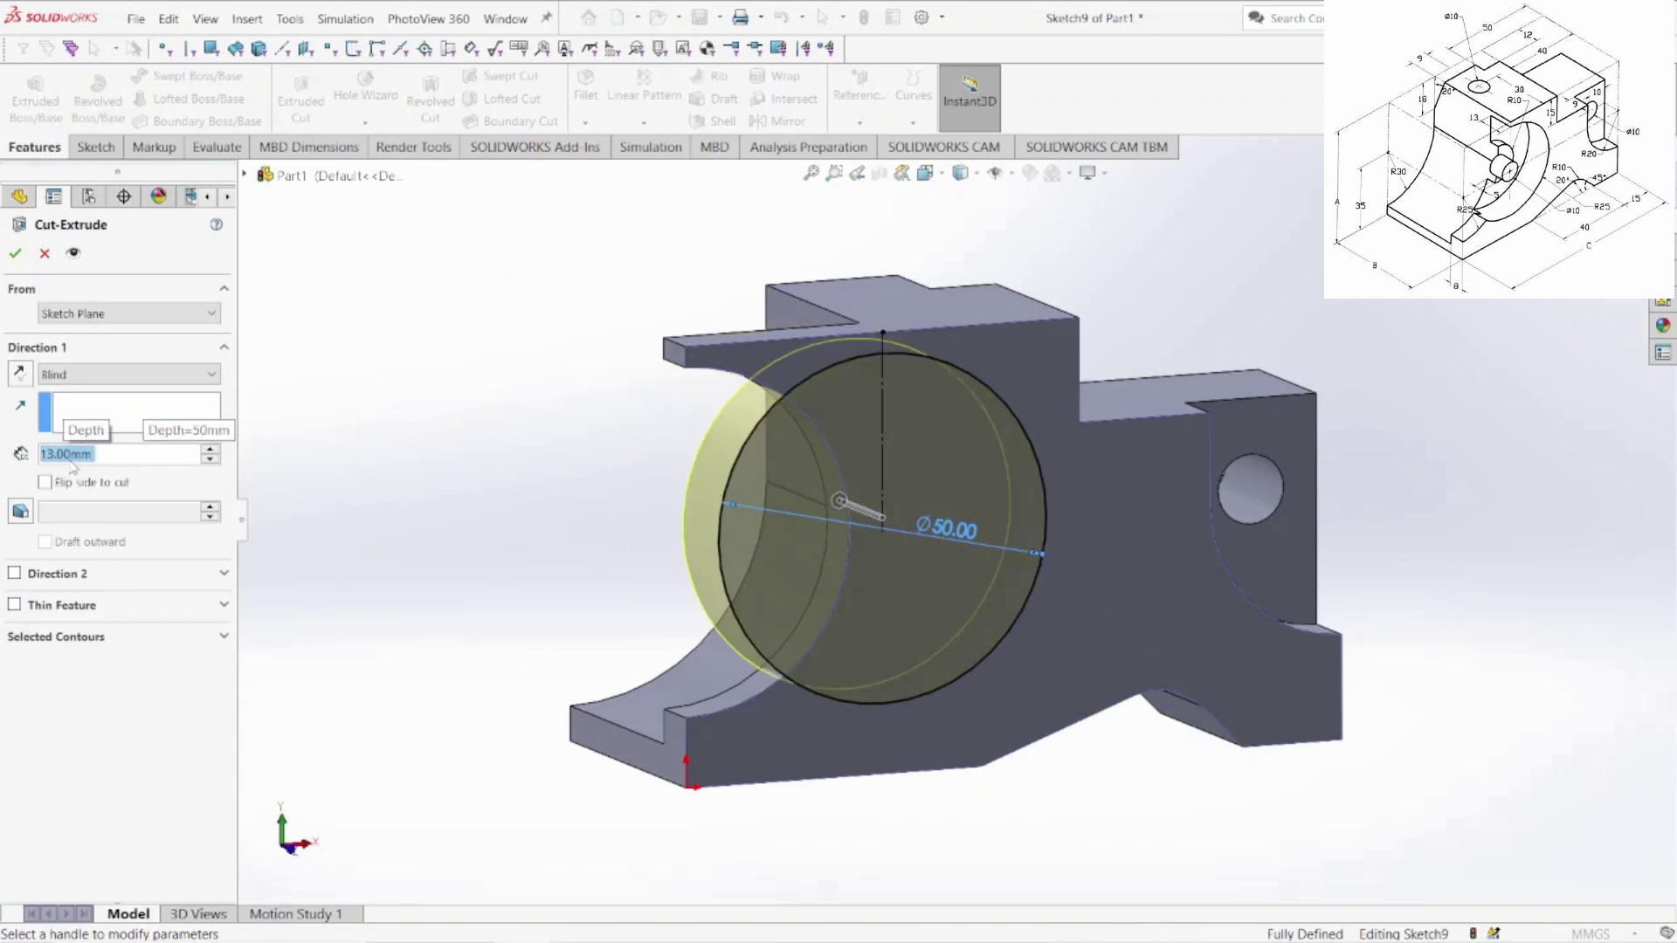
pyautogui.click(15, 253)
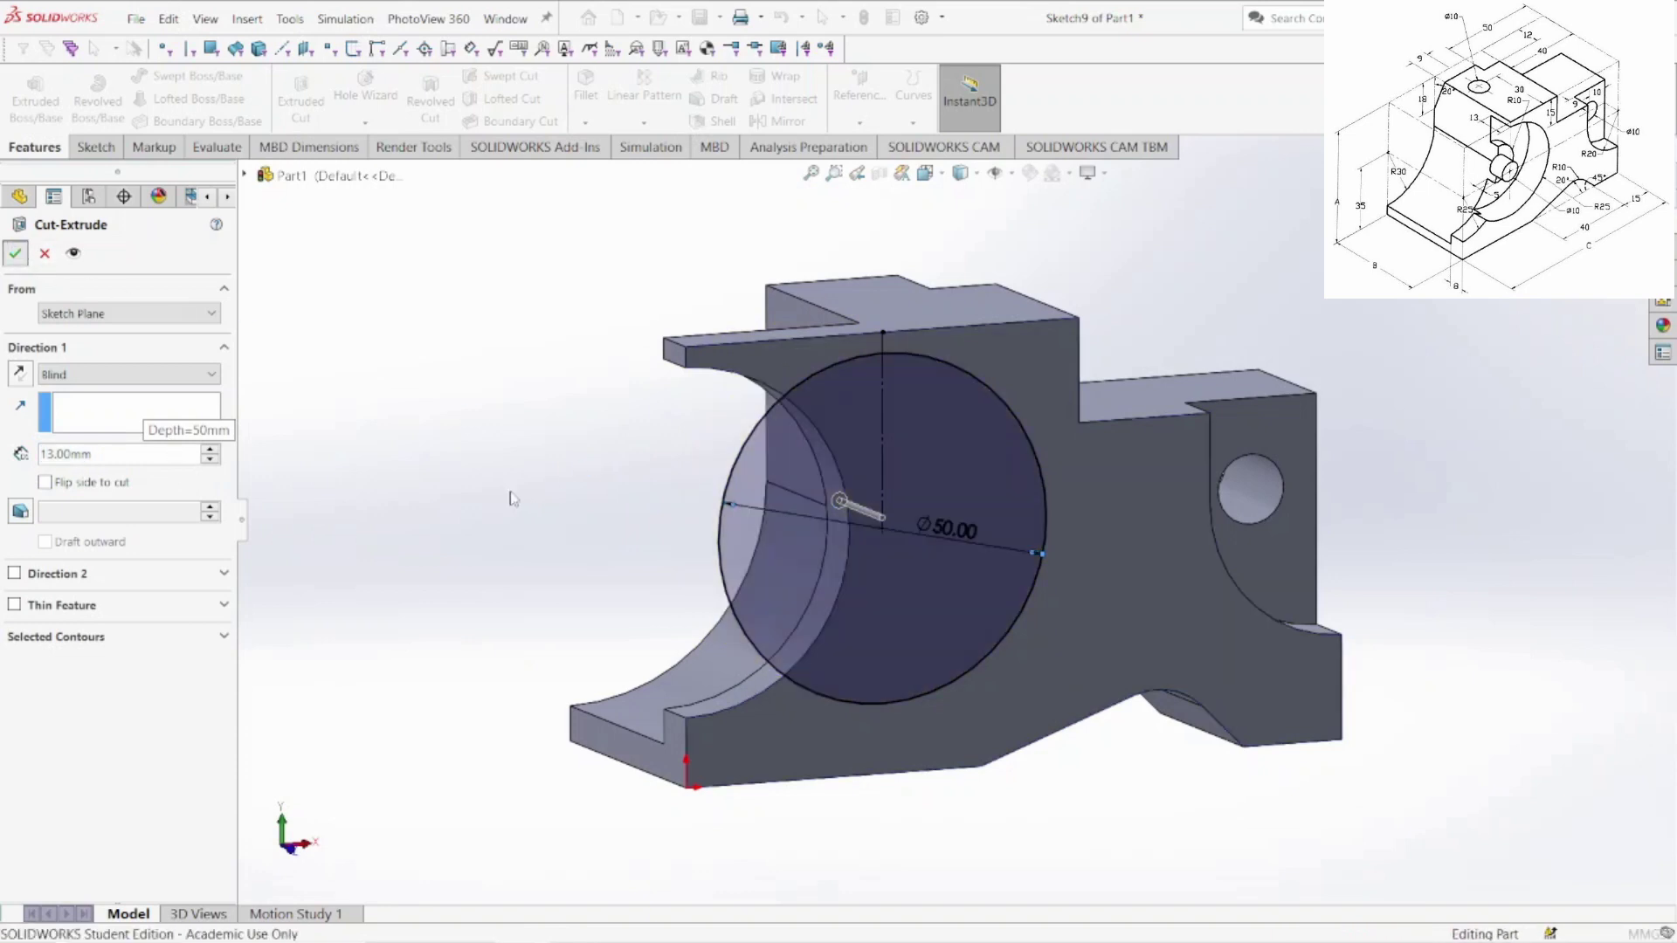
# - Reorient the part to a standard view to reach the Cut-Extrude7 face
pyautogui.moveTo(498, 546); pyautogui.dragTo(992, 670, button='middle')
pyautogui.press('space')
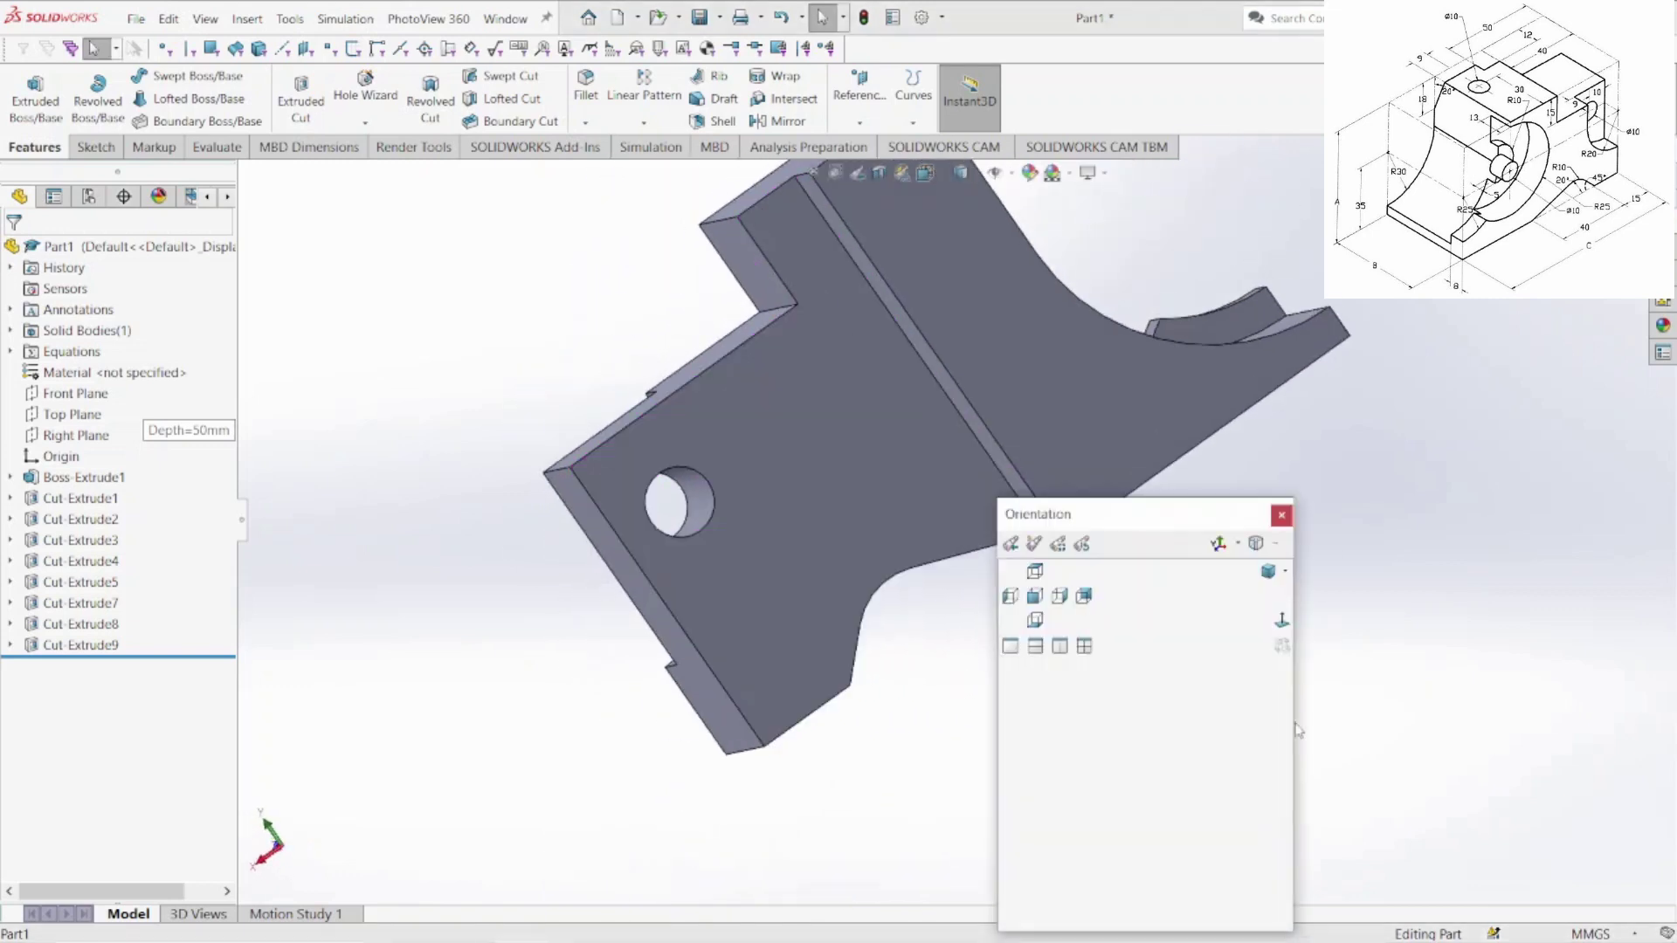
pyautogui.click(1265, 569)
pyautogui.moveTo(678, 499); pyautogui.dragTo(1050, 627, button='middle')
pyautogui.click(1223, 398)
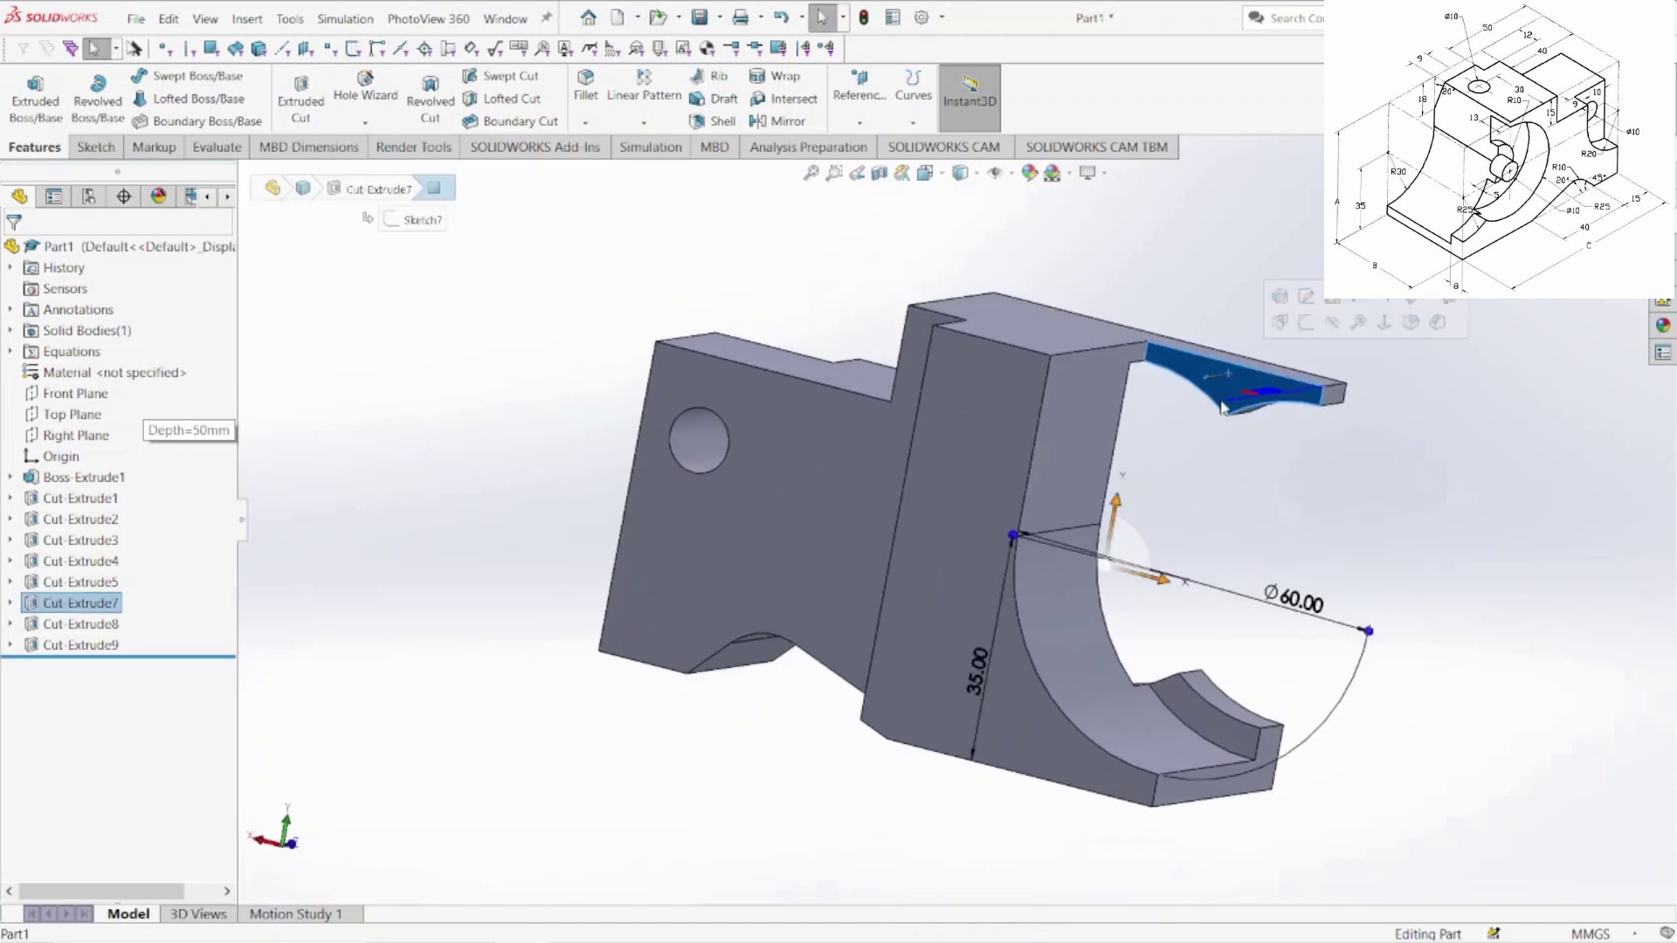
pyautogui.press('Escape')
# - Start a new sketch on the side face, viewed Normal To
pyautogui.rightClick(1208, 371)
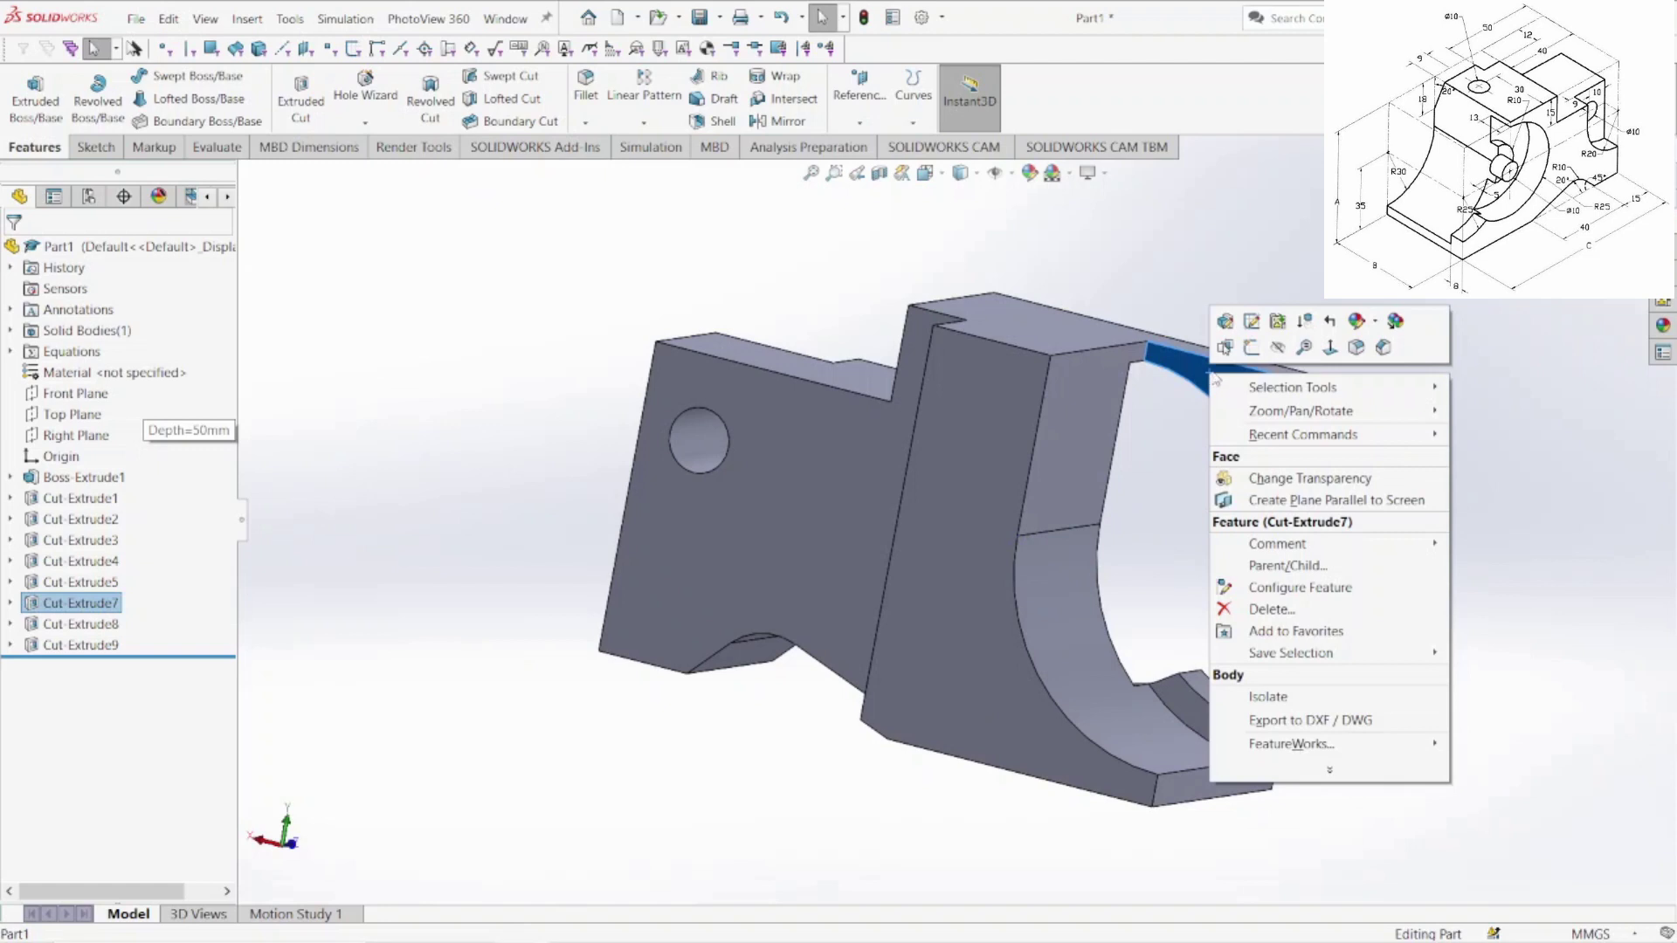
pyautogui.click(1252, 348)
pyautogui.press('space')
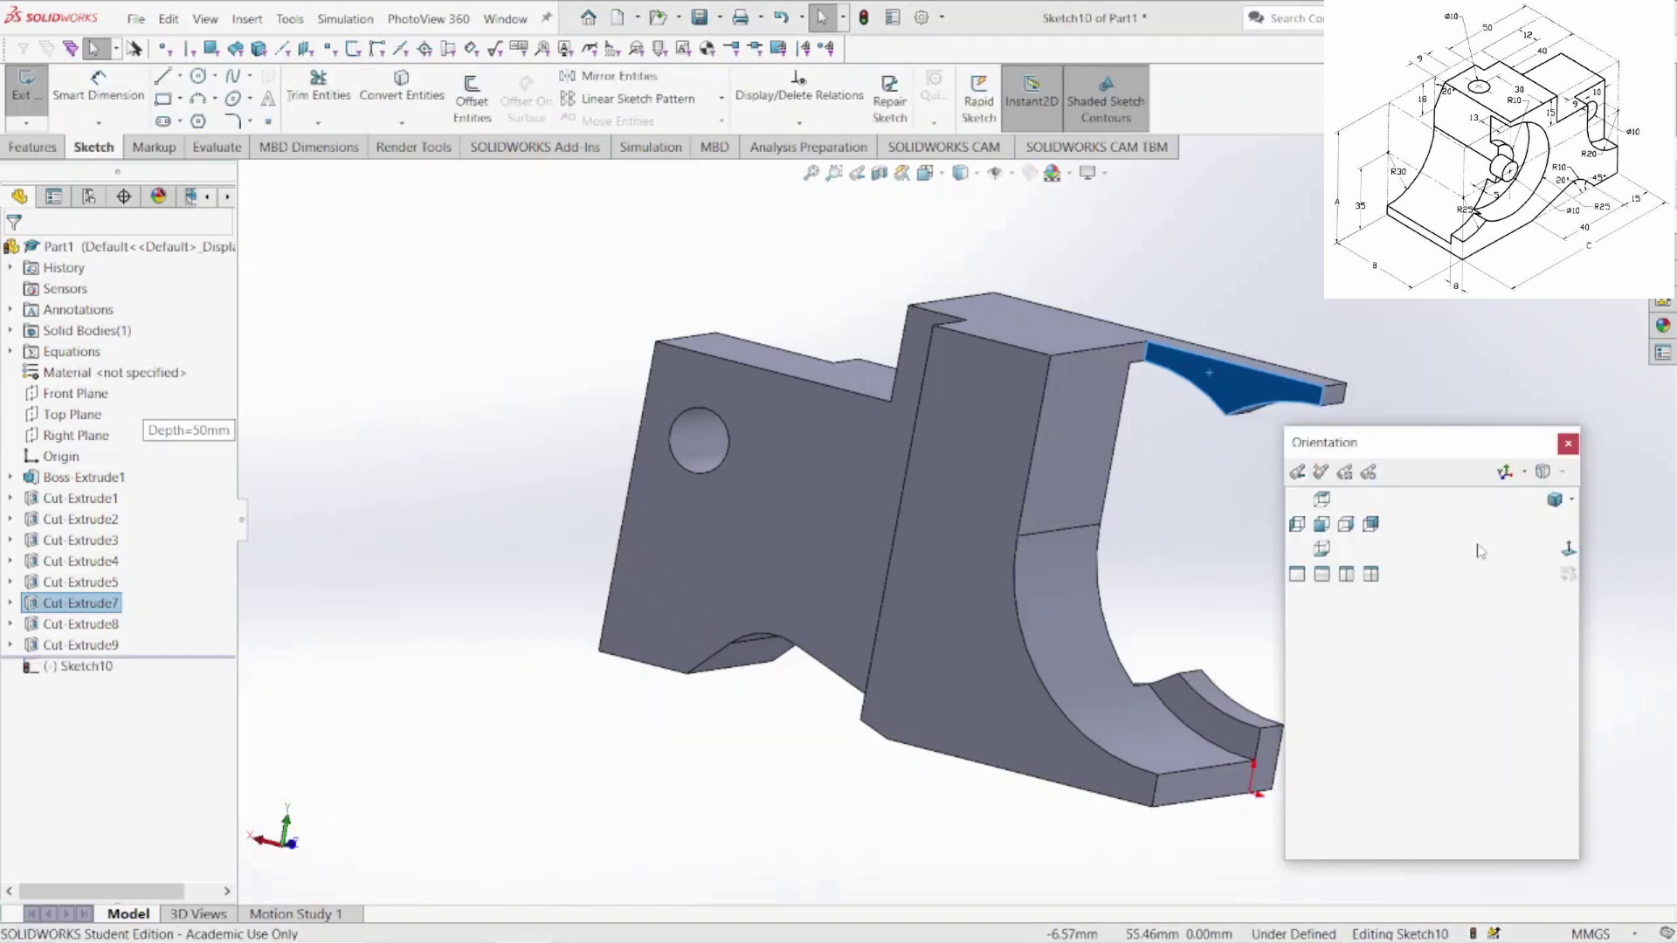
pyautogui.click(1568, 548)
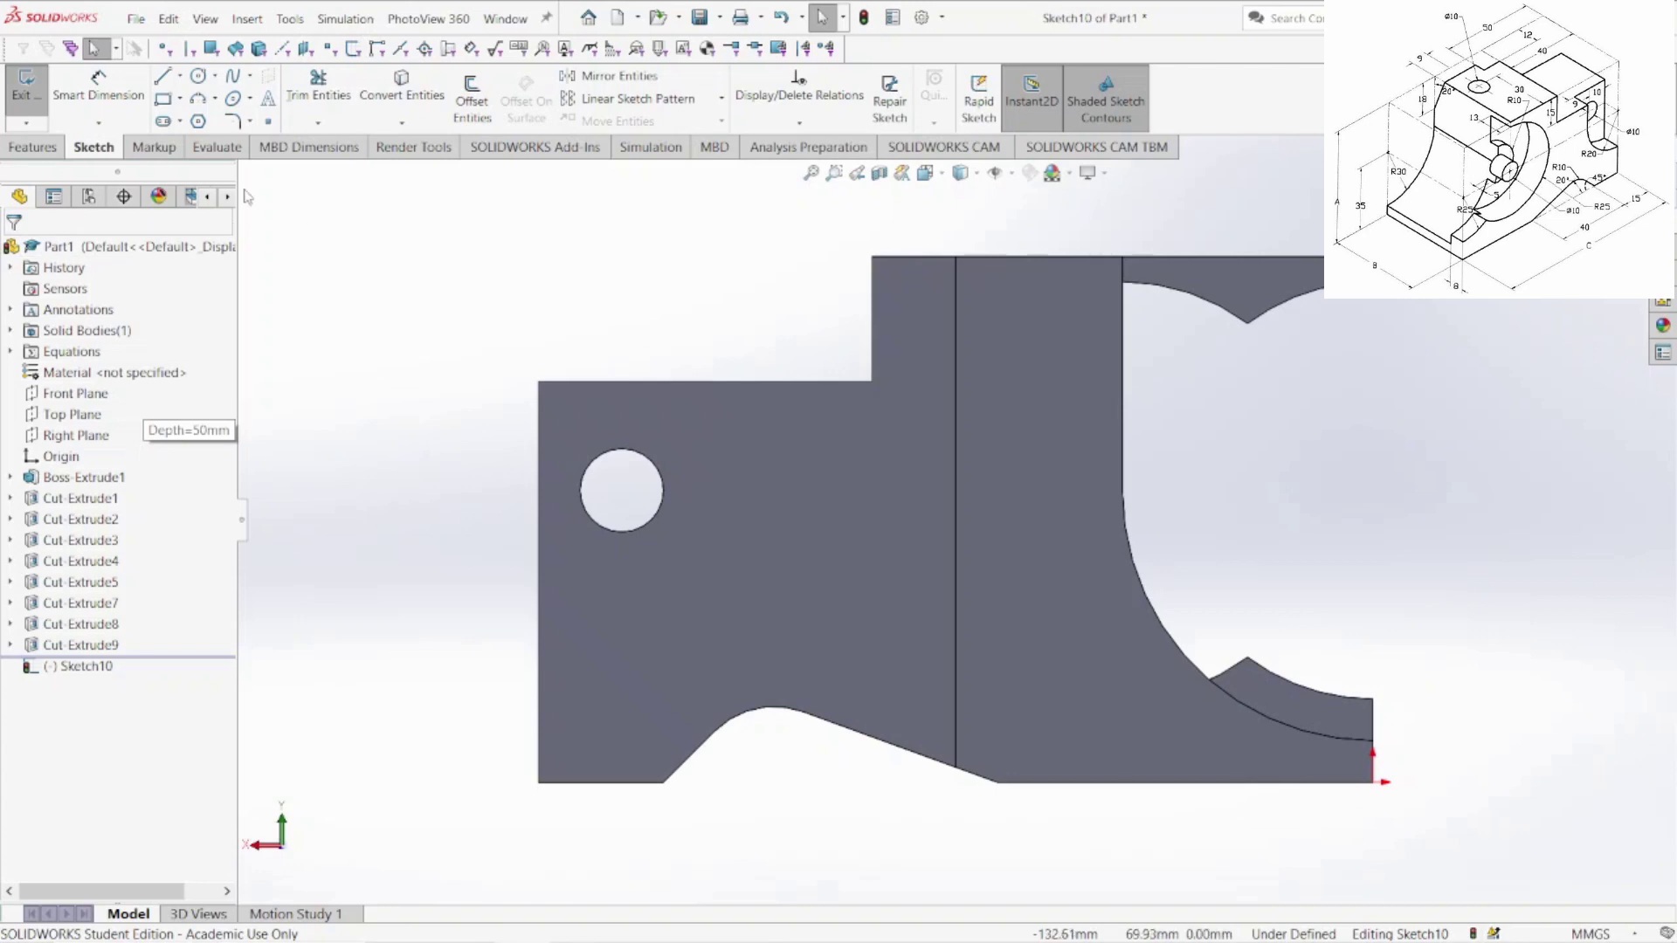
# - Draw a corner rectangle over the part's top-right corner and begin an extruded cut
pyautogui.click(165, 98)
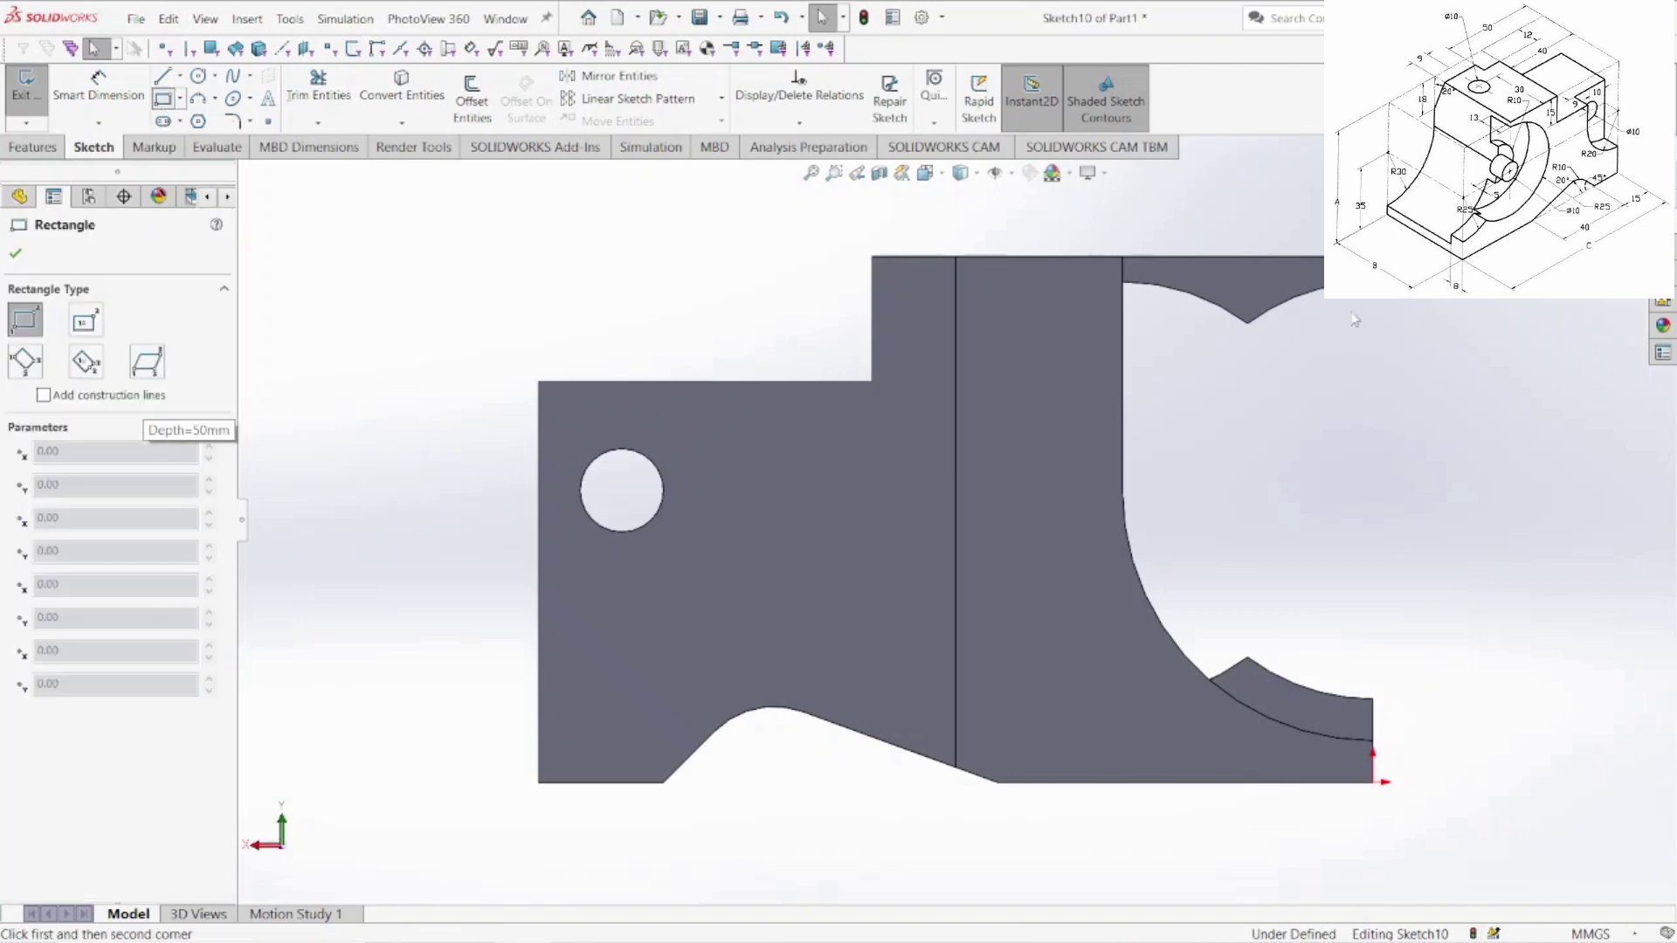
pyautogui.click(1123, 257)
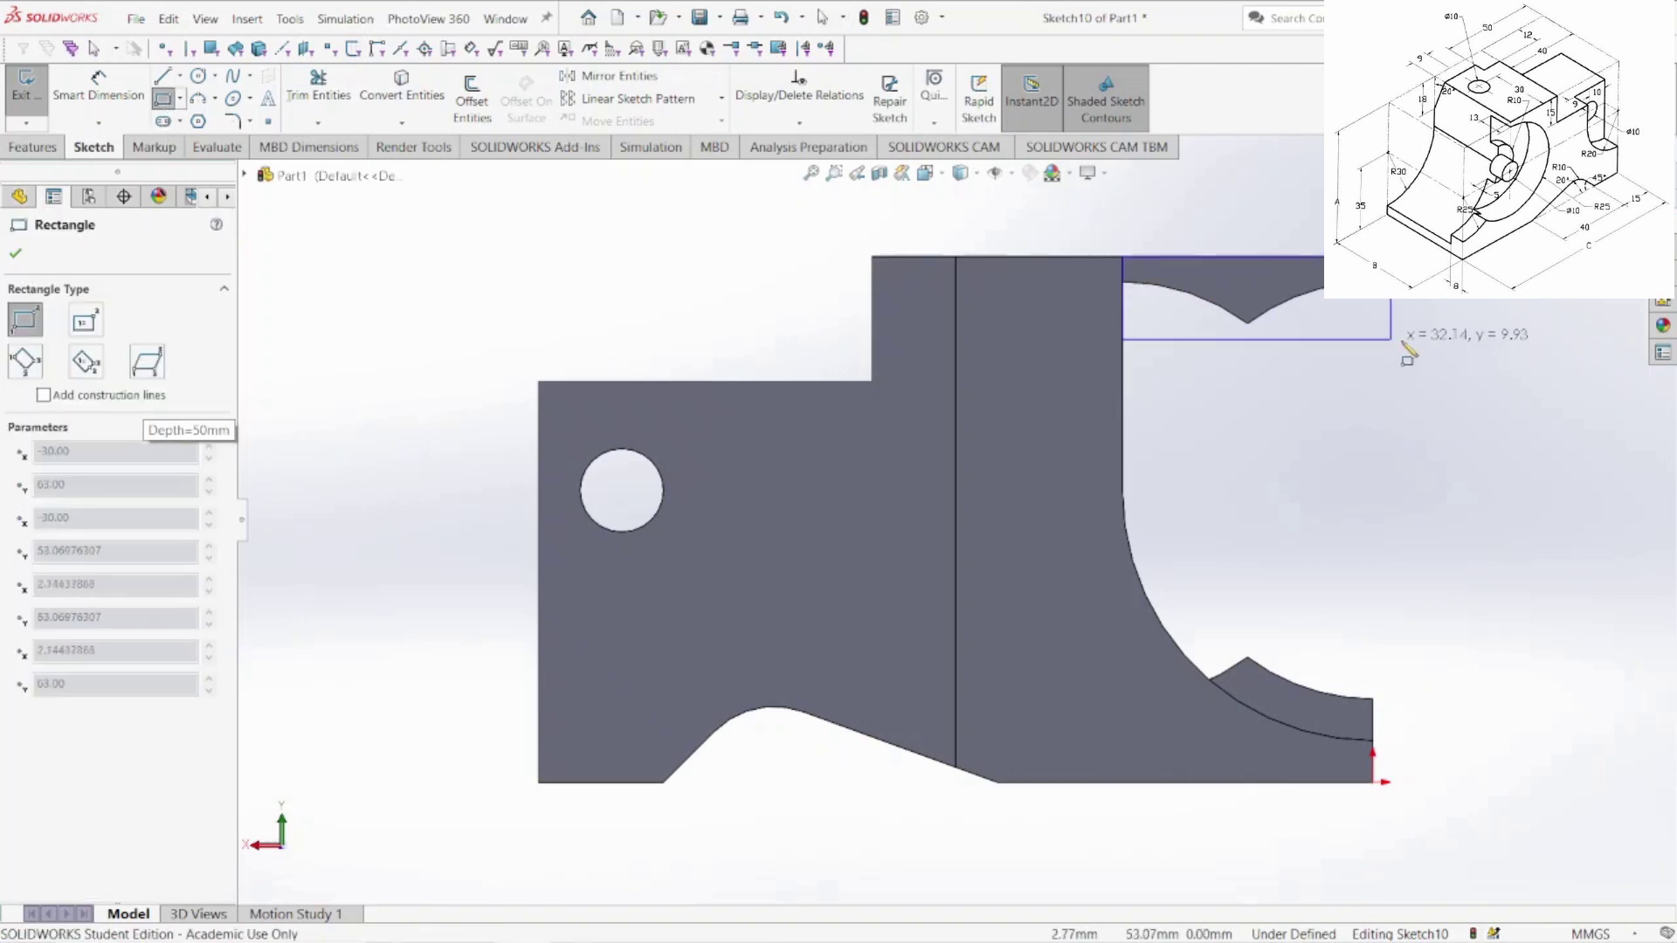
pyautogui.click(1441, 340)
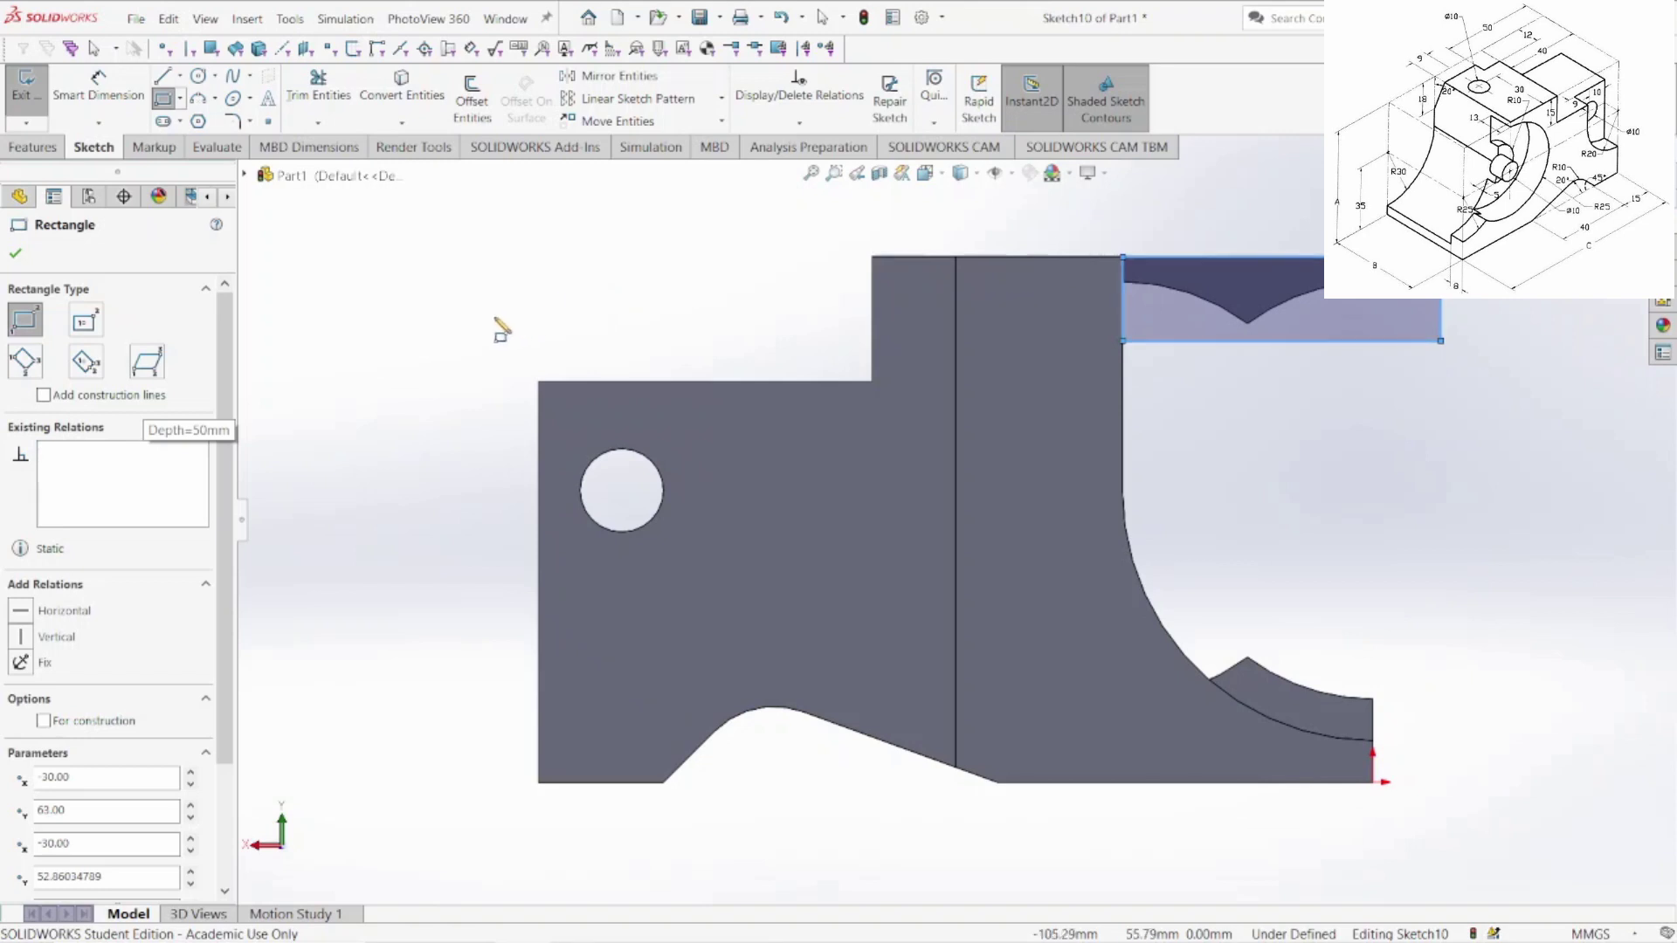
pyautogui.click(33, 146)
pyautogui.click(305, 114)
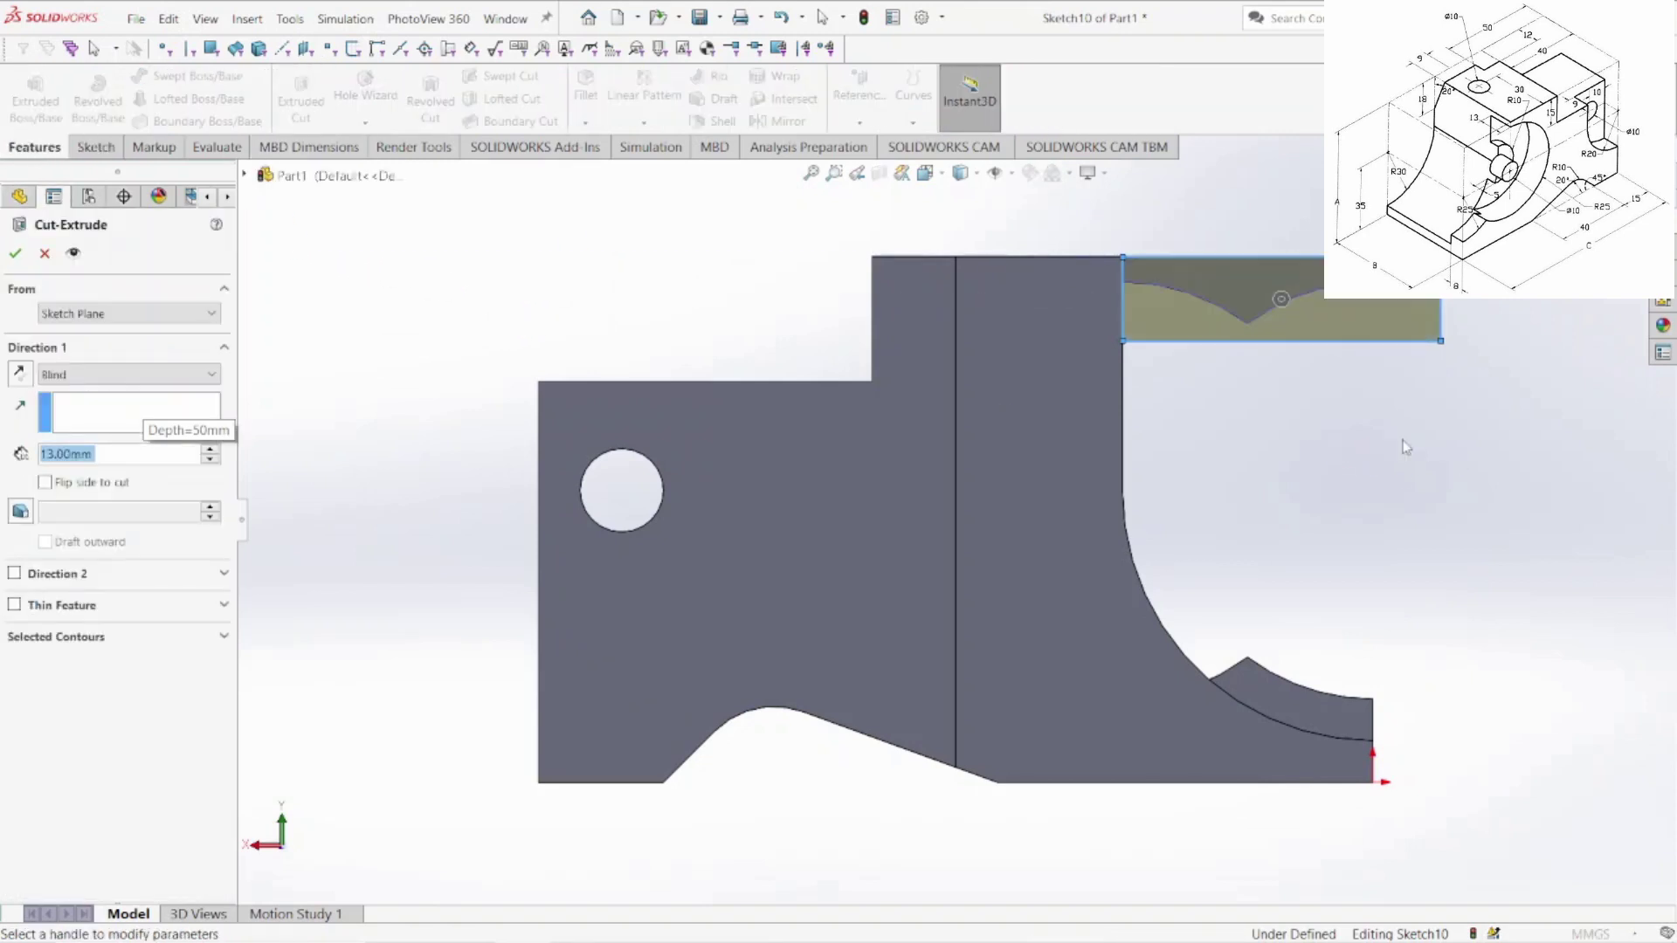
# - Cut the Sketch10 rectangle Through All to trim the top-right corner
pyautogui.click(133, 374)
pyautogui.click(115, 411)
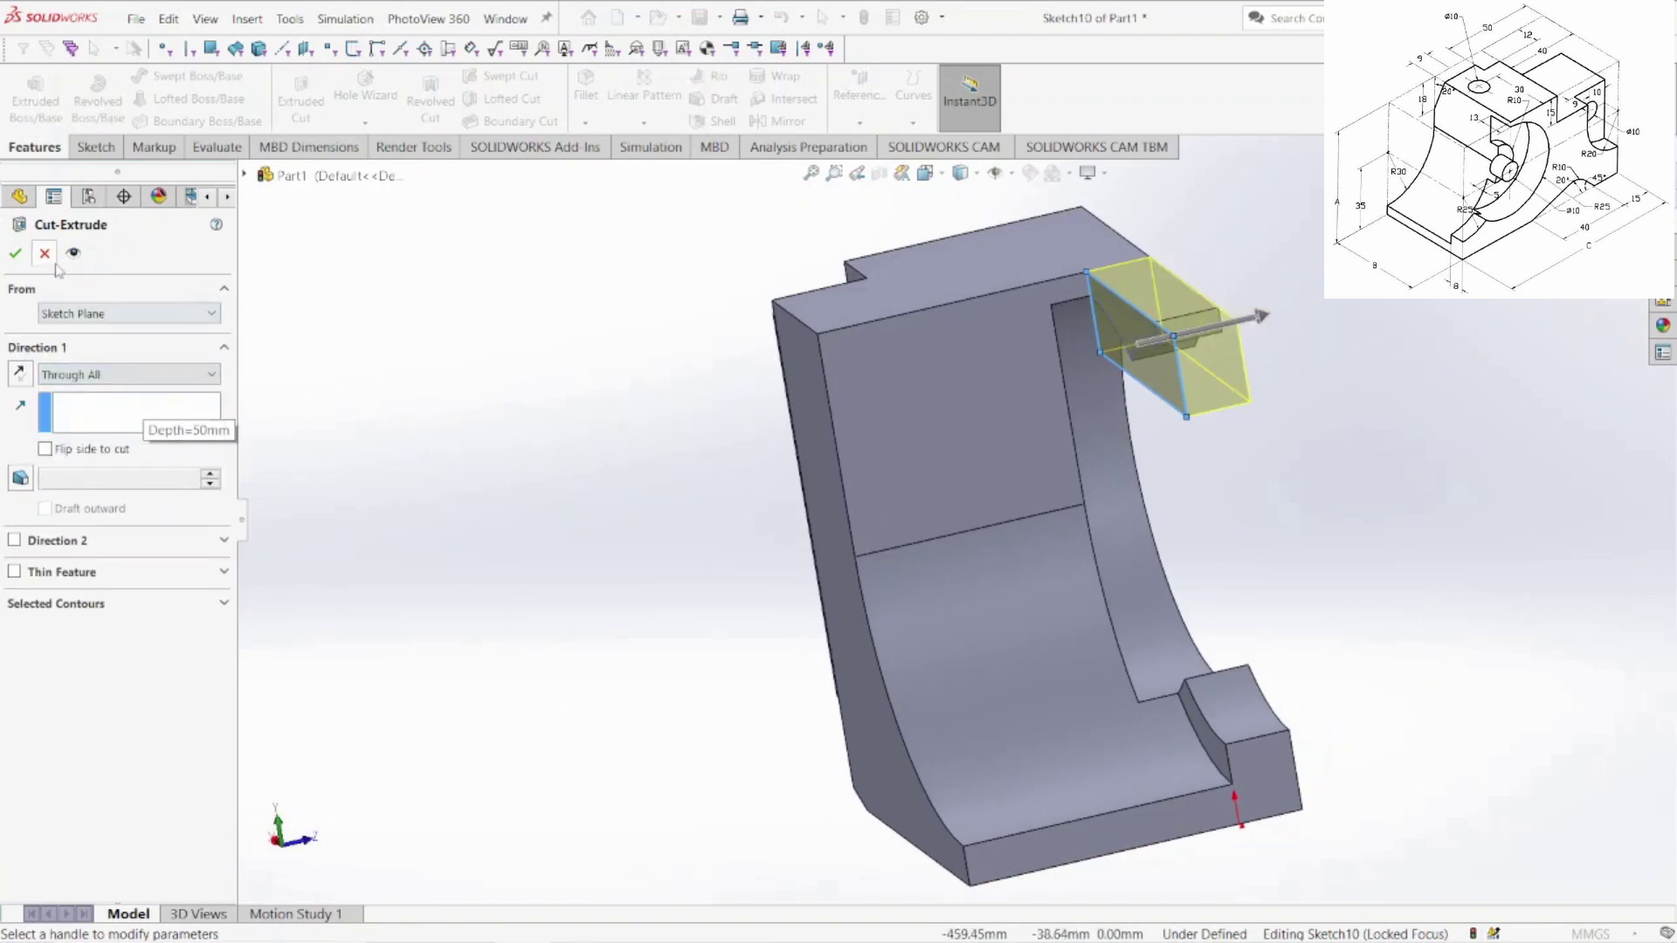
pyautogui.click(15, 254)
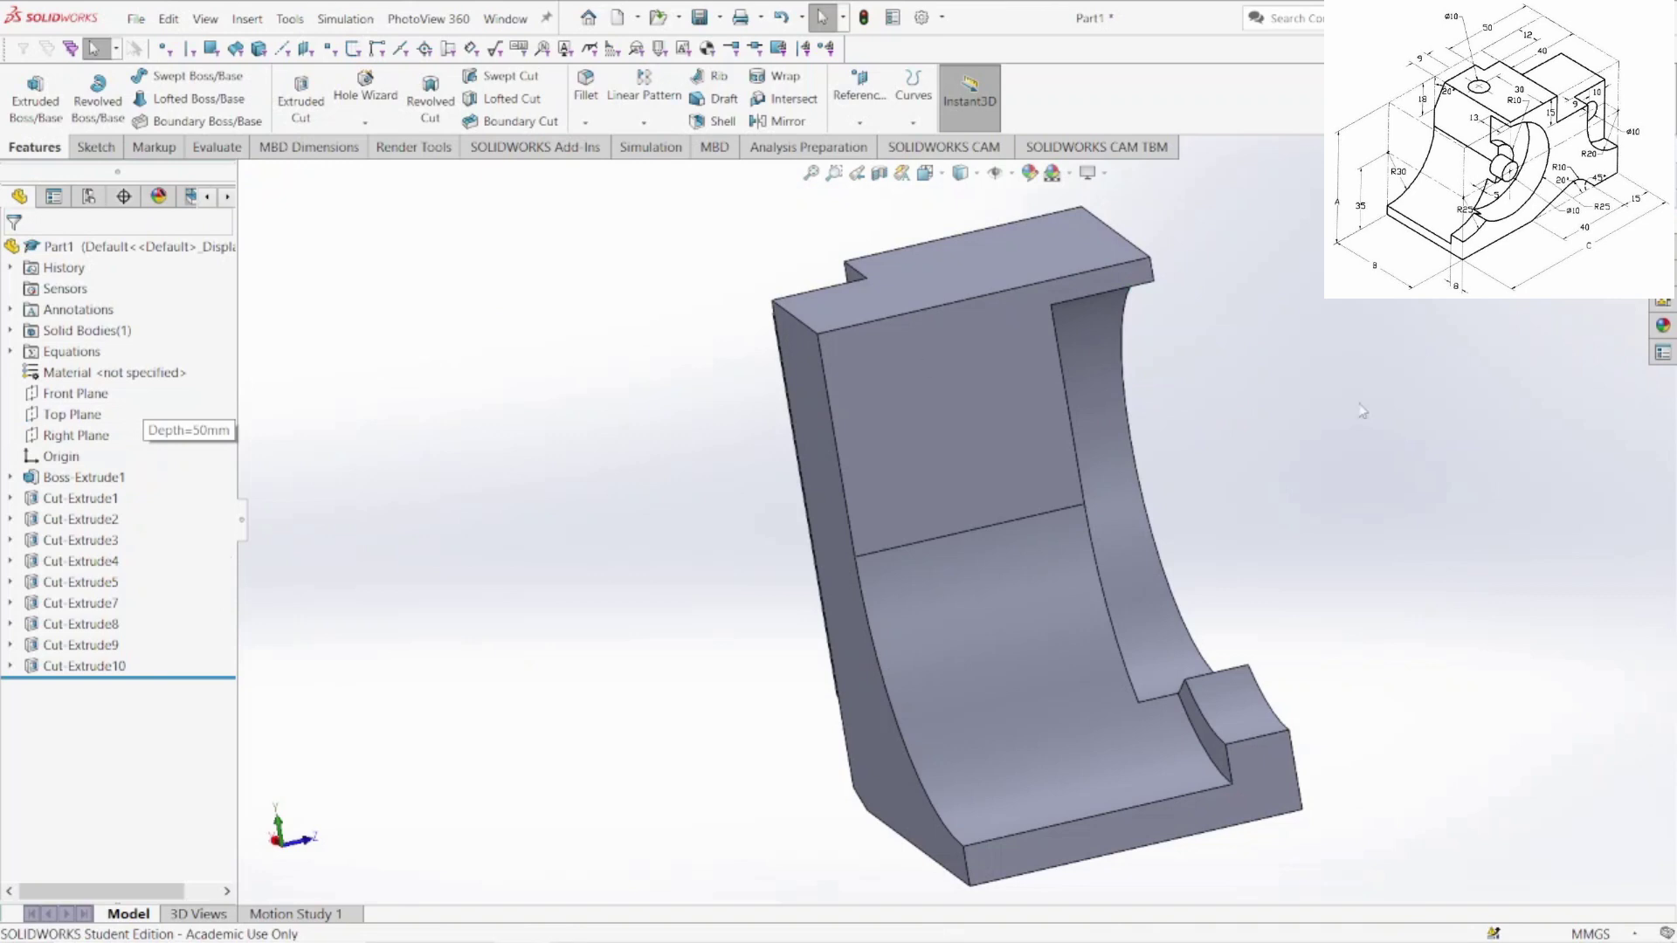
pyautogui.moveTo(1312, 487); pyautogui.dragTo(975, 495, button='middle')
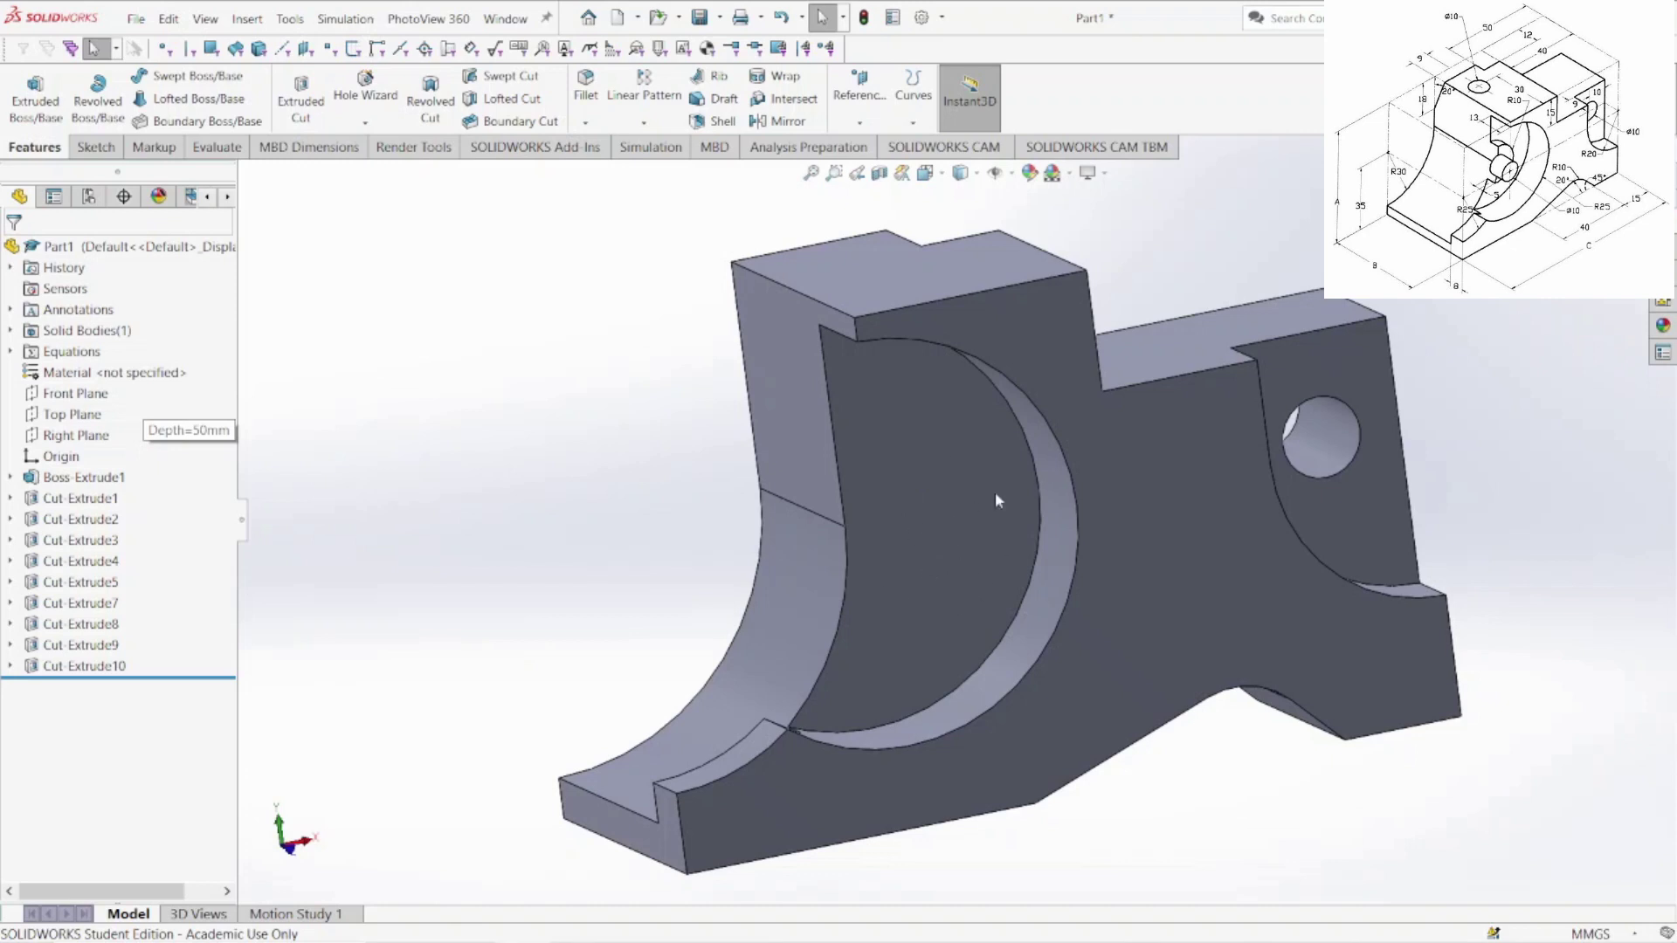
# - Start a new sketch on the Ø50 recess floor, viewed Normal To, with the Circle tool active
pyautogui.rightClick(926, 512)
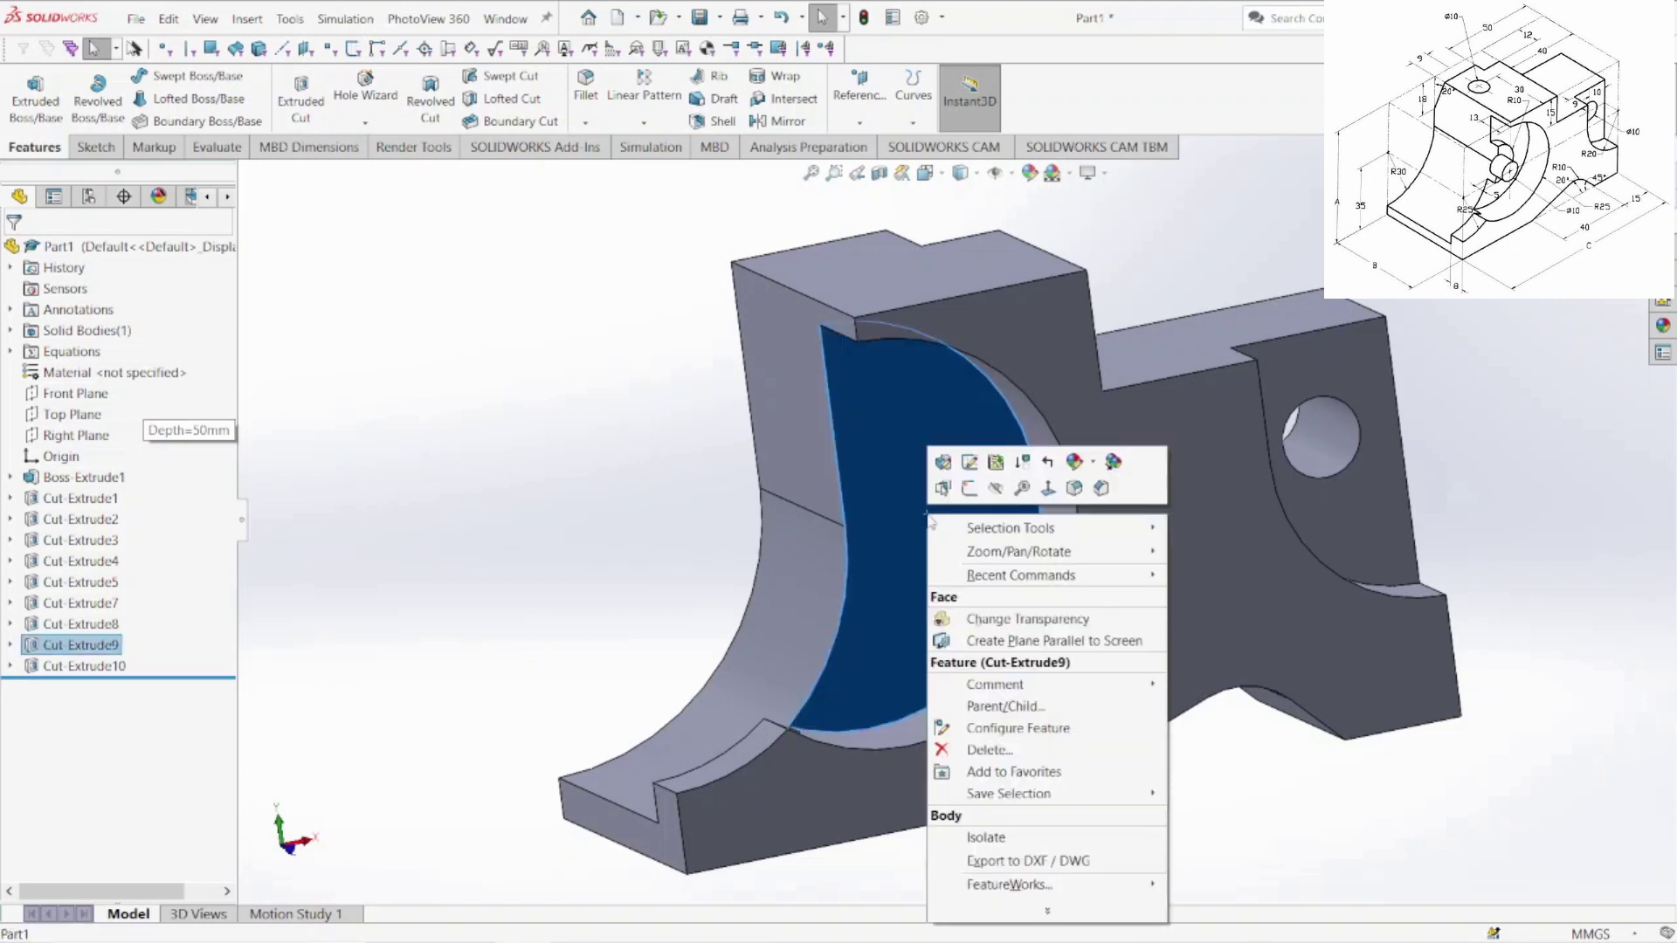
pyautogui.click(972, 490)
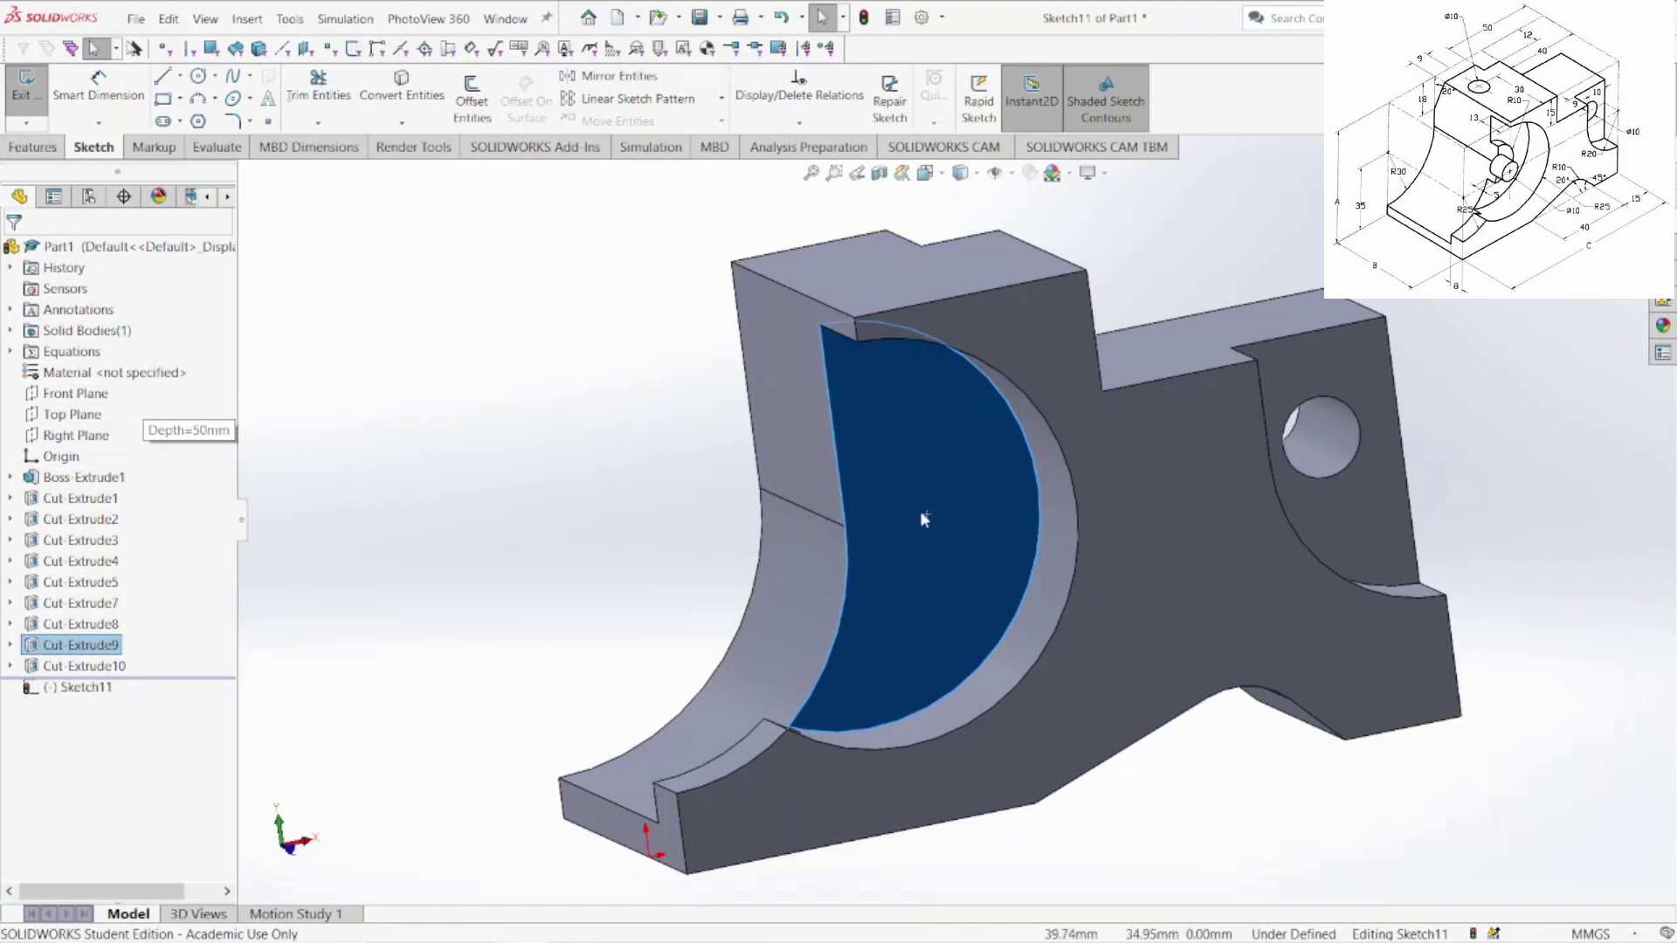
pyautogui.press('space')
pyautogui.click(1211, 623)
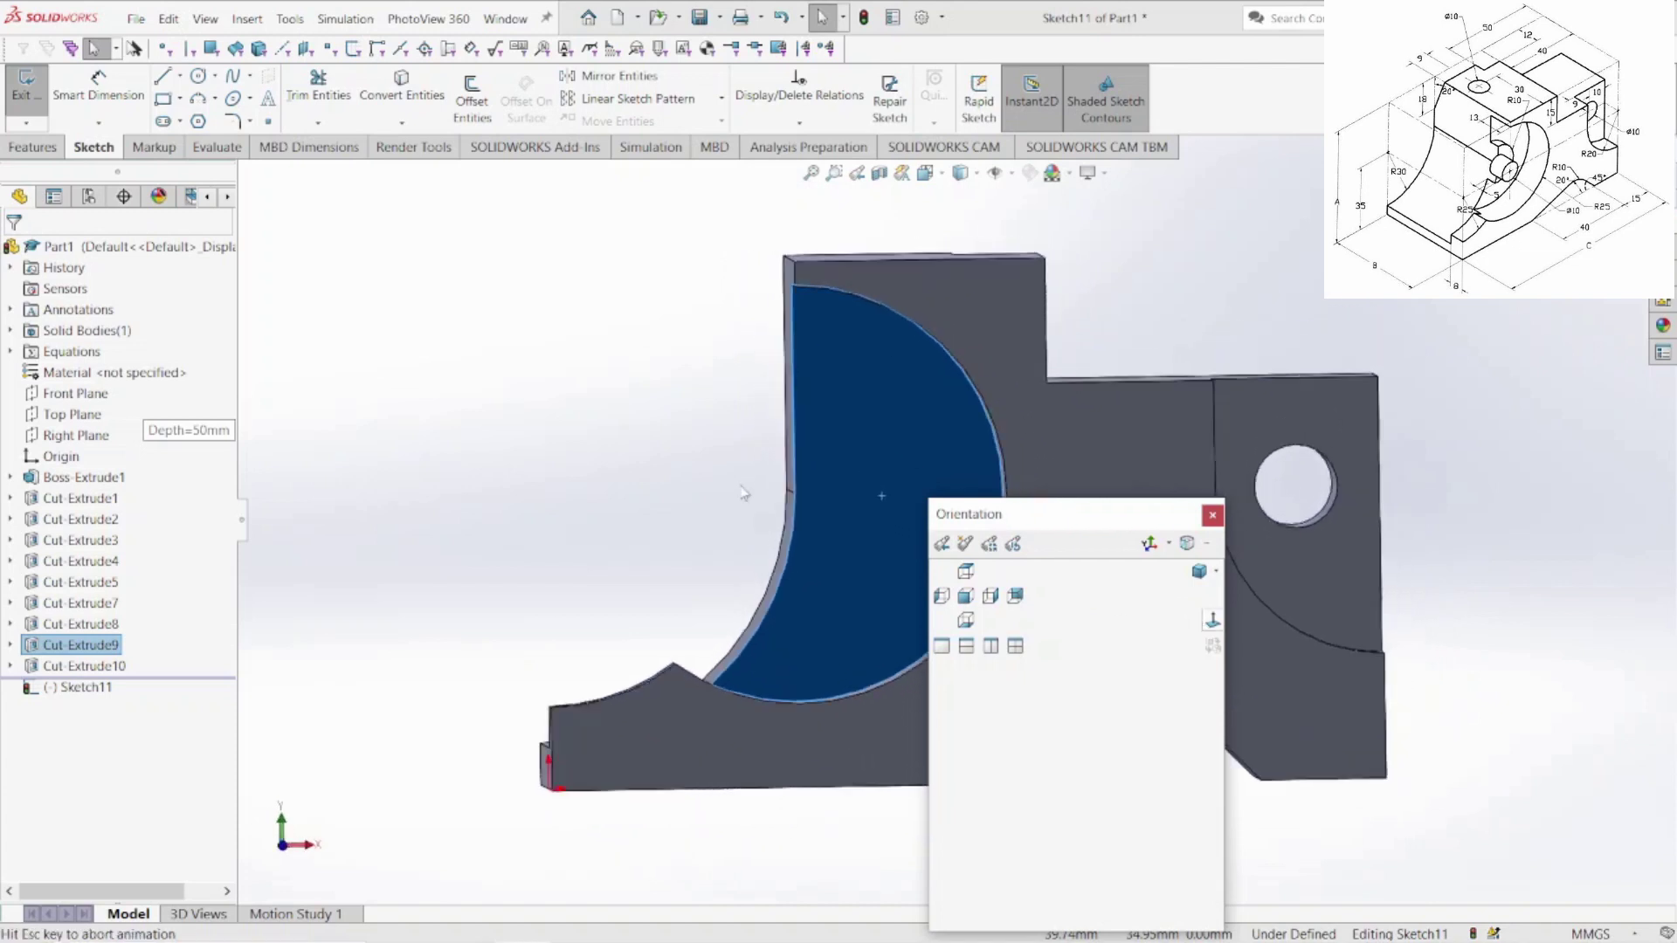
pyautogui.click(198, 76)
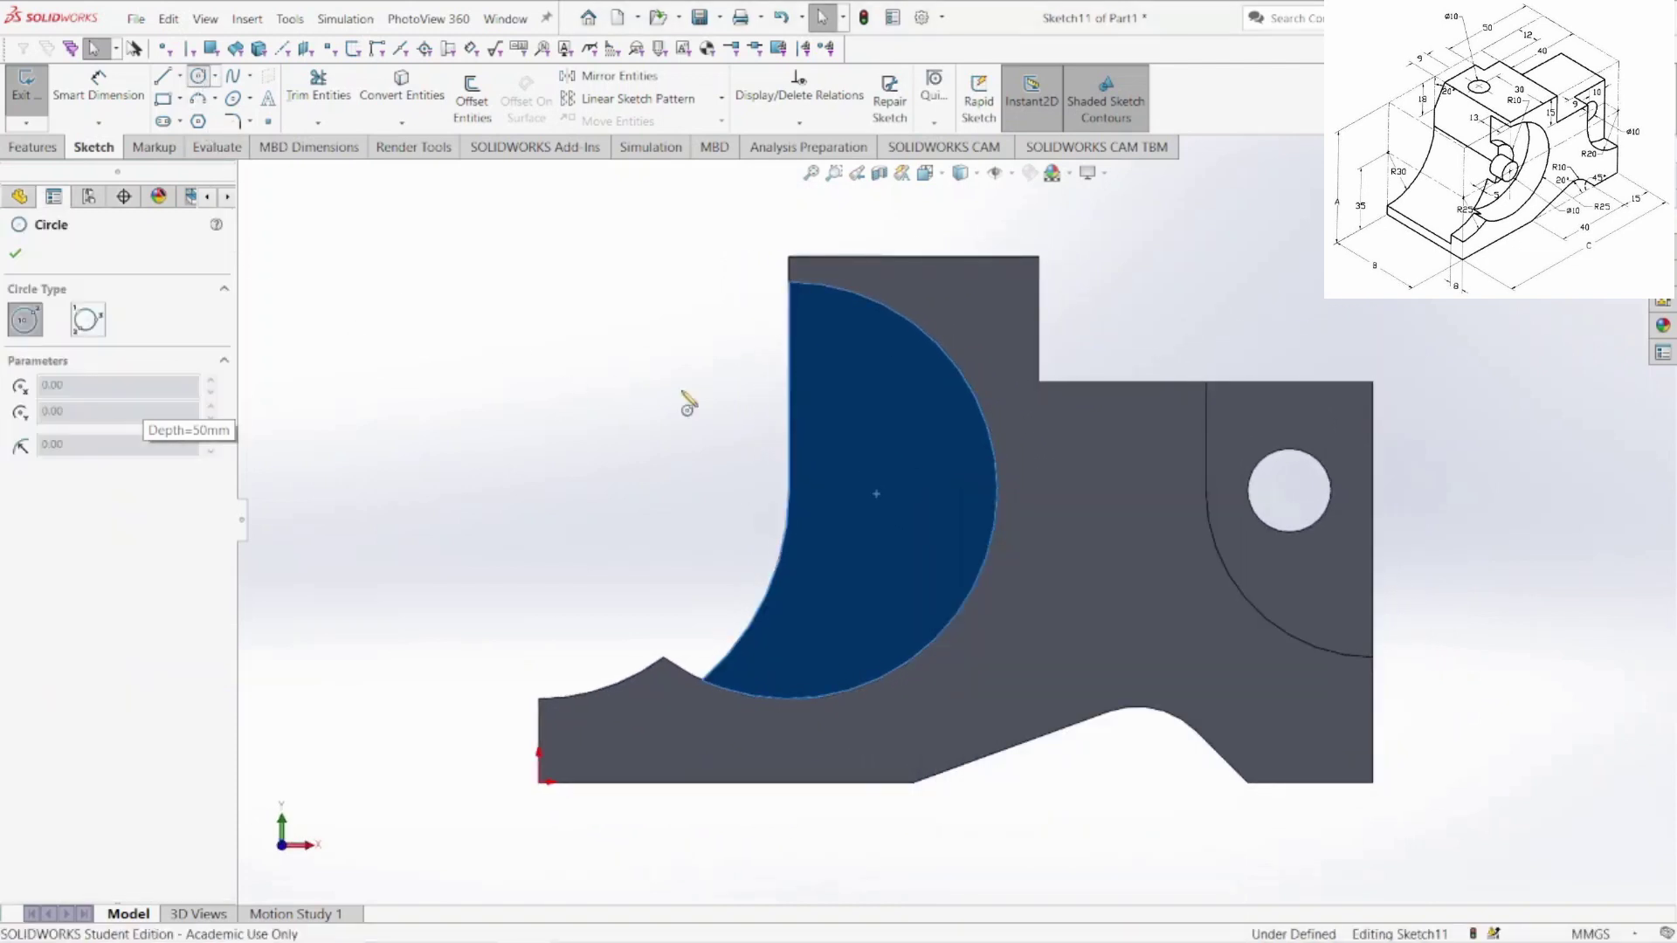
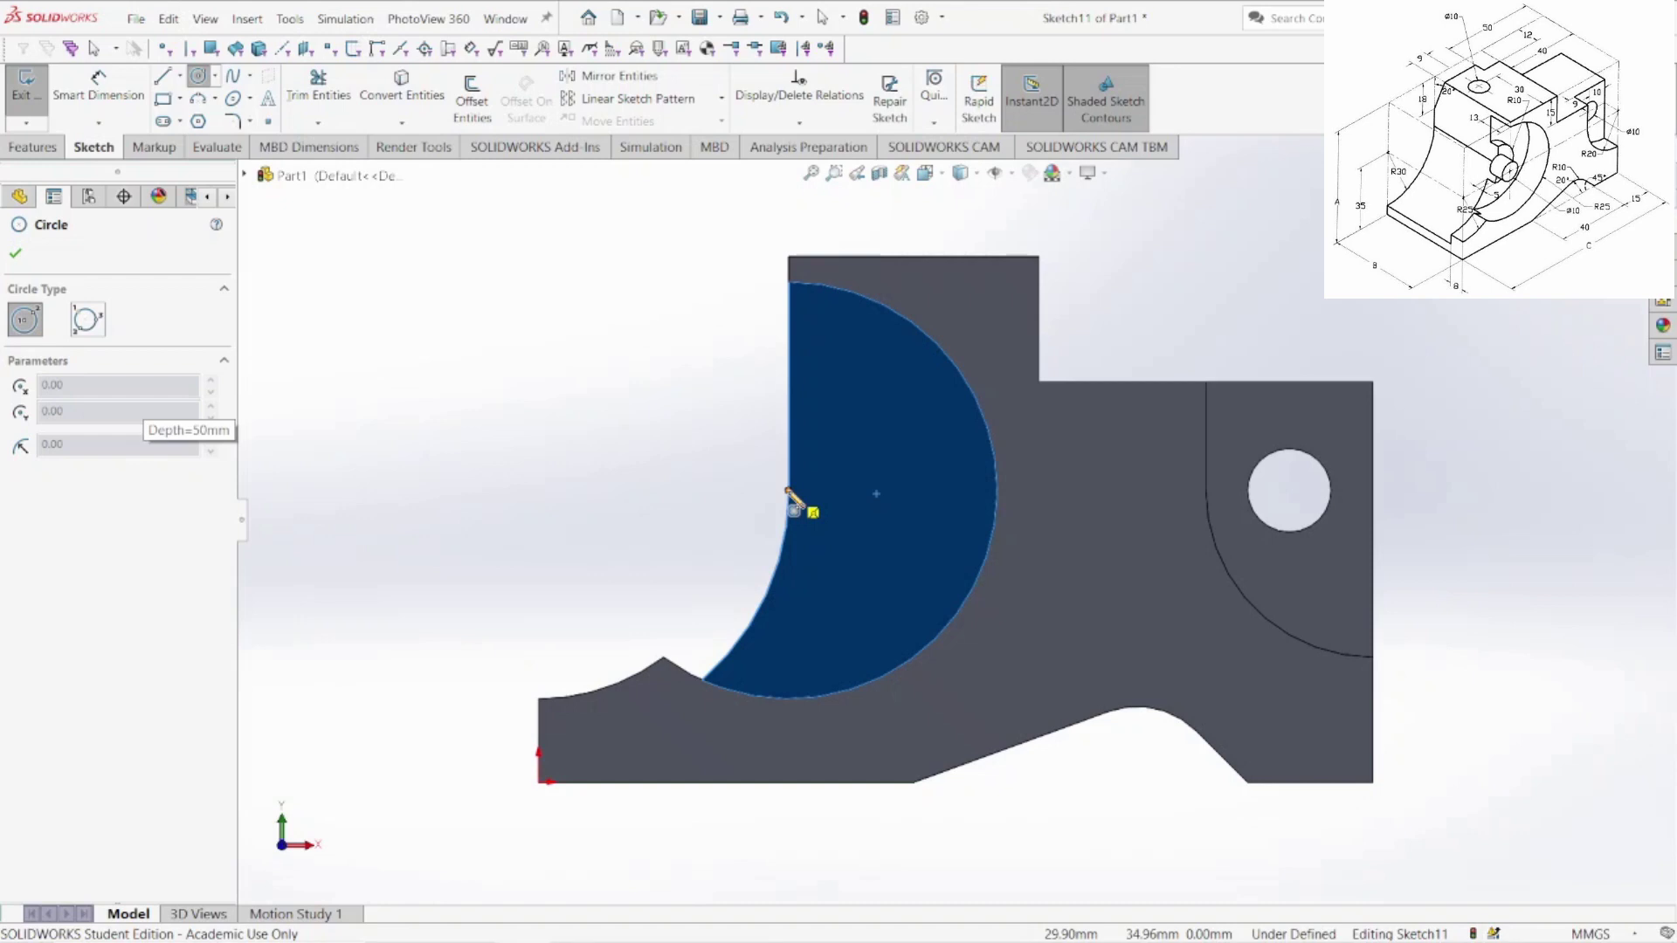
# - Draw a circle centred on the edge where the arc cut meets the upright face
pyautogui.click(787, 492)
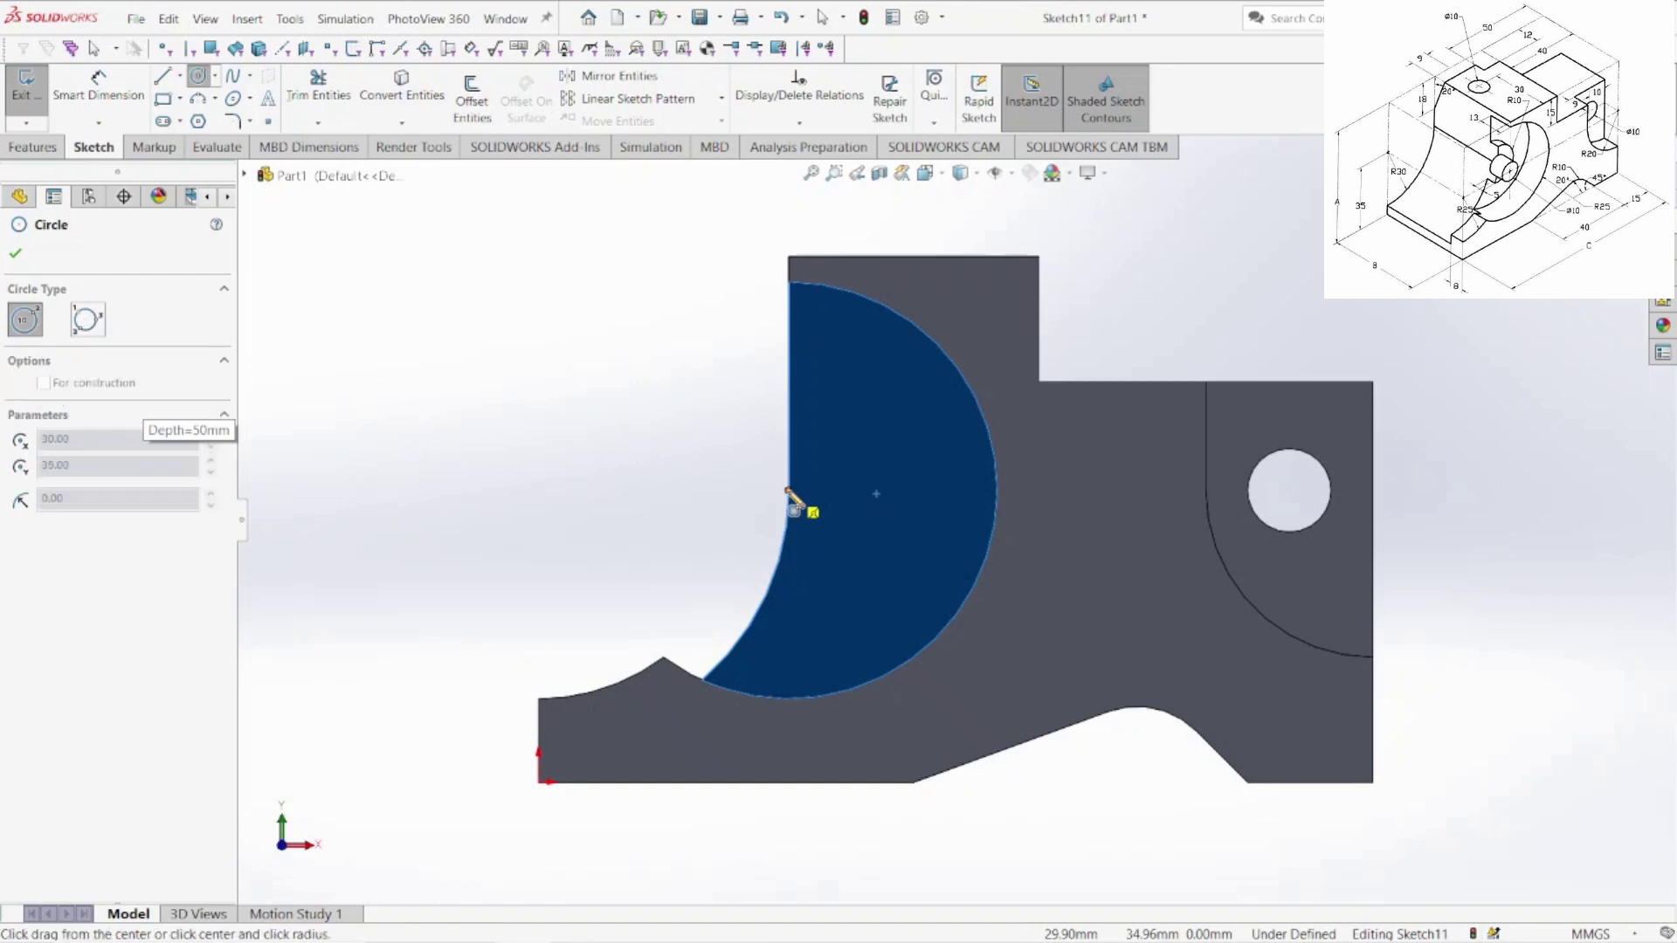
pyautogui.click(855, 529)
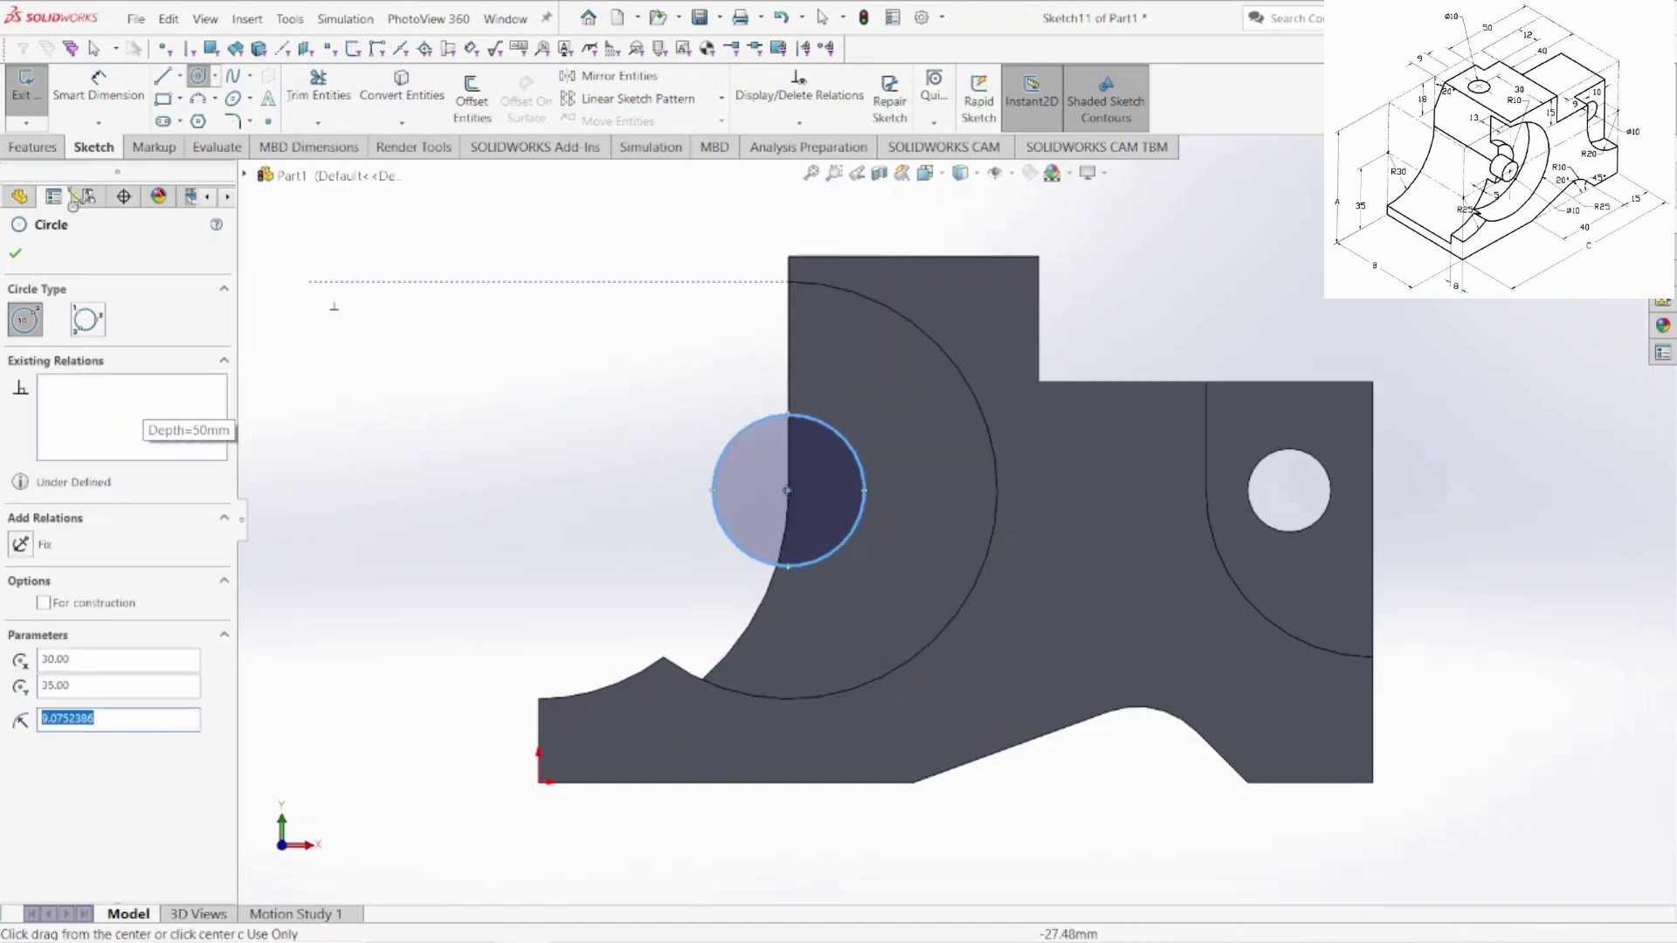
pyautogui.click(35, 147)
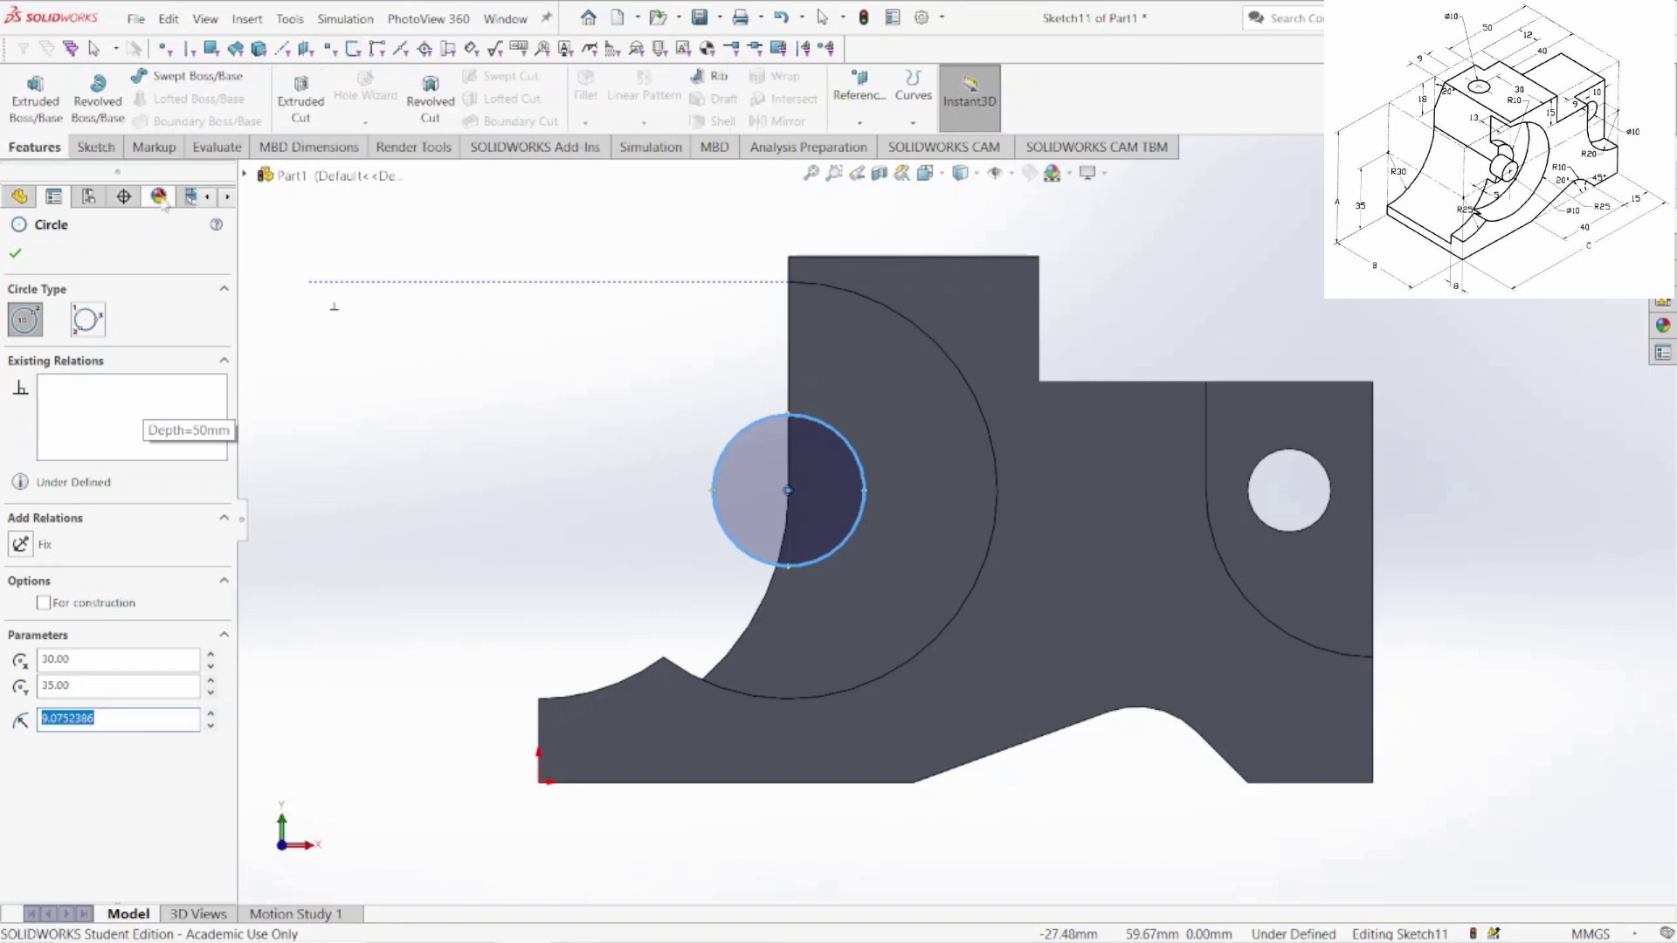
pyautogui.press('Escape')
pyautogui.click(94, 147)
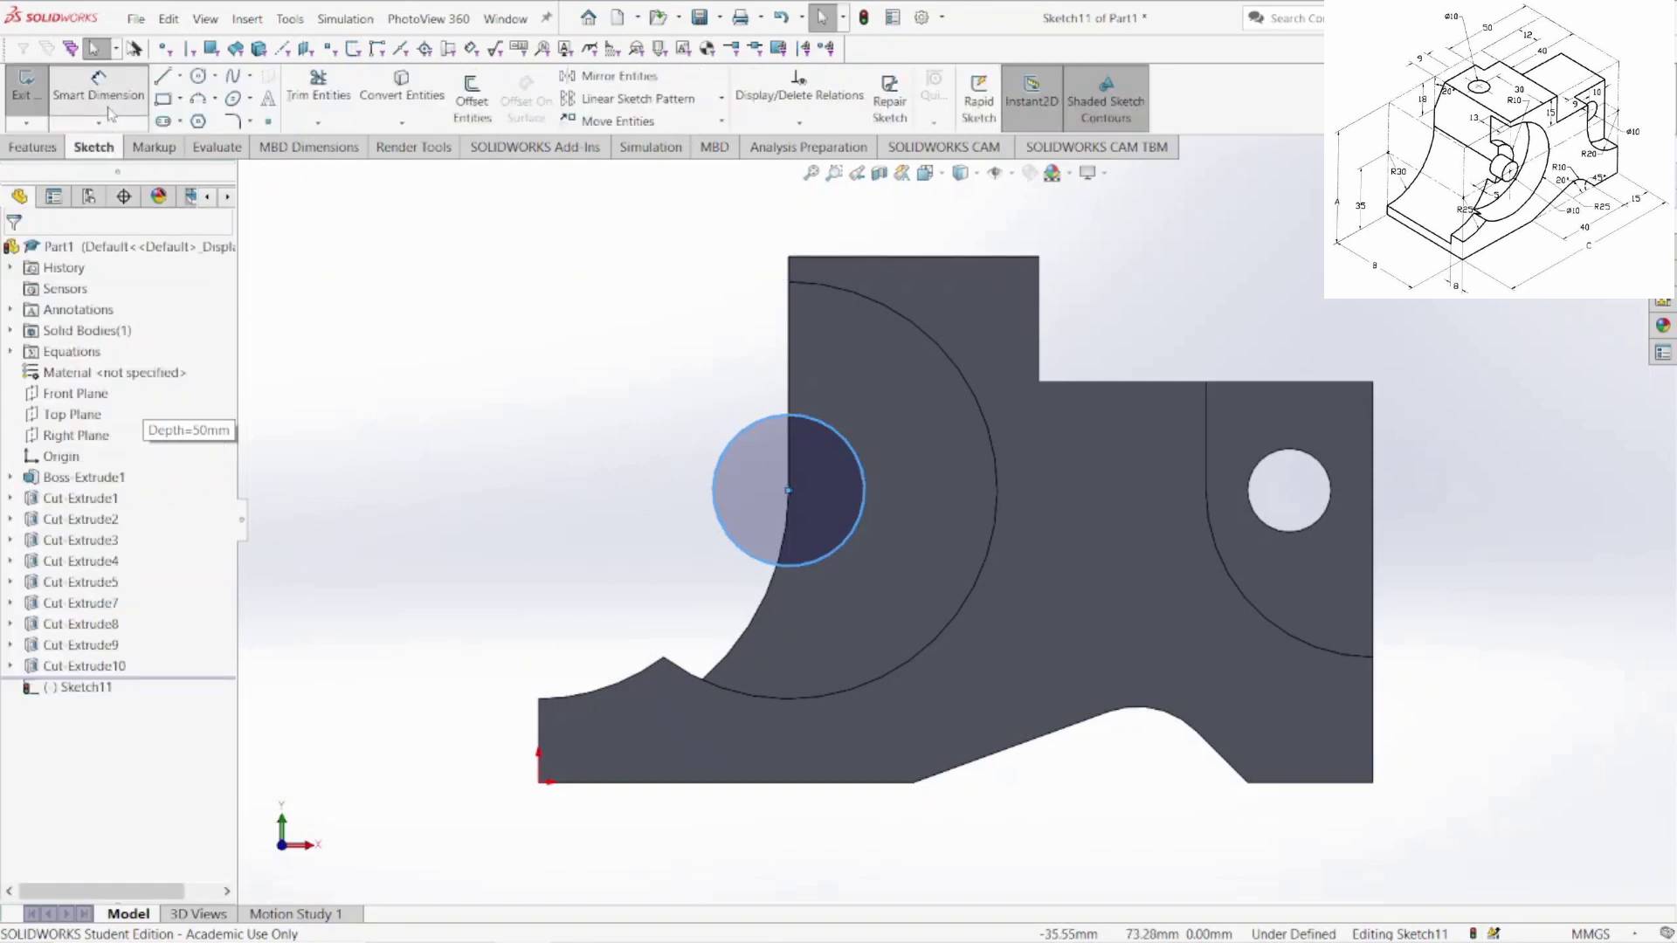
# - Dimension the circle's diameter to 20 mm
pyautogui.click(109, 111)
pyautogui.click(740, 440)
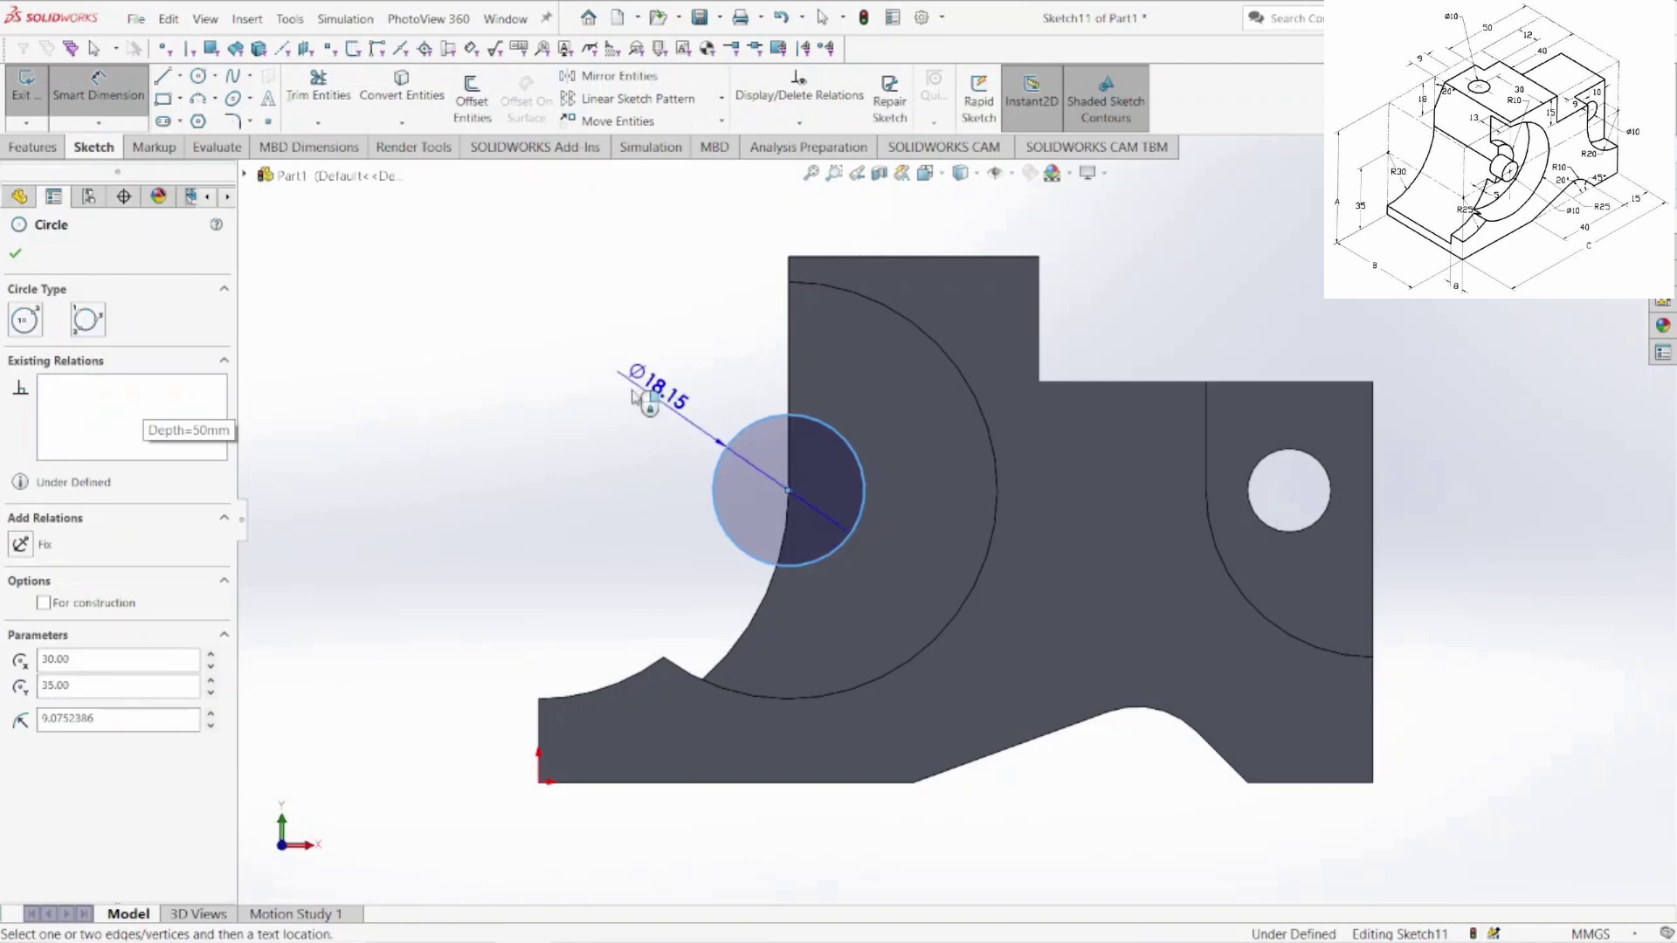
pyautogui.click(618, 367)
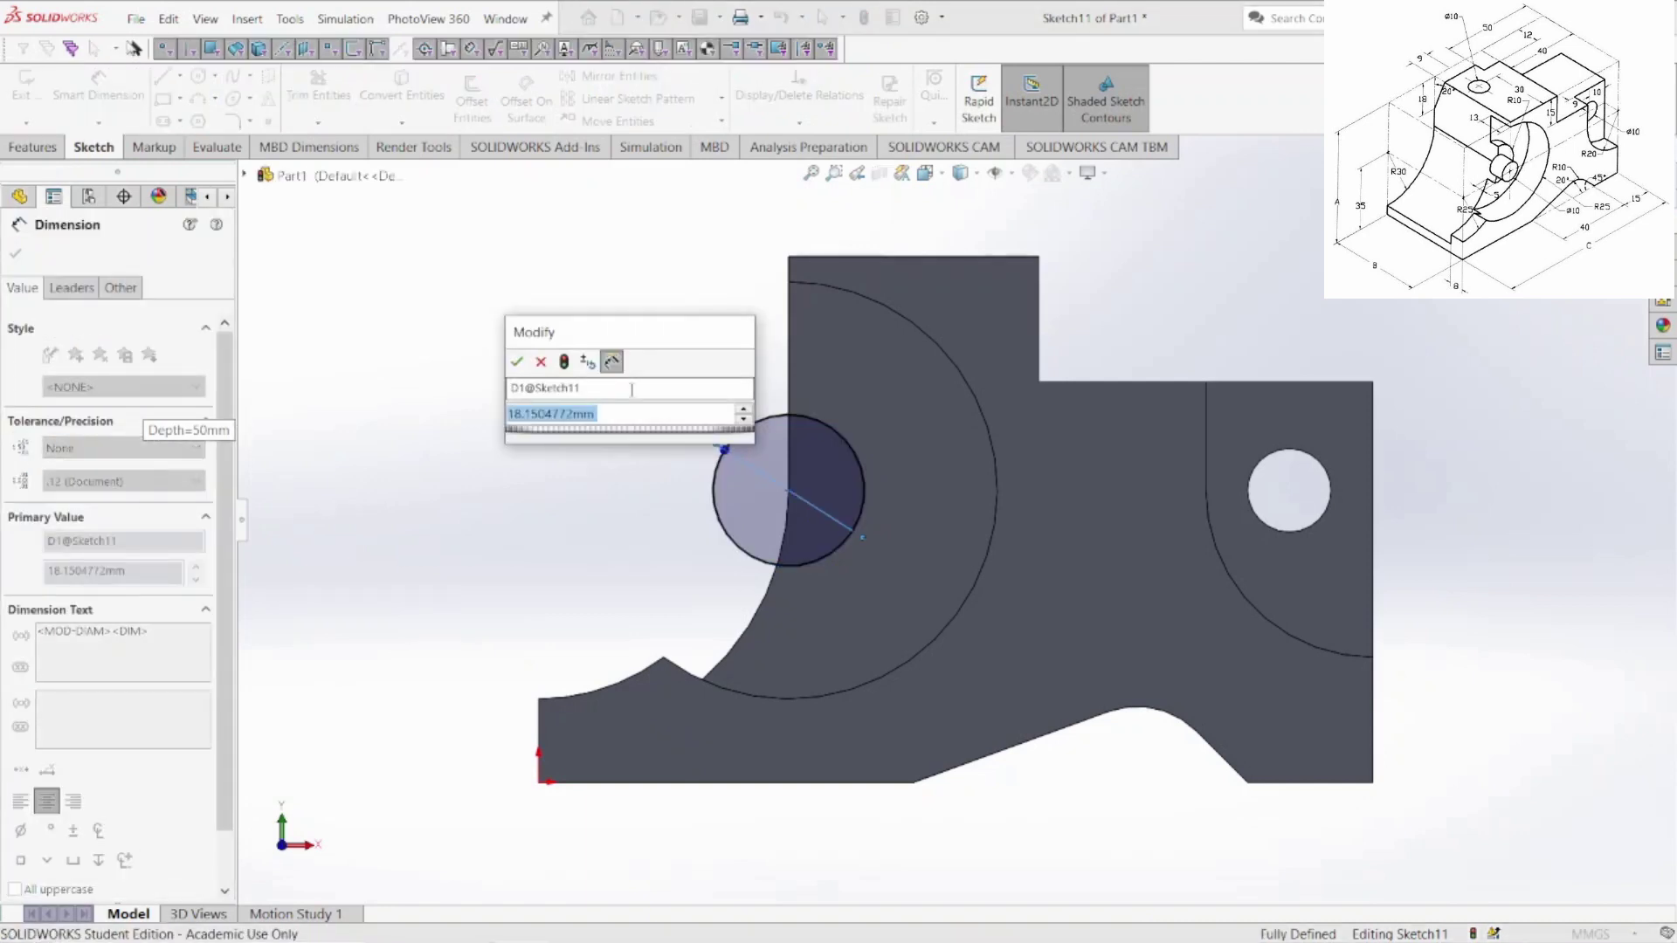
pyautogui.write('20')
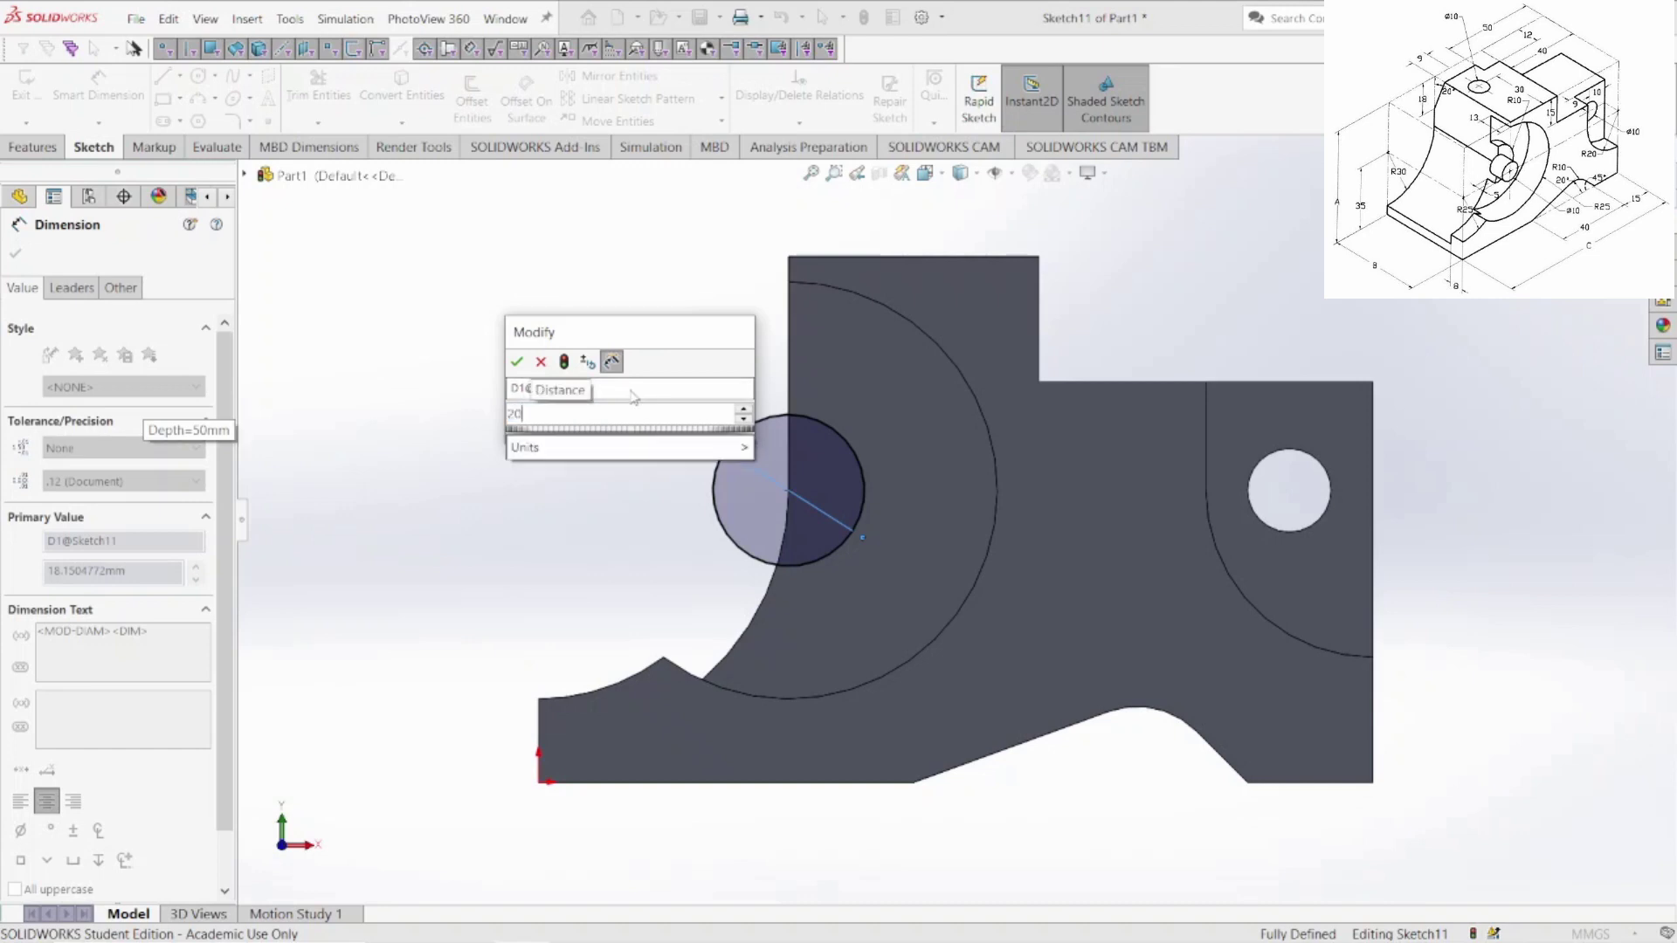
pyautogui.press('Return')
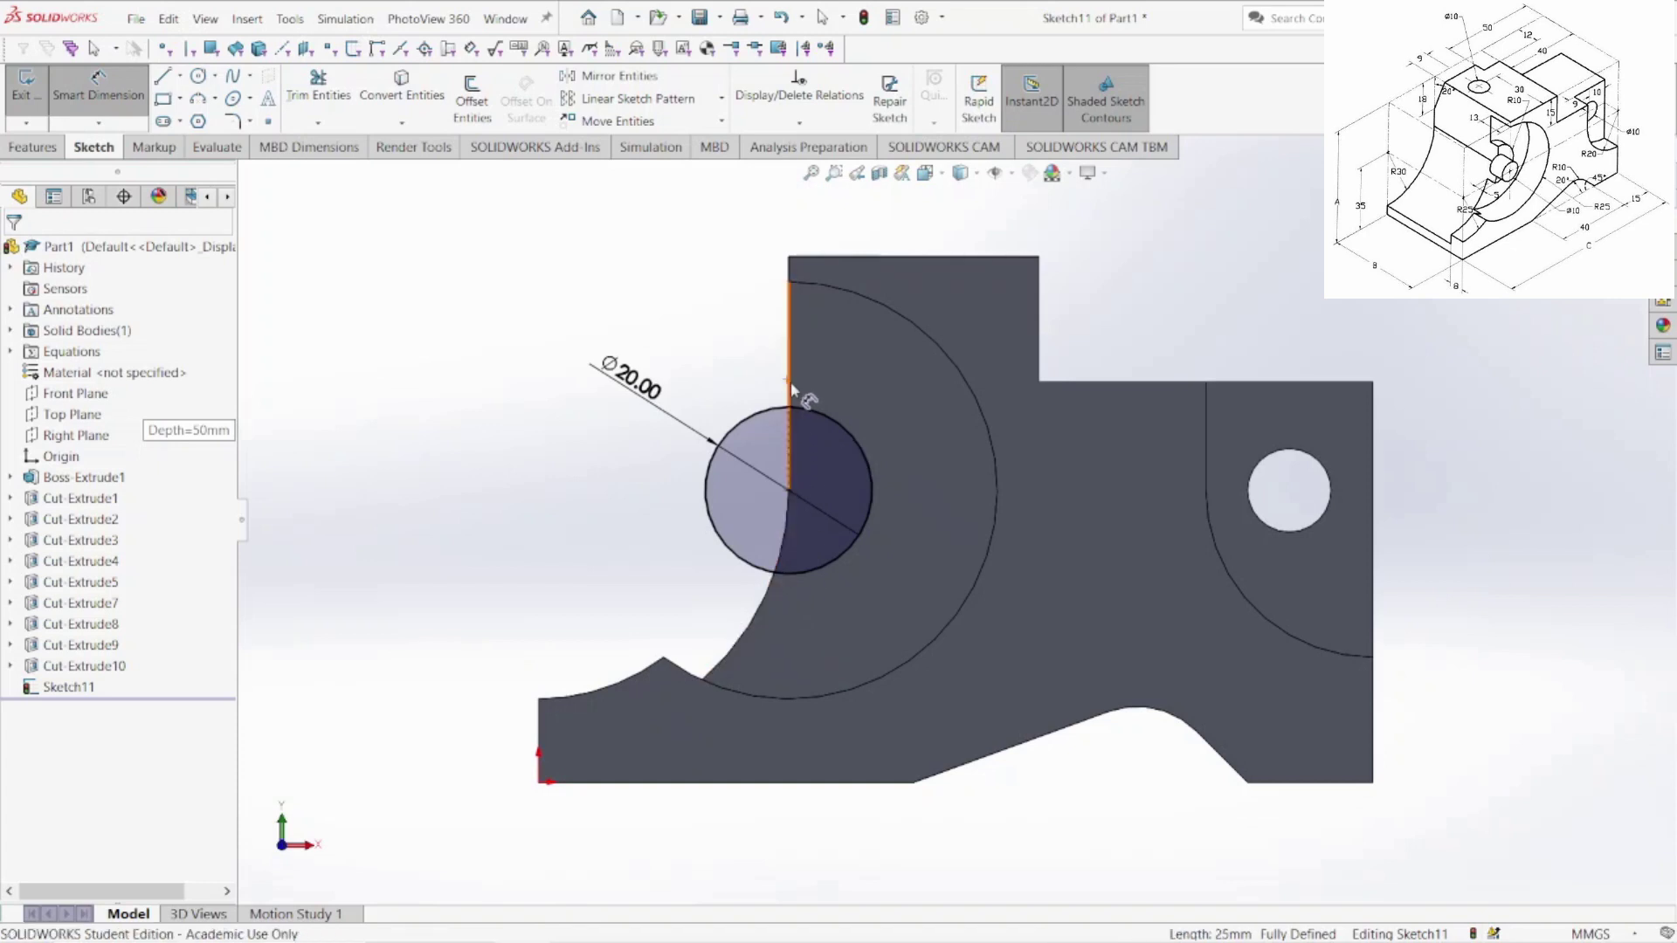
# - Convert the vertical and large arc edges into the sketch, then trim off the circle's left arc
pyautogui.press('Escape')
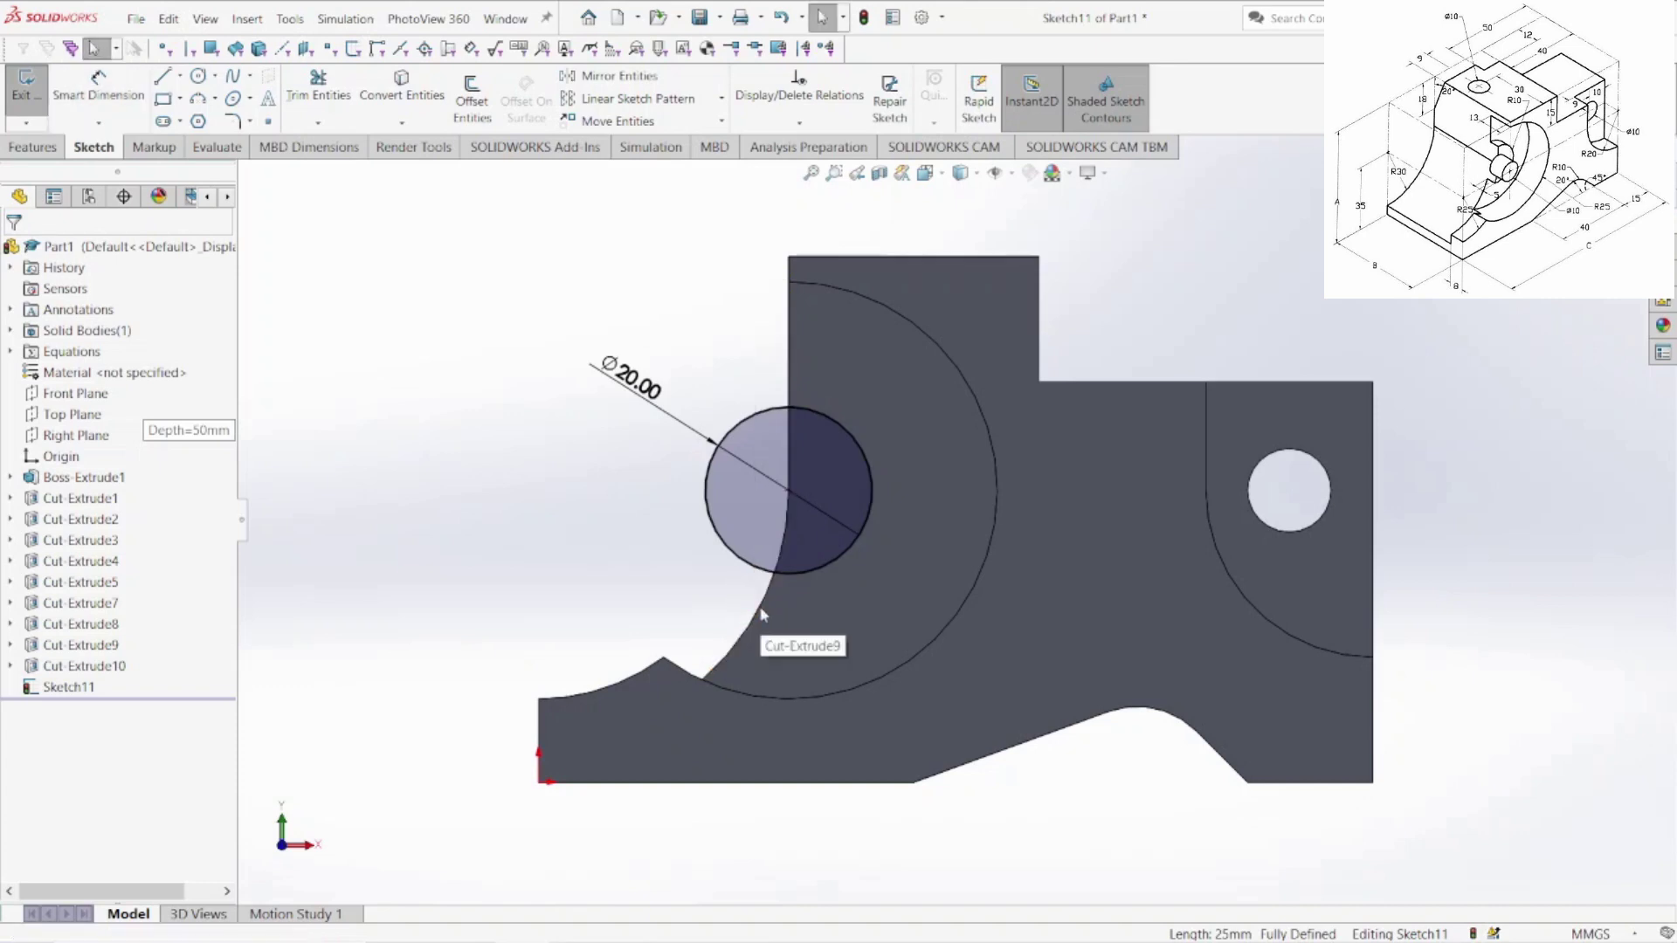
pyautogui.click(389, 86)
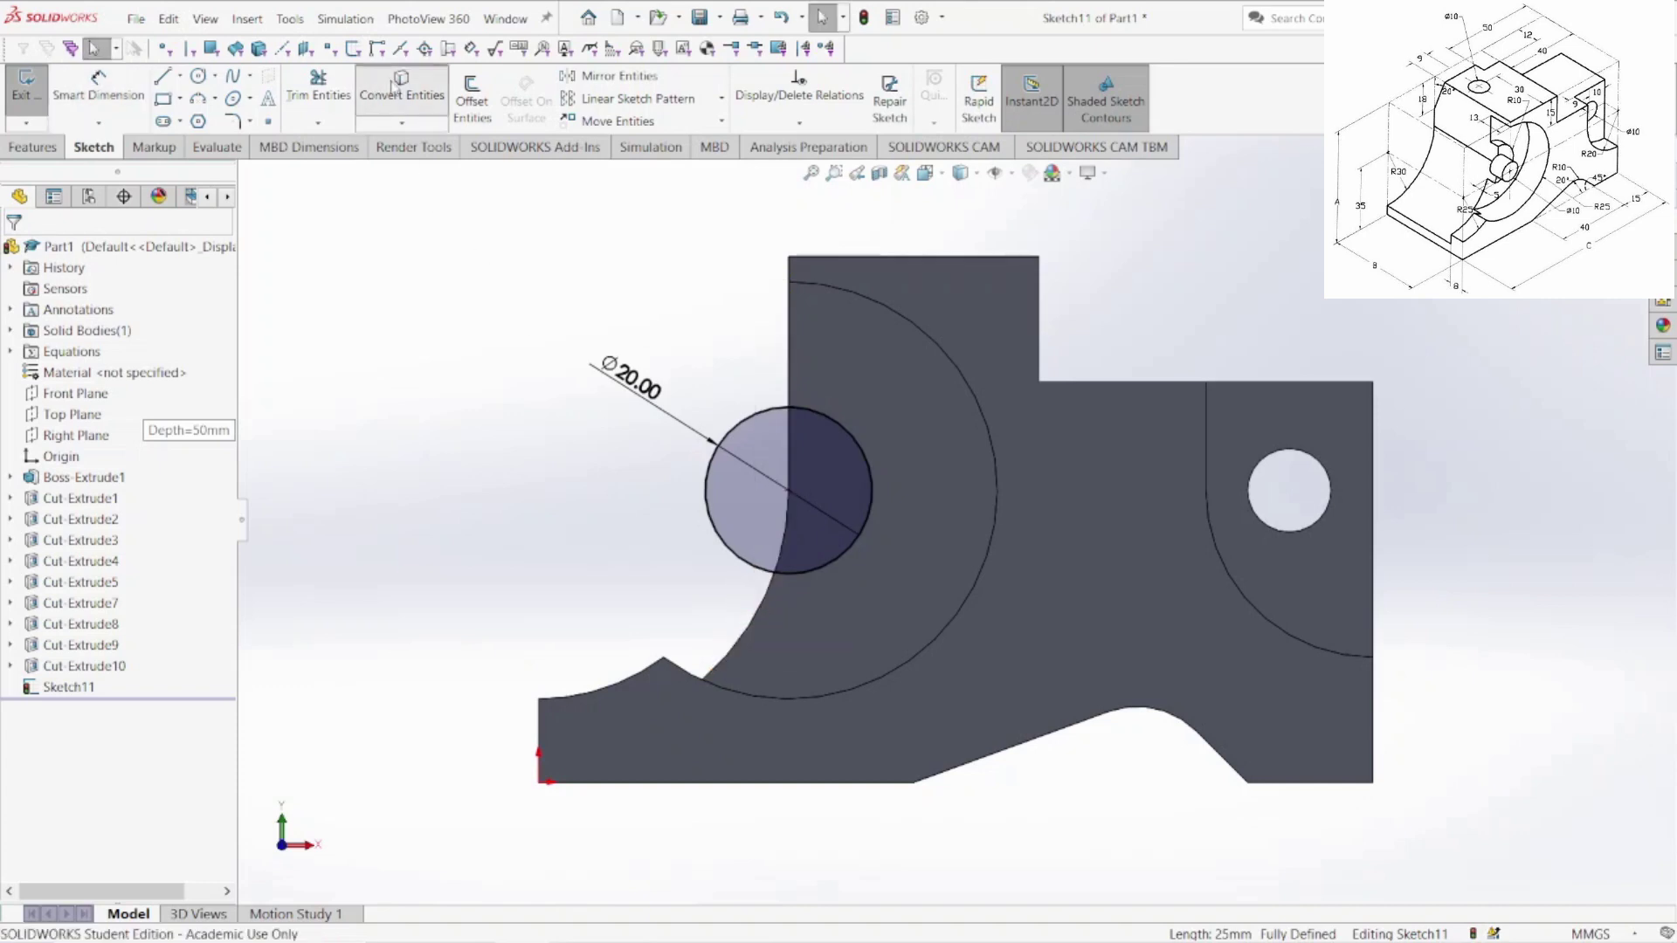
pyautogui.click(788, 352)
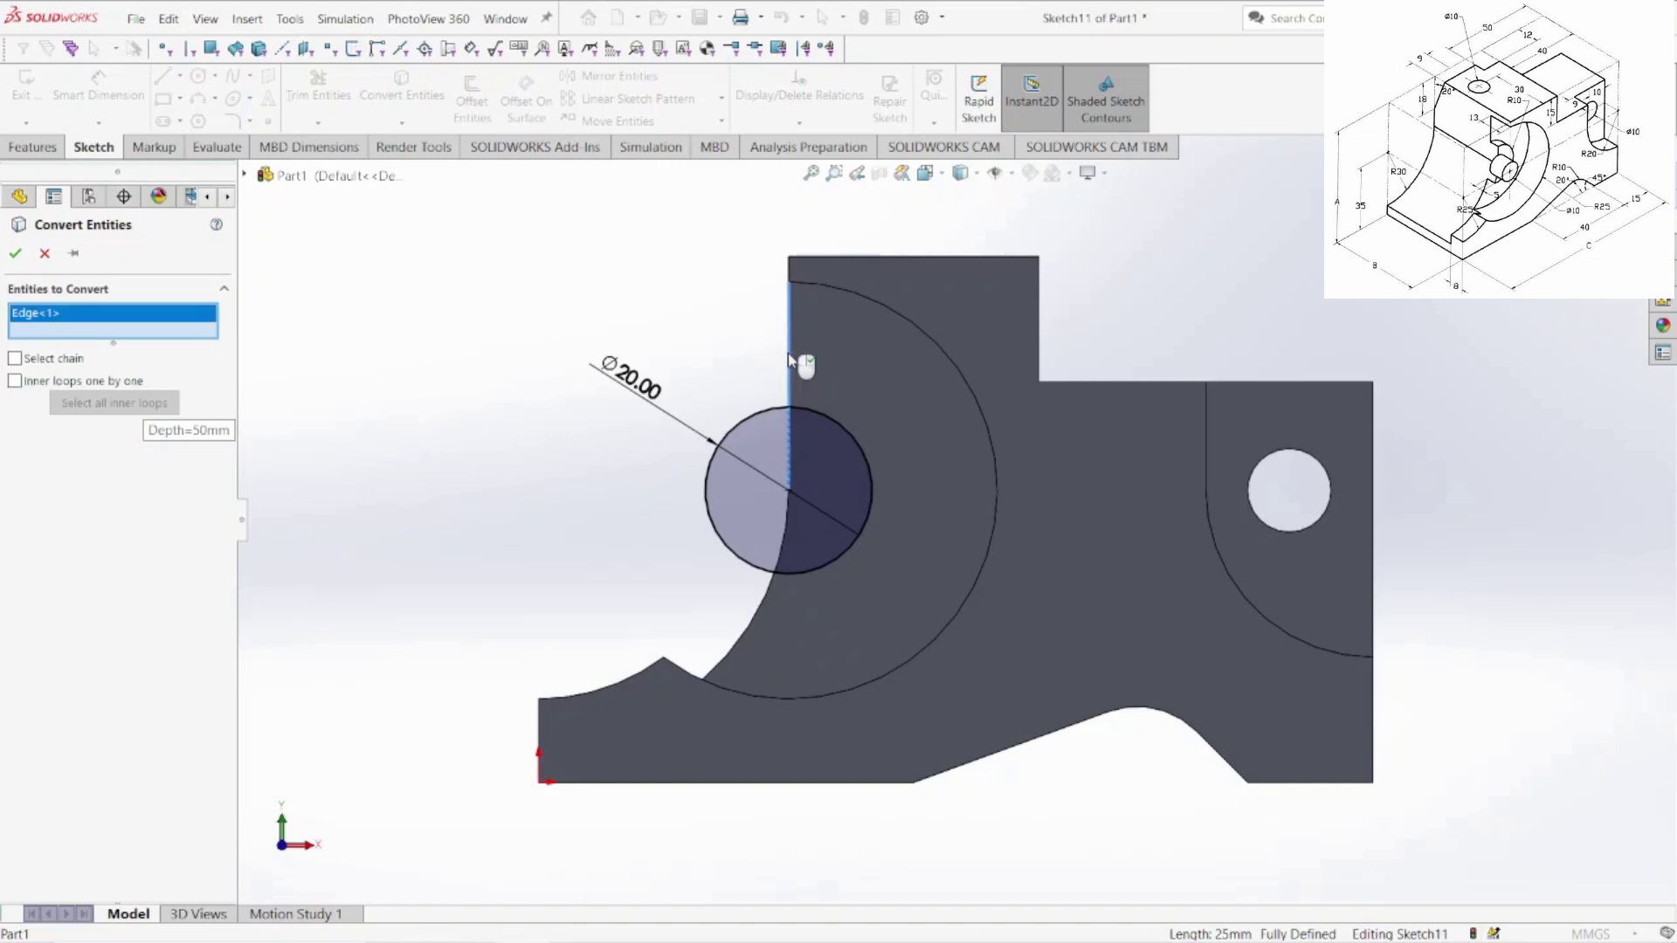
pyautogui.click(765, 601)
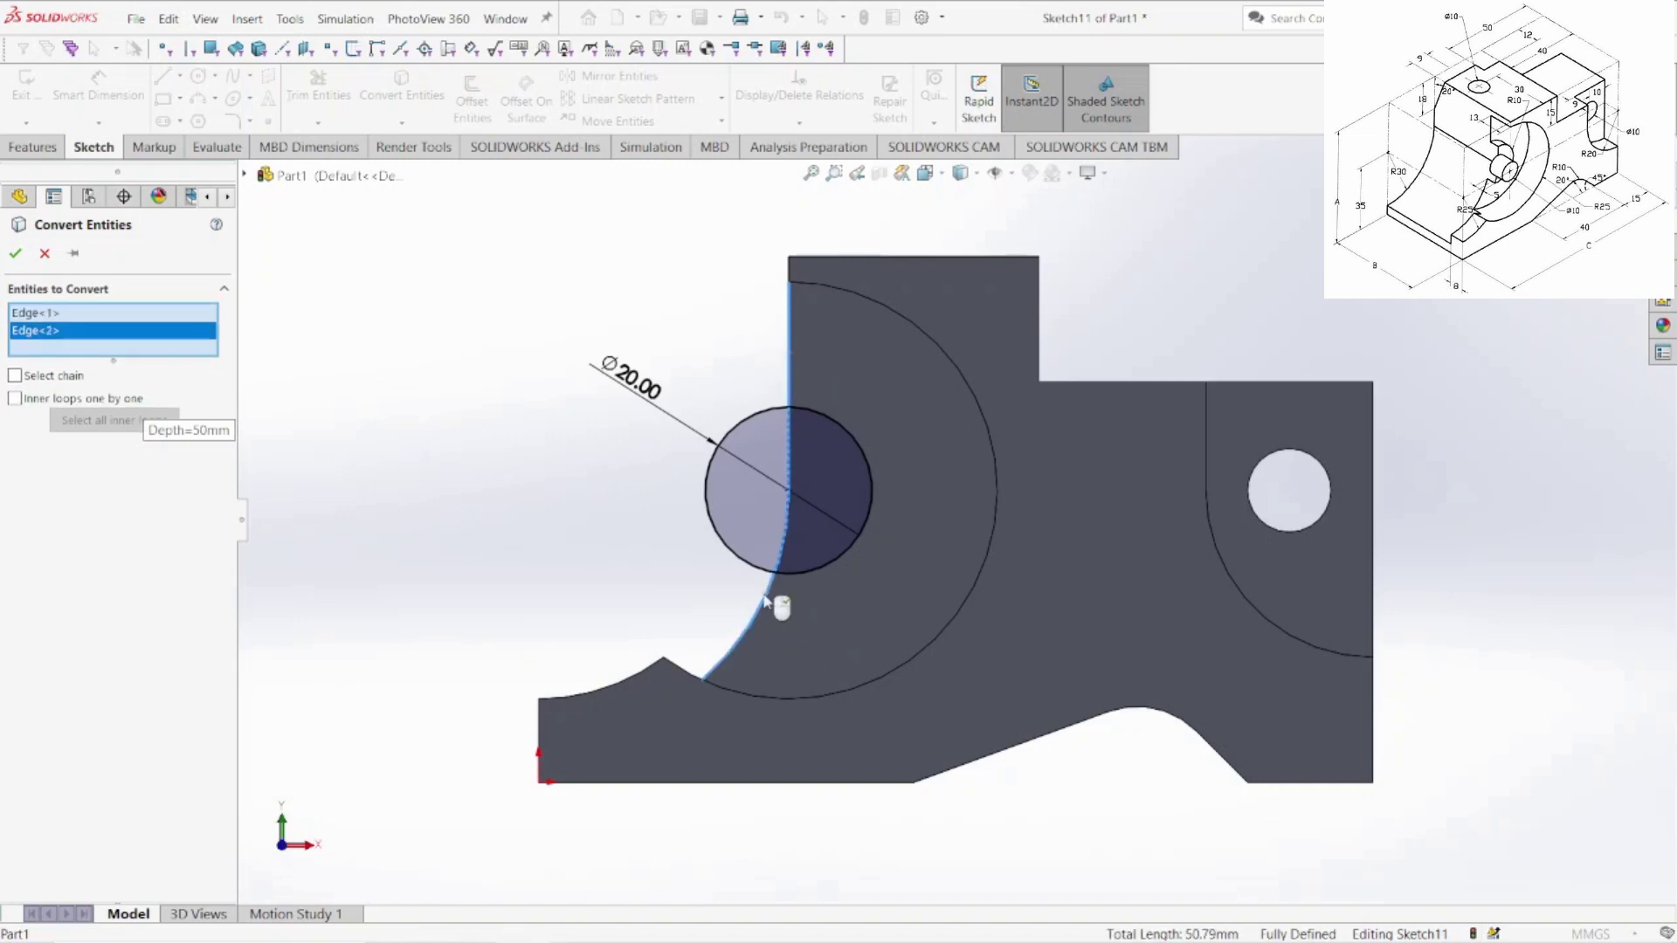
pyautogui.press('Return')
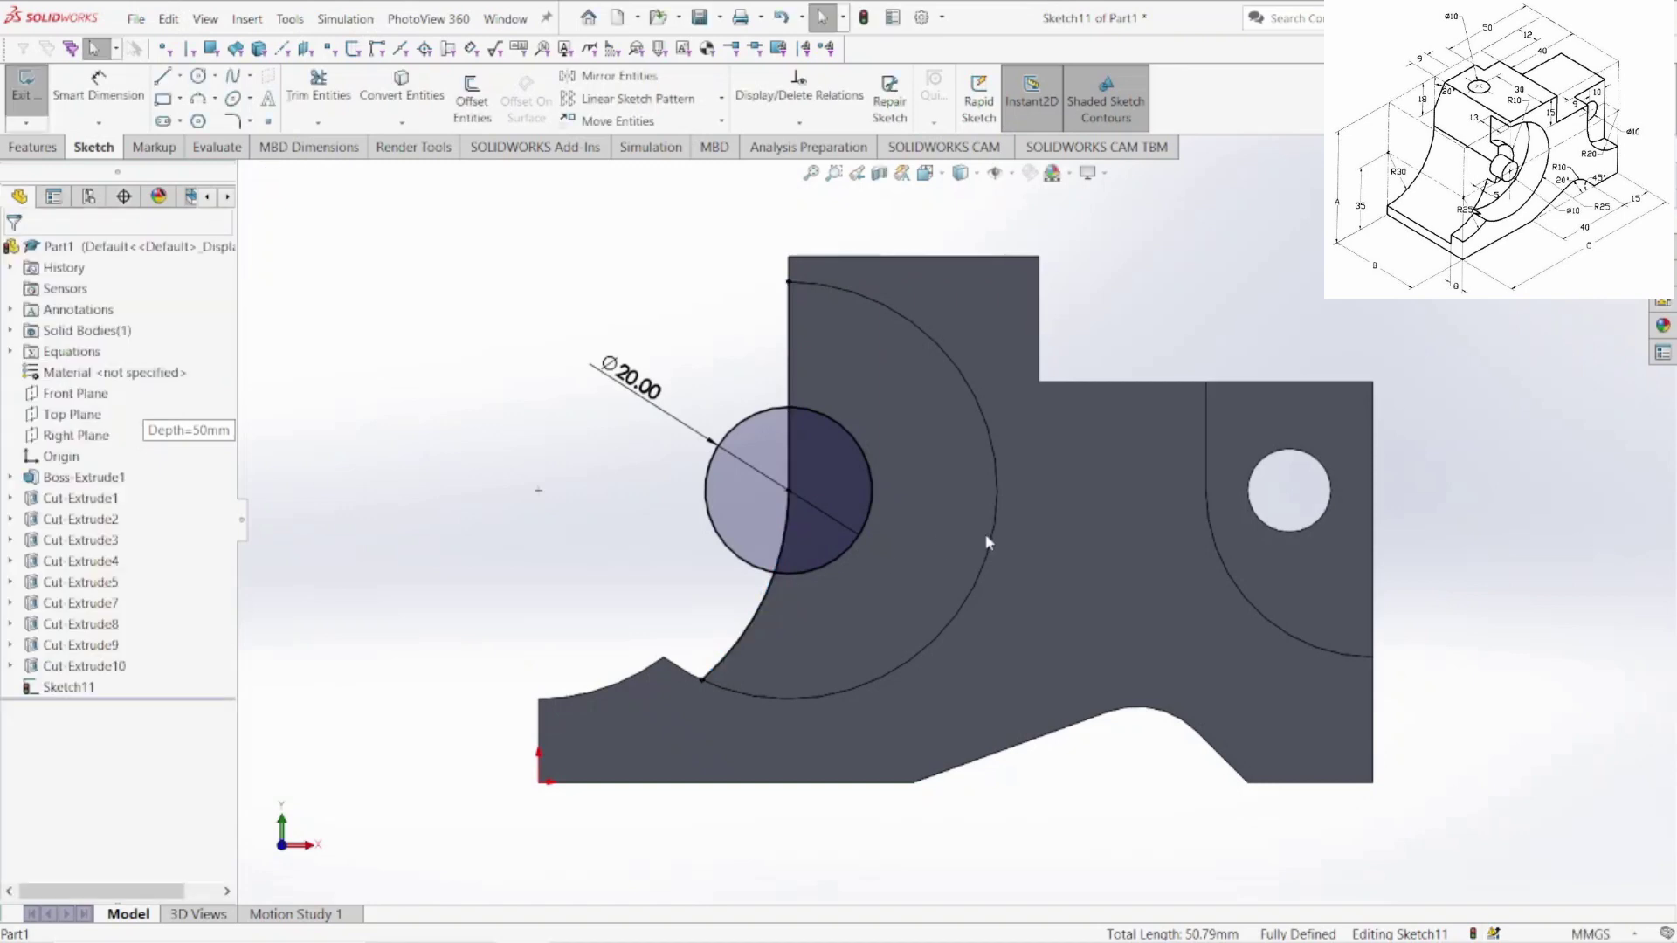
pyautogui.click(319, 87)
pyautogui.moveTo(716, 378)
pyautogui.mouseDown()
pyautogui.moveTo(741, 438)
pyautogui.moveTo(713, 594)
pyautogui.mouseUp()
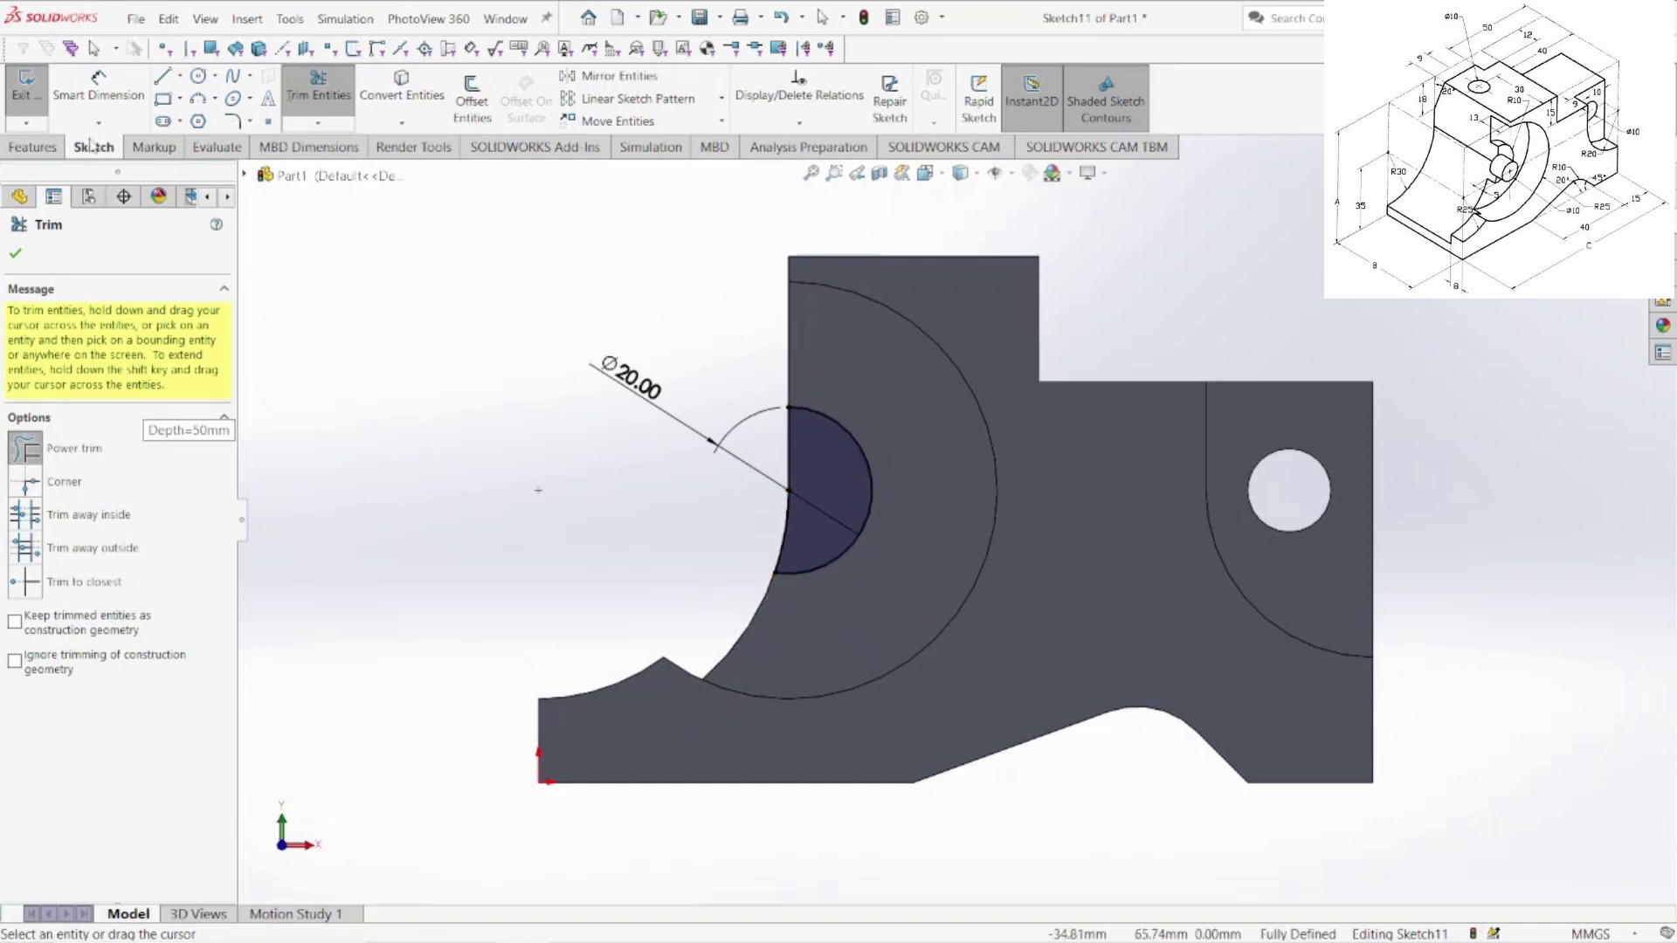
# - Extrude the half-disc profile as a 5 mm boss (Boss-Extrude2) instead of a cut
pyautogui.click(35, 146)
pyautogui.click(300, 98)
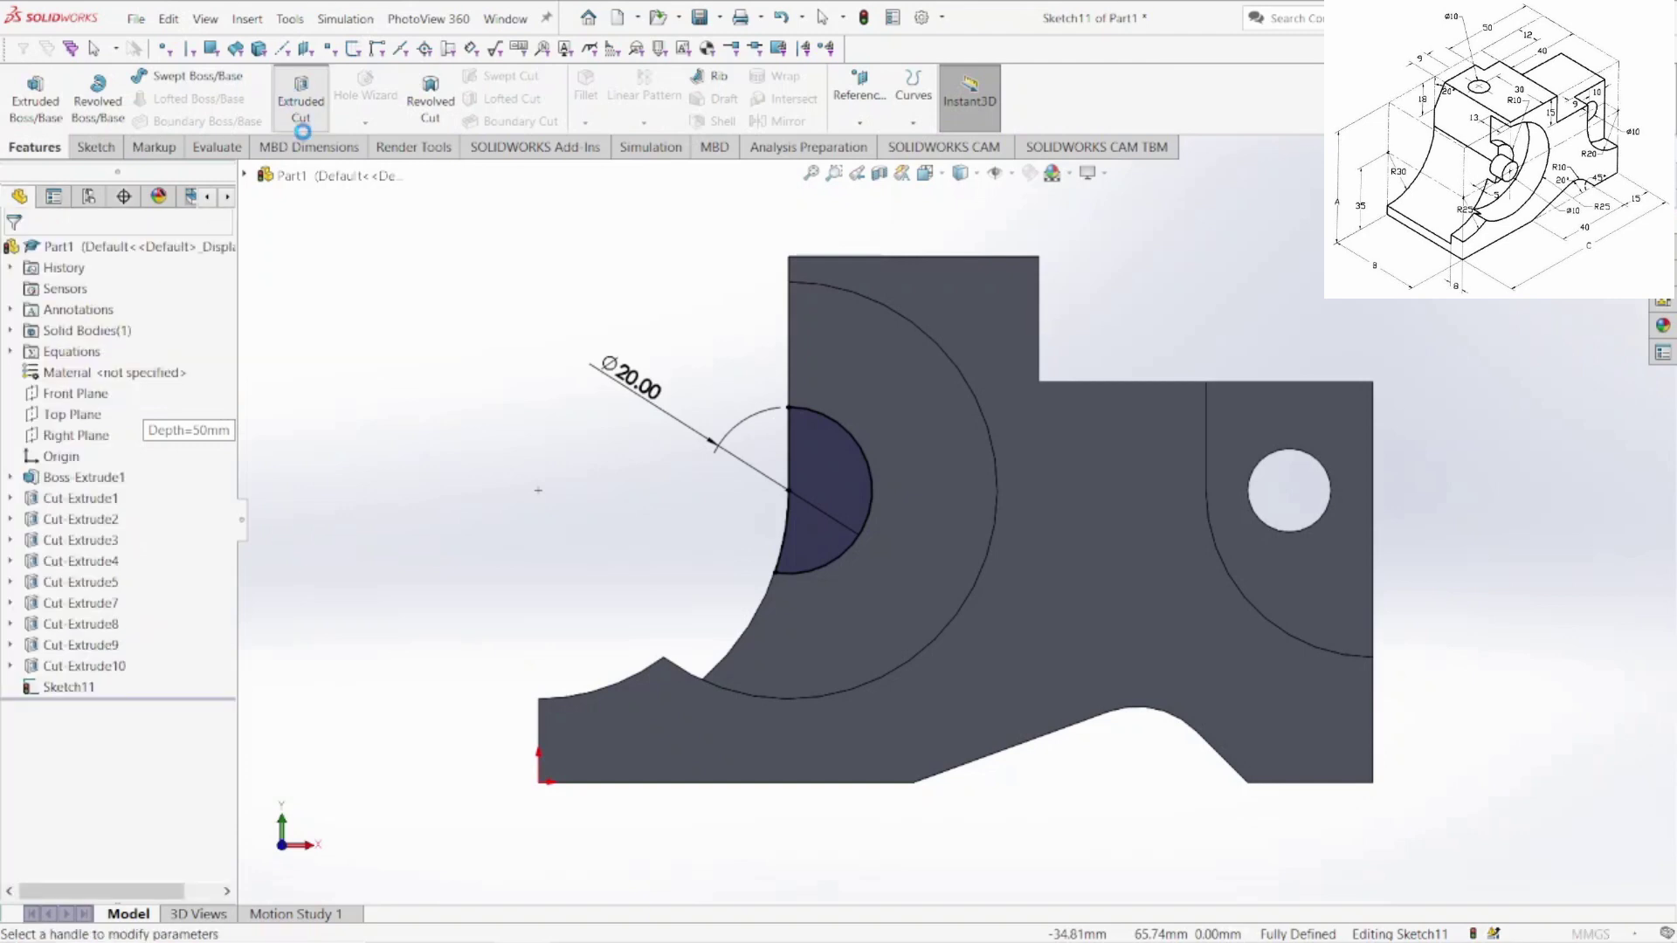
pyautogui.click(44, 254)
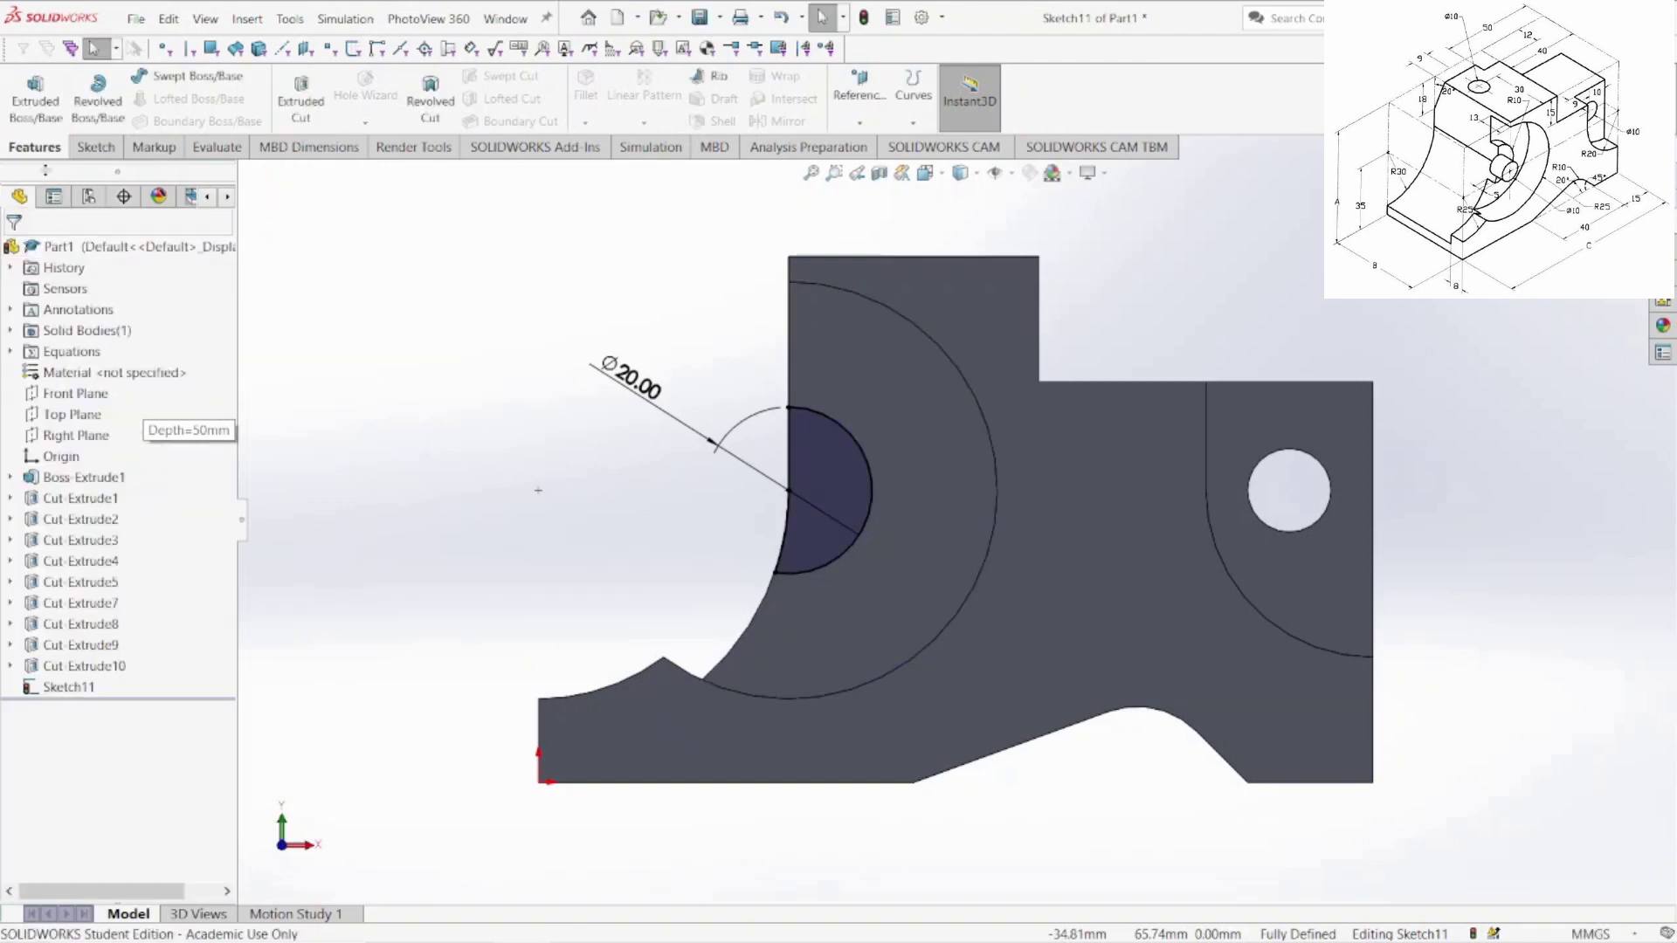
pyautogui.click(37, 100)
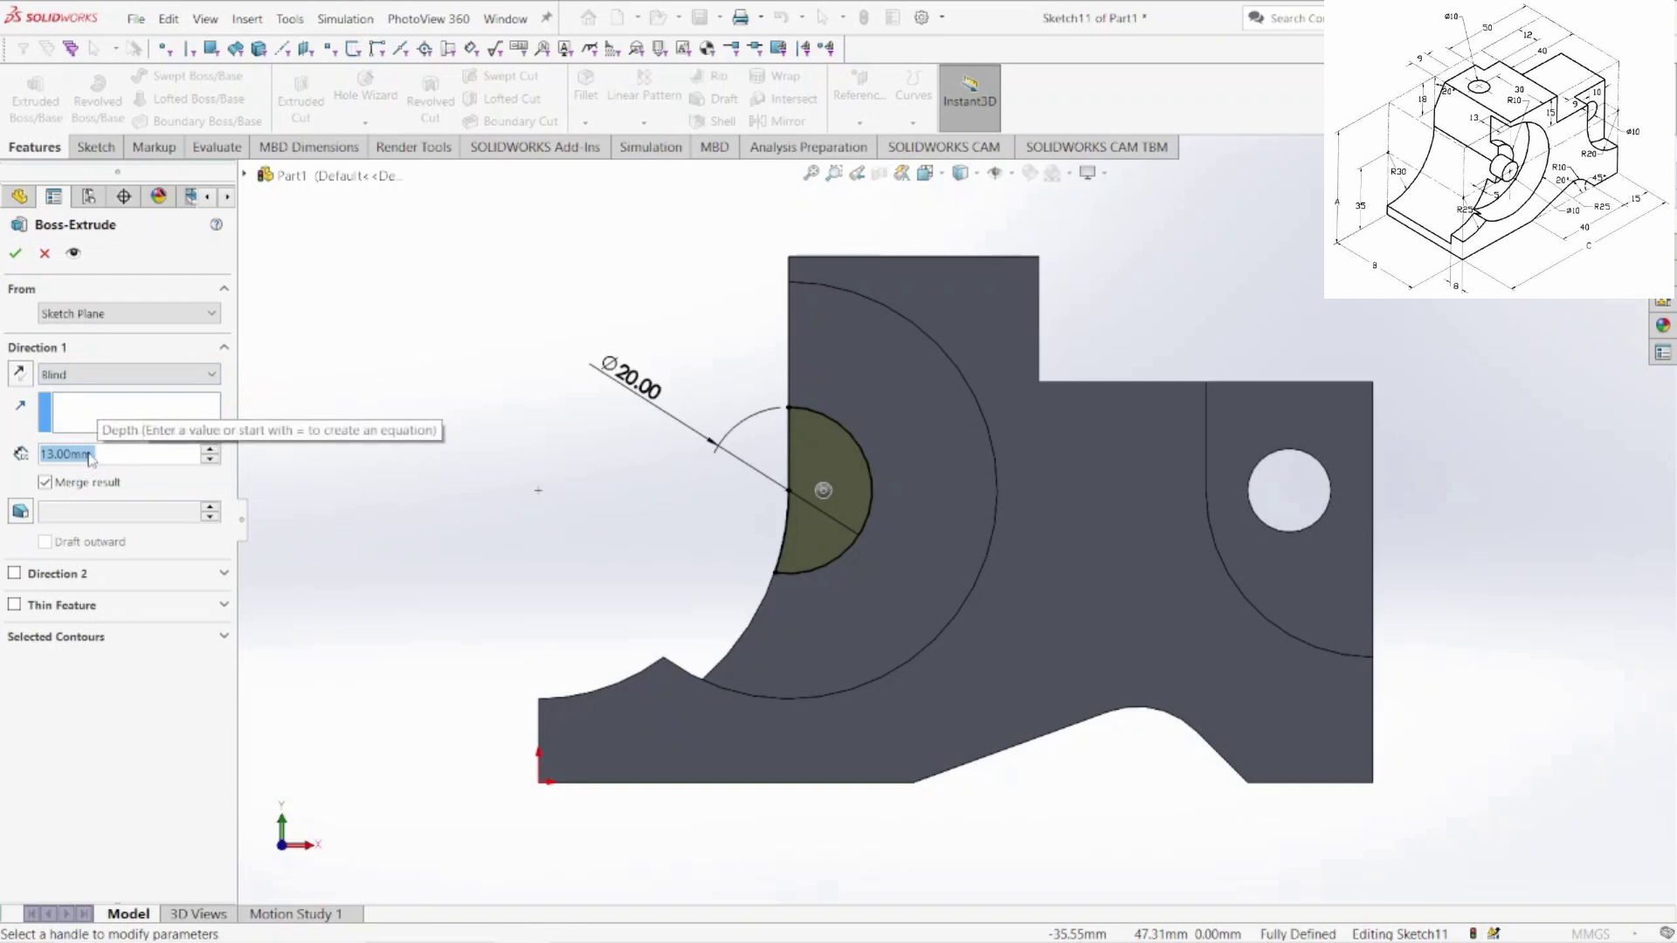
pyautogui.write('5')
pyautogui.press('Return')
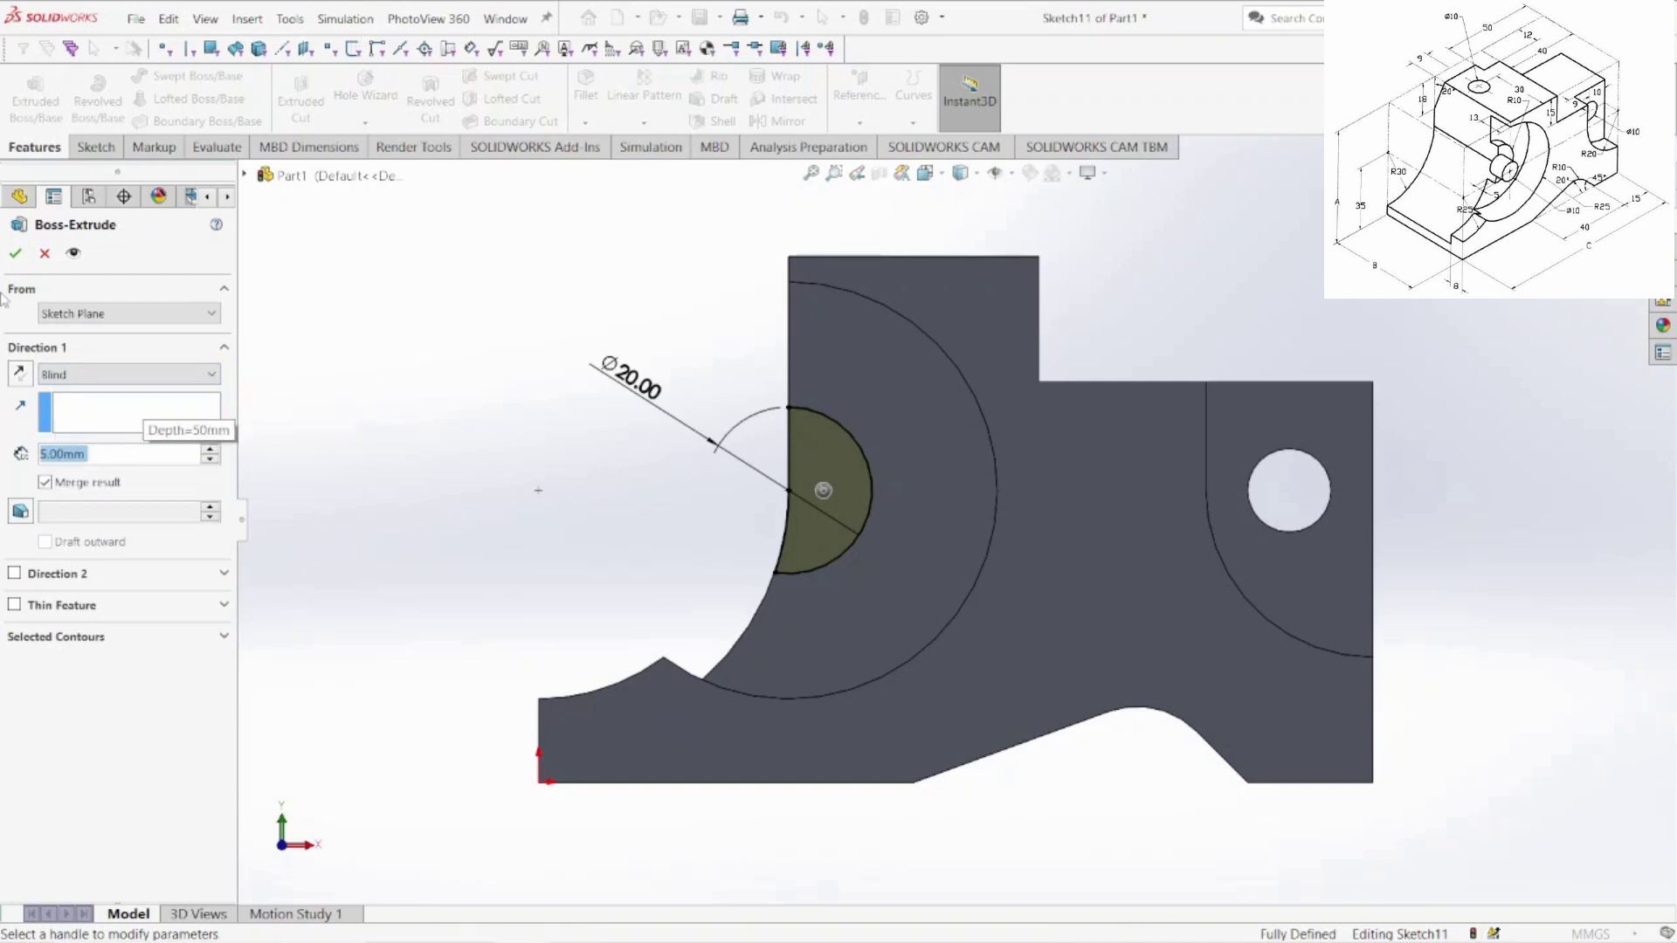
pyautogui.click(16, 254)
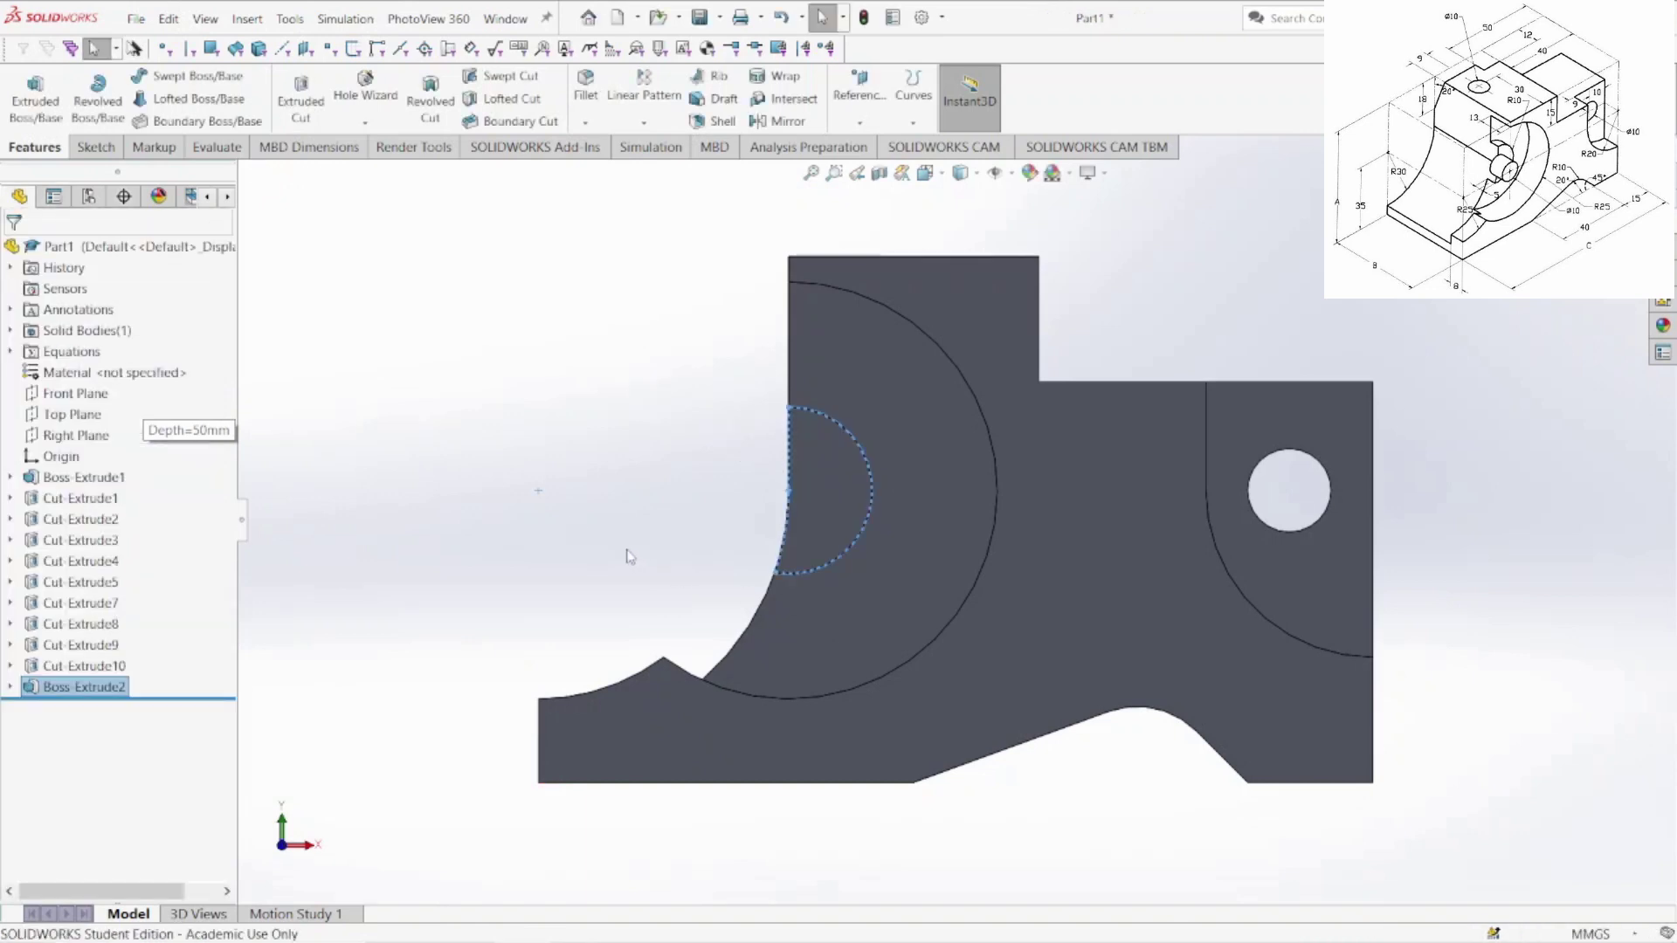
pyautogui.moveTo(583, 536); pyautogui.dragTo(599, 486, button='middle')
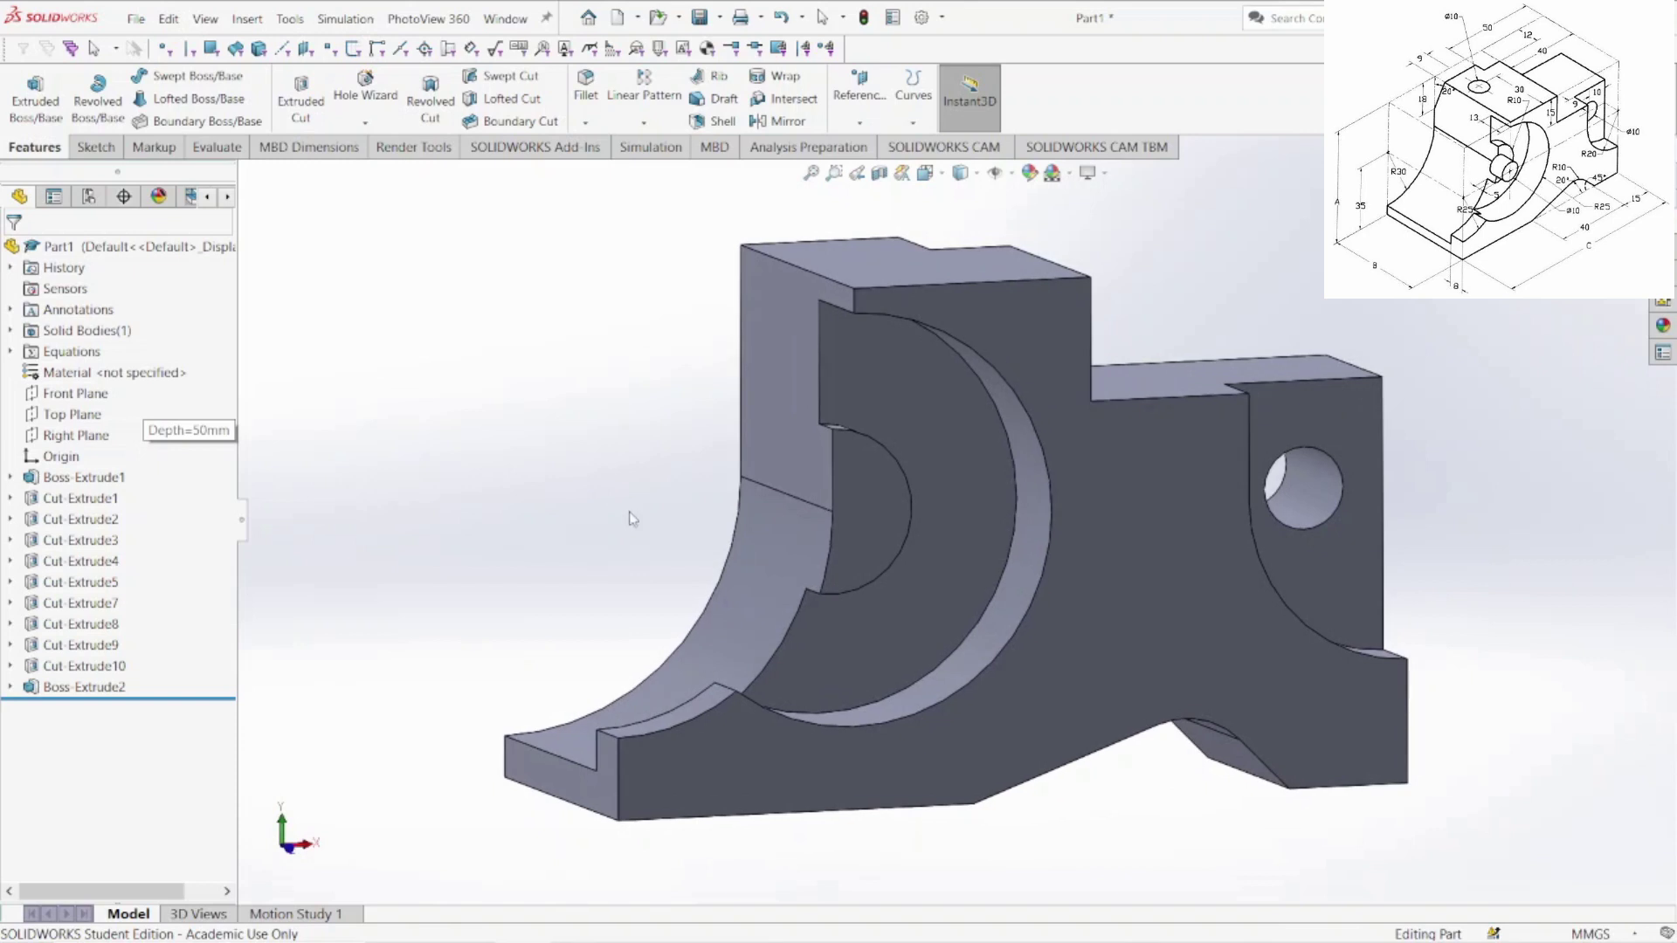
# - Start a sketch on the half-disc boss face and draw a circle at its centre
pyautogui.rightClick(860, 521)
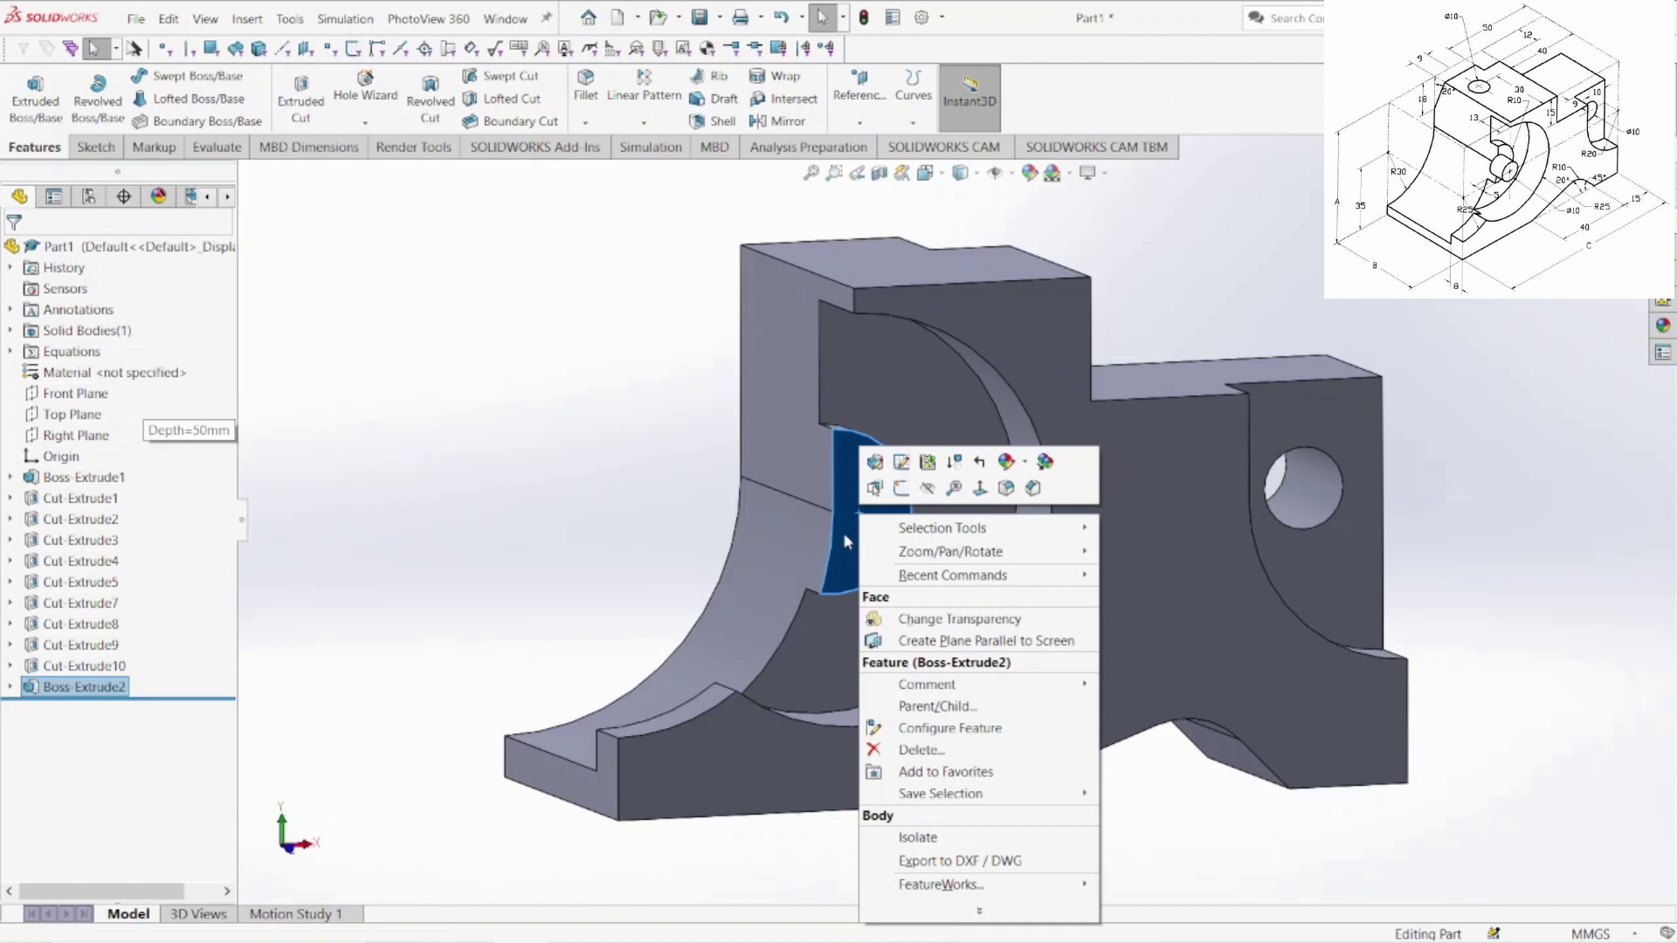
pyautogui.click(901, 488)
pyautogui.click(199, 76)
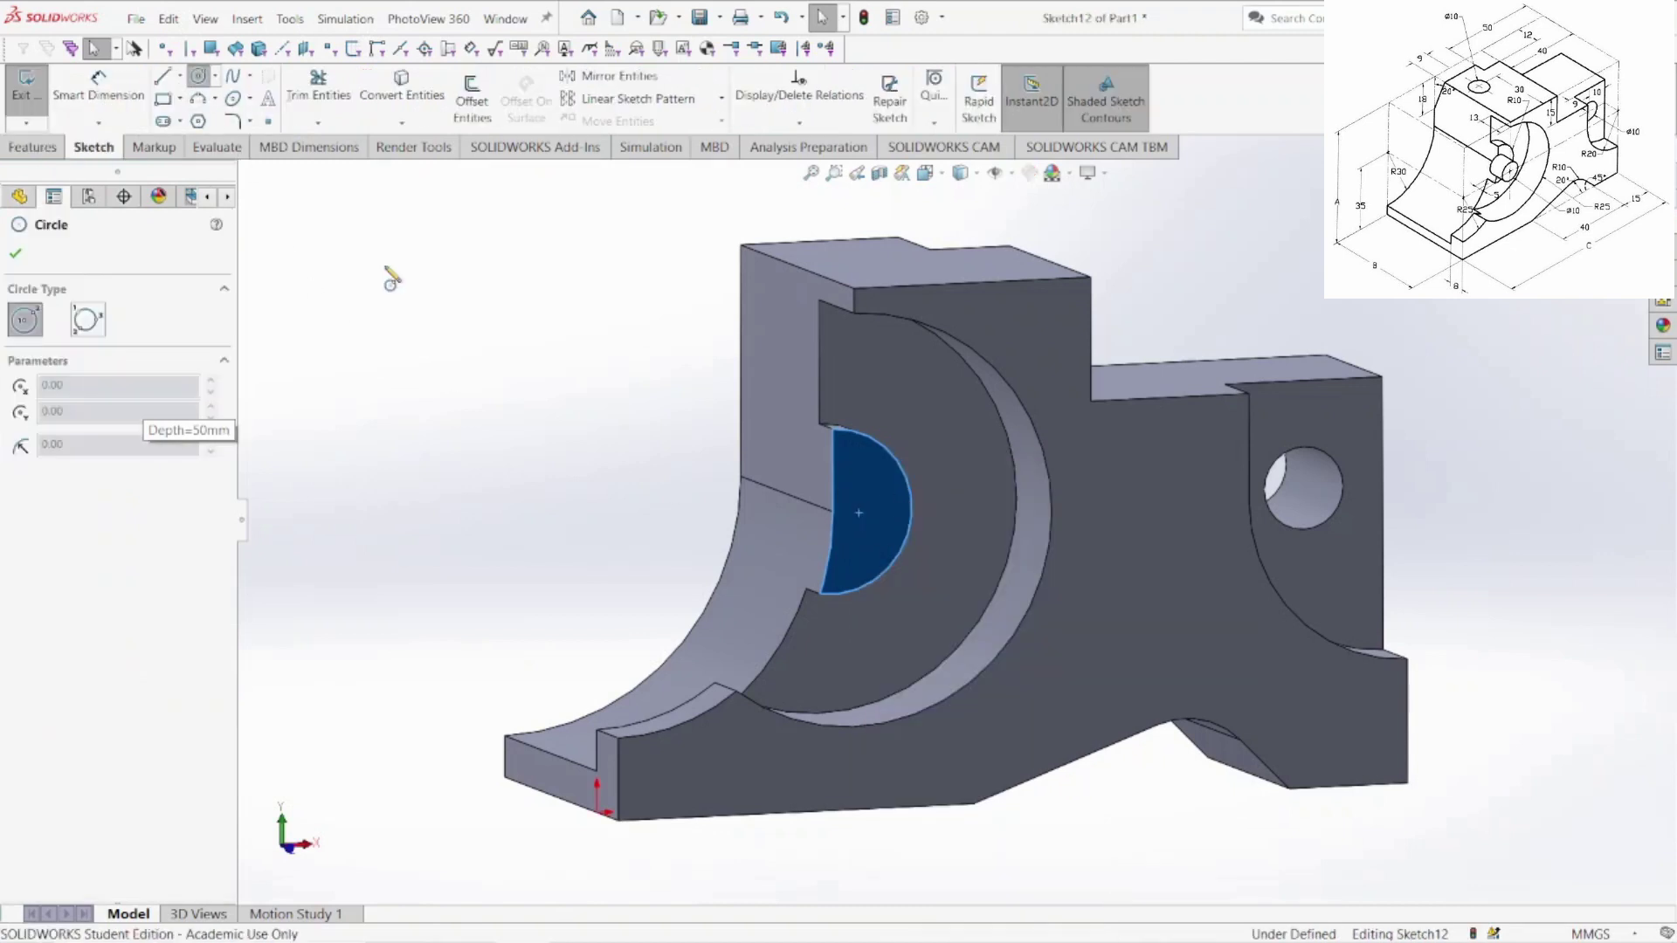
pyautogui.click(833, 512)
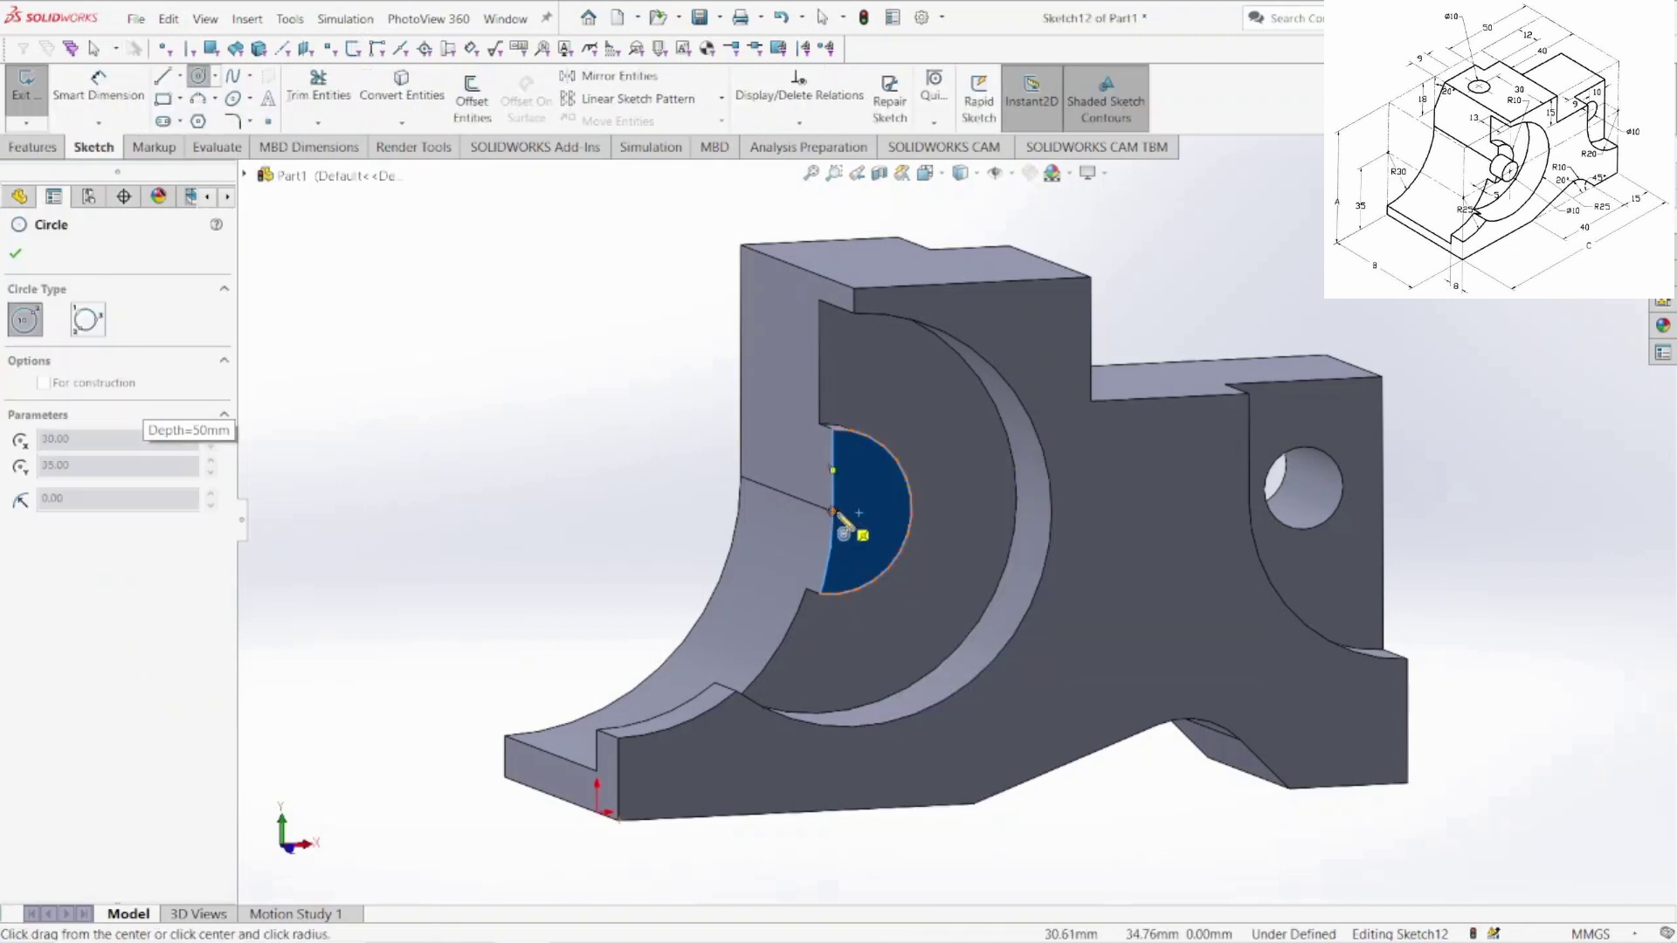
pyautogui.click(865, 533)
# - Dimension the small circle to Ø10 and begin a boss extrusion from it
pyautogui.press('d')
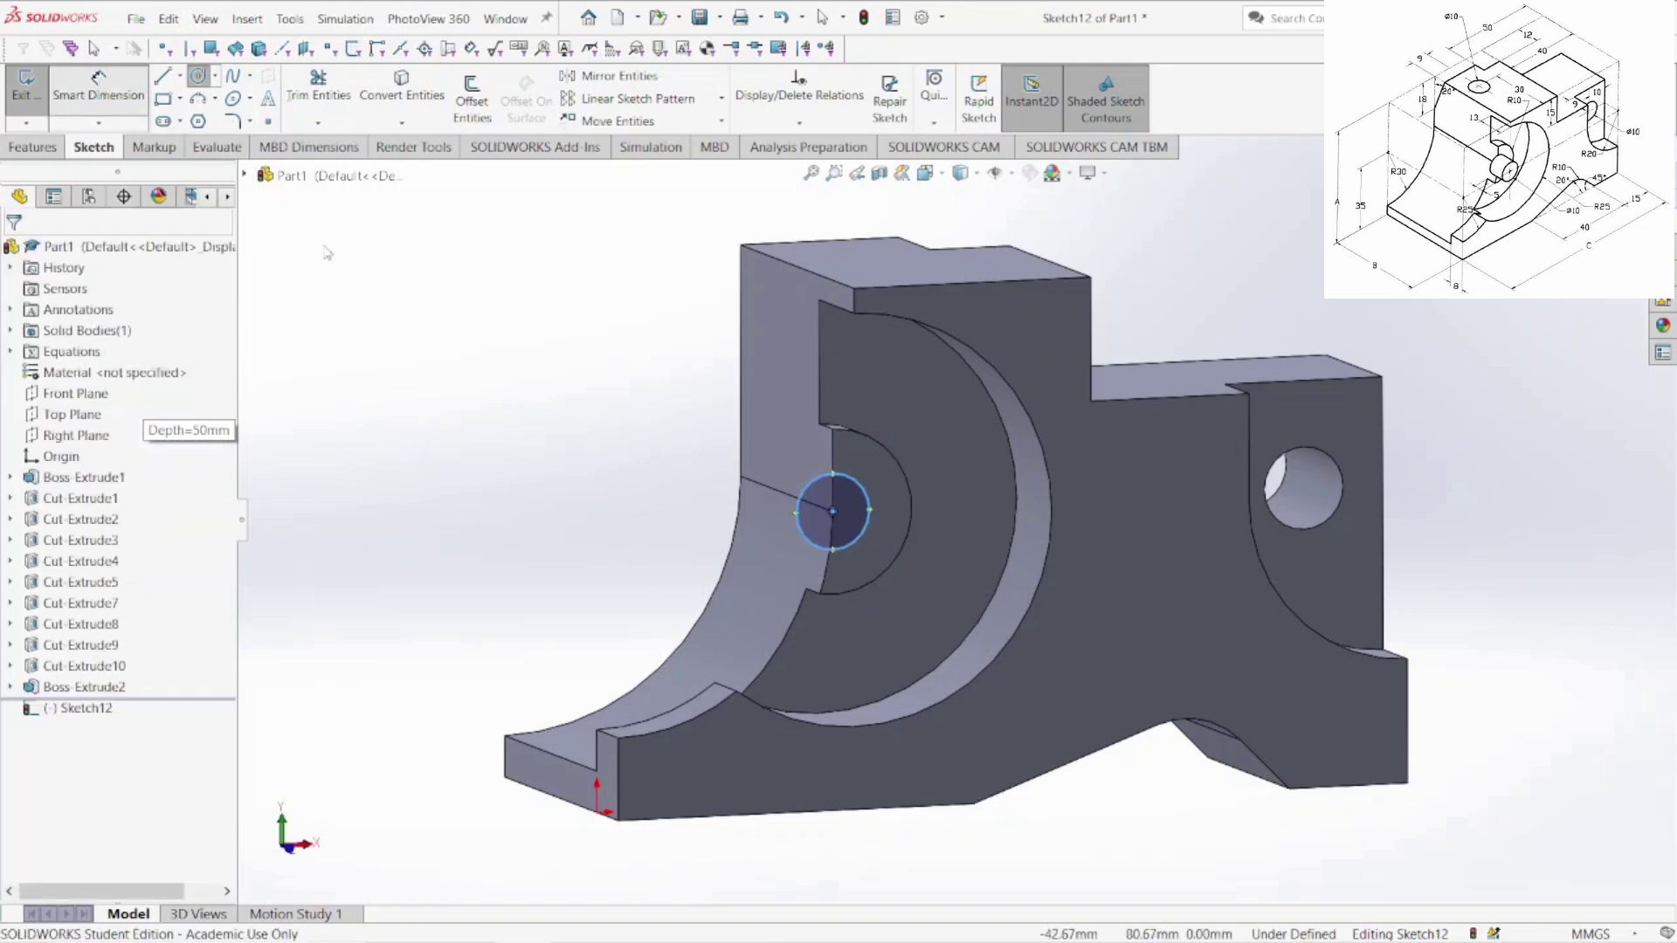
pyautogui.click(869, 517)
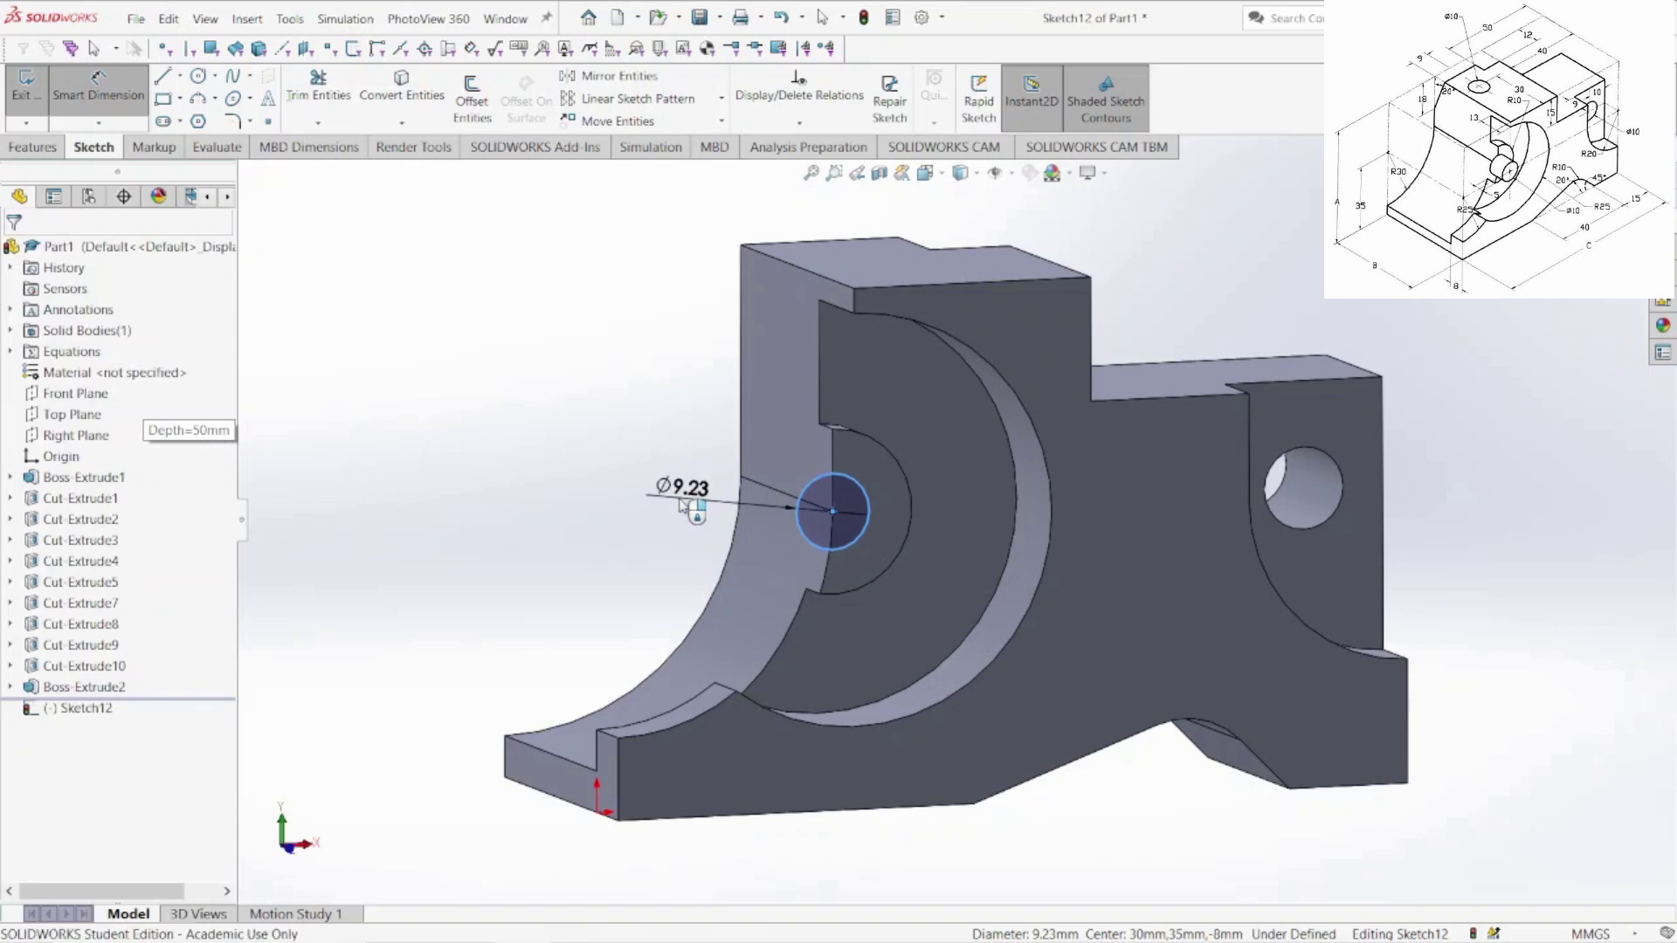
pyautogui.click(684, 505)
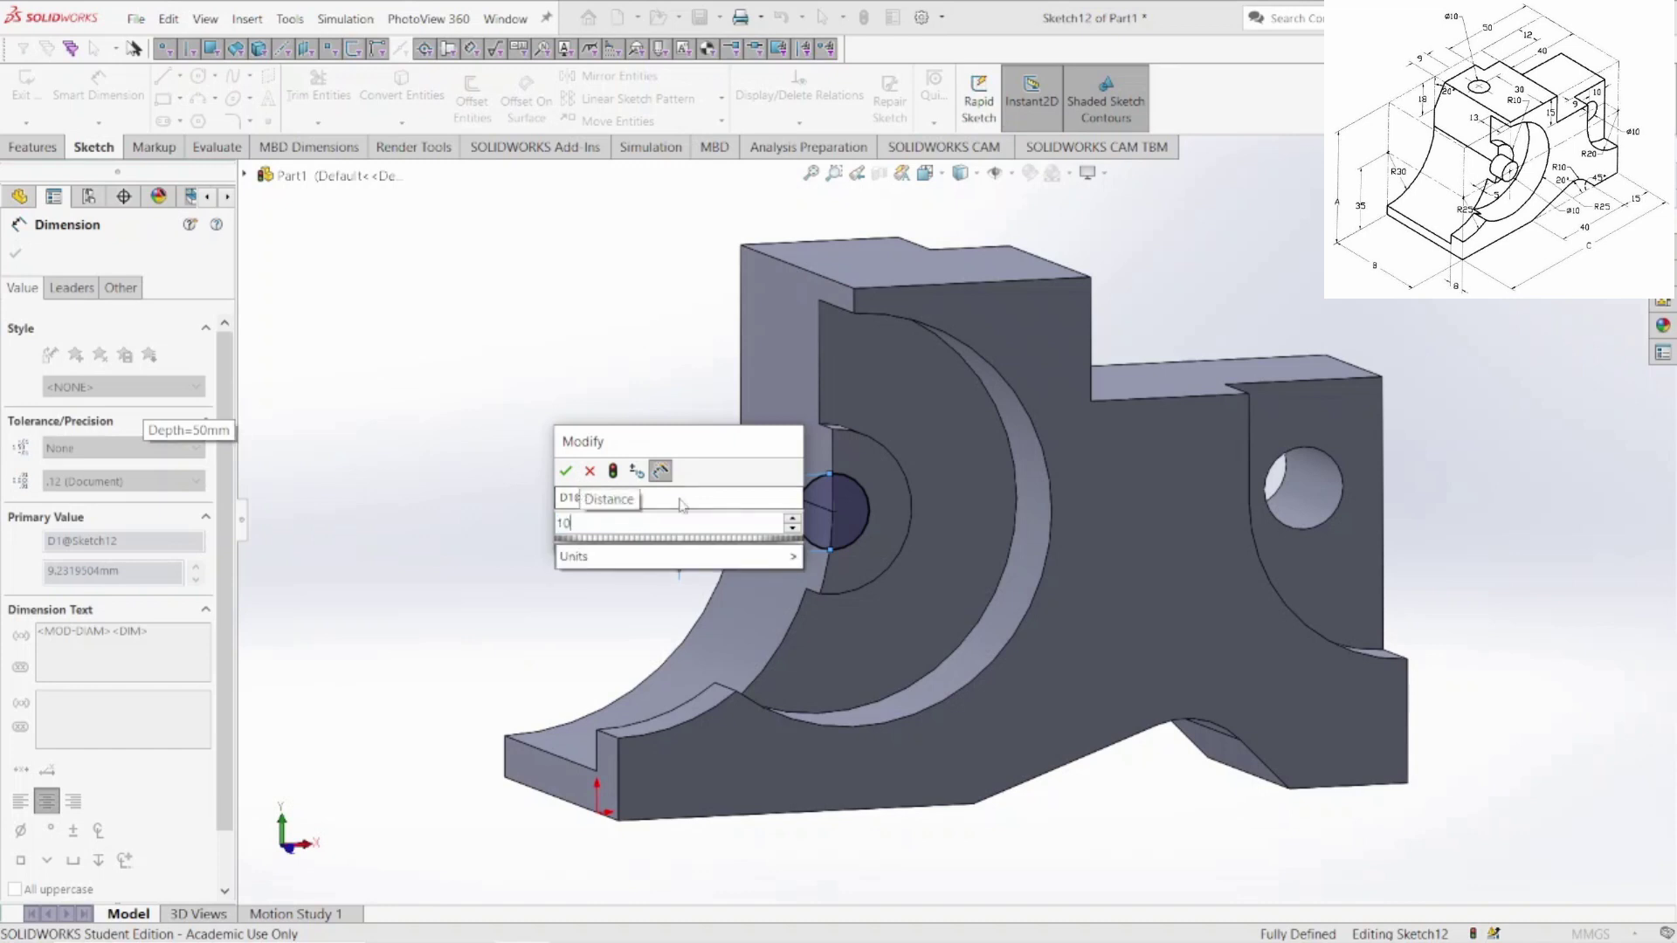
pyautogui.press('Return')
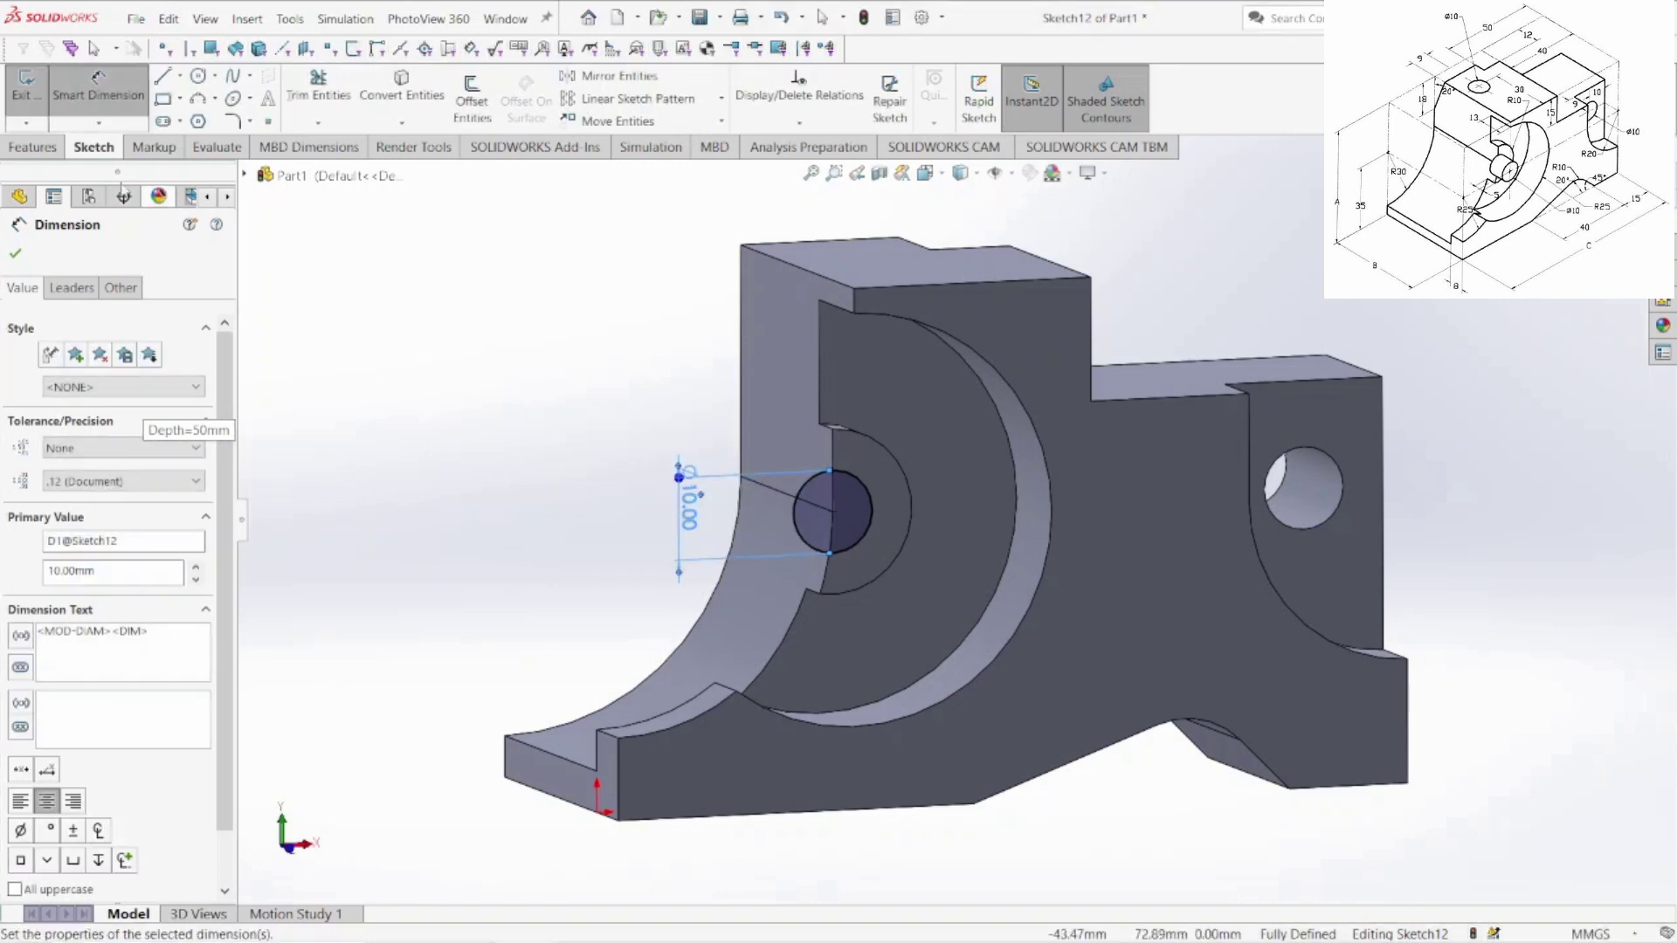
pyautogui.click(35, 146)
pyautogui.click(59, 117)
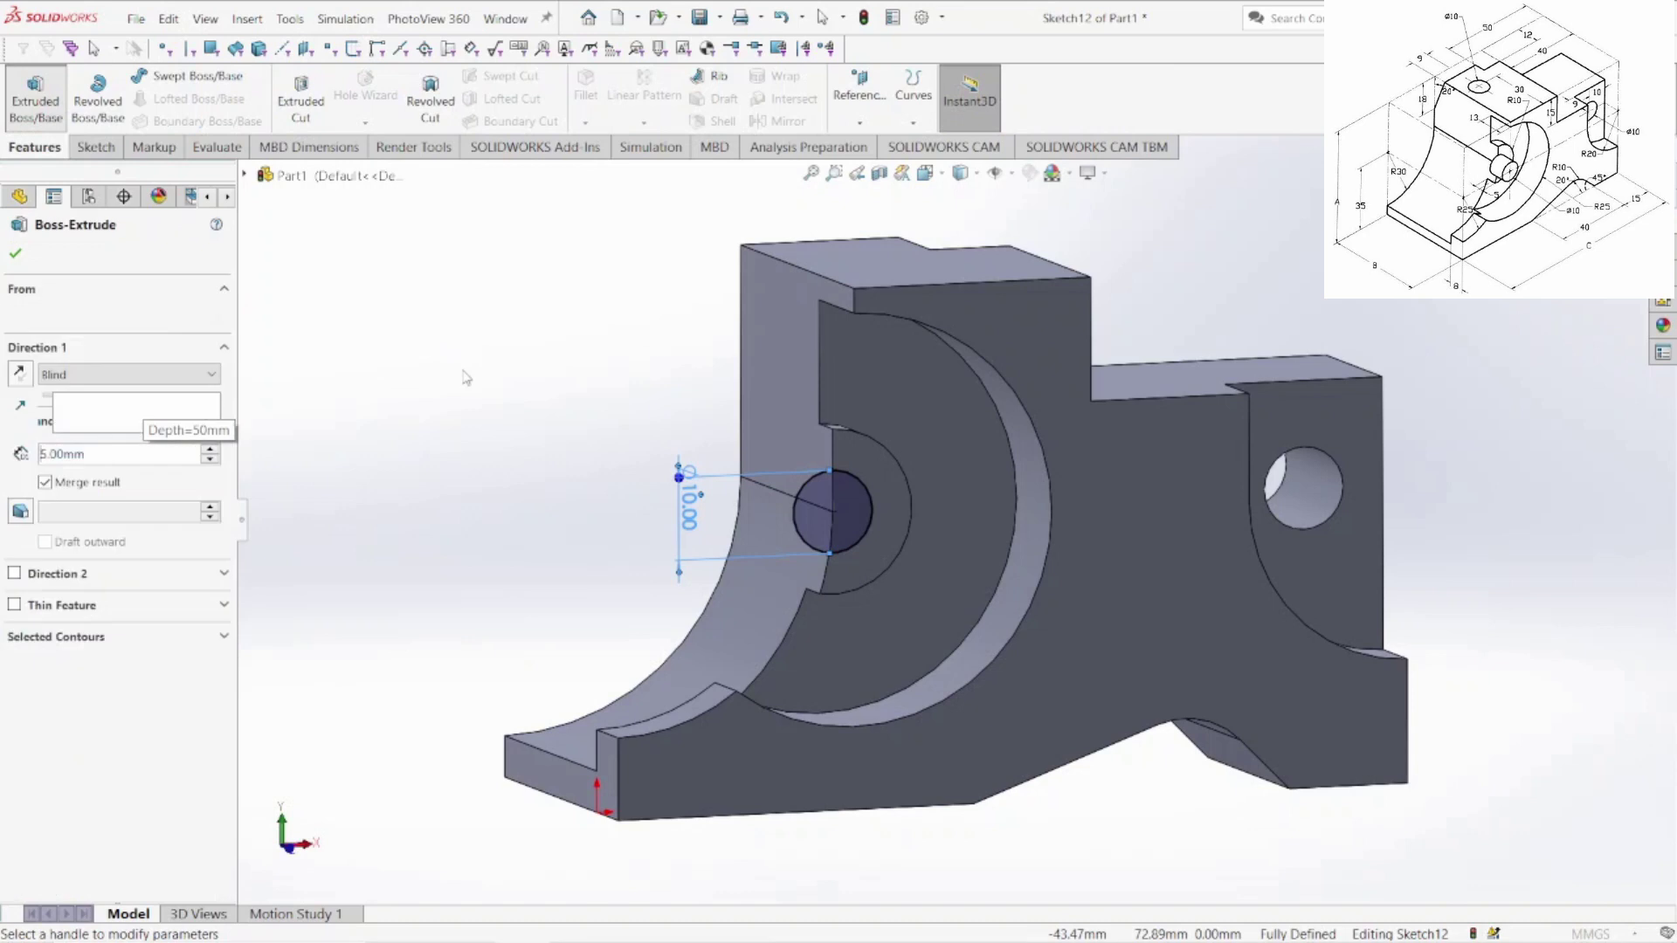
# - Extrude the Ø10 pin with Up To Surface, ending at the rear face
pyautogui.moveTo(466, 496); pyautogui.dragTo(517, 523, button='middle')
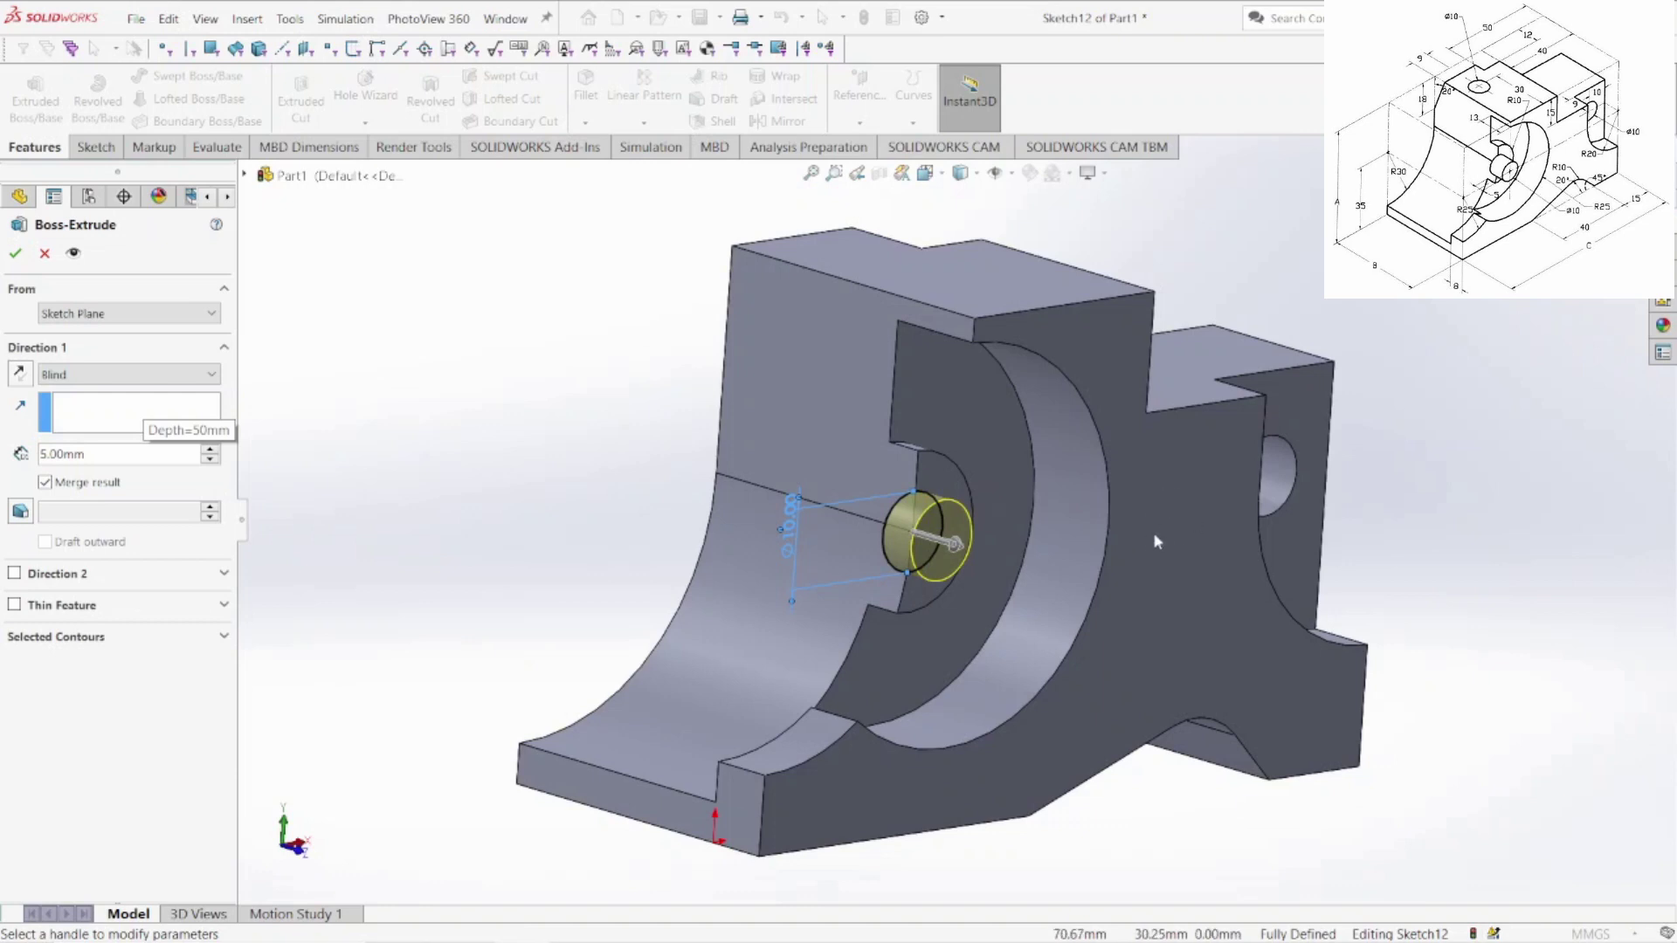
pyautogui.click(133, 381)
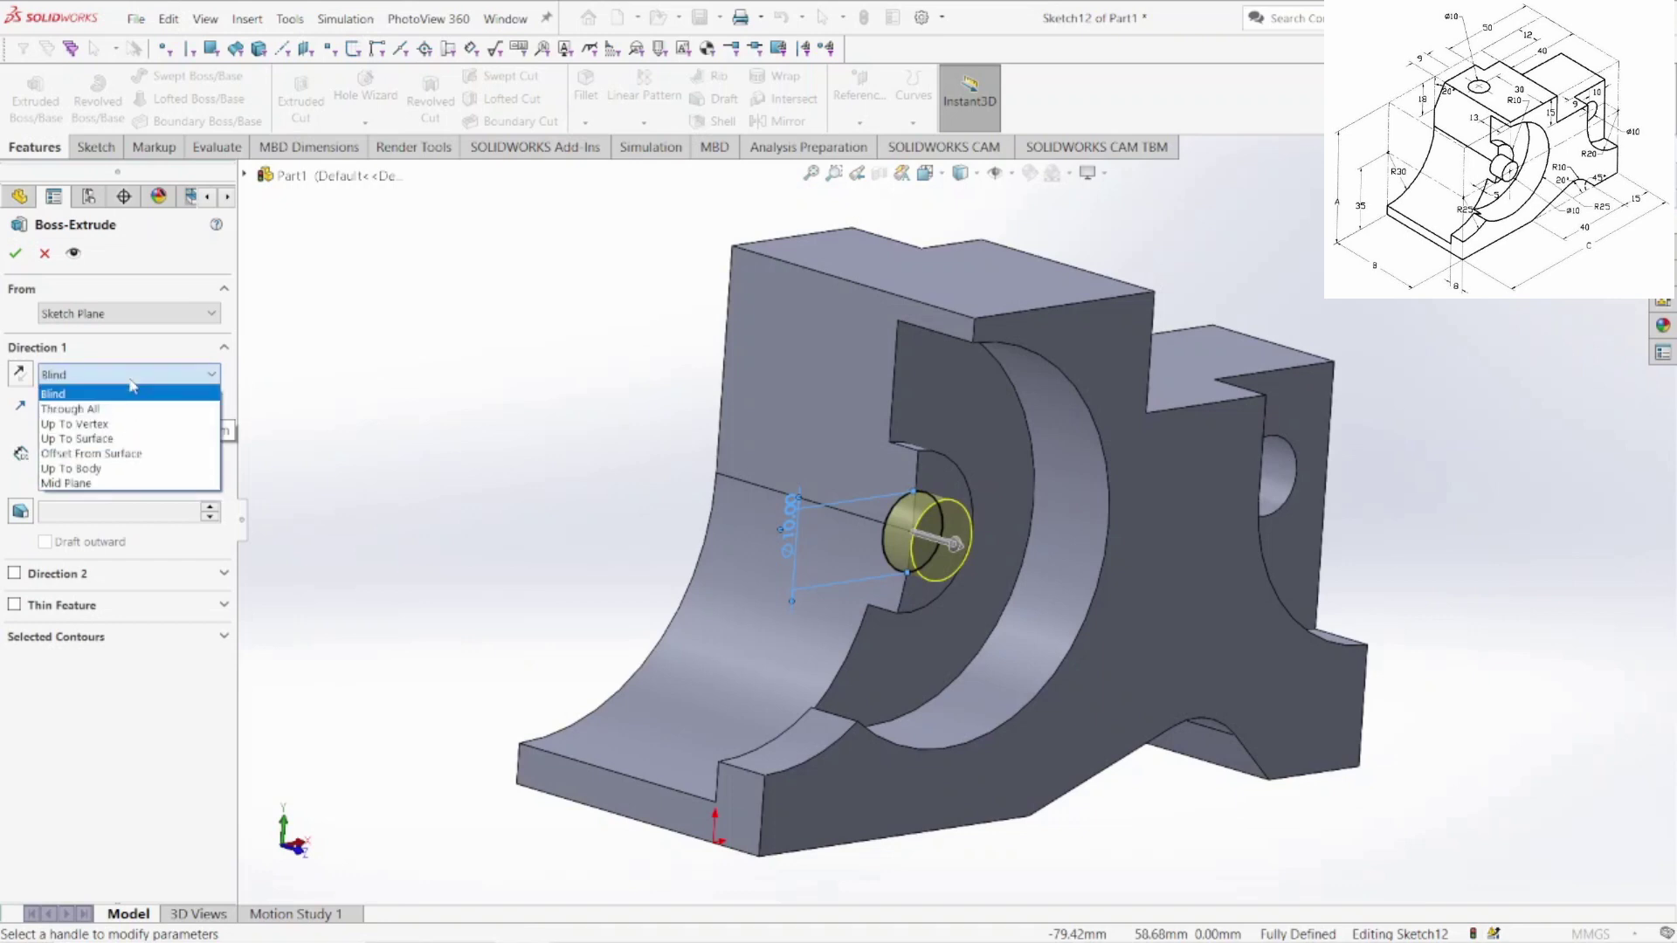
pyautogui.click(77, 438)
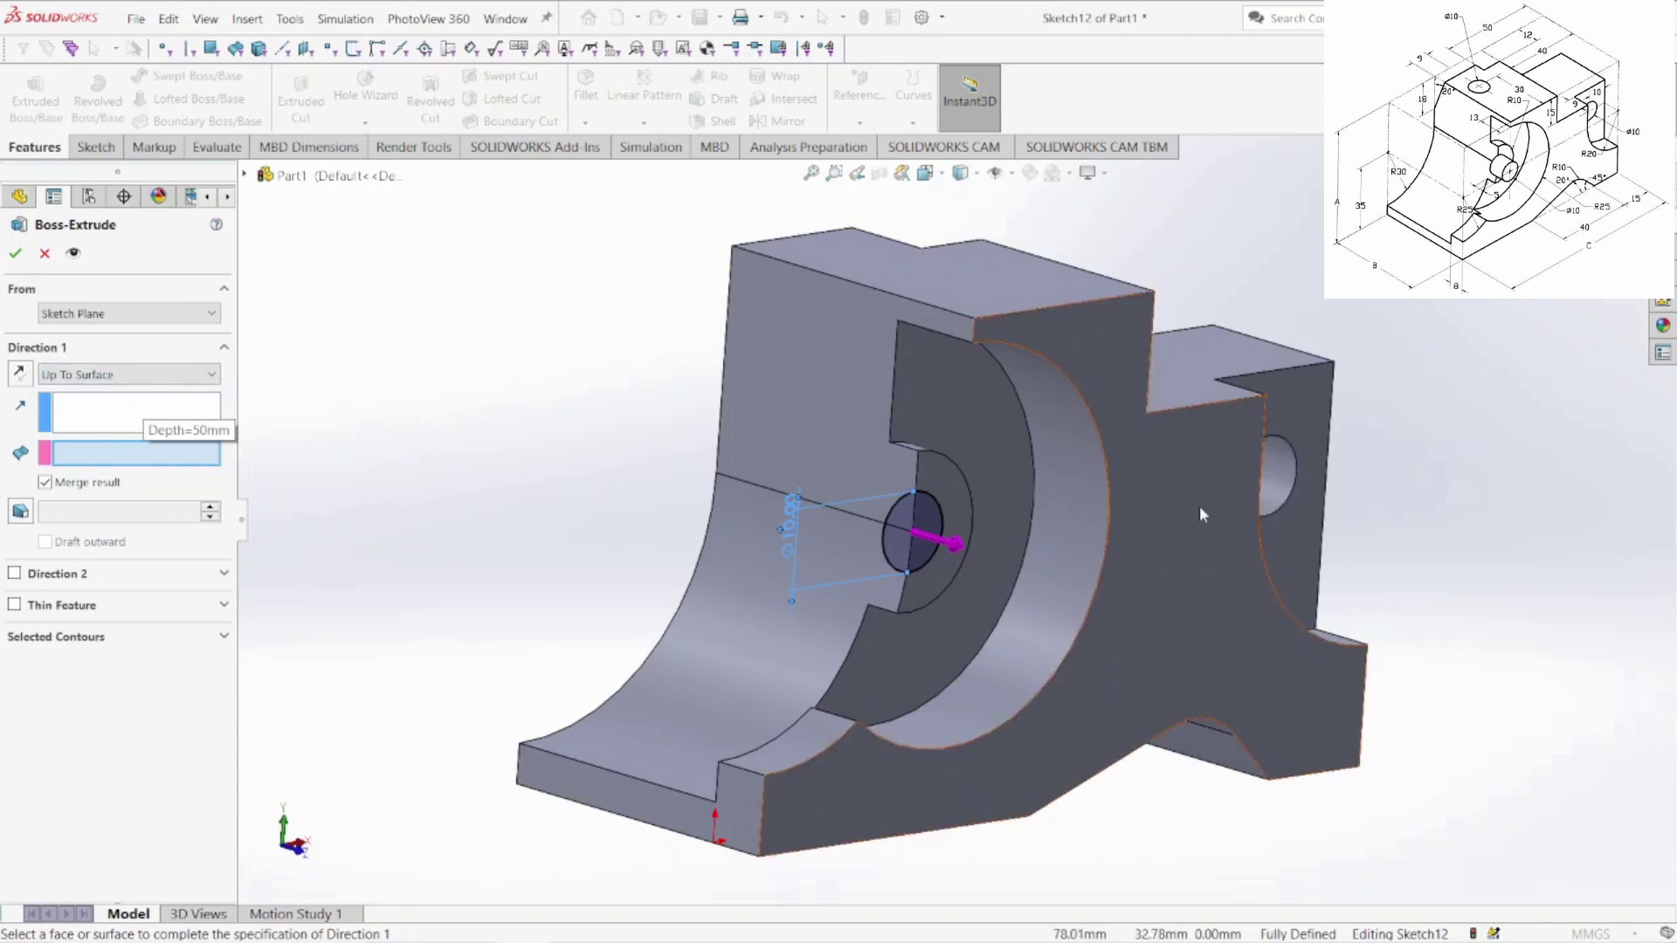
pyautogui.click(1174, 518)
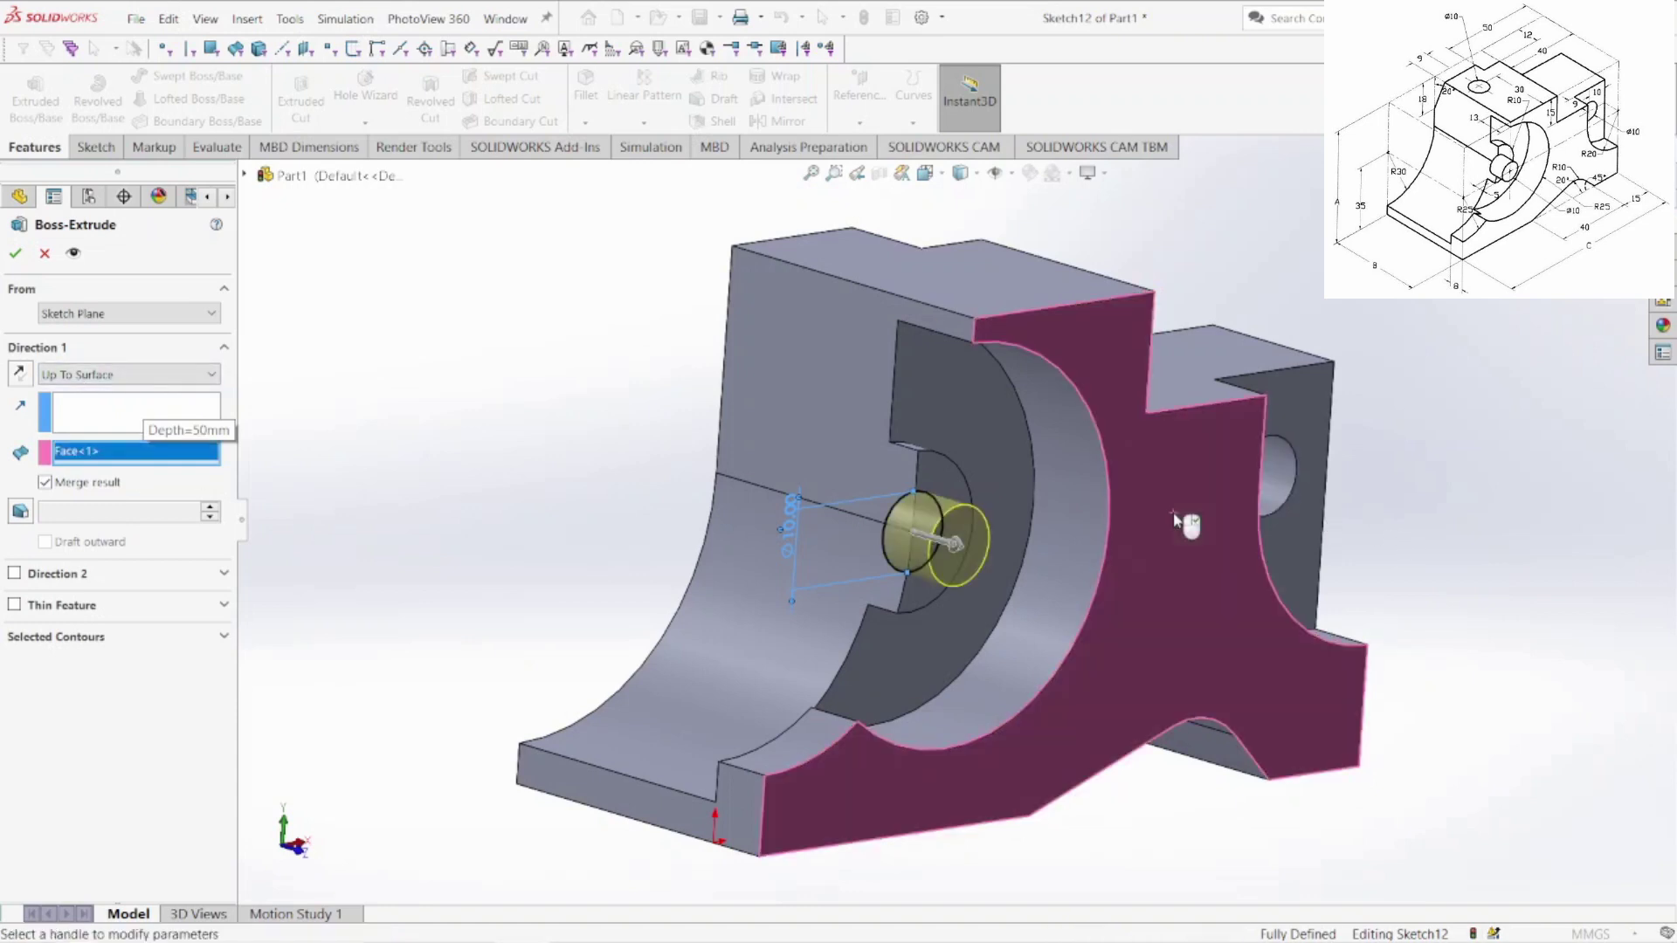
pyautogui.click(16, 255)
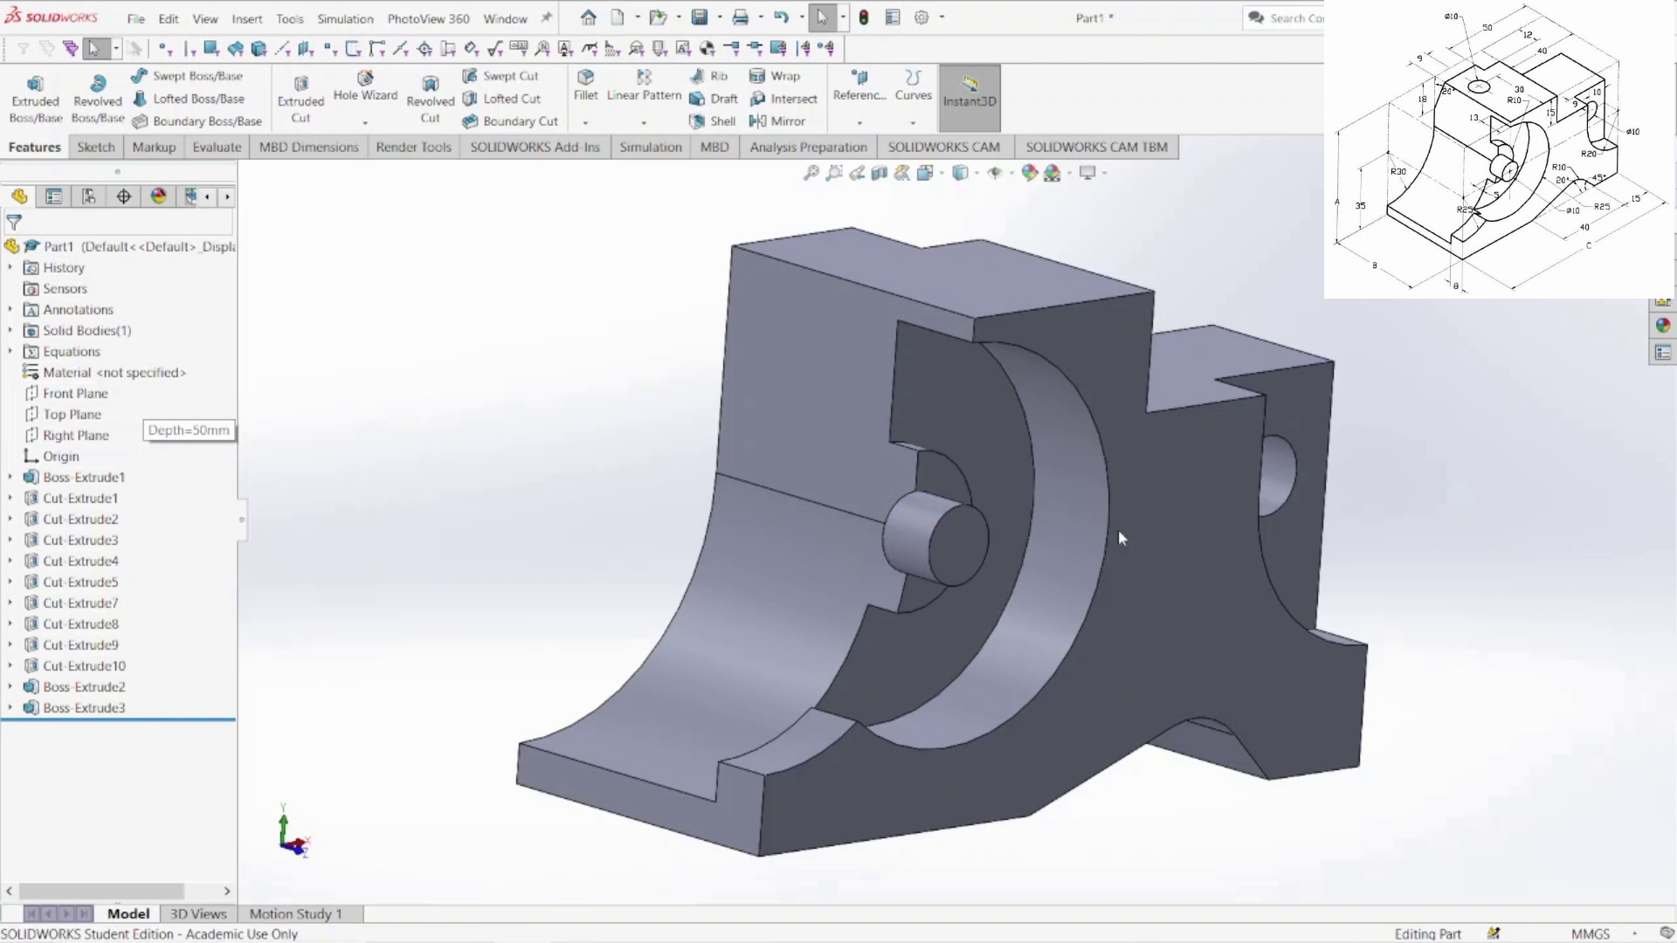
pyautogui.click(1162, 521)
pyautogui.click(1565, 527)
# - Sketch on the side face, viewed normal to it, with a line from the top-left corner down the left edge
pyautogui.rightClick(754, 306)
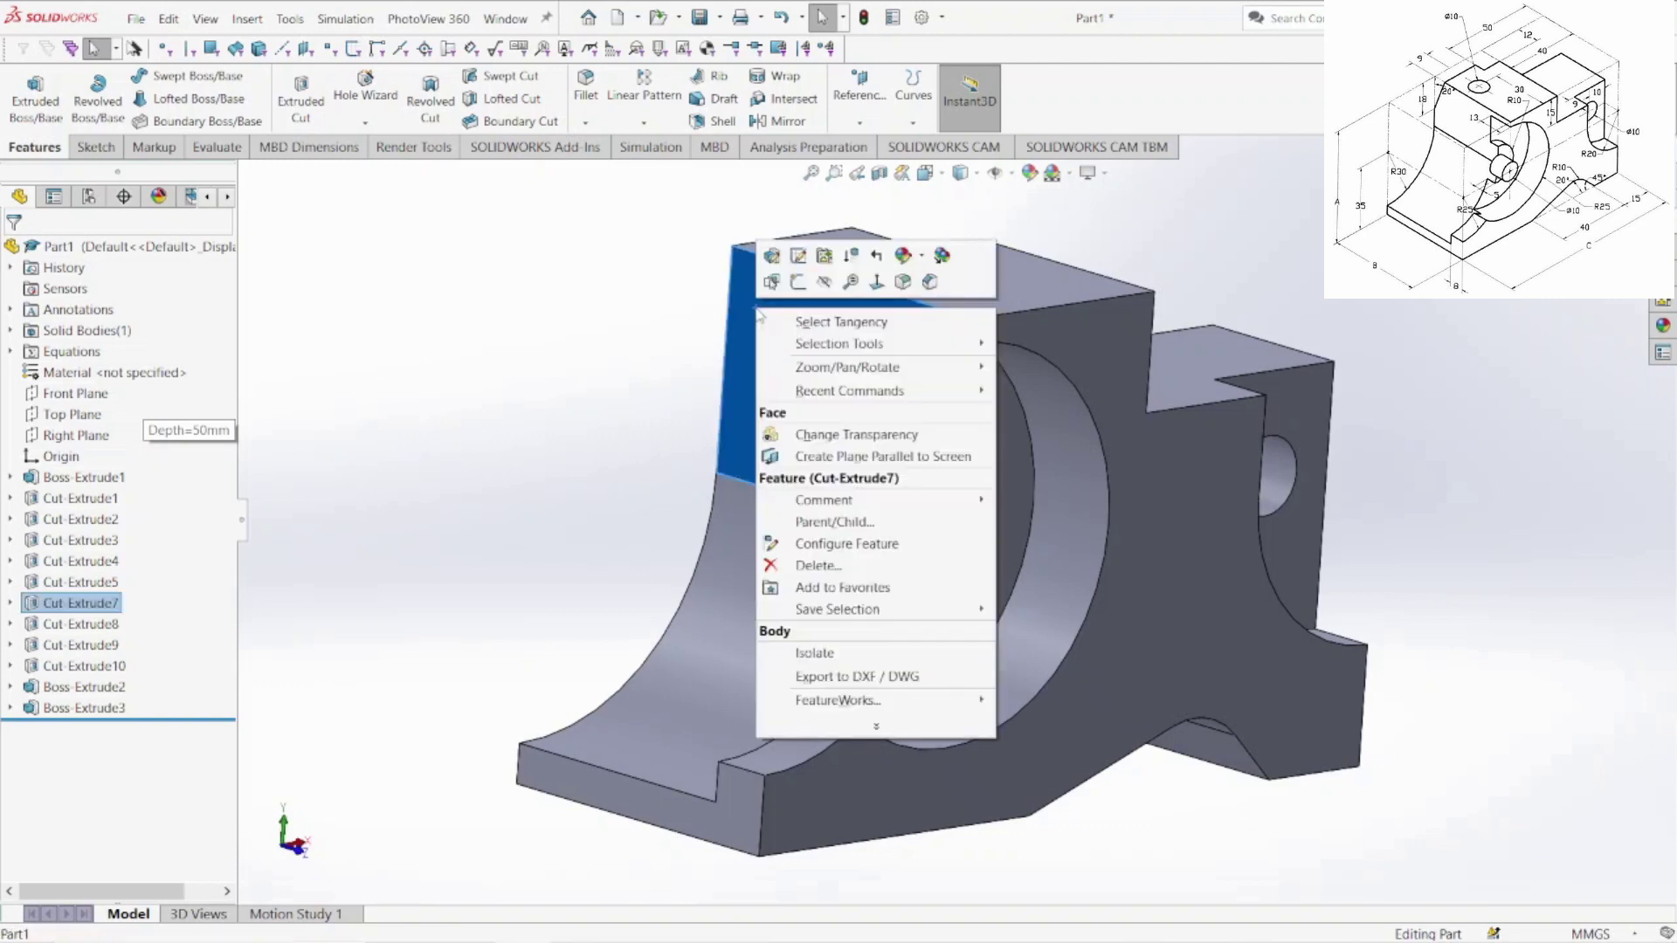
pyautogui.click(797, 282)
pyautogui.press('space')
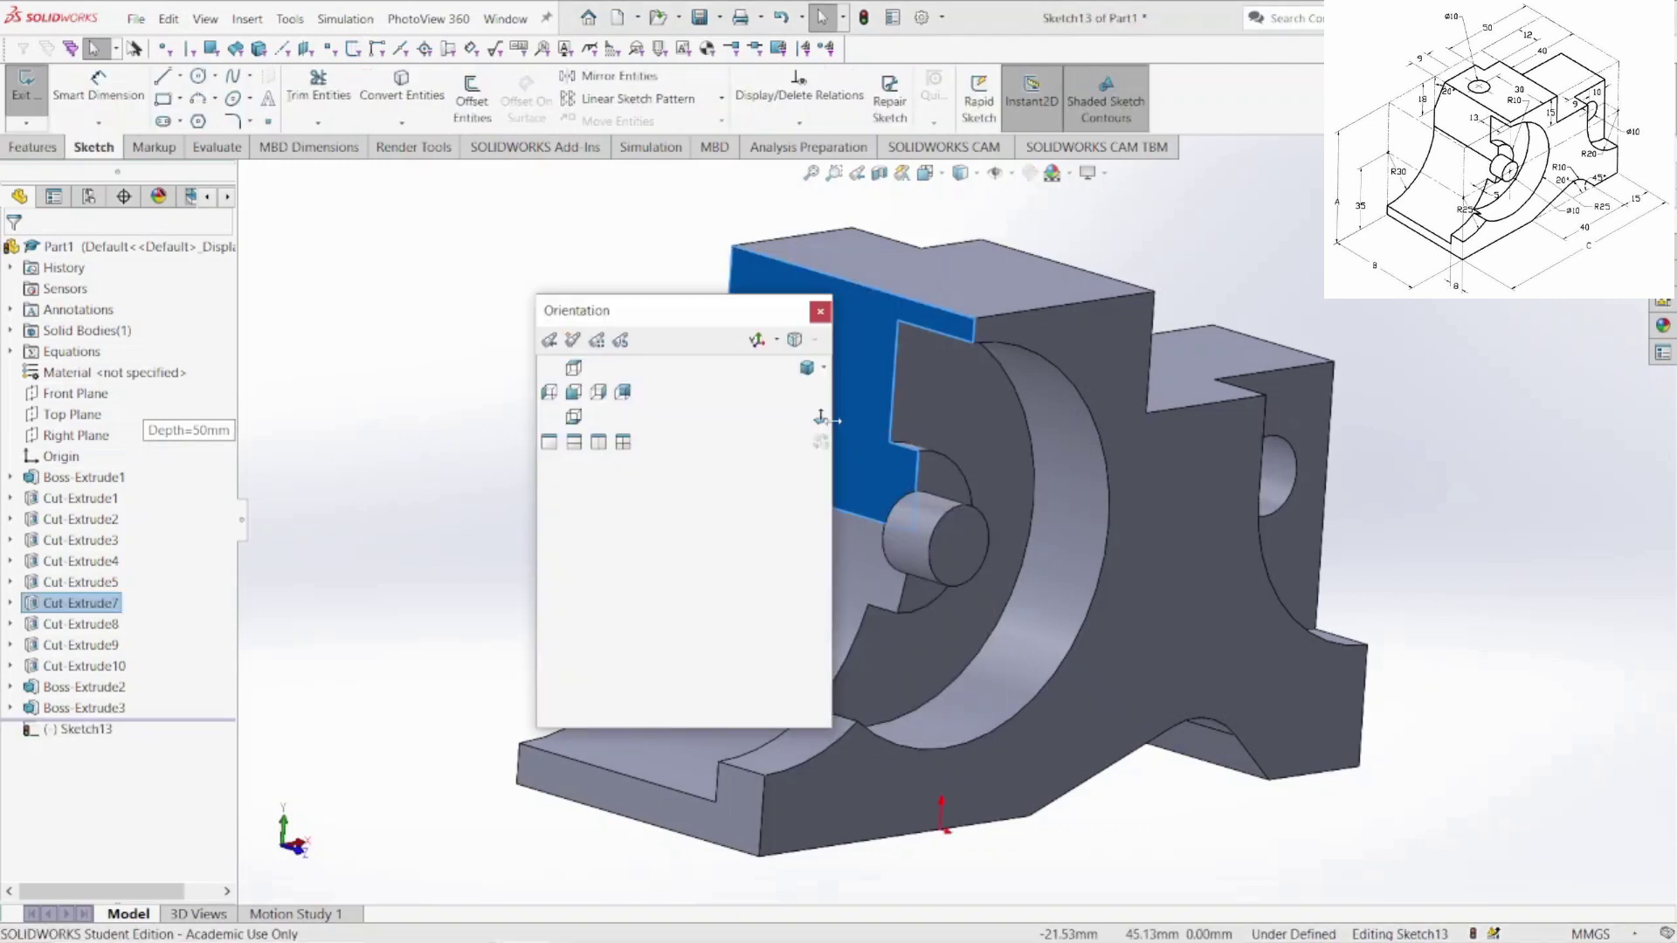
pyautogui.click(591, 389)
pyautogui.press('l')
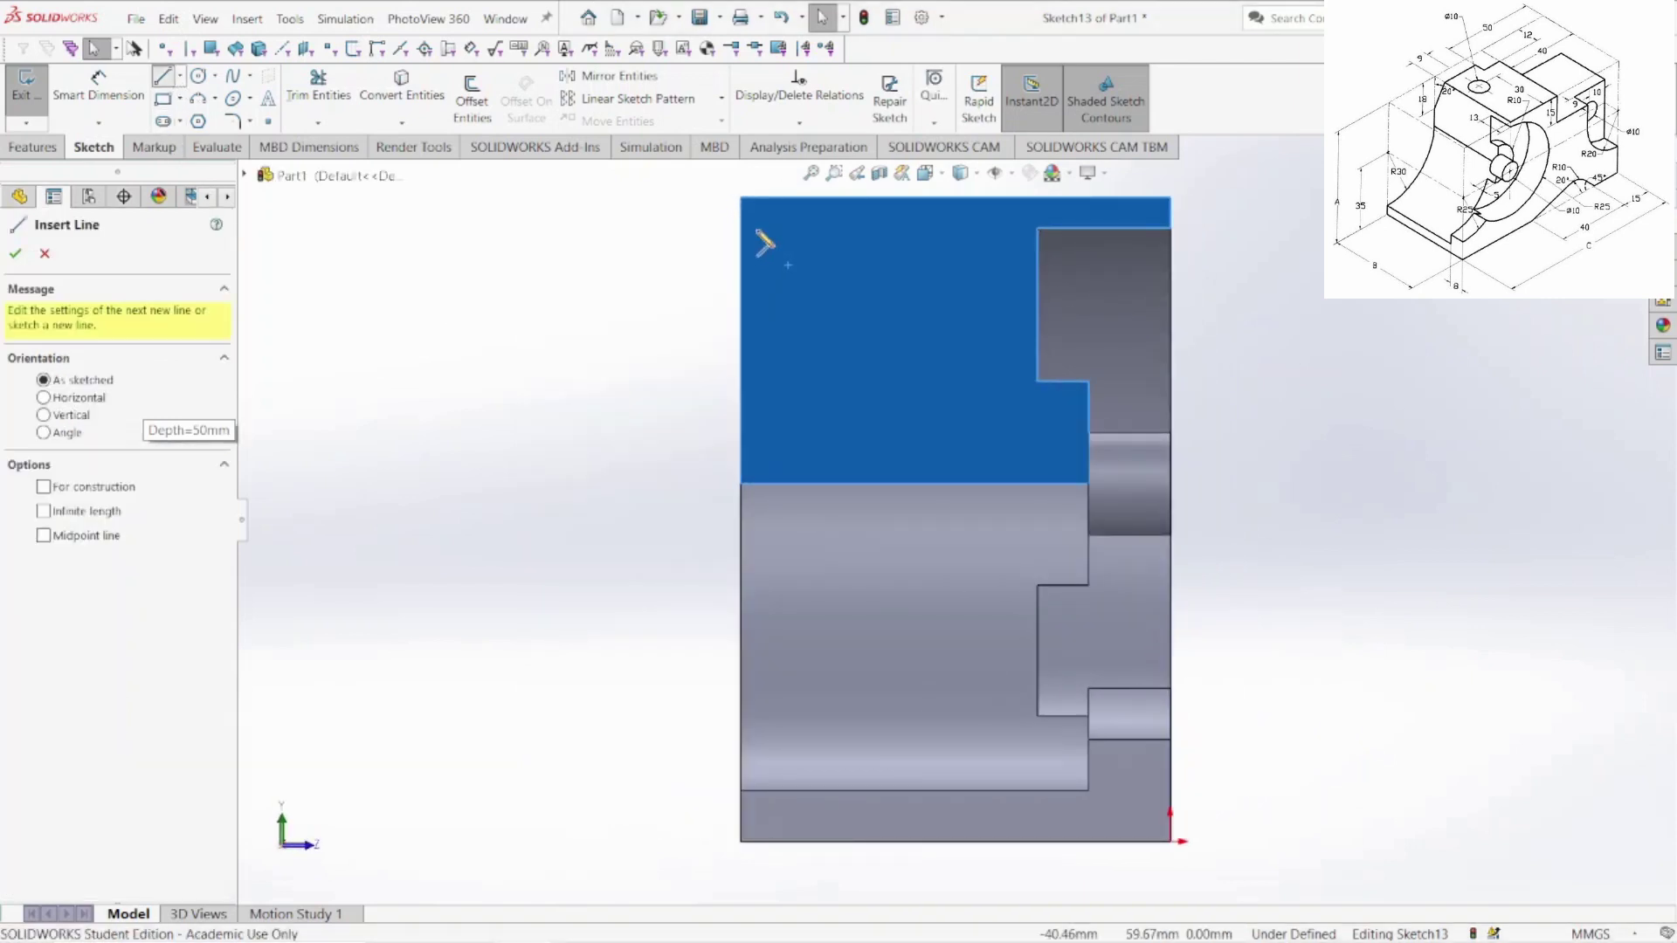
pyautogui.click(742, 199)
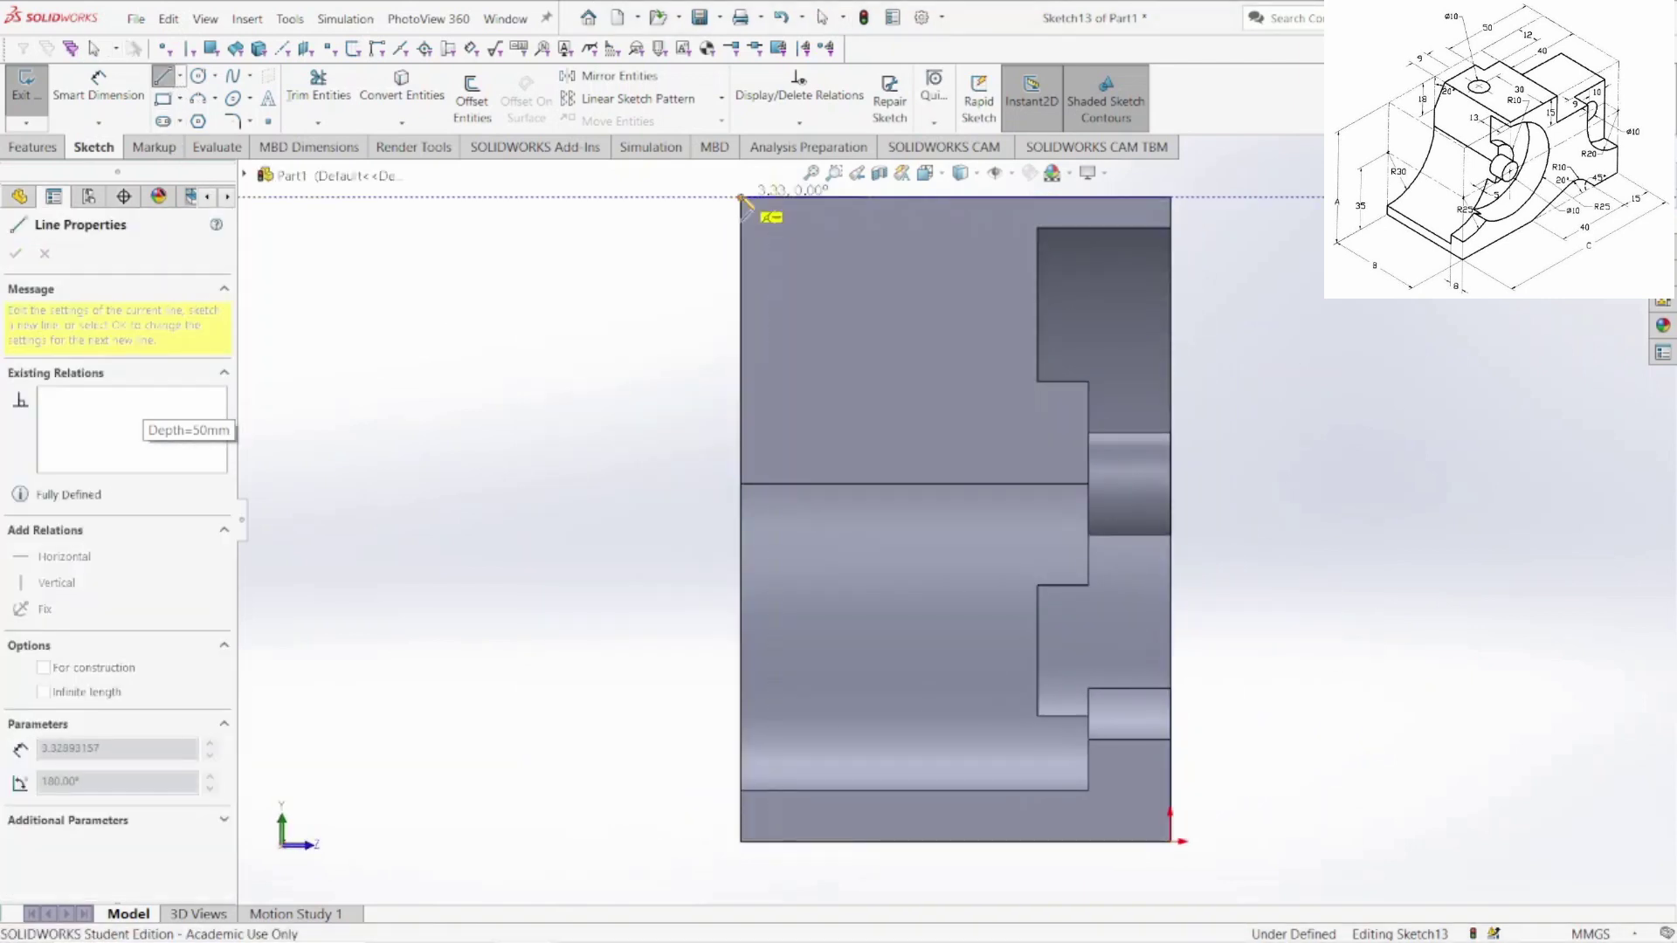
pyautogui.click(741, 268)
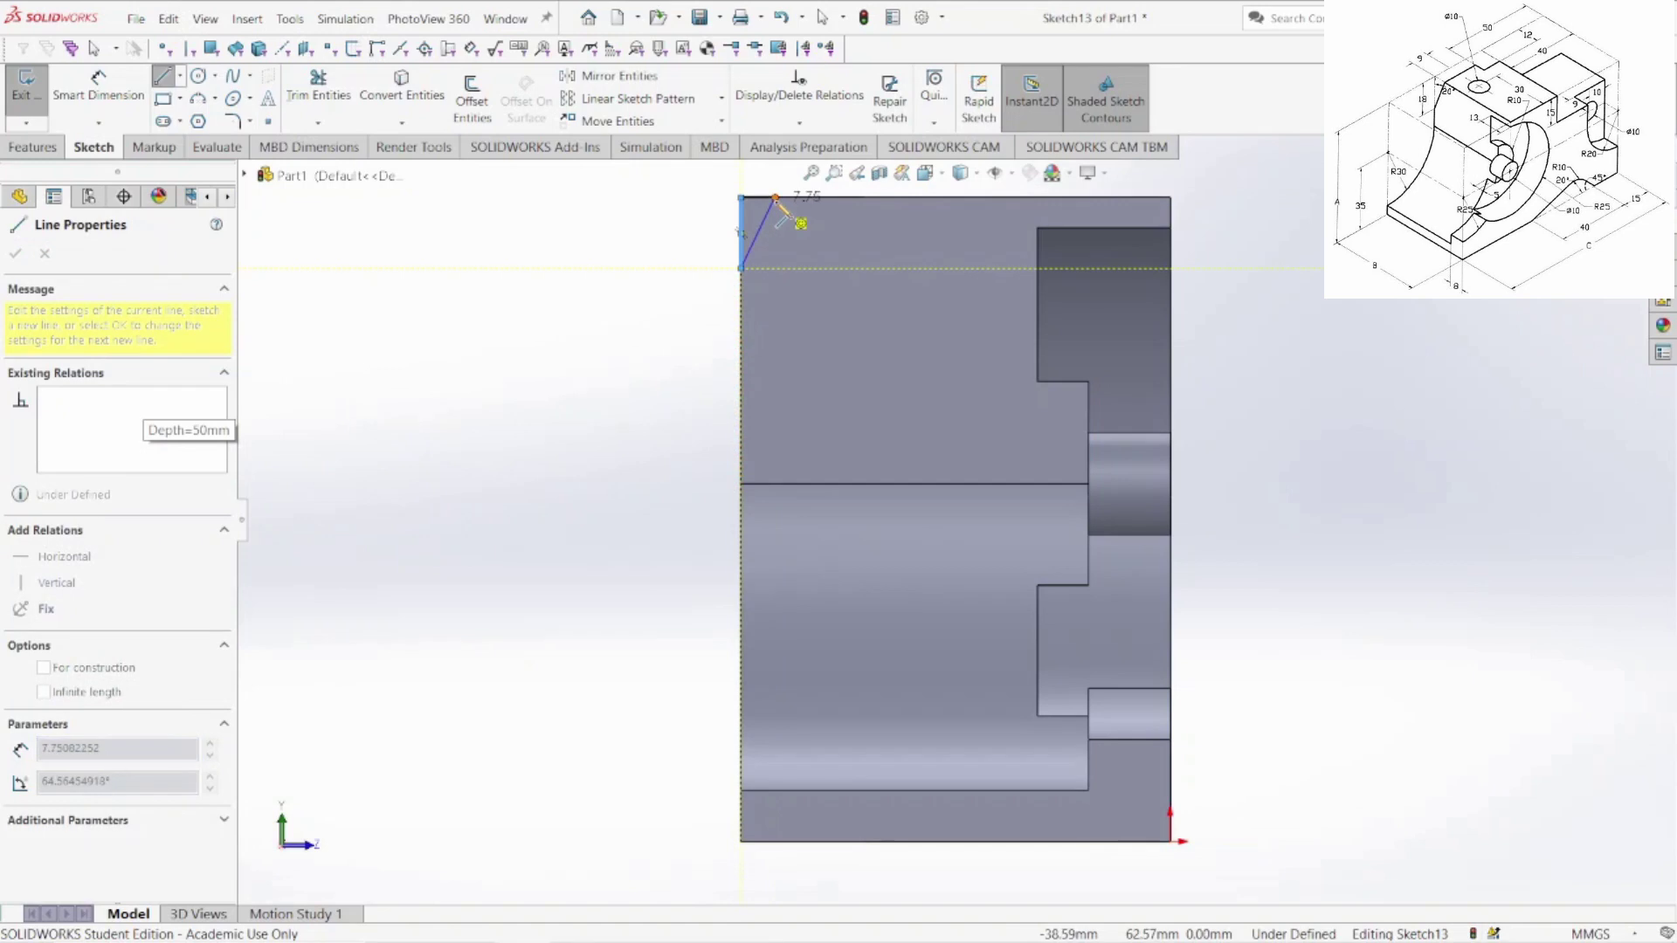
pyautogui.press('Escape')
# - Dimension the chamfer line 18 mm tall and 20° to the left edge
pyautogui.press('d')
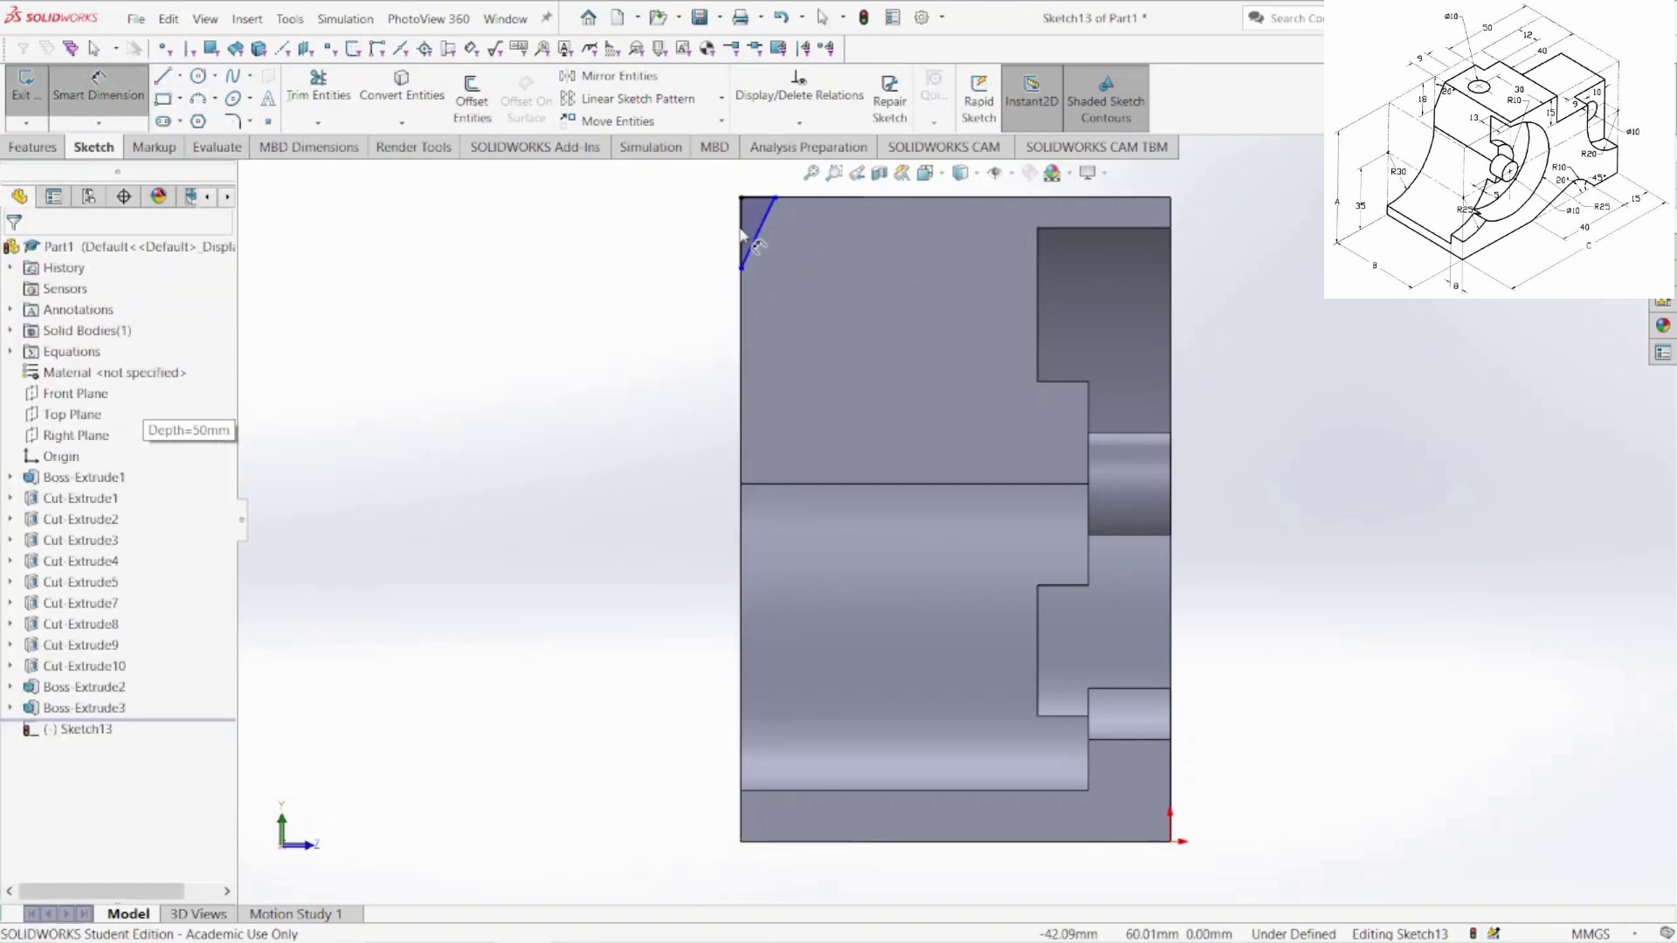
pyautogui.click(741, 248)
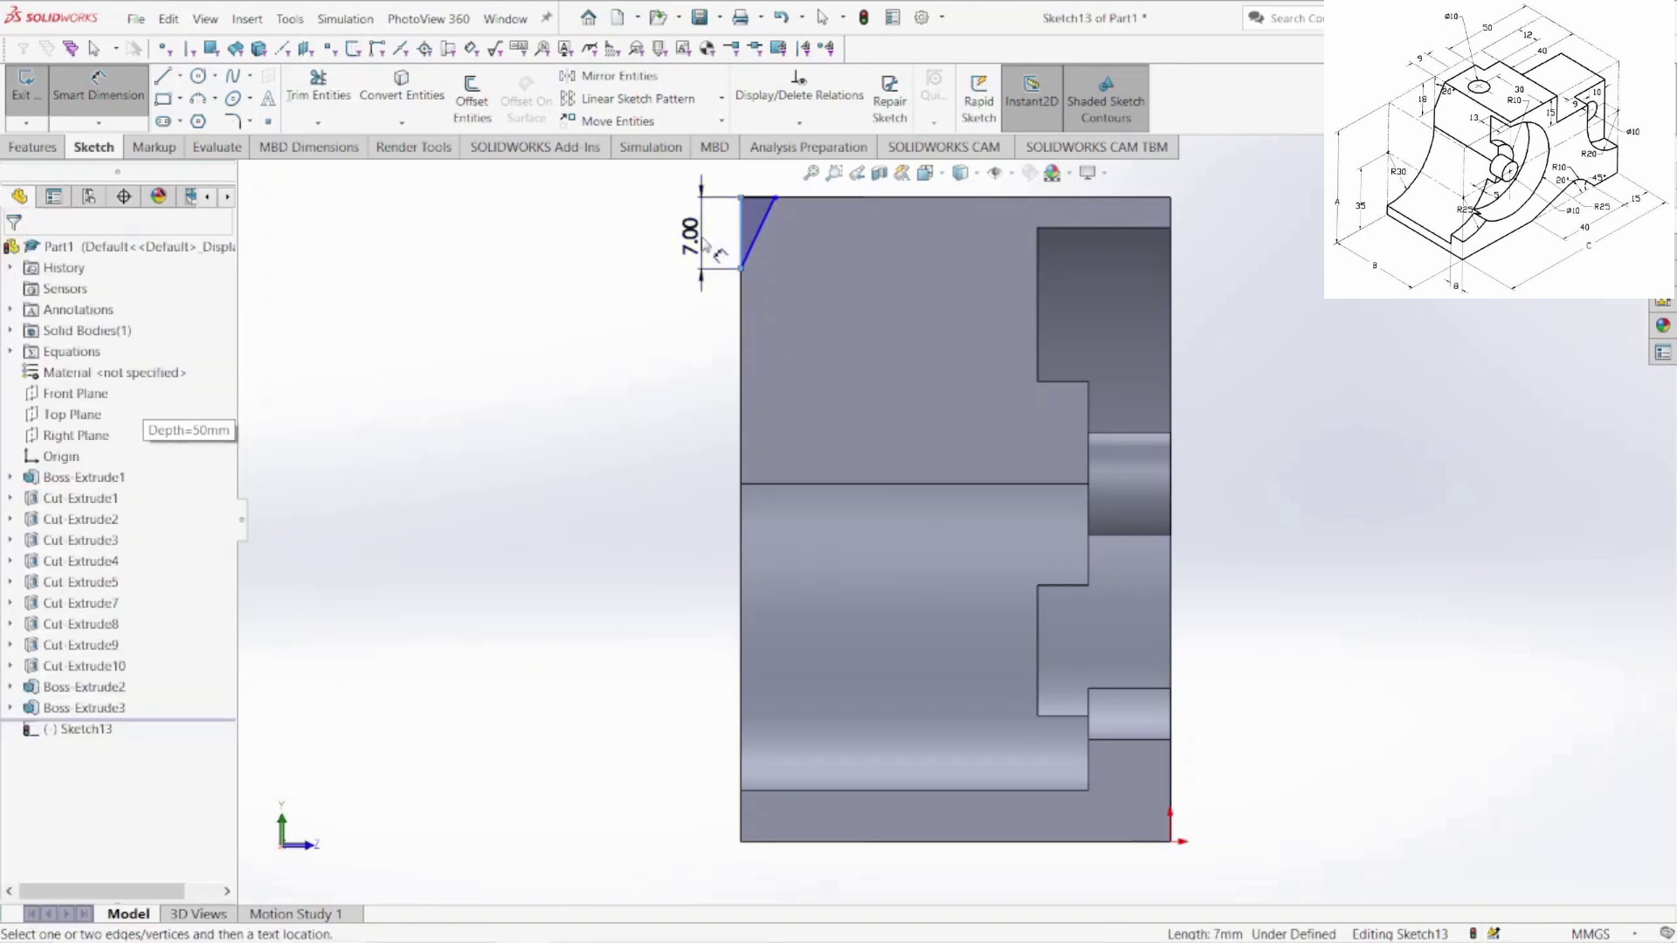
pyautogui.click(701, 244)
pyautogui.write('18')
pyautogui.press('Return')
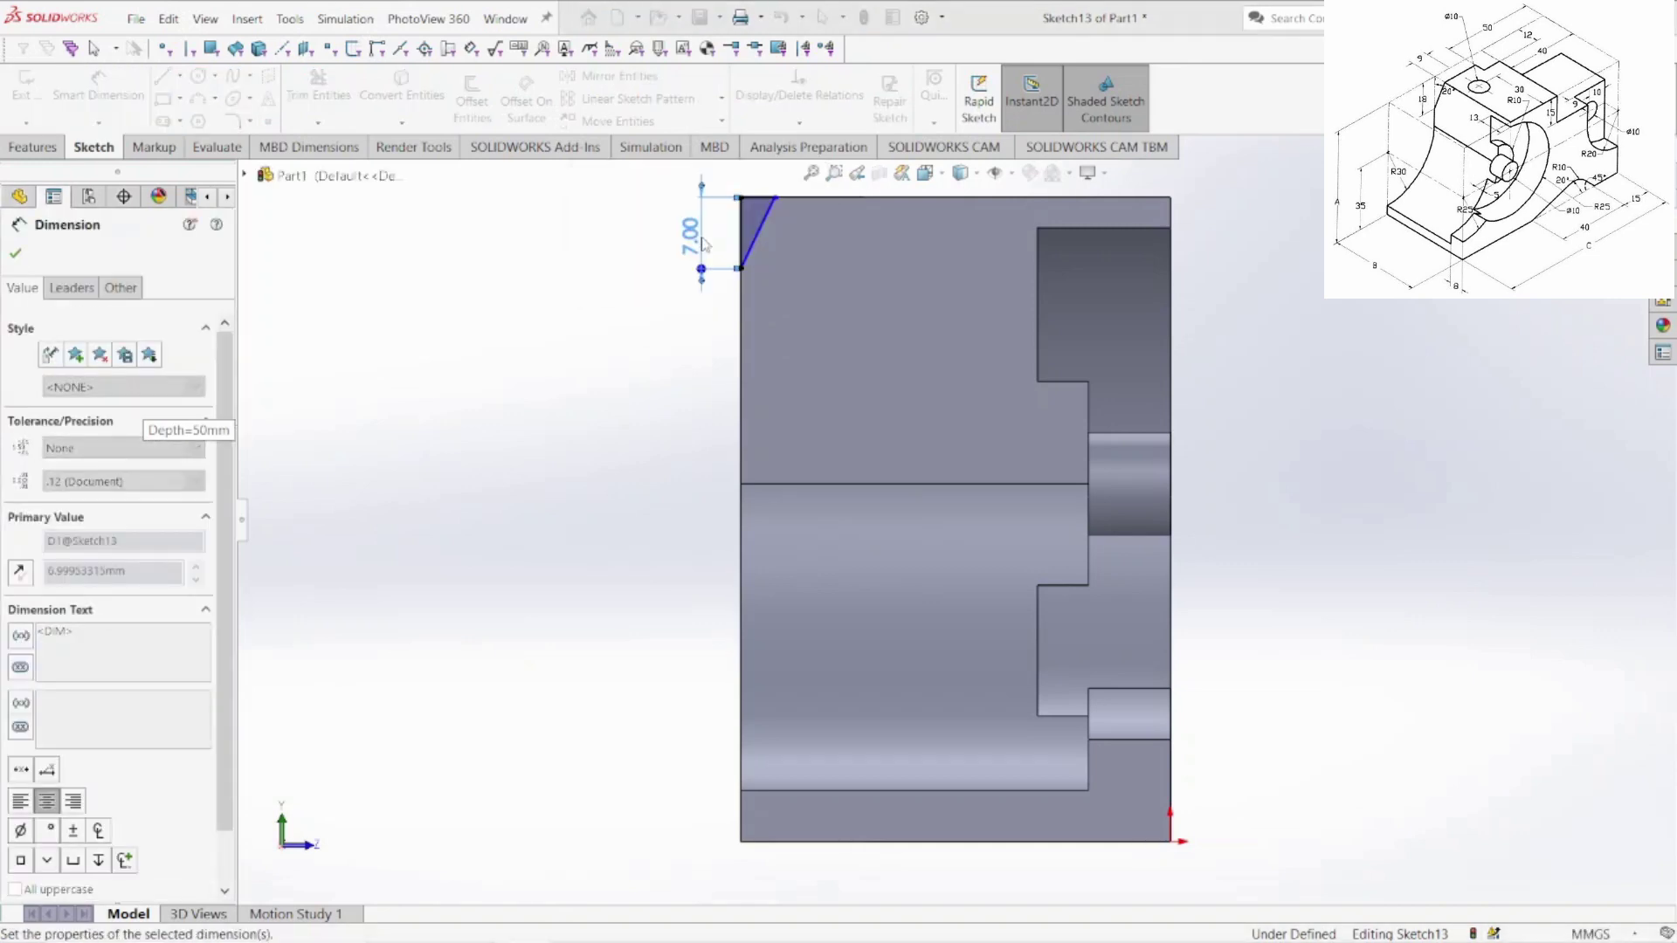
pyautogui.click(738, 269)
pyautogui.click(759, 269)
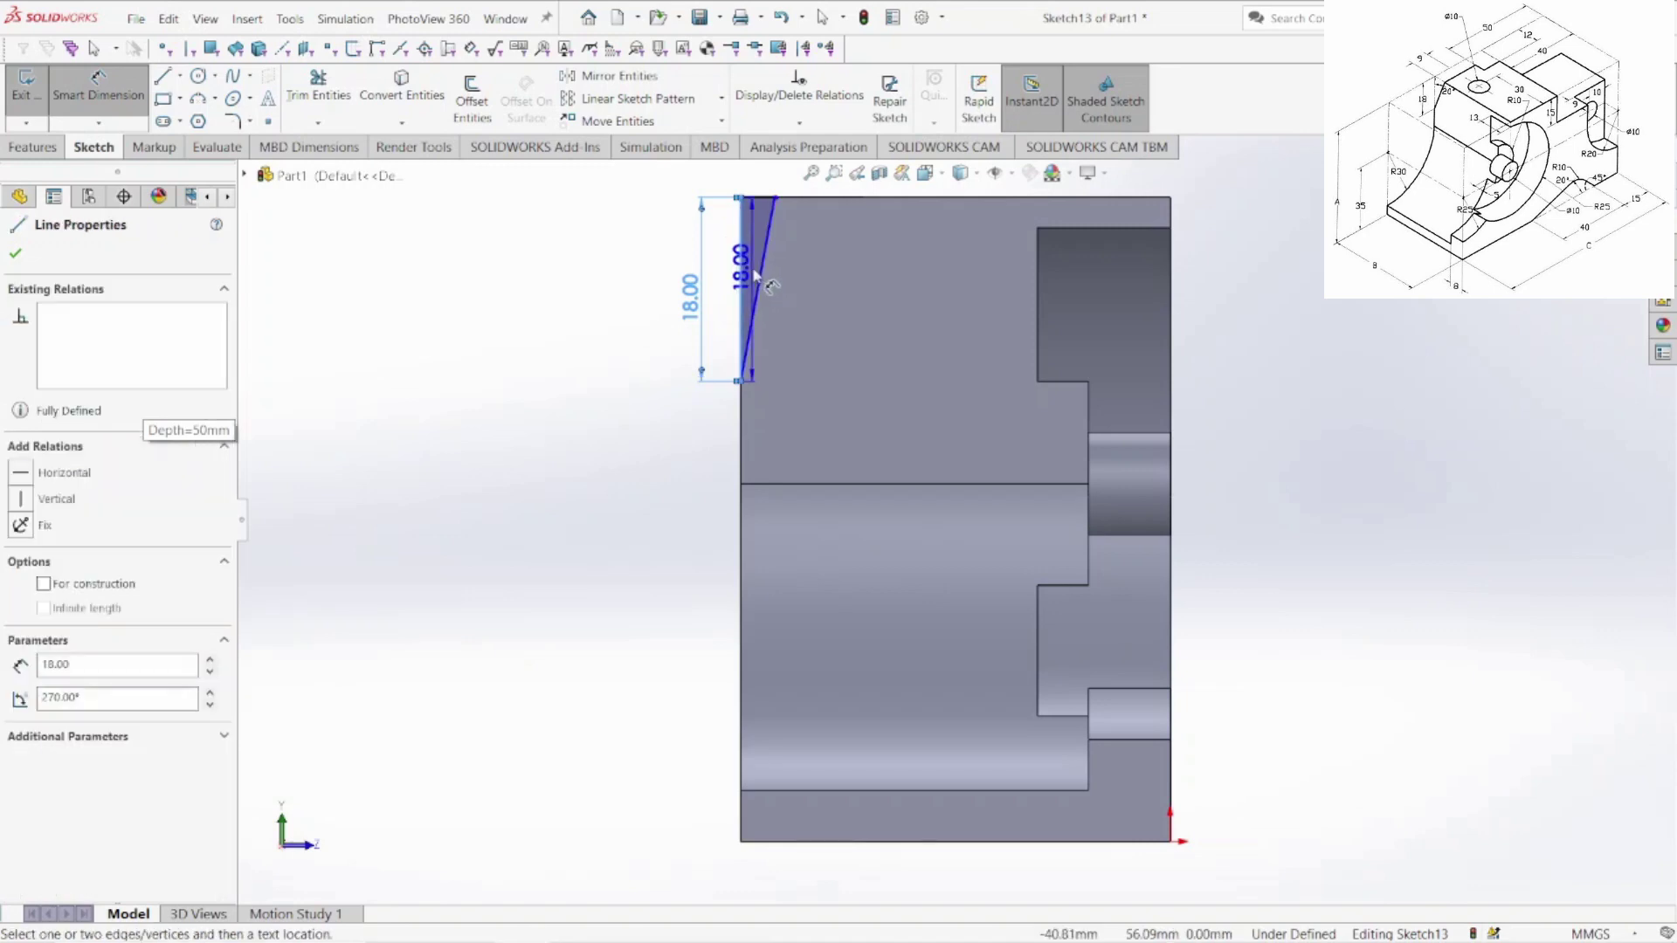
pyautogui.click(761, 256)
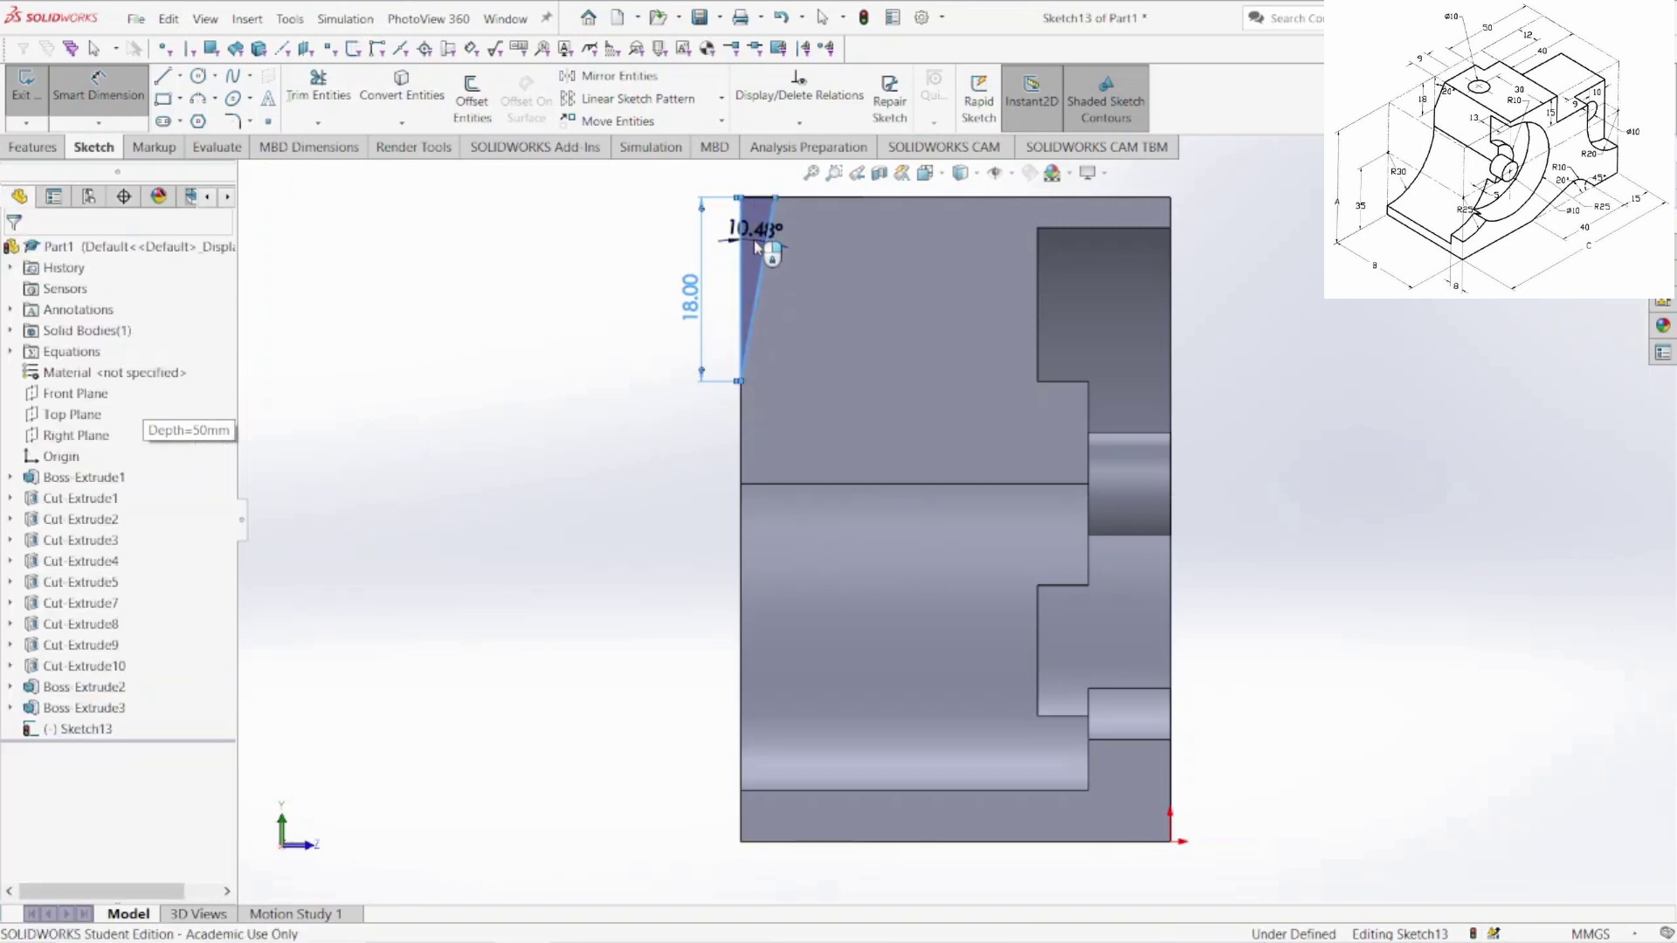
pyautogui.write('20')
pyautogui.press('Return')
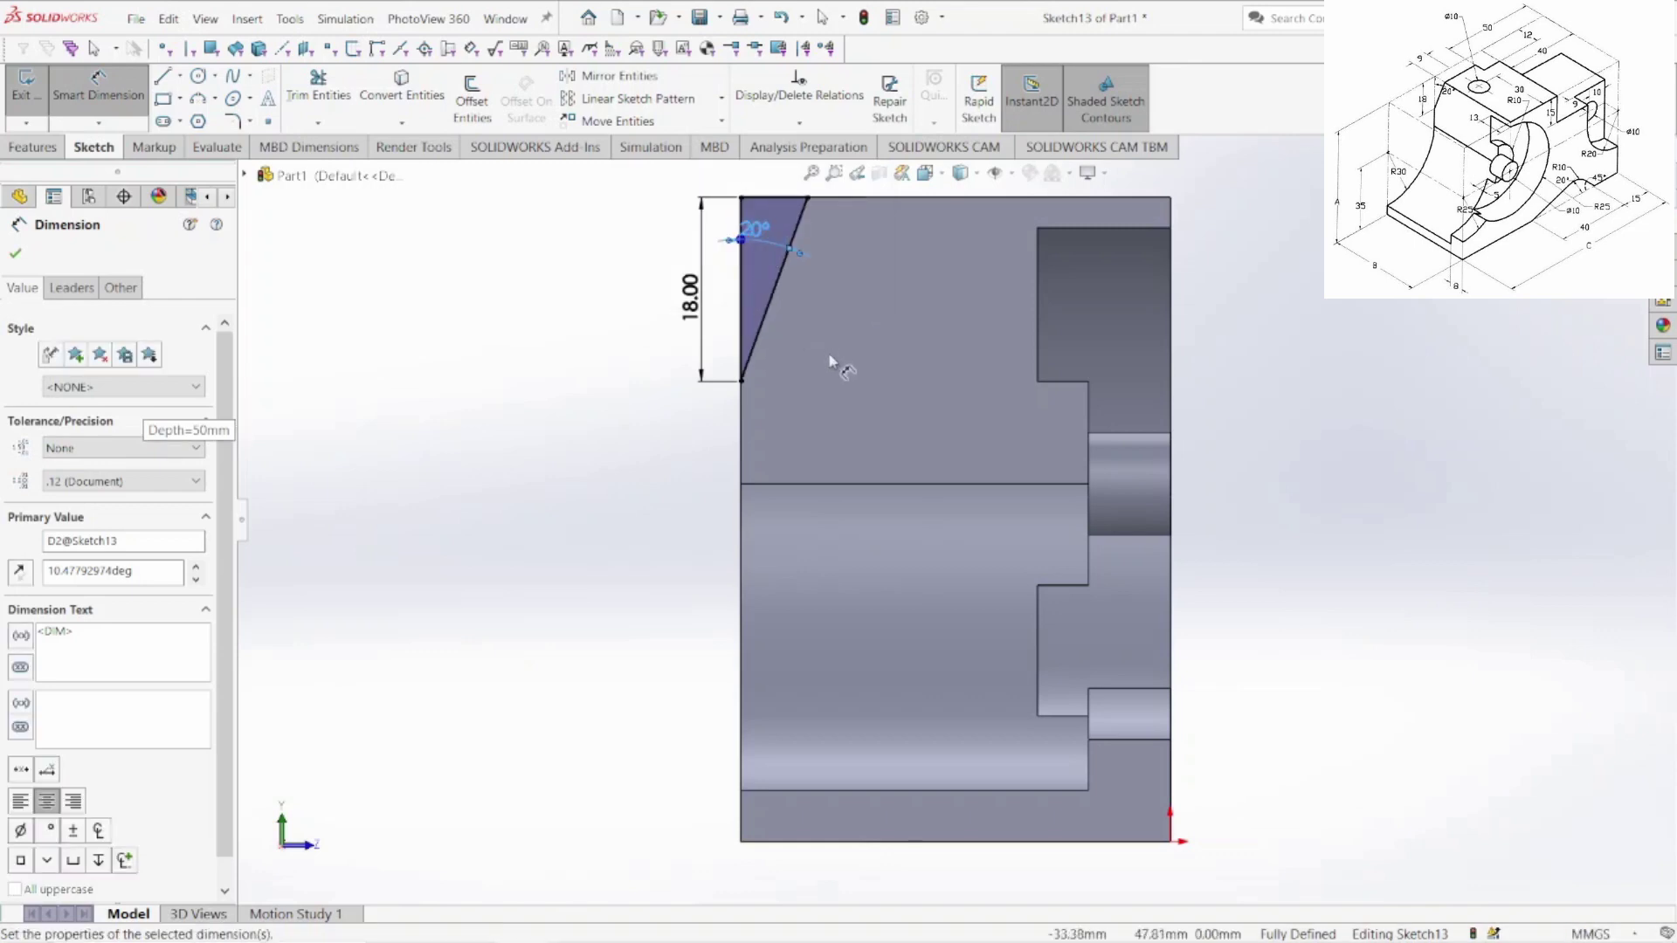
pyautogui.press('Escape')
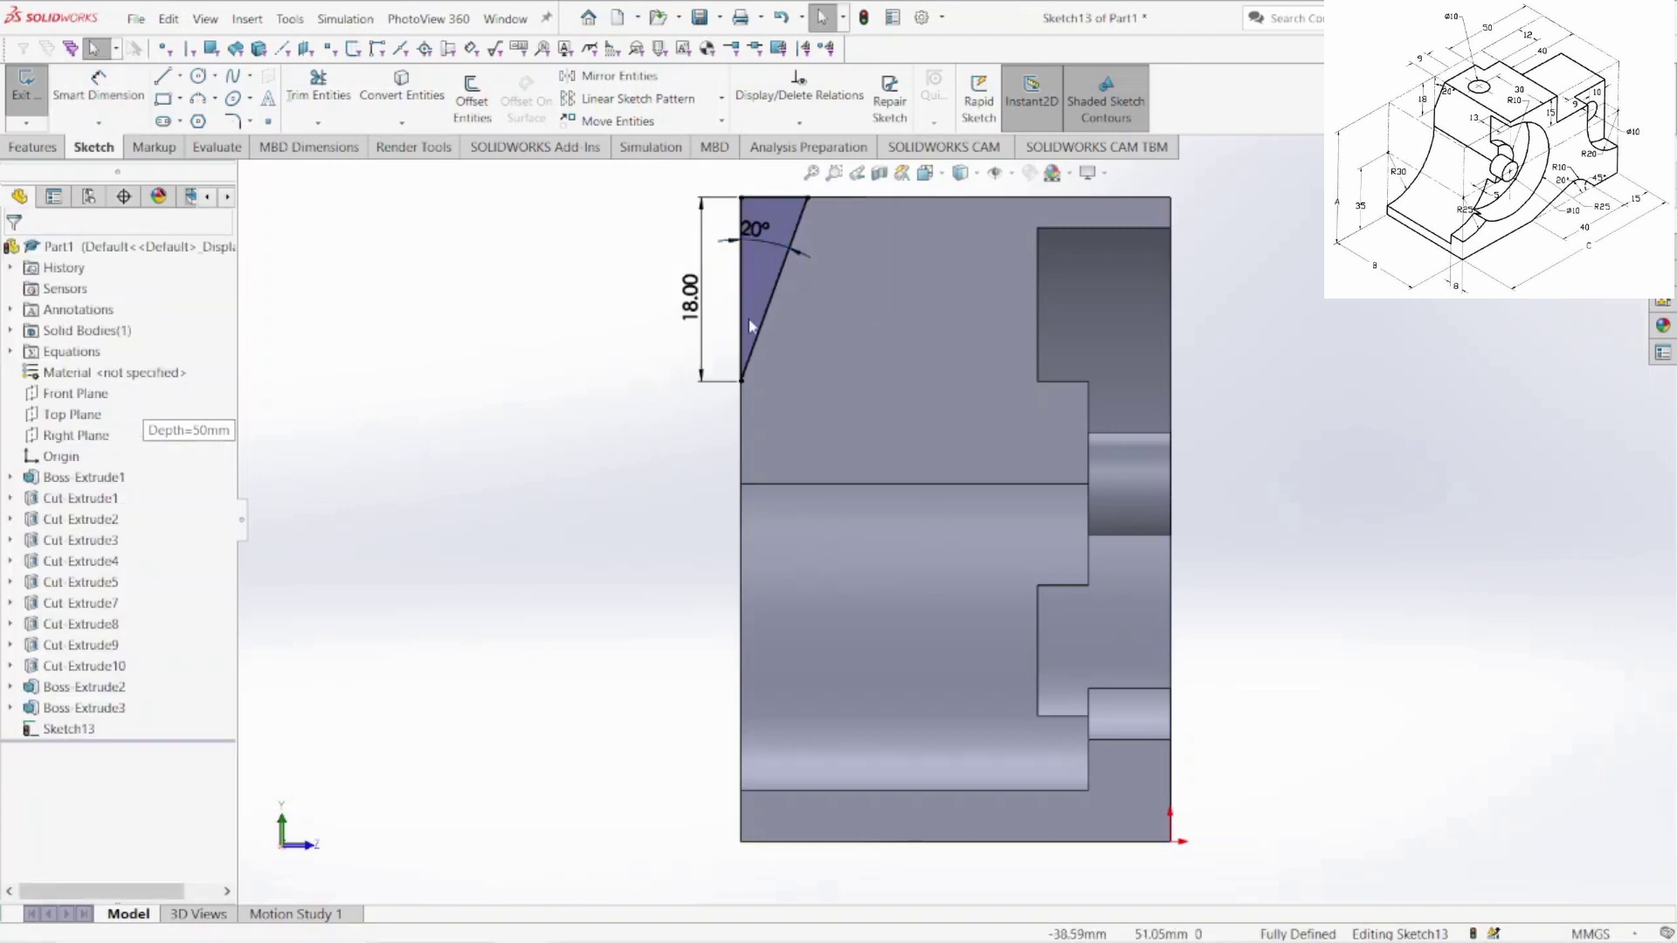
pyautogui.click(52, 148)
# - Extrude-cut the triangular corner profile Through All as Cut-Extrude11, then view in trimetric
pyautogui.click(301, 96)
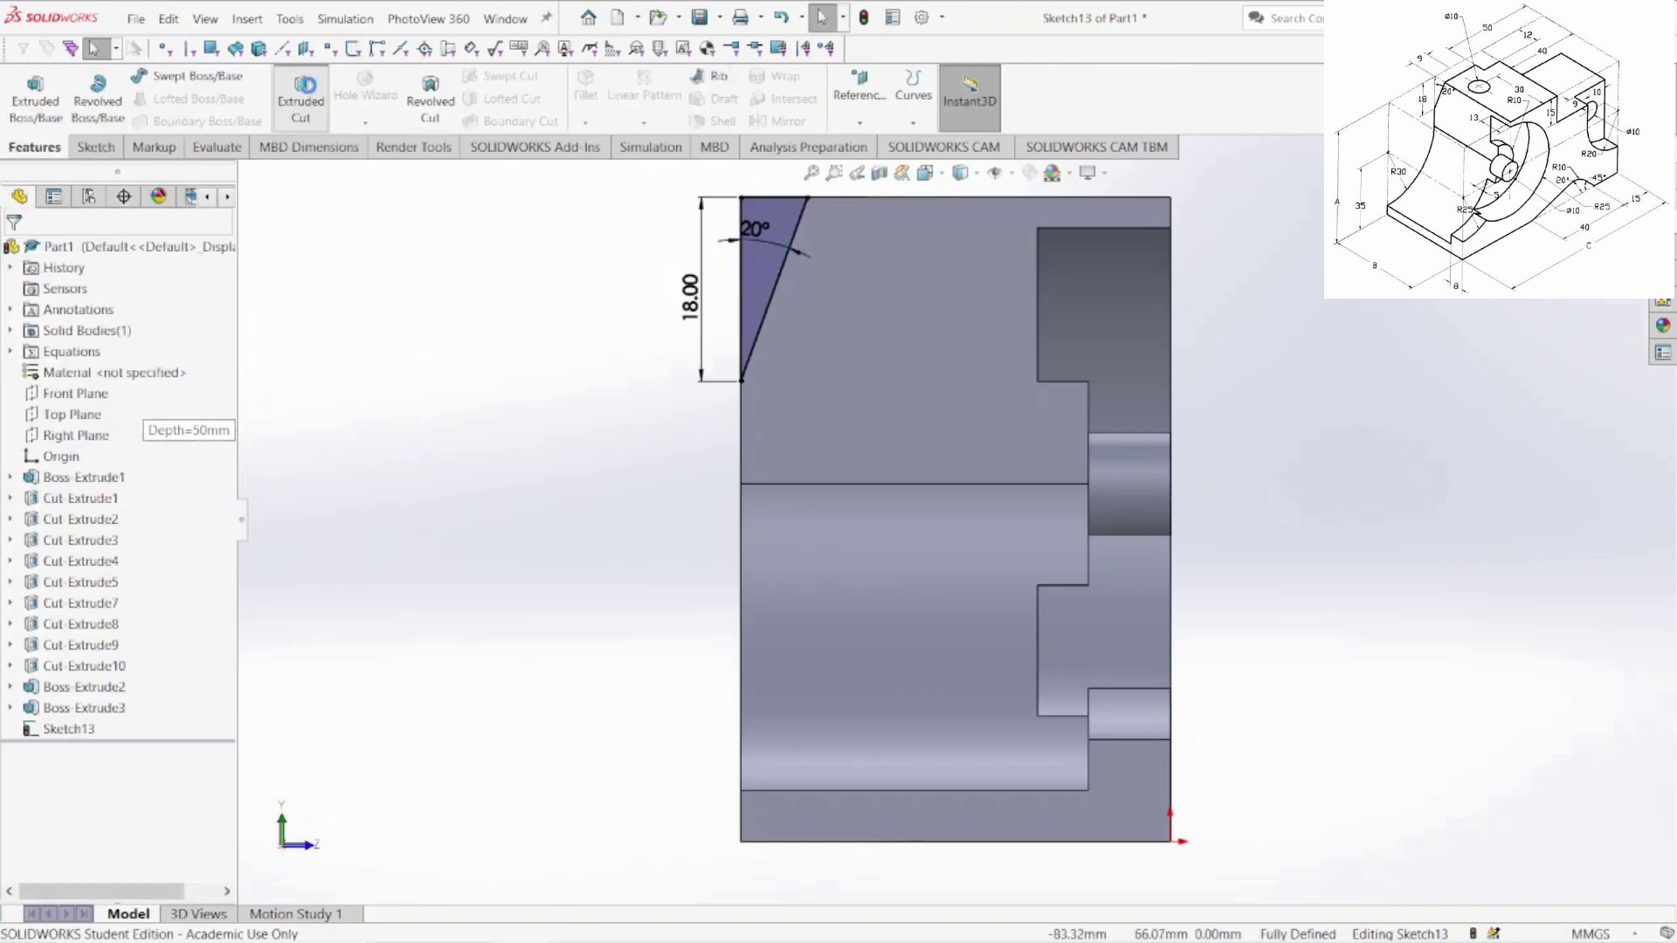
pyautogui.click(122, 374)
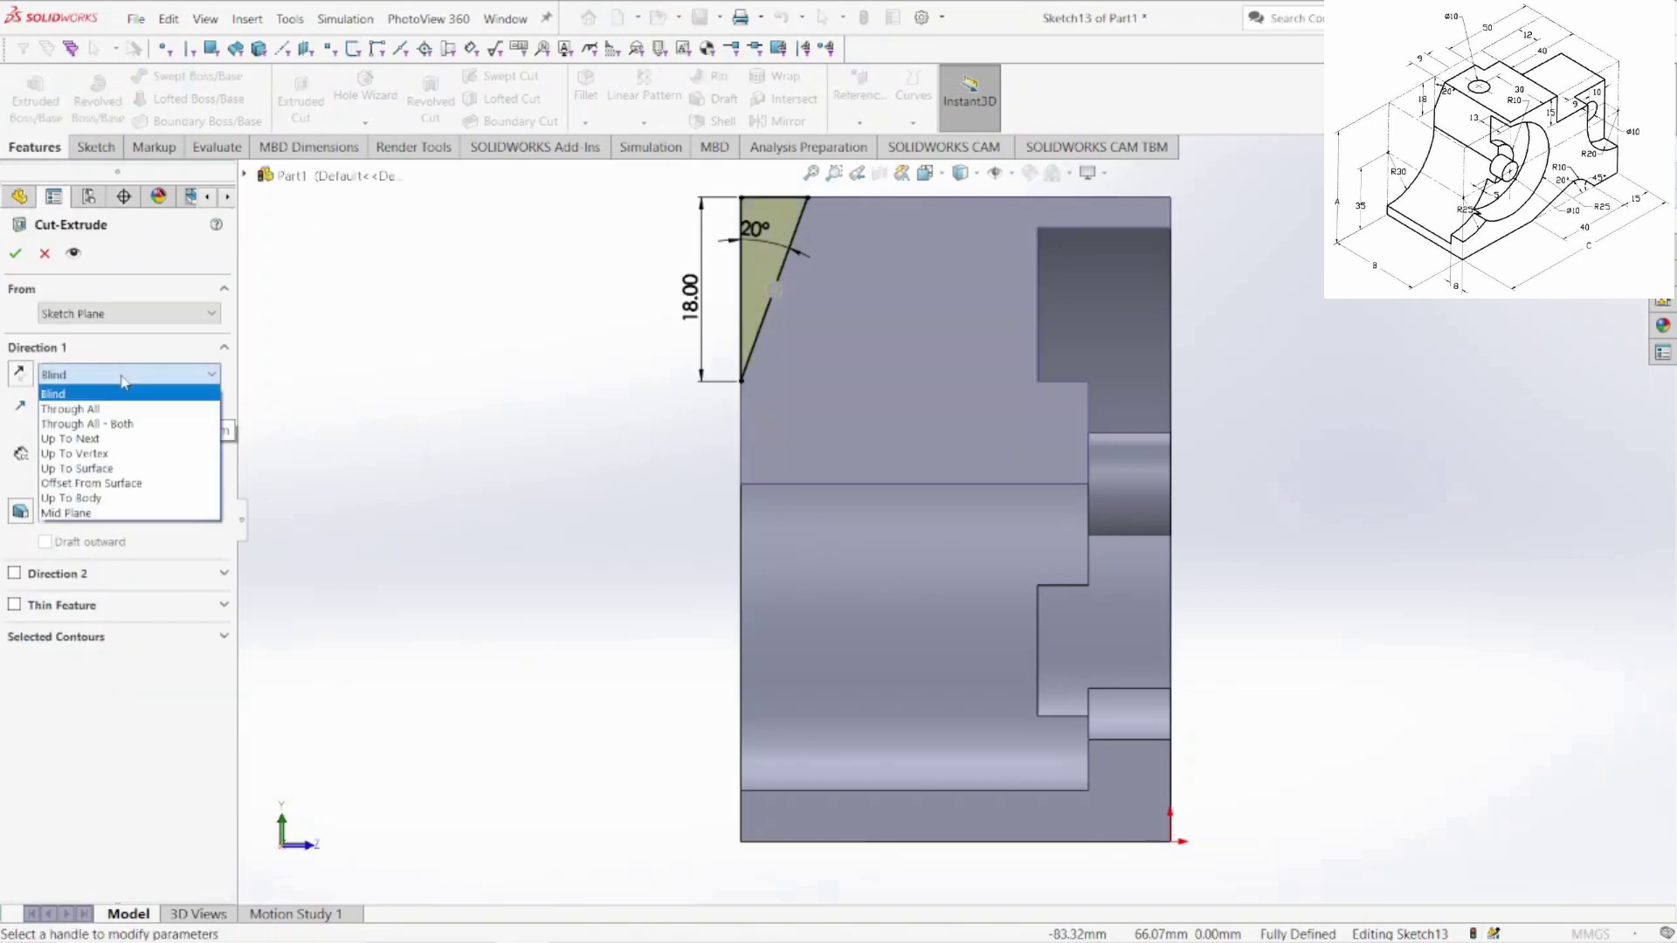
pyautogui.click(112, 410)
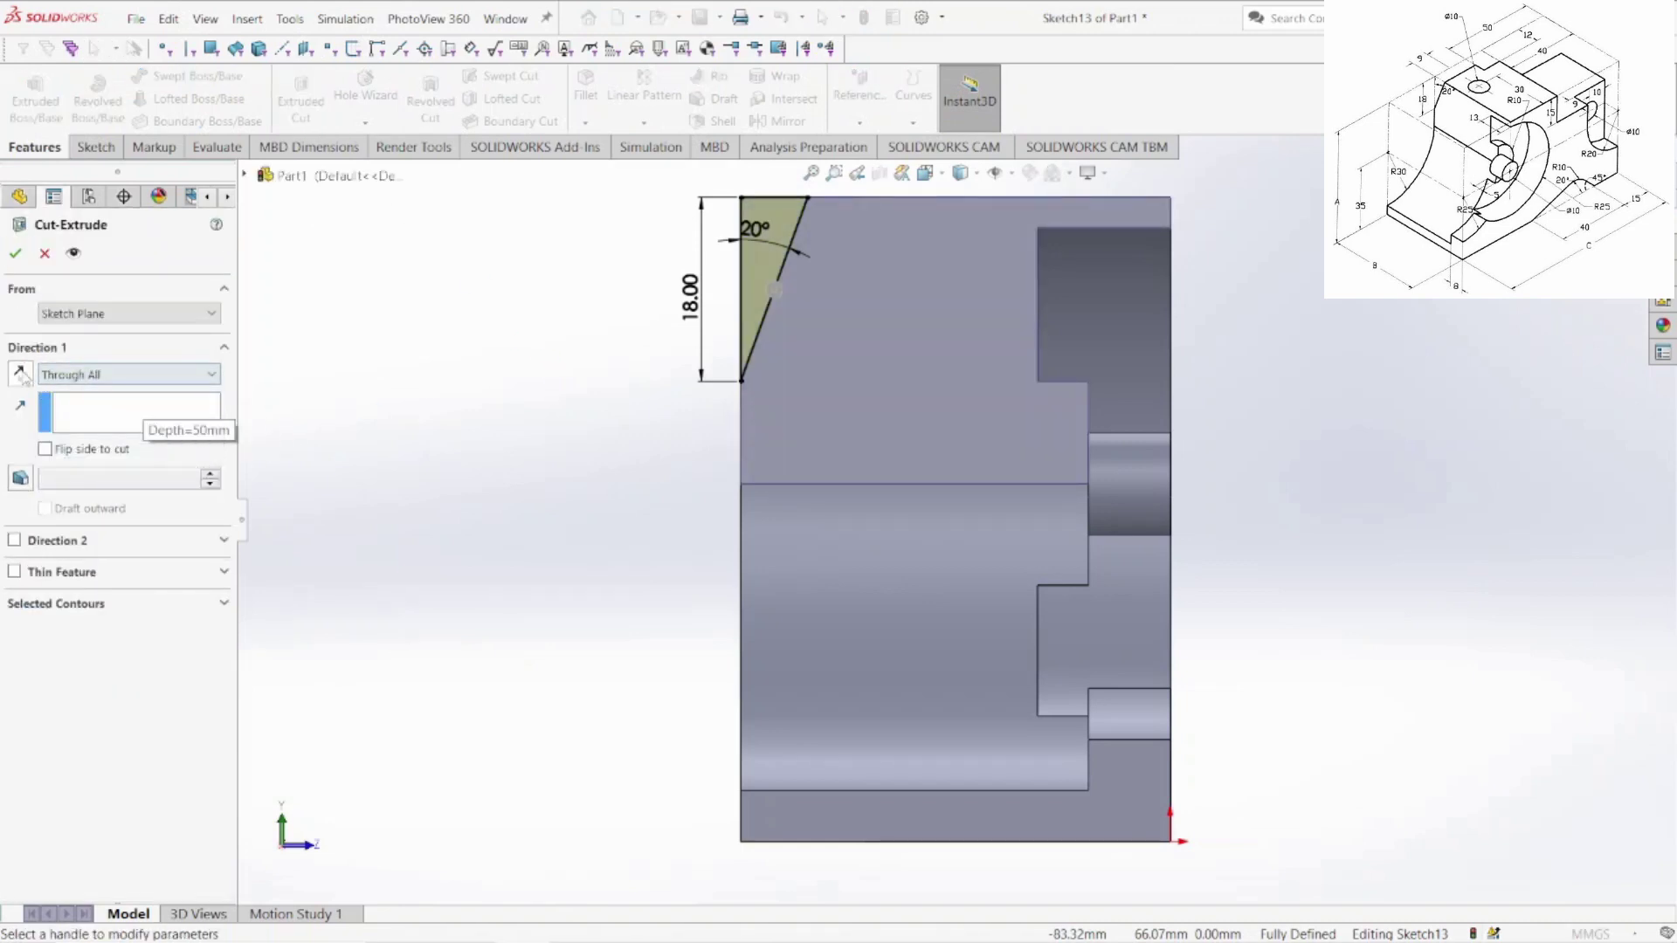
pyautogui.click(16, 254)
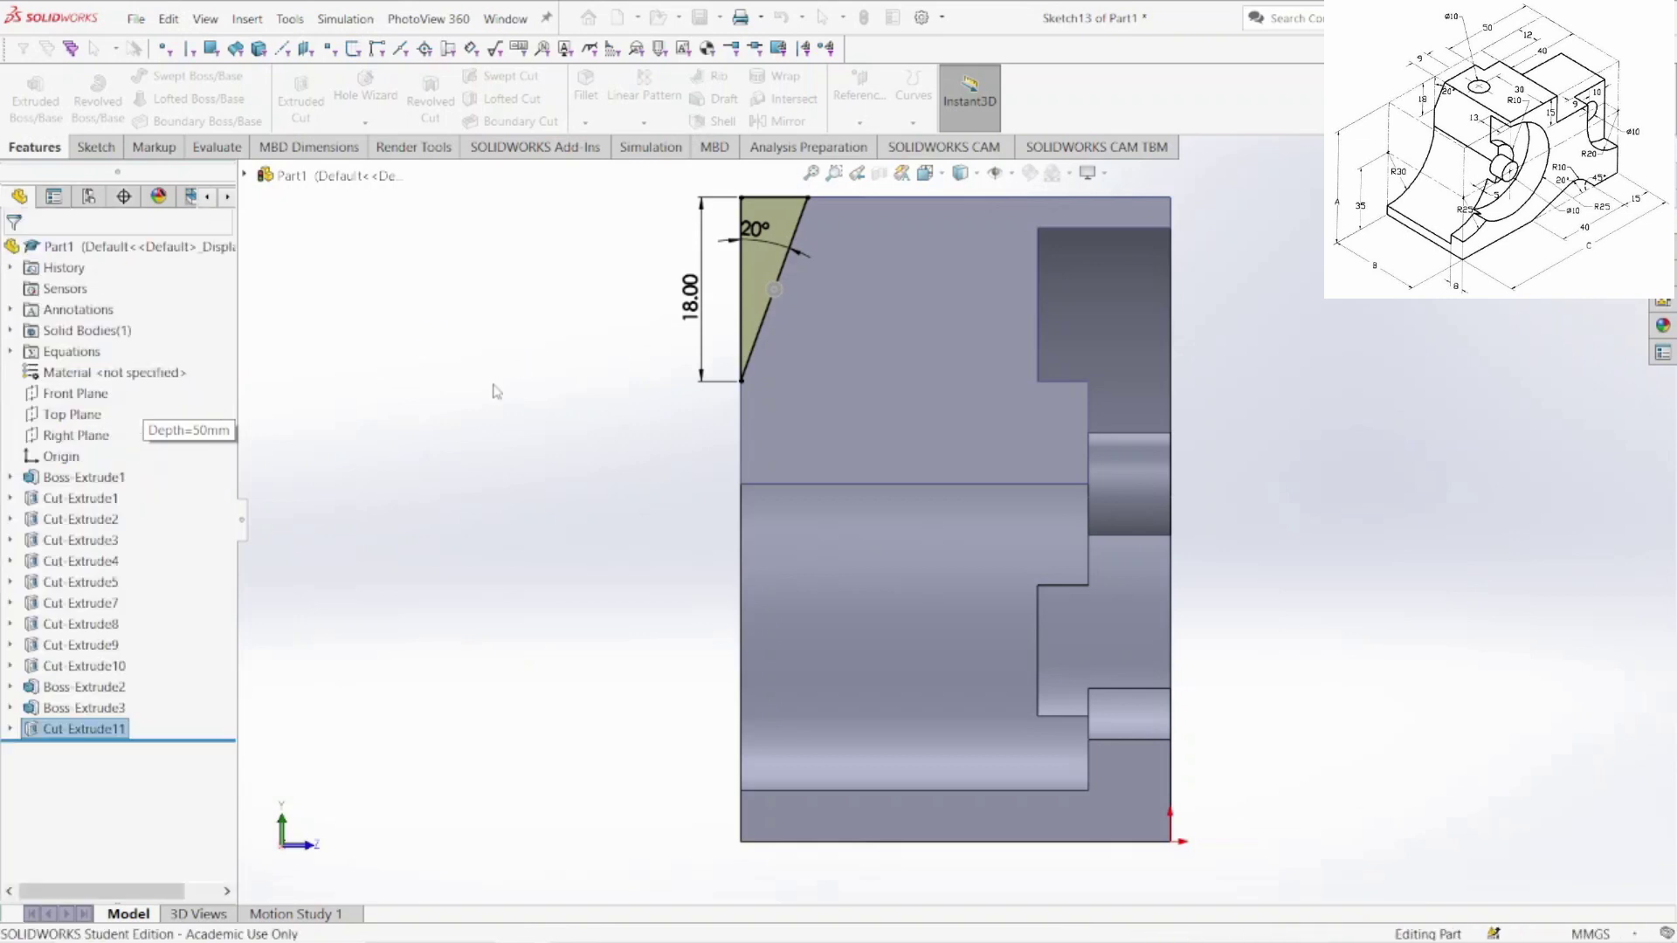
pyautogui.press('space')
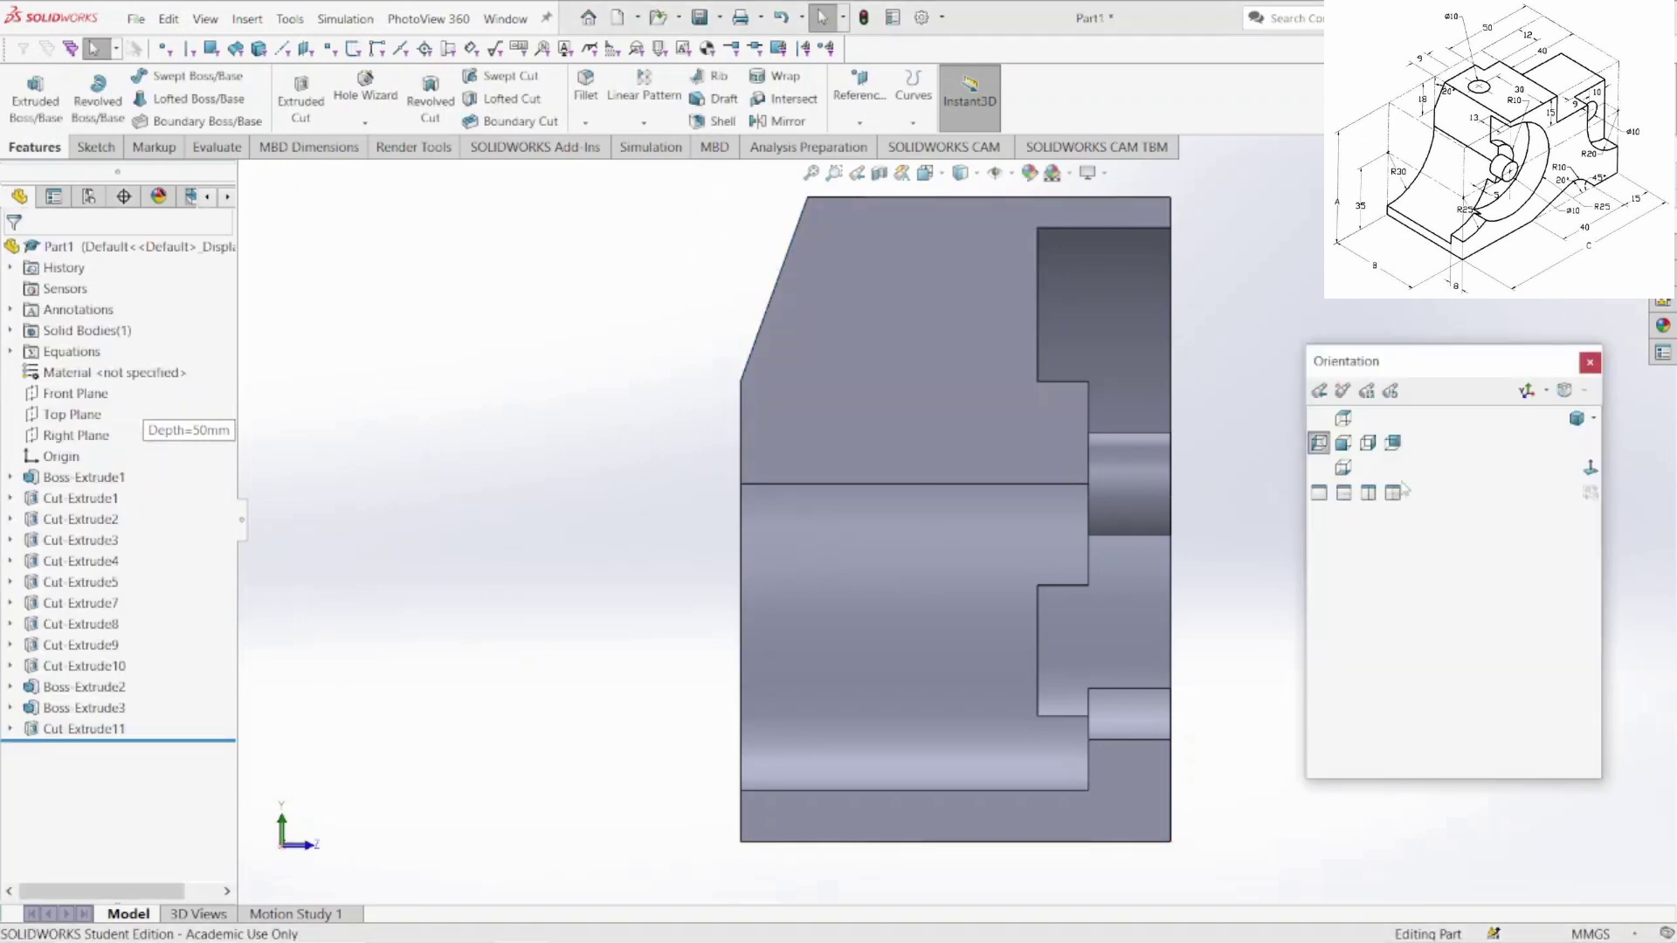
pyautogui.click(1578, 420)
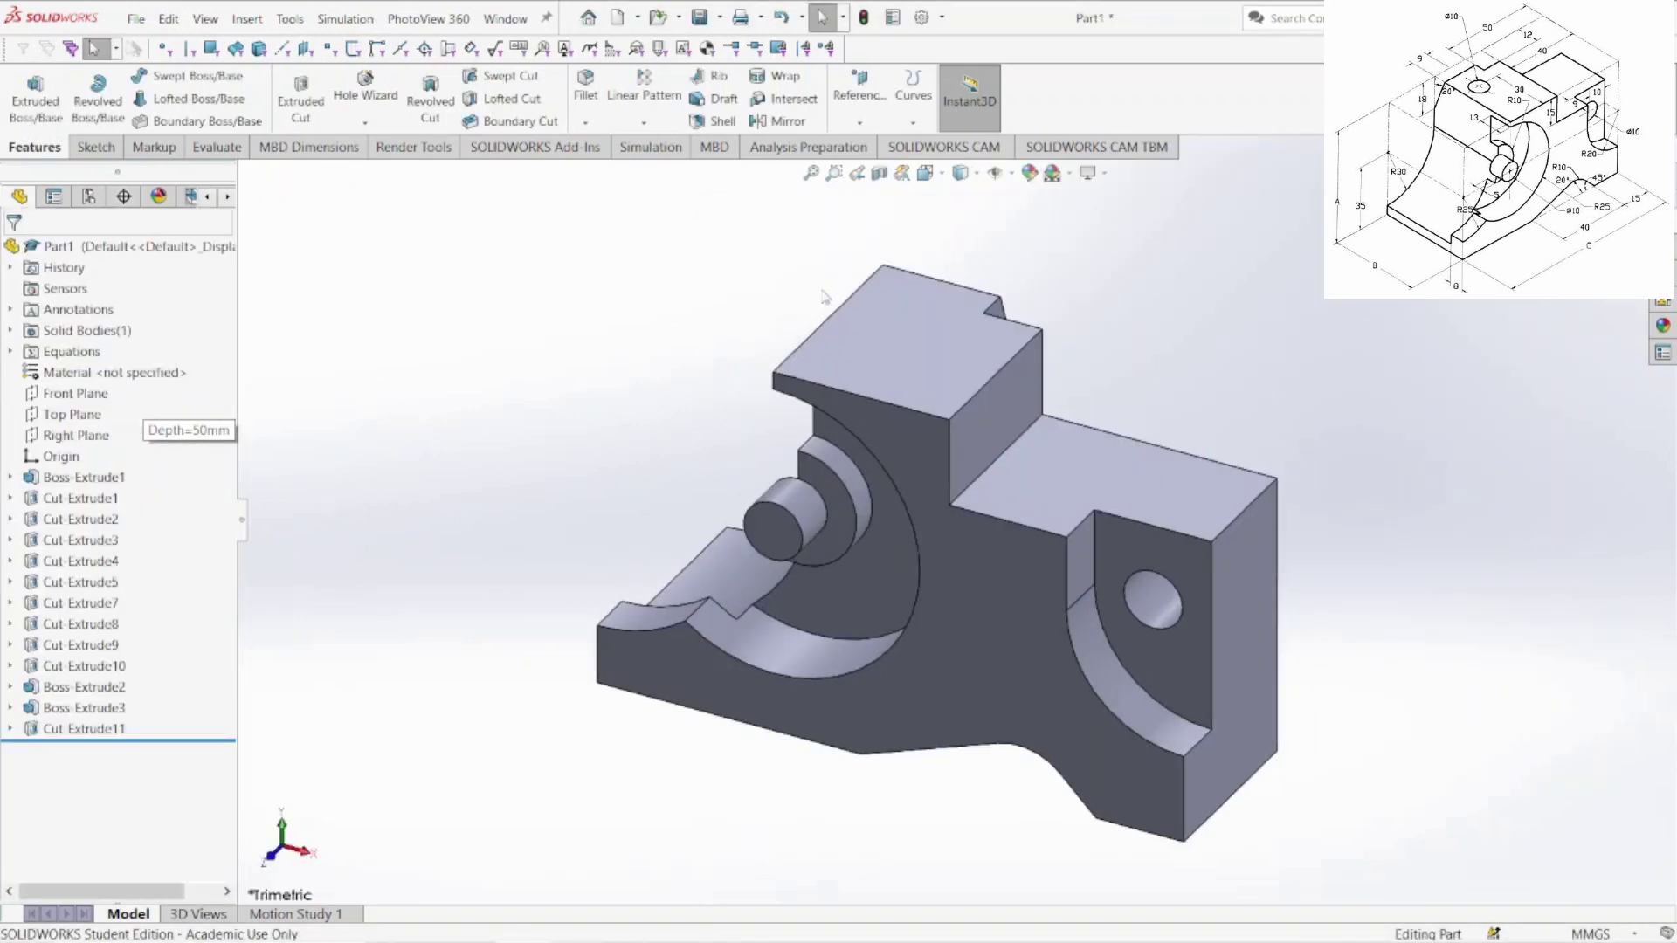
# - Start a sketch on the upper block's top face, viewed normal, and draw a circle
pyautogui.rightClick(892, 329)
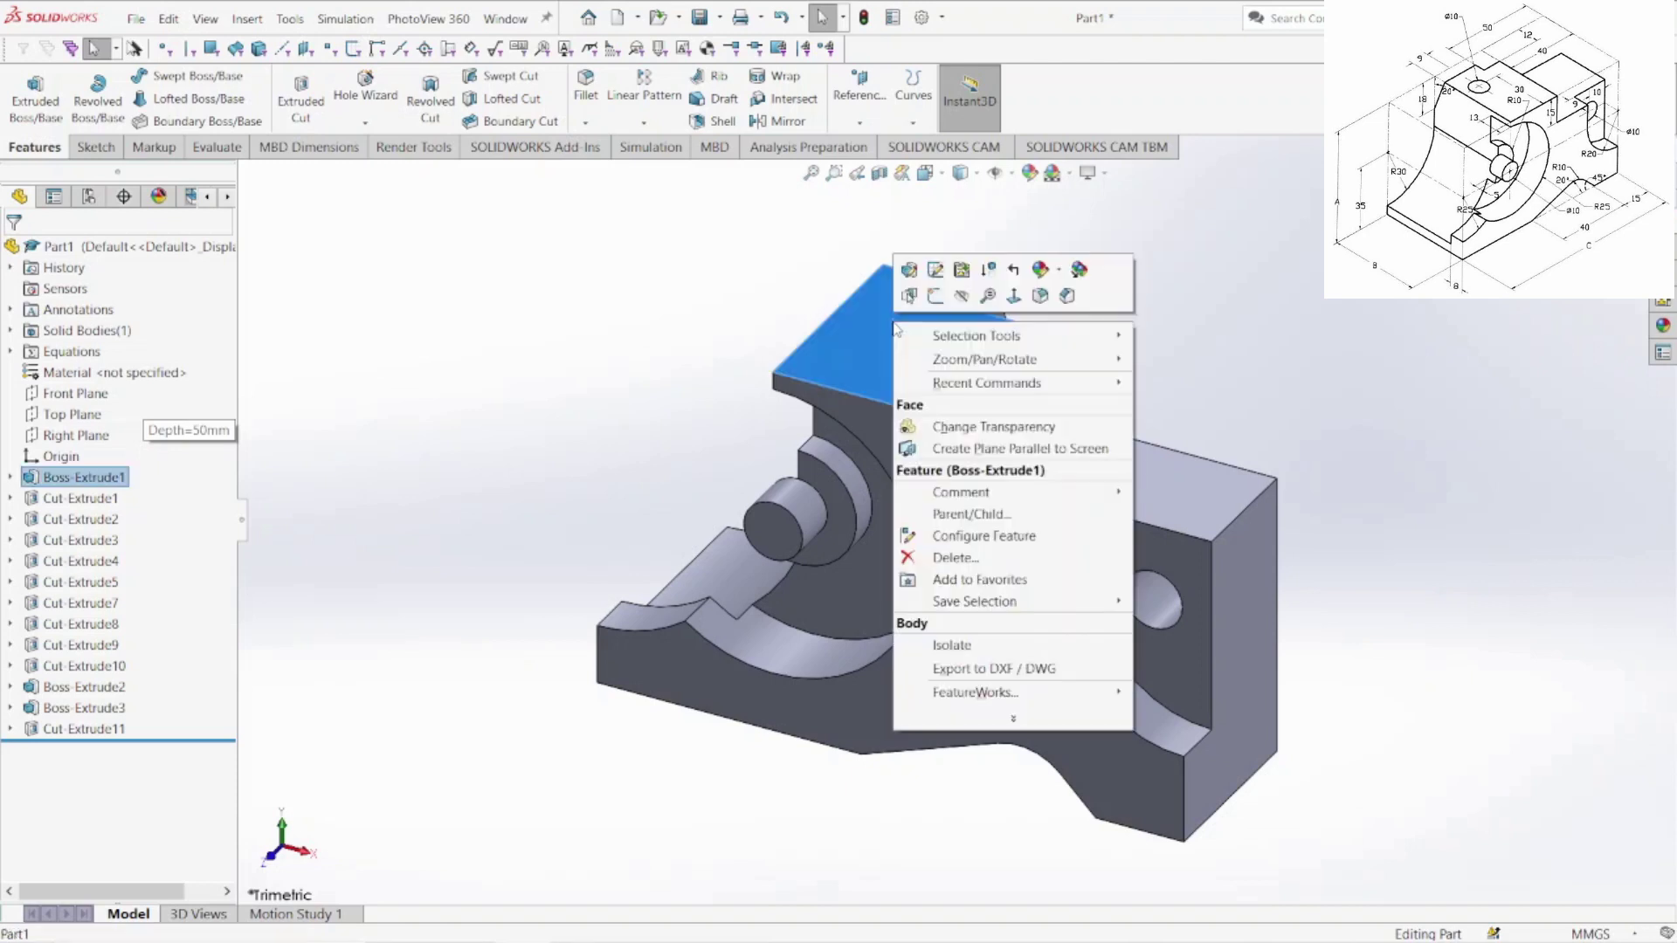
pyautogui.click(943, 308)
pyautogui.press('space')
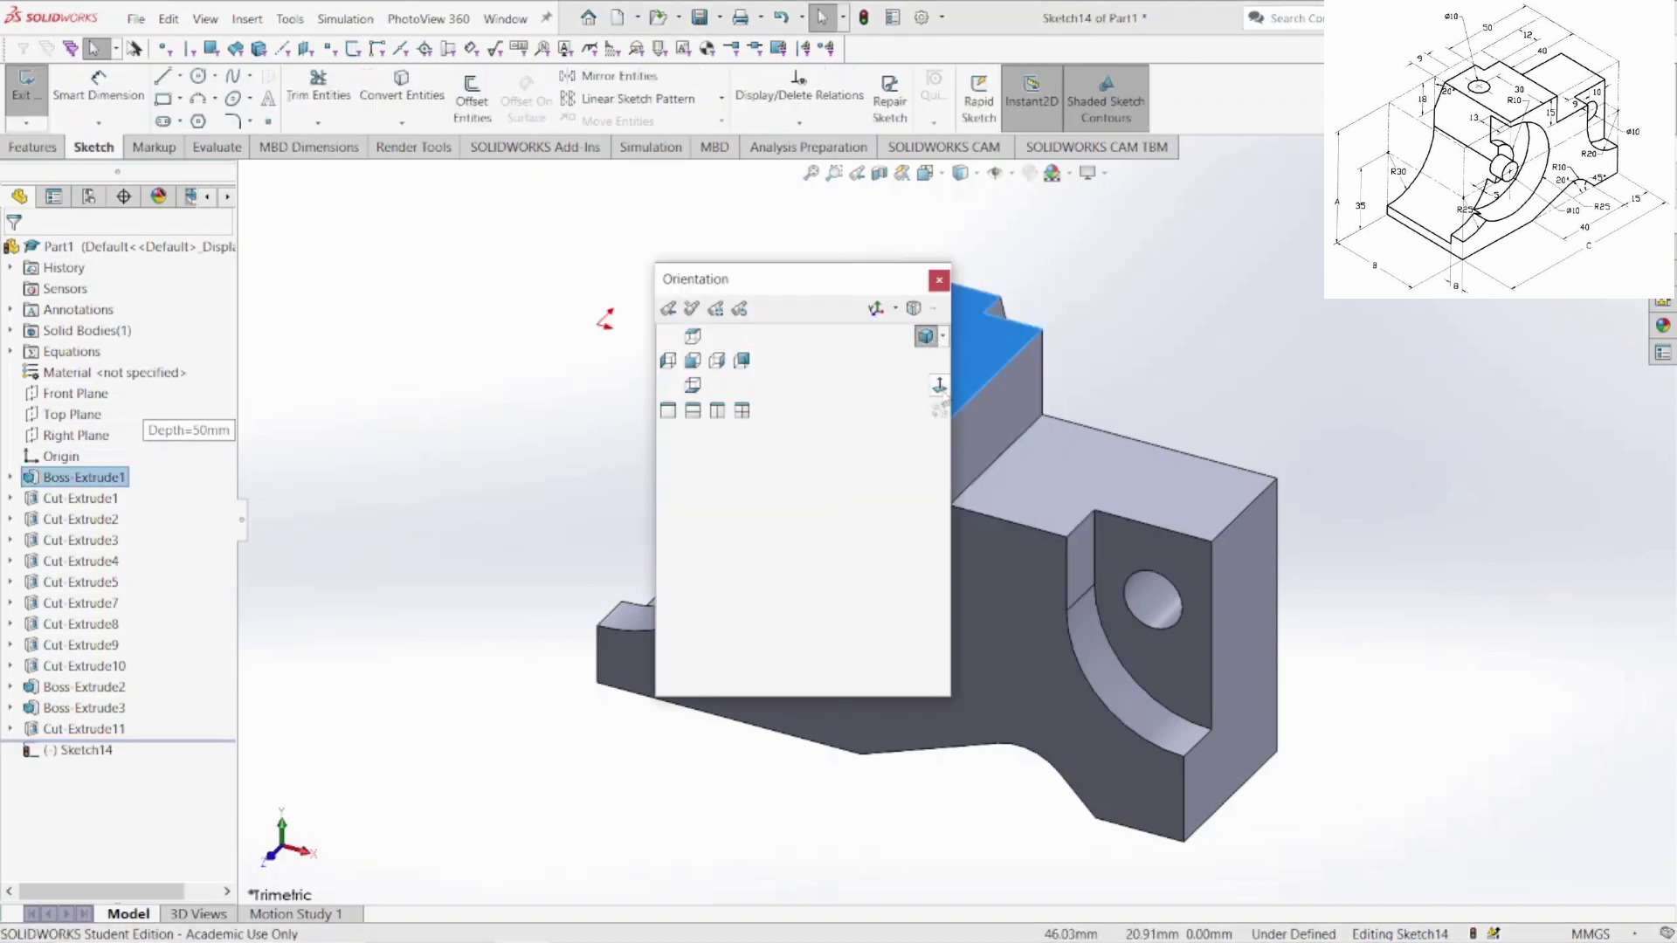
pyautogui.click(939, 387)
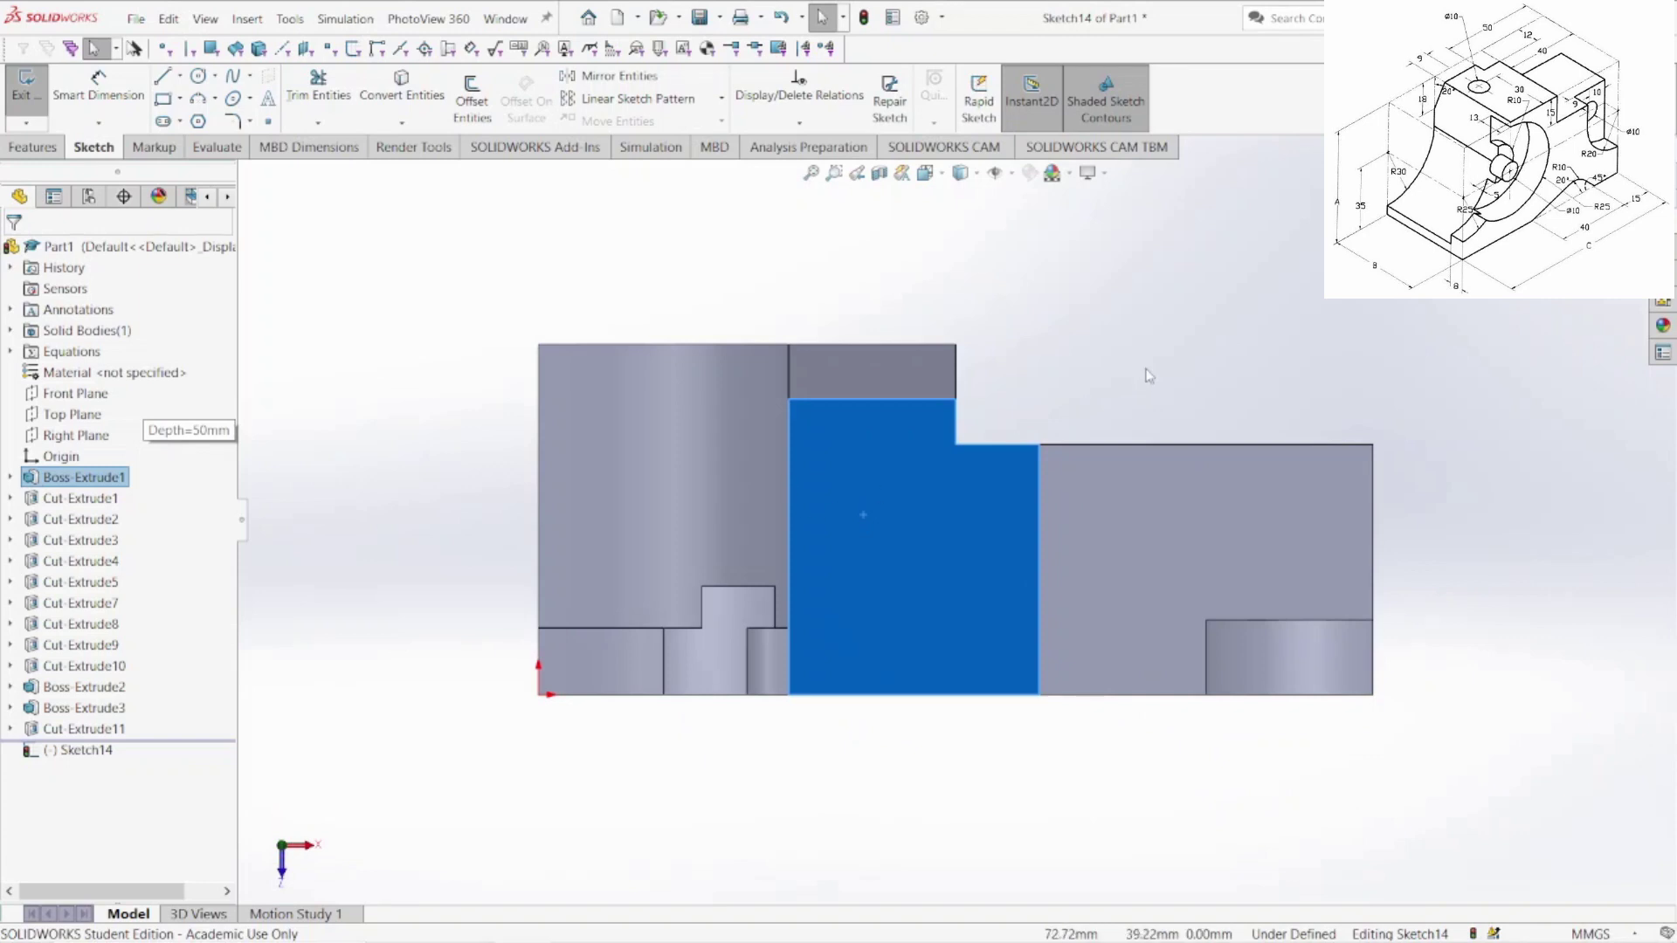
pyautogui.click(1148, 376)
pyautogui.click(198, 76)
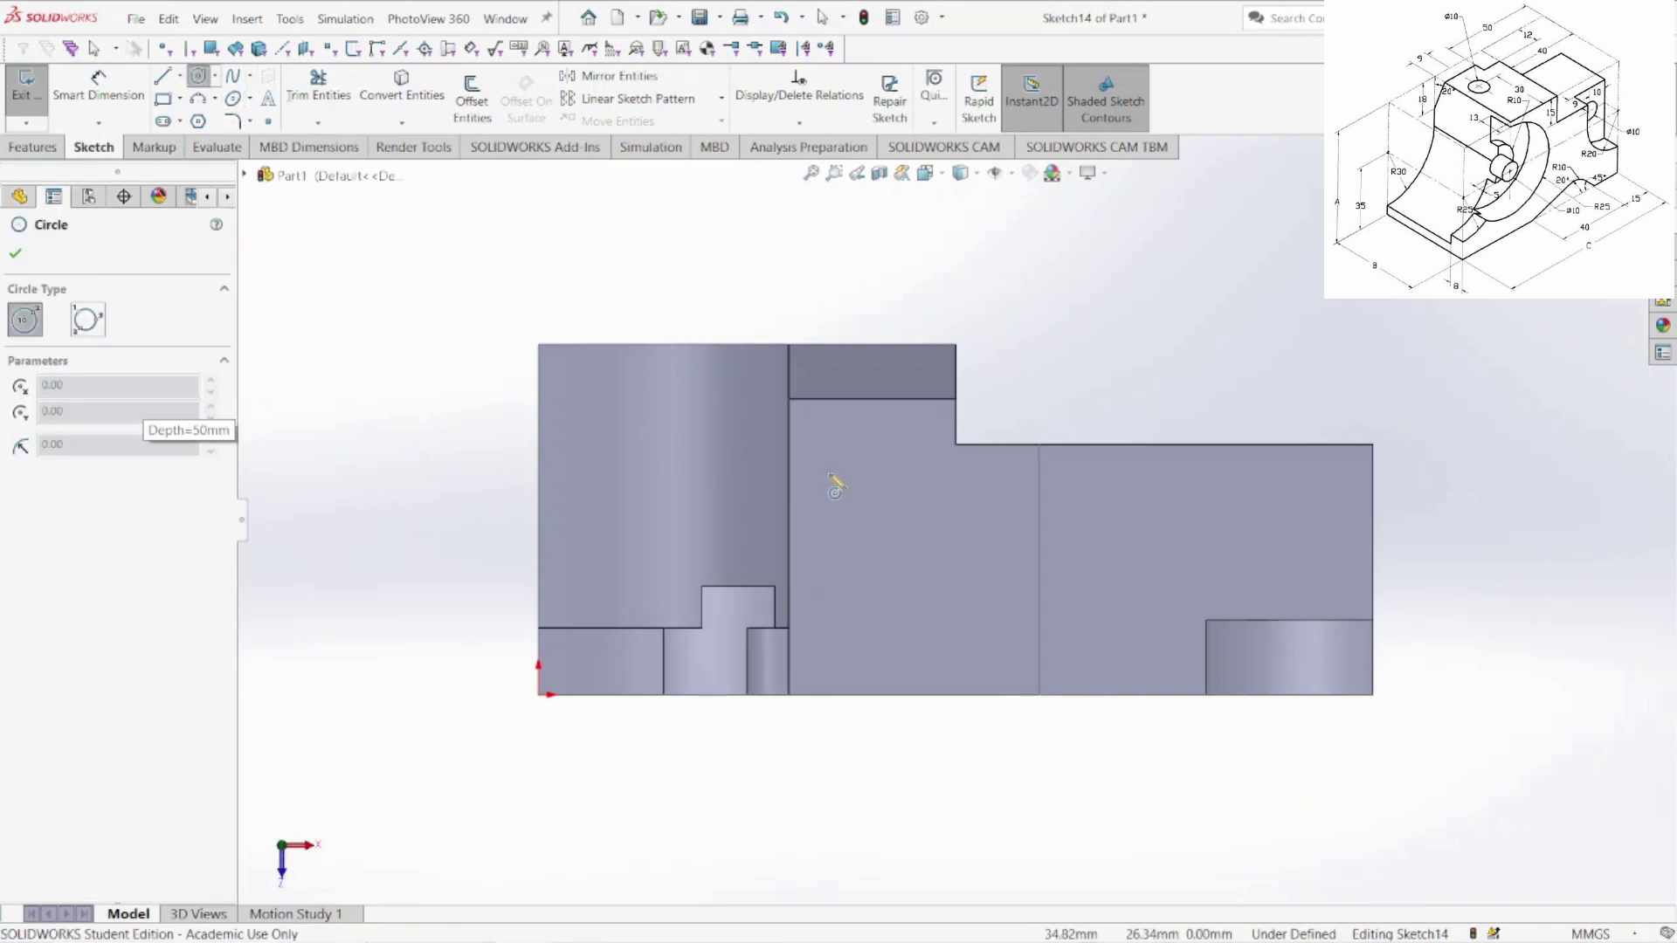
pyautogui.click(864, 486)
pyautogui.click(875, 522)
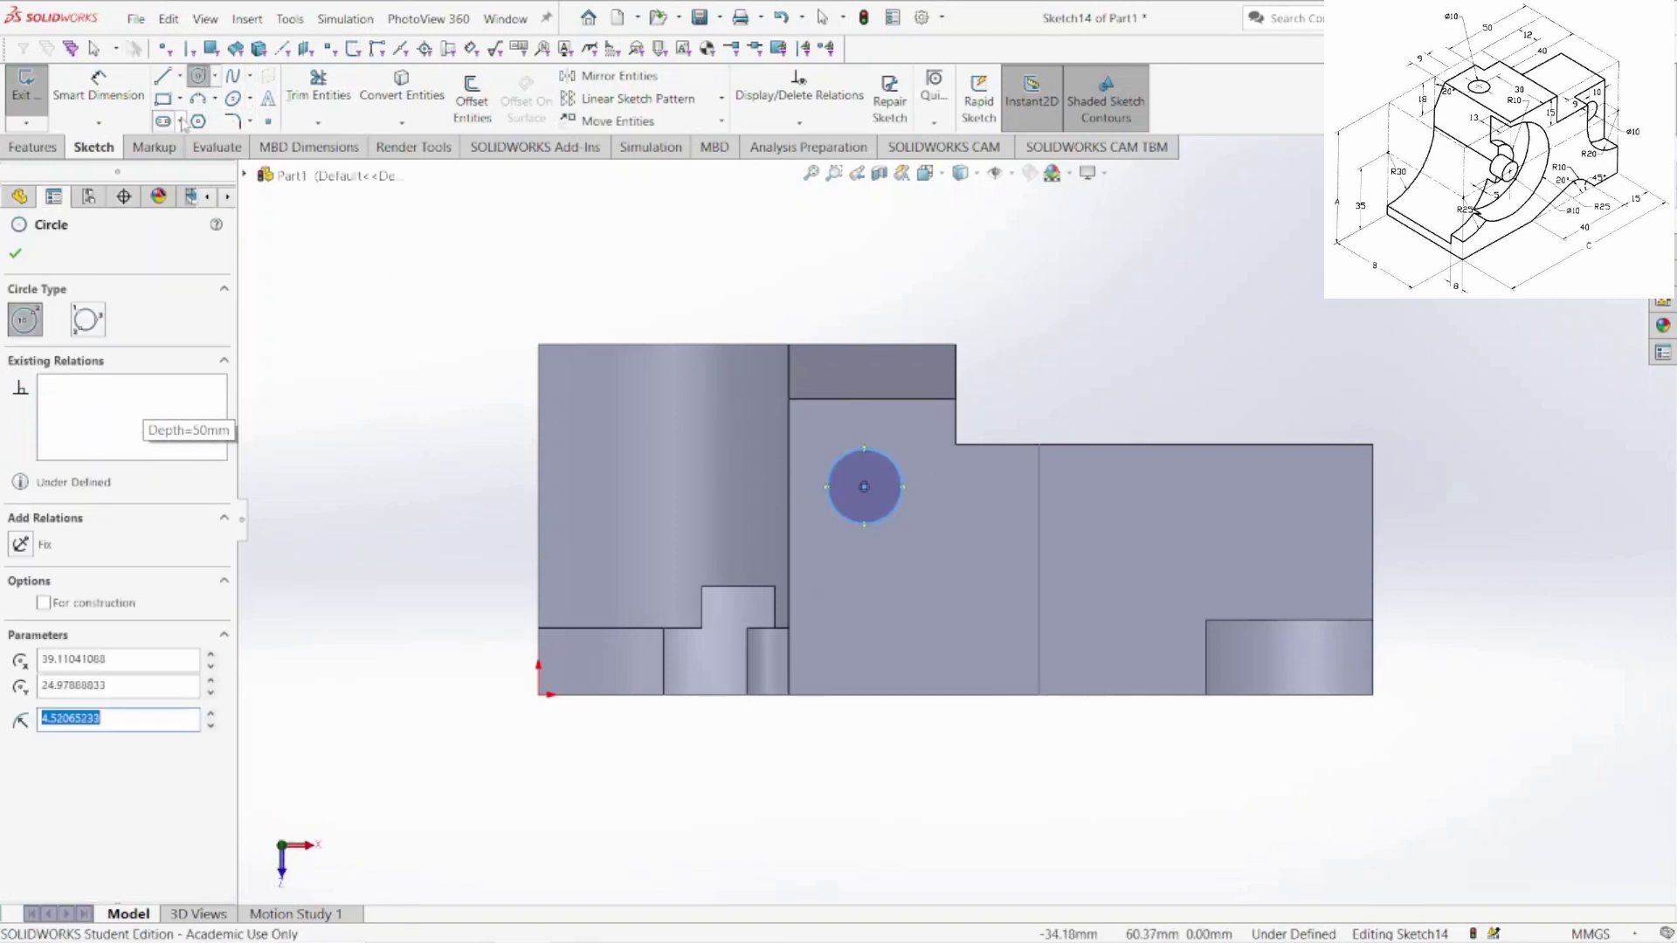
# - Dimension the circle's diameter to 10 mm
pyautogui.click(98, 88)
pyautogui.click(890, 513)
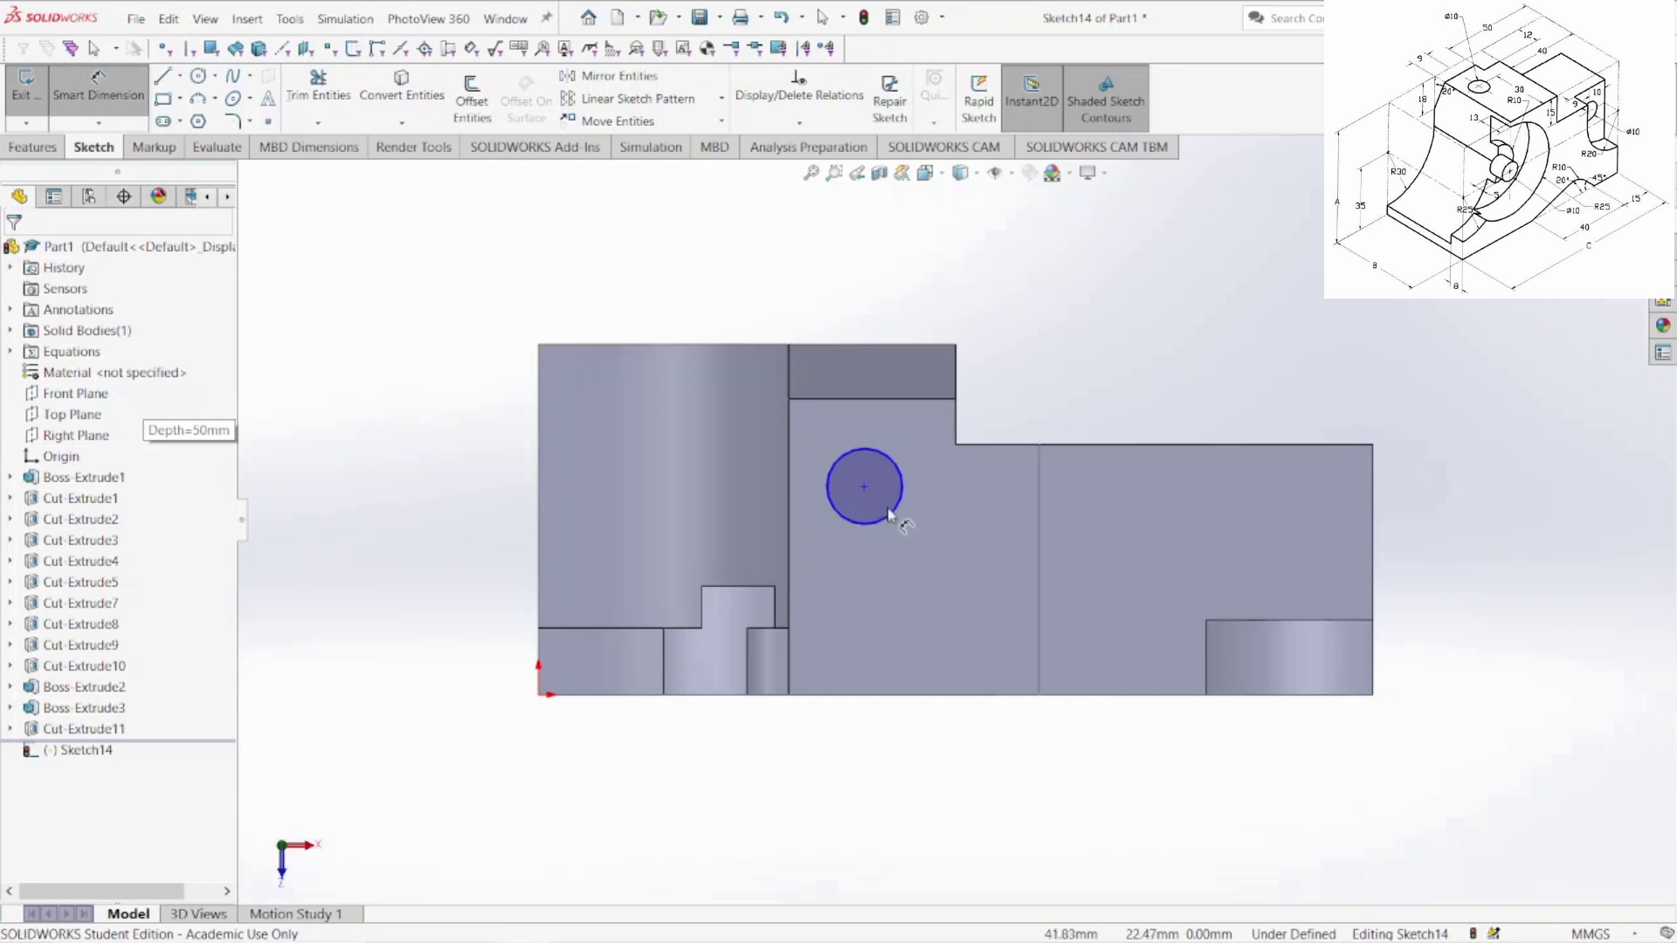
pyautogui.click(931, 561)
pyautogui.write('10')
pyautogui.press('Return')
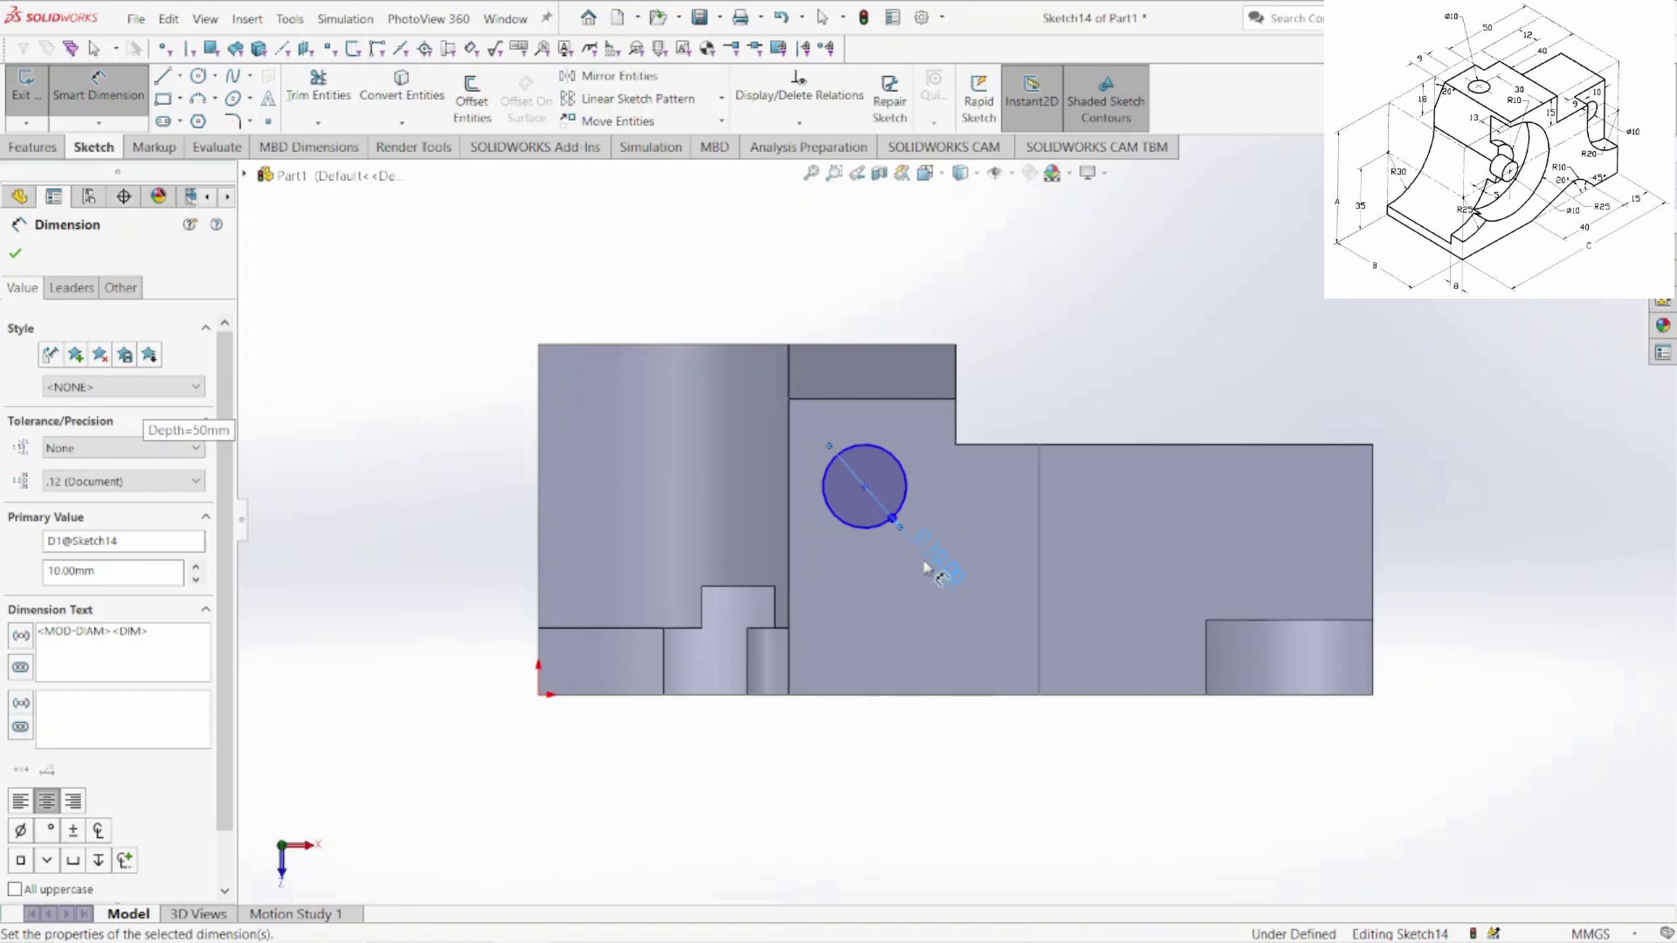
# - Locate the circle centre 9 mm from the vertical edge and 30 mm above the bottom edge
pyautogui.click(835, 519)
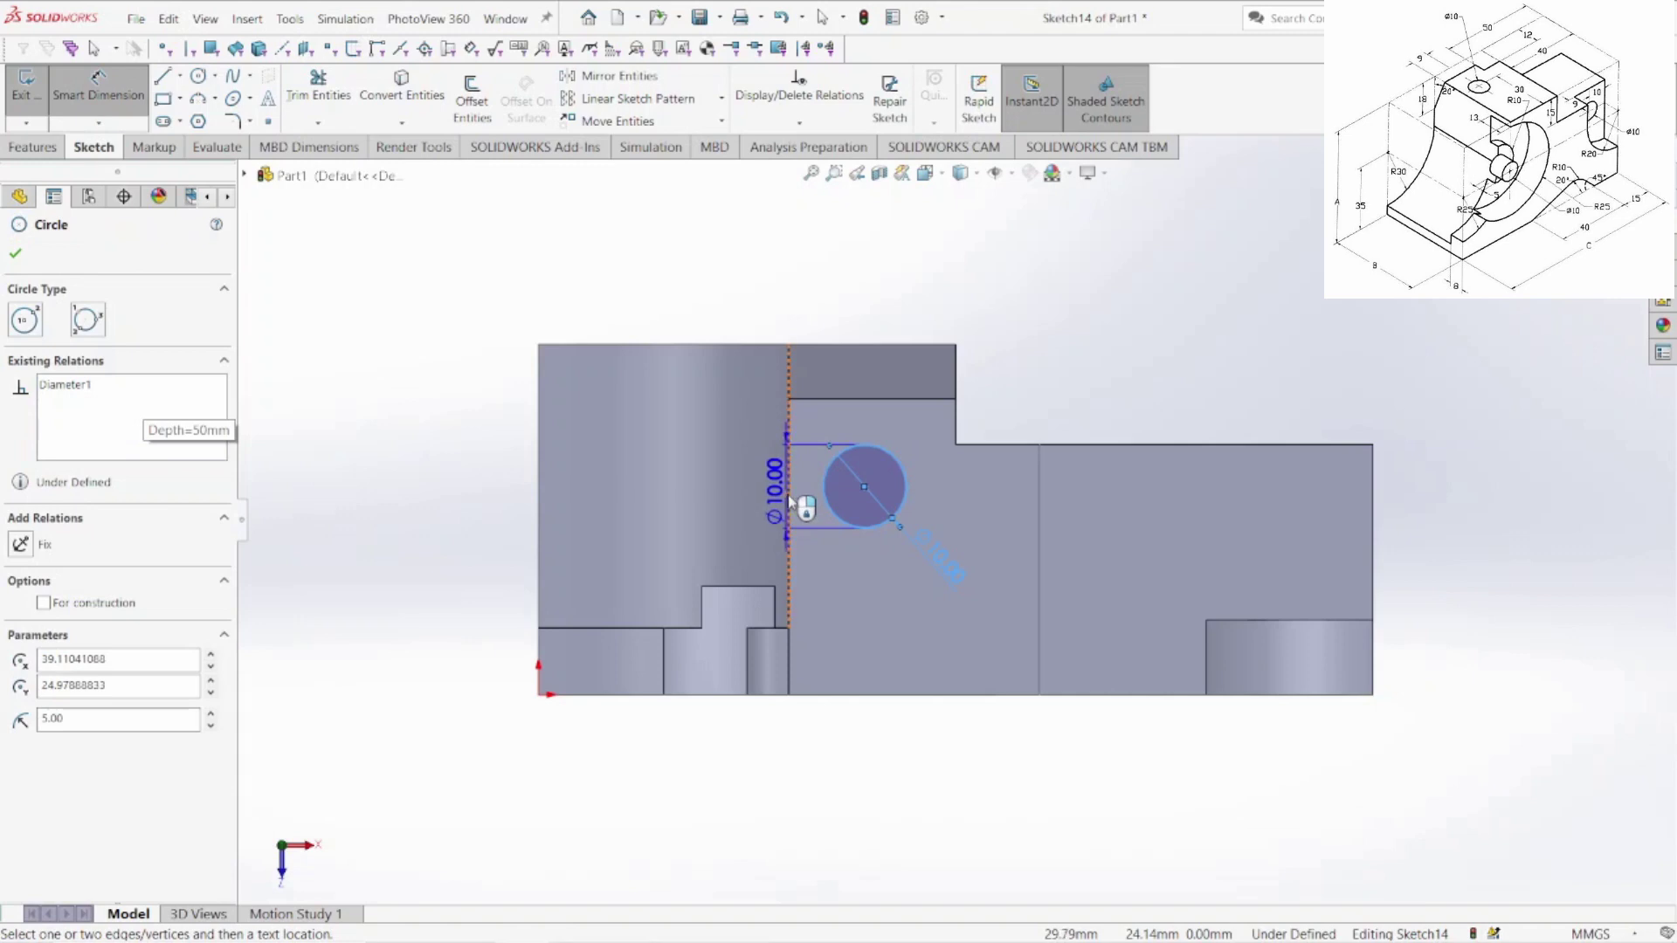
pyautogui.click(789, 502)
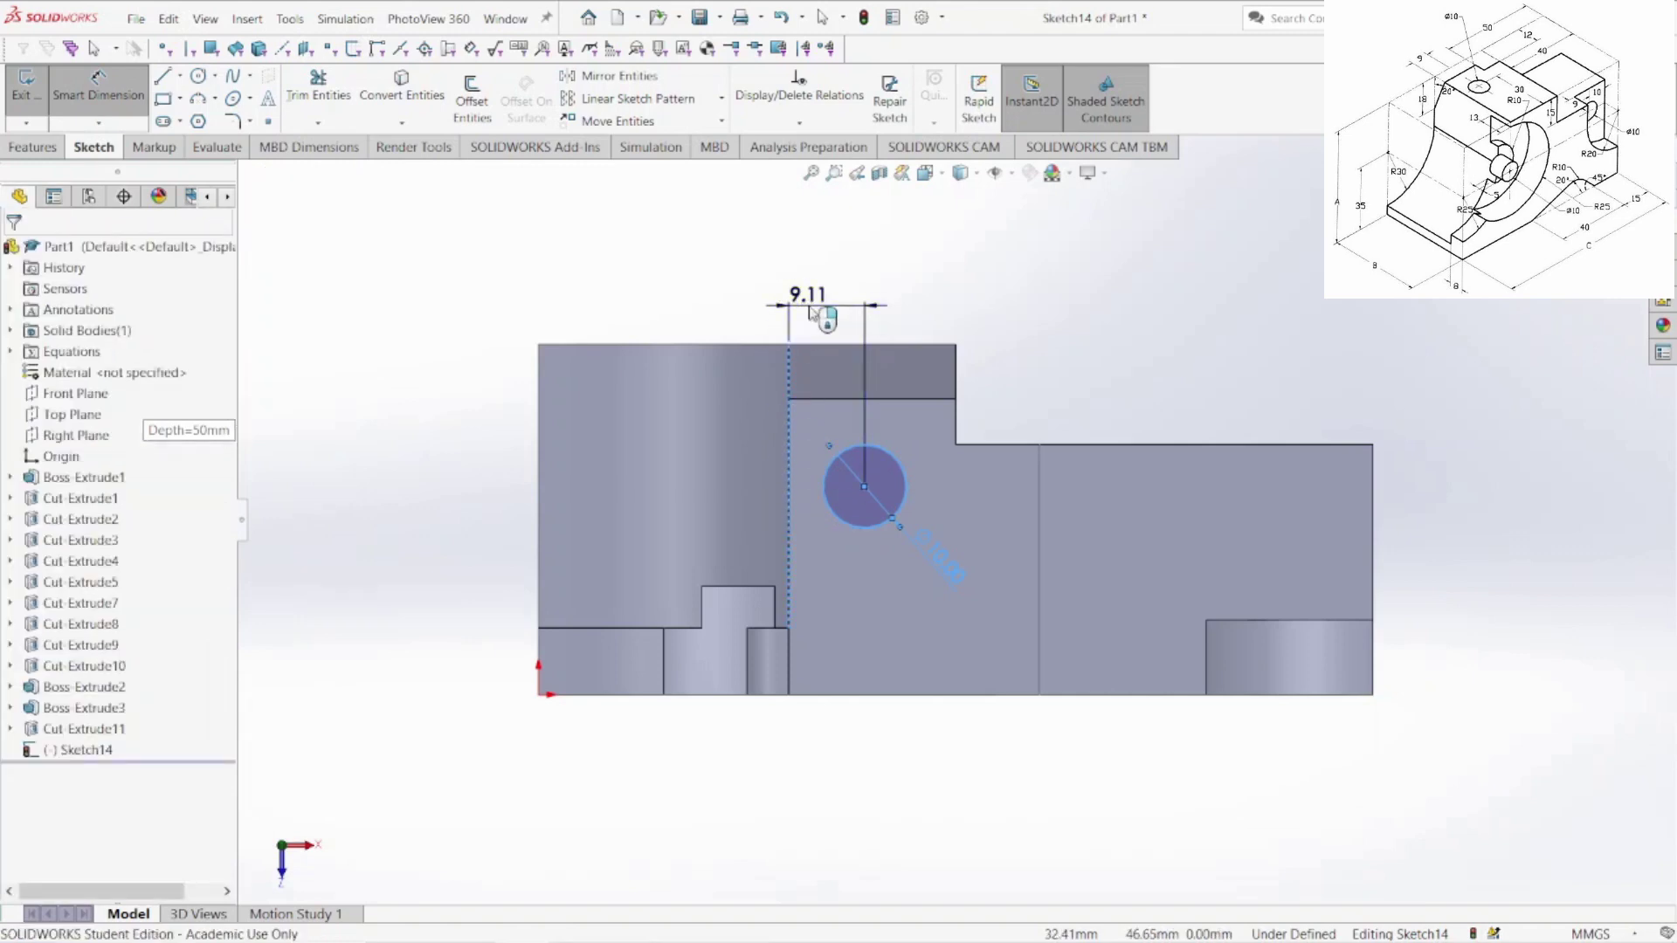
pyautogui.click(812, 313)
pyautogui.write('9')
pyautogui.press('Return')
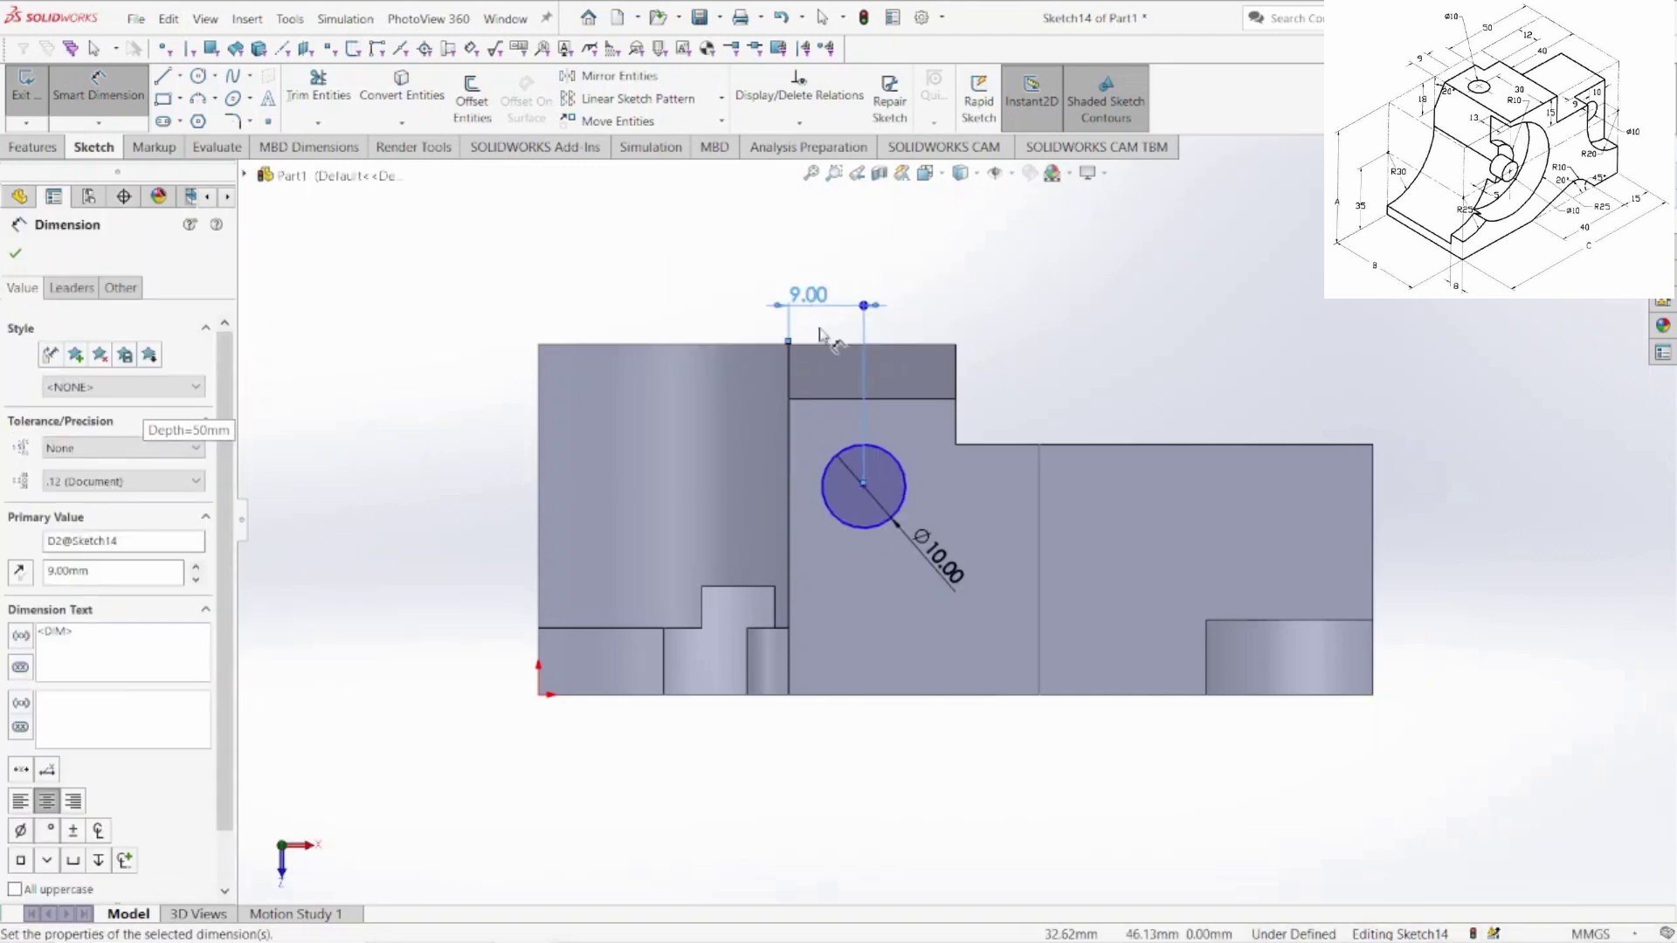
pyautogui.click(854, 524)
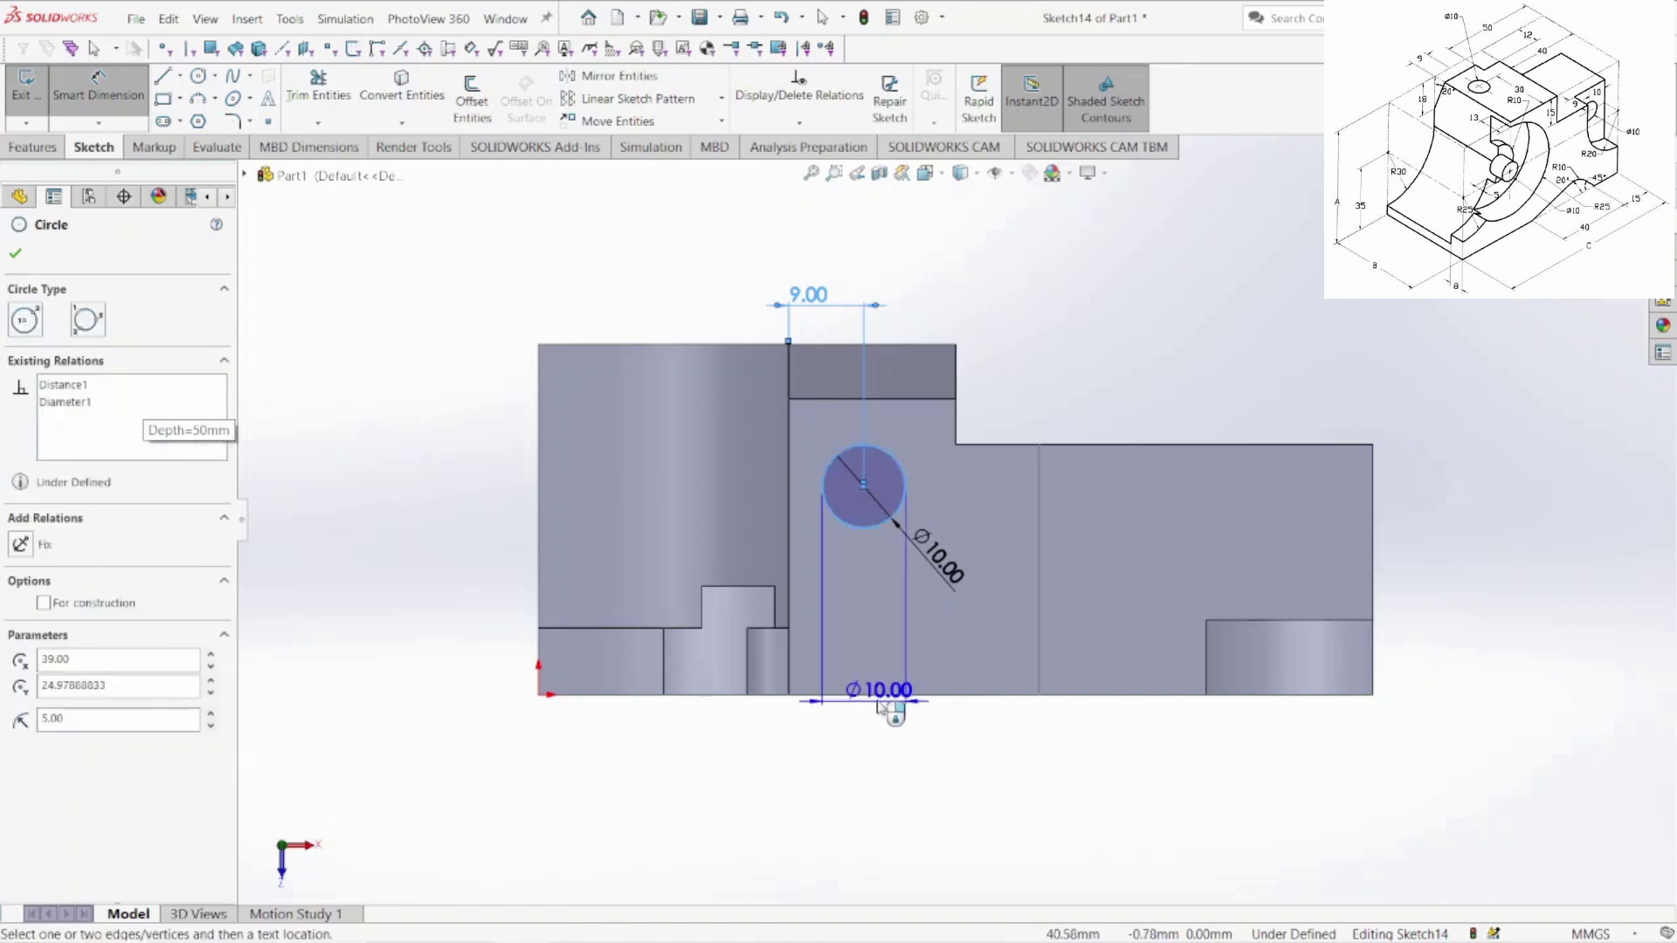
pyautogui.click(889, 696)
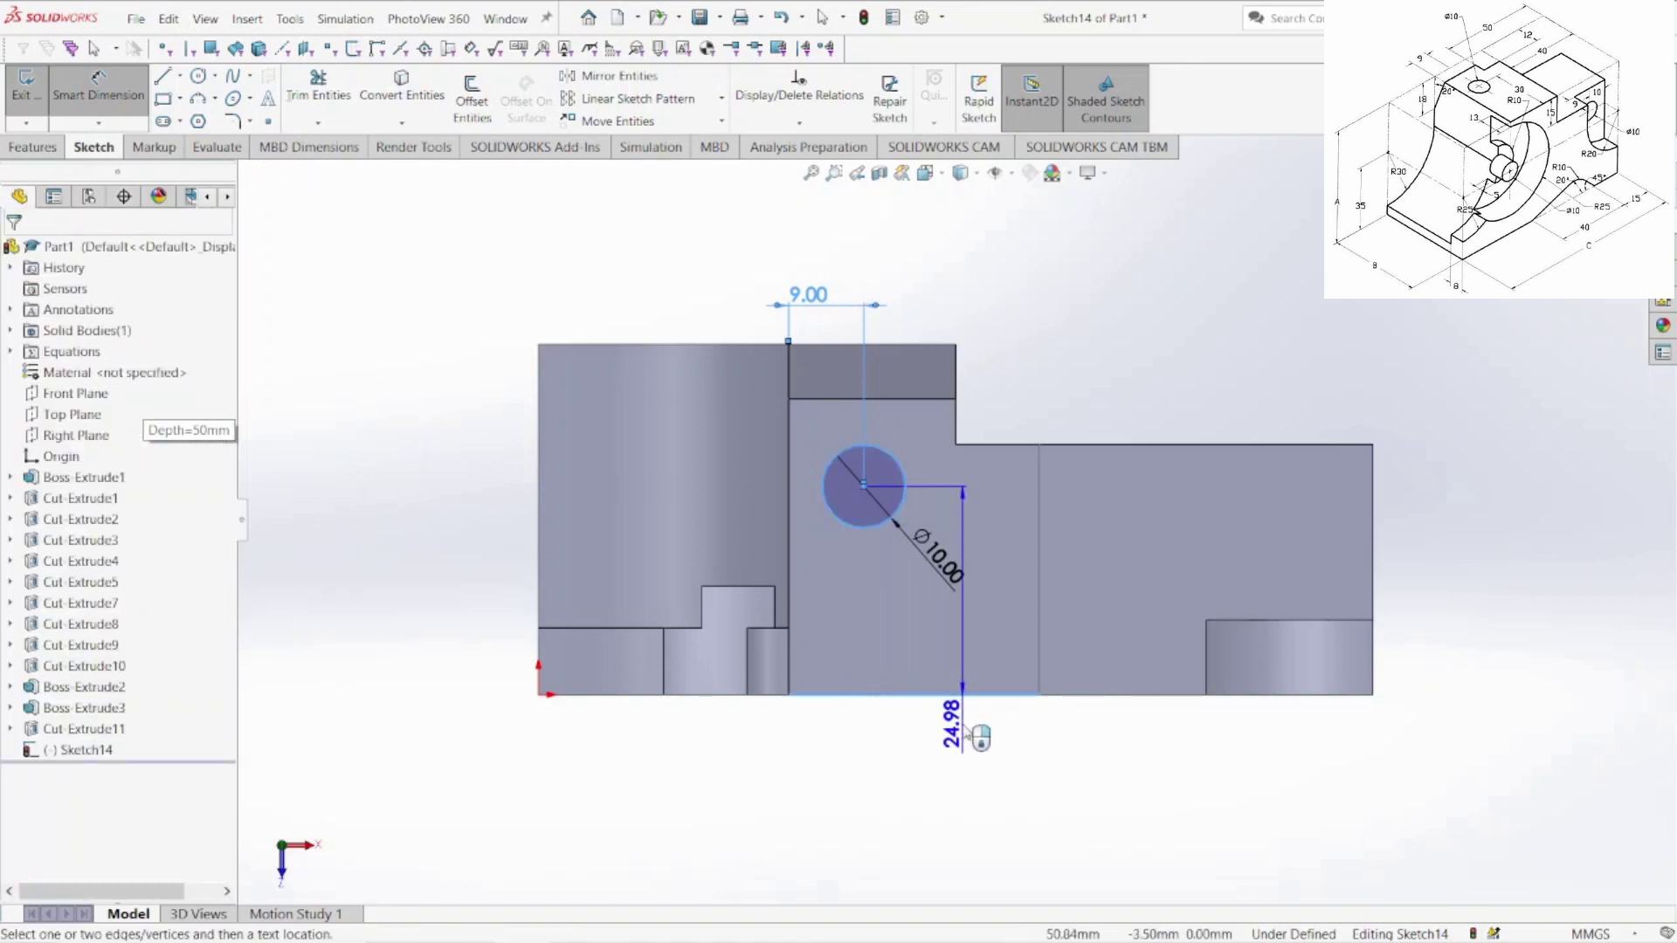
pyautogui.click(968, 734)
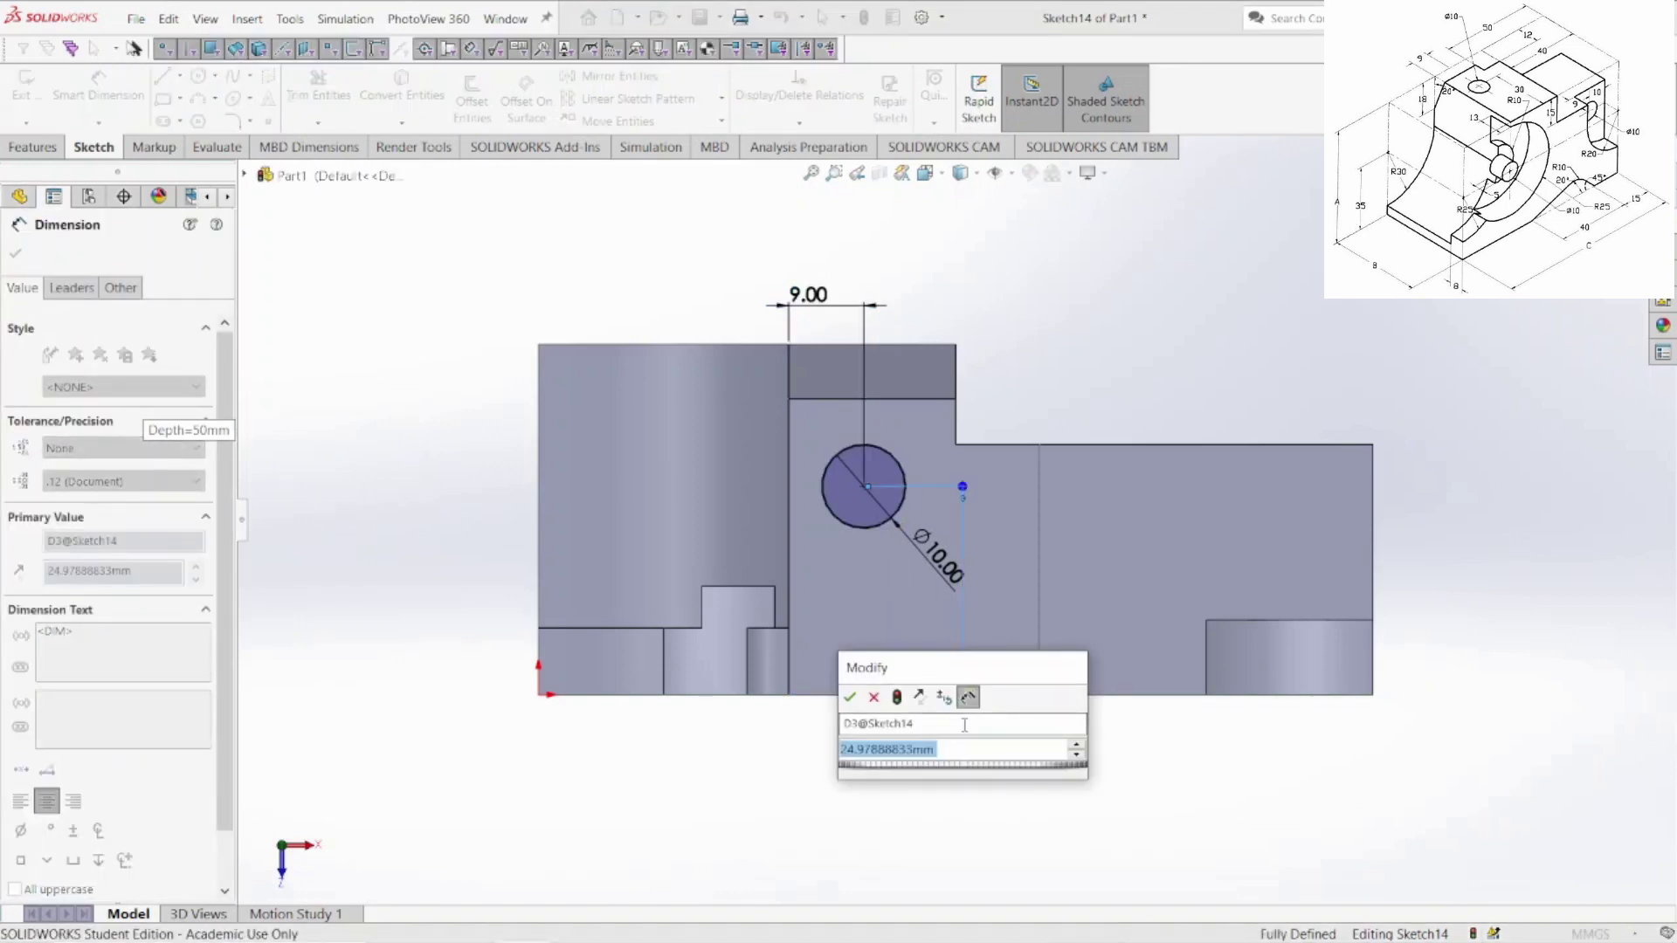
pyautogui.write('30')
pyautogui.press('Return')
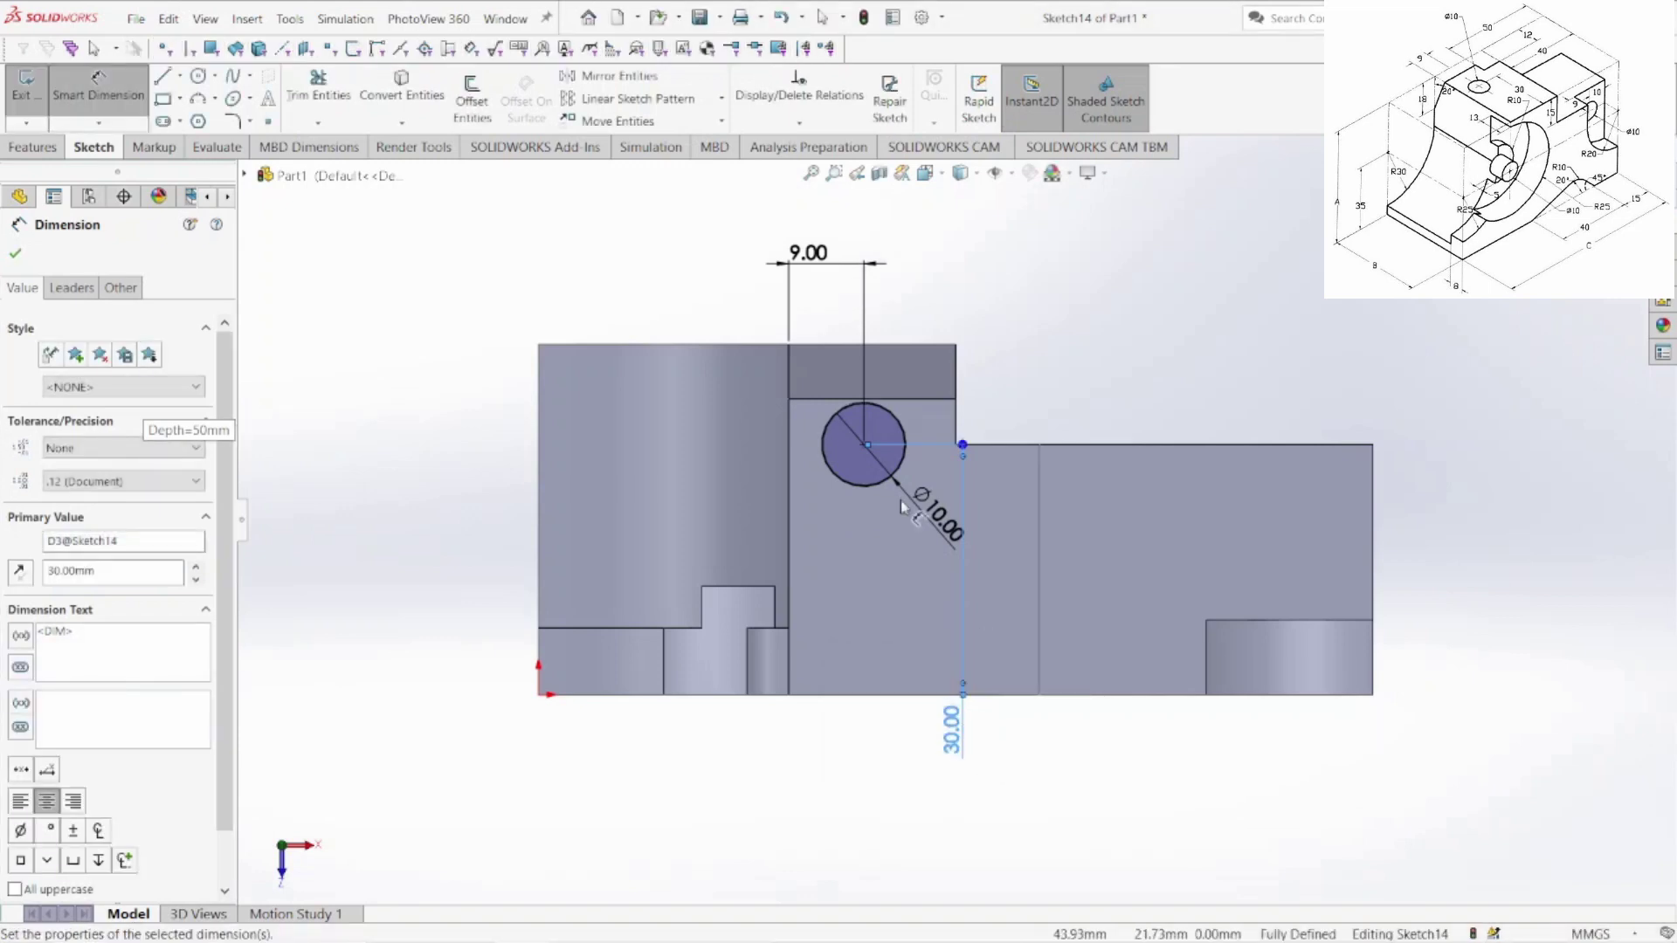
pyautogui.click(39, 147)
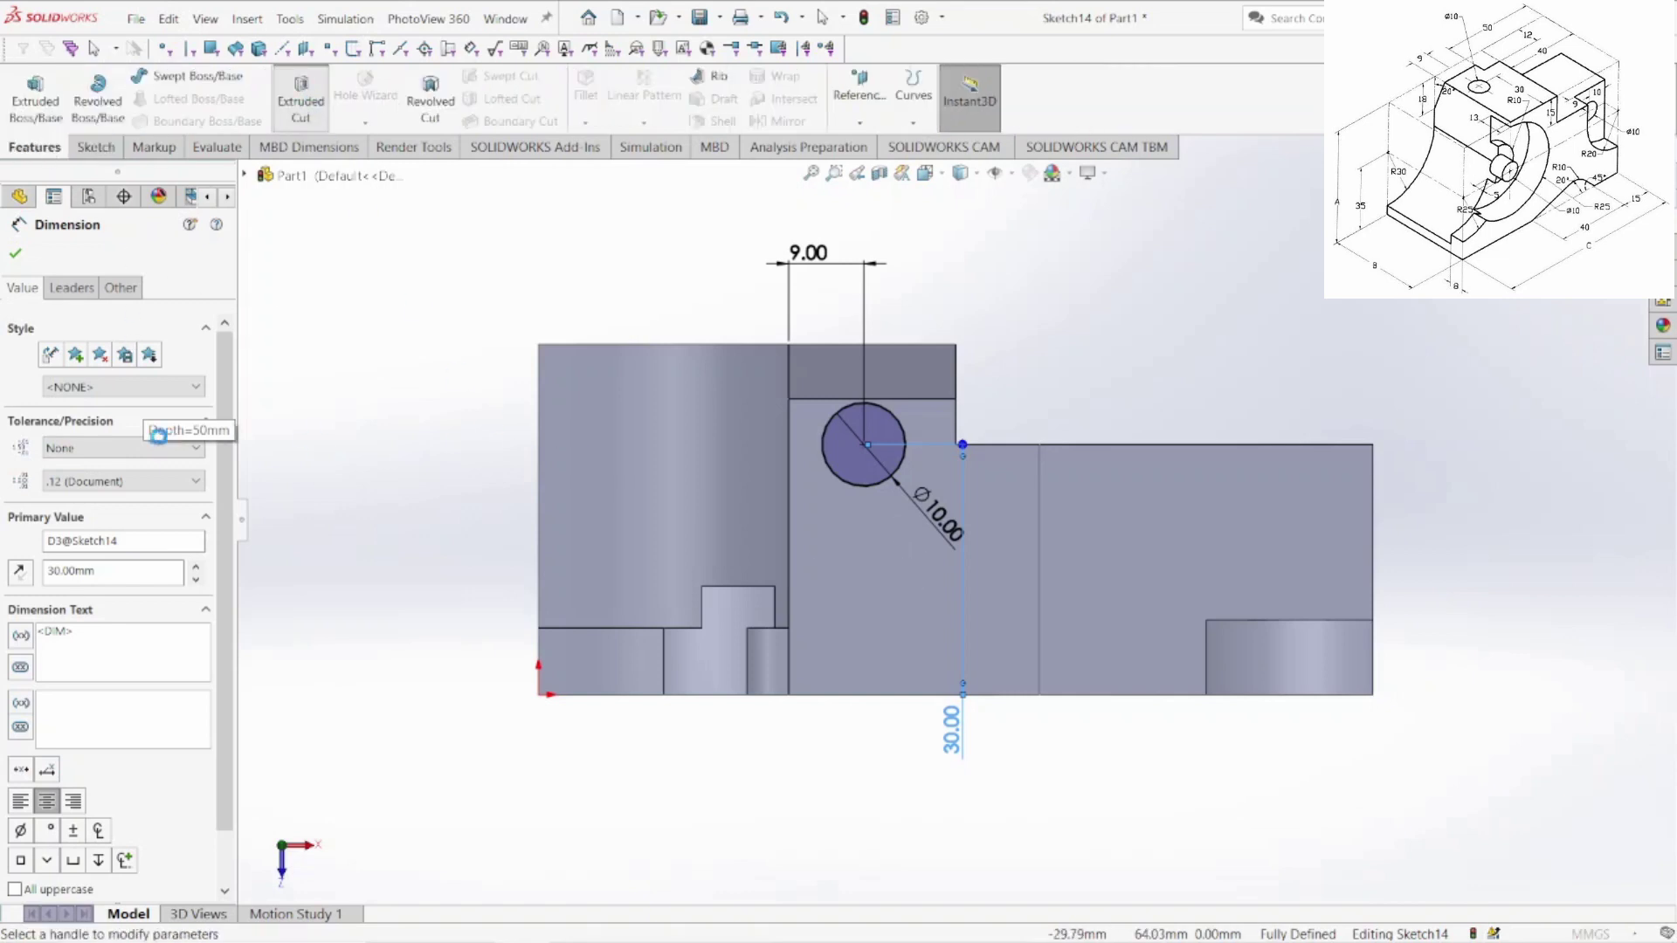
# - Extrude-cut the Ø10 circle Through All as Cut-Extrude12 and orbit to inspect the hole
pyautogui.click(74, 378)
pyautogui.click(85, 407)
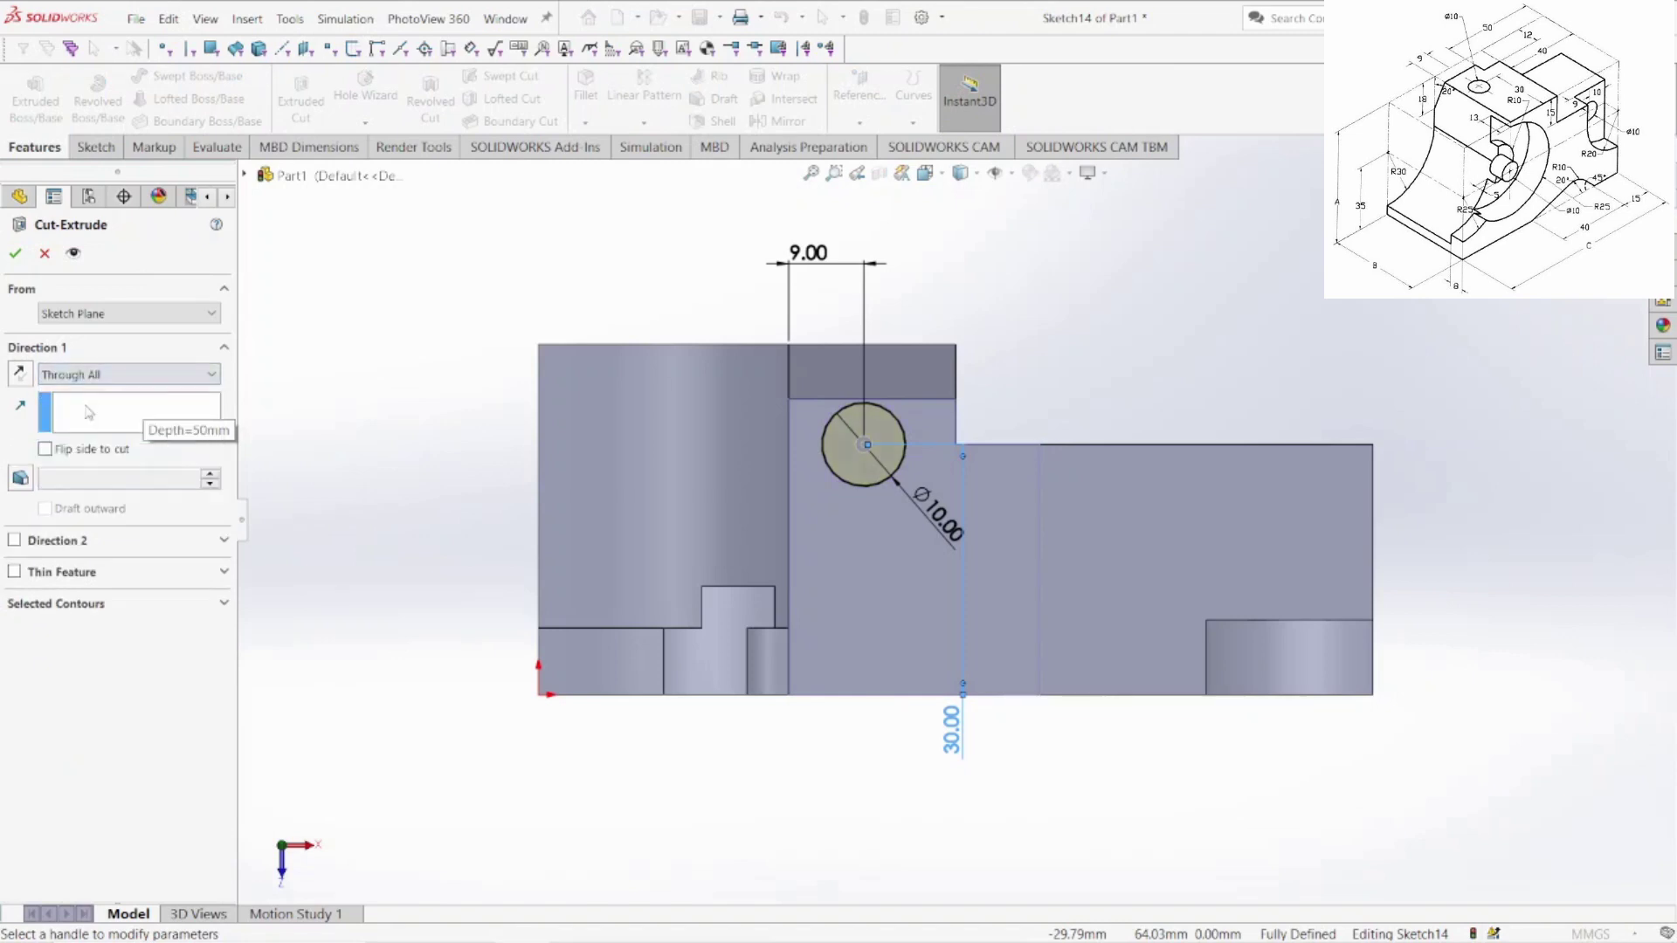
pyautogui.click(15, 254)
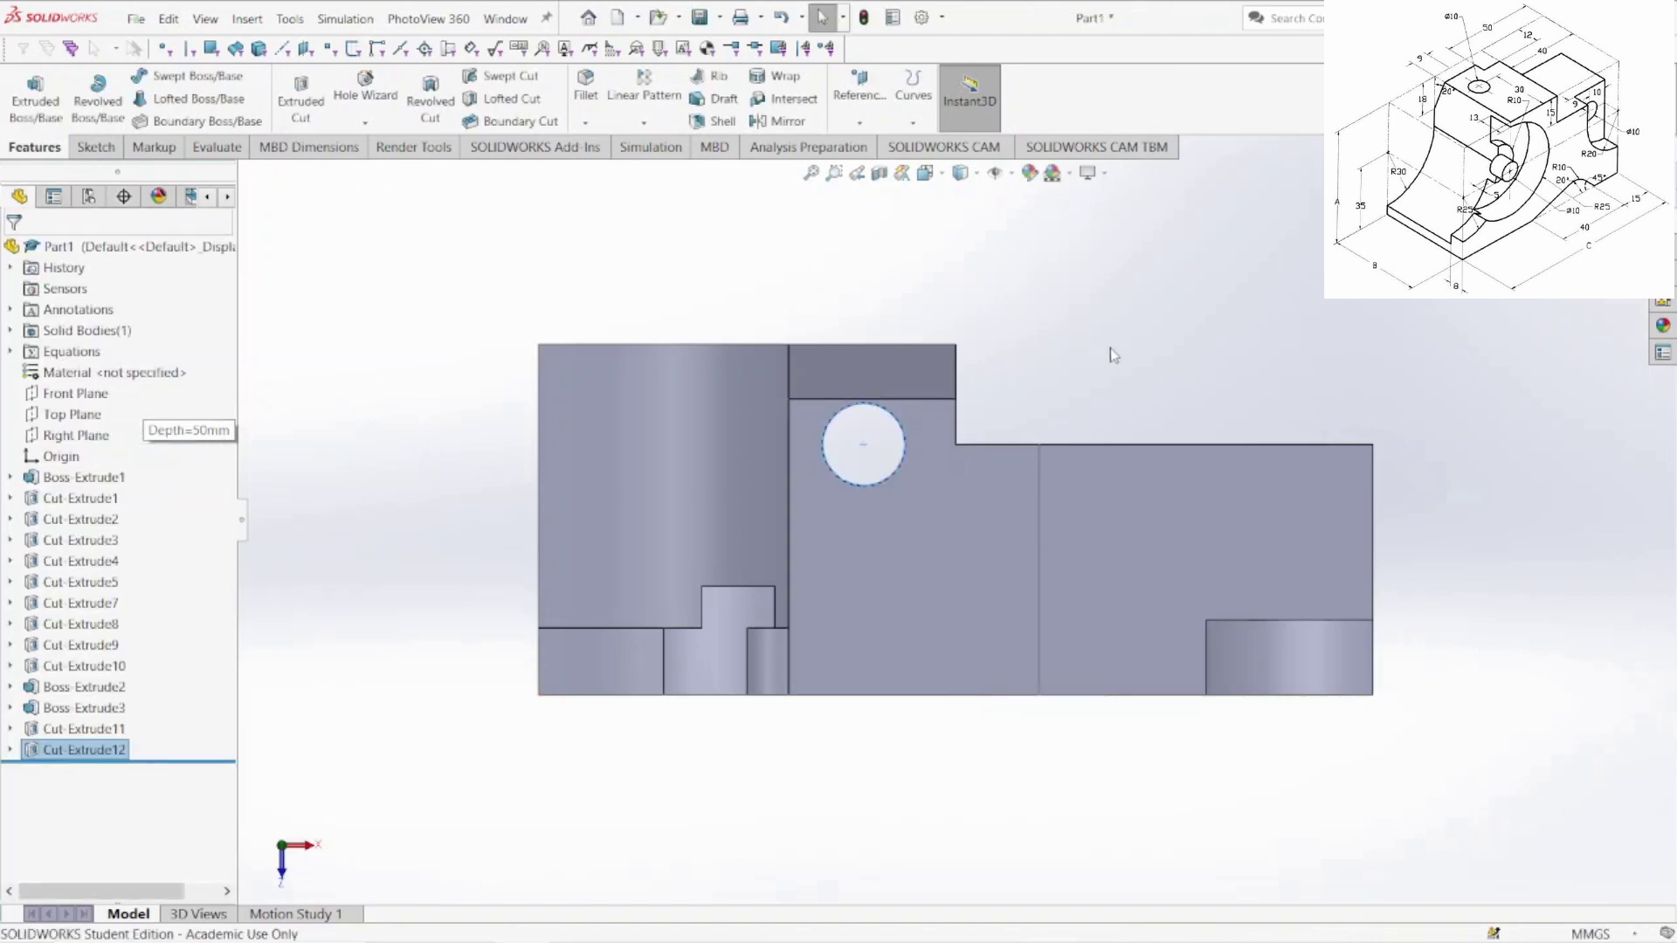
pyautogui.moveTo(1054, 594)
pyautogui.mouseDown(button='middle')
pyautogui.moveTo(1061, 549)
pyautogui.moveTo(1061, 567)
pyautogui.mouseUp(button='middle')
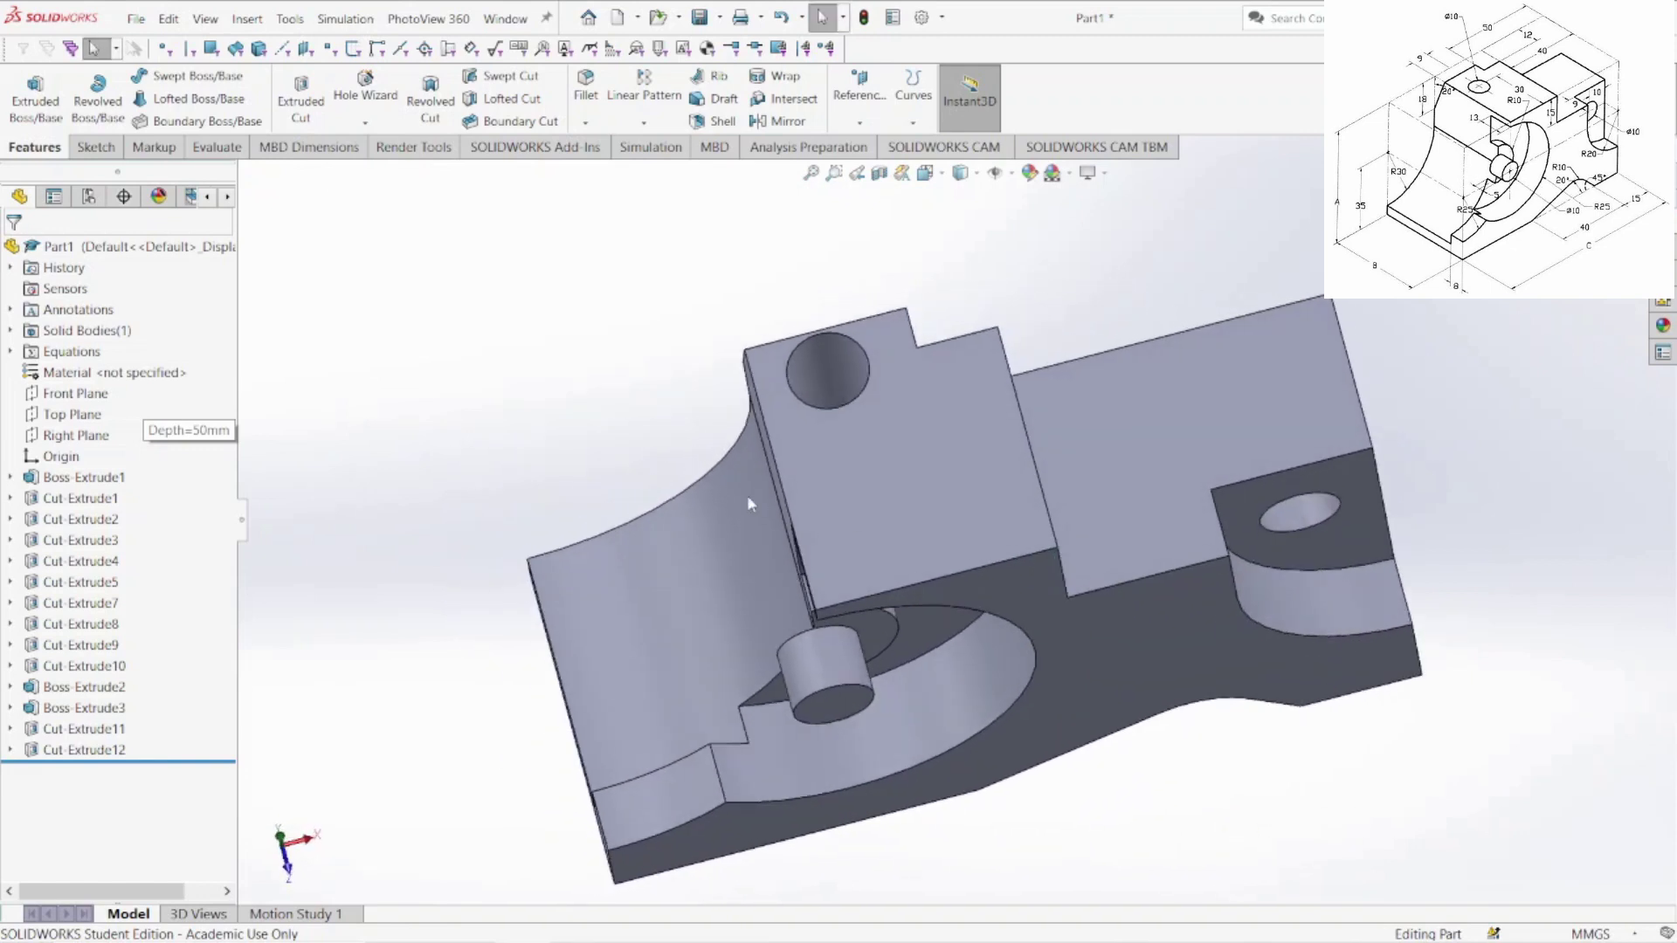
pyautogui.moveTo(747, 504); pyautogui.dragTo(1286, 627, button='middle')
pyautogui.press('space')
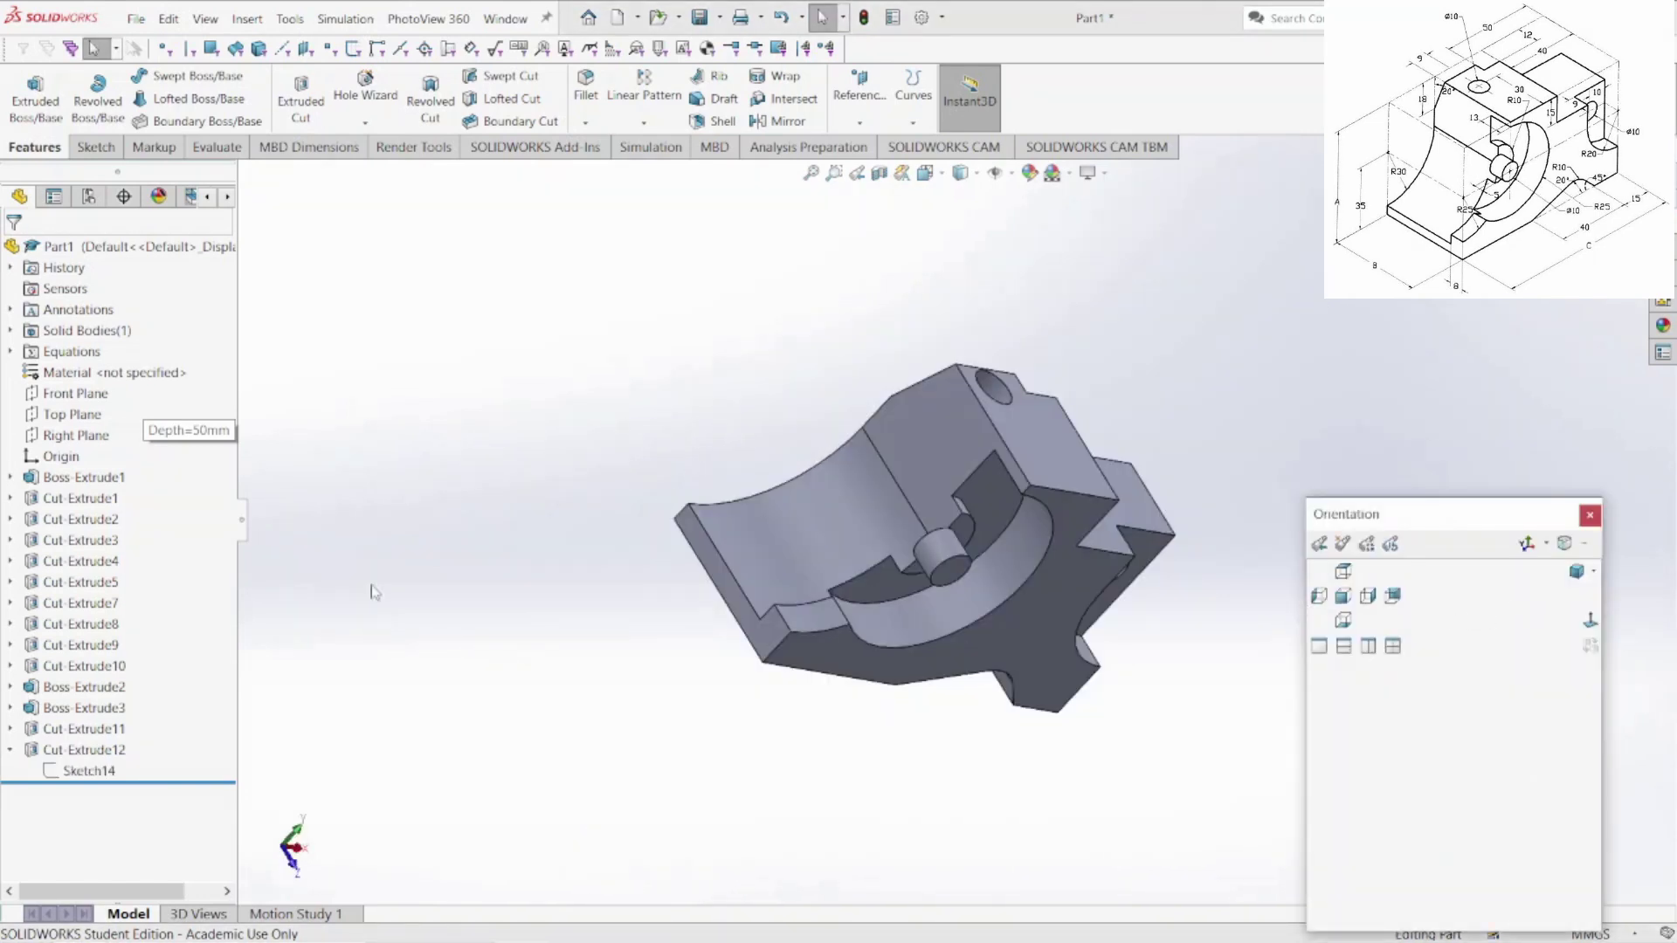
pyautogui.press('Escape')
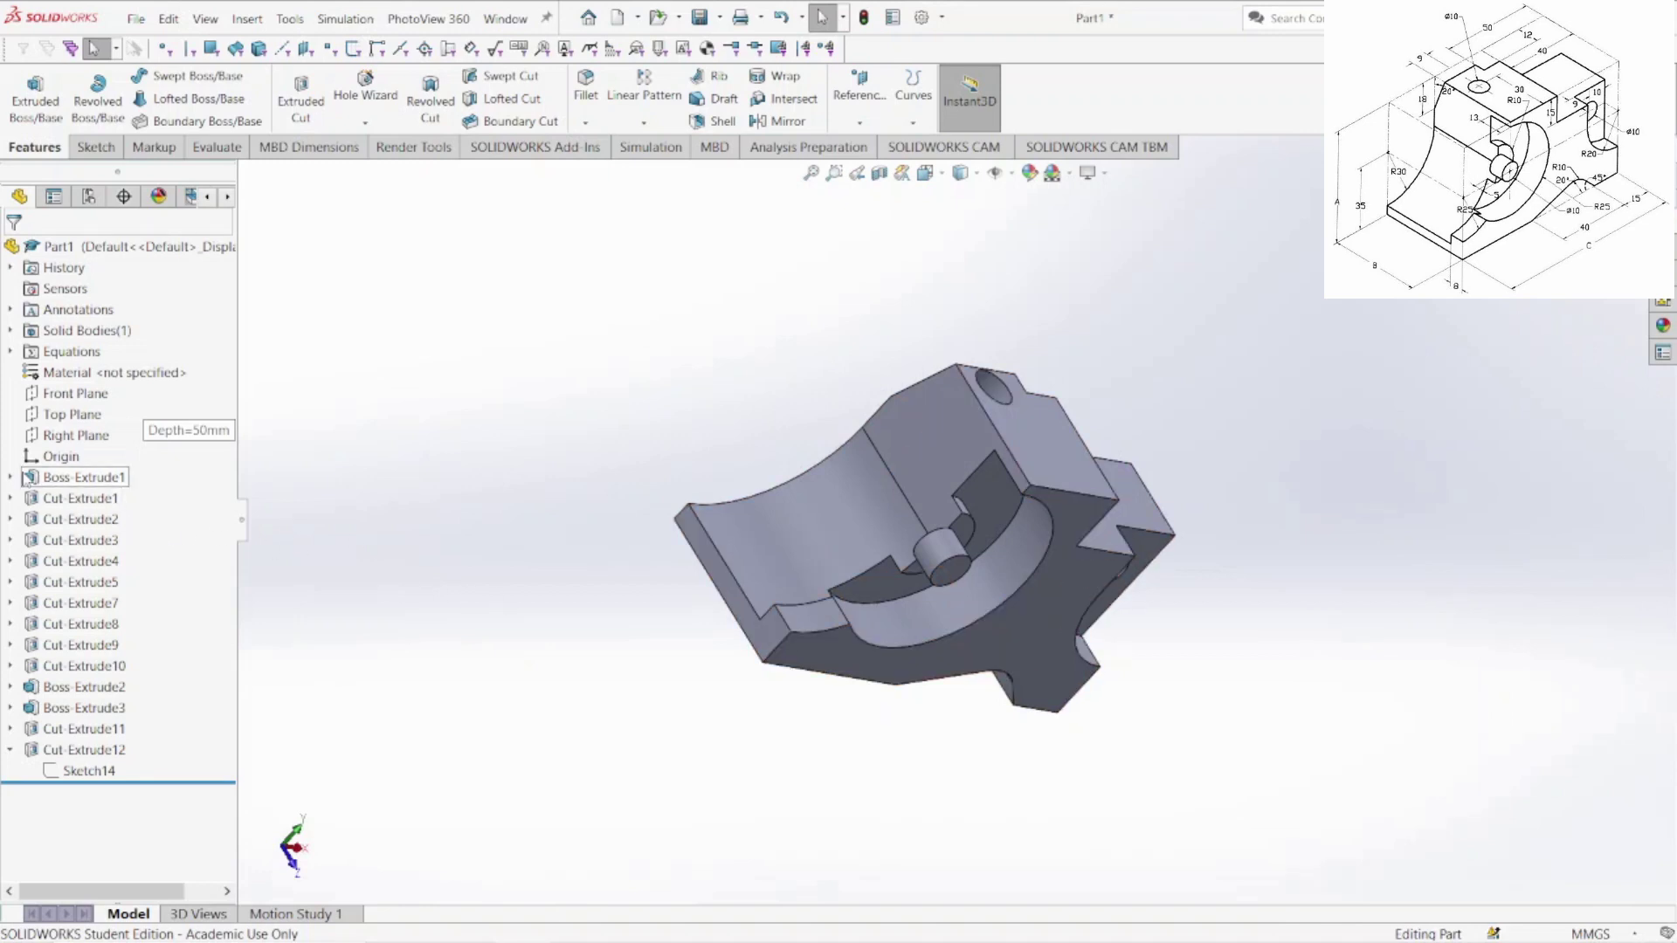
pyautogui.click(10, 477)
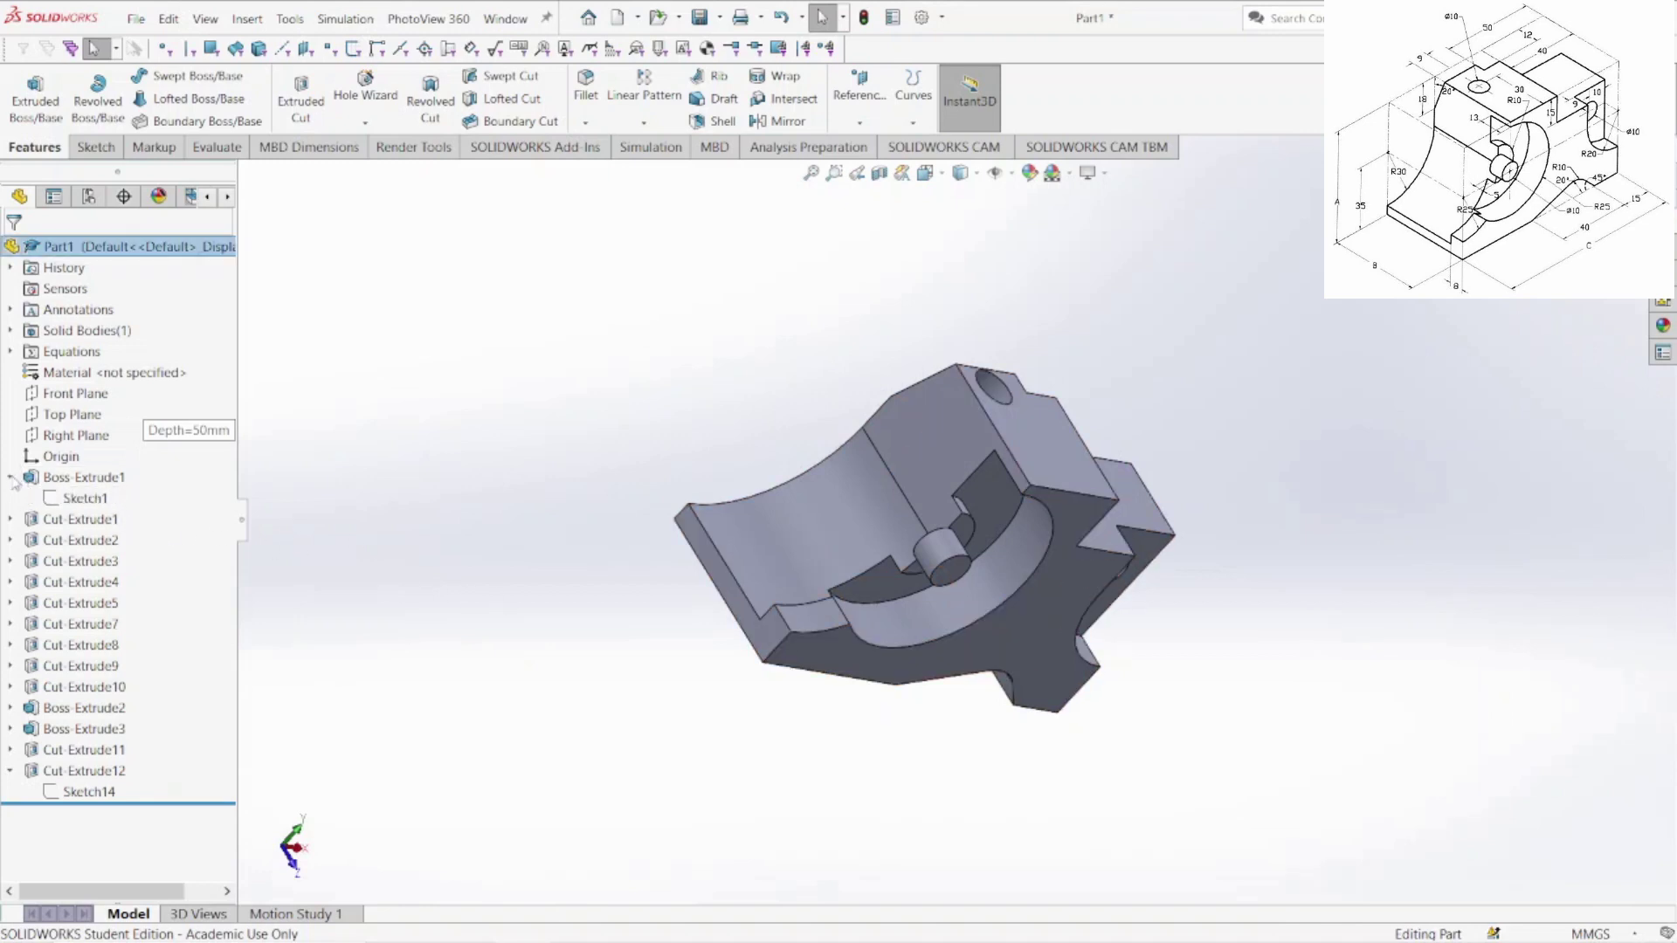
pyautogui.rightClick(87, 499)
pyautogui.click(105, 441)
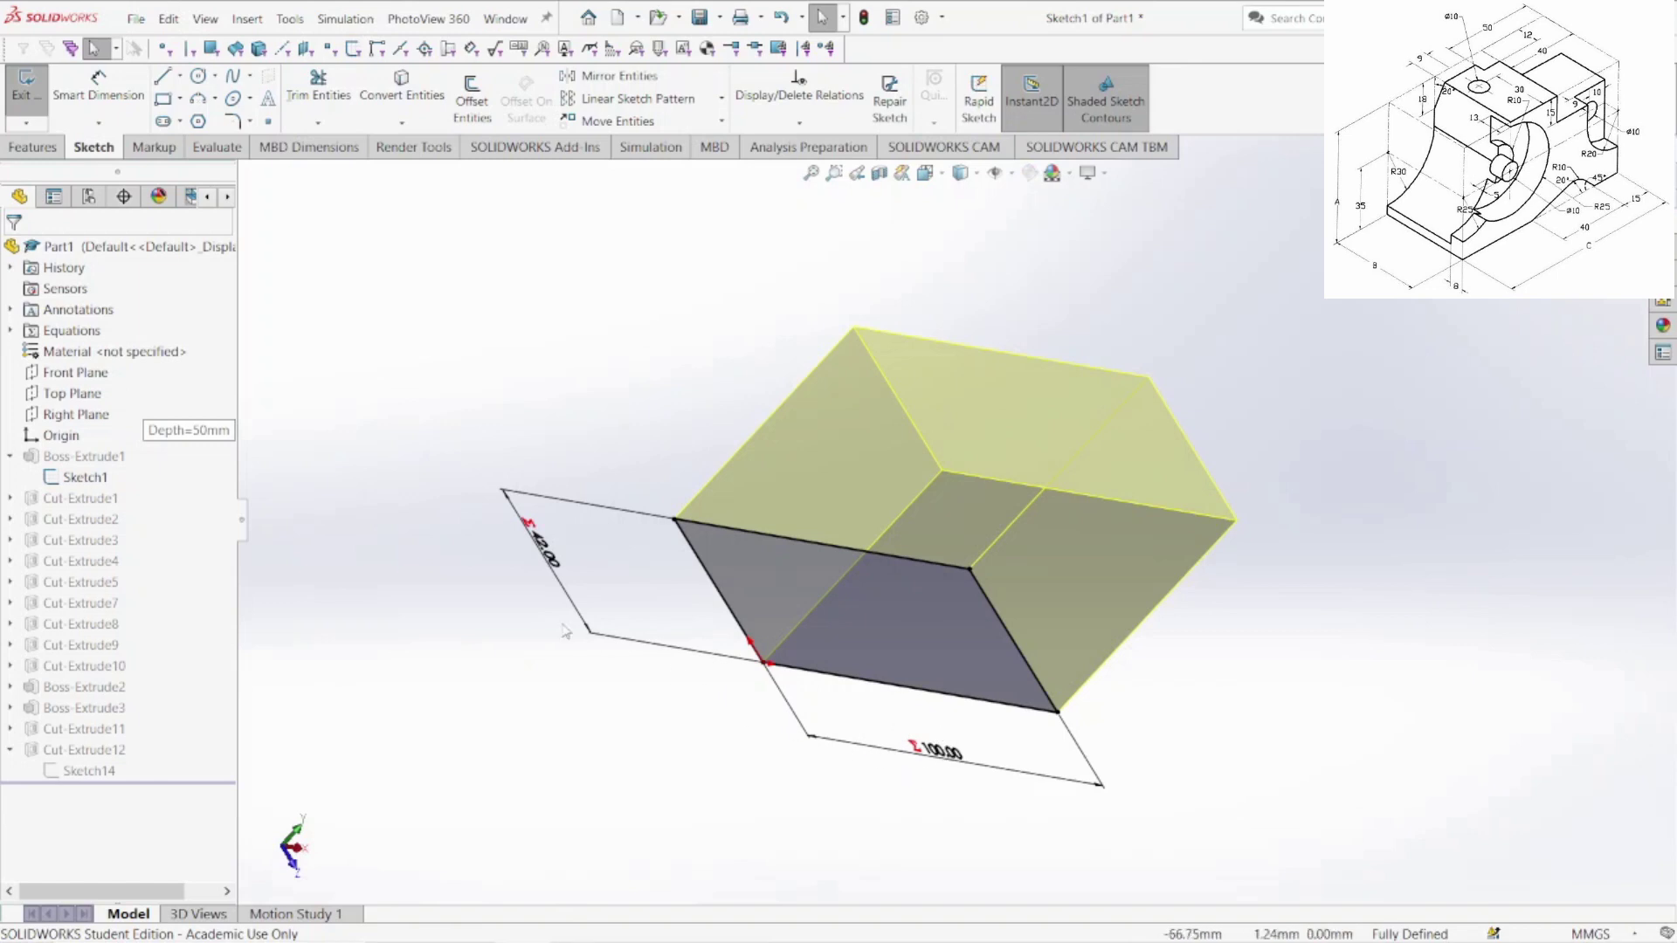
pyautogui.doubleClick(543, 559)
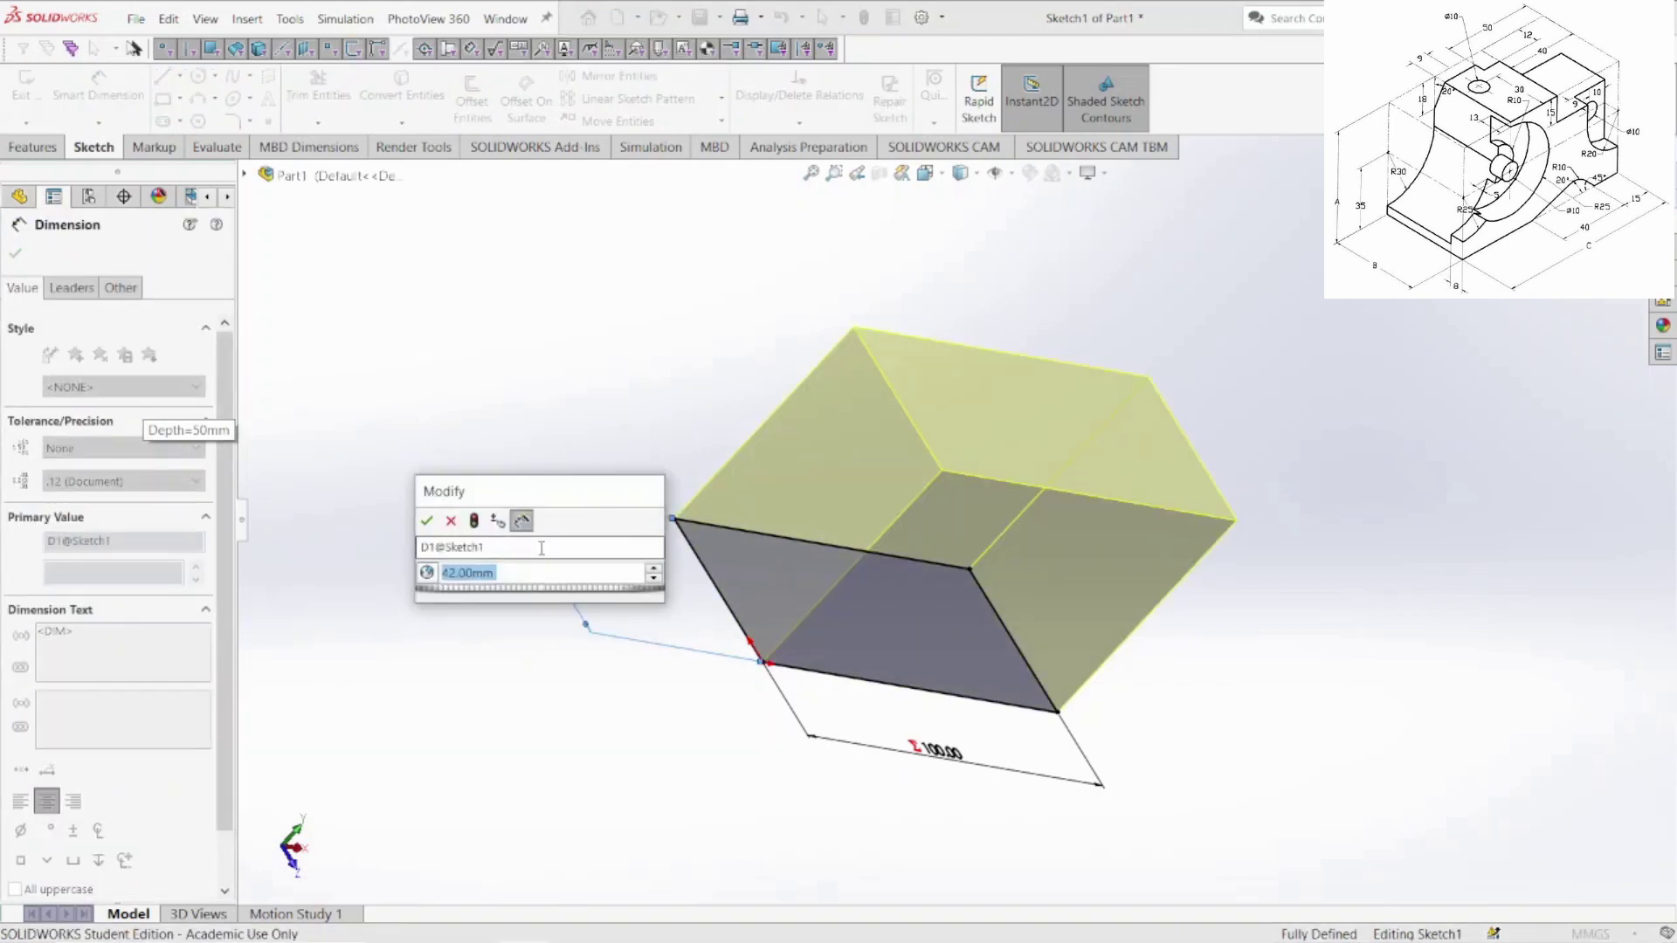
pyautogui.click(557, 711)
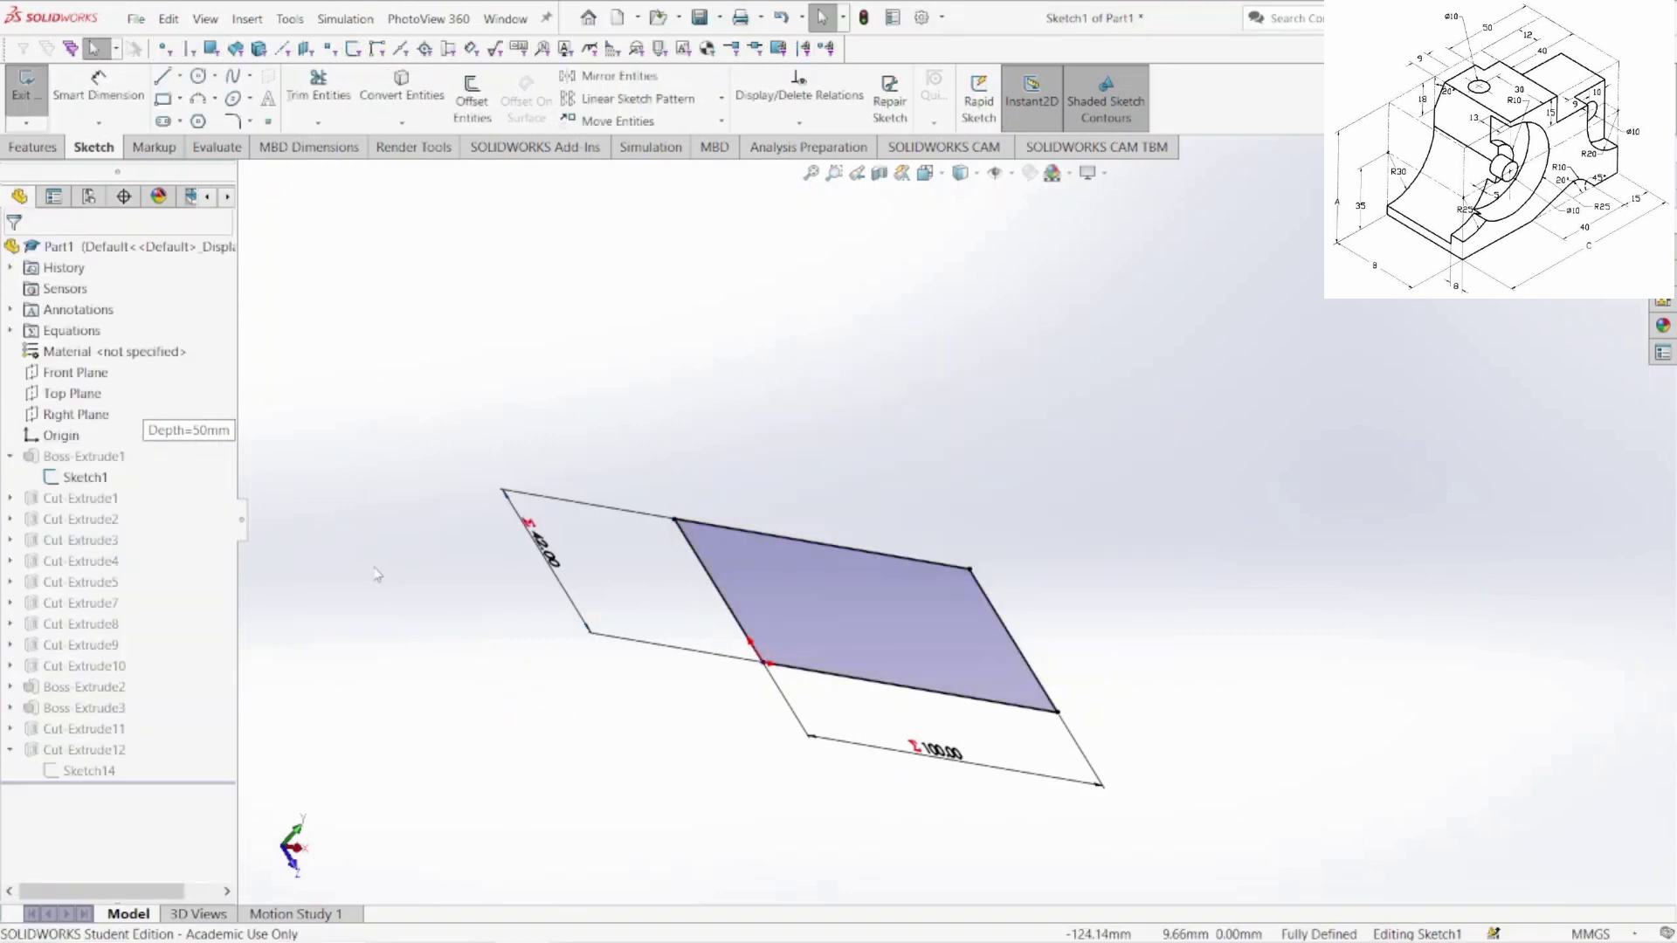
pyautogui.hotkey('ctrl', 'b')
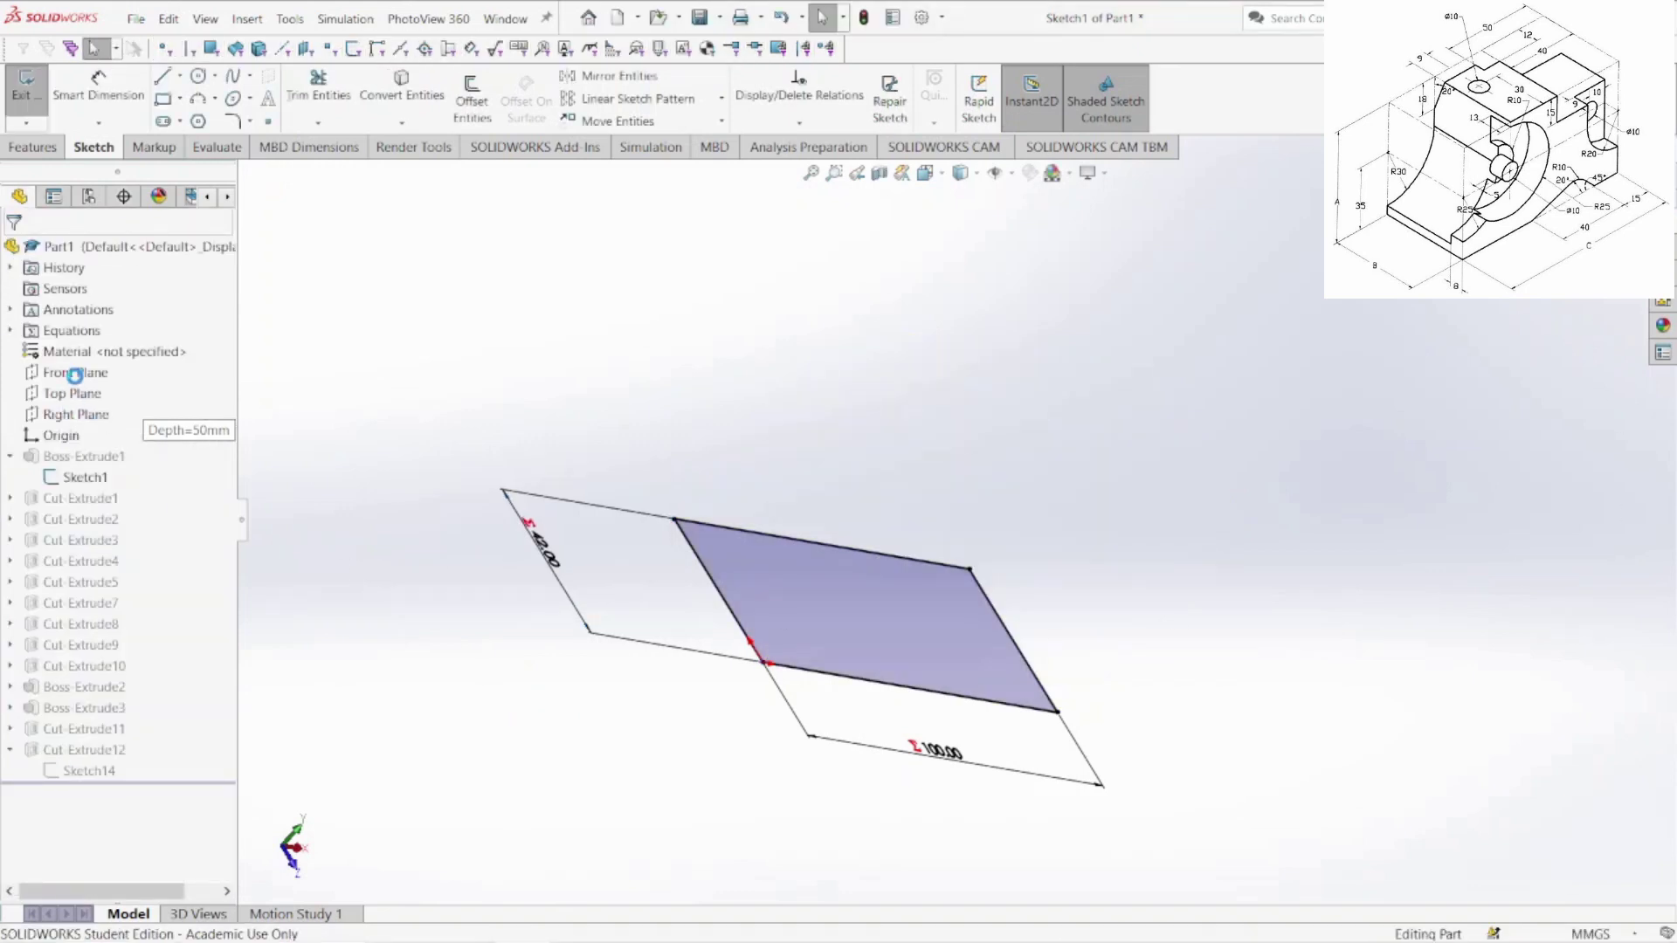
# - In Manage Equations, set global variable B to 50, apply, and return to trimetric view
pyautogui.rightClick(79, 354)
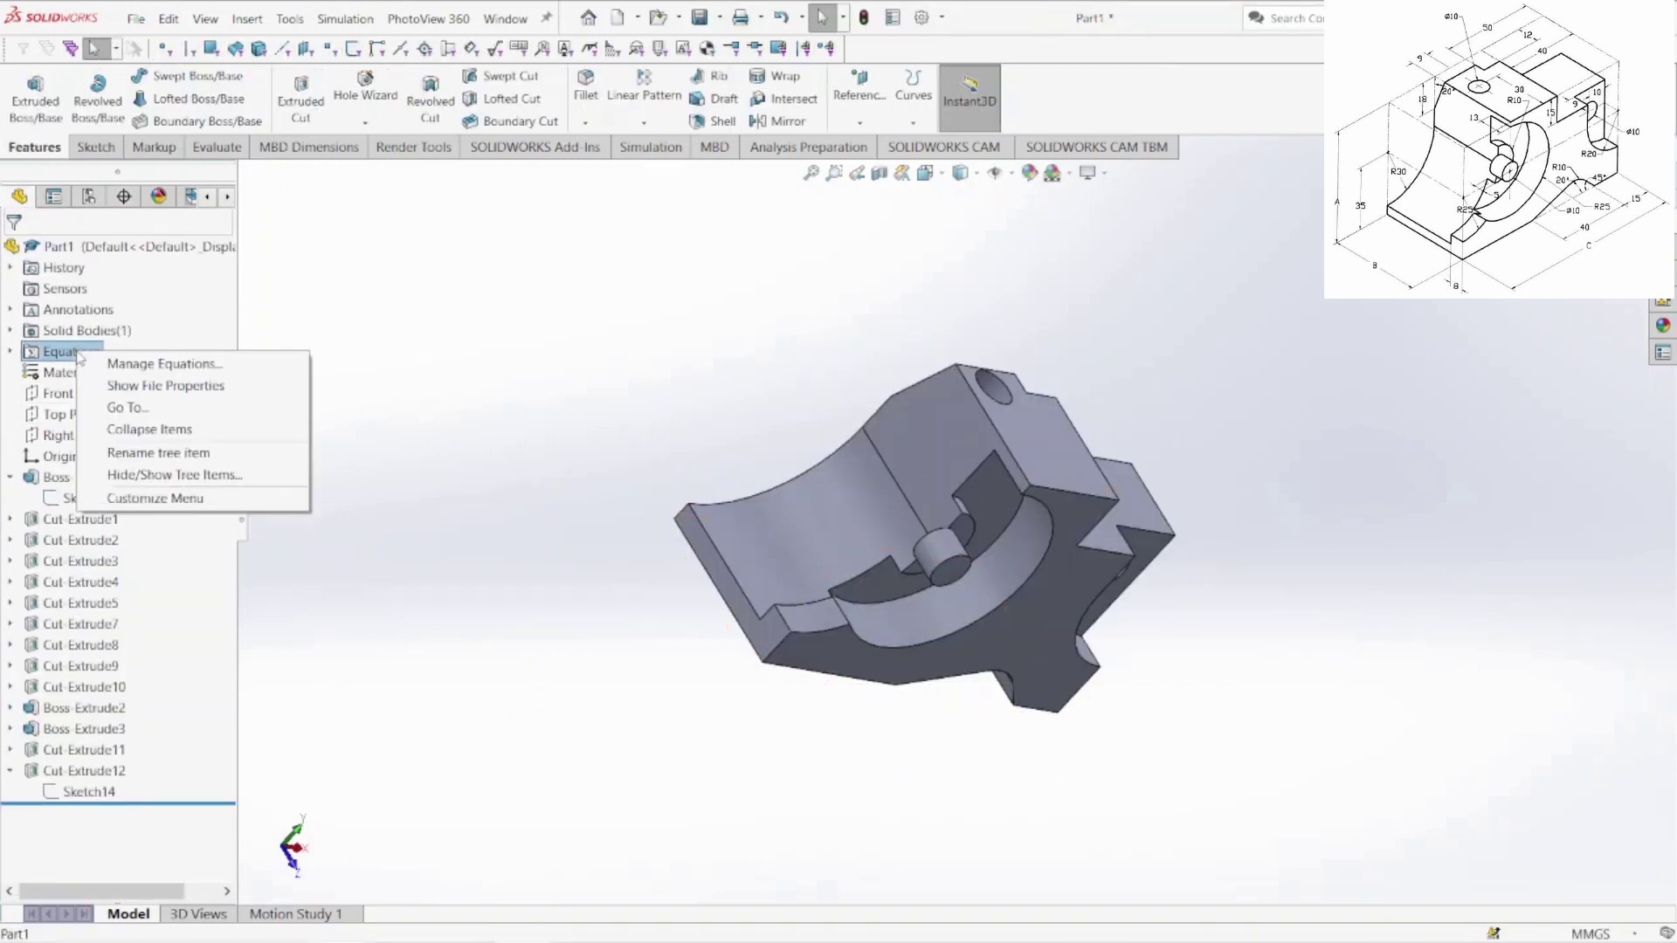
pyautogui.click(149, 363)
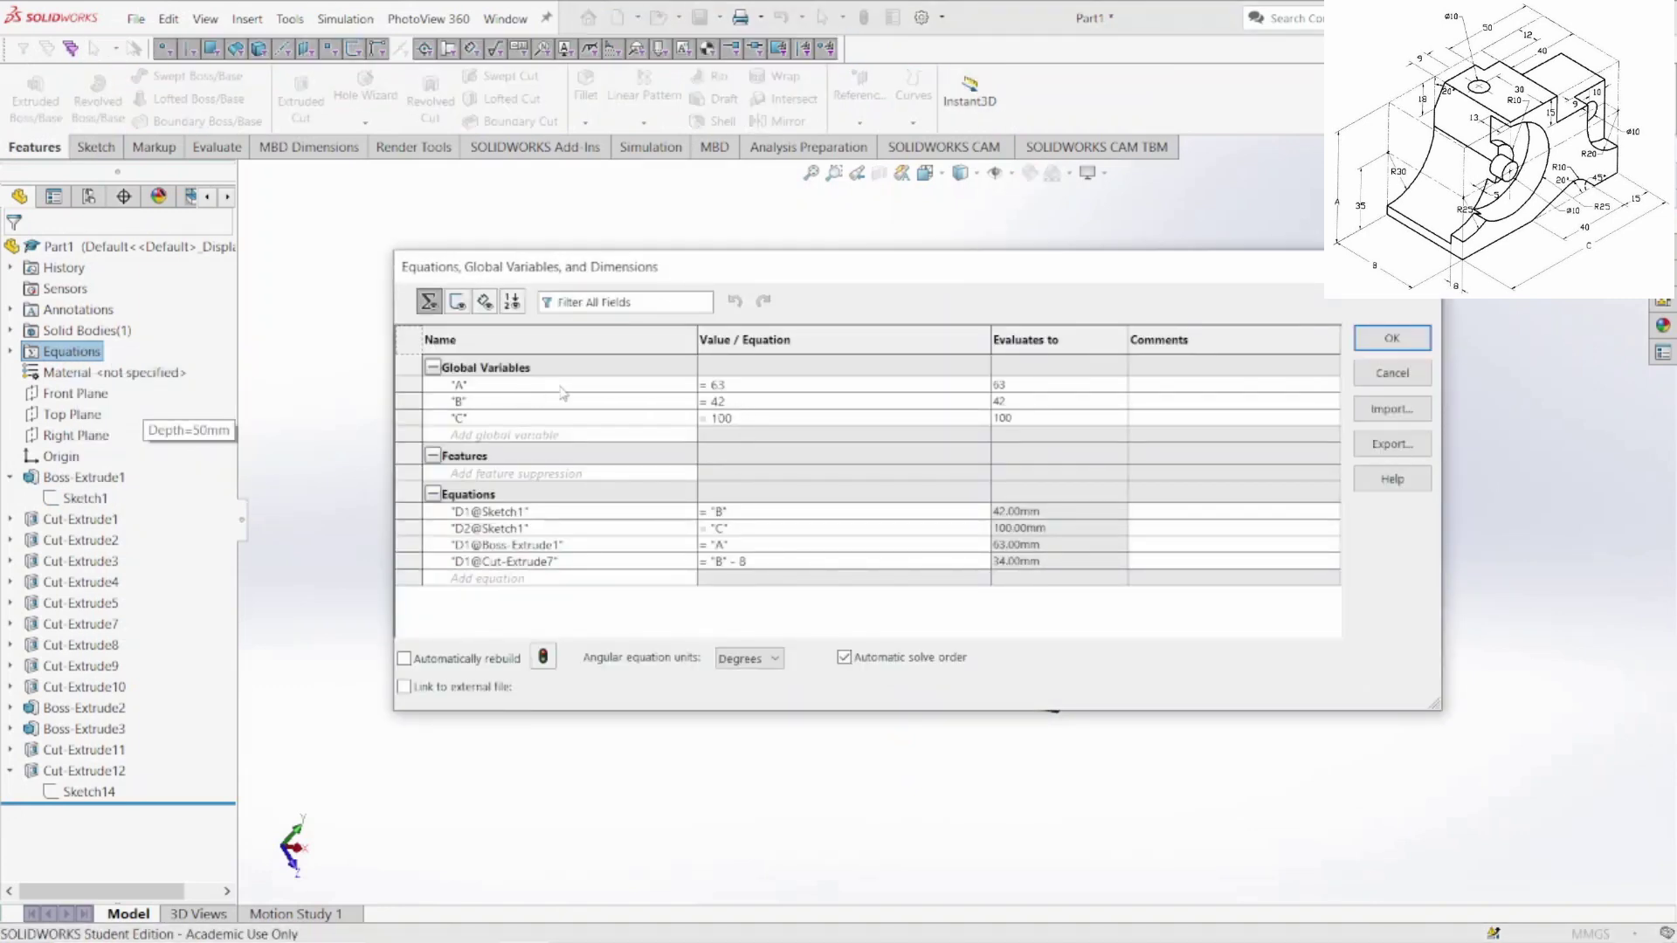
pyautogui.click(732, 403)
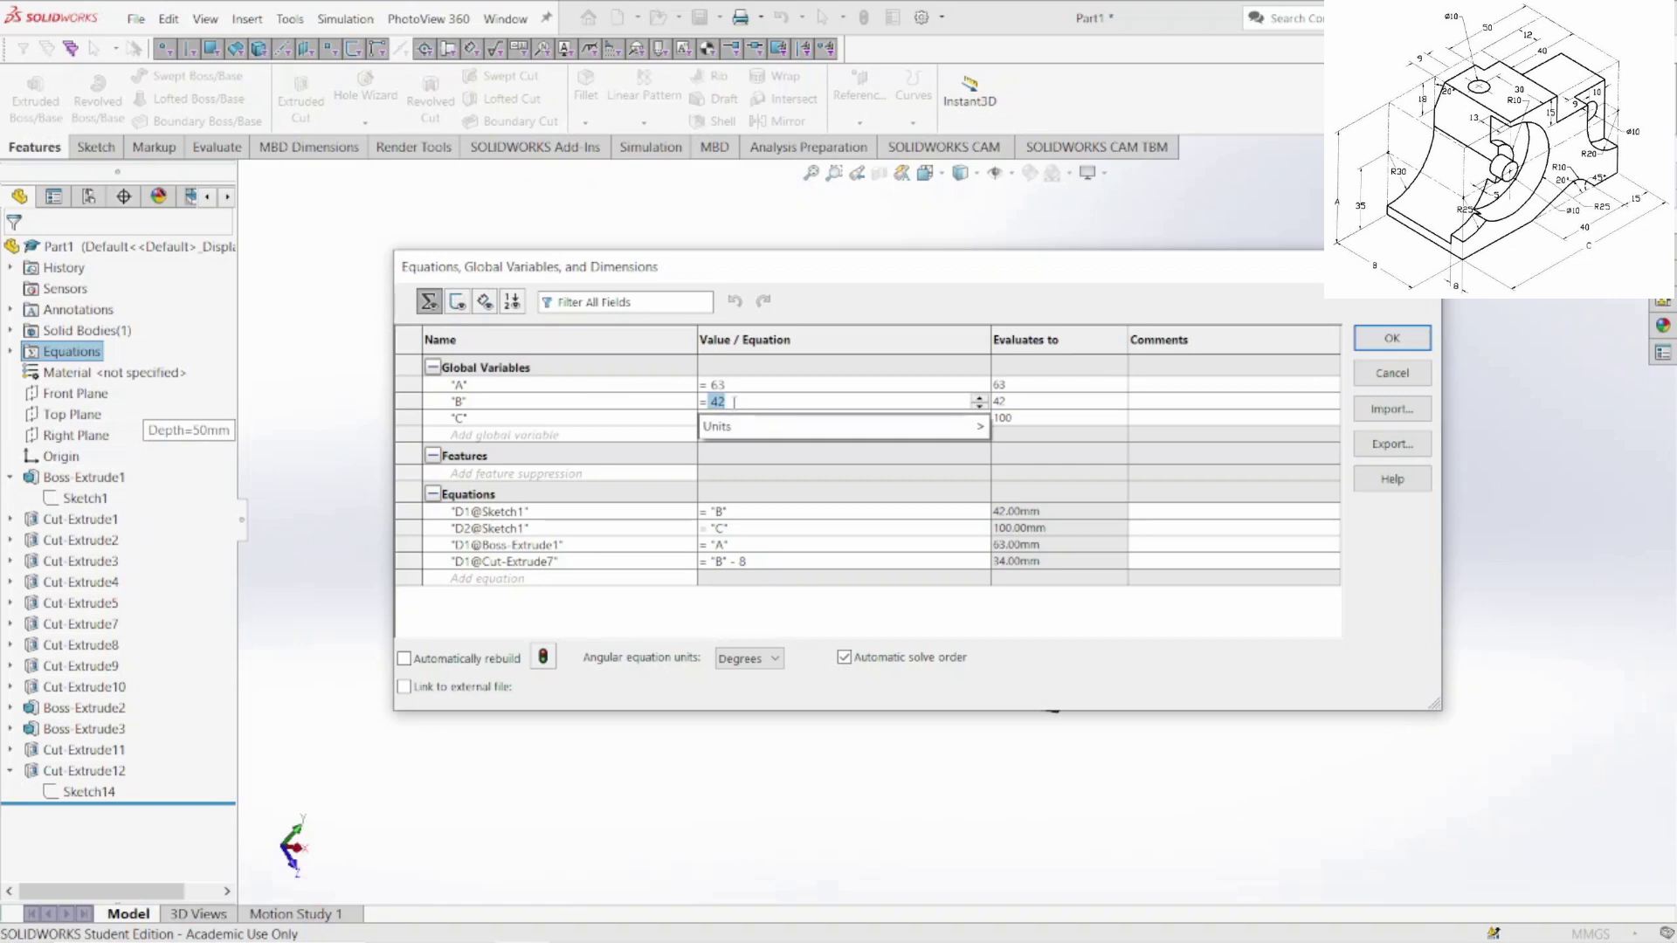
pyautogui.write('50')
pyautogui.press('Return')
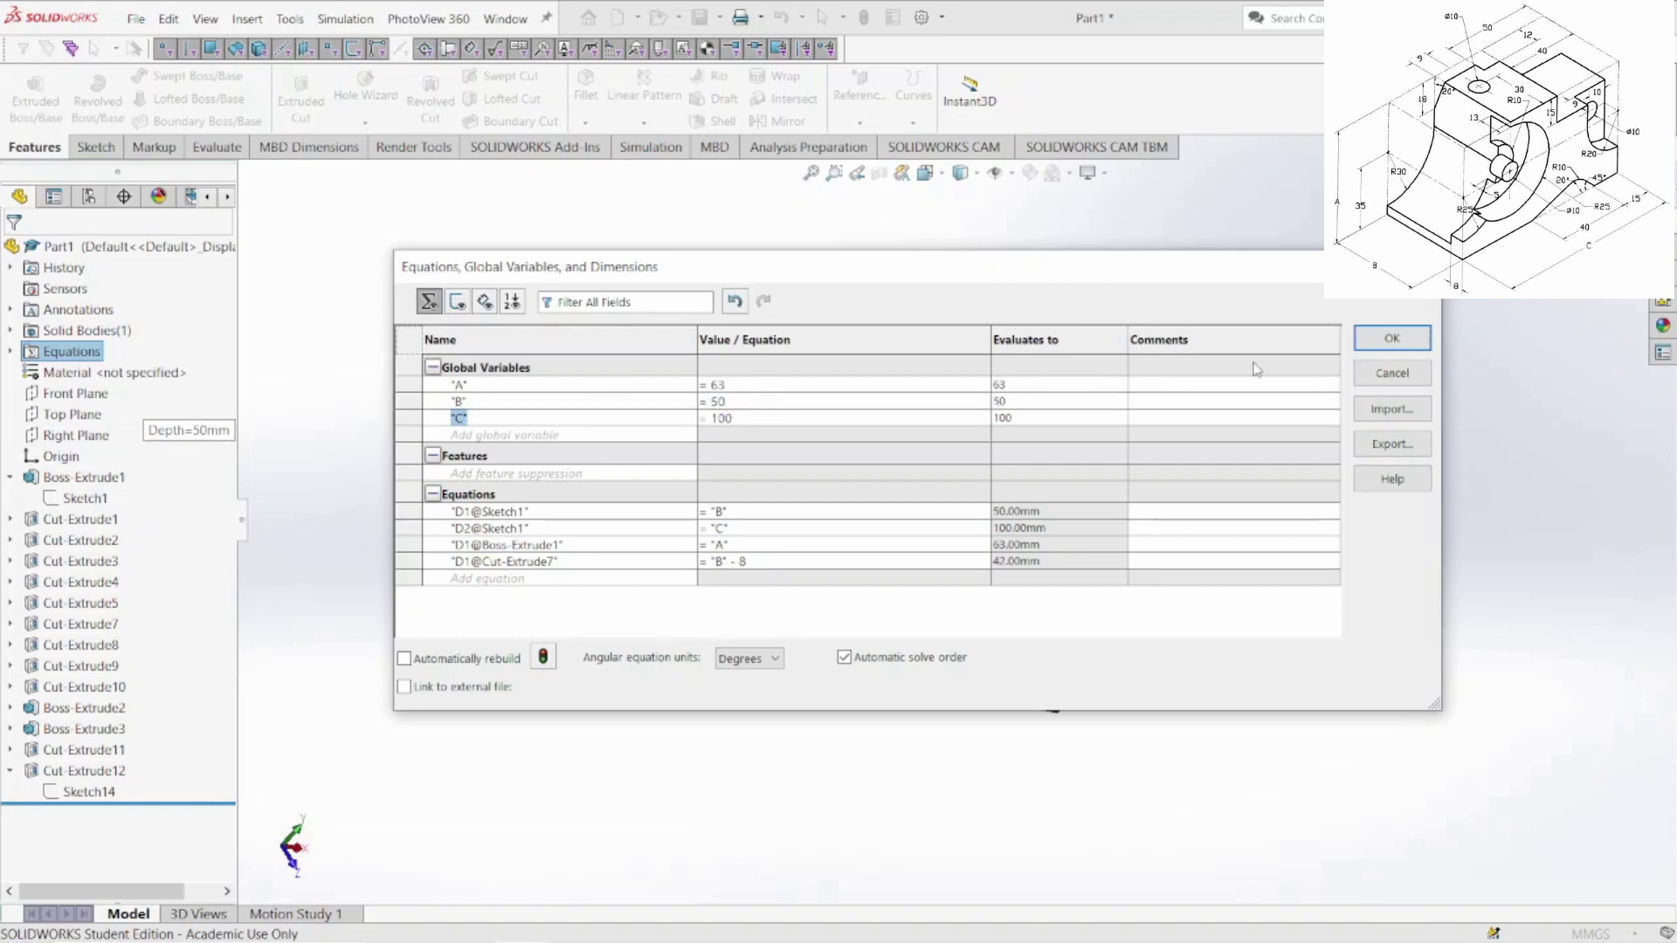
pyautogui.click(1389, 340)
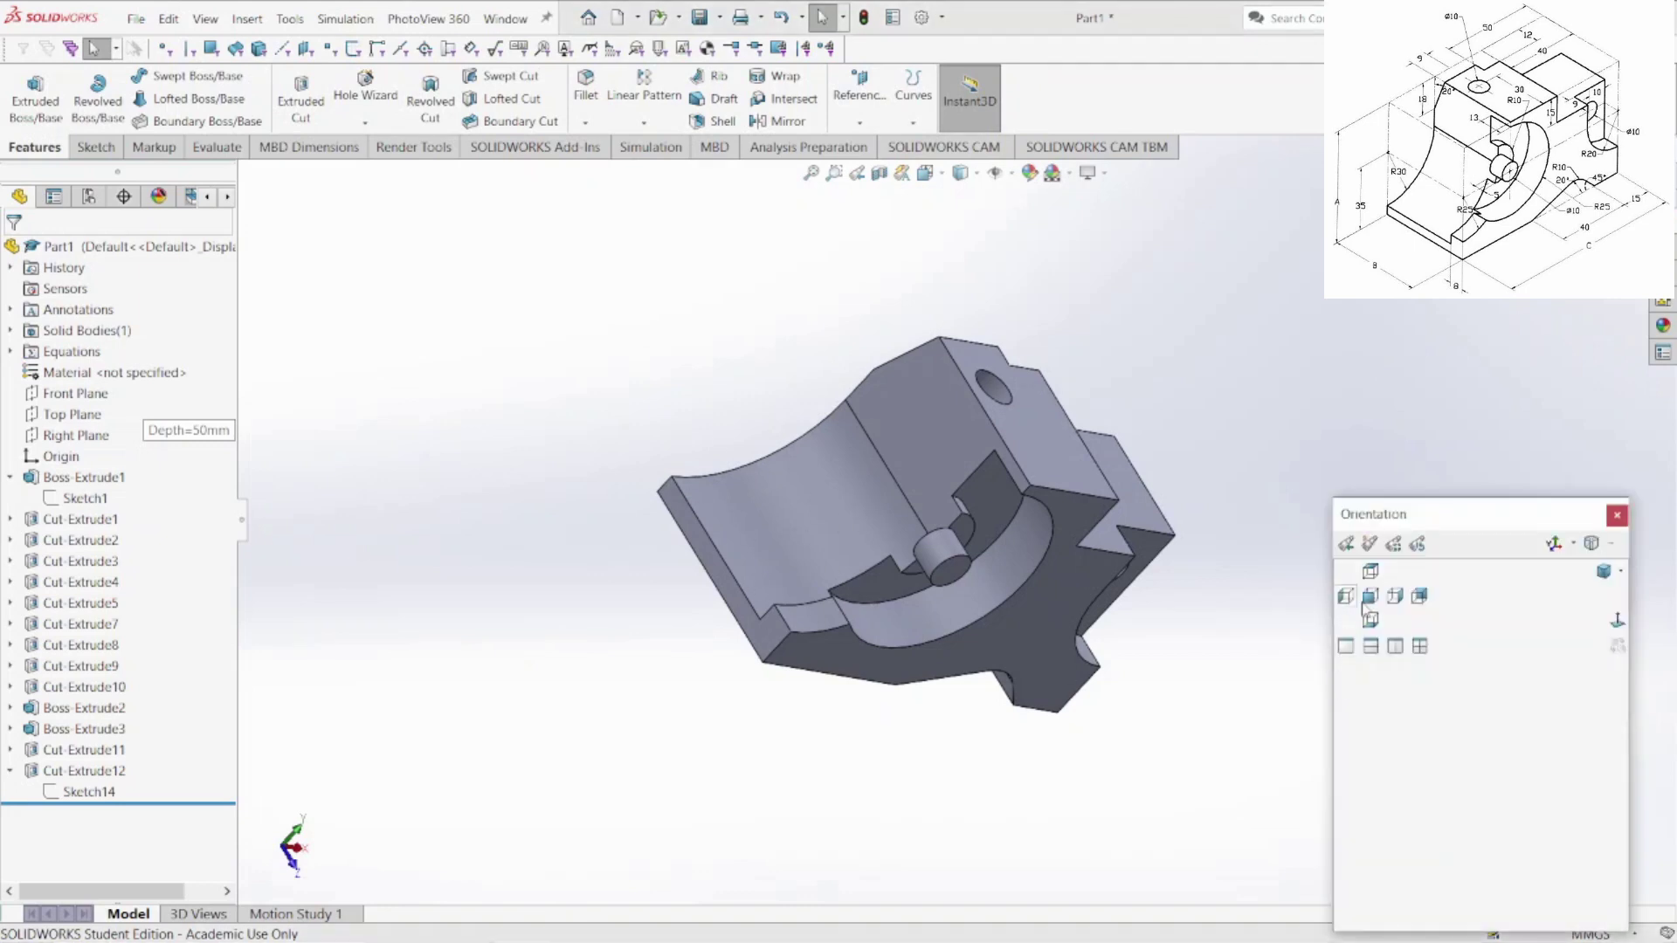
pyautogui.click(1602, 572)
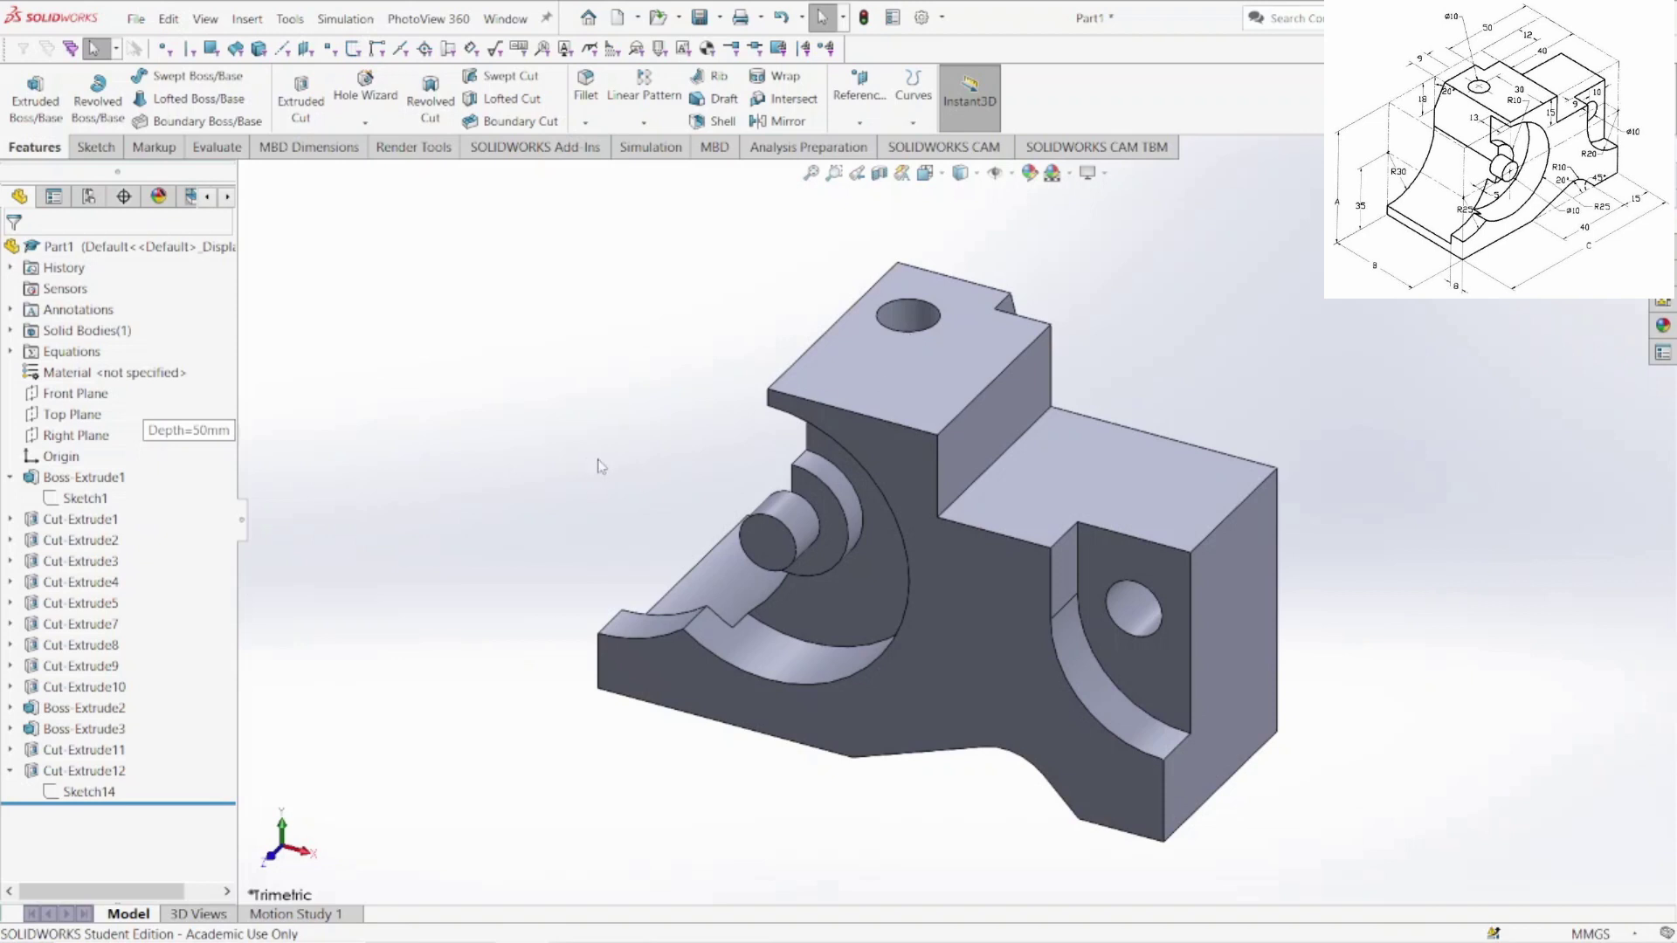
pyautogui.rightClick(52, 355)
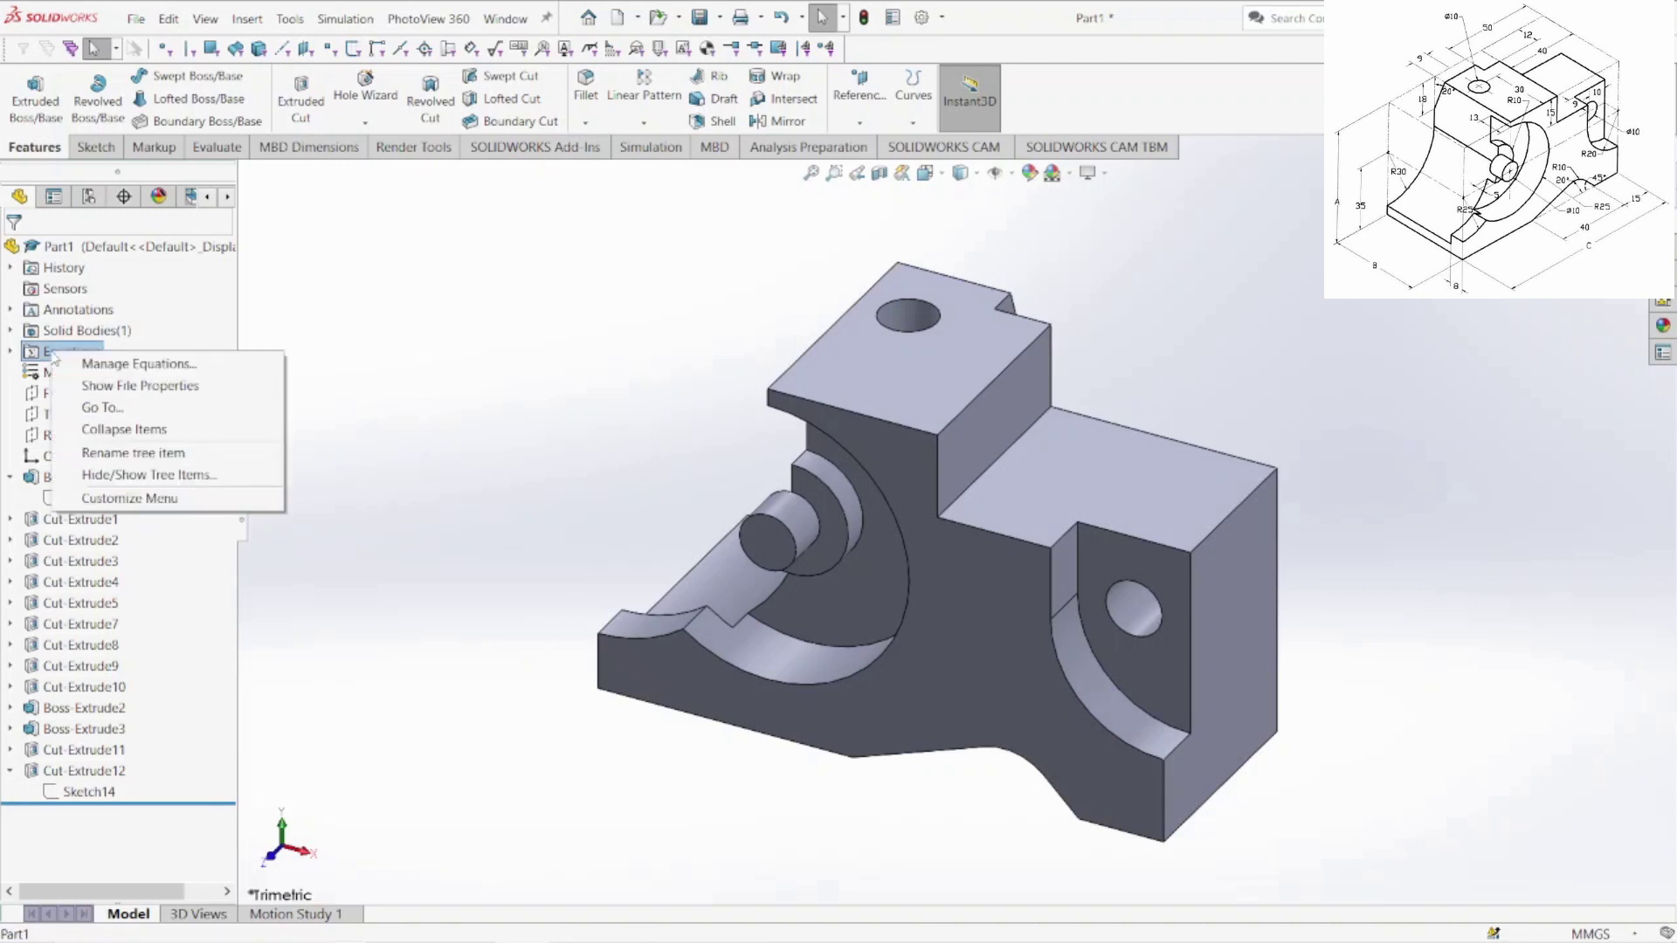
pyautogui.click(98, 367)
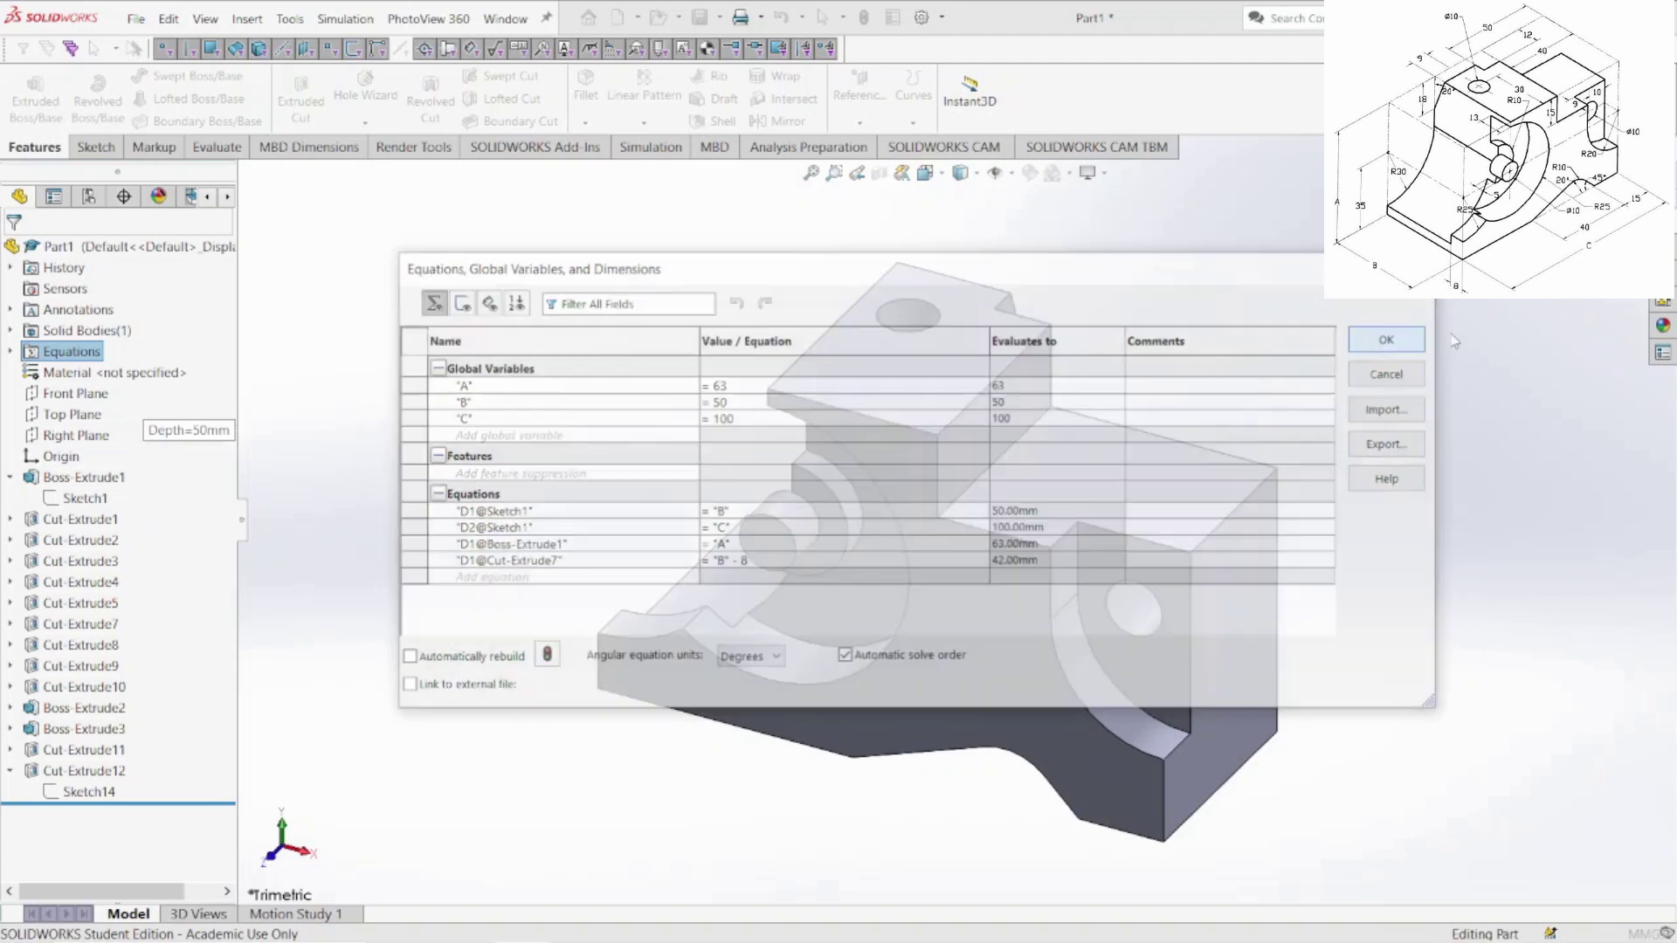
pyautogui.click(1379, 349)
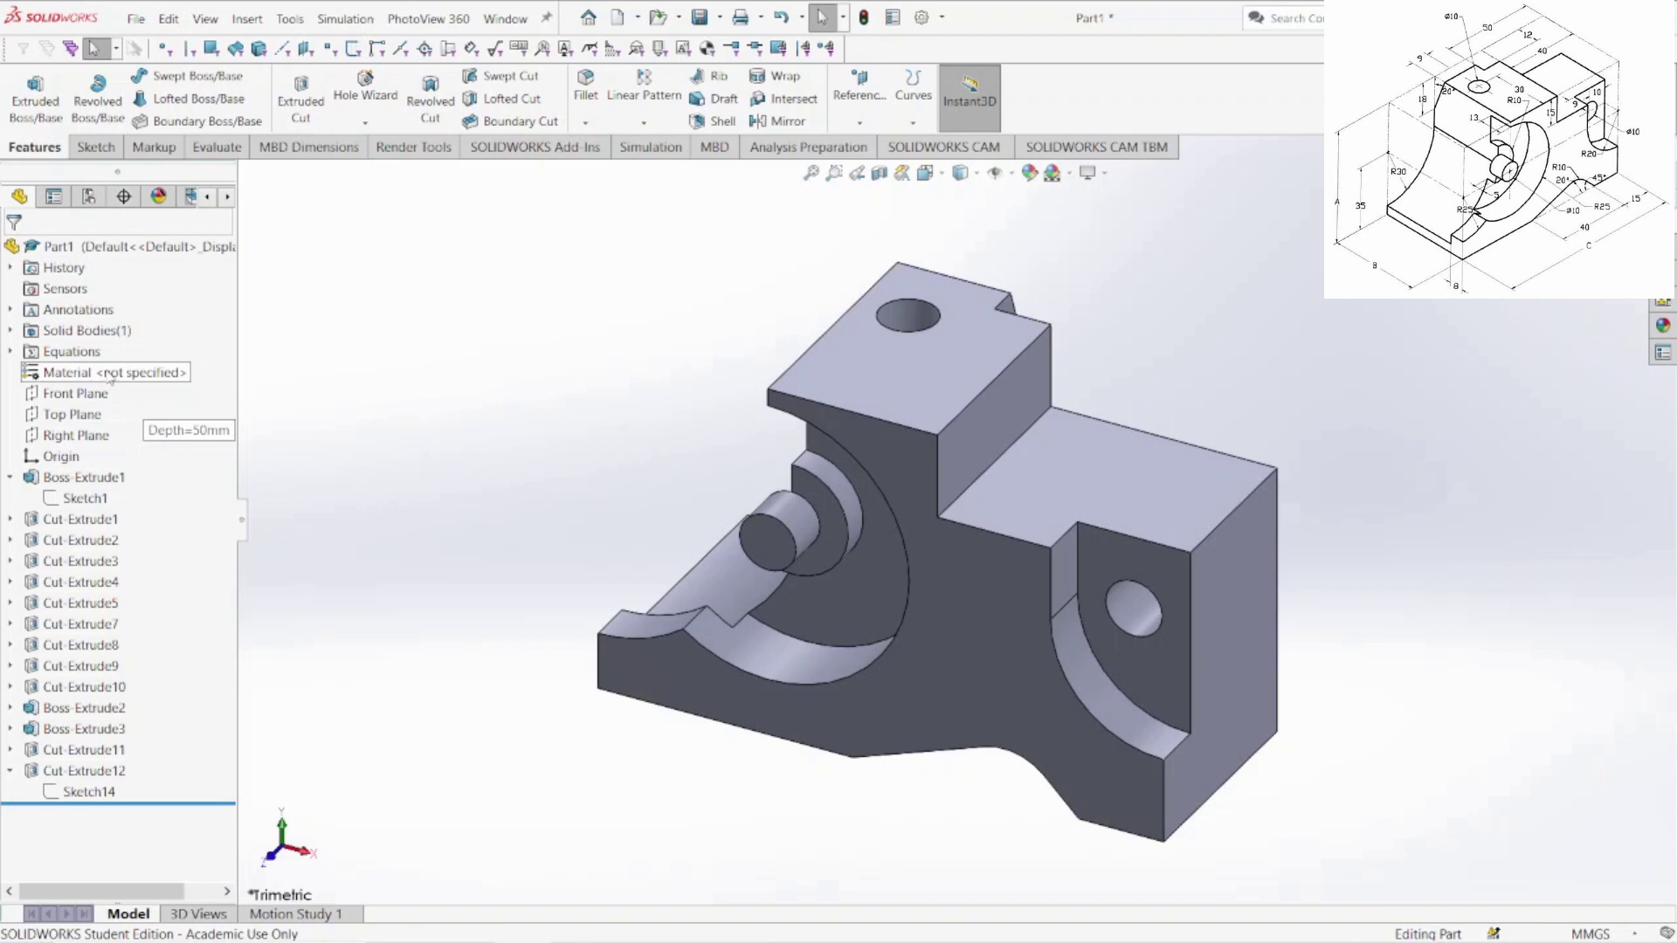
# - Assign Copper as the bracket's material from the Material entry in the FeatureManager tree
pyautogui.rightClick(111, 378)
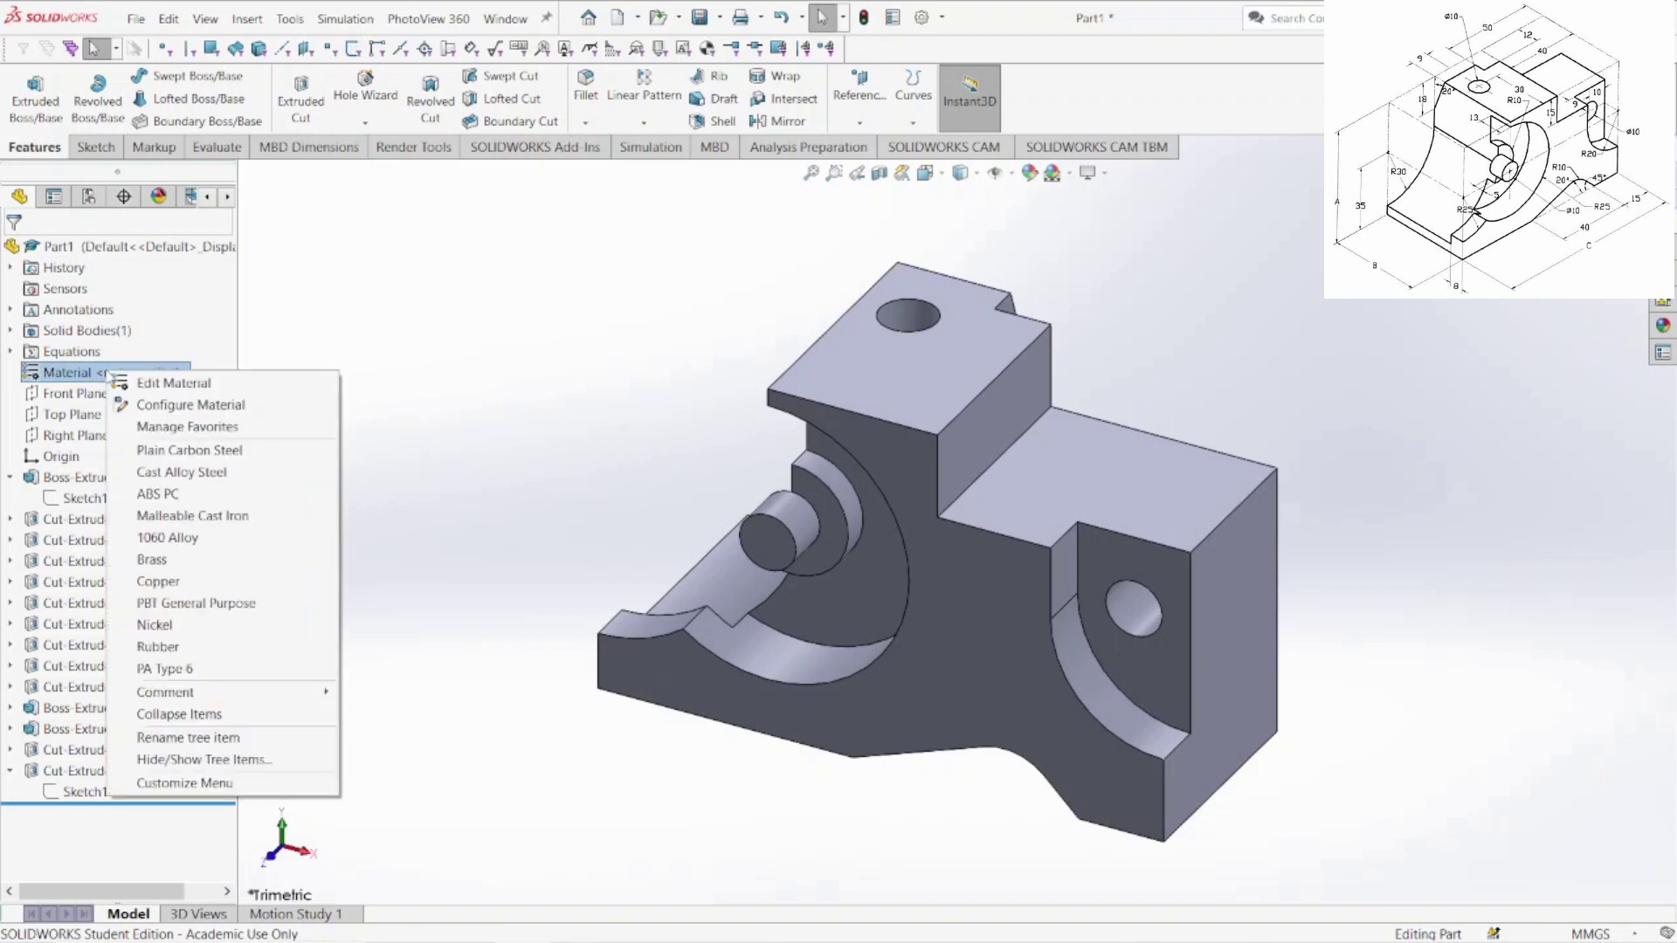
pyautogui.click(144, 389)
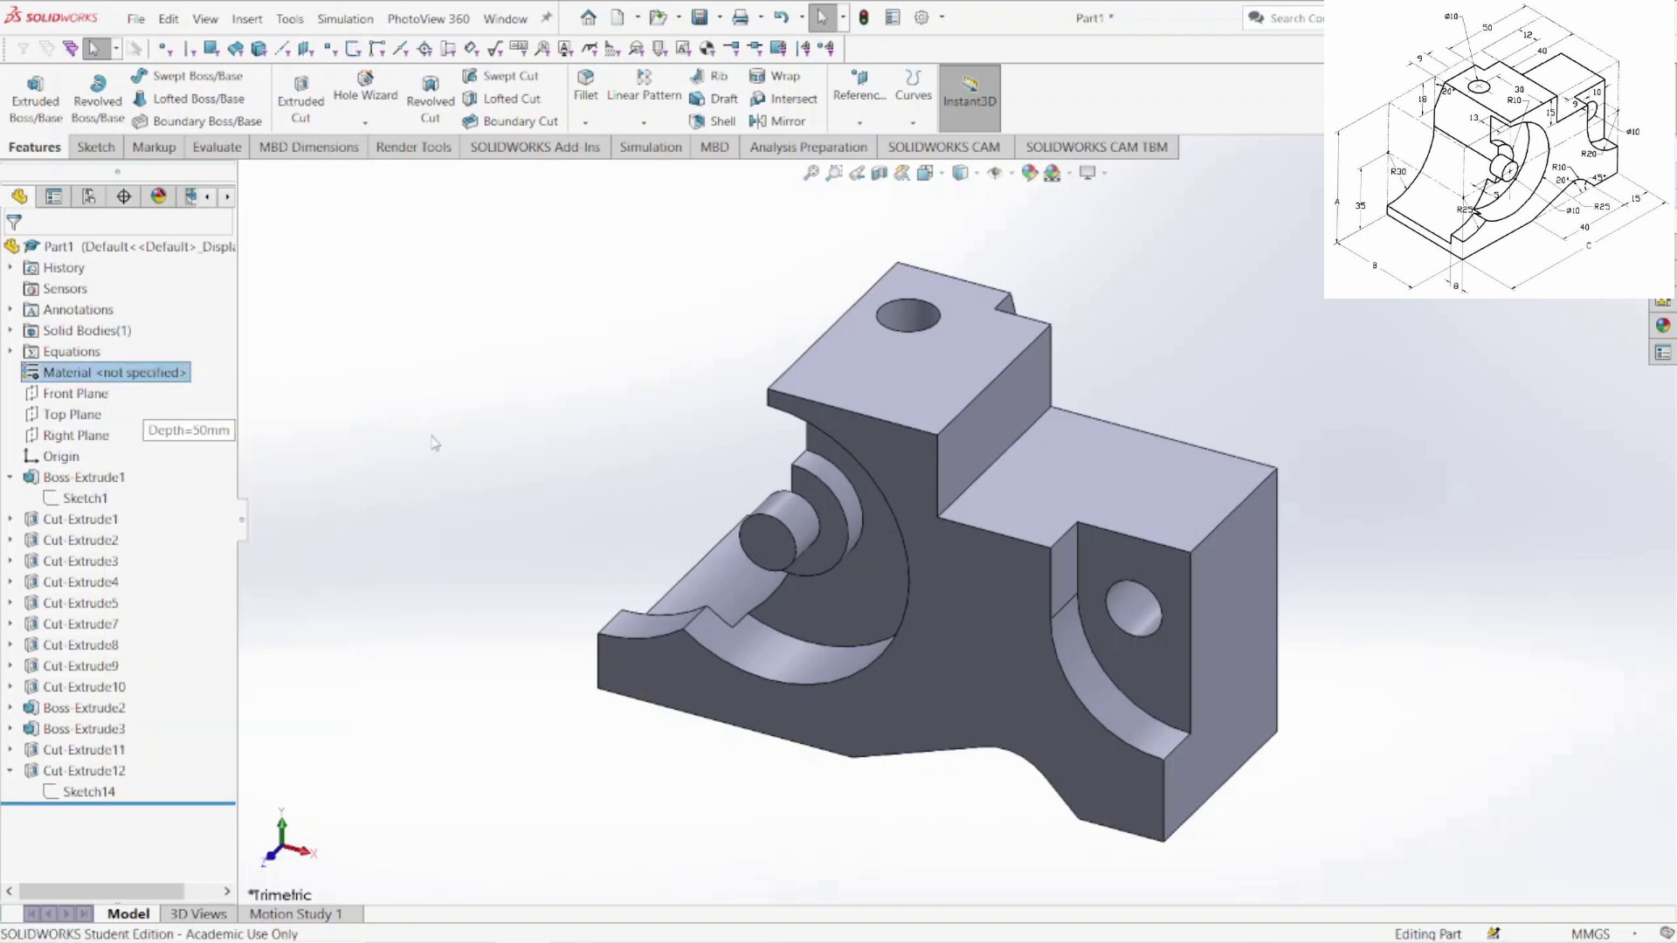
pyautogui.rightClick(145, 376)
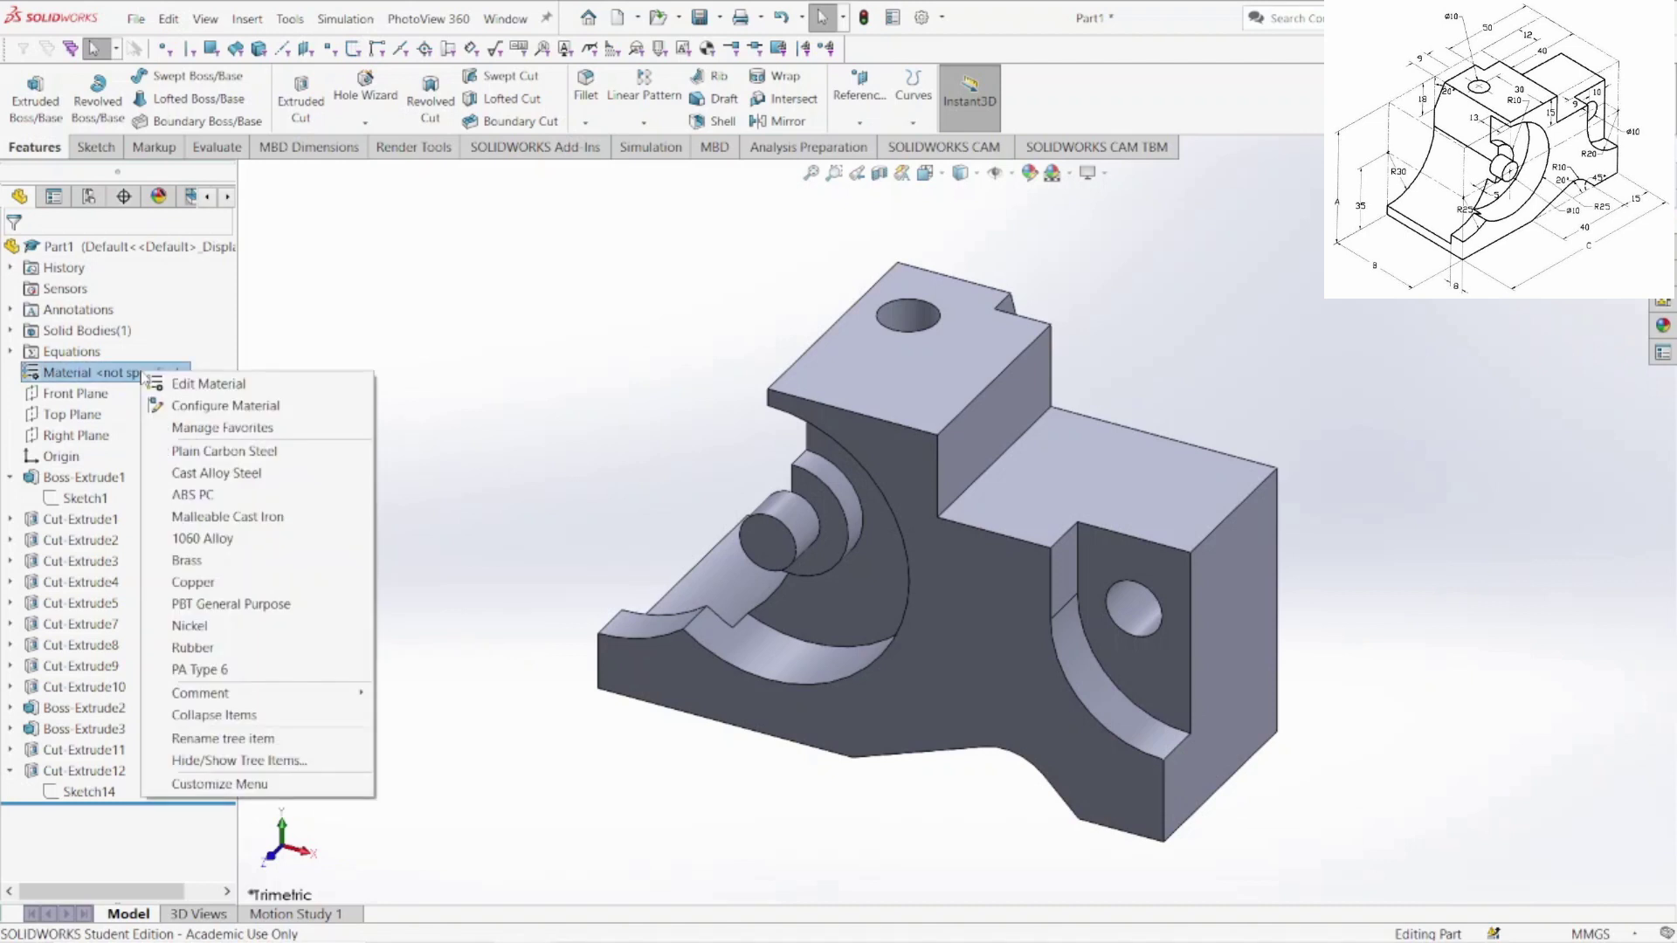
pyautogui.click(202, 582)
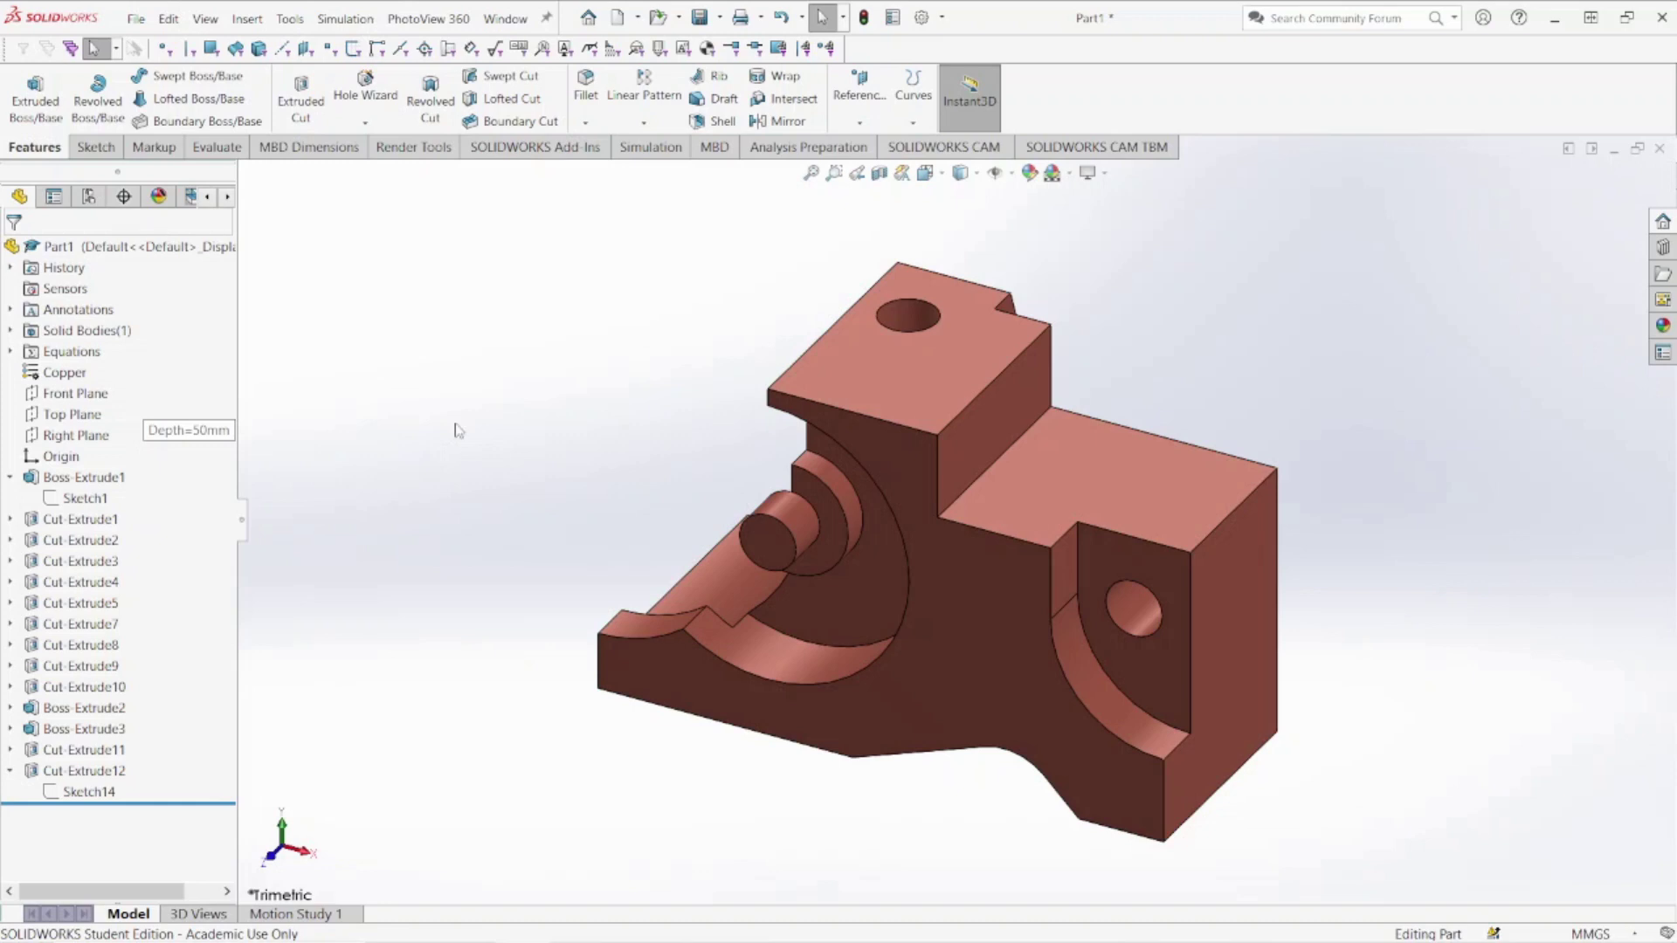
# - Run Mass Properties from the Evaluate tab and highlight the 1280.33 g mass result
pyautogui.click(217, 148)
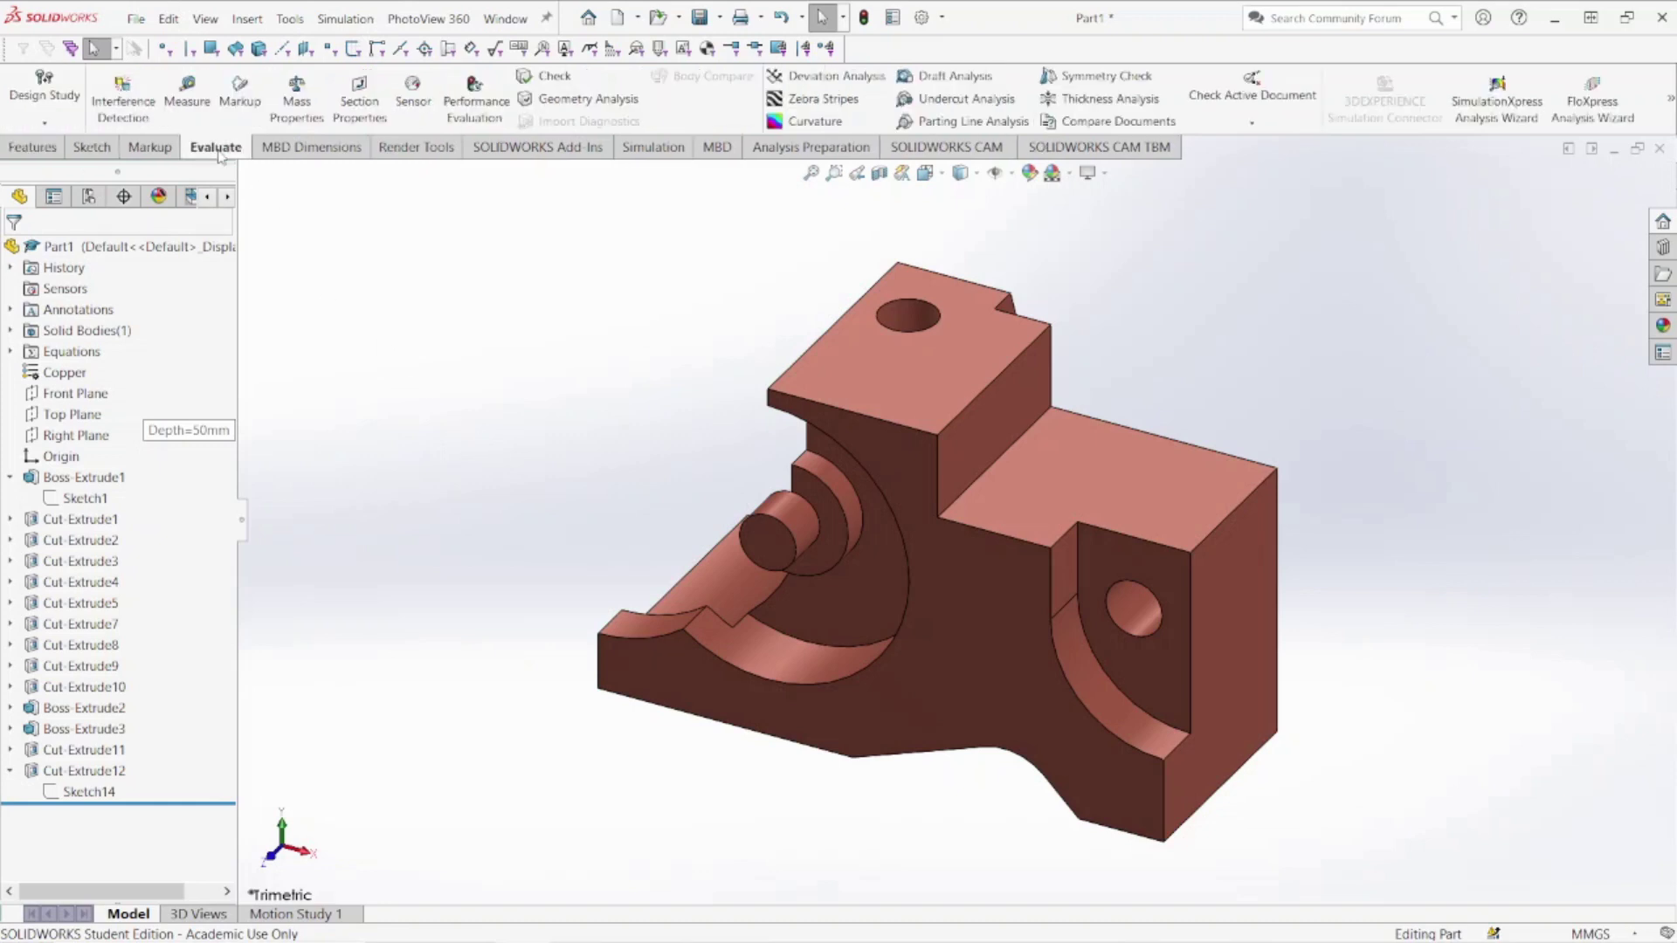
pyautogui.click(297, 94)
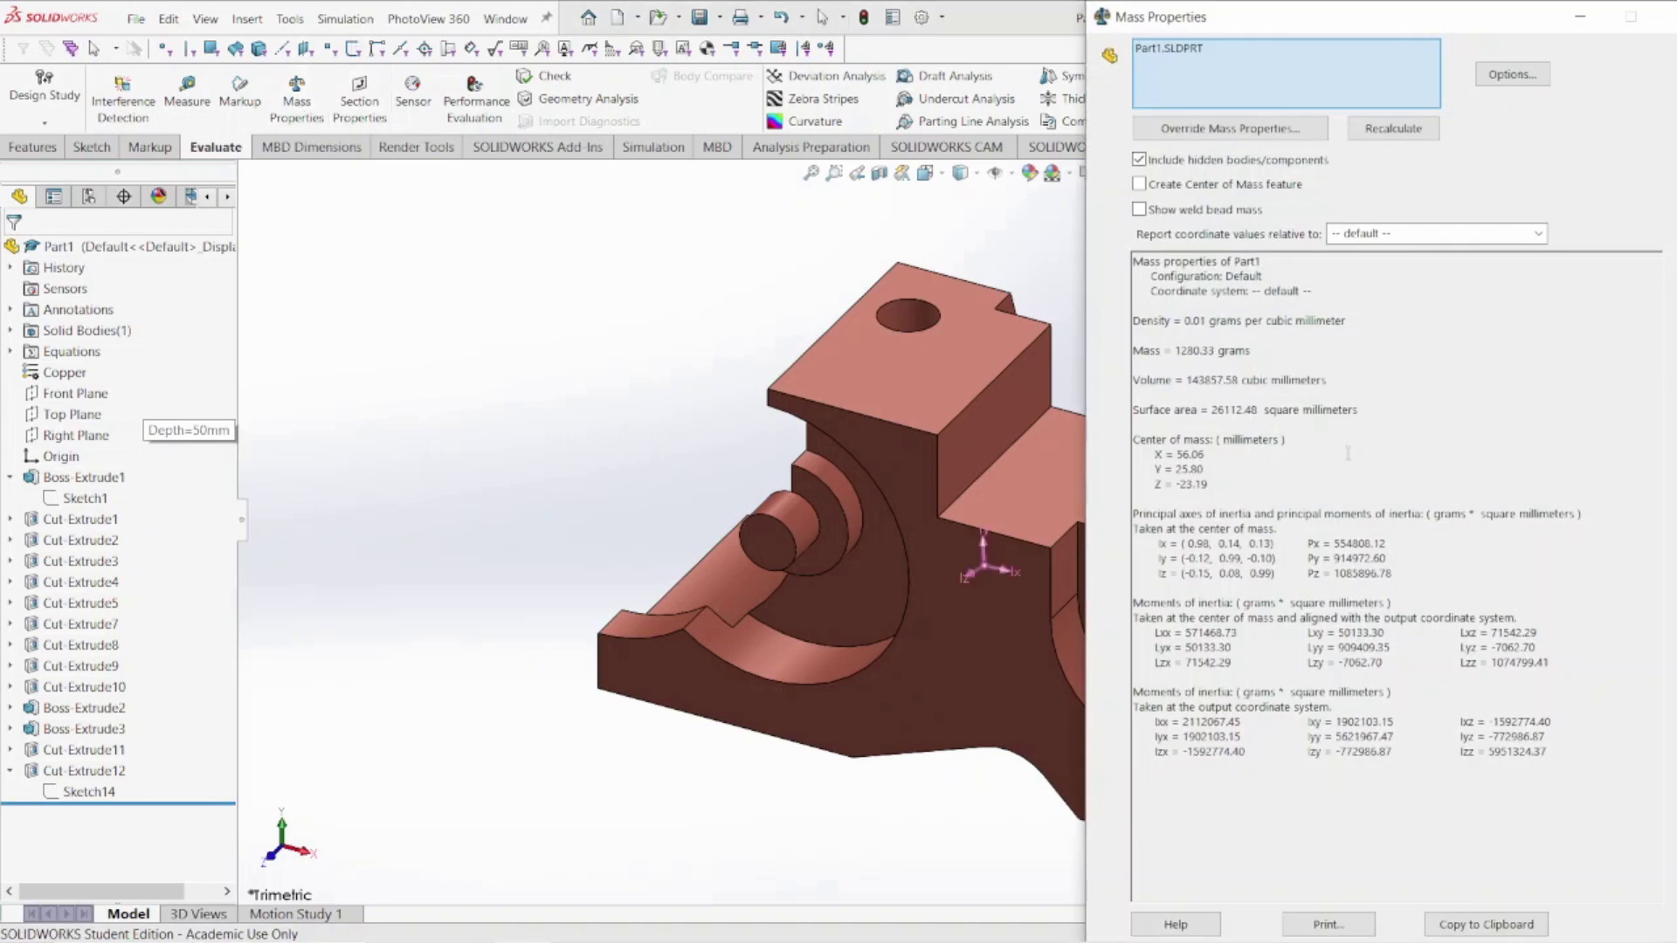
pyautogui.moveTo(1135, 351); pyautogui.dragTo(1255, 352)
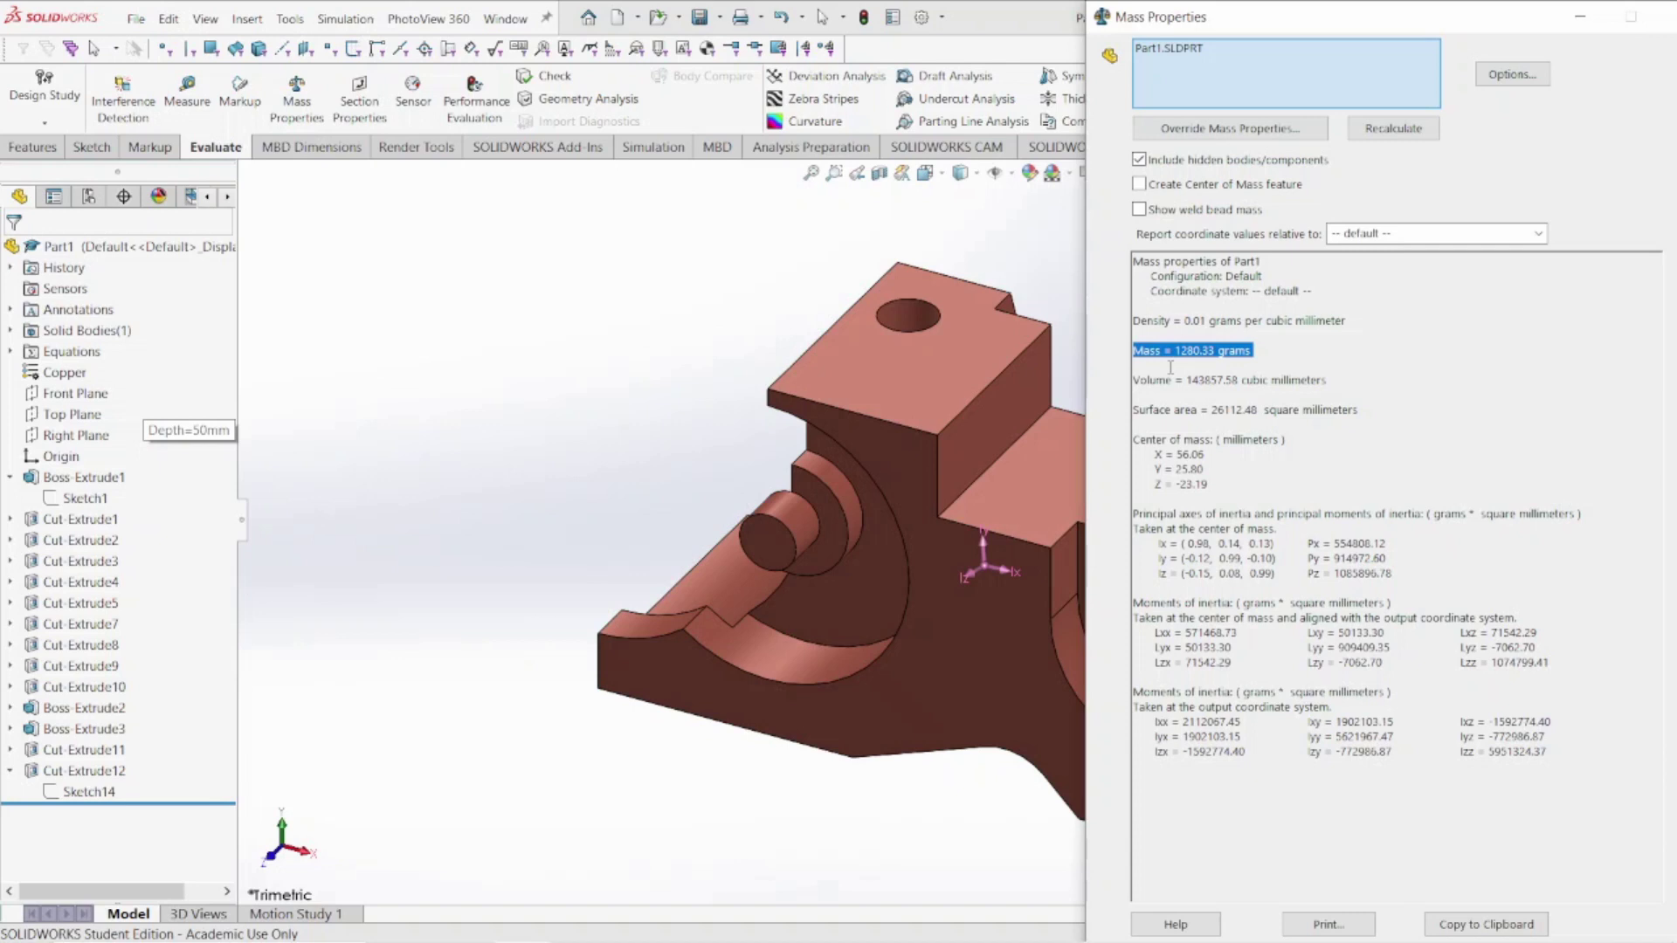
pyautogui.click(1285, 358)
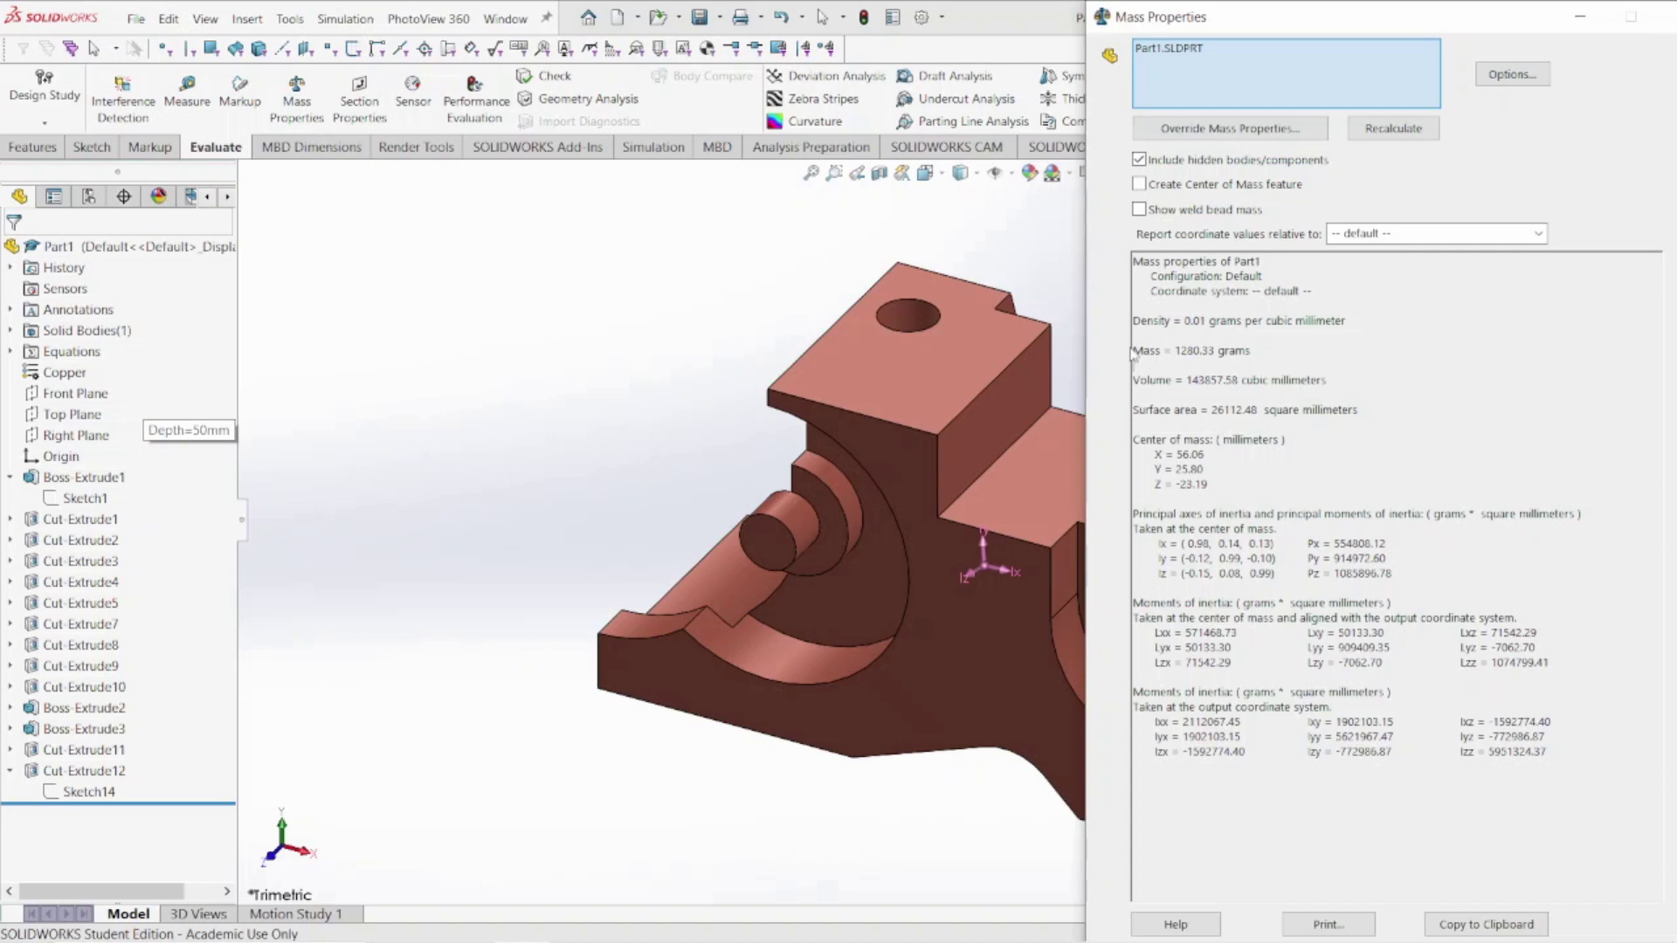
# - Close the Mass Properties results window to show the finished copper bracket
pyautogui.doubleClick(1485, 26)
pyautogui.click(1520, 51)
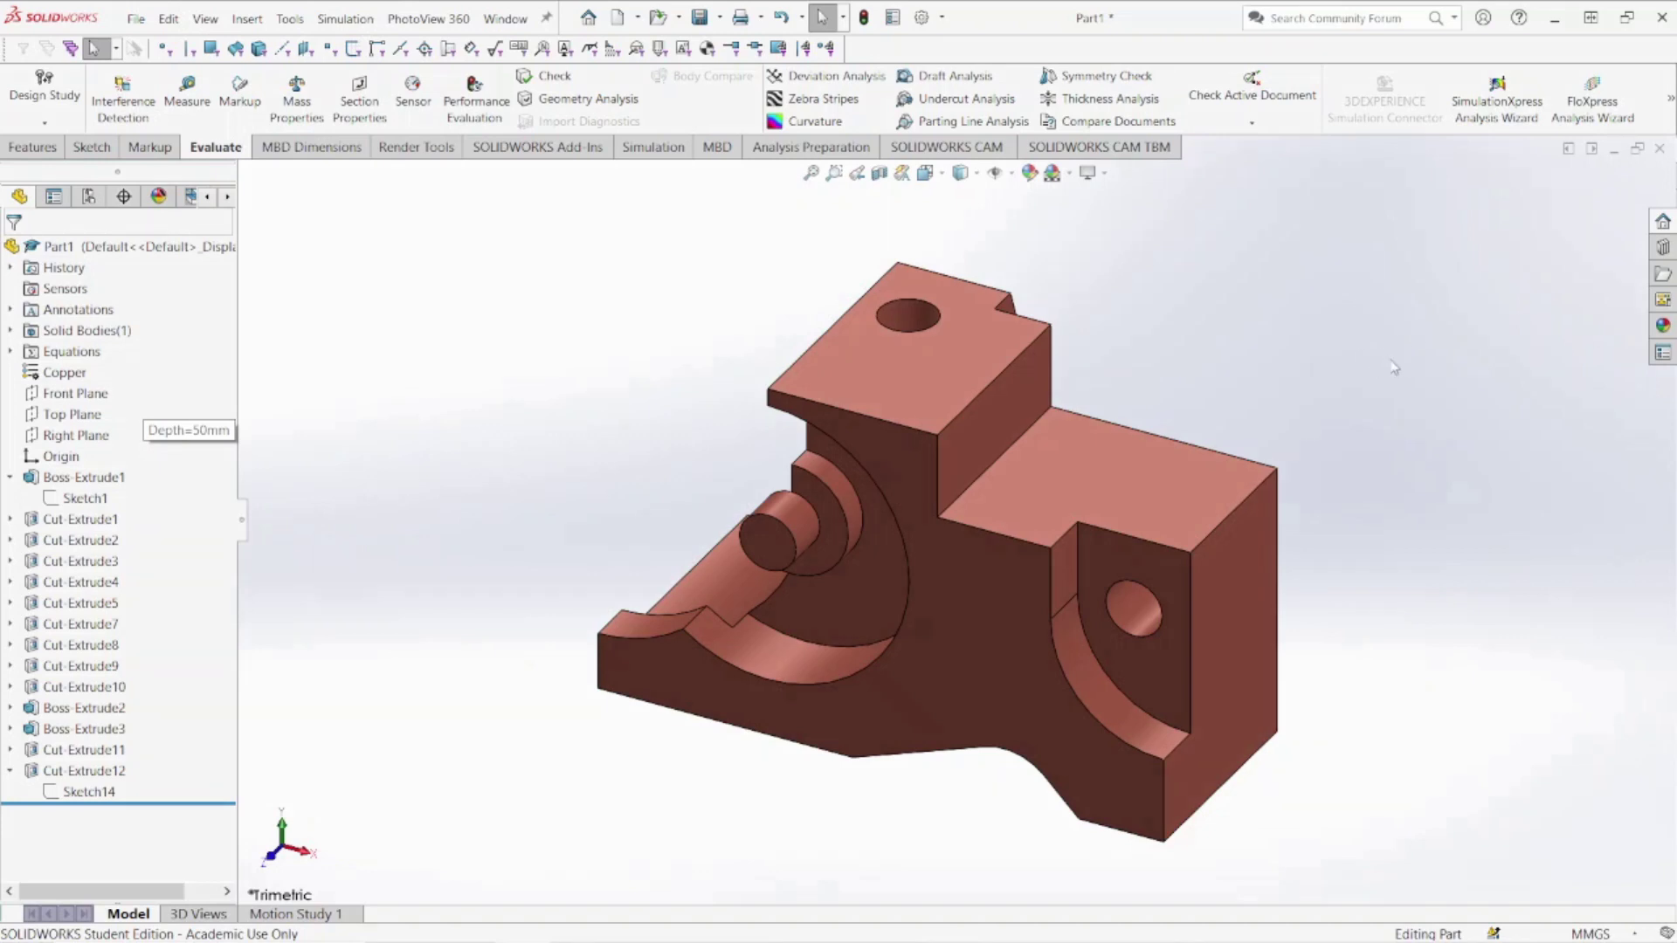
pyautogui.moveTo(1327, 911)
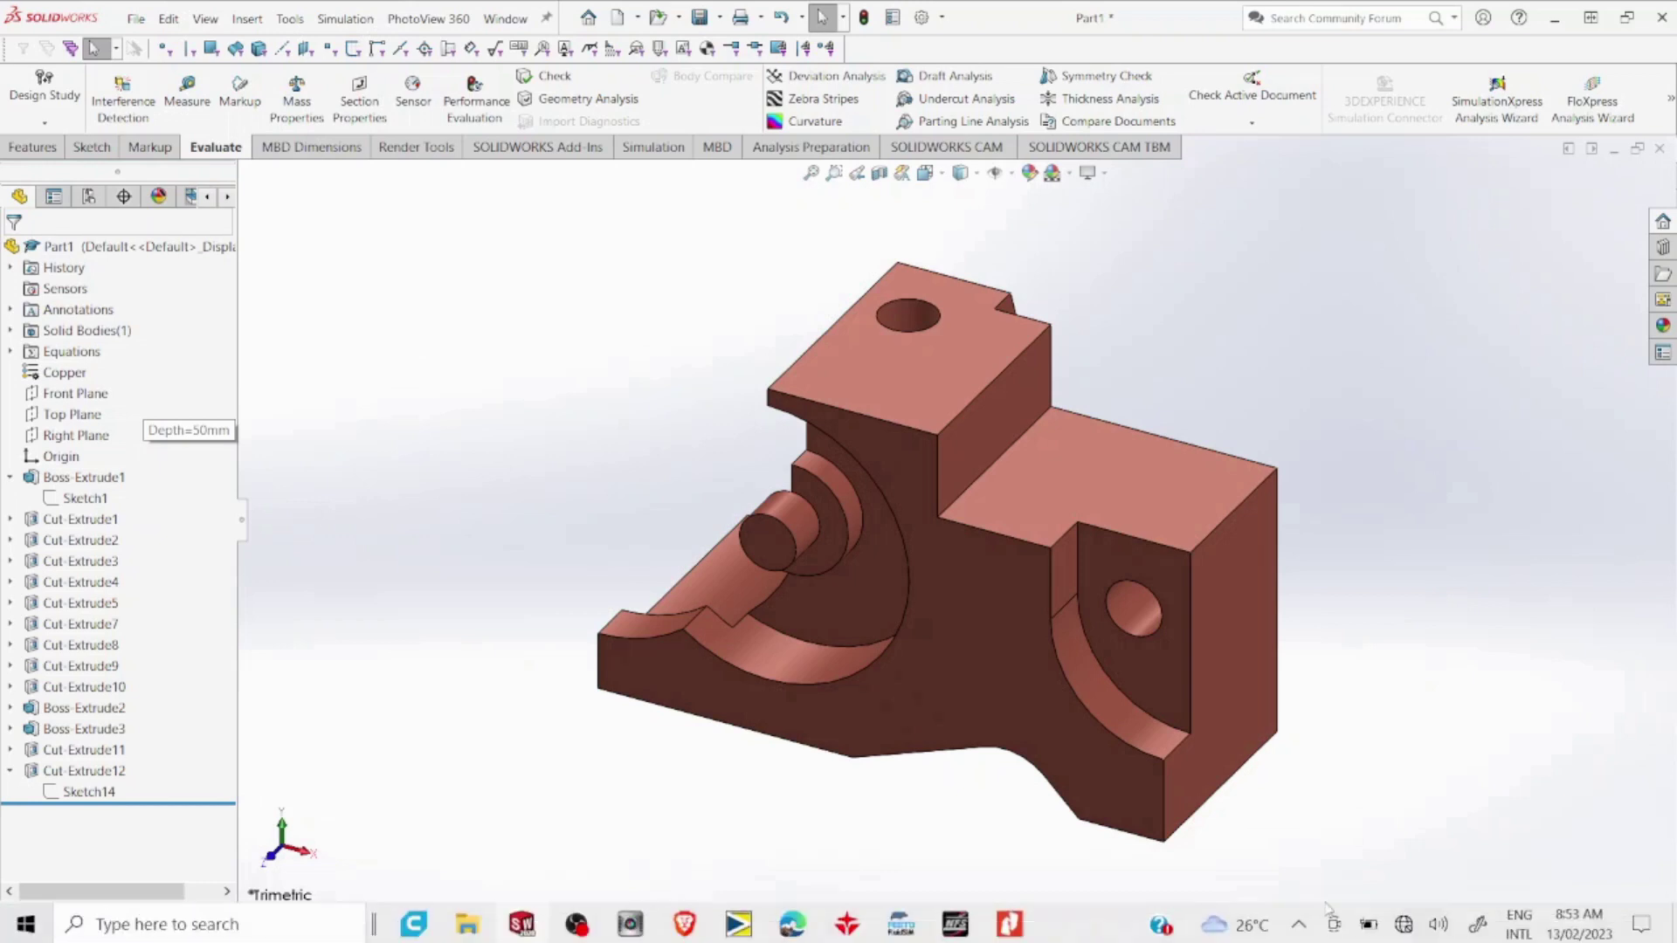